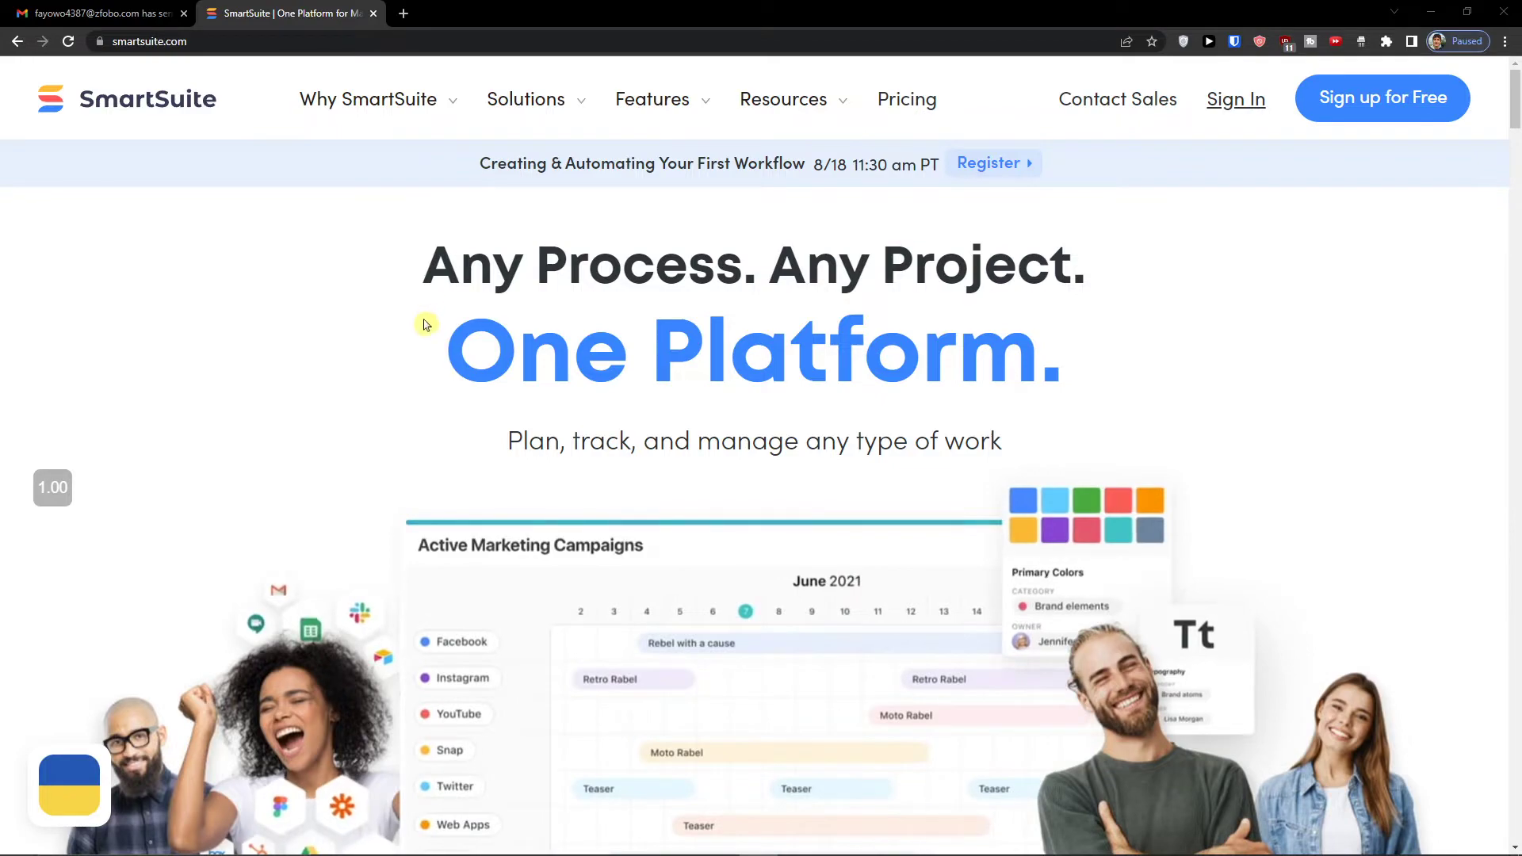
Step: Look over the smartsuite.com homepage, then choose 'Sign up for Free'
scroll(426, 325, down, 4)
scroll(426, 325, up, 4)
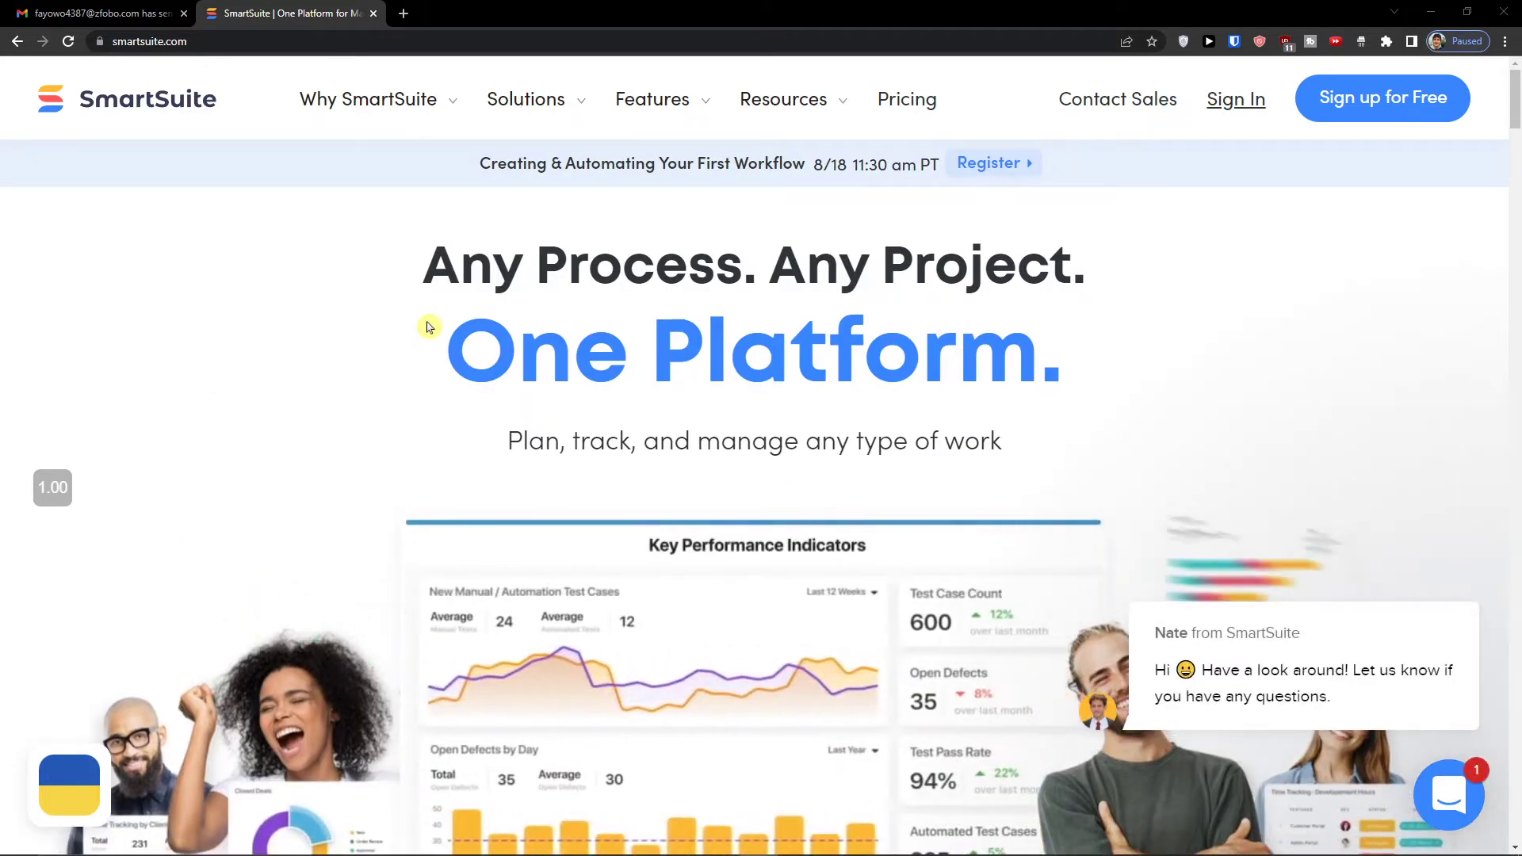
scroll(428, 326, down, 4)
scroll(432, 326, up, 5)
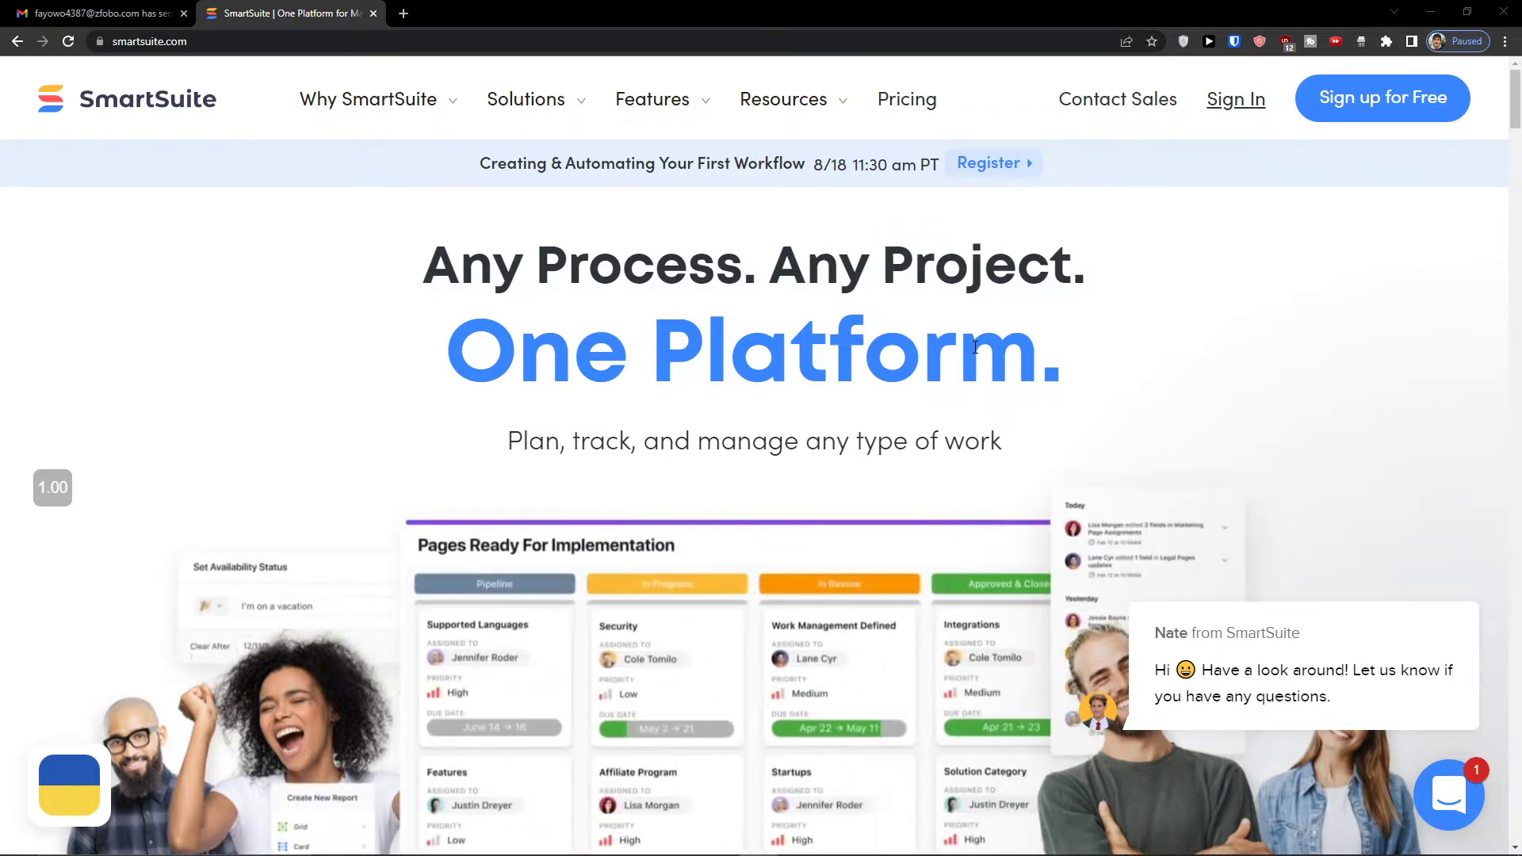
scroll(975, 347, down, 3)
scroll(1092, 339, up, 3)
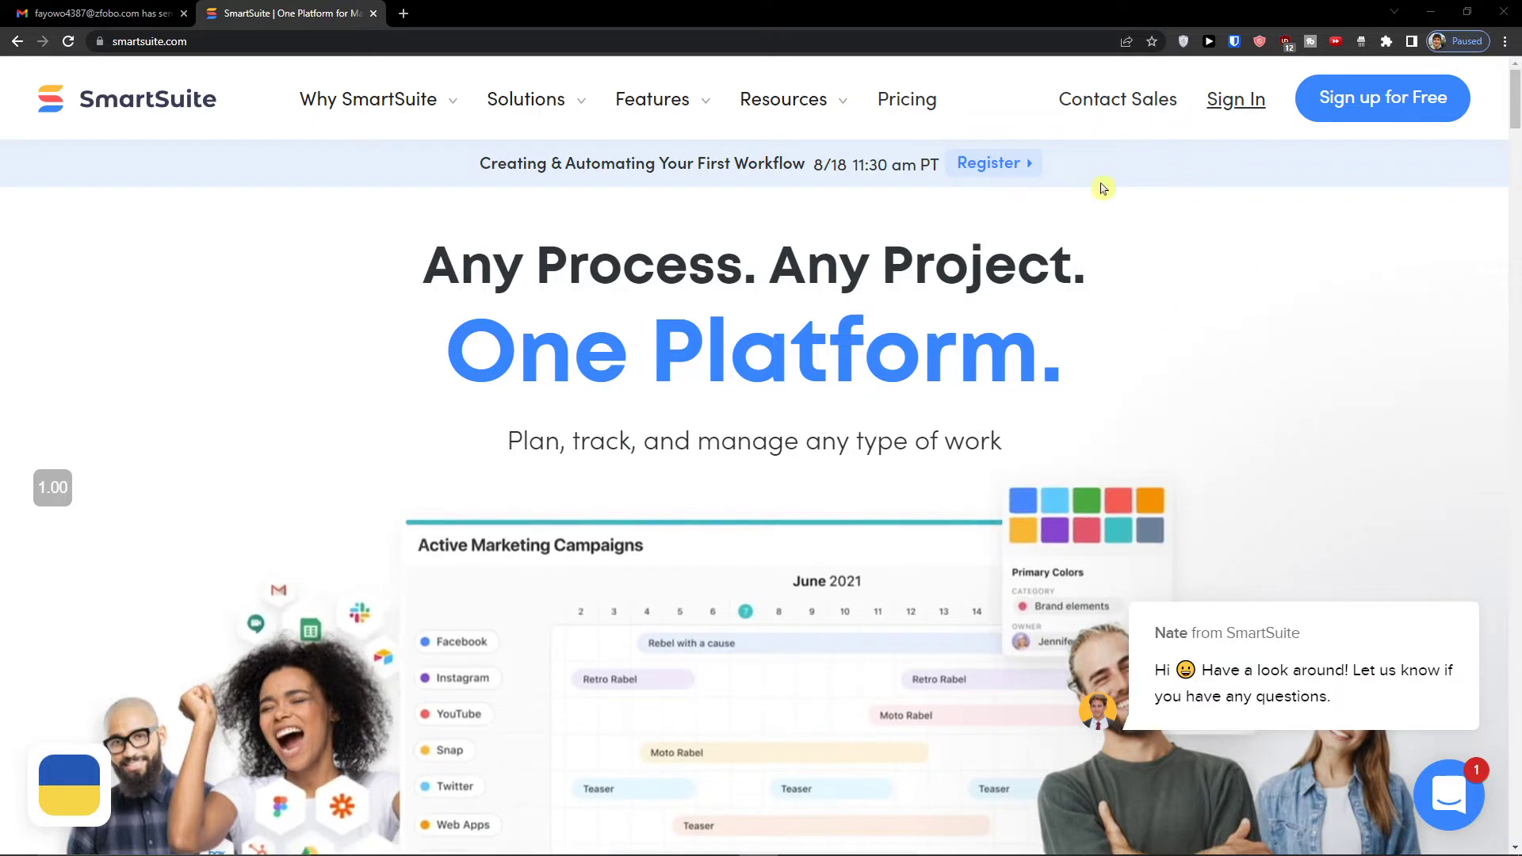
click(1351, 101)
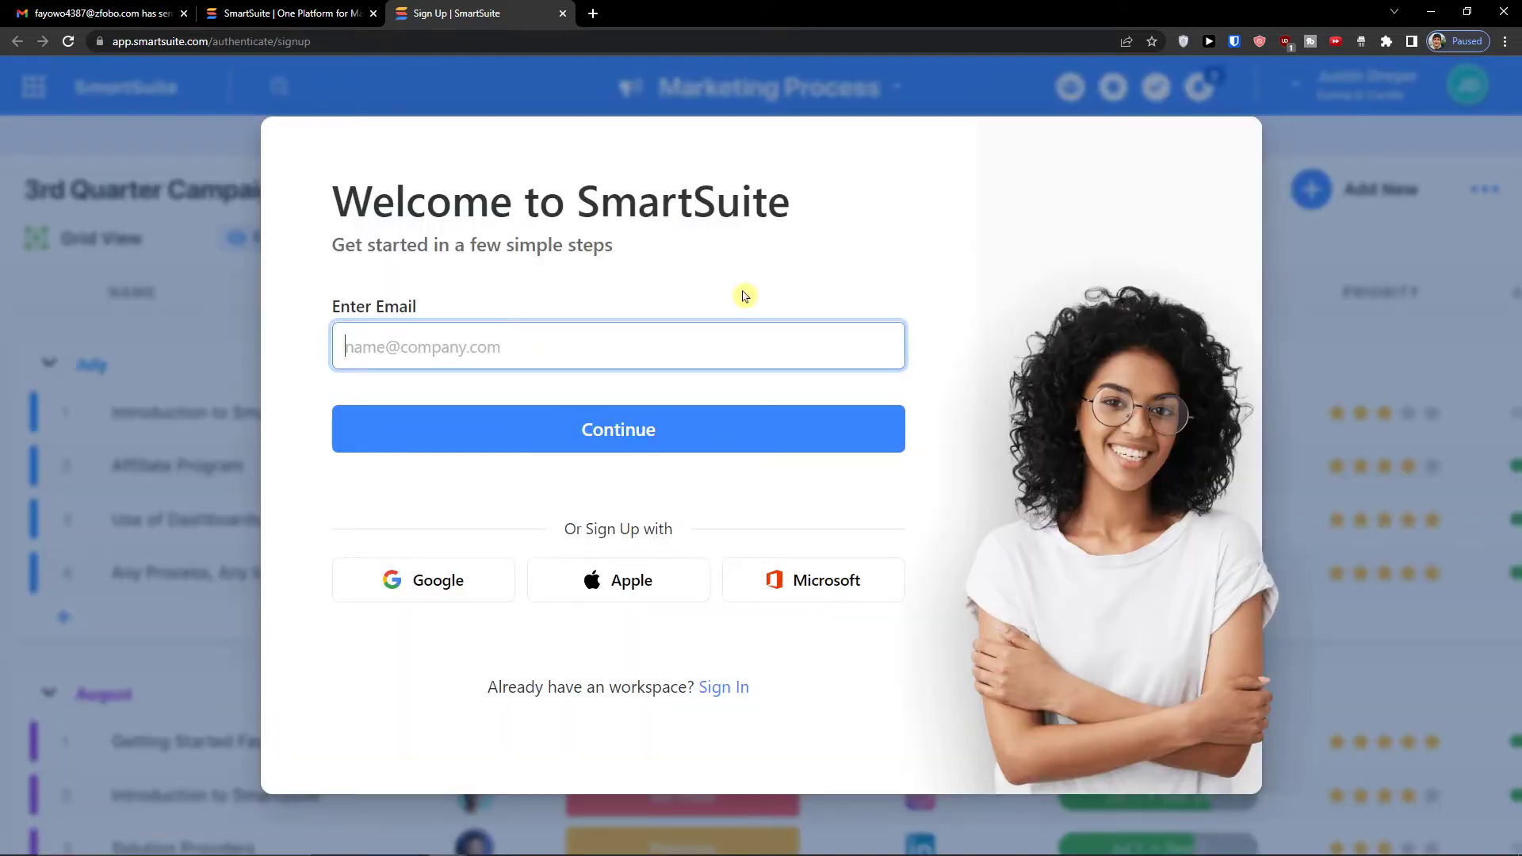
Step: Load temp-mail.org in a new tab and copy its temporary email address
click(591, 18)
text(temp)
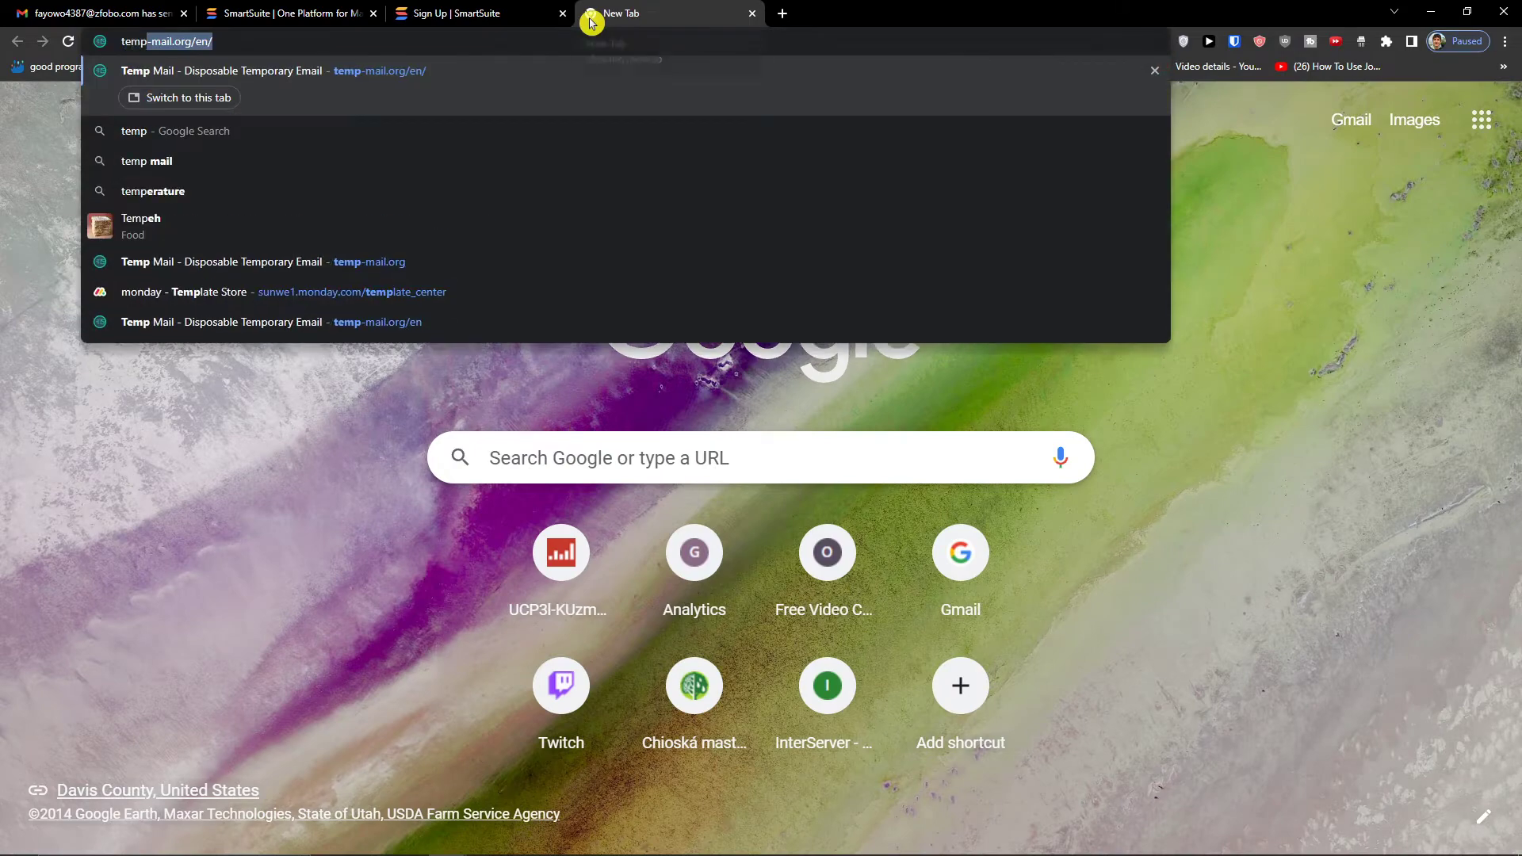
key(Return)
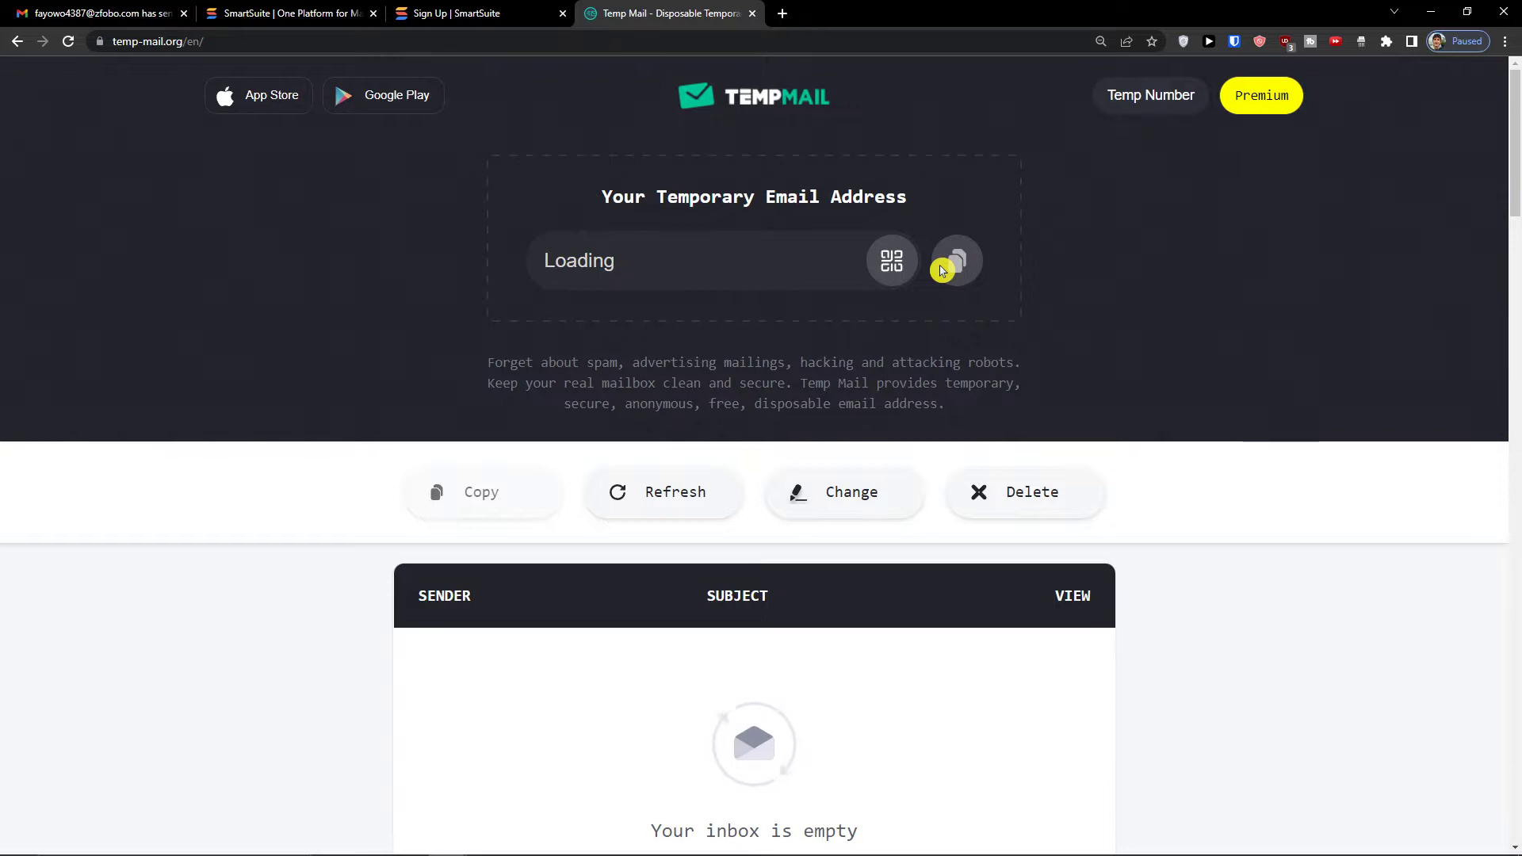
click(947, 266)
Step: Paste the temporary address into the SmartSuite sign-up form and submit it
click(447, 8)
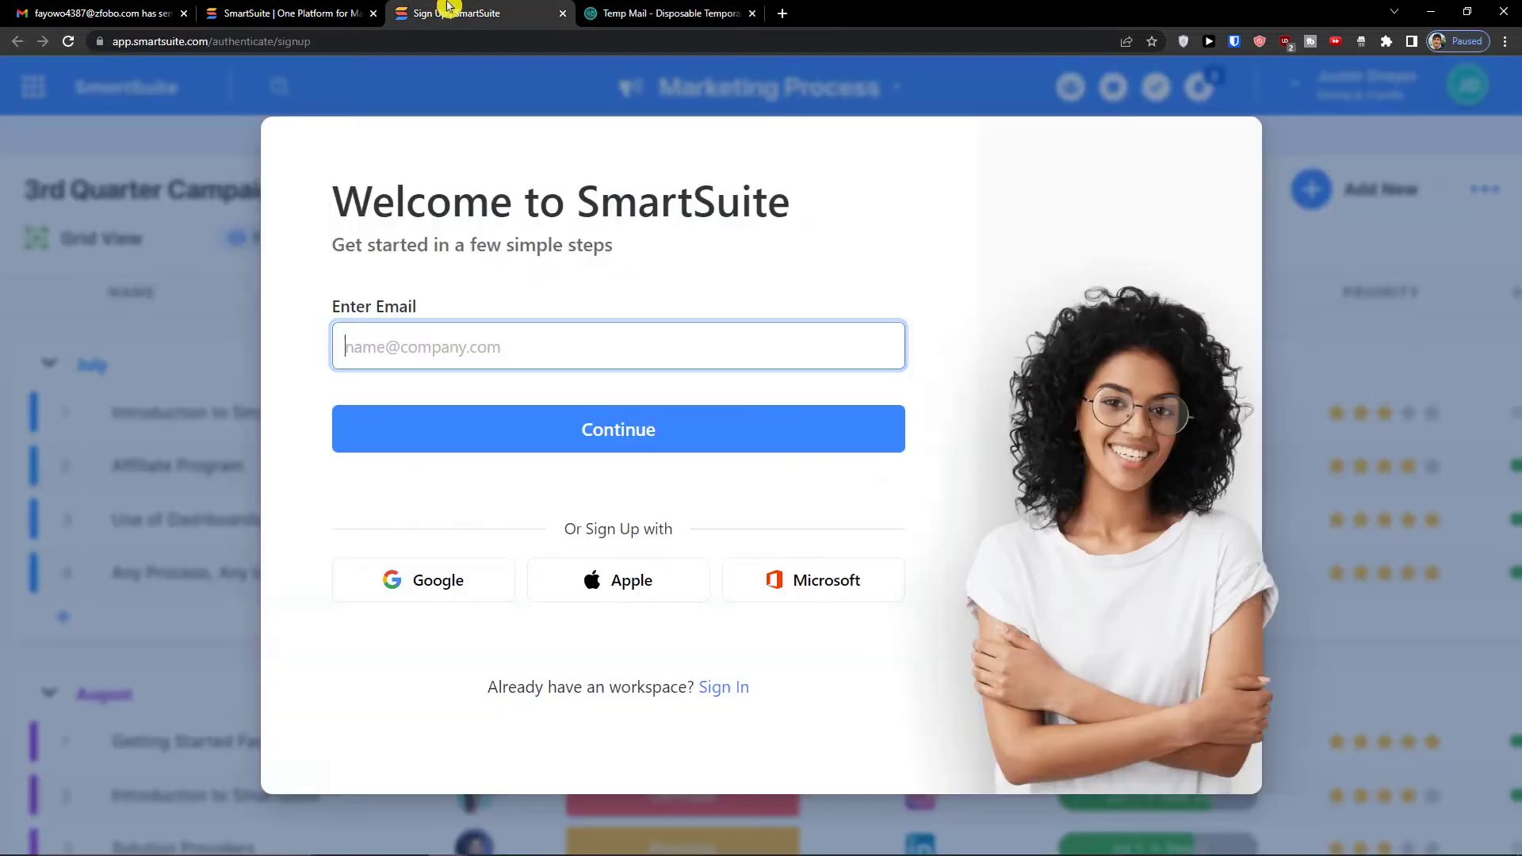
key(ctrl+v)
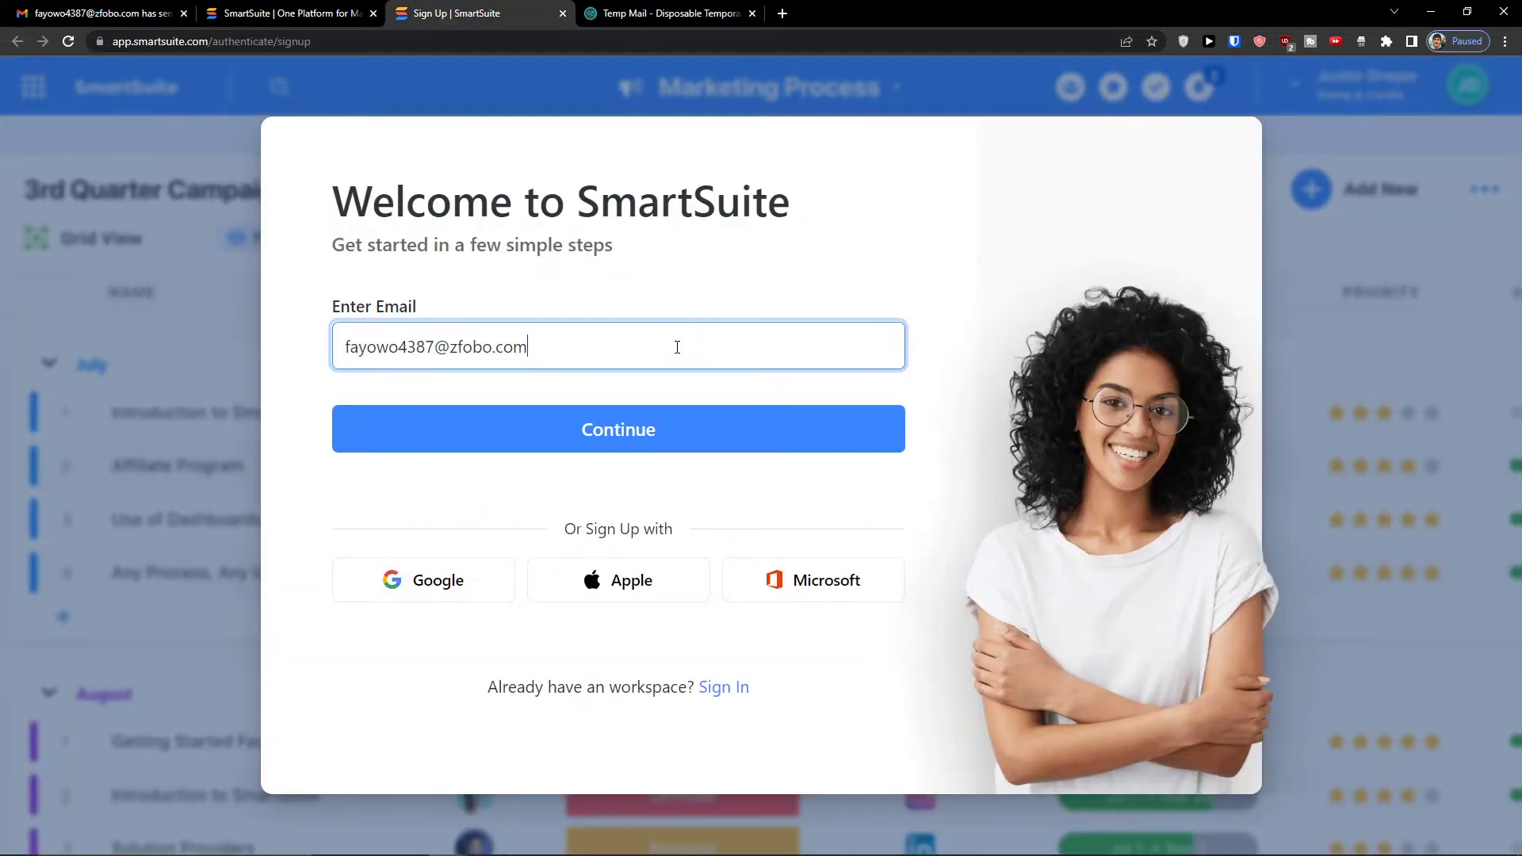
click(635, 428)
click(446, 470)
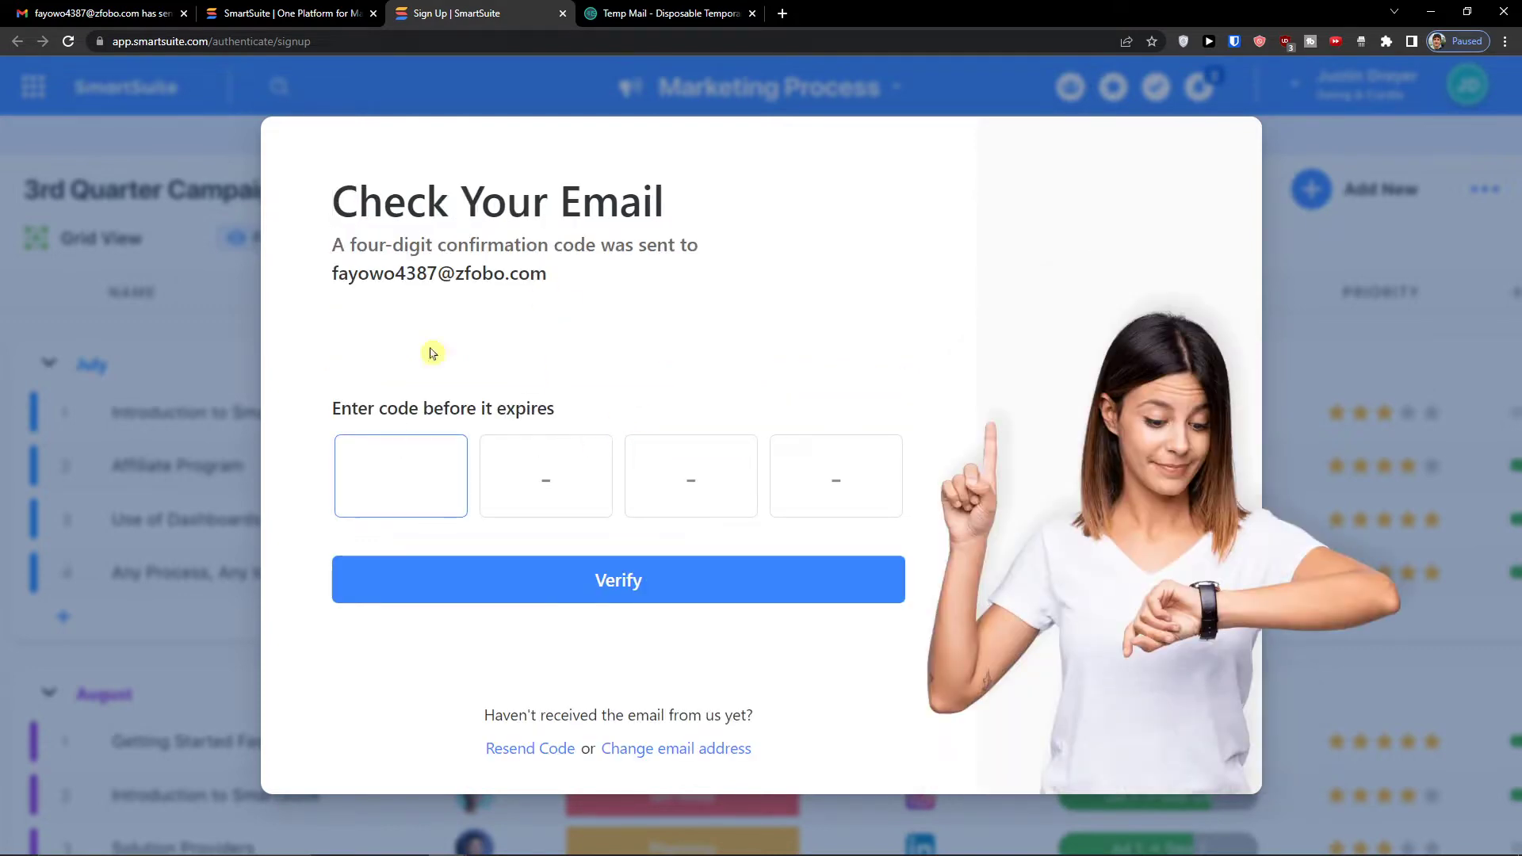
Step: Read the confirmation code from the SmartSuite Registration Code email and enter it
click(606, 7)
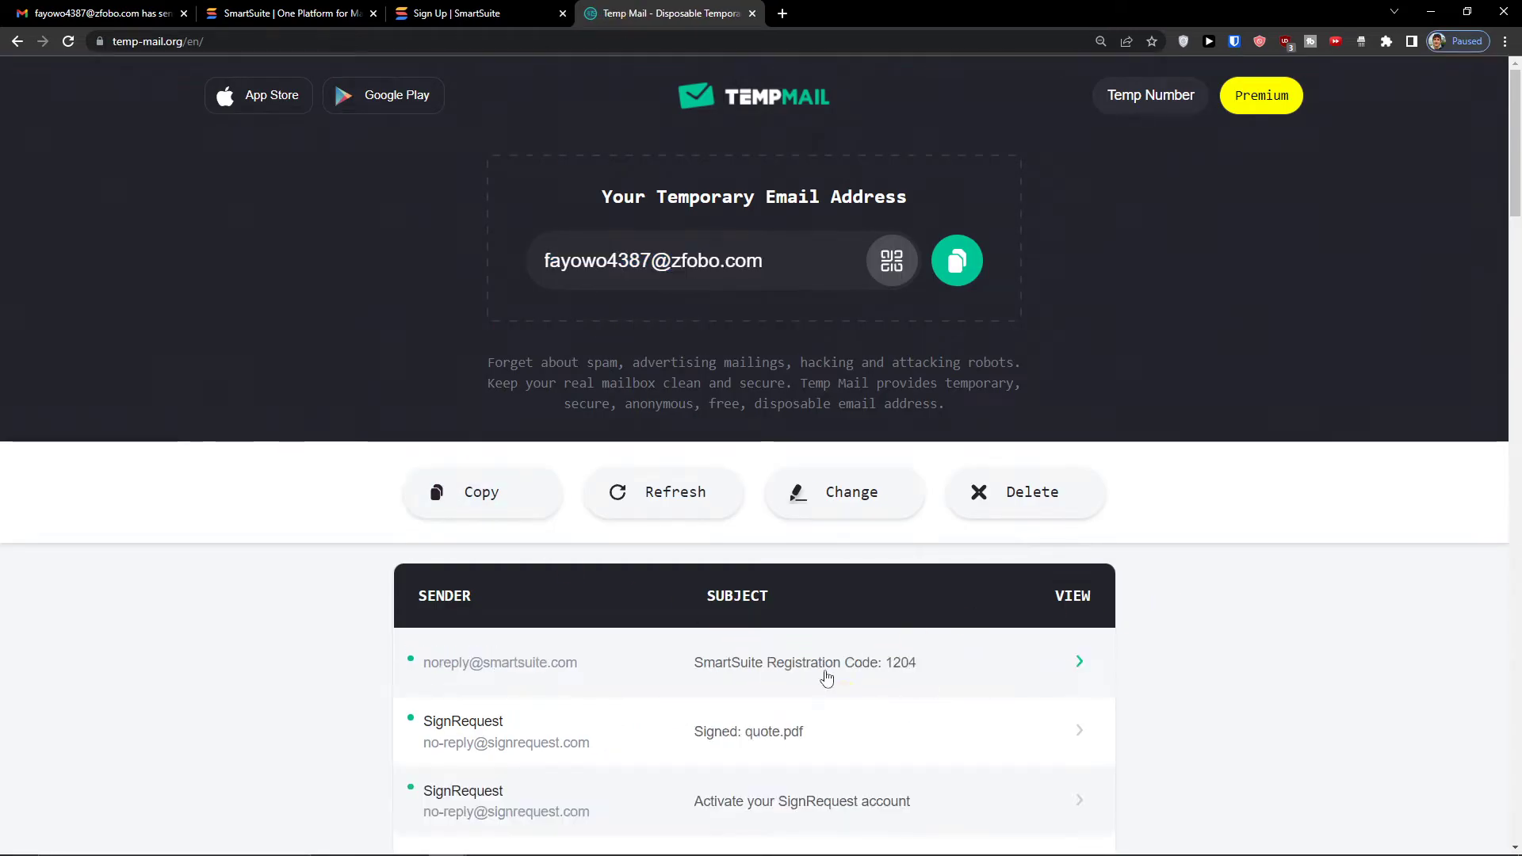
click(822, 674)
scroll(447, 174, down, 8)
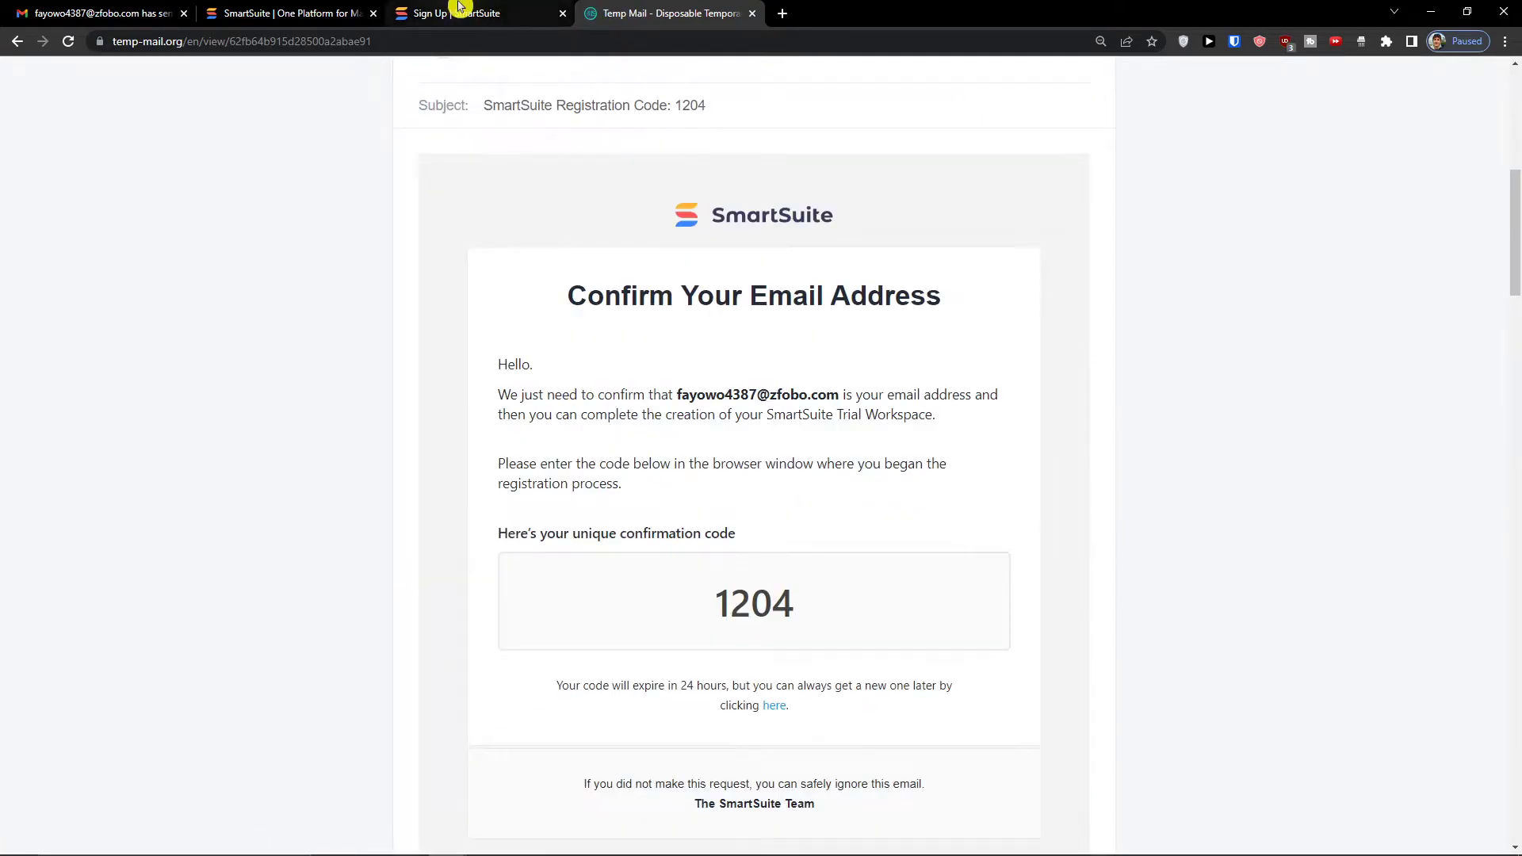
click(456, 11)
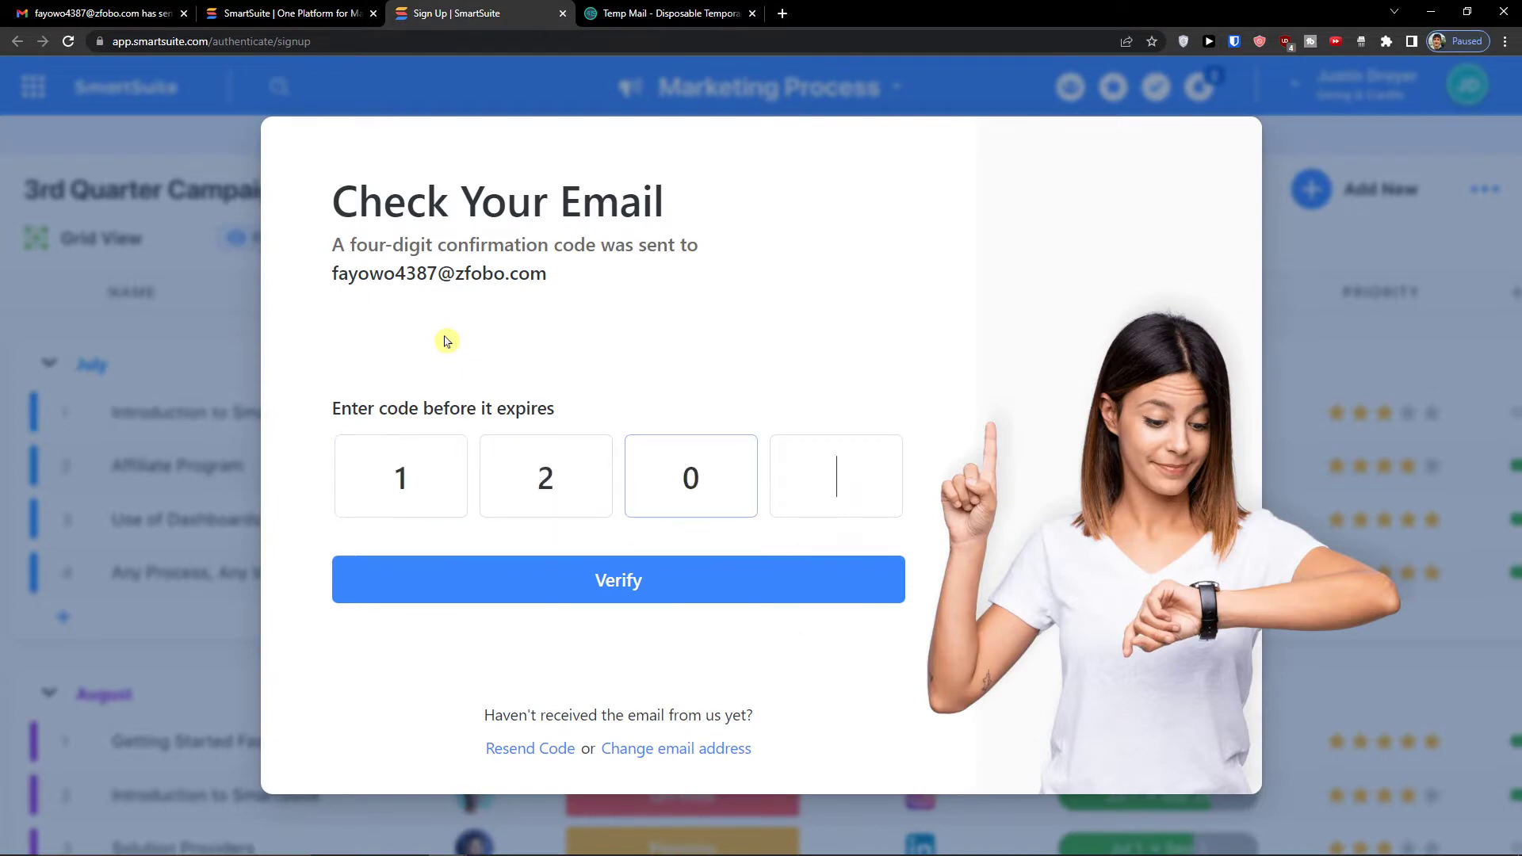
Step: Rename the workspace to 'Youtube Channel' and enter the first name
double_click(483, 358)
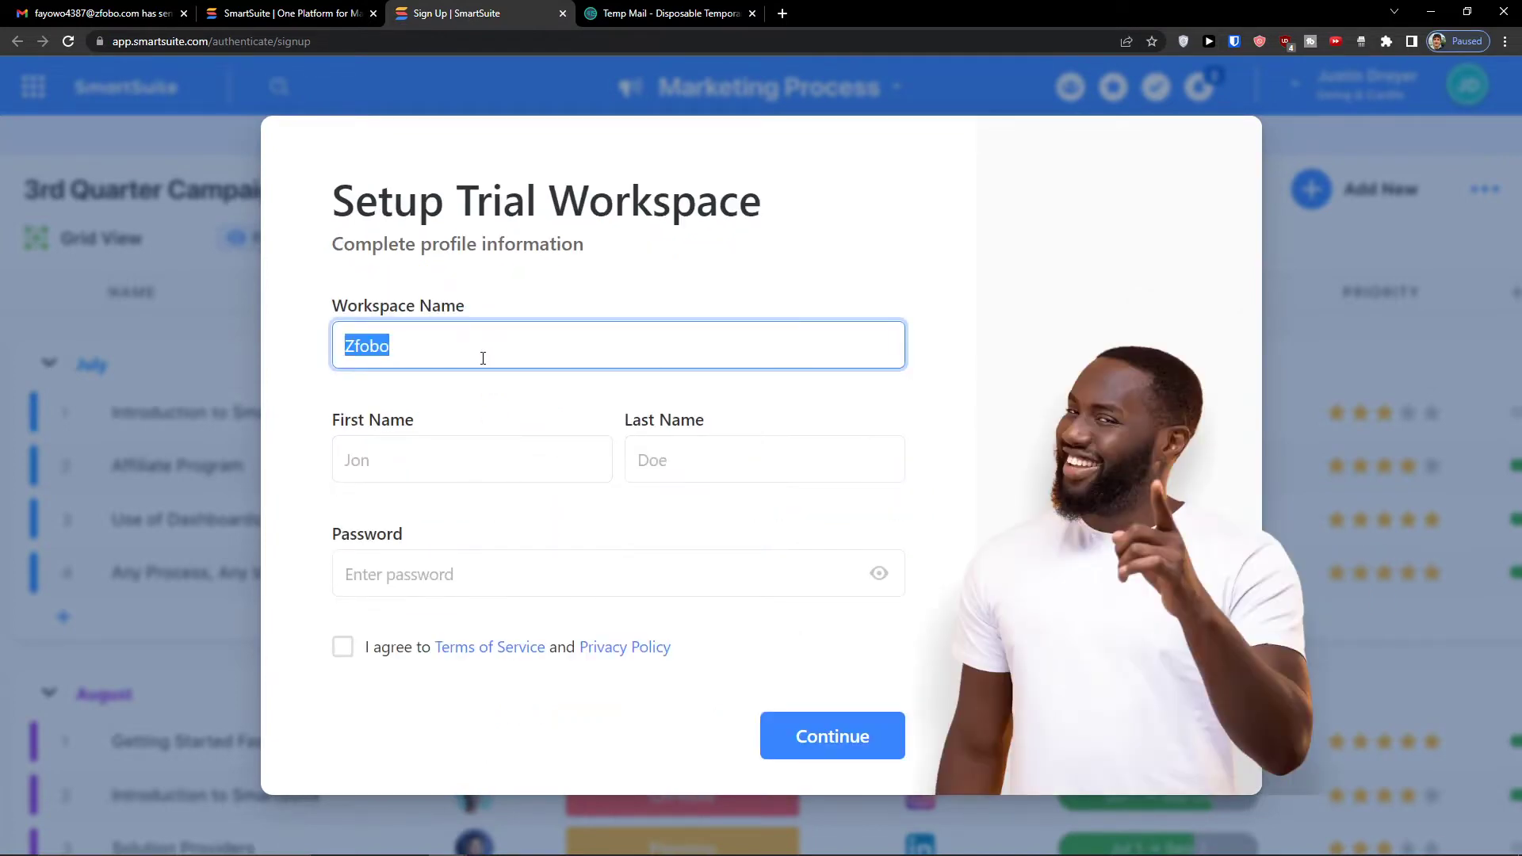
text(Youtube Channel)
key(Tab)
text(Marek)
key(Tab)
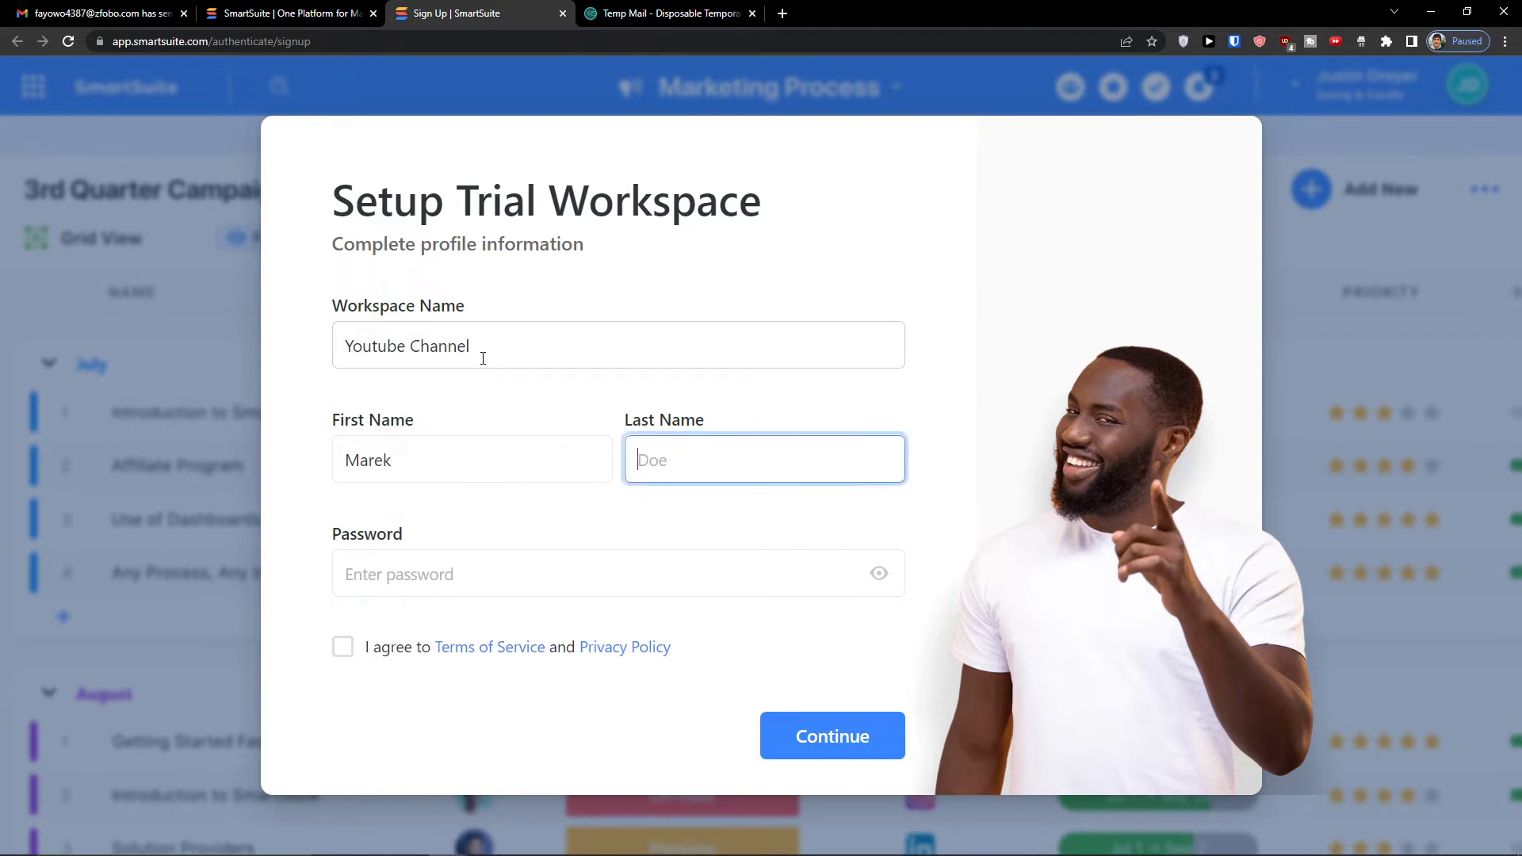
Step: Set a strong account password and accept the terms of service and privacy policy
key(Tab)
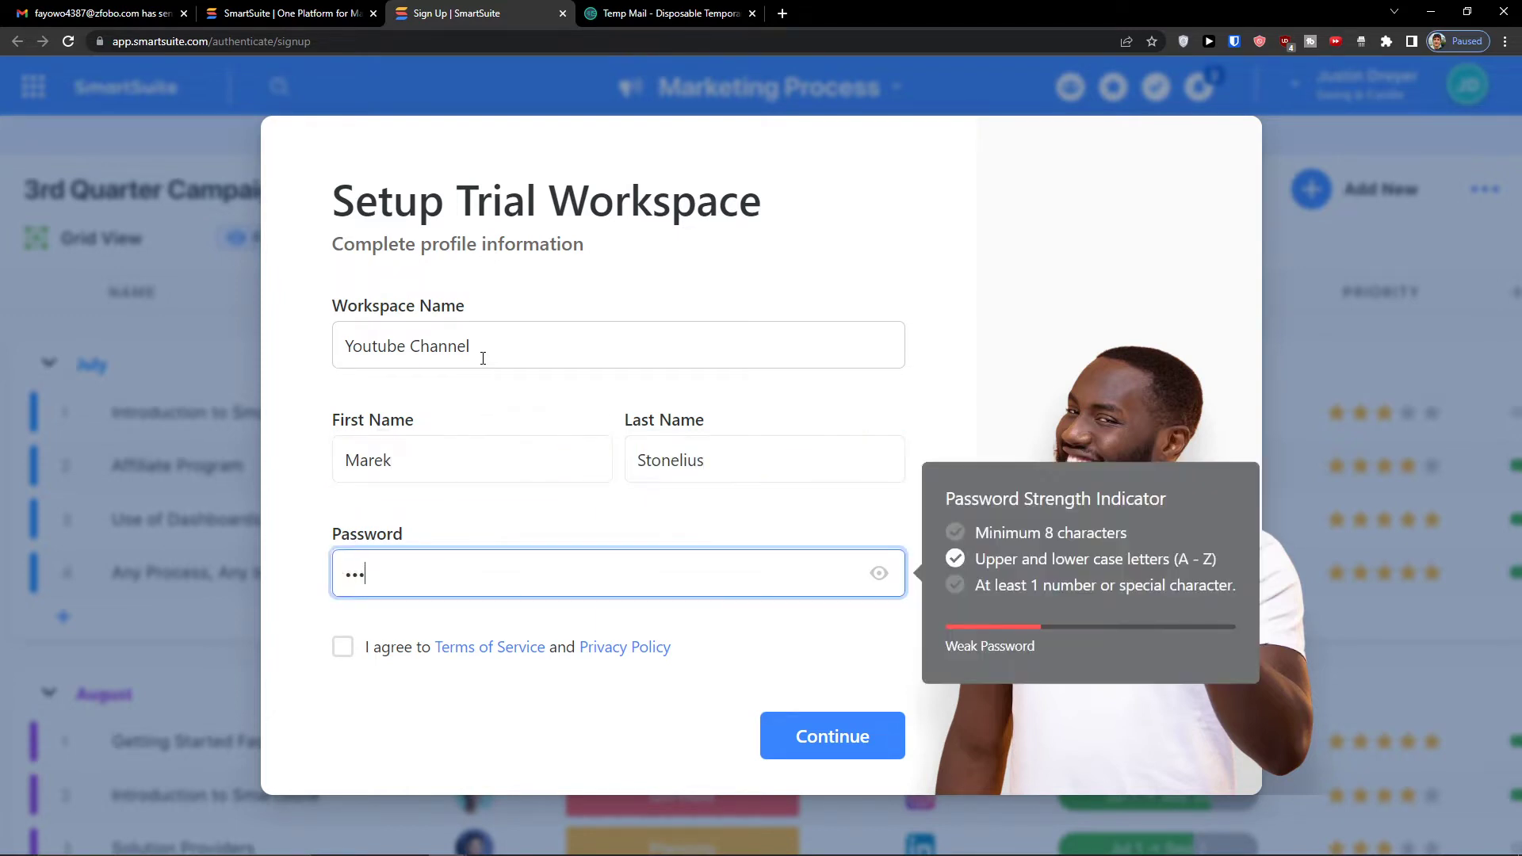
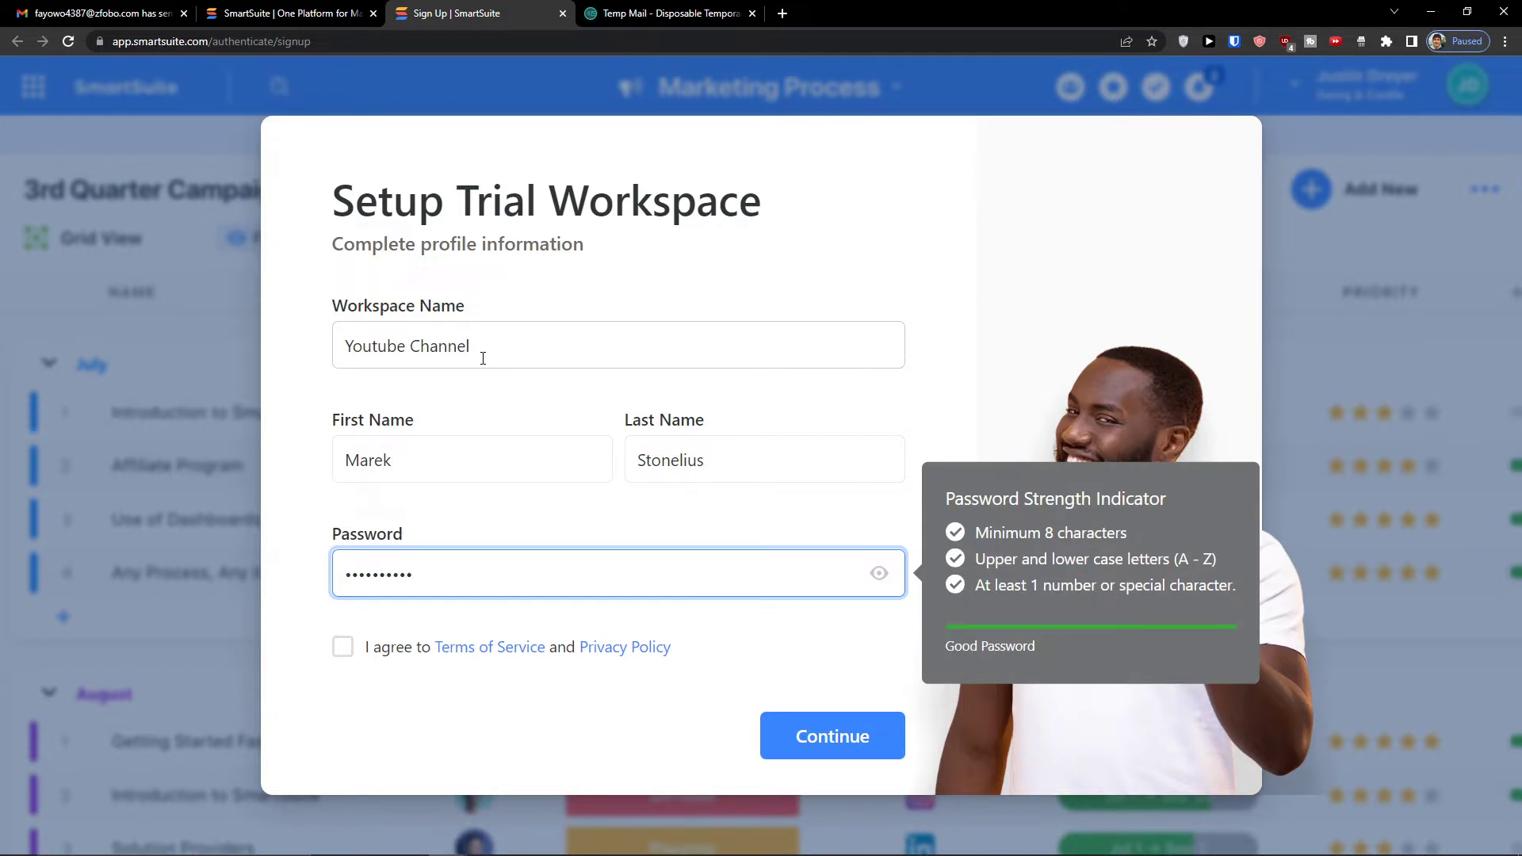
key(ctrl+a)
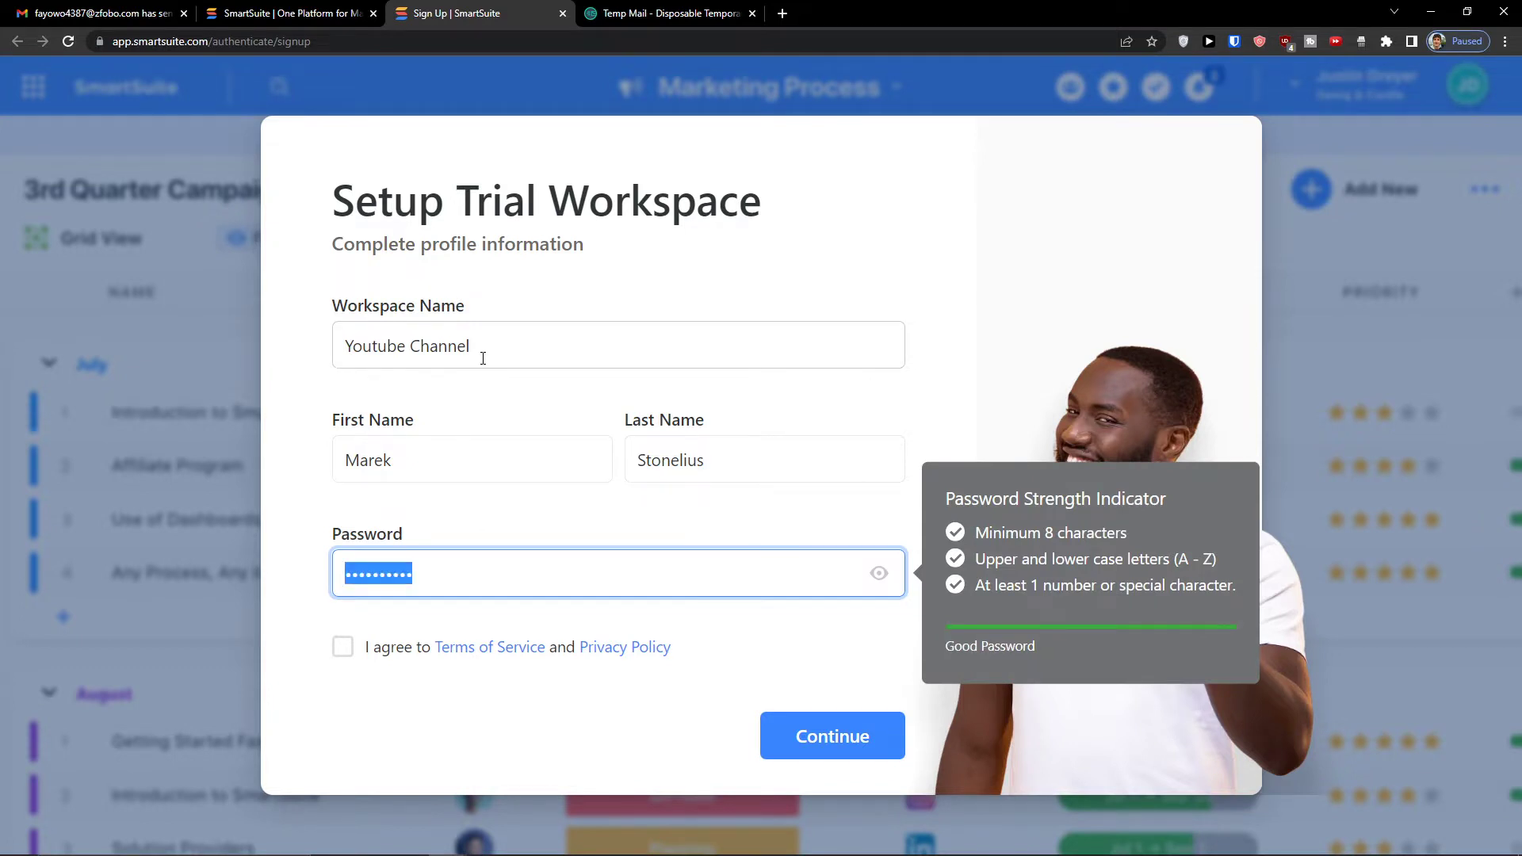
click(343, 647)
Step: Submit the profile and select Project Management under Primary Areas of Interest
click(893, 729)
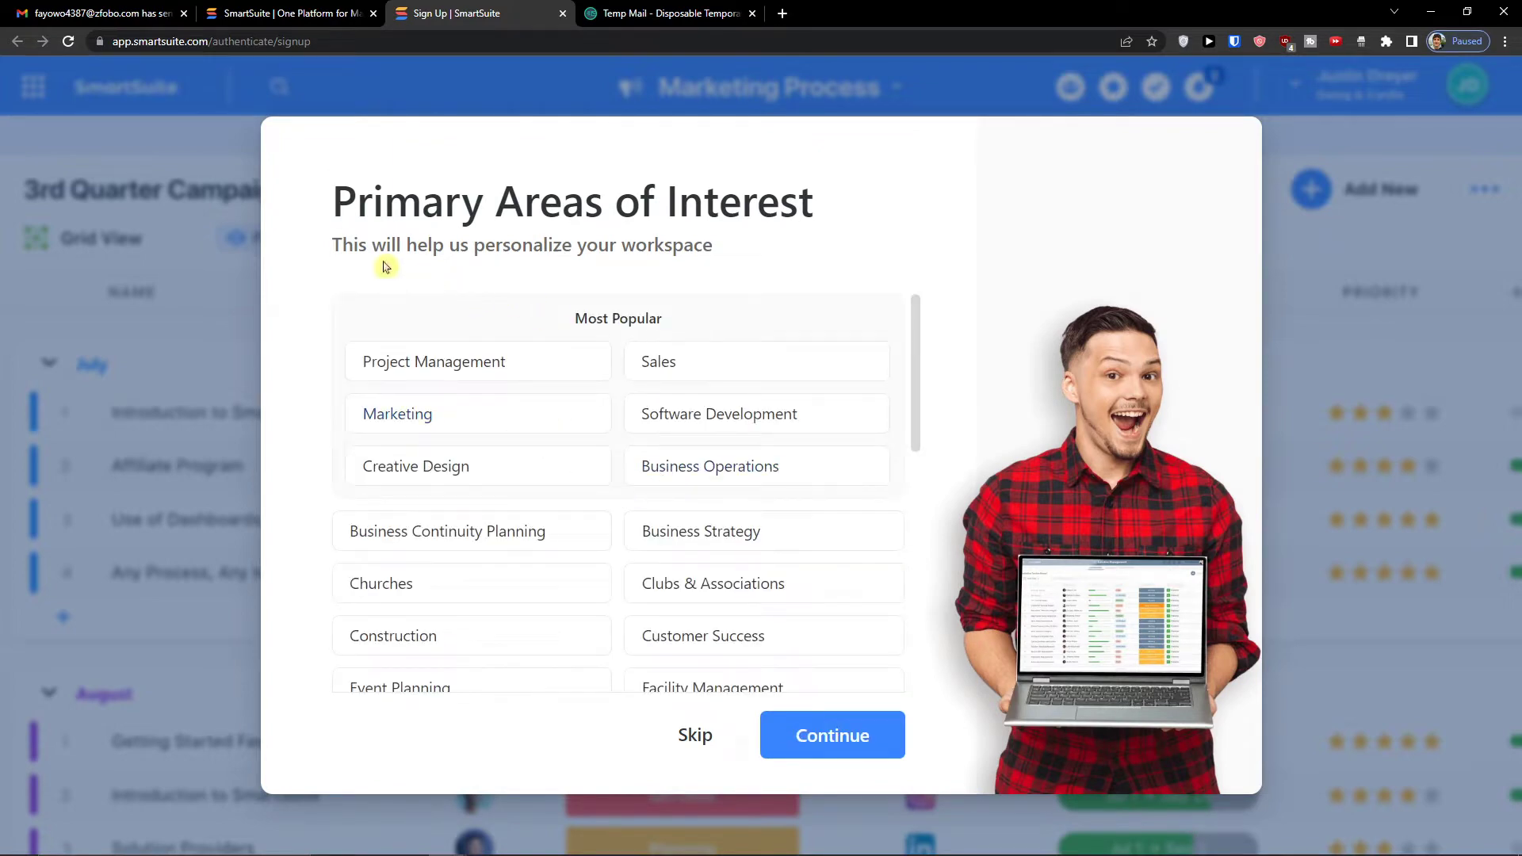
click(540, 375)
scroll(664, 434, down, 8)
scroll(664, 433, up, 8)
scroll(664, 434, down, 8)
scroll(664, 433, up, 8)
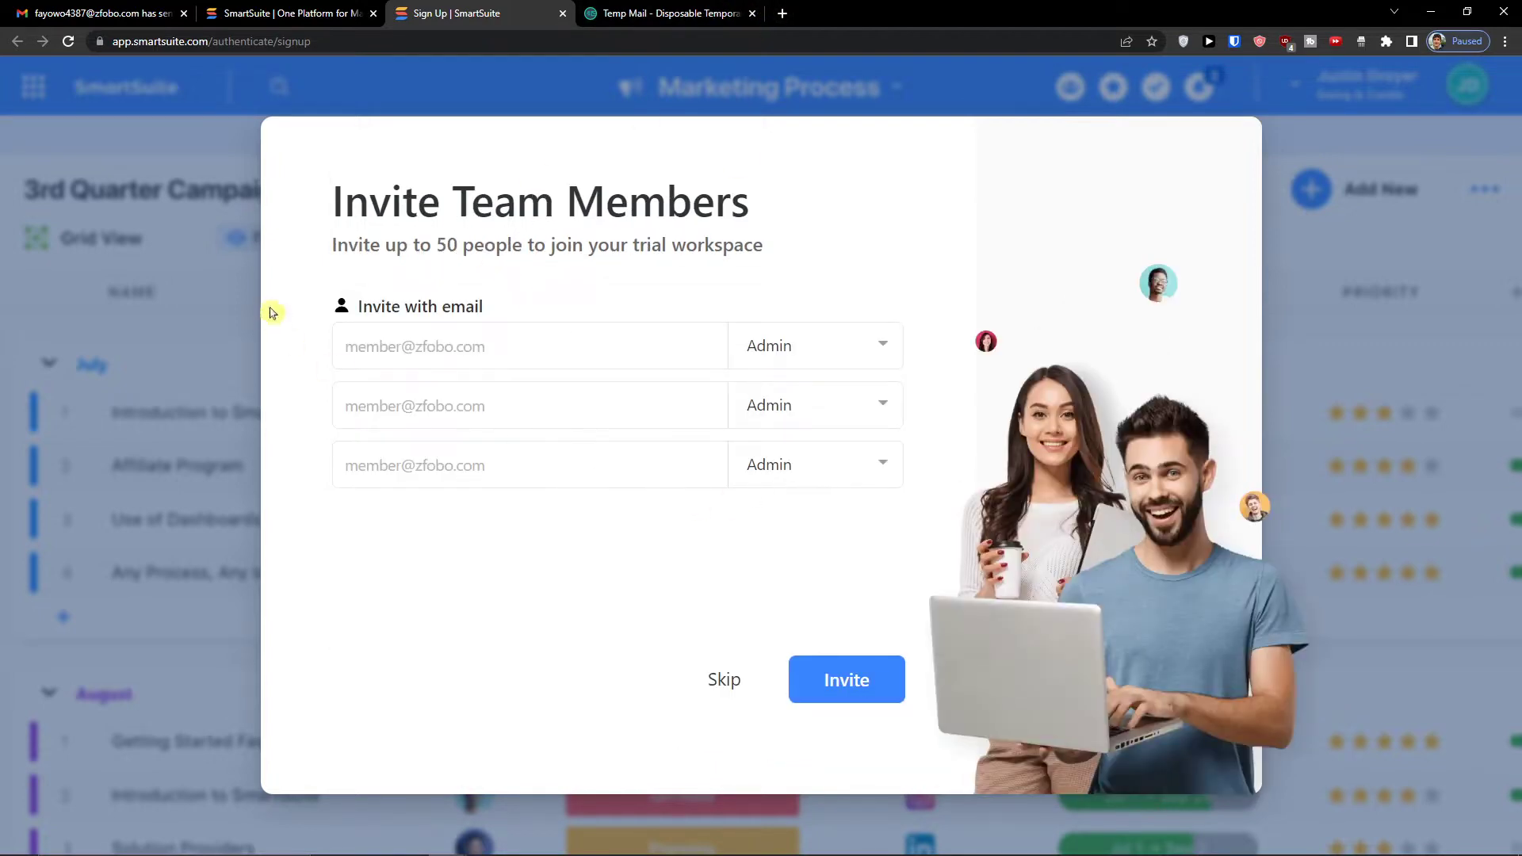
Step: Enter the invitee's email address, check the role options, and send one invitation
drag(332, 199, 825, 291)
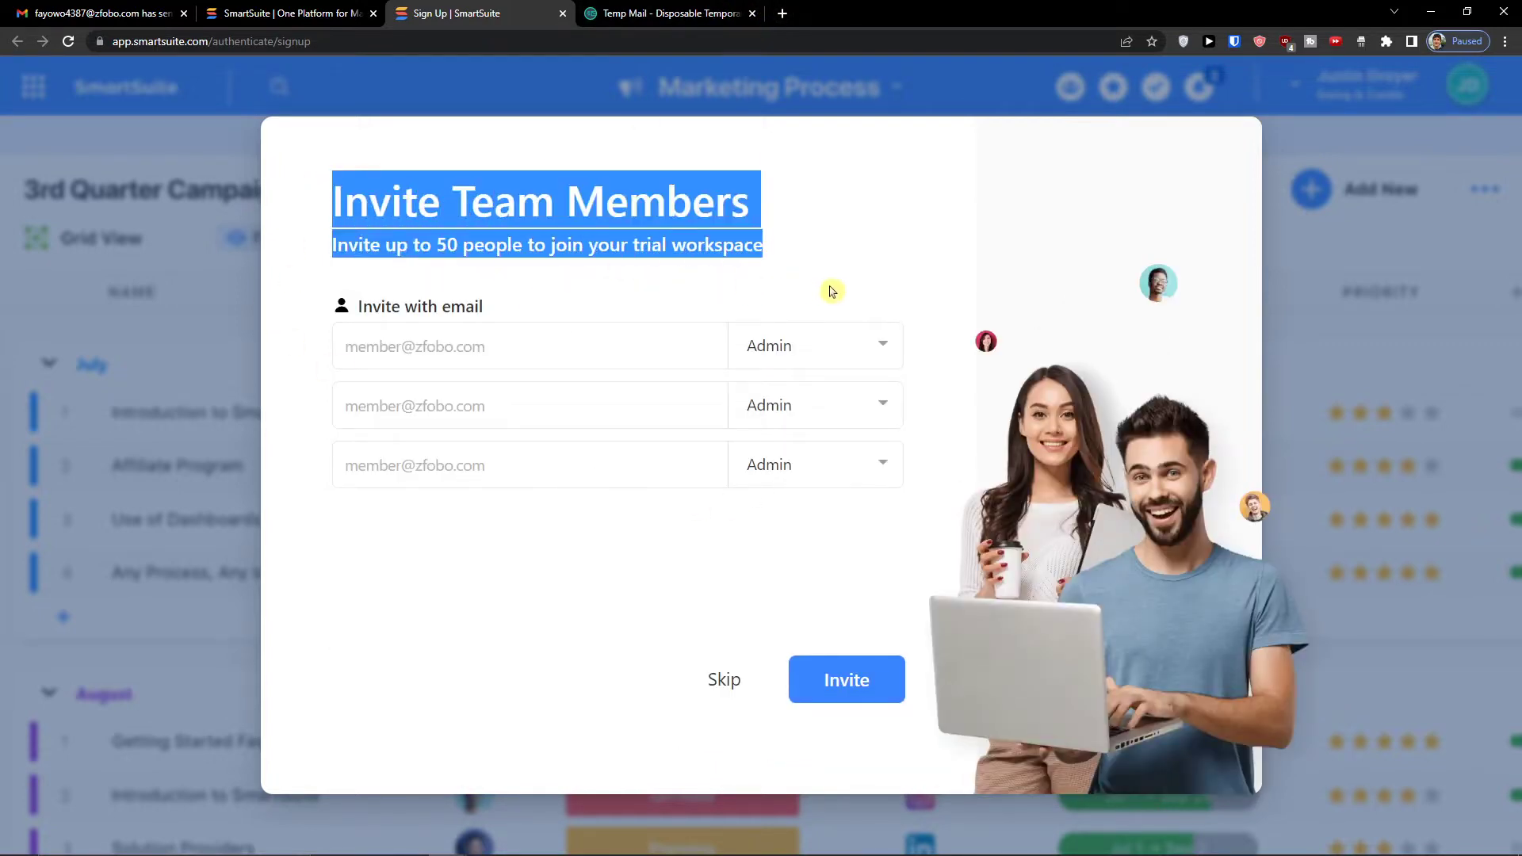
click(399, 348)
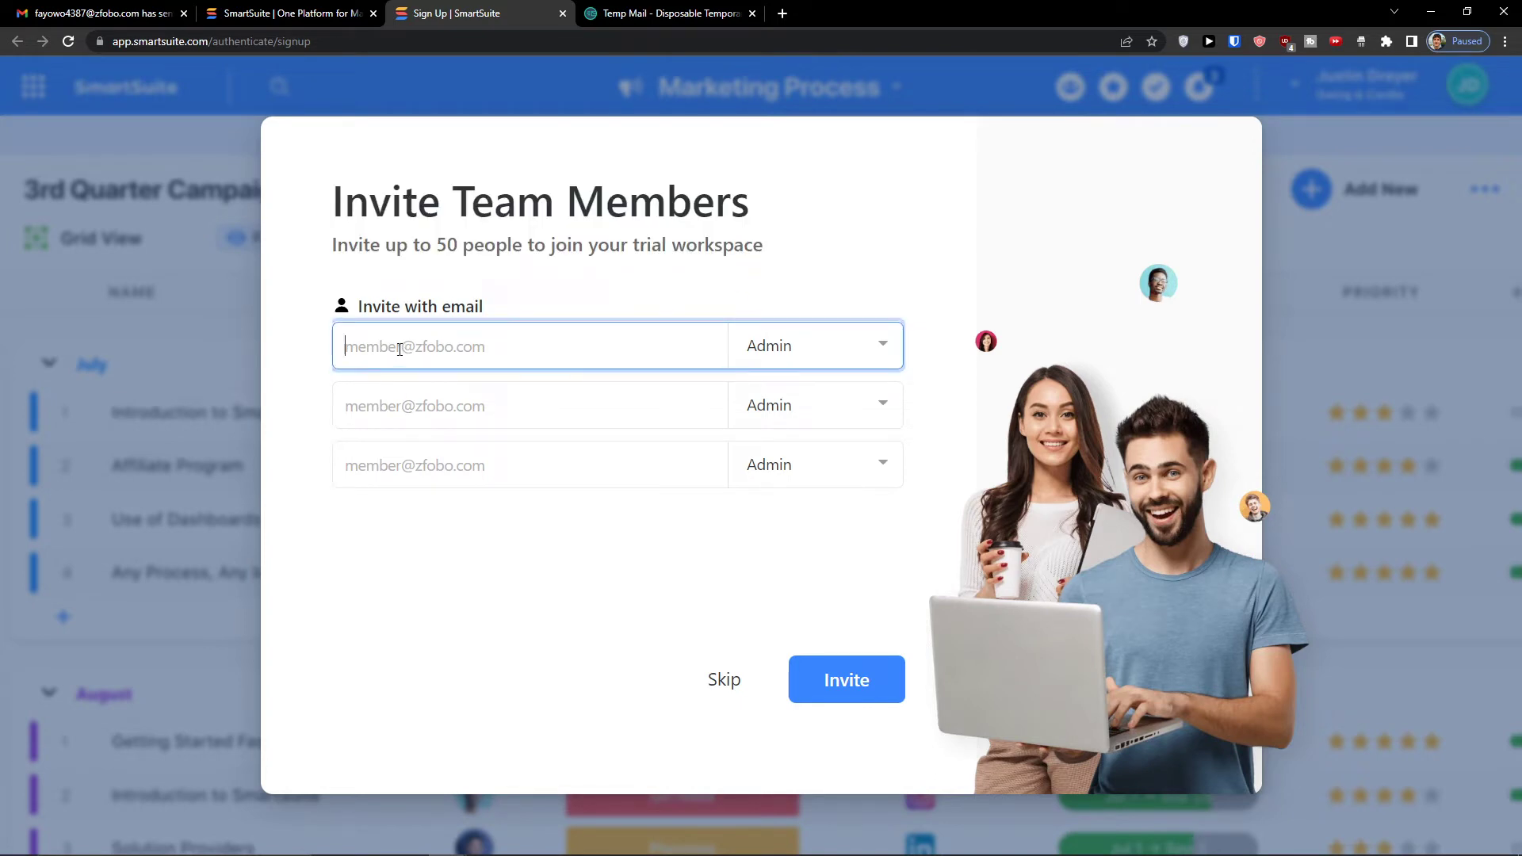
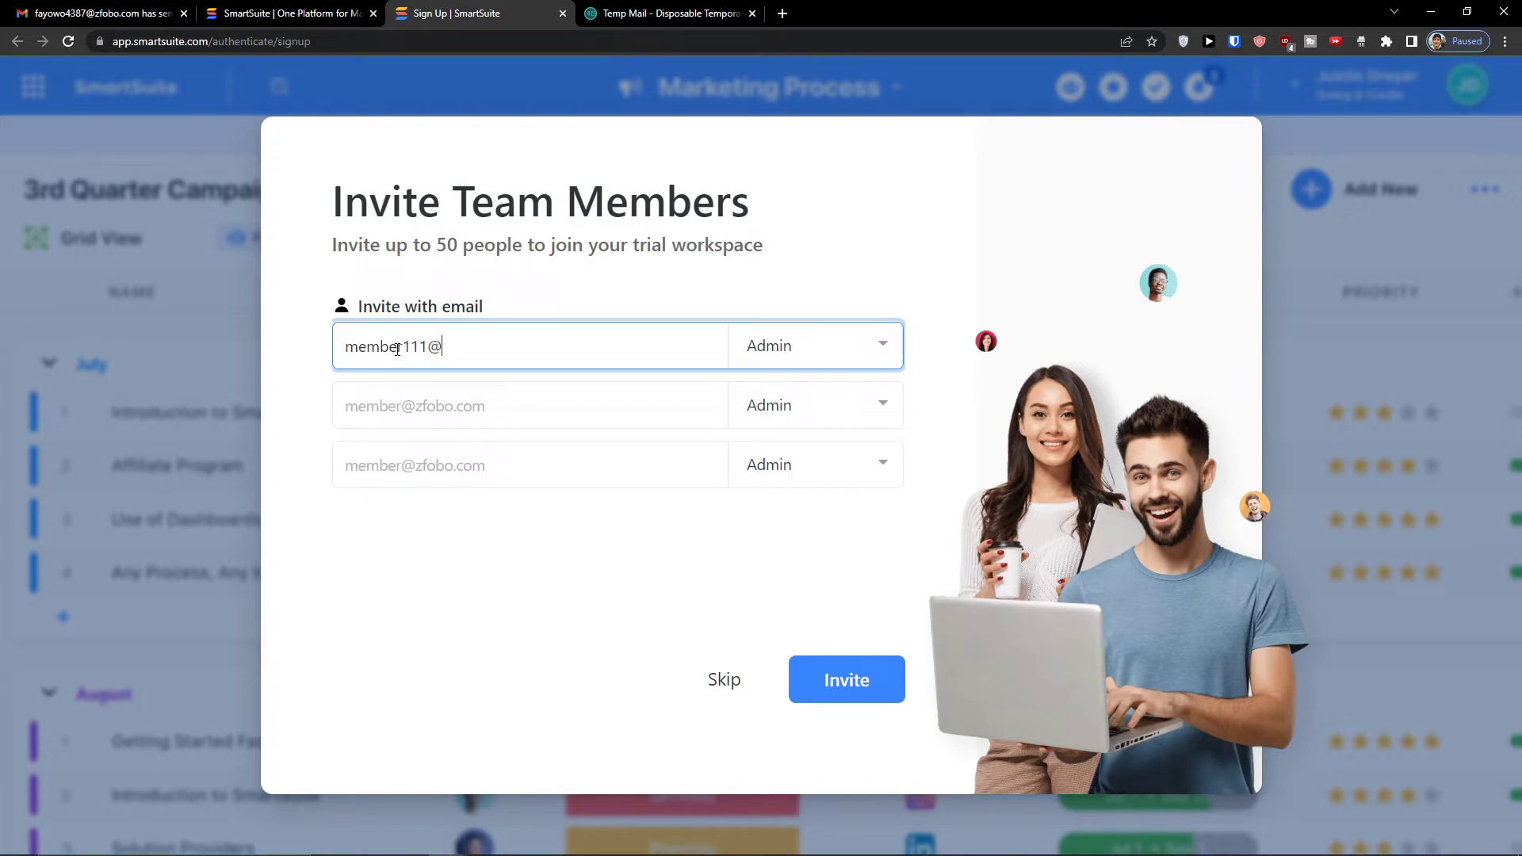
click(780, 341)
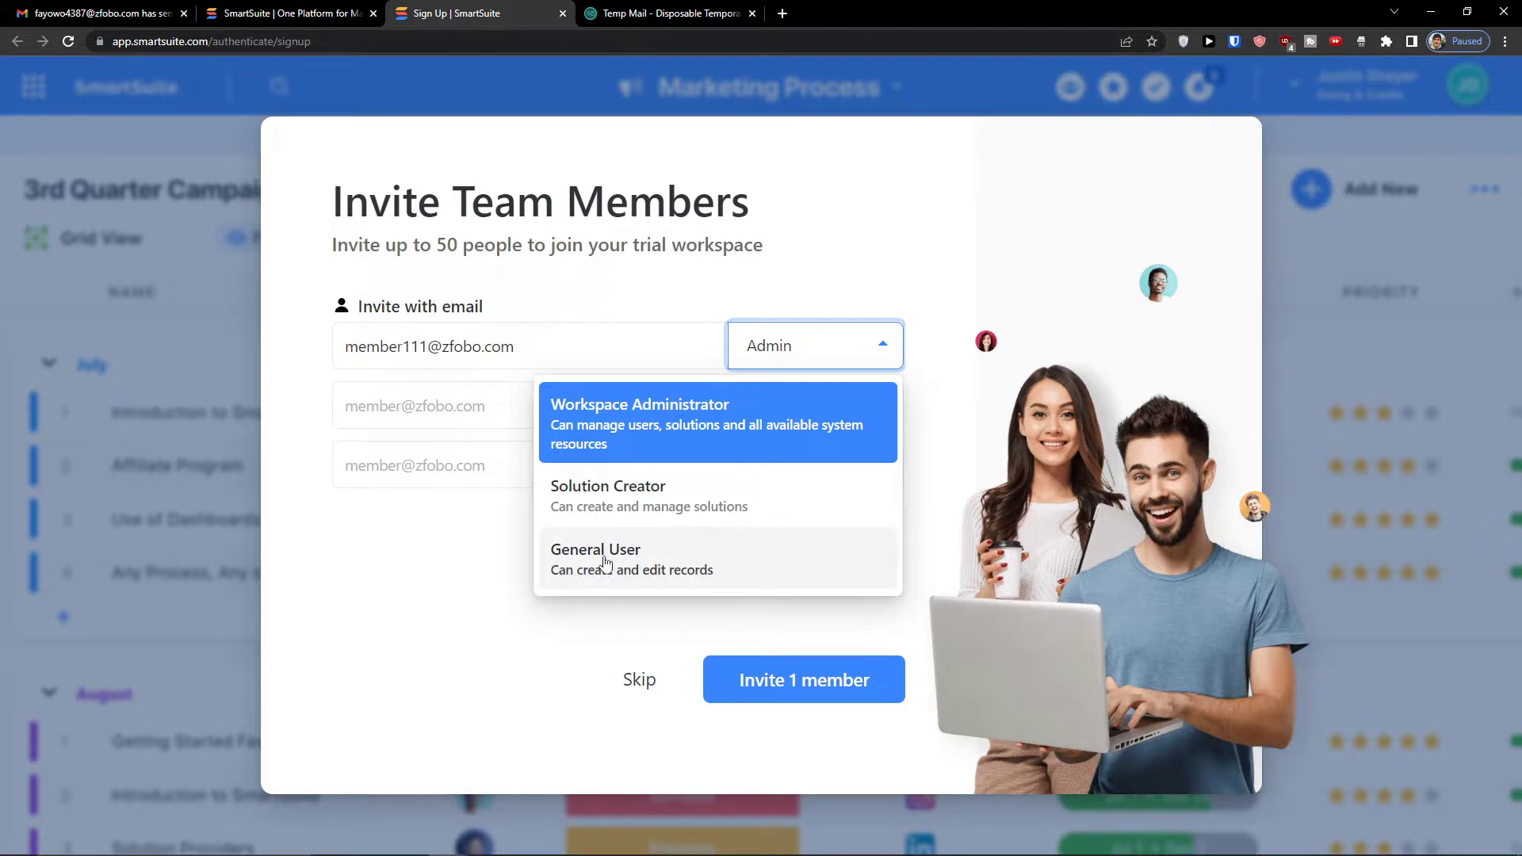
click(741, 688)
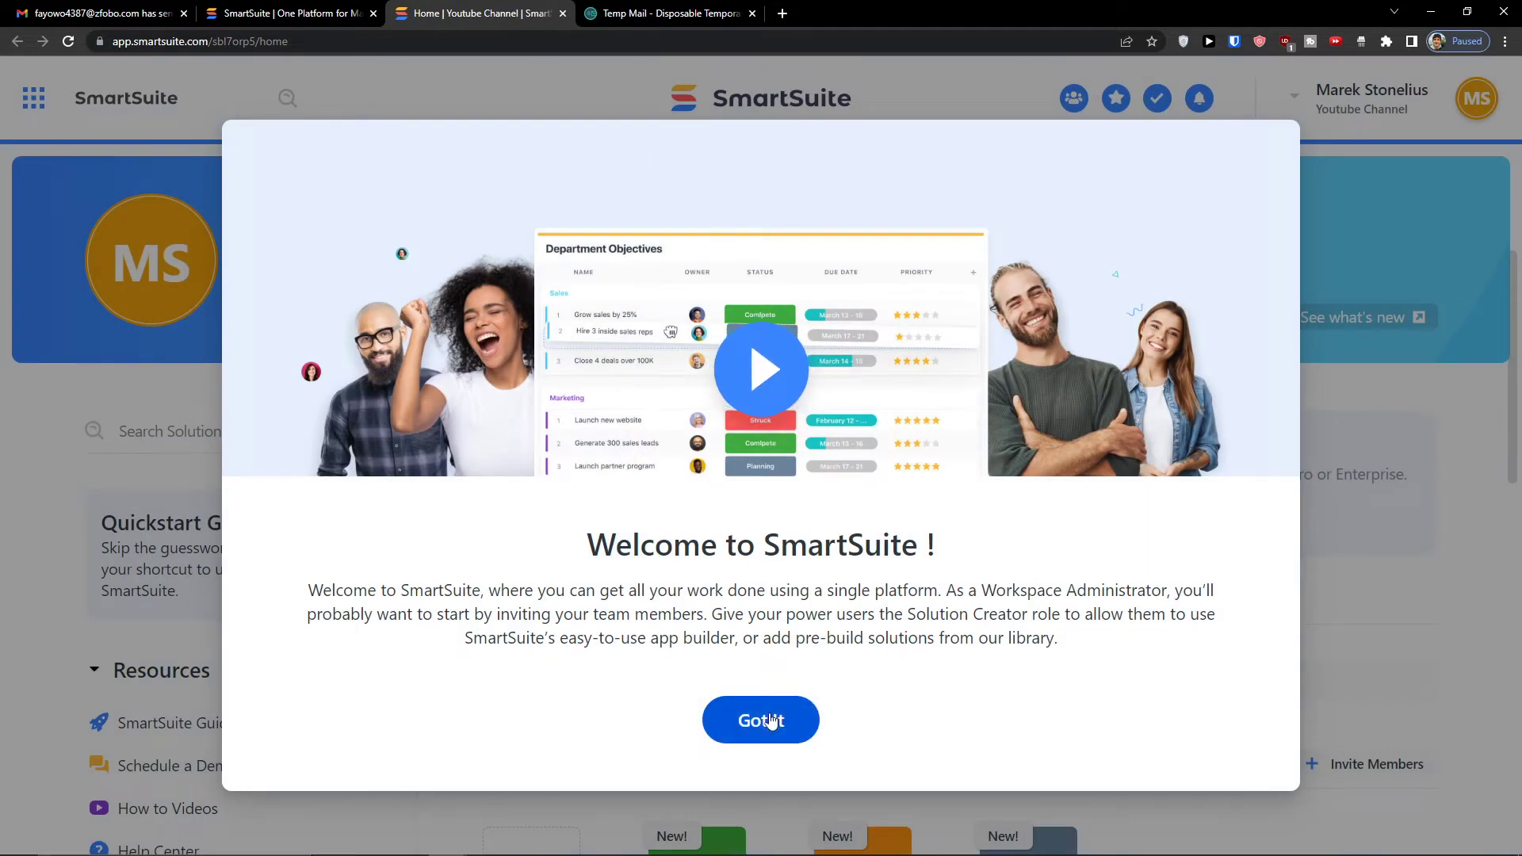
Step: Dismiss the welcome message, browse the home page, and open then close the support chat
click(761, 720)
scroll(643, 341, down, 8)
scroll(642, 319, up, 8)
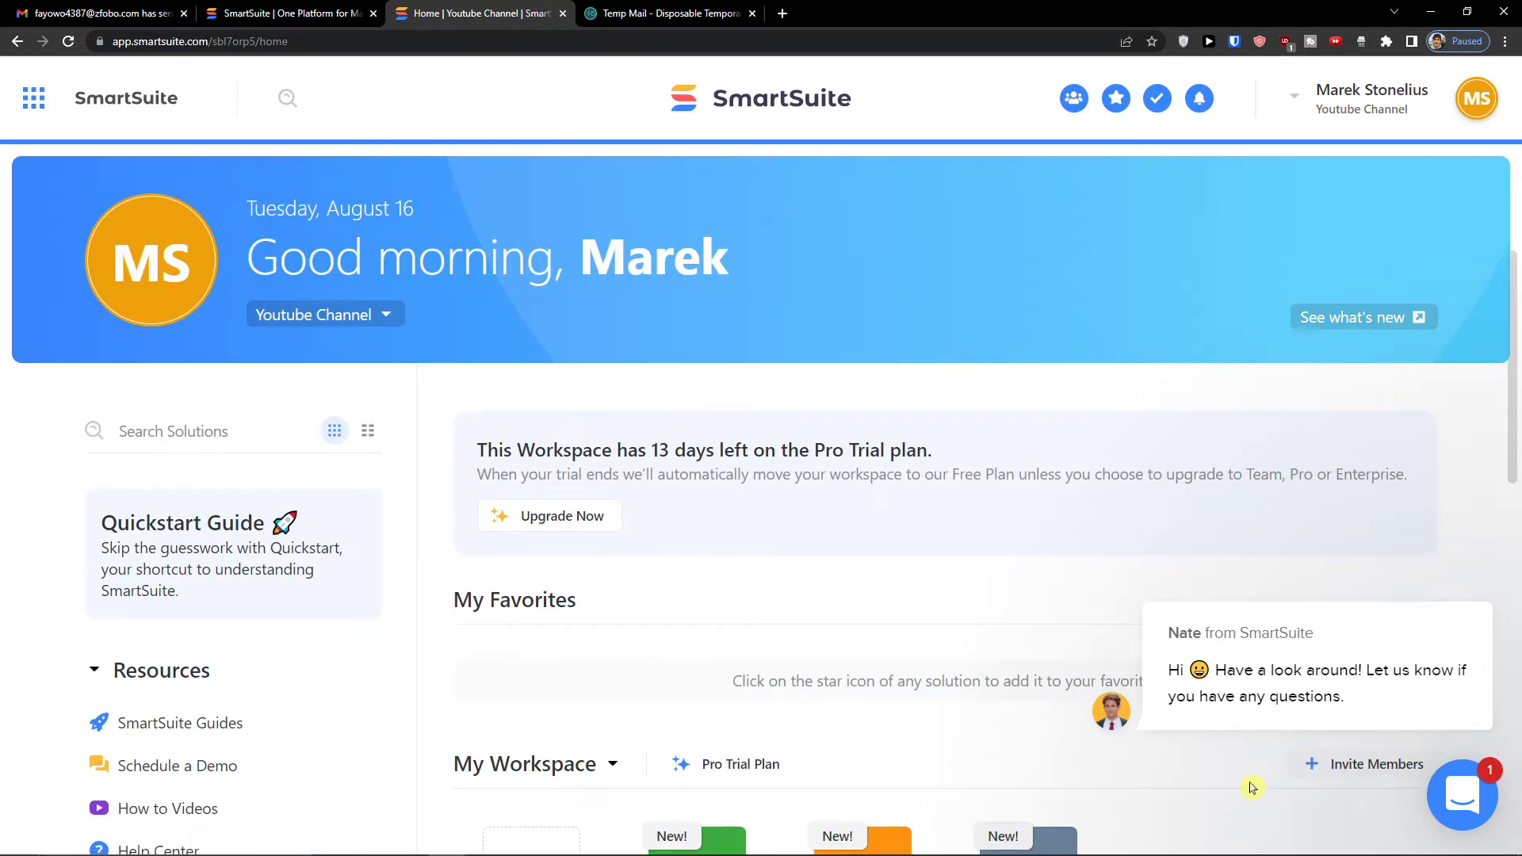
click(1440, 816)
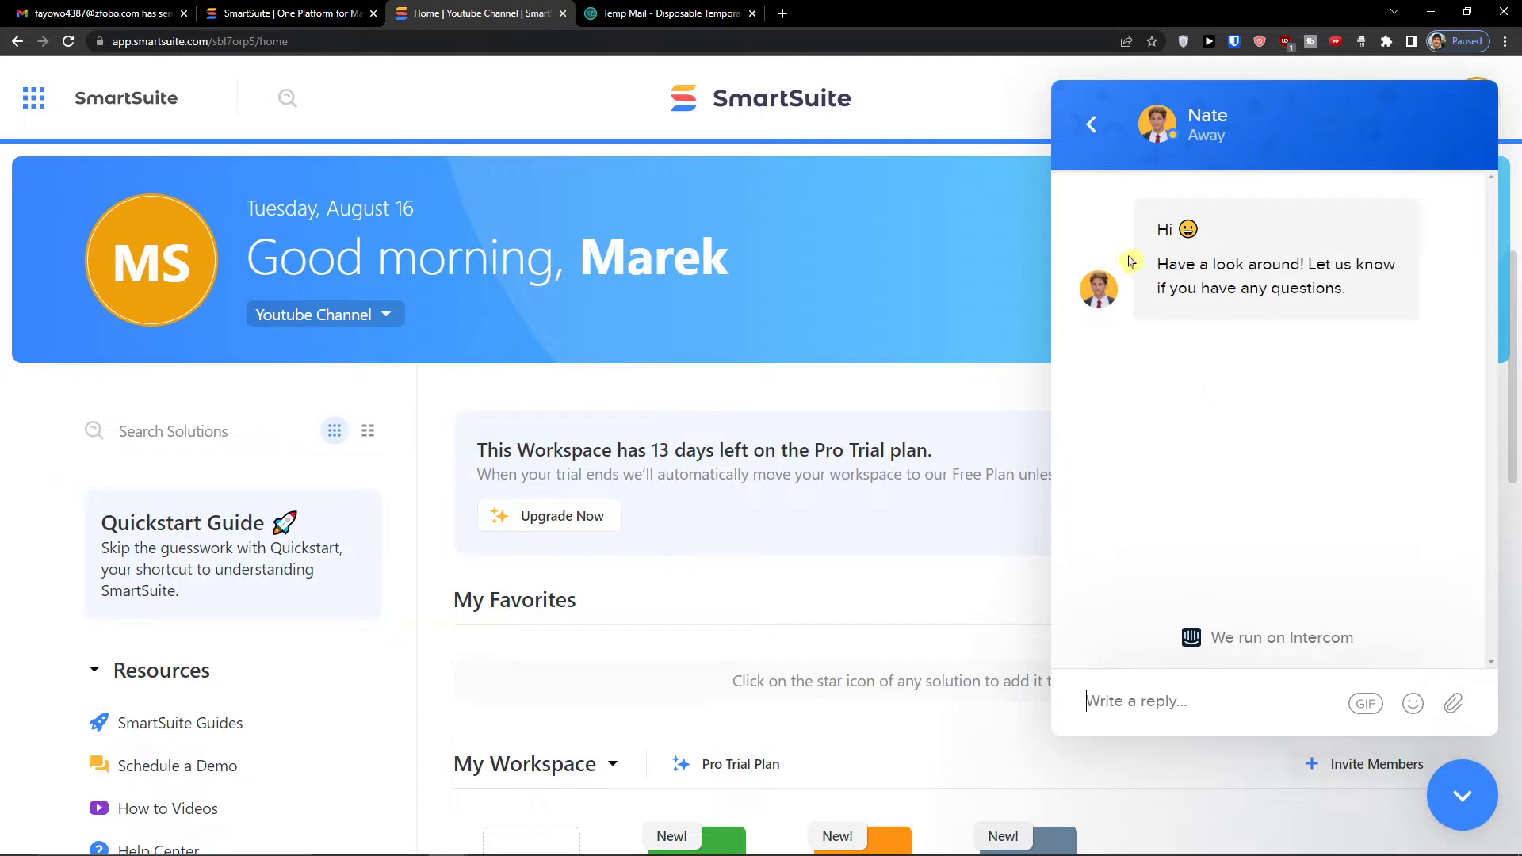
click(1461, 803)
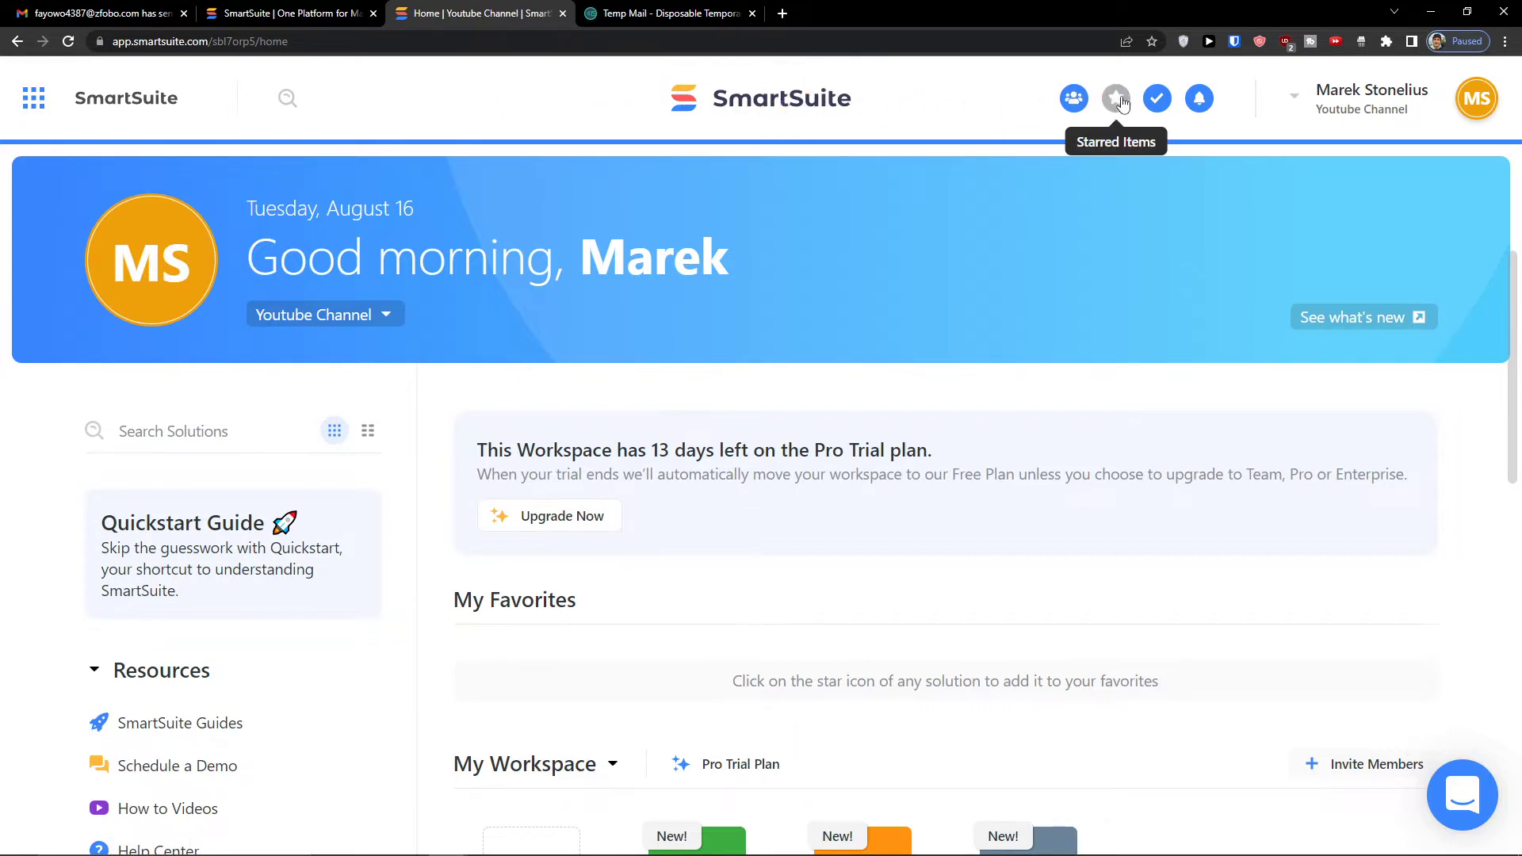
Step: Browse the member directory, starred items and the empty My Work panel, then close it
click(1075, 100)
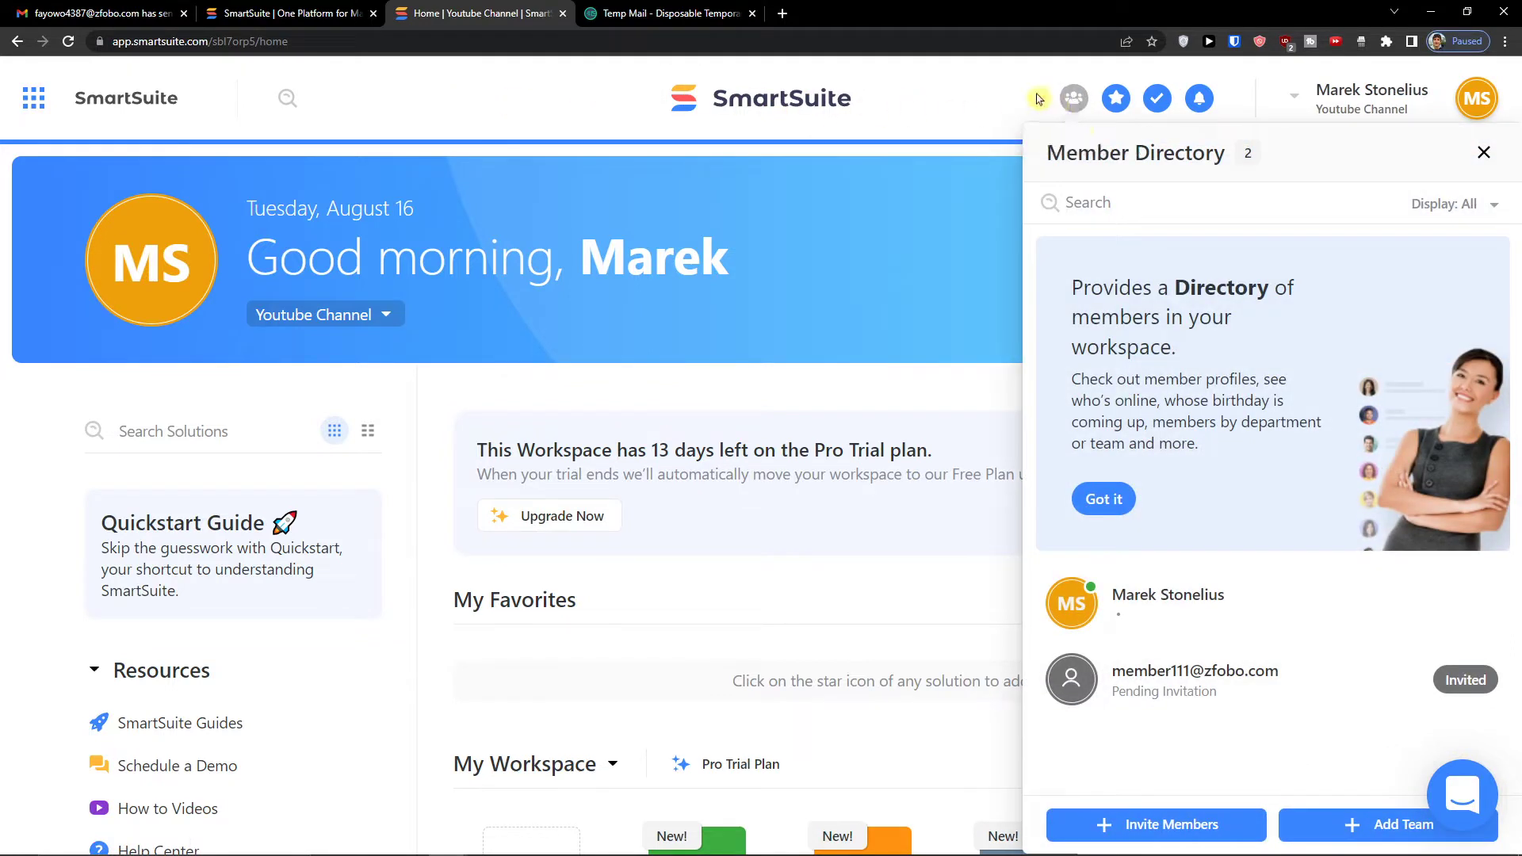
click(1112, 108)
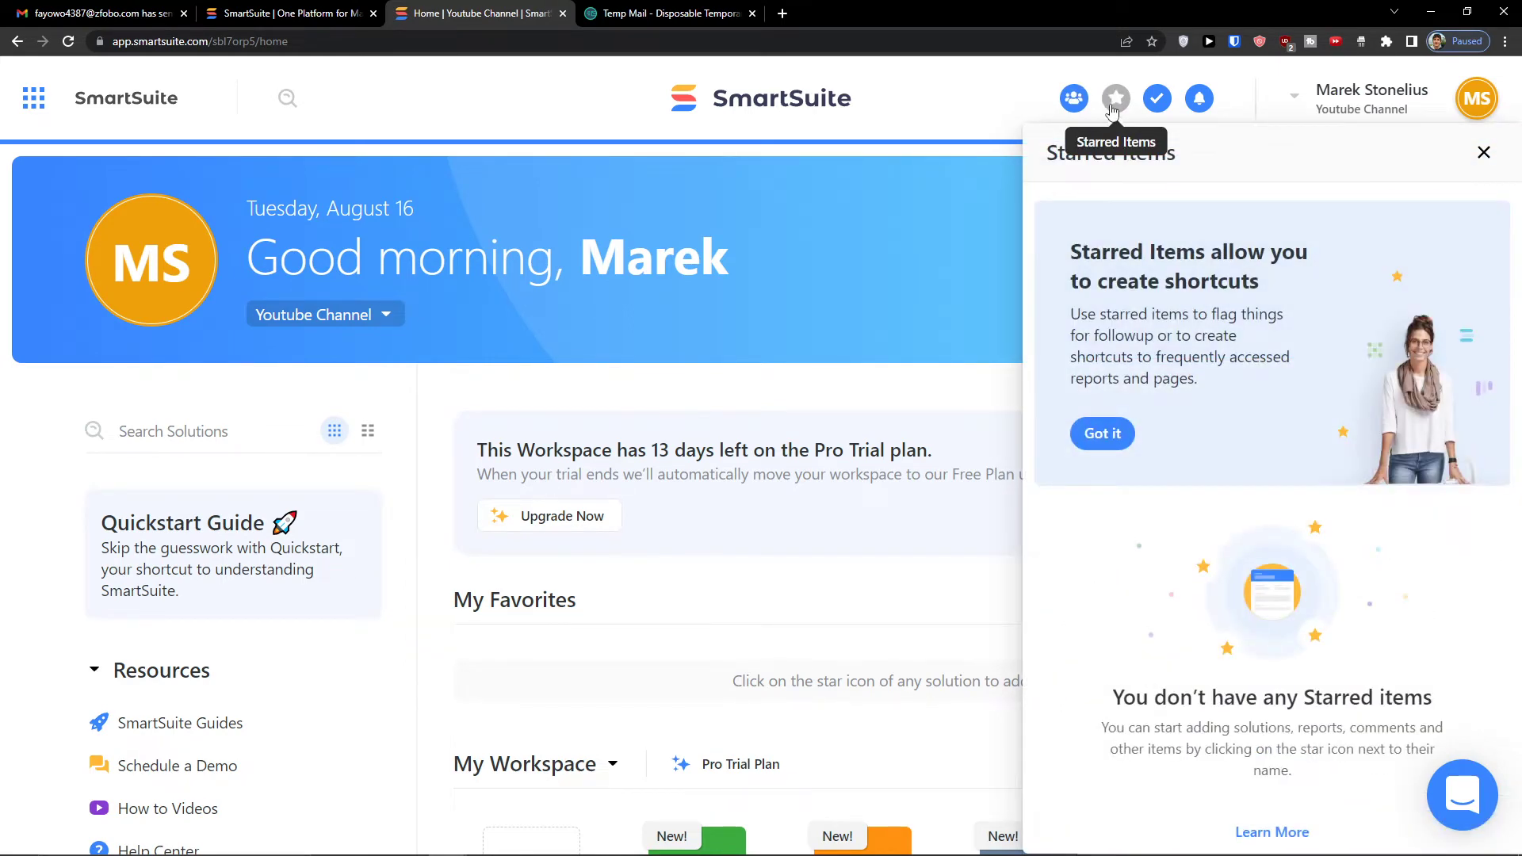
click(1161, 100)
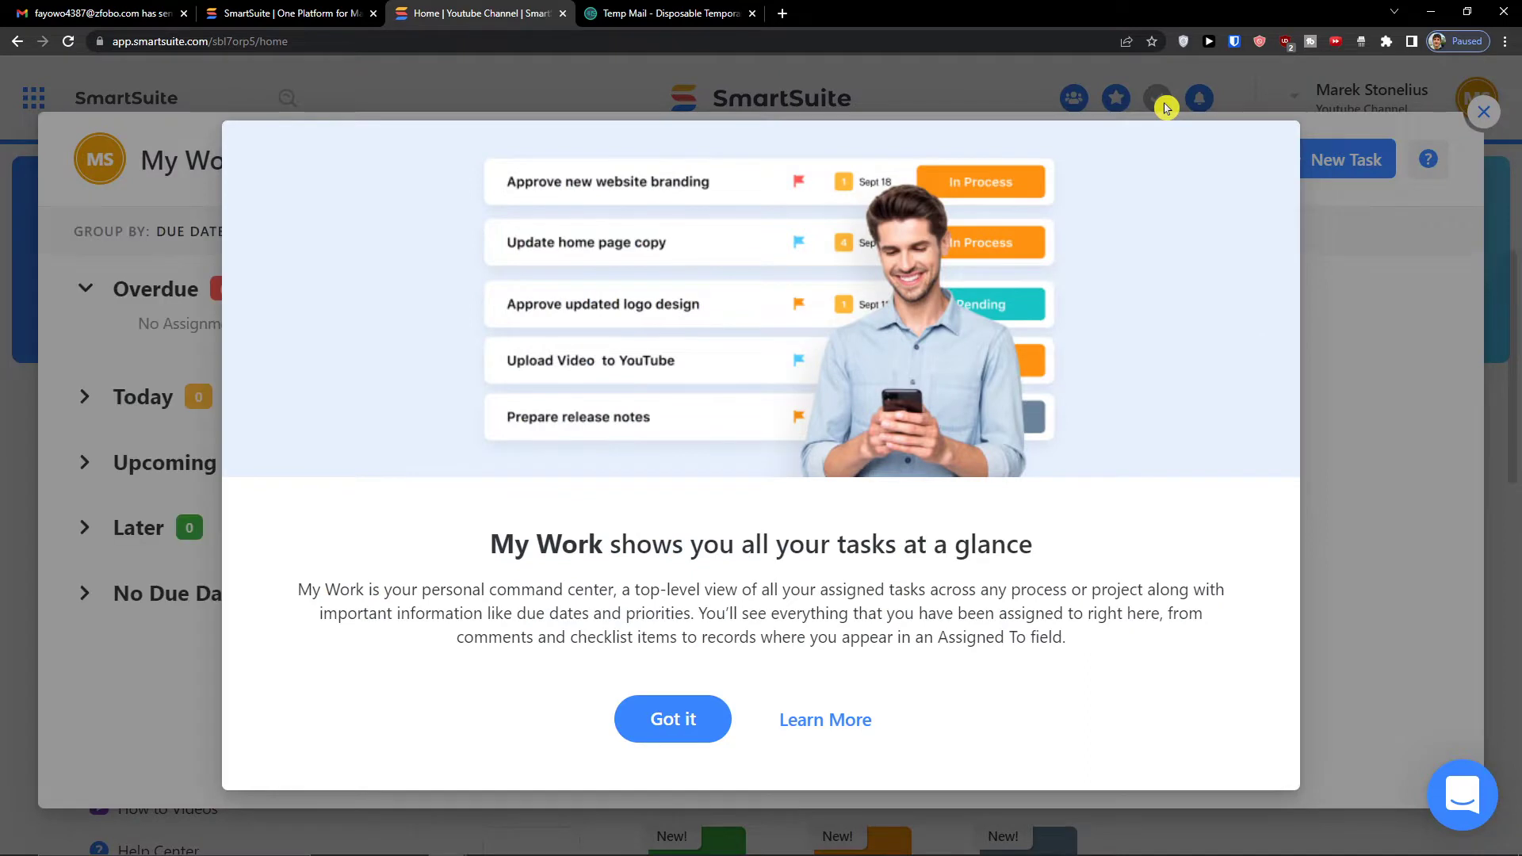
click(657, 735)
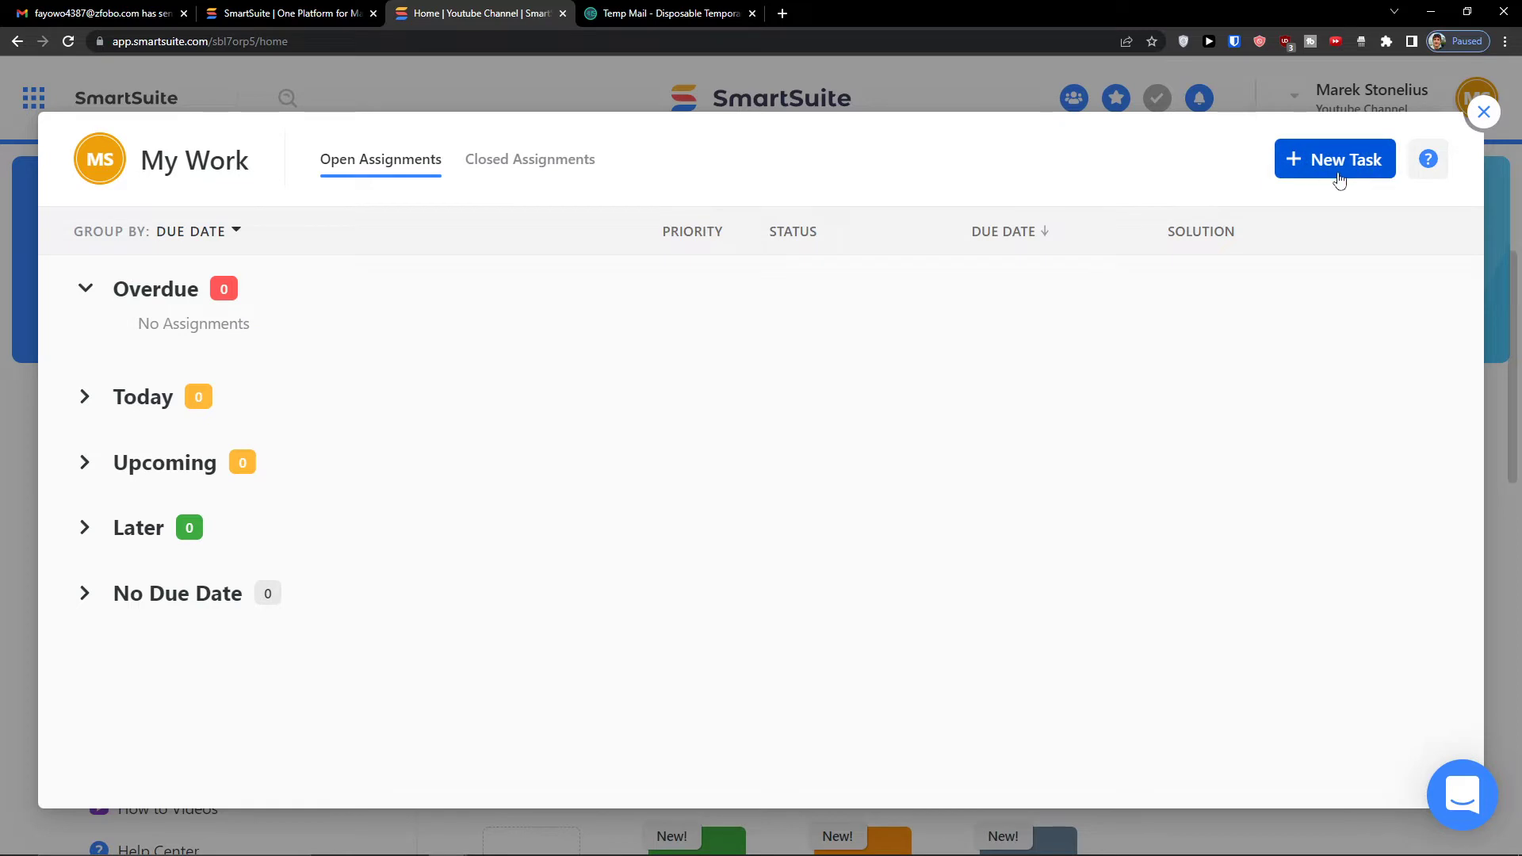
click(1487, 119)
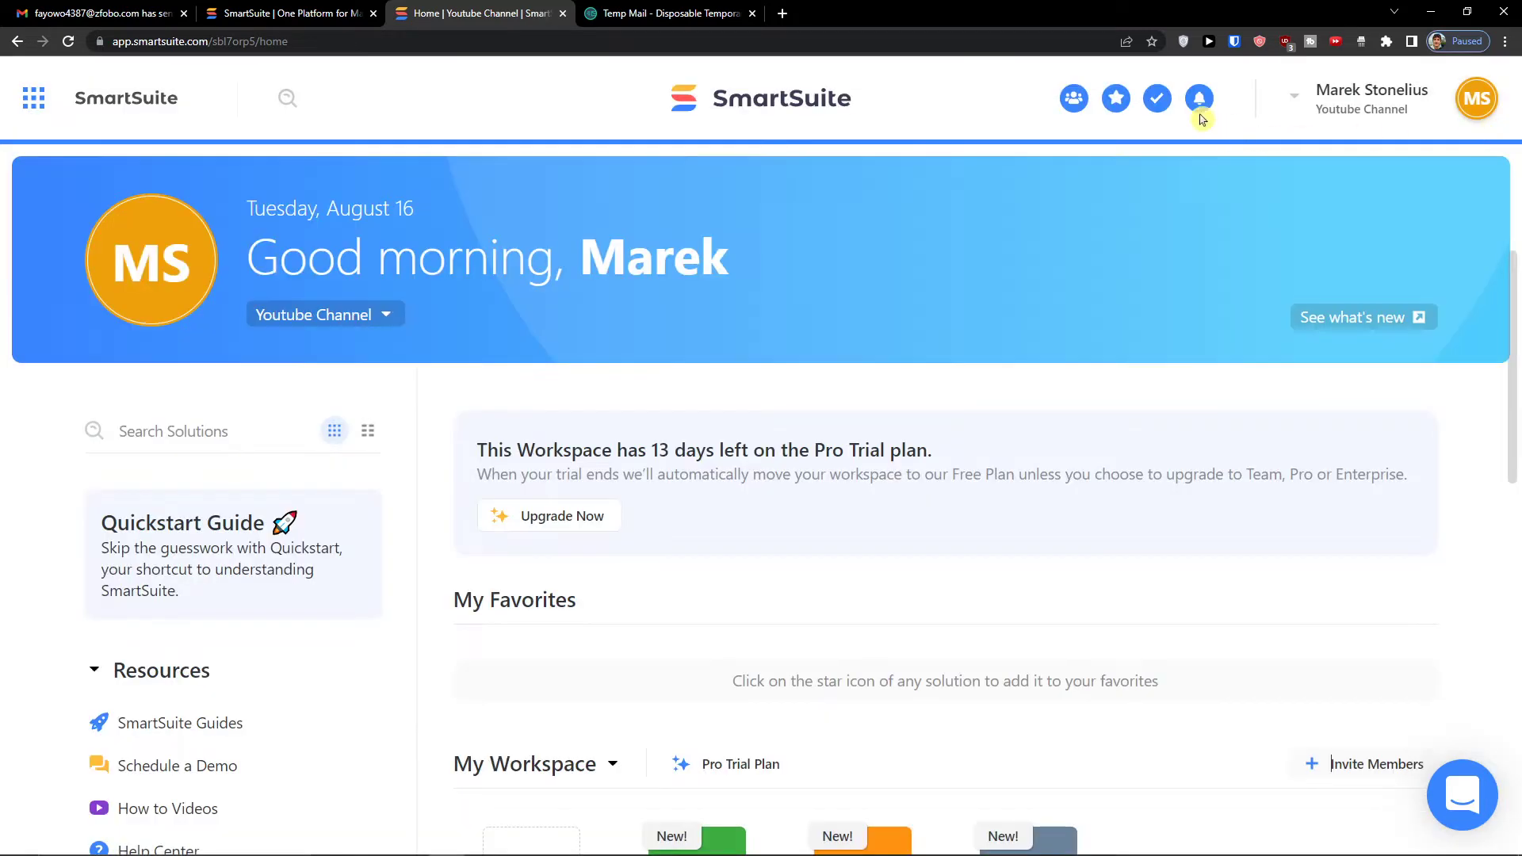
Step: Check notifications, then bring up the account and profile menu
click(1200, 103)
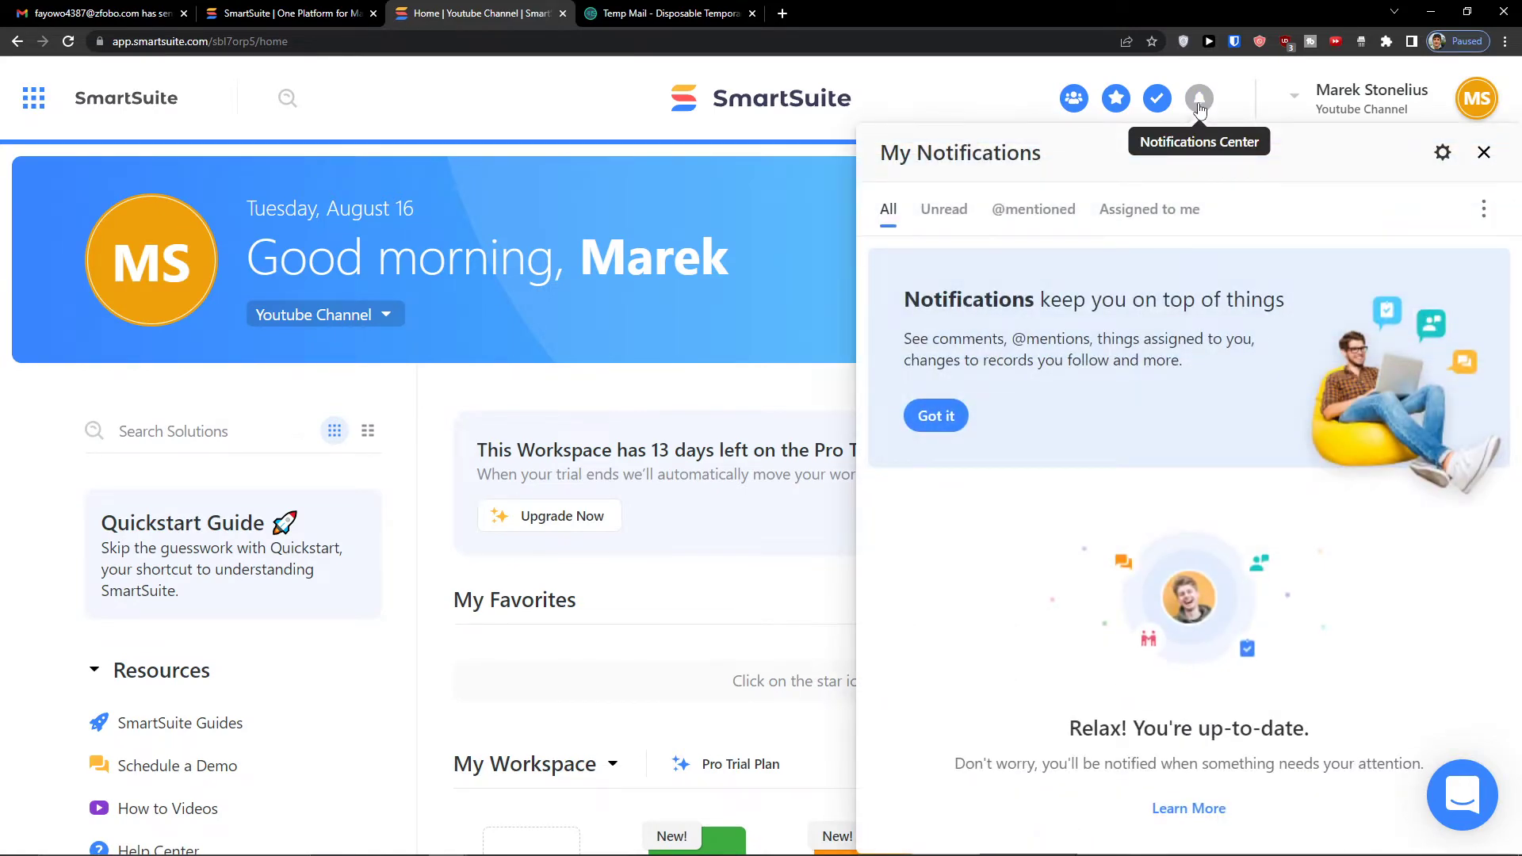
click(1200, 103)
click(1353, 113)
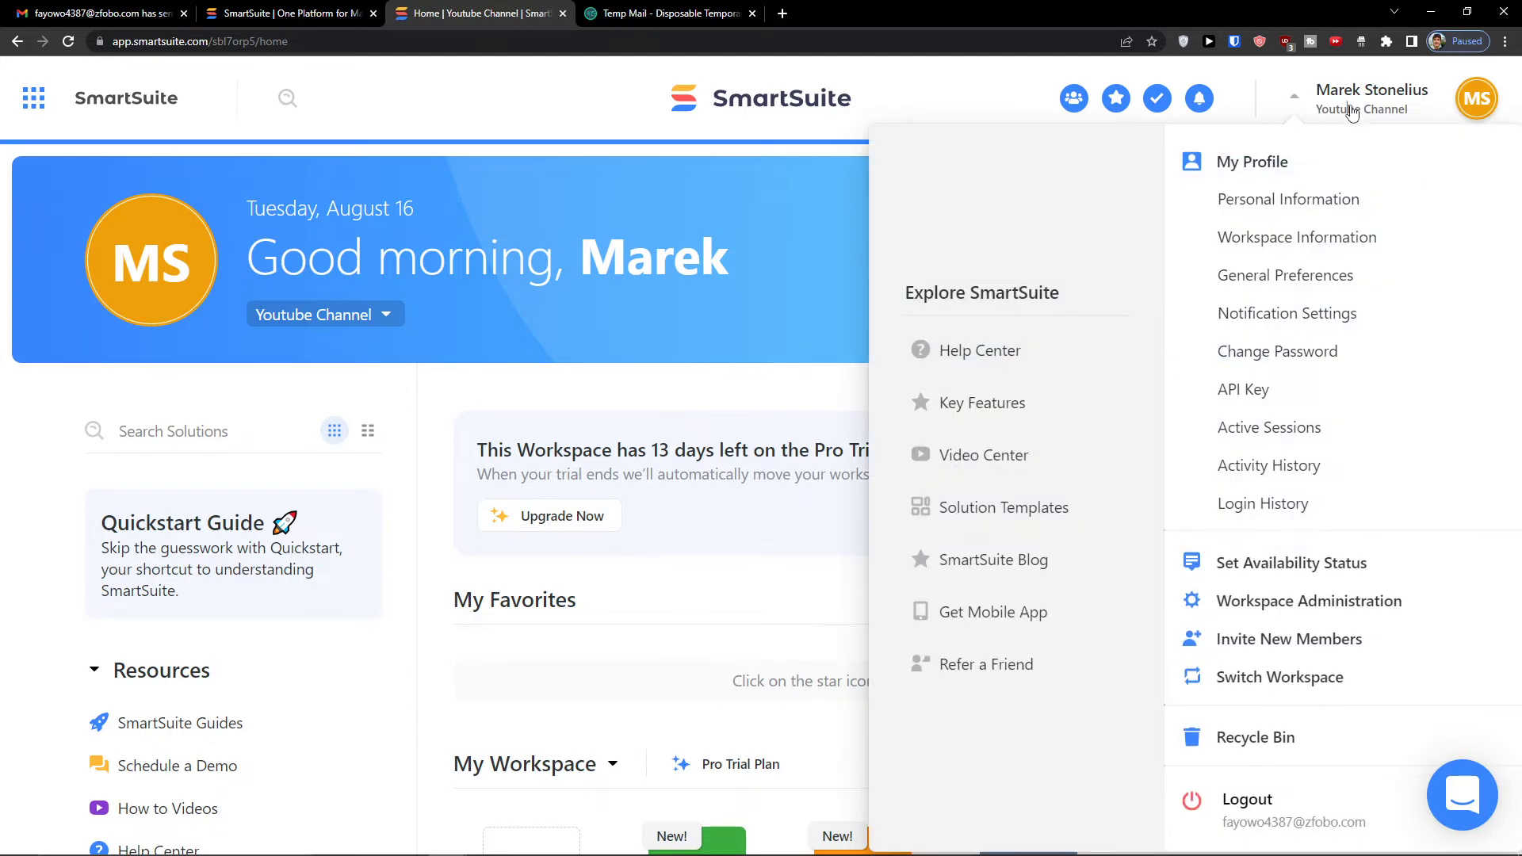
Step: Close the account menu, scroll to My Workspace, and choose the Add New Solution tile
click(1353, 113)
scroll(555, 452, down, 4)
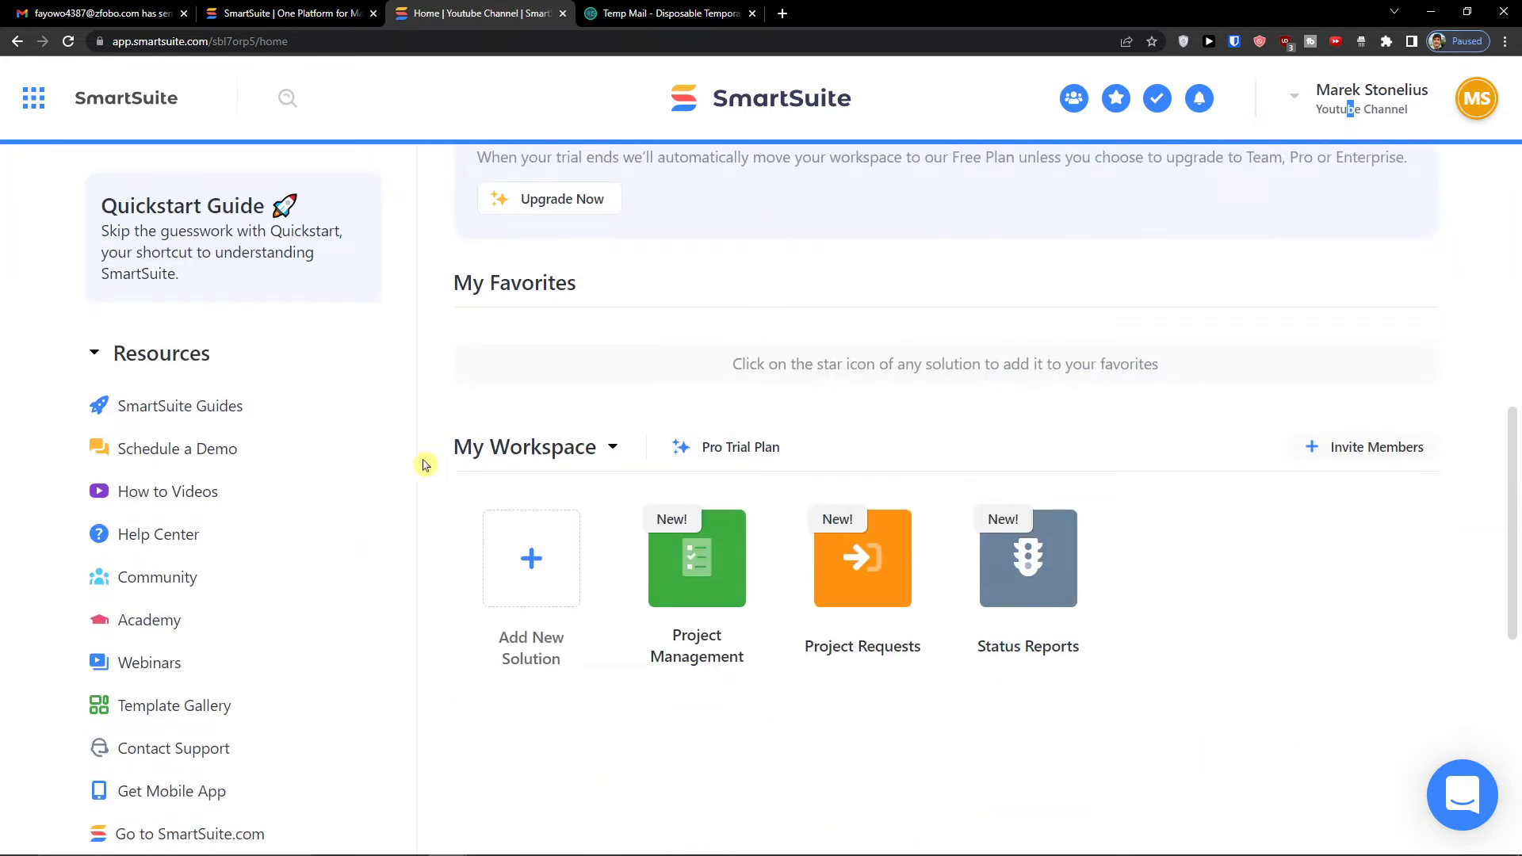
scroll(226, 397, up, 4)
scroll(230, 365, down, 4)
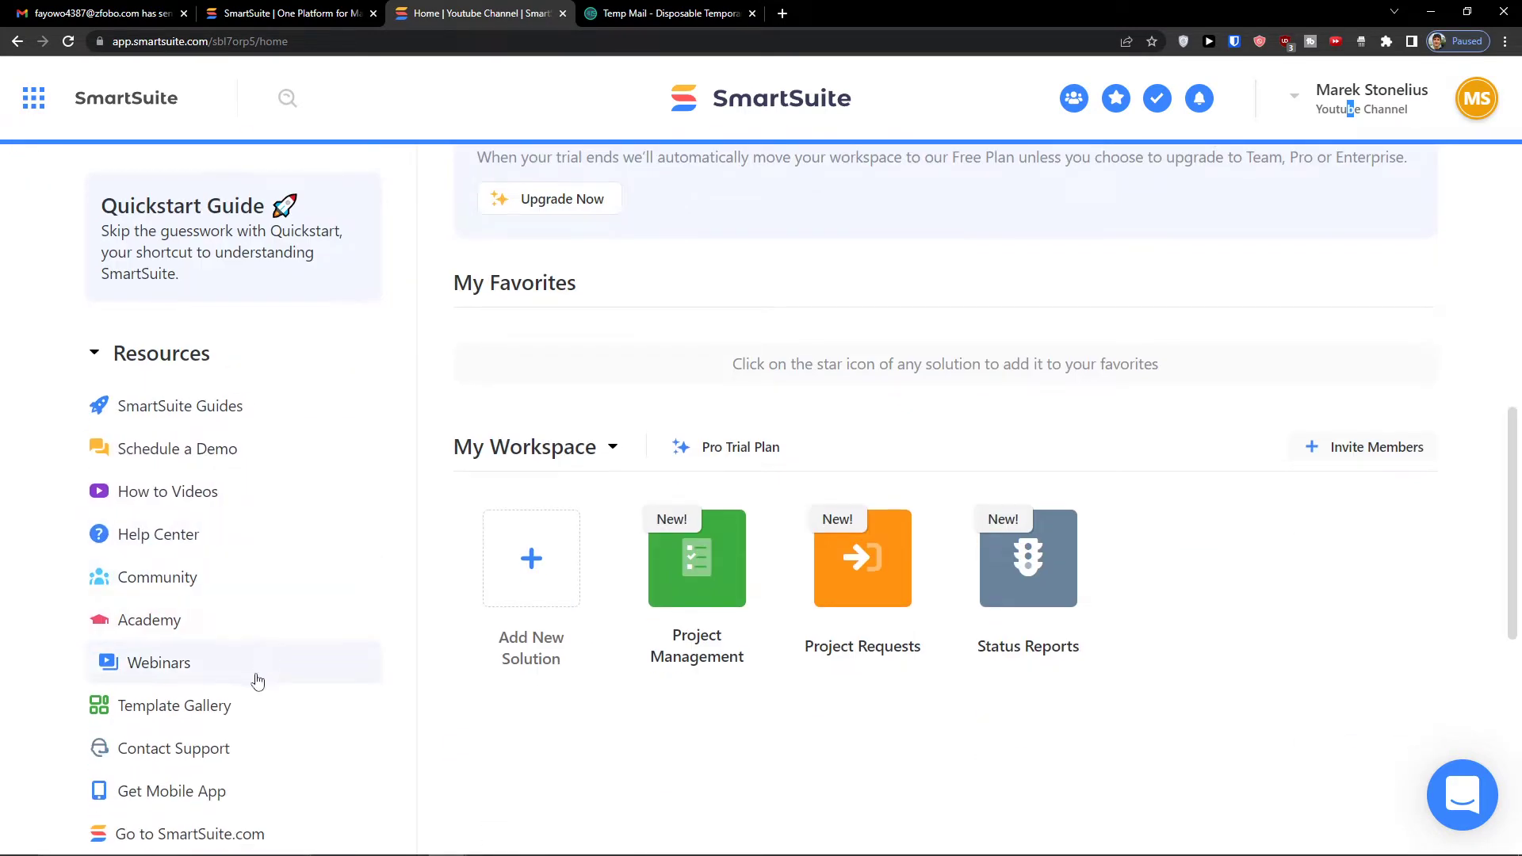
scroll(312, 493, down, 4)
scroll(312, 493, up, 4)
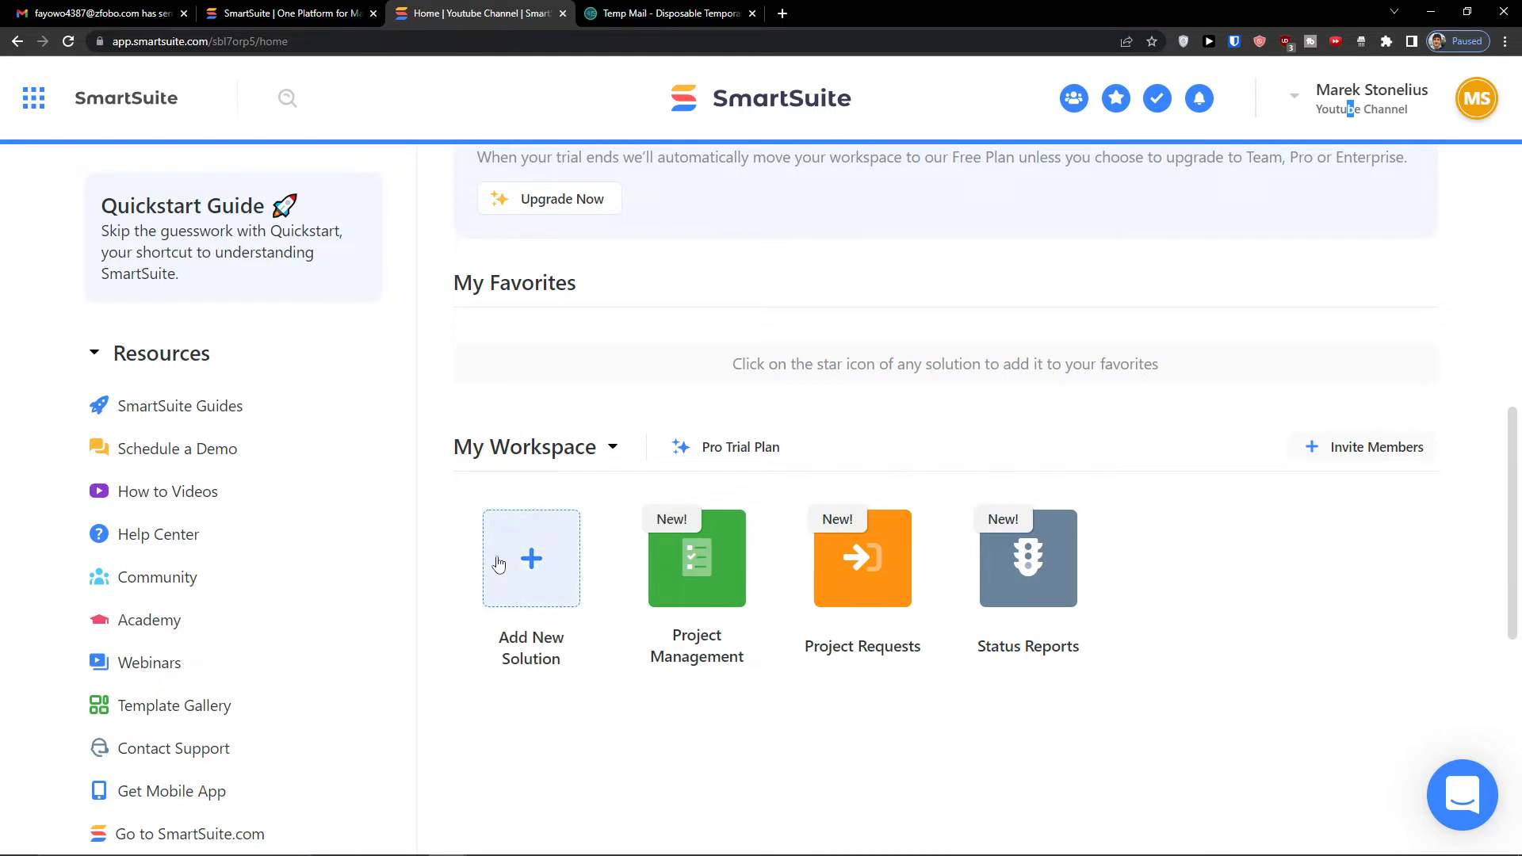
click(520, 565)
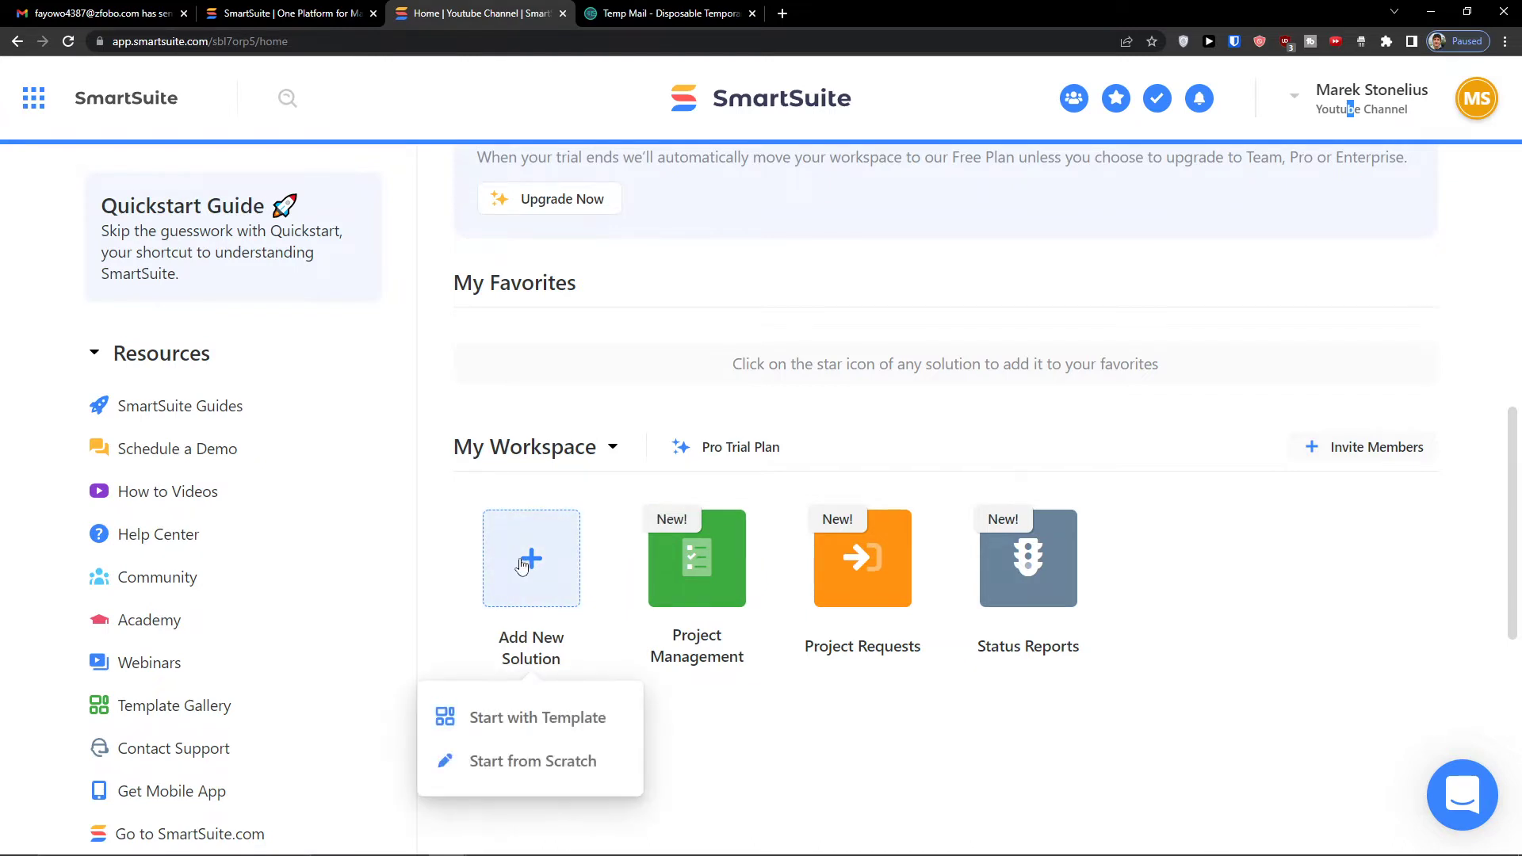
Step: Start with a template and browse the Business Operations templates
click(523, 721)
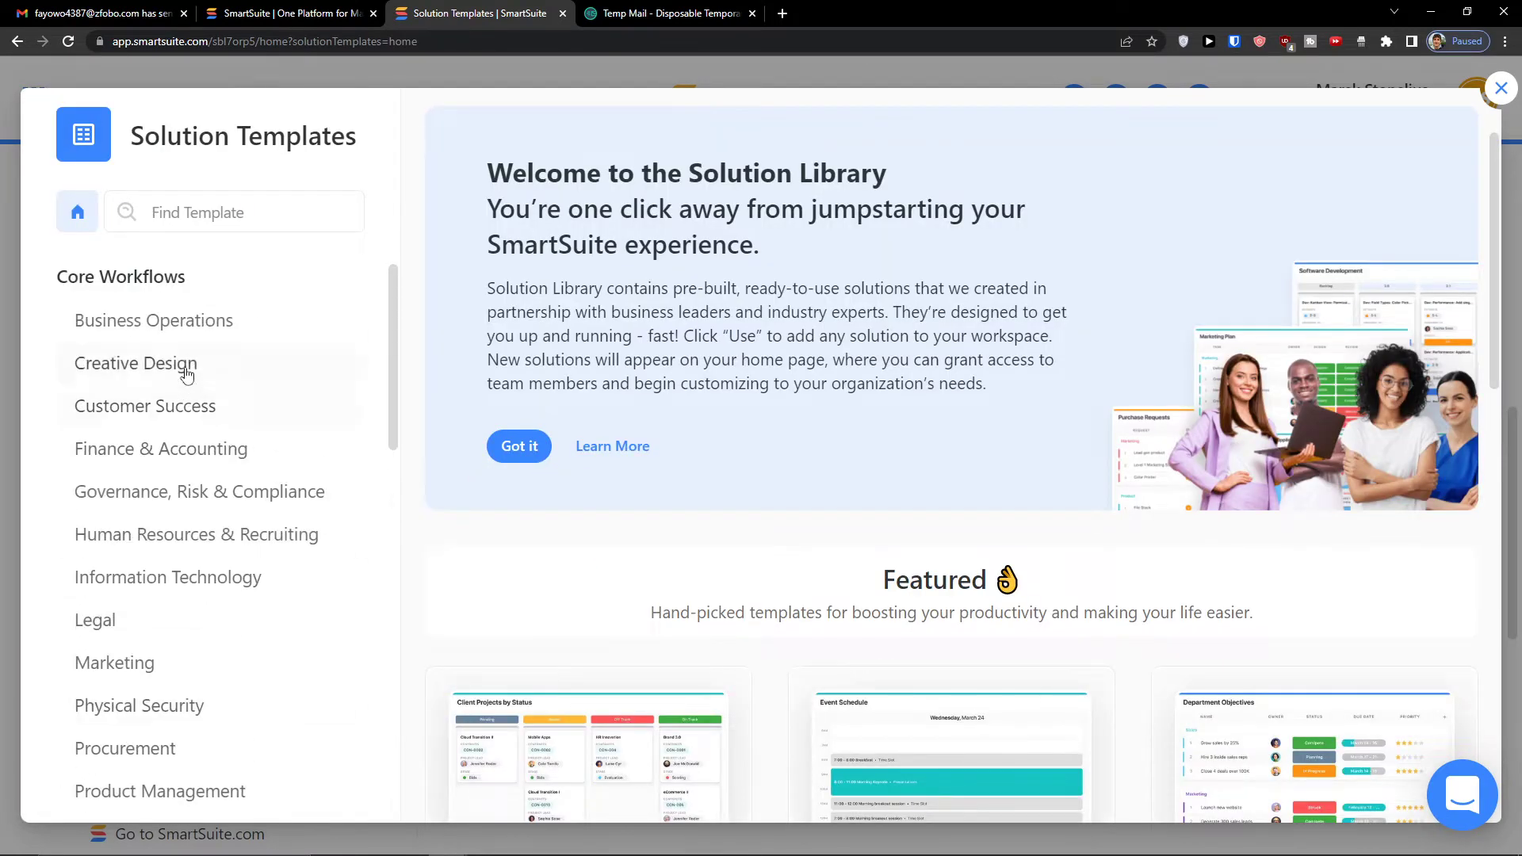
click(189, 322)
scroll(602, 487, down, 8)
scroll(609, 494, down, 8)
scroll(286, 496, down, 4)
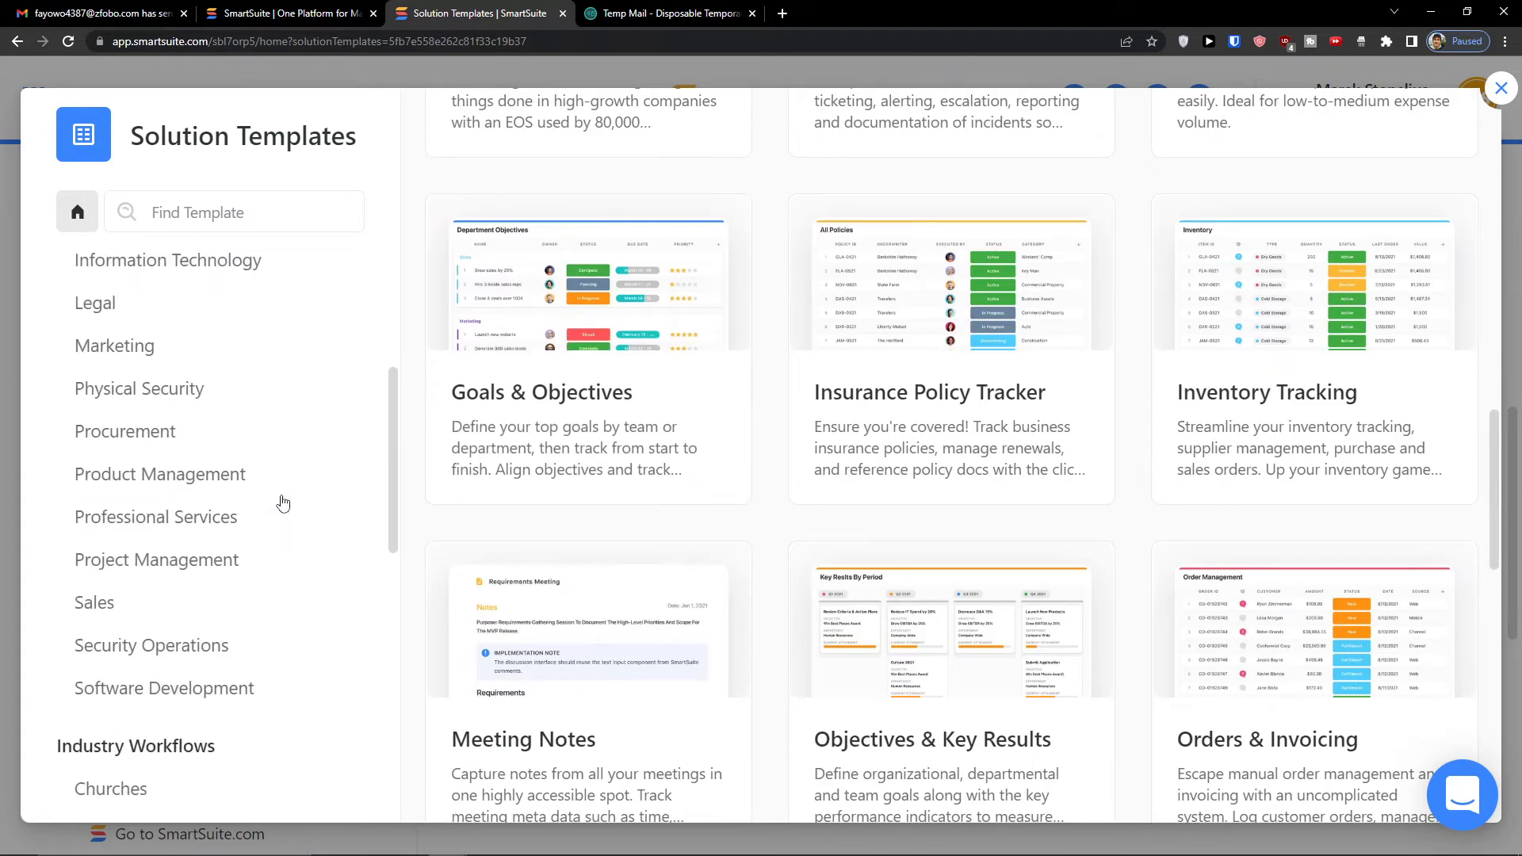
Step: Open the Sales CRM template from the Sales category and add it to the workspace
click(166, 617)
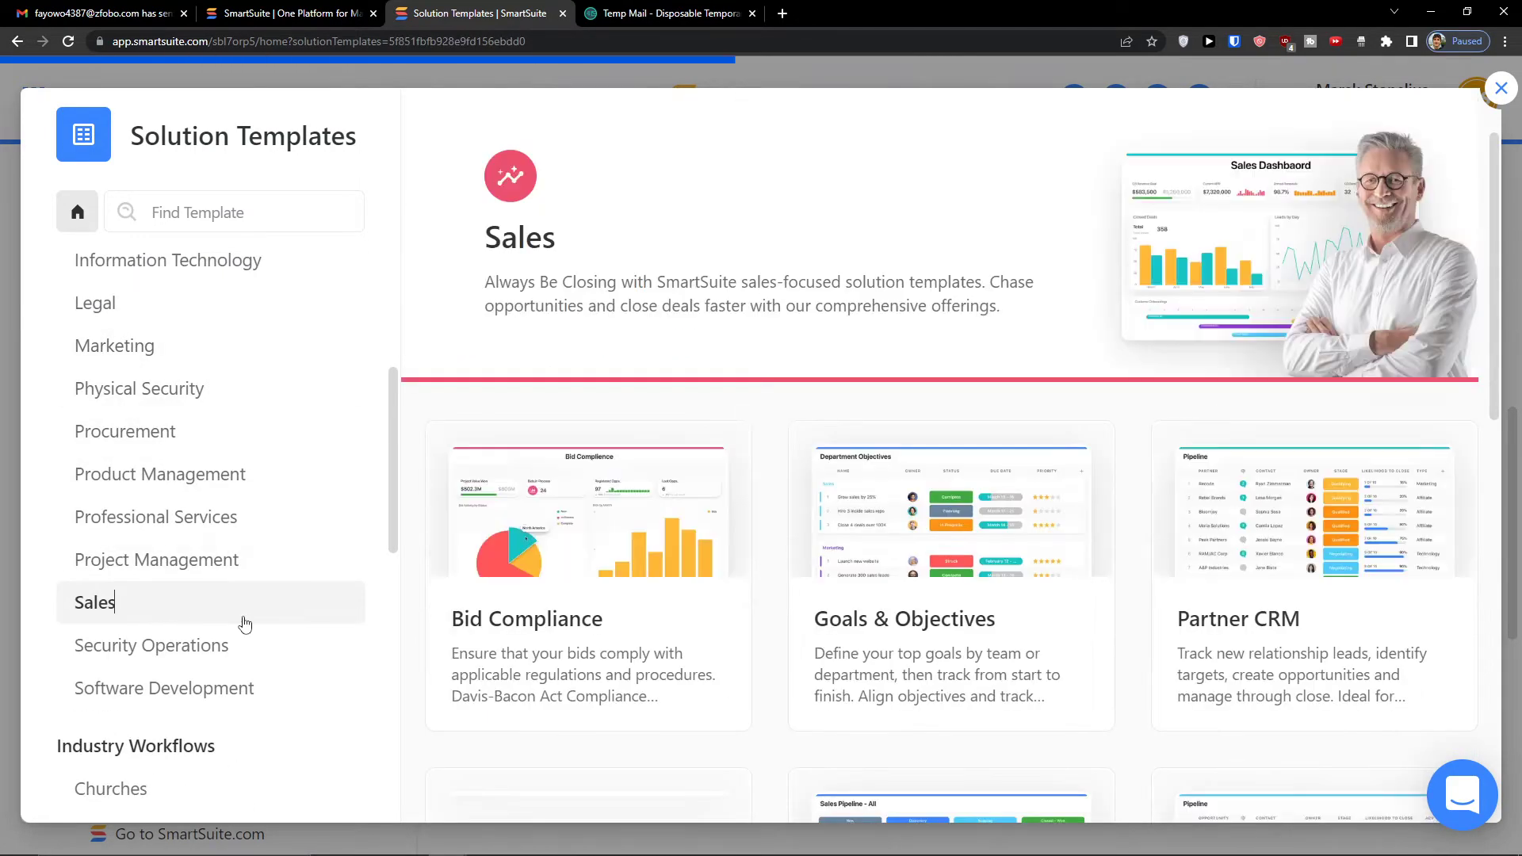
scroll(784, 502, down, 3)
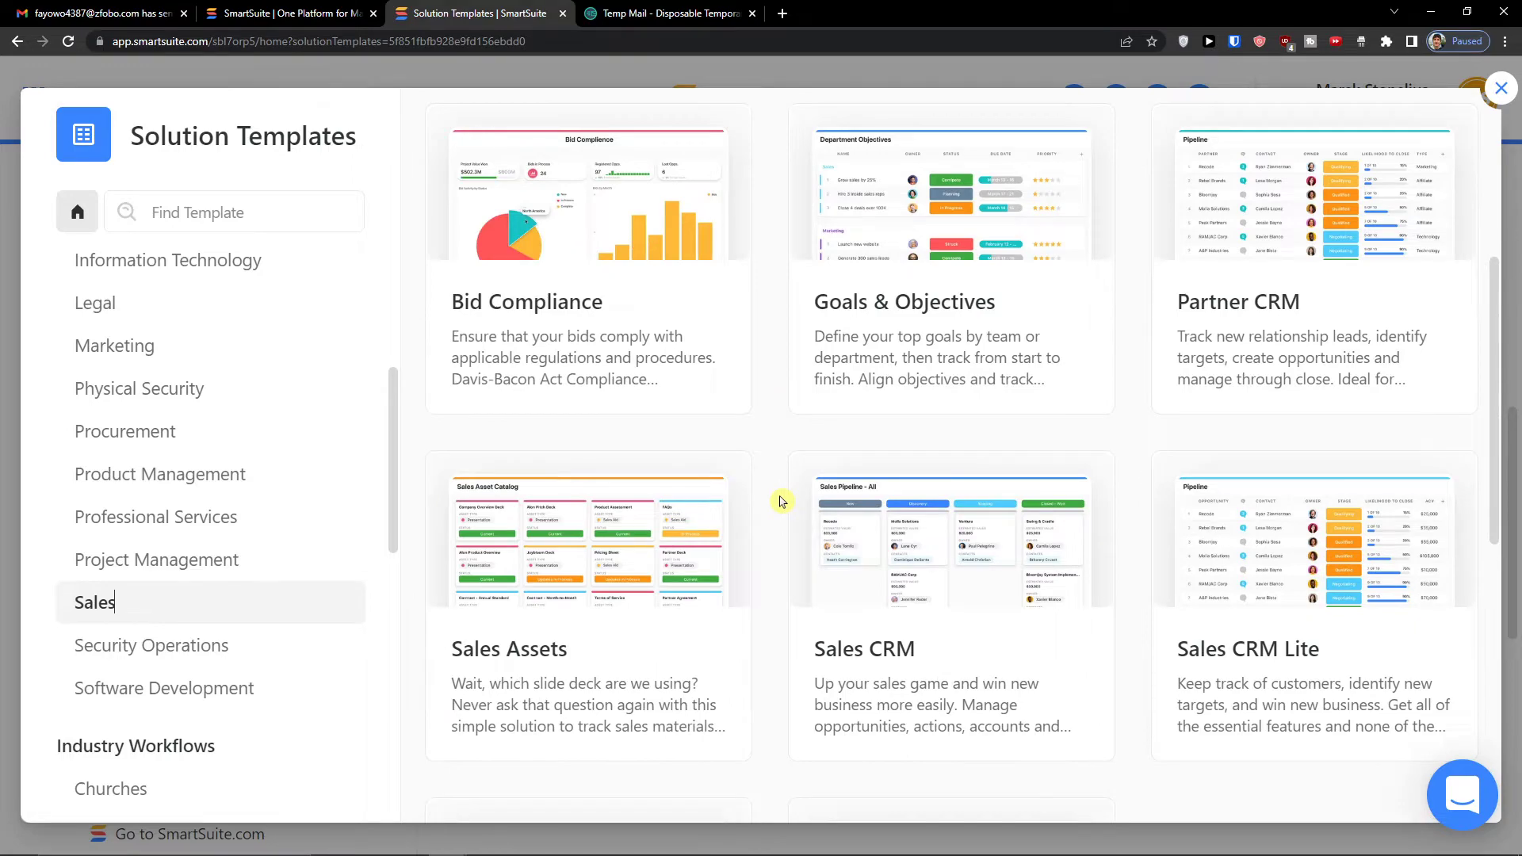
scroll(781, 501, down, 4)
scroll(782, 501, down, 4)
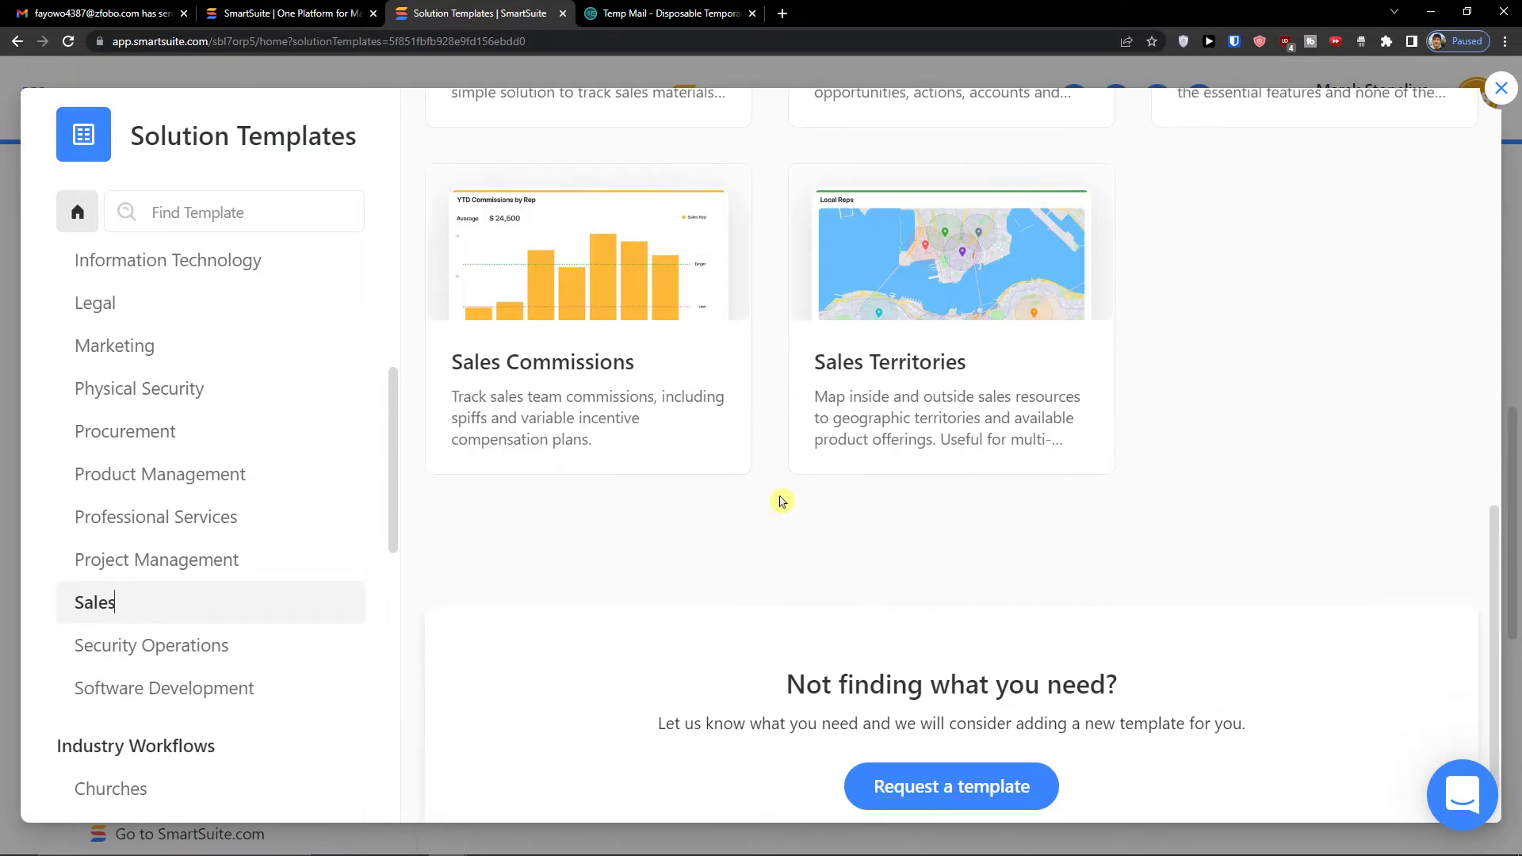
scroll(782, 501, up, 8)
click(971, 612)
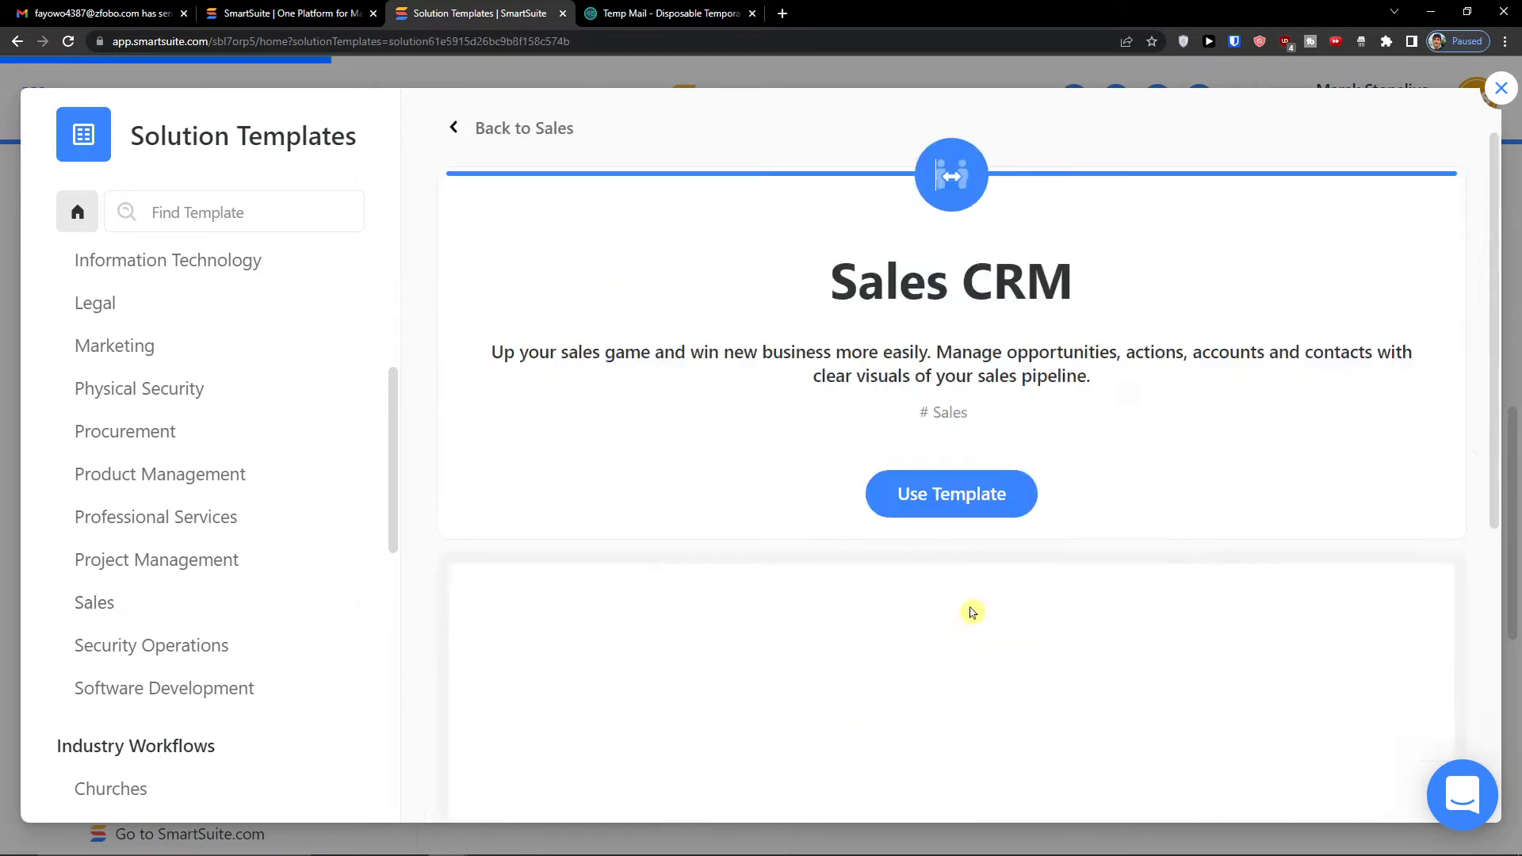
click(942, 501)
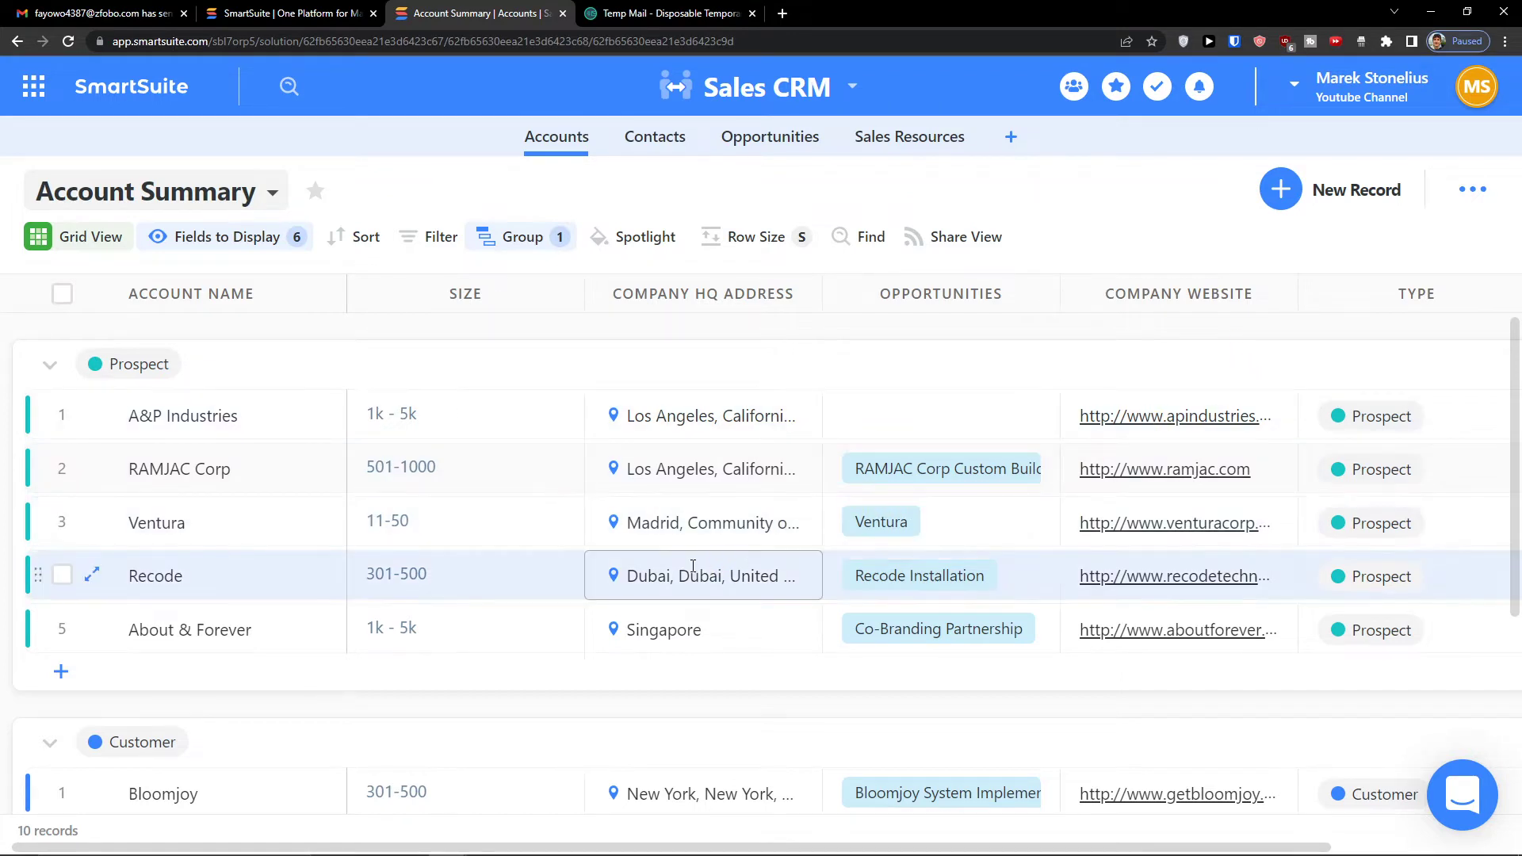
Step: Browse the Sales CRM's Accounts, Contacts, Opportunities and Sales Resources tables, ending on the Opportunities pipeline
click(686, 410)
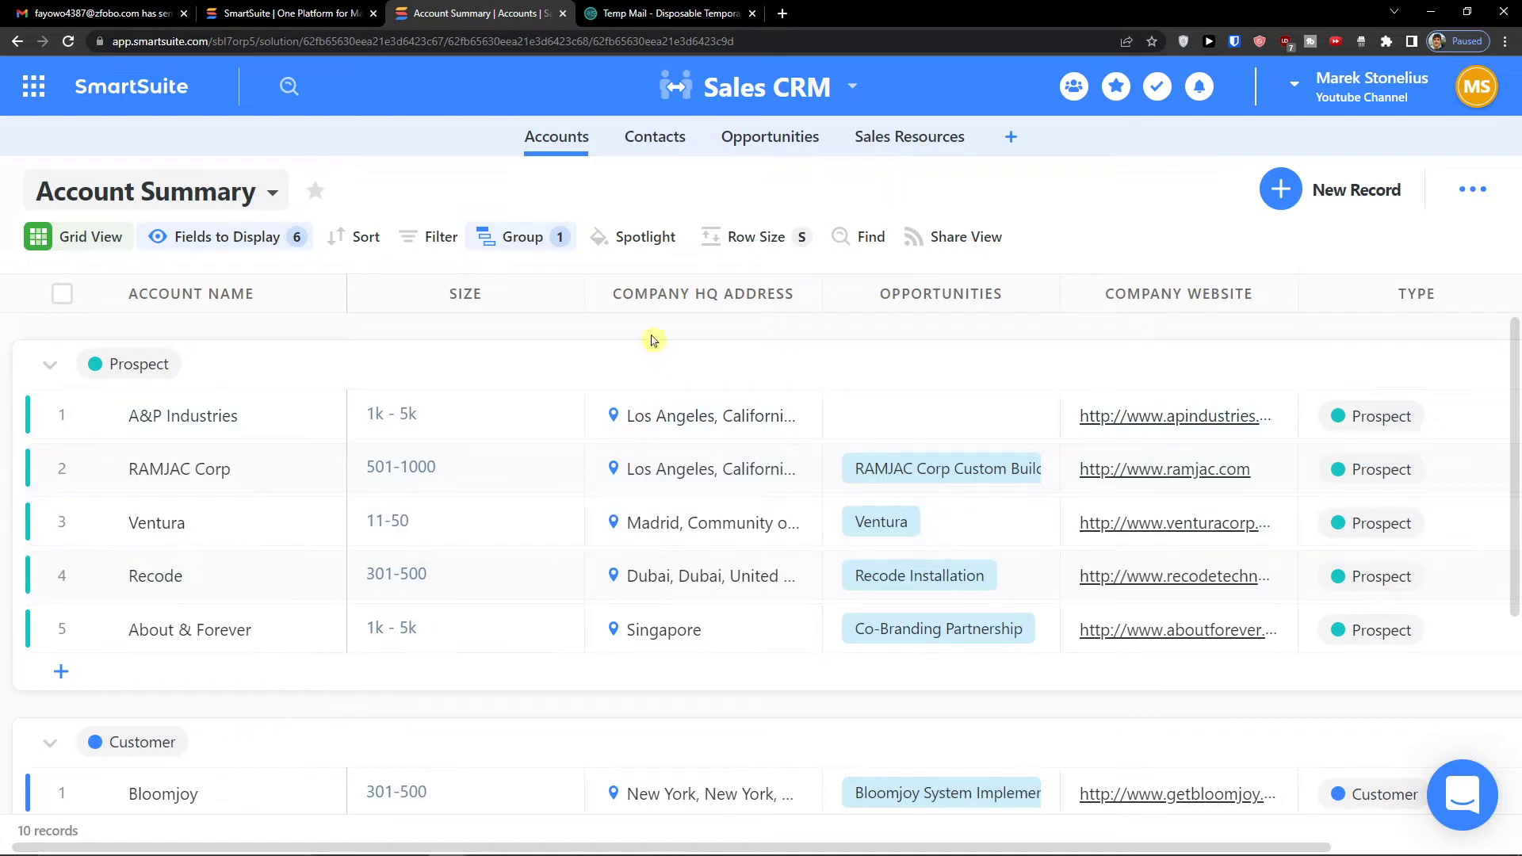
click(649, 141)
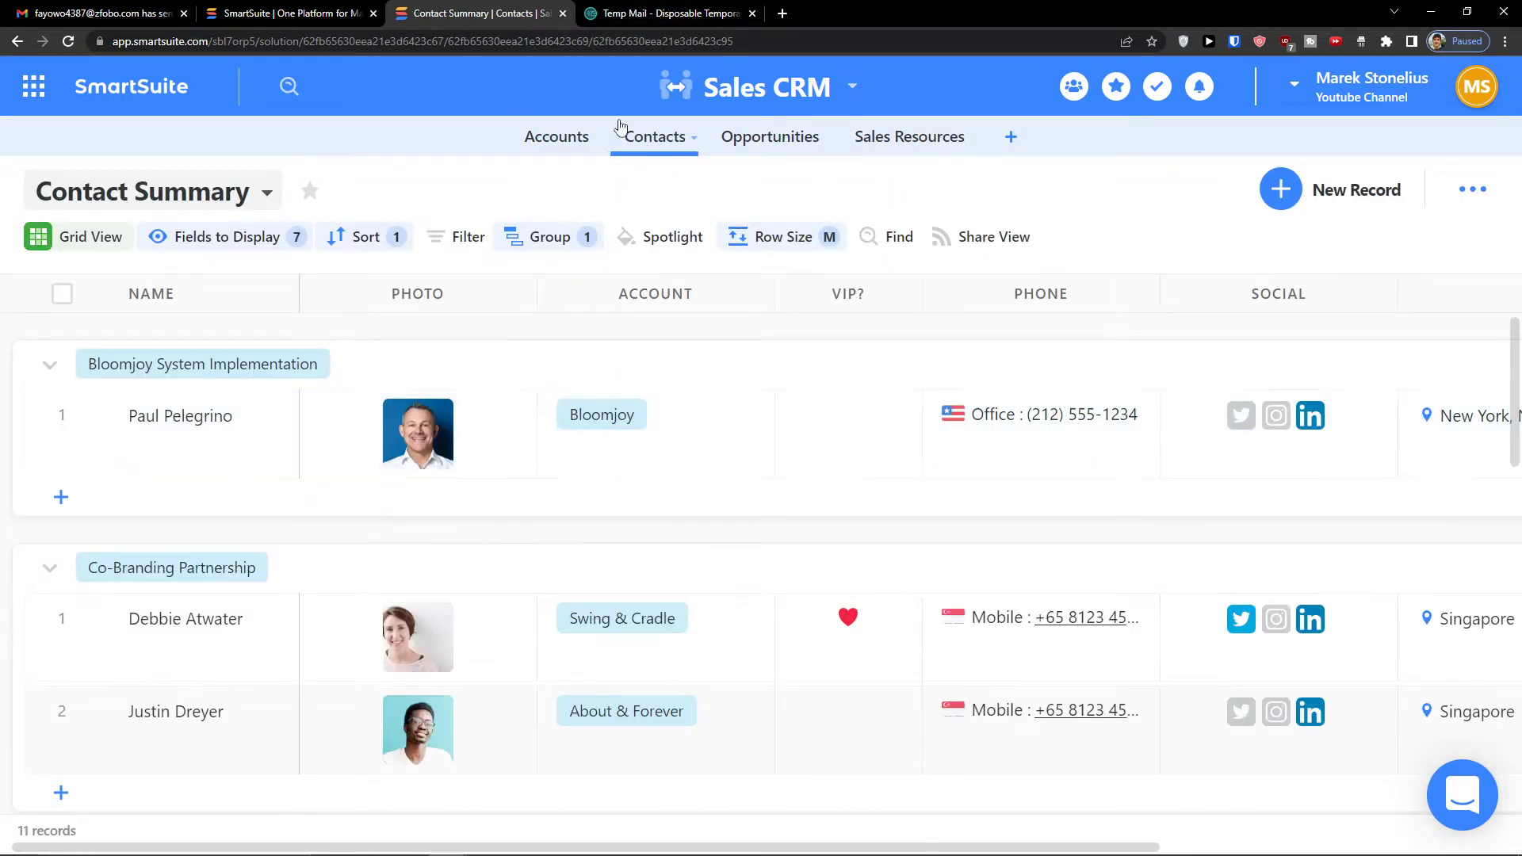
click(759, 135)
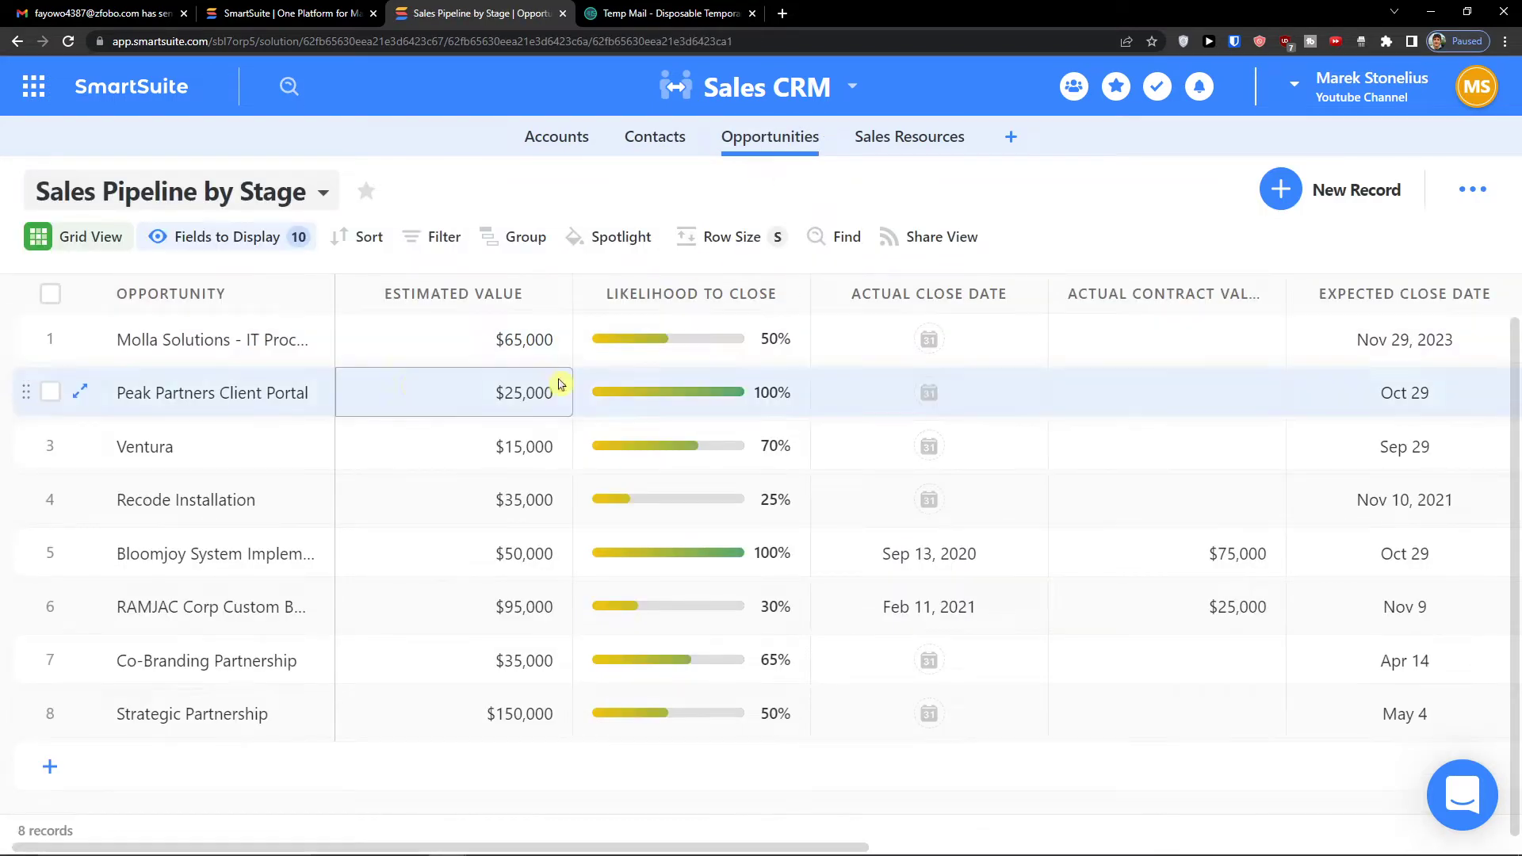
click(203, 354)
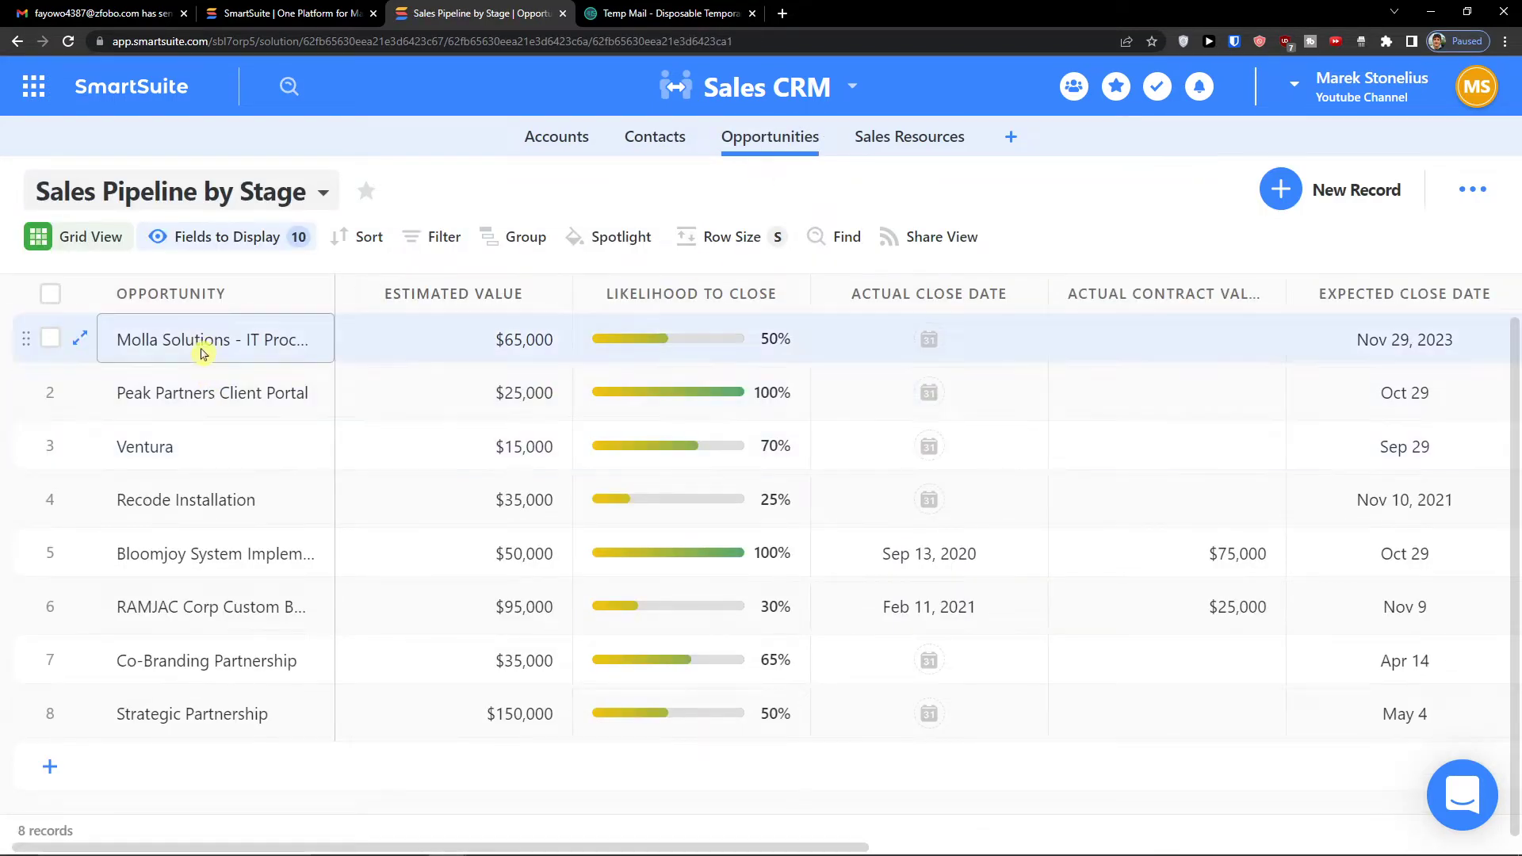
click(81, 238)
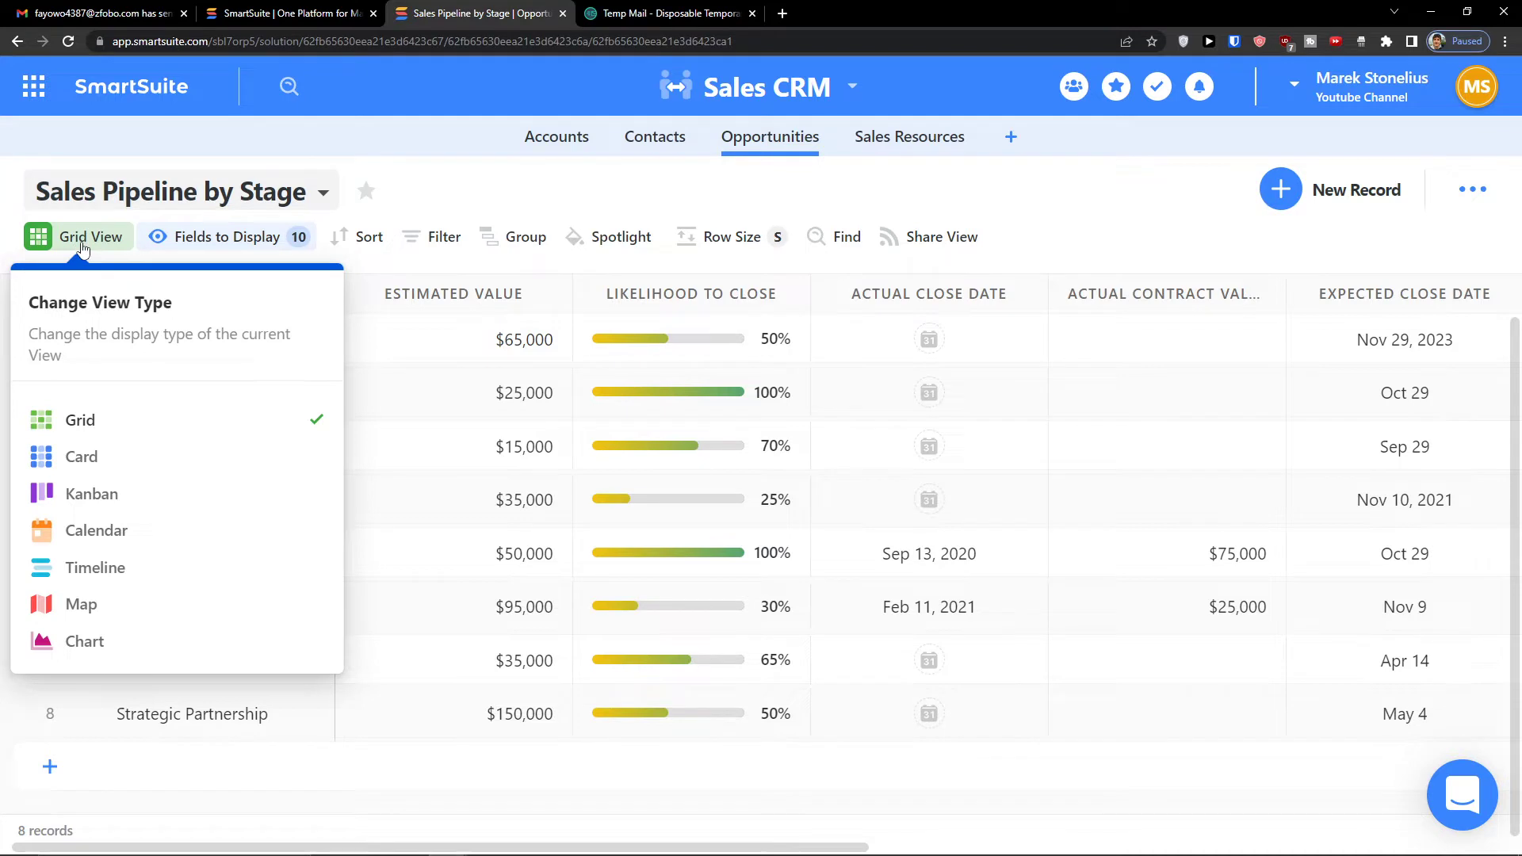
click(81, 248)
click(841, 378)
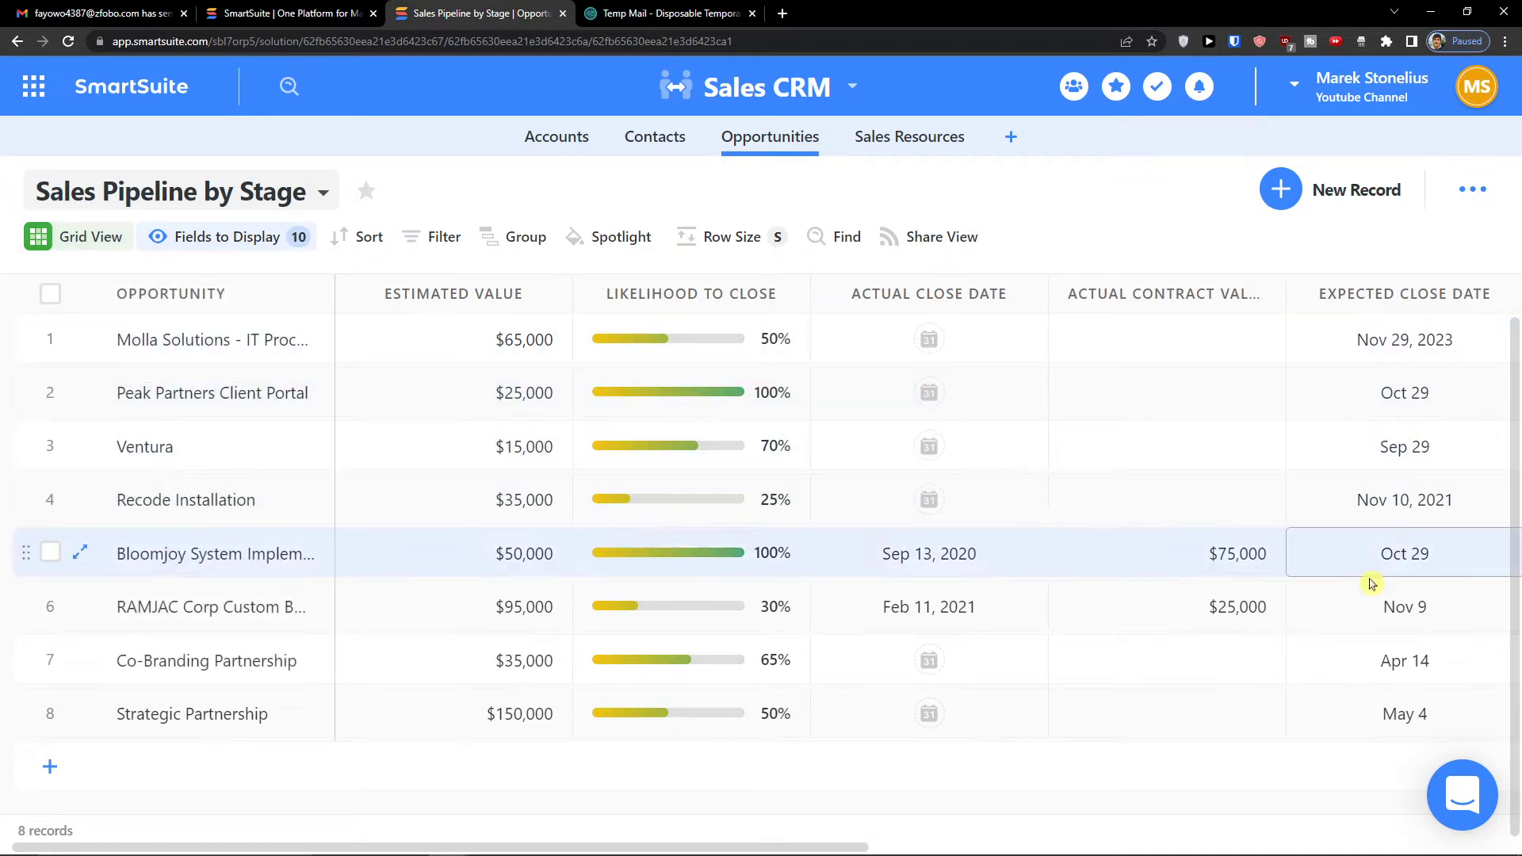
click(908, 150)
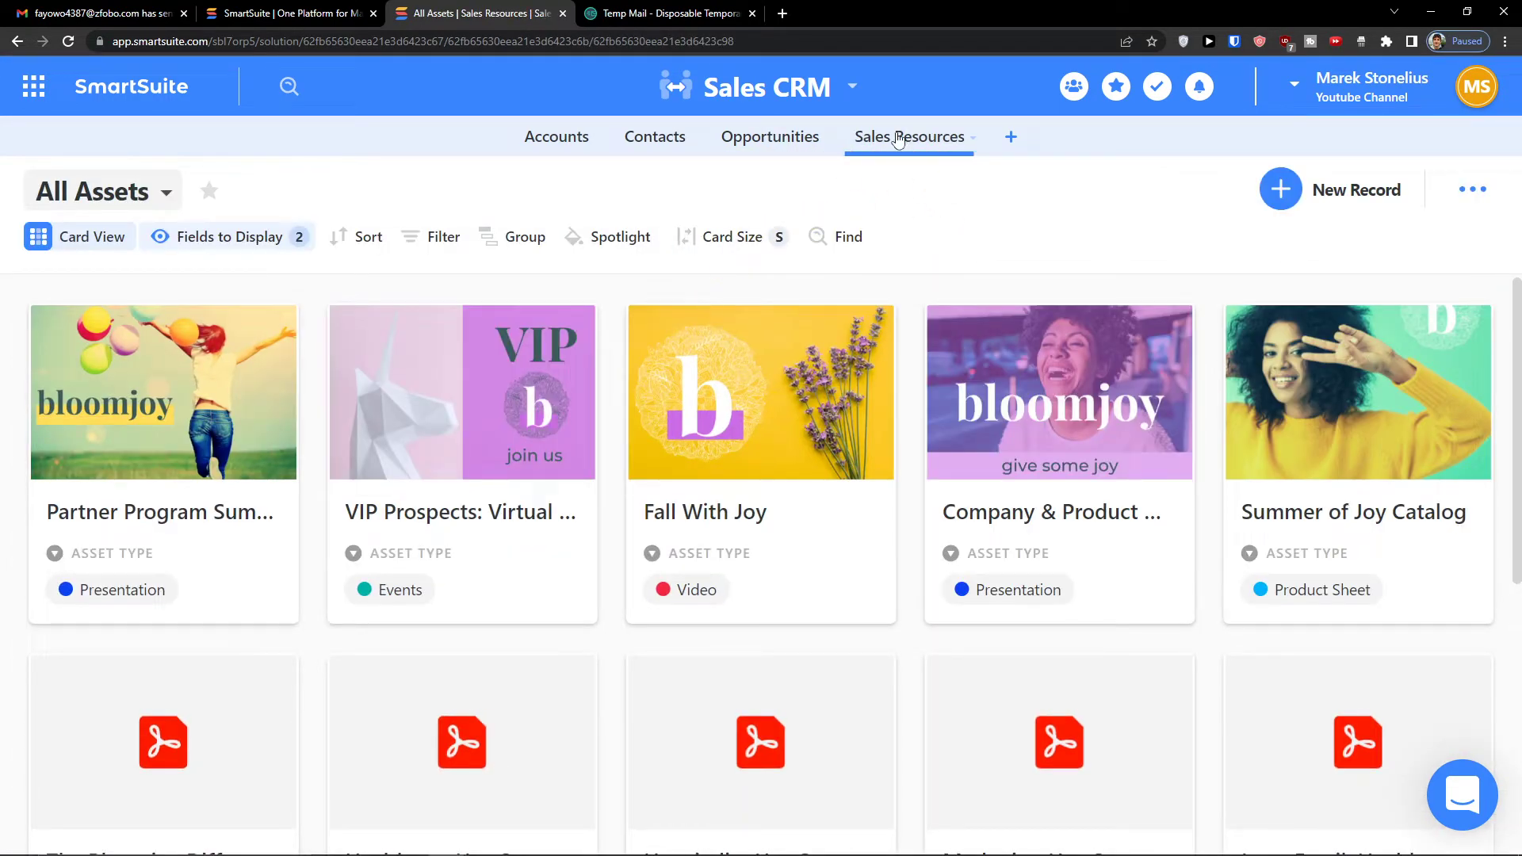
click(805, 136)
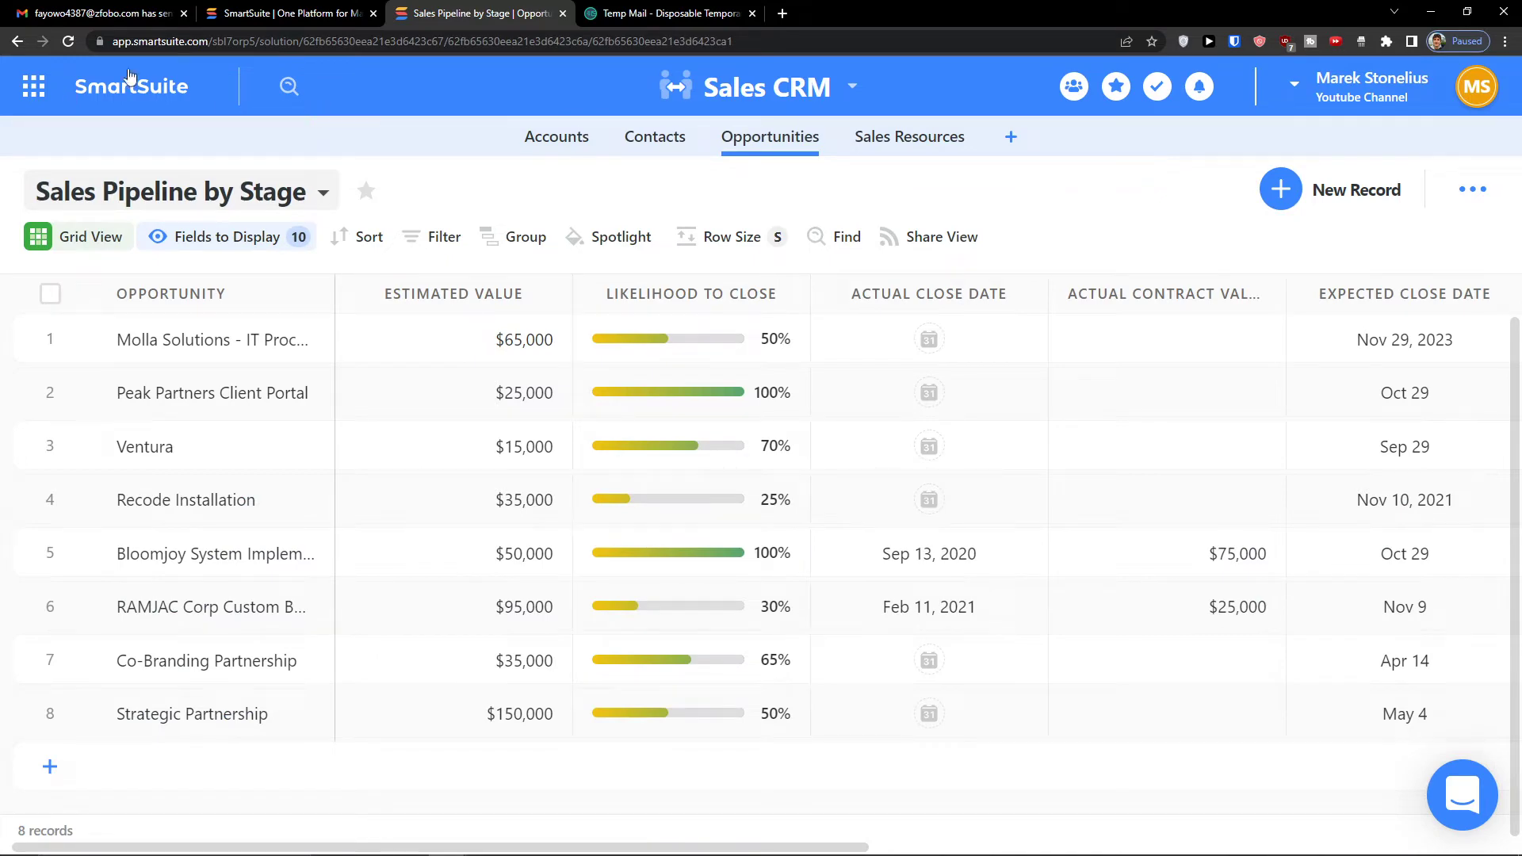
Step: Start a new blank solution from the workspace home and name it 'Youtube Channel'
click(111, 93)
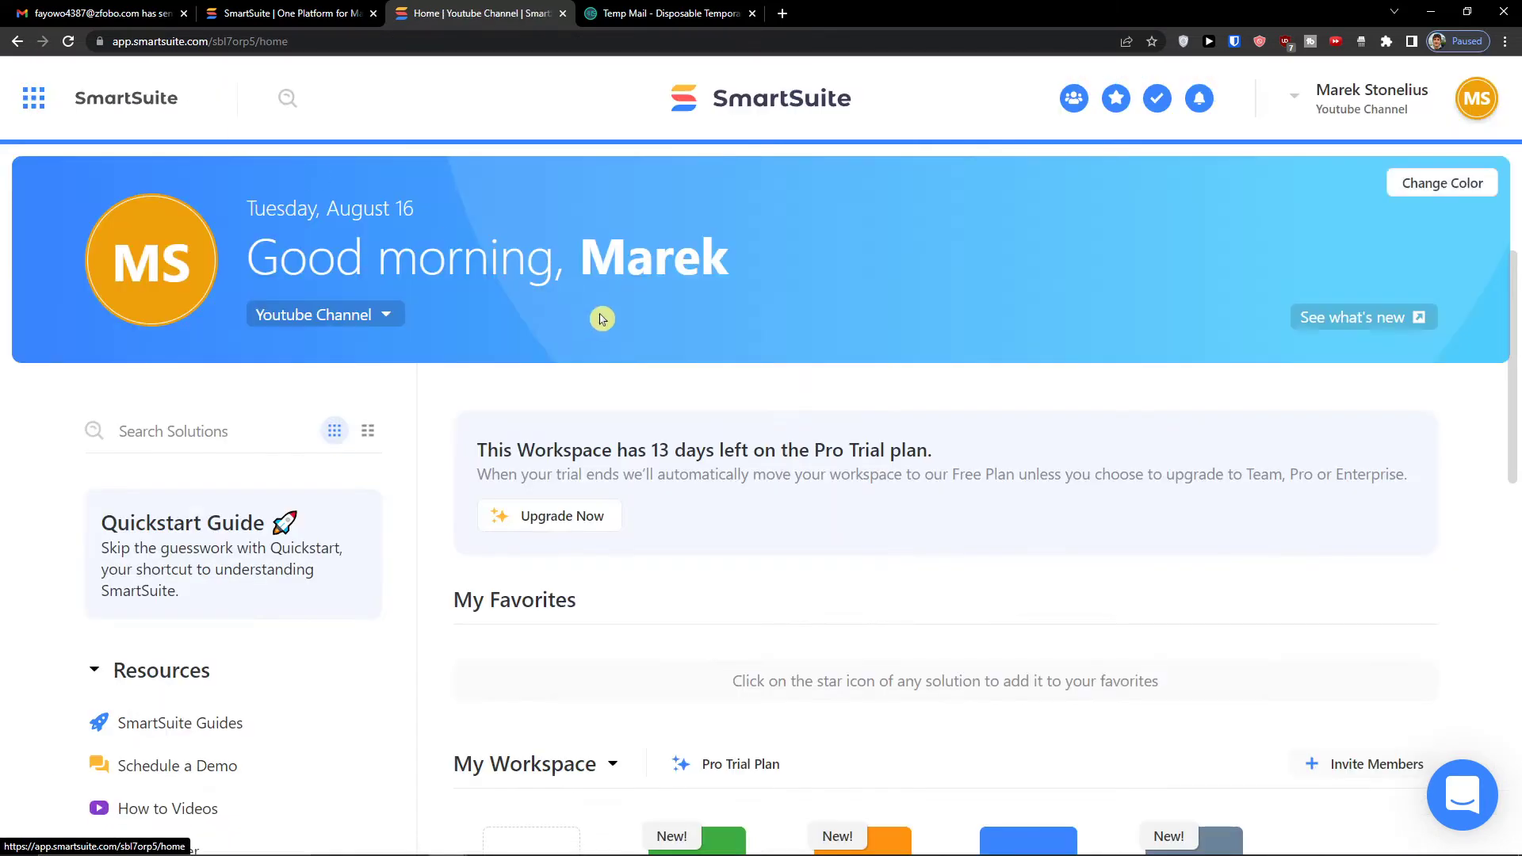
scroll(601, 318, down, 4)
click(517, 573)
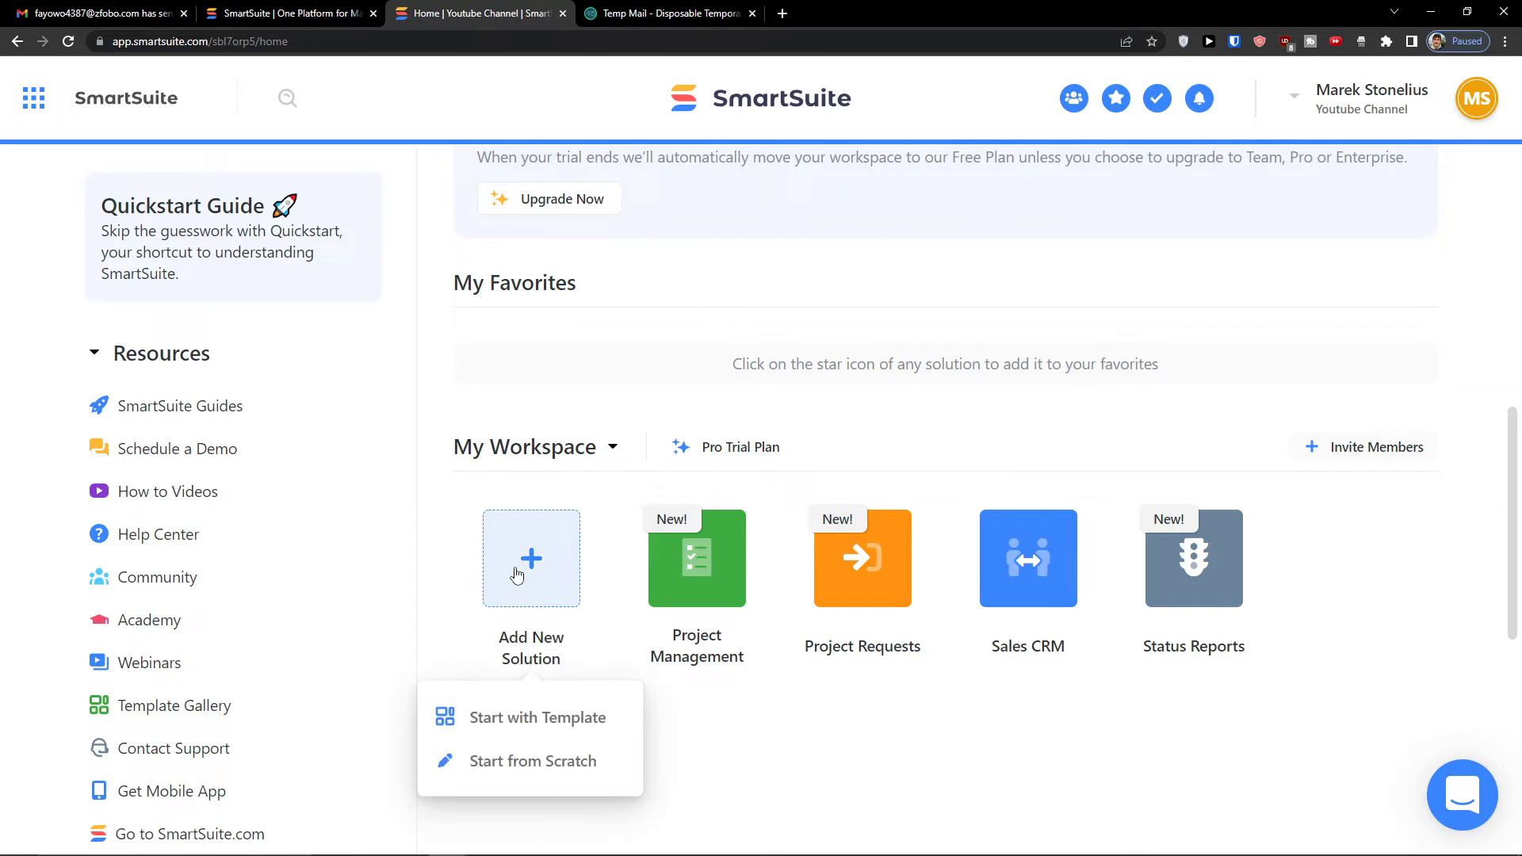
click(508, 764)
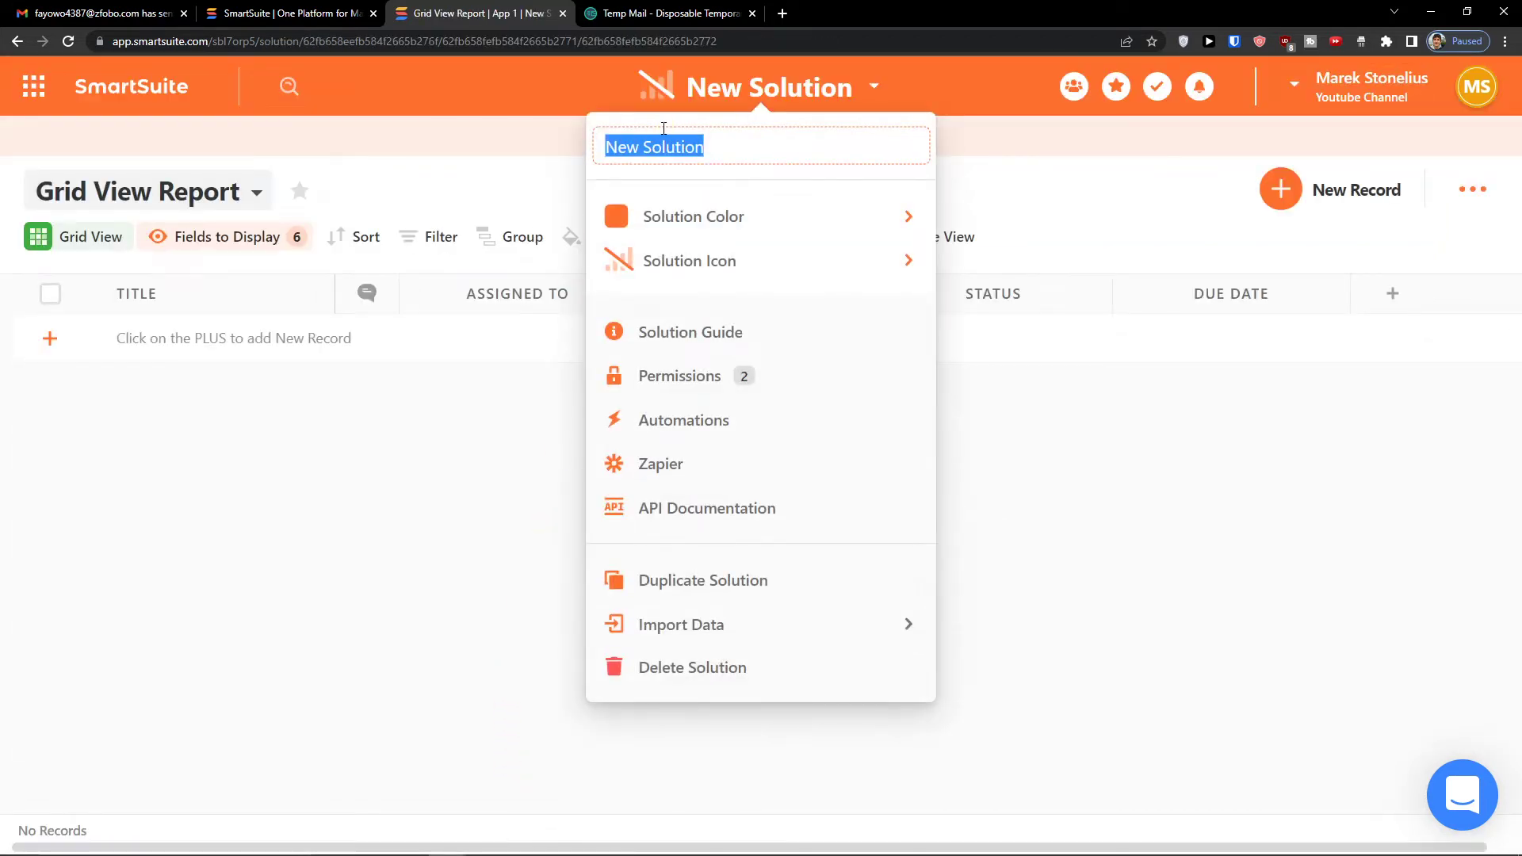
text(Youtube Channel)
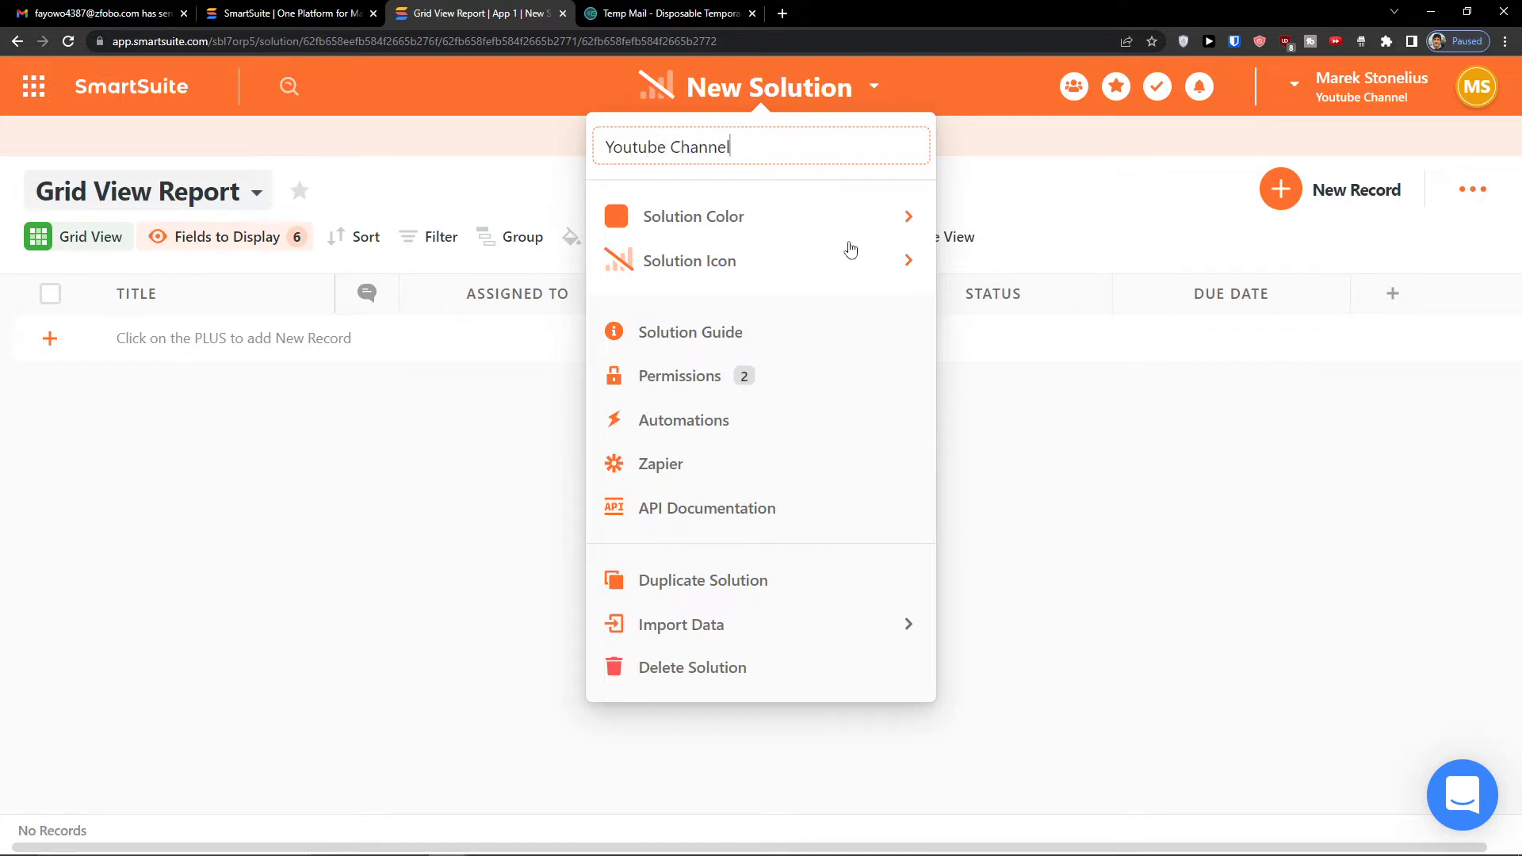
Step: Give the Youtube Channel solution a green colour and an accessibility icon
mouse_move(825, 230)
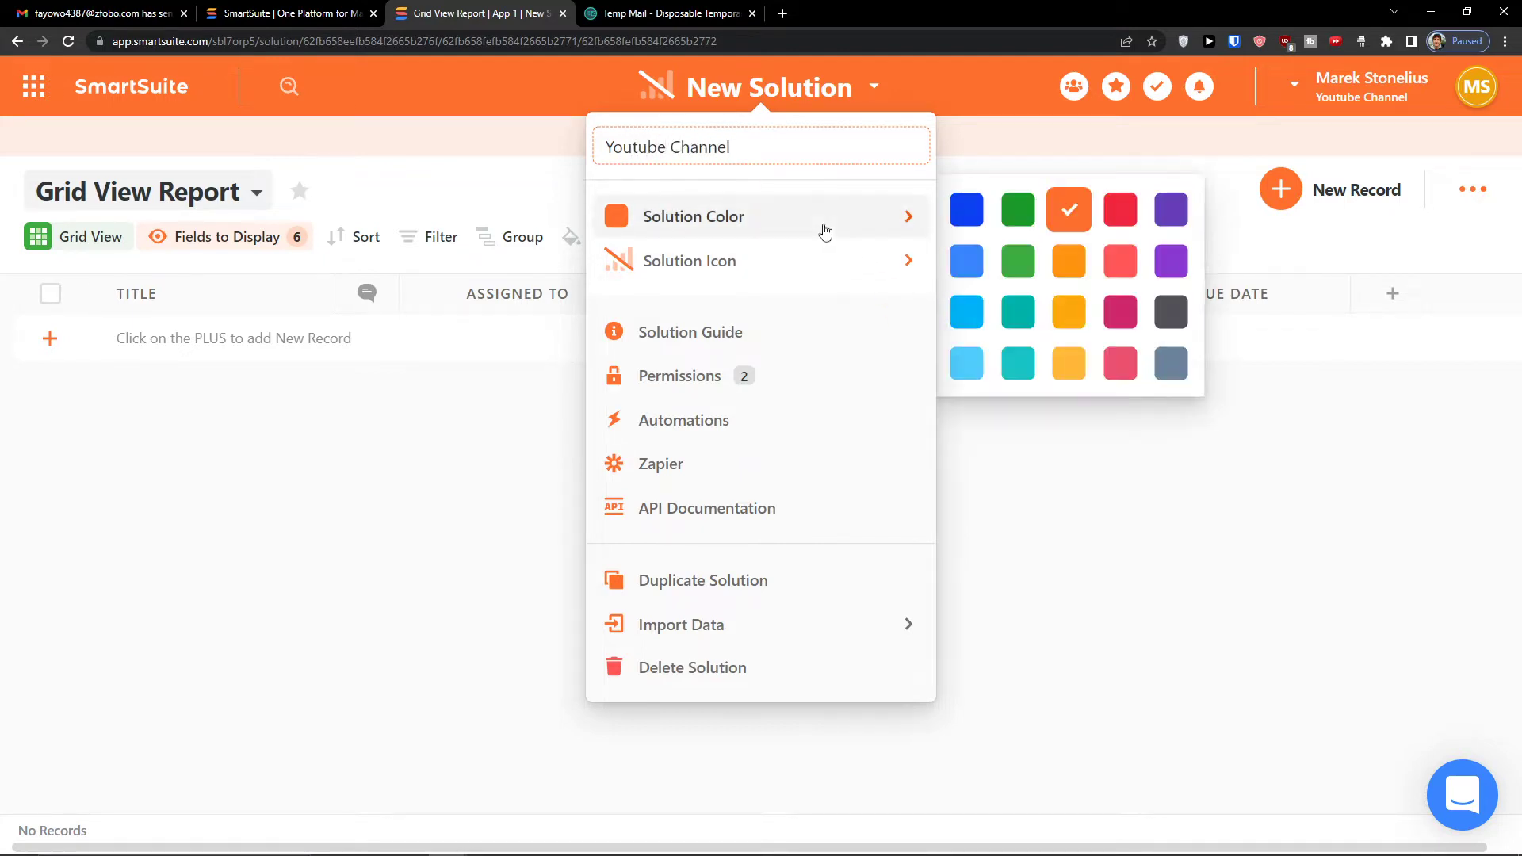
click(1005, 227)
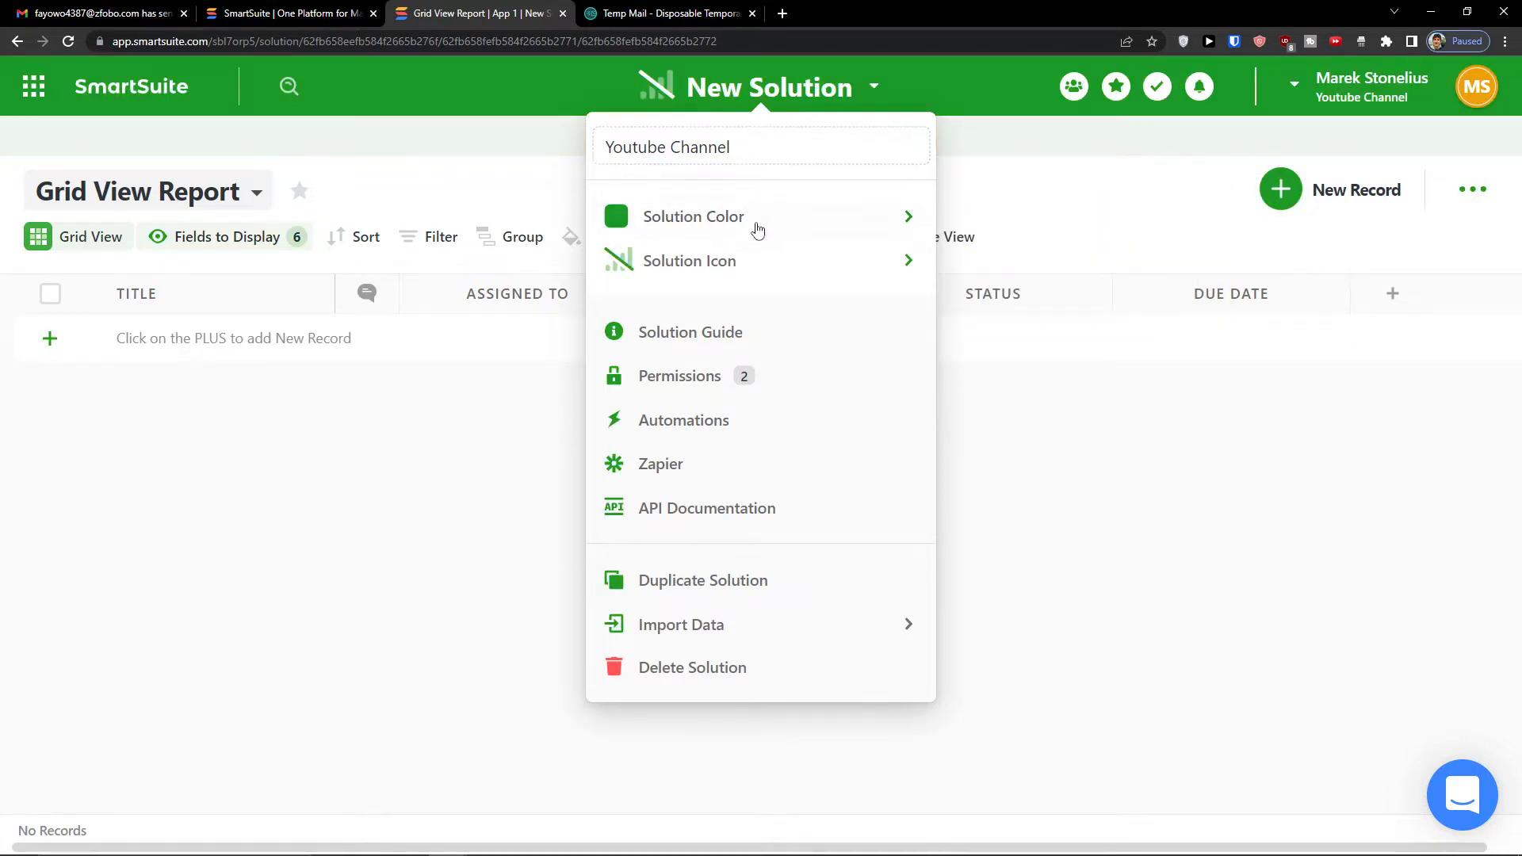
mouse_move(836, 272)
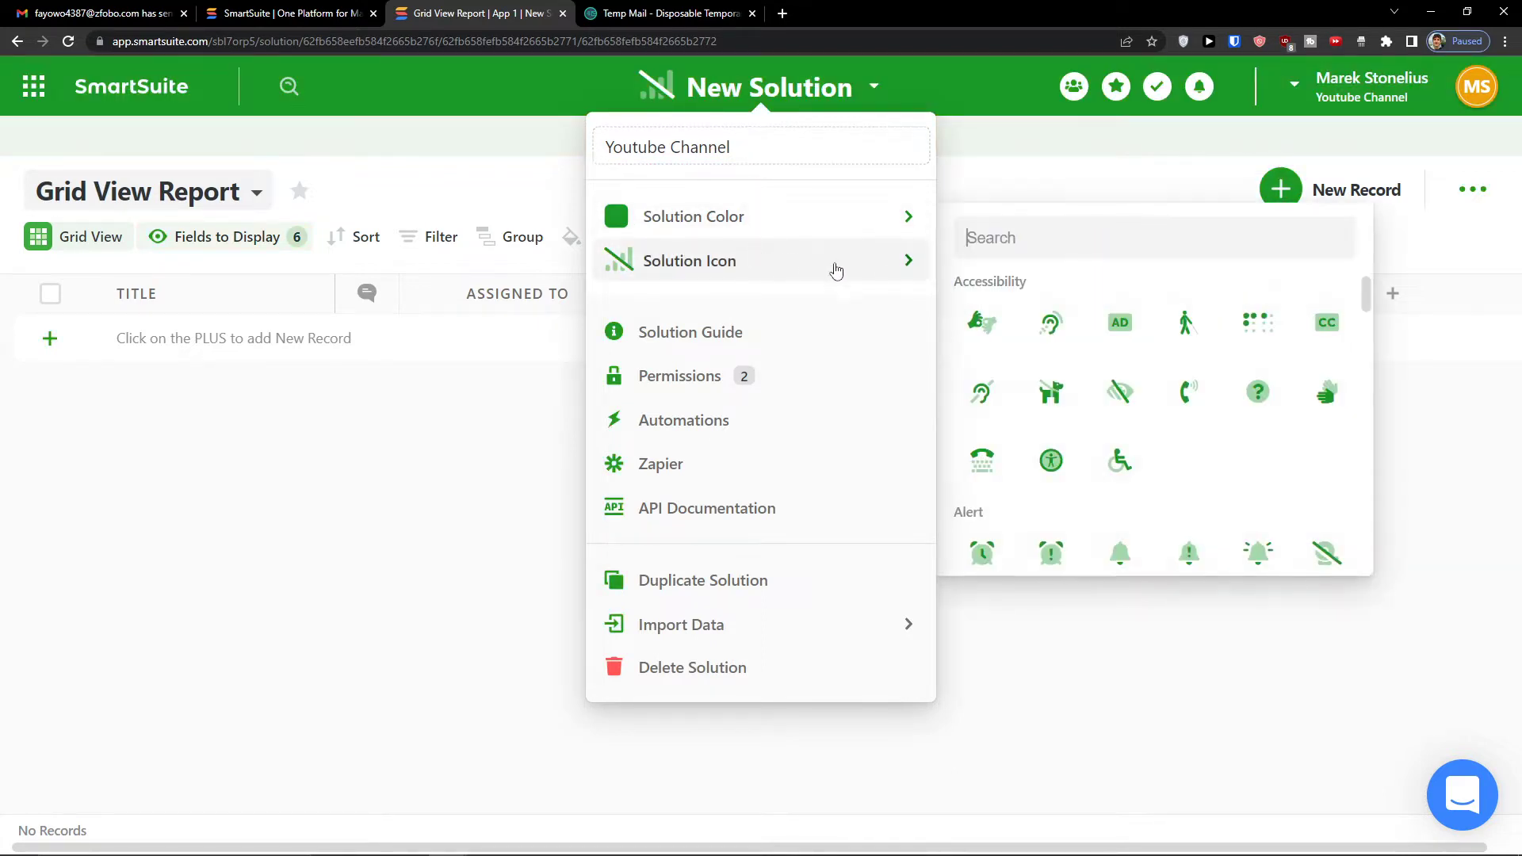
click(981, 343)
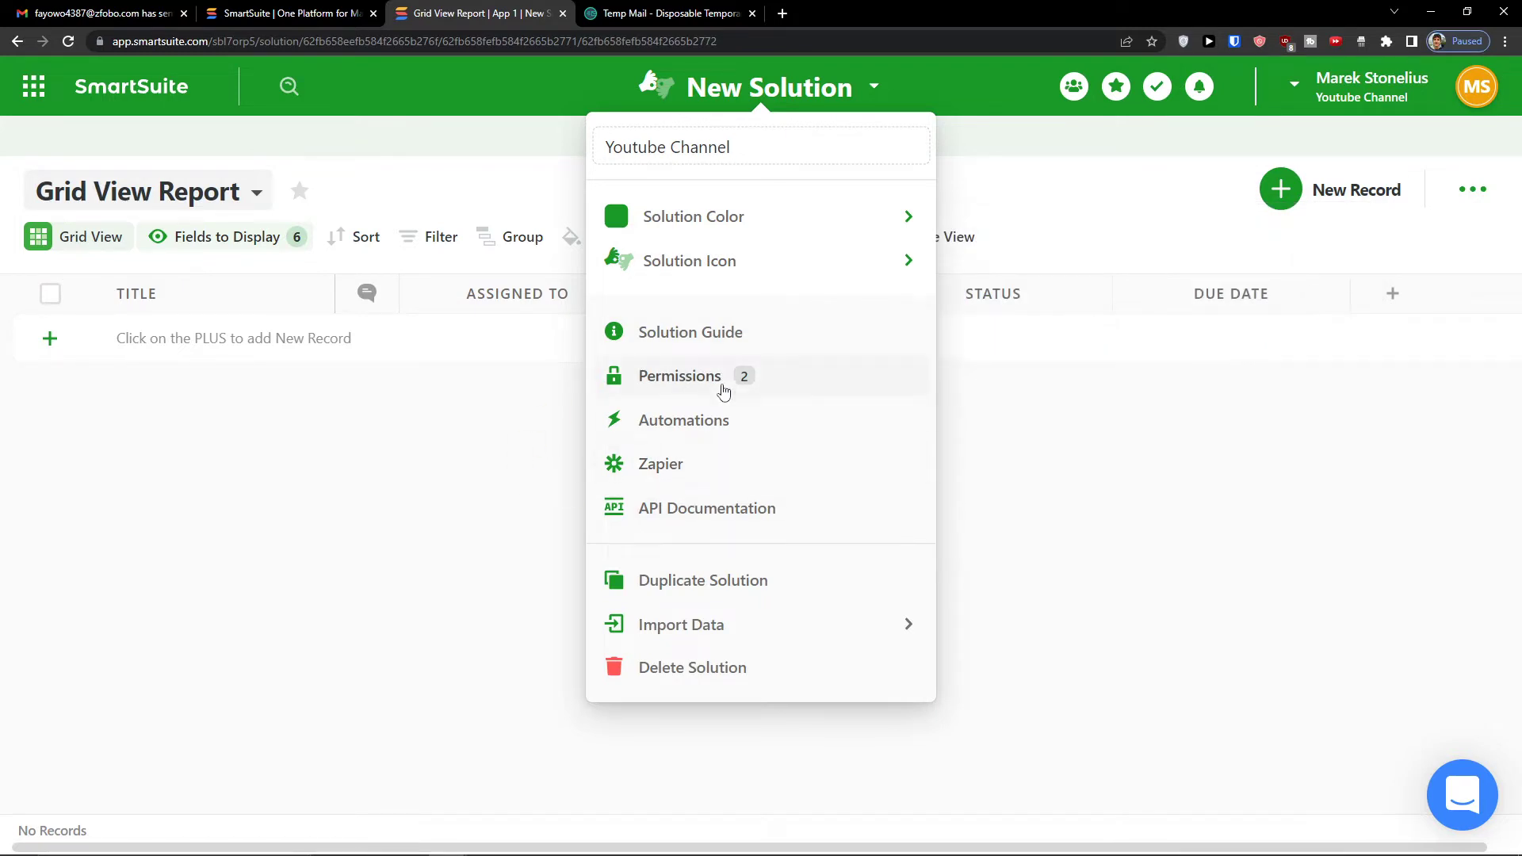
click(476, 516)
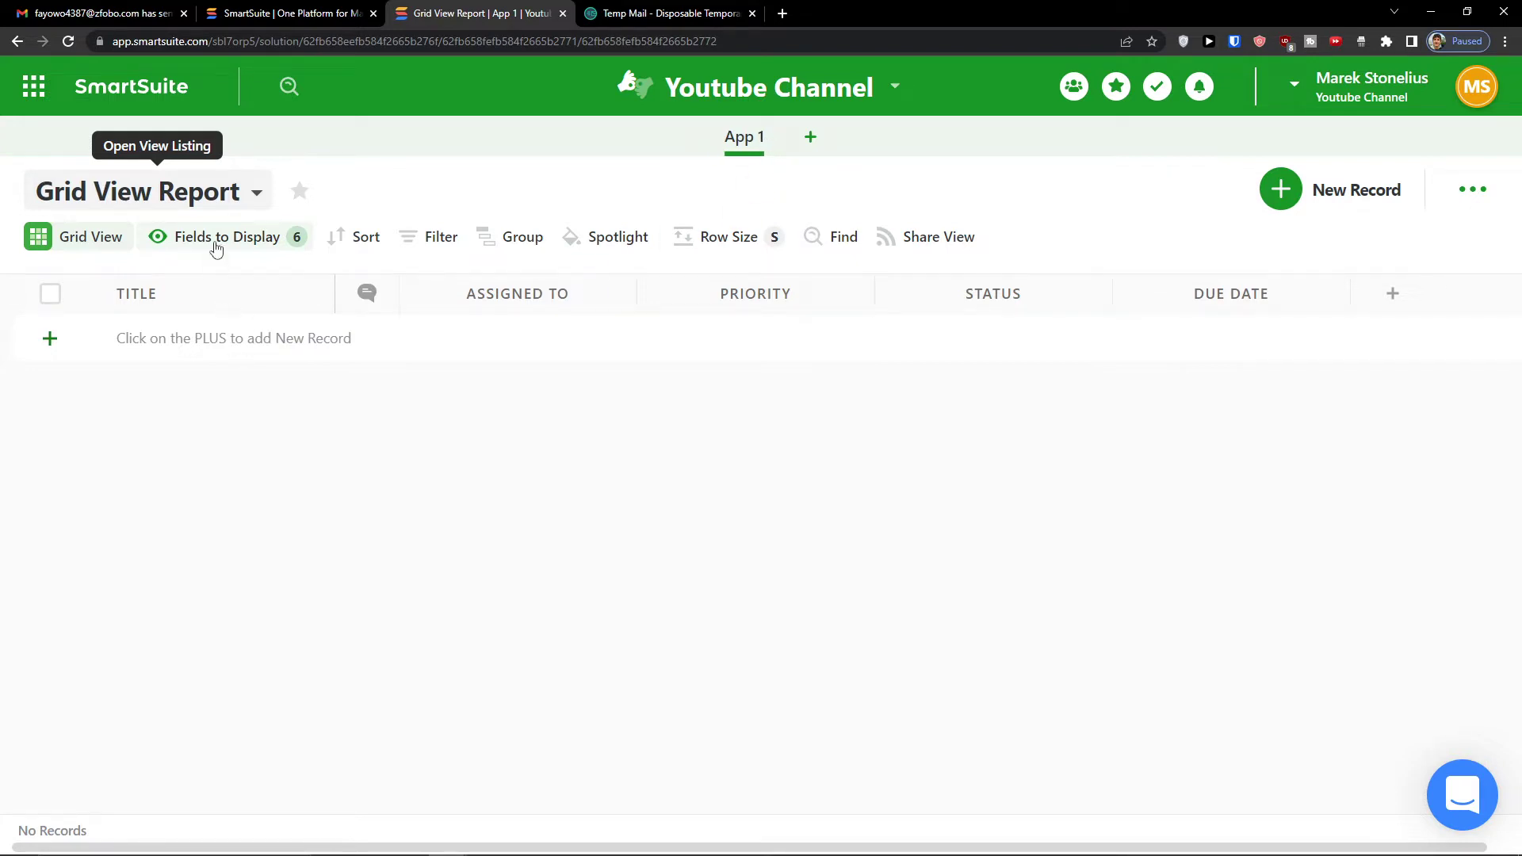
click(236, 203)
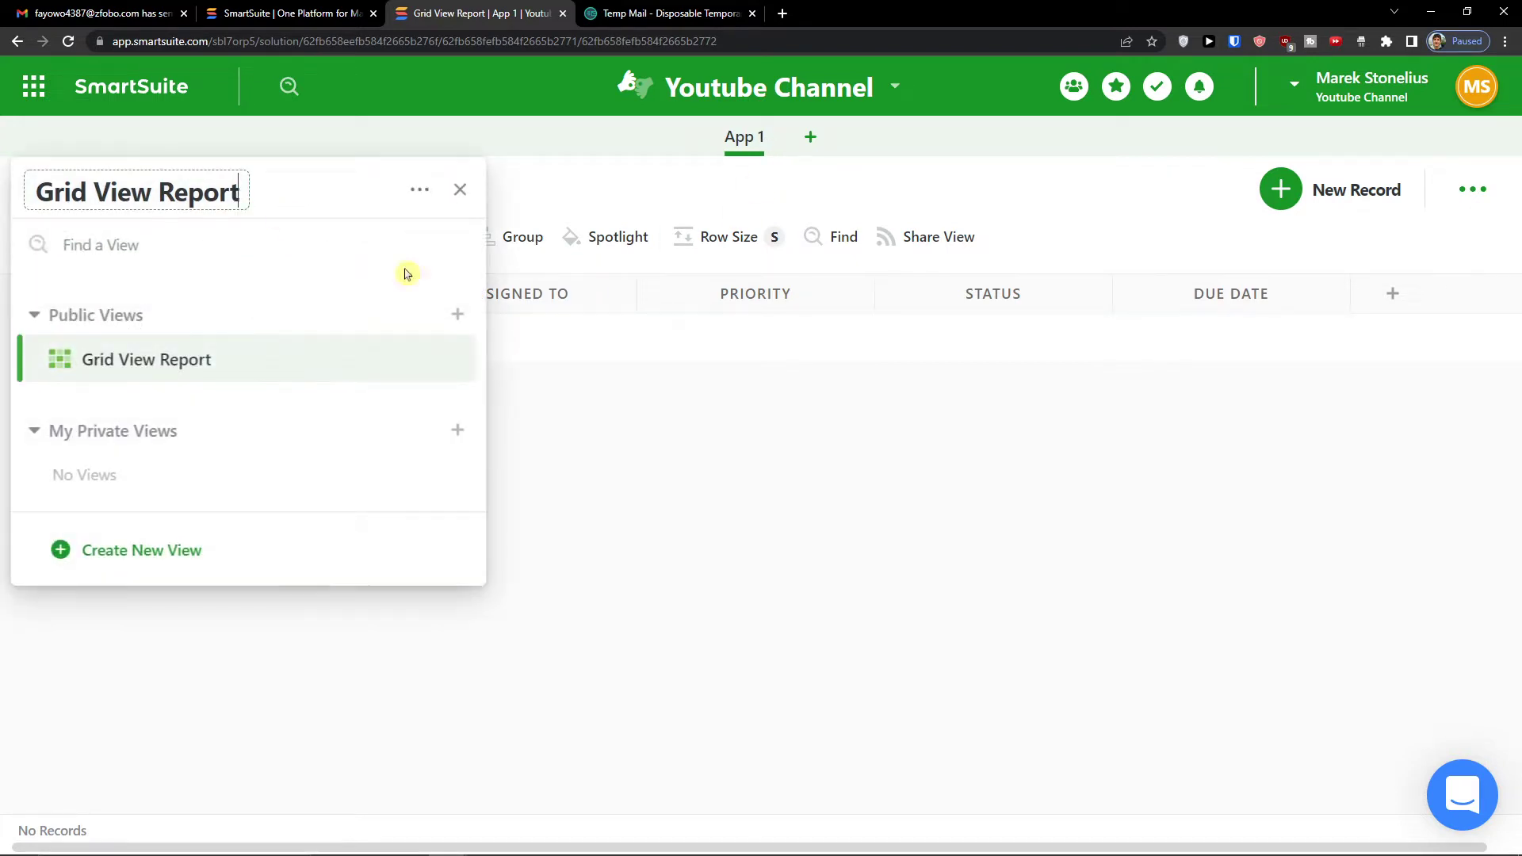
Step: Switch the App 1 report to the Card layout, then to the Kanban board
click(460, 190)
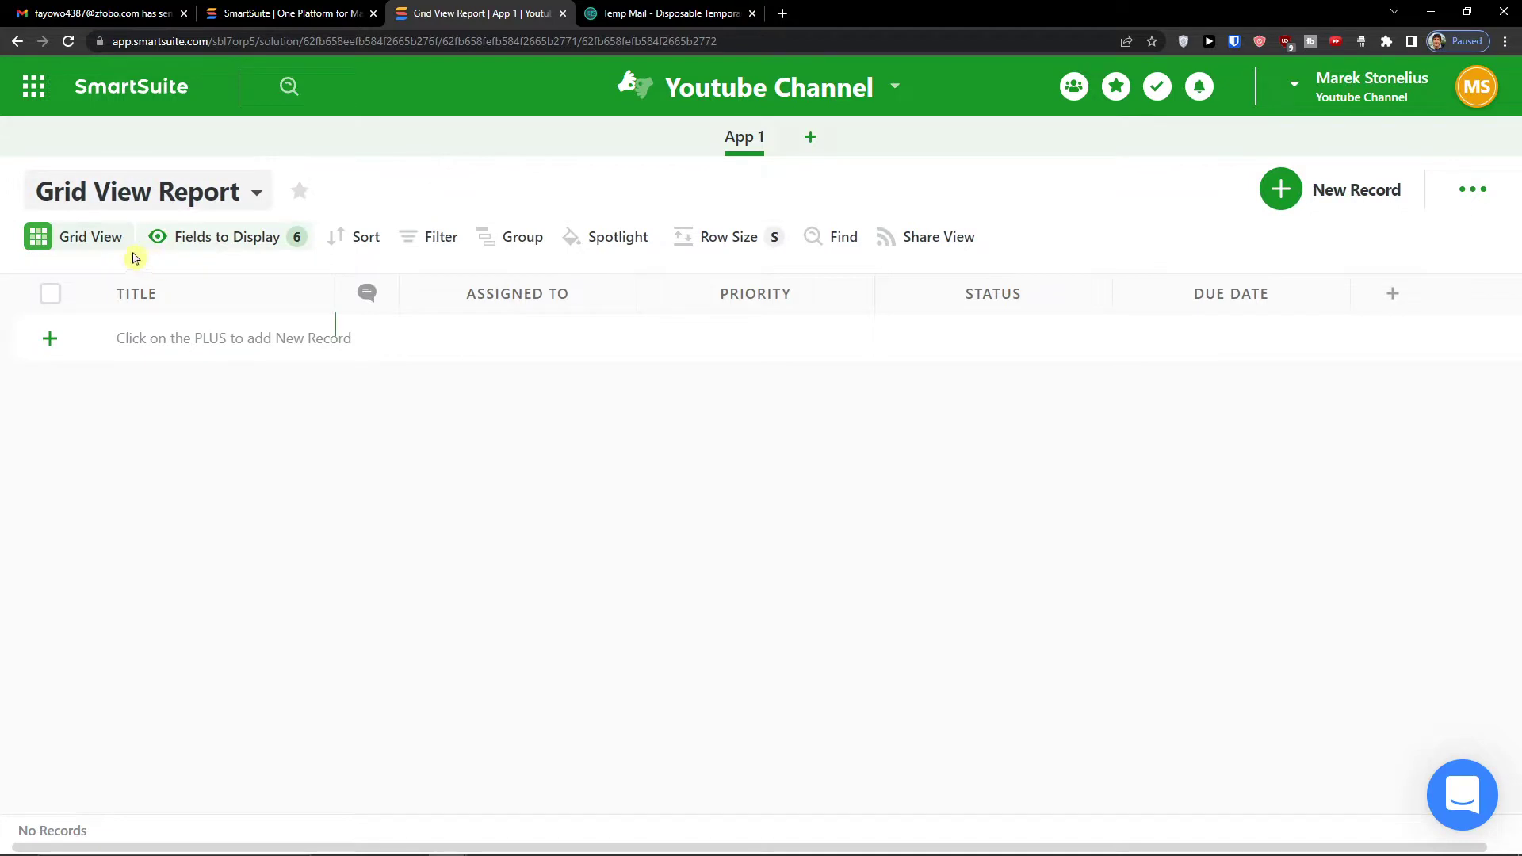
click(88, 250)
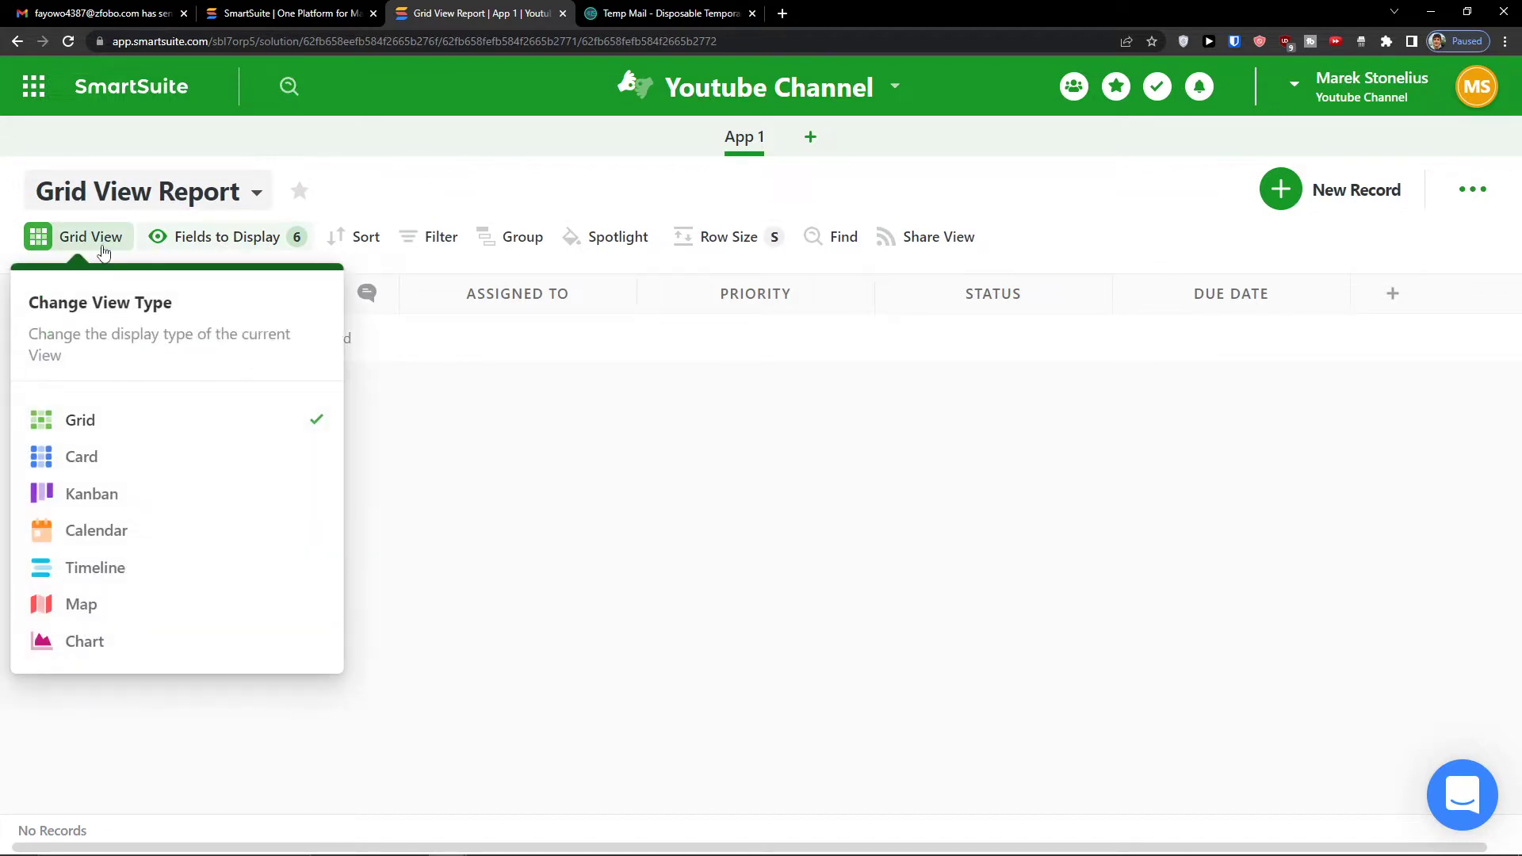
click(92, 474)
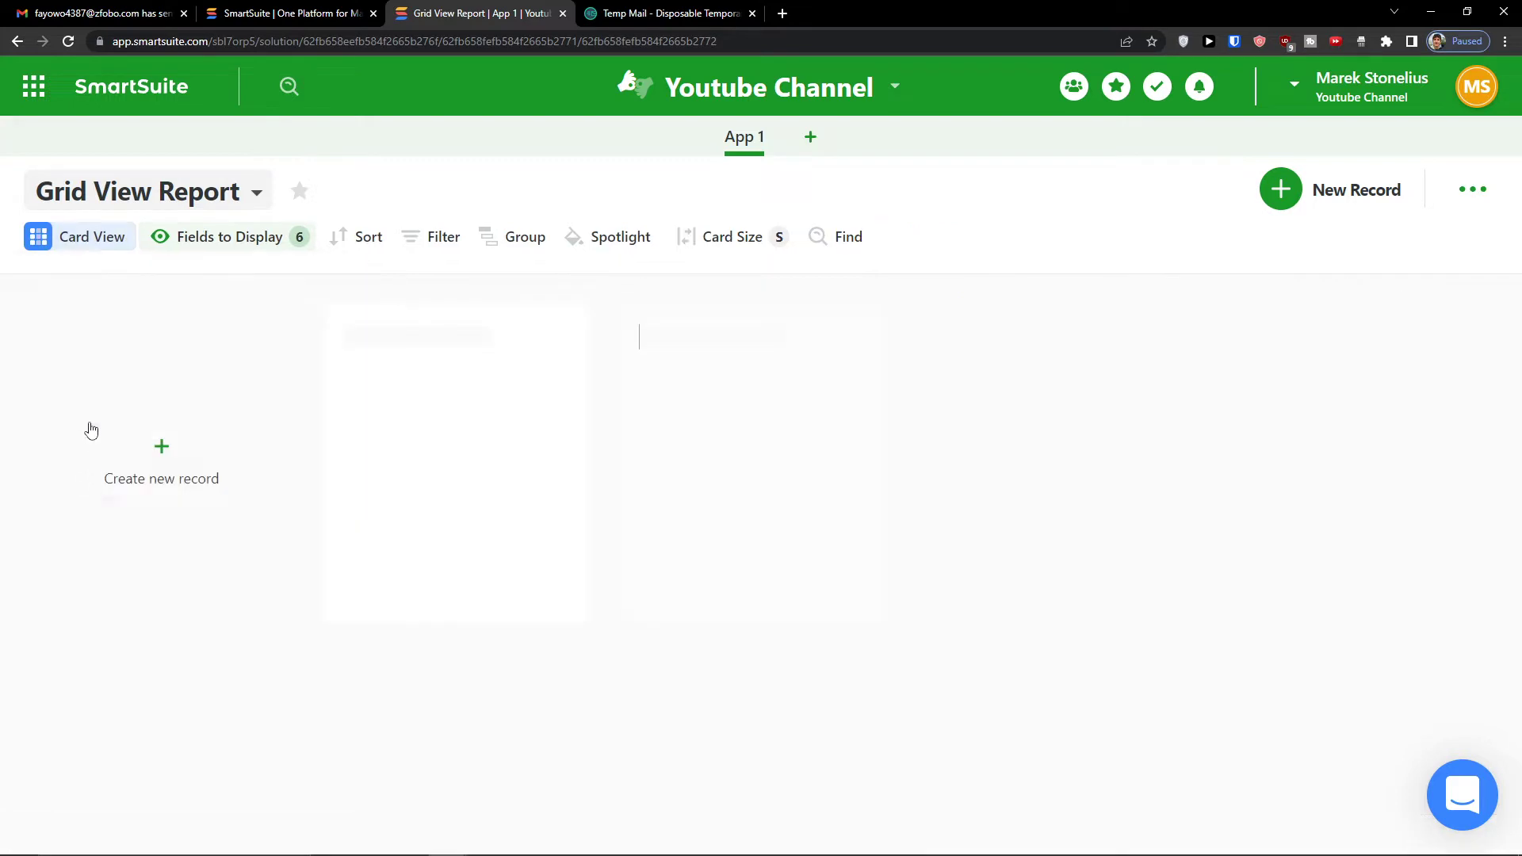
click(93, 237)
click(102, 495)
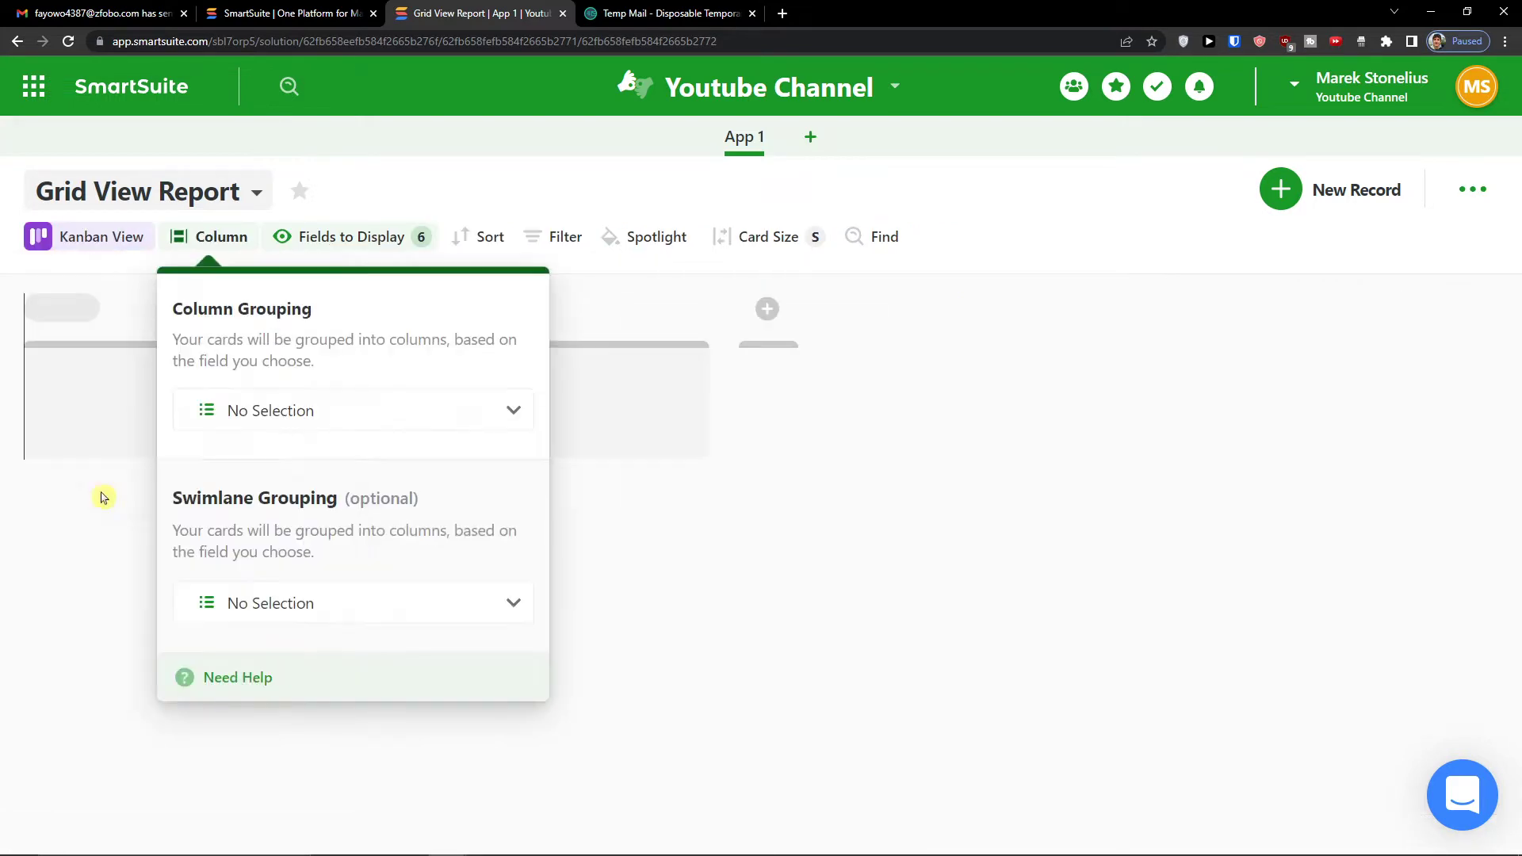
click(788, 621)
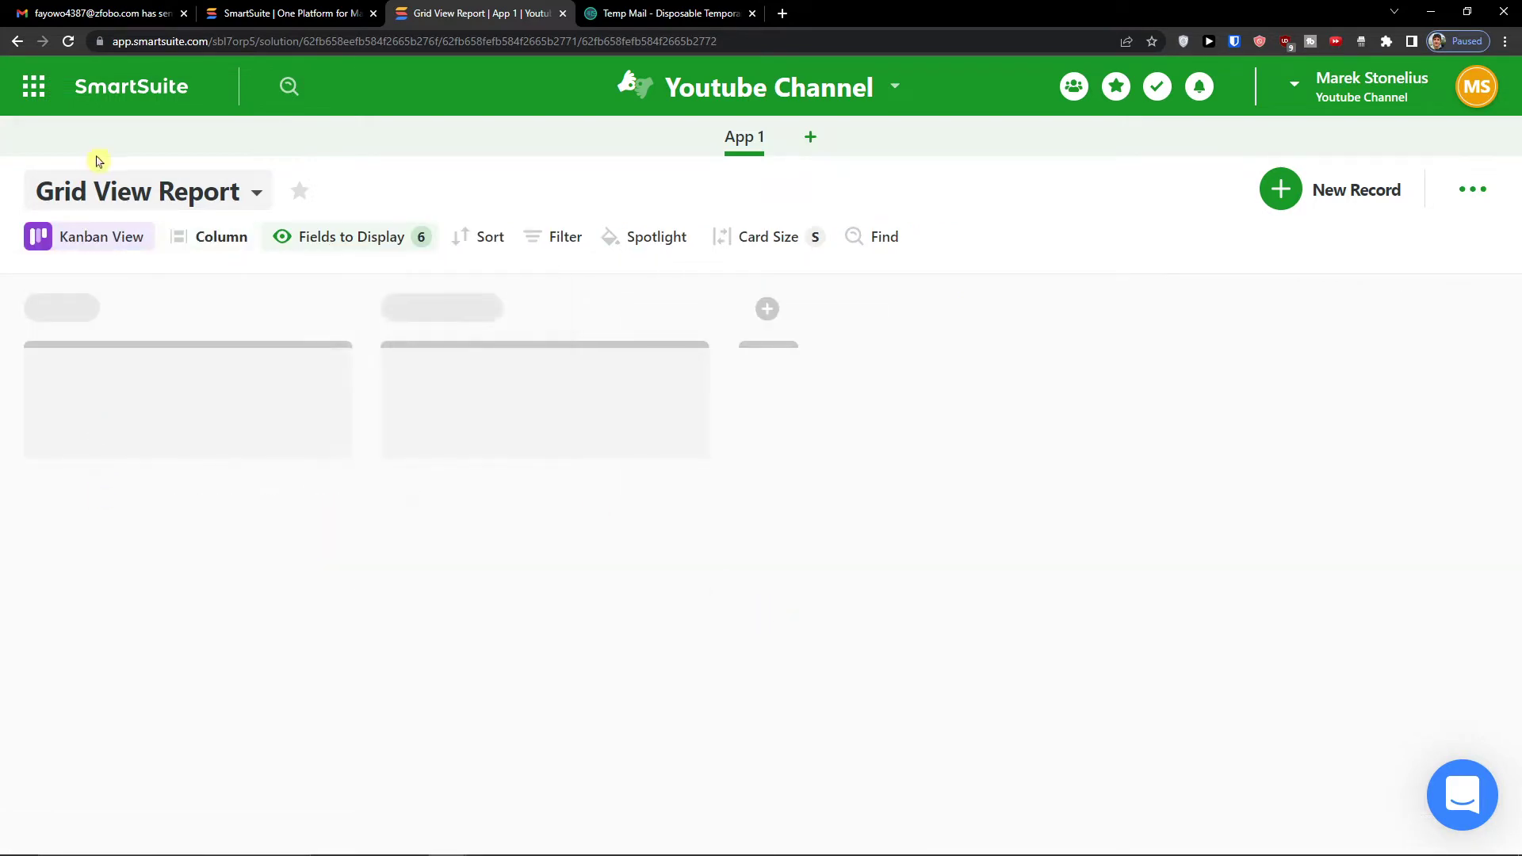
Step: Try the Timeline layout, then return the report to Grid View
click(108, 238)
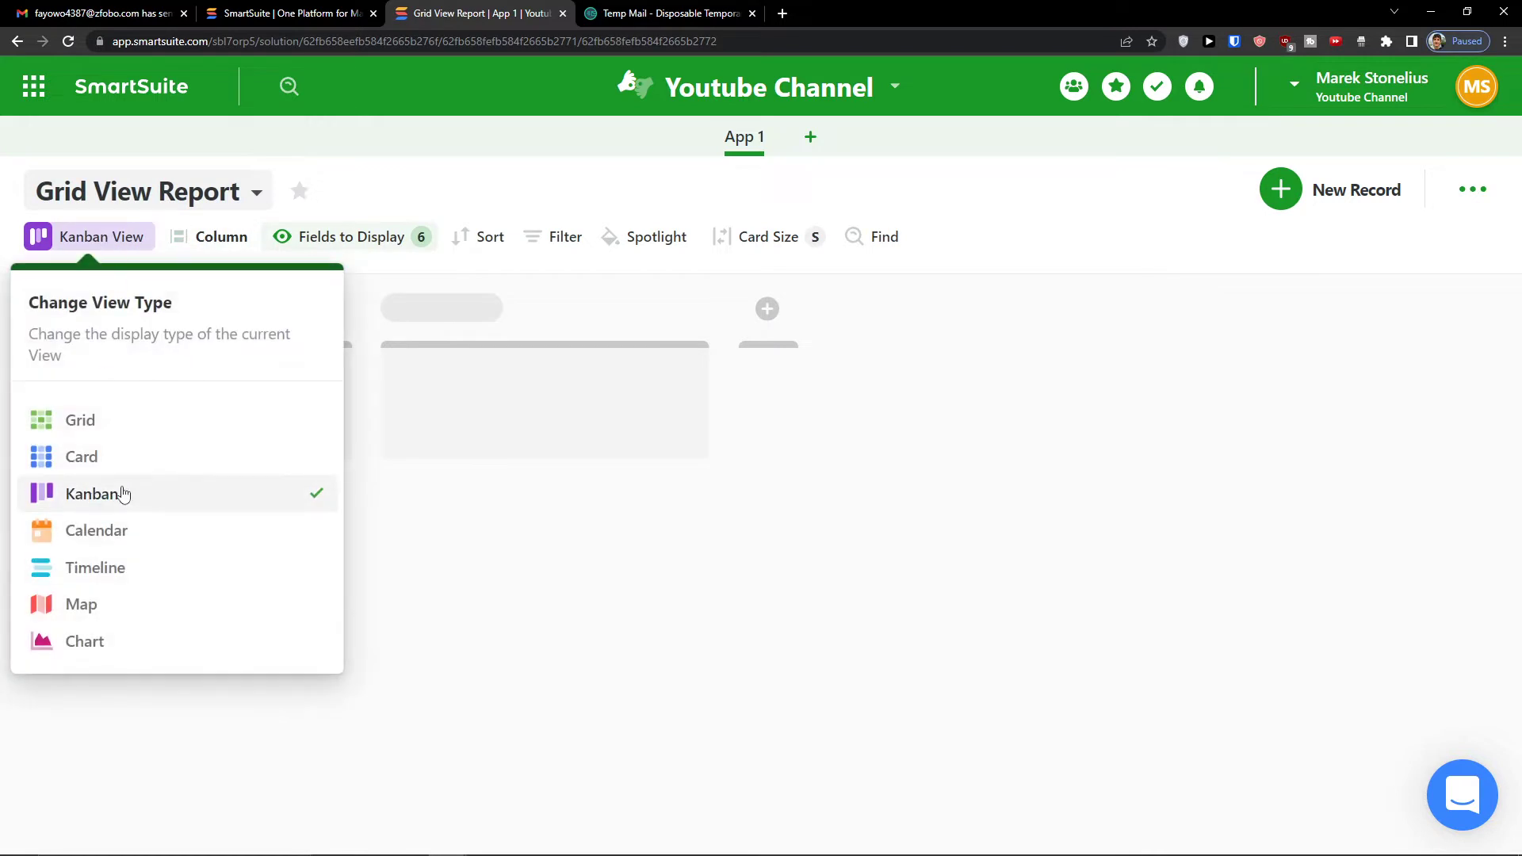
click(119, 568)
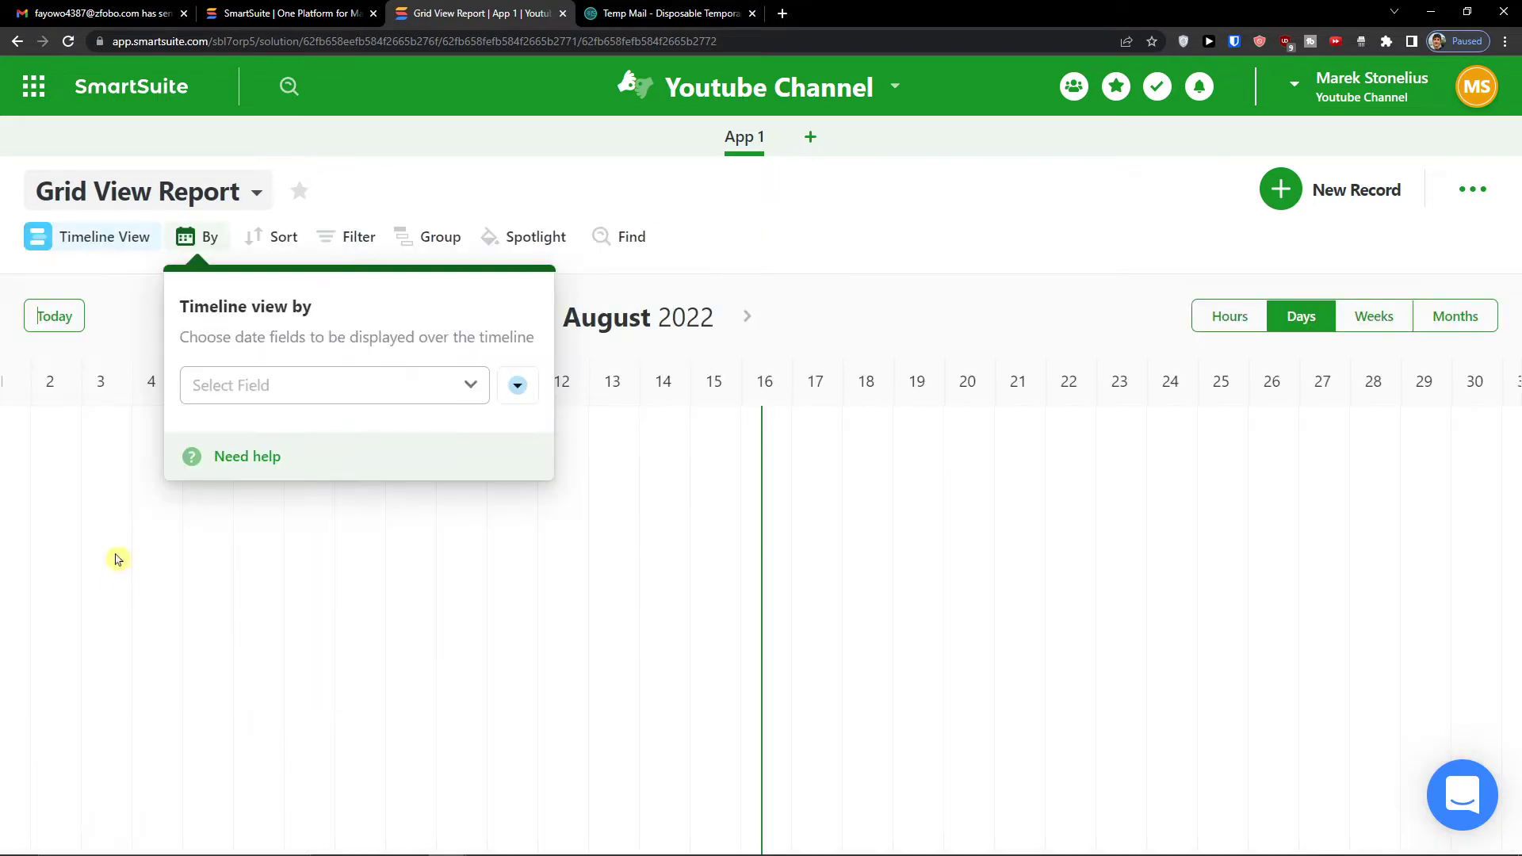
click(158, 490)
click(195, 244)
click(199, 252)
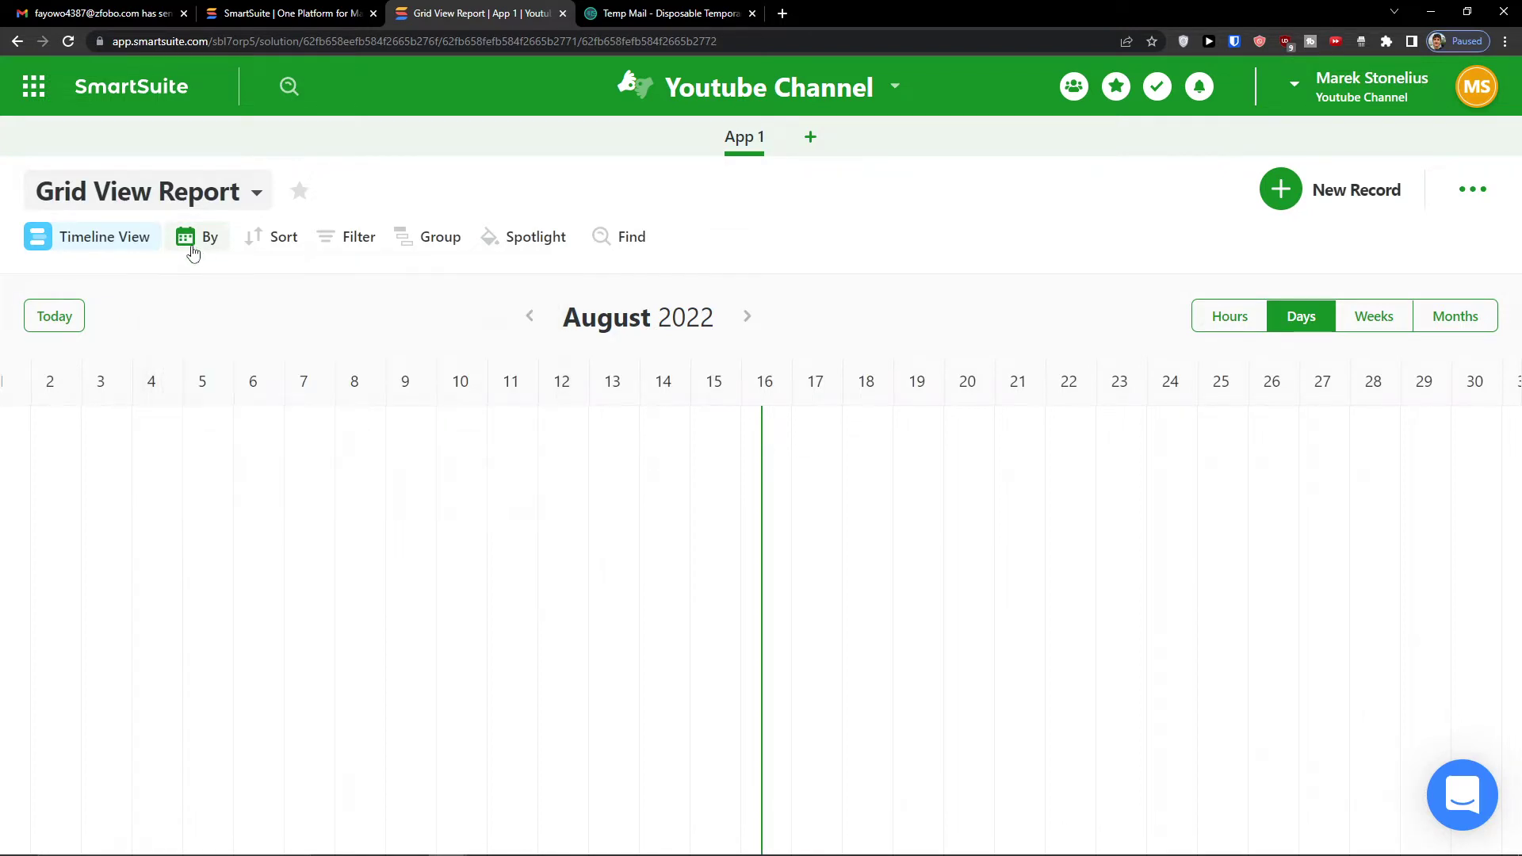
click(125, 241)
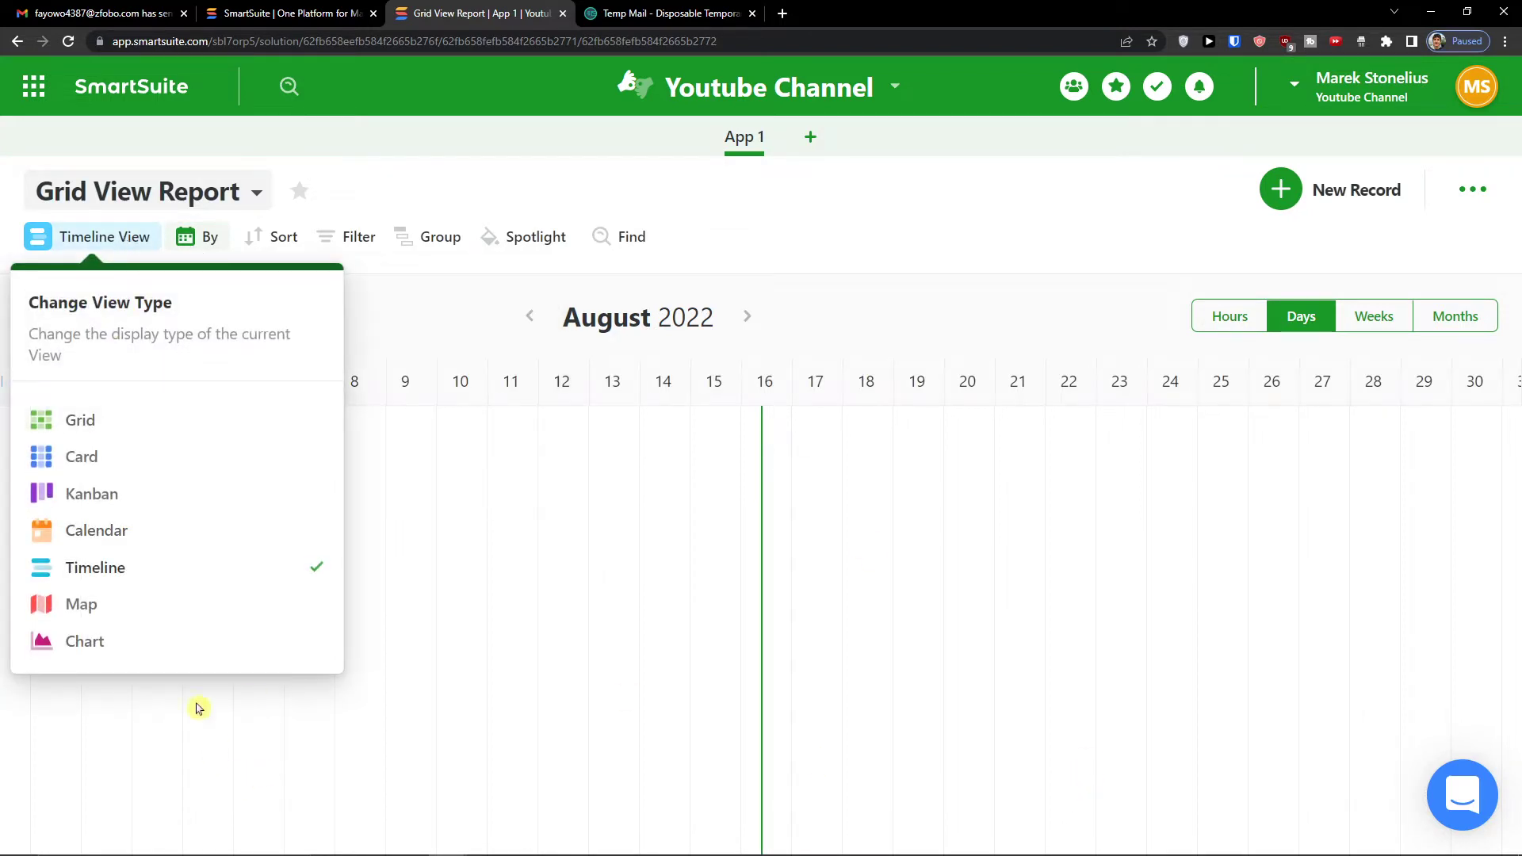
click(150, 431)
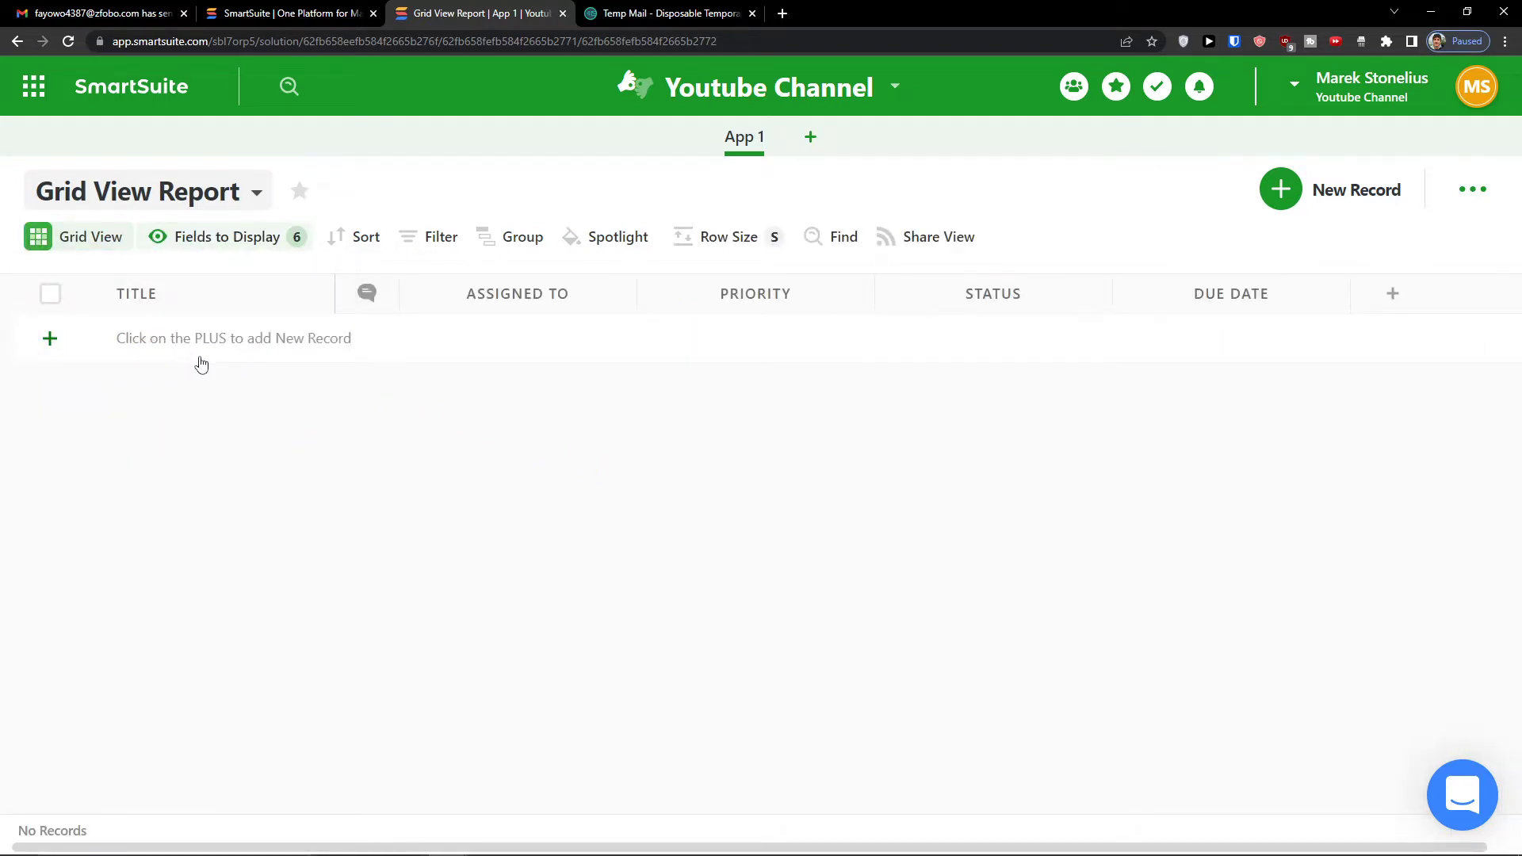
Step: Add a record titled 'Youtube Video' plus a second empty row
click(202, 364)
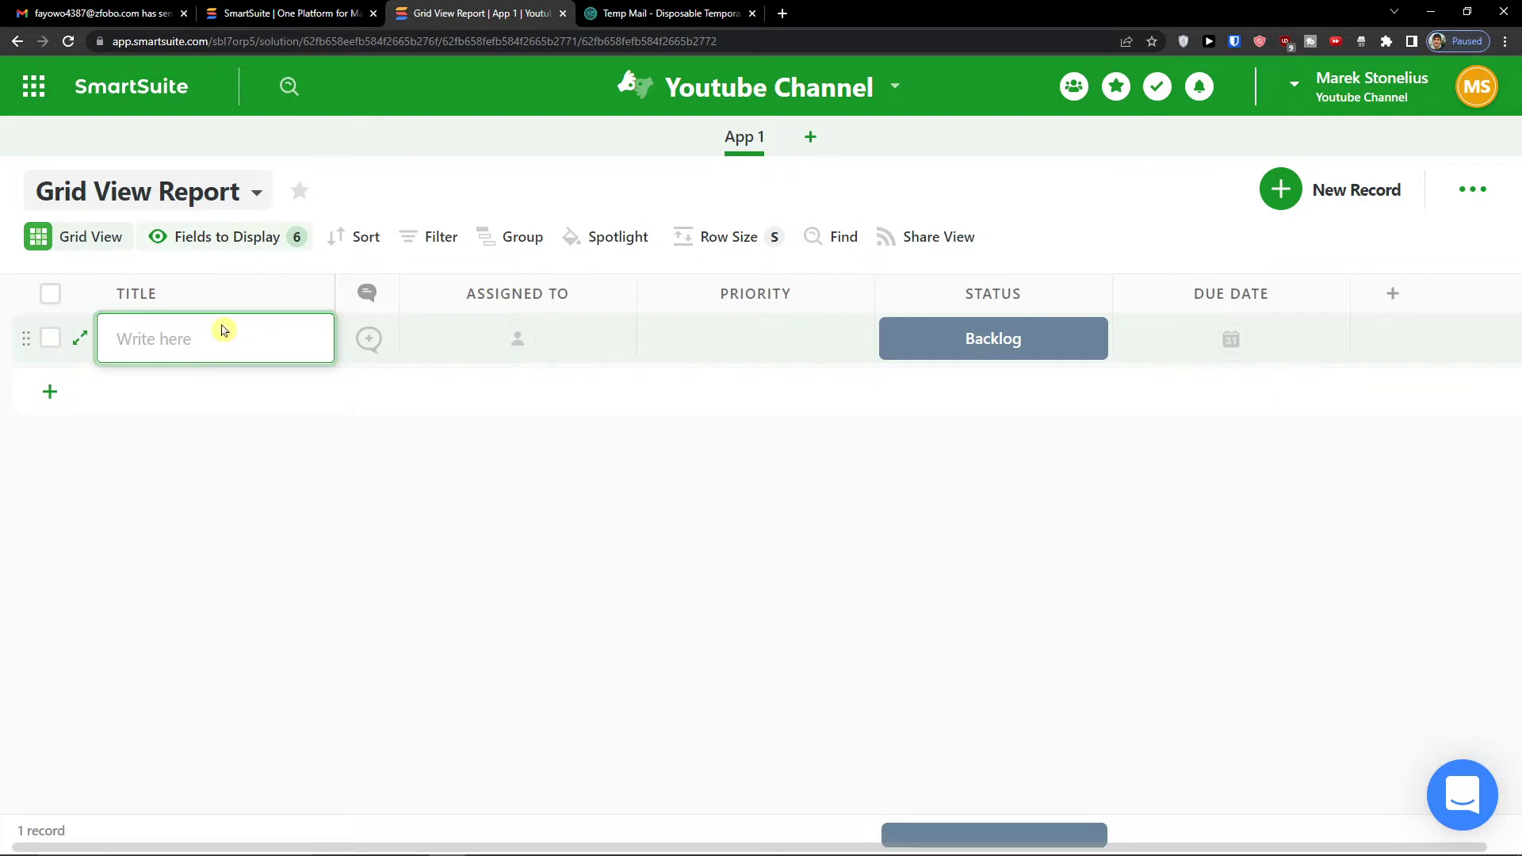
text(Youtube Video)
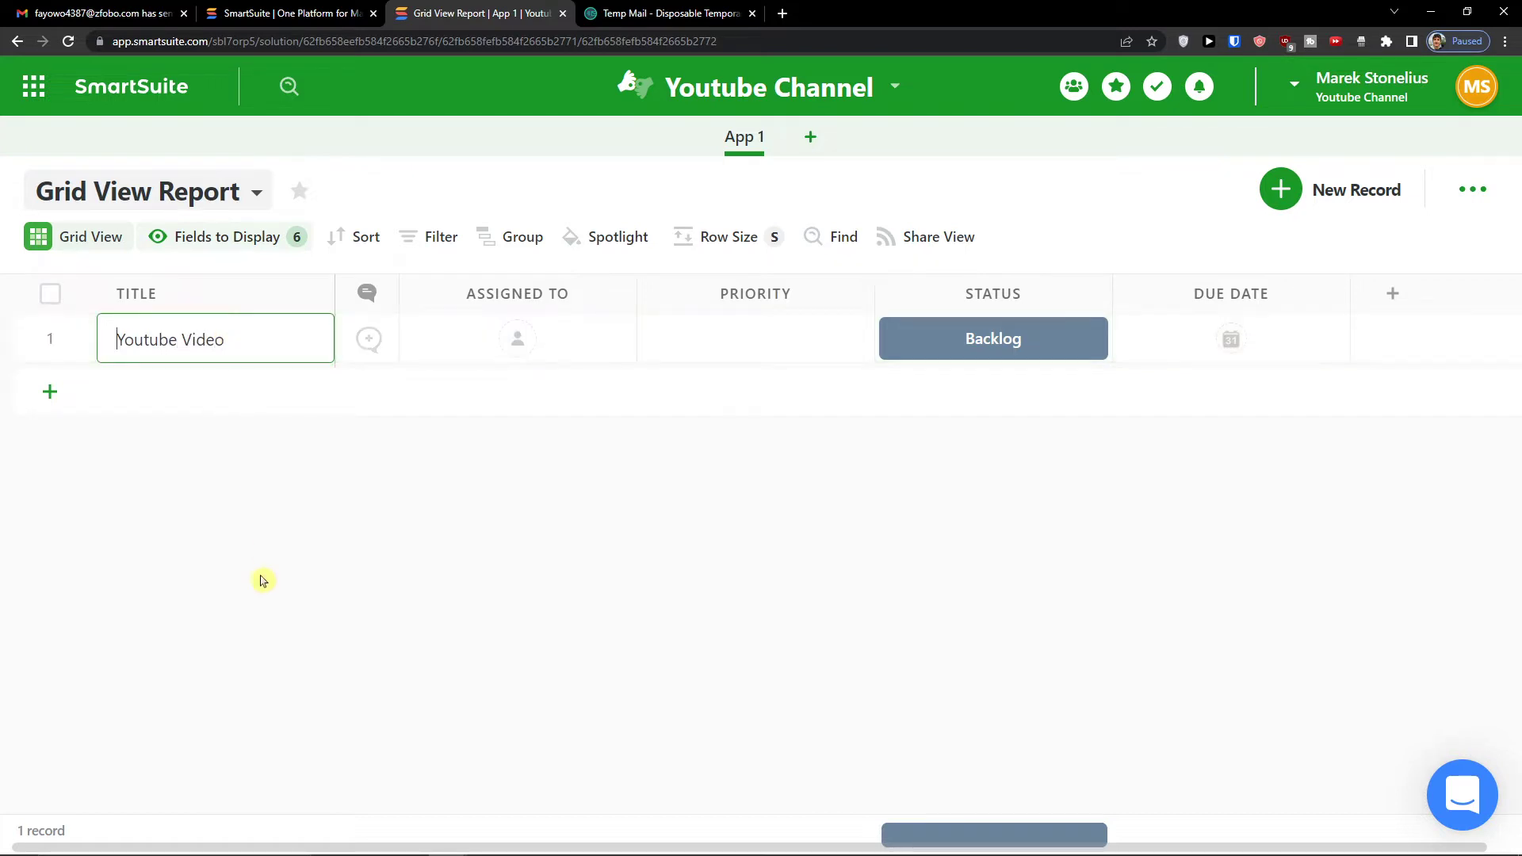
click(276, 405)
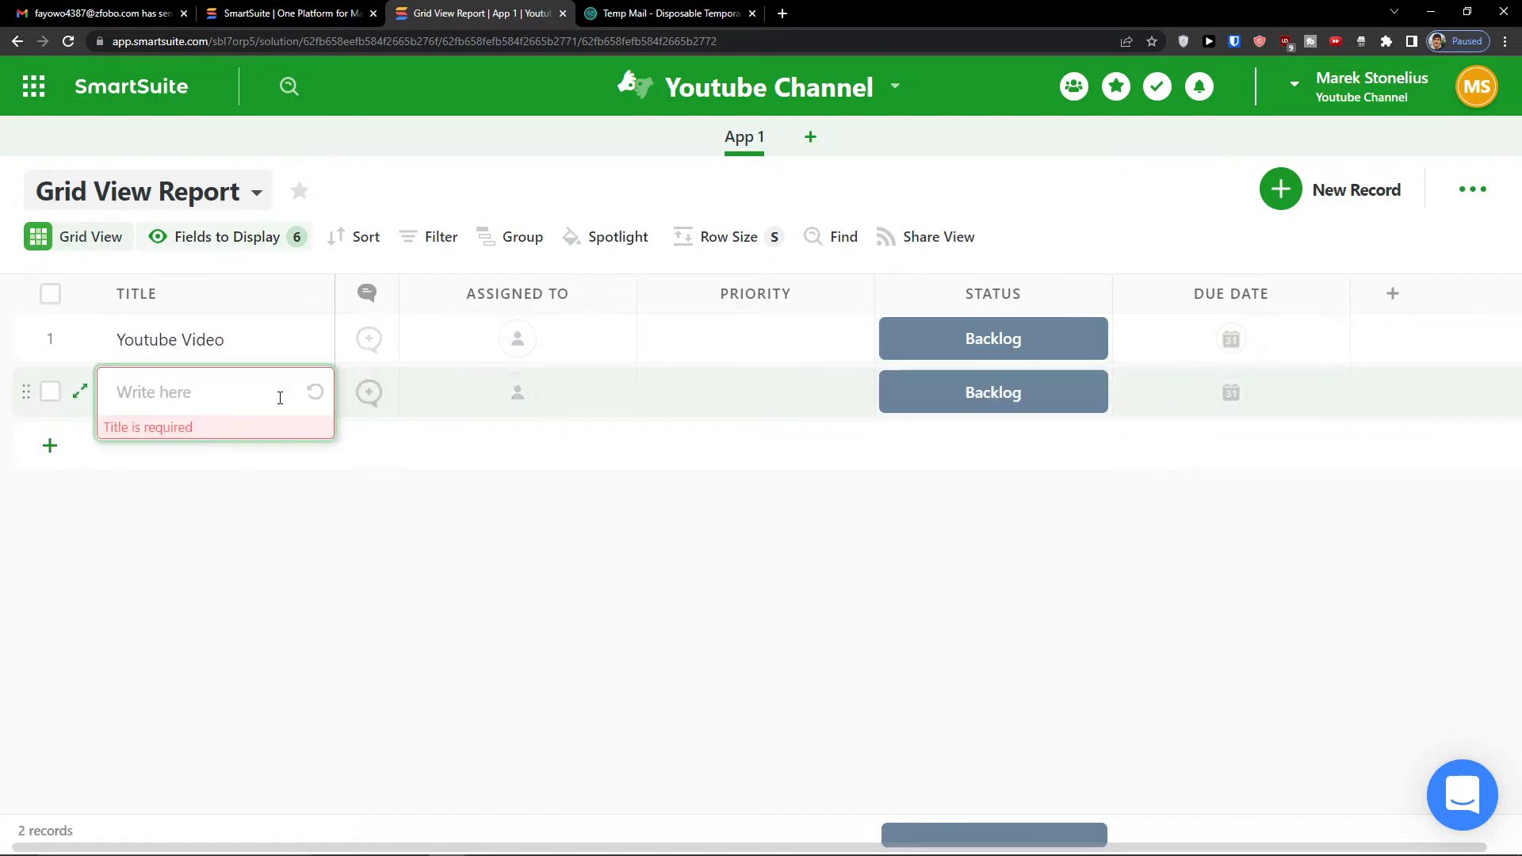
right_click(48, 398)
click(458, 546)
Step: Title the second record 'Youtube Business video' and expand the Youtube Video record
click(203, 384)
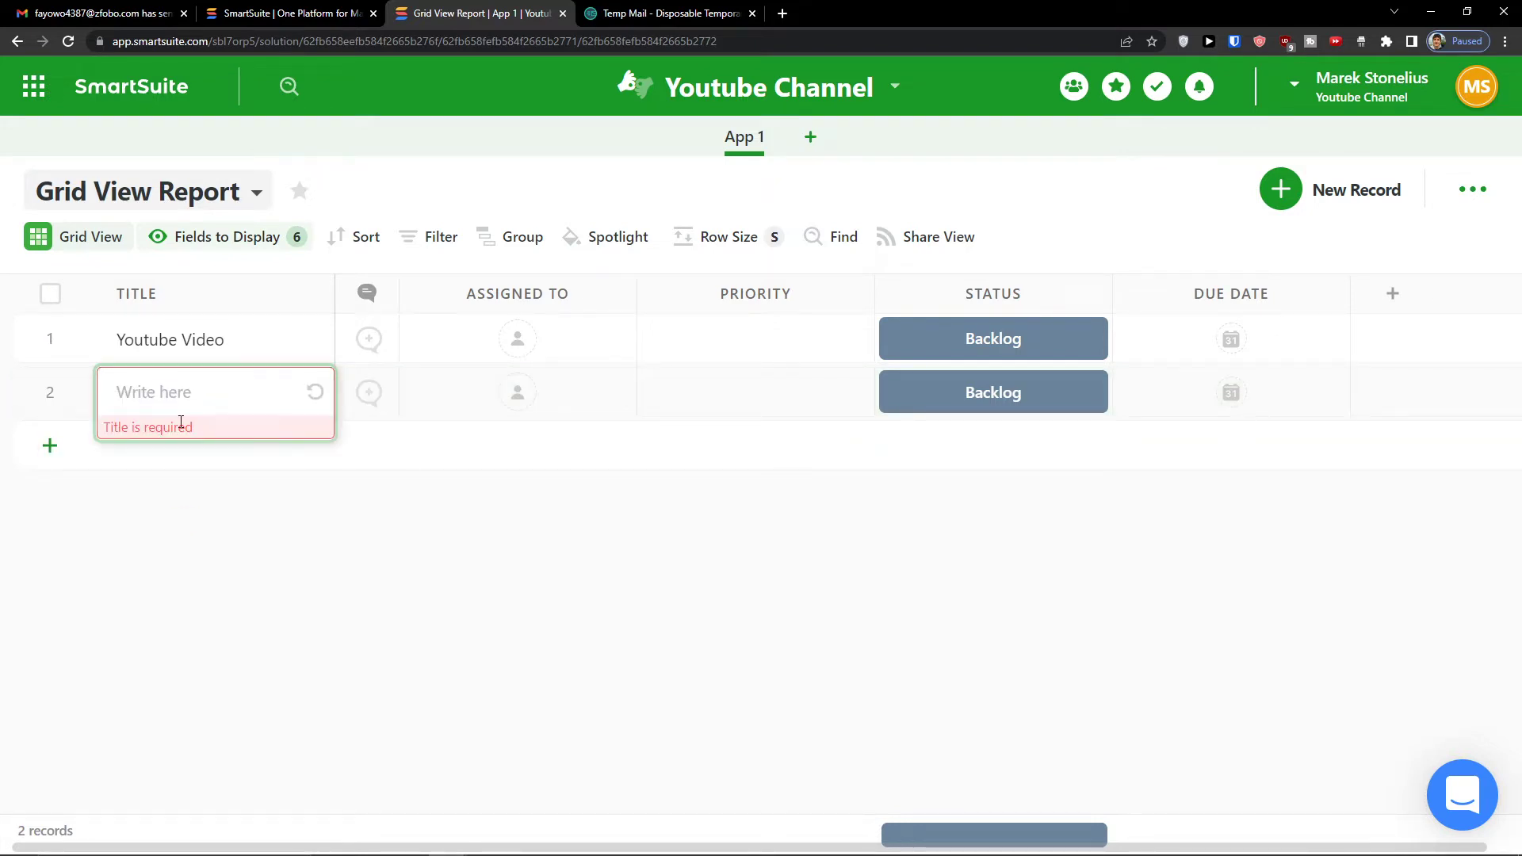
click(181, 392)
text(Youtube Business video)
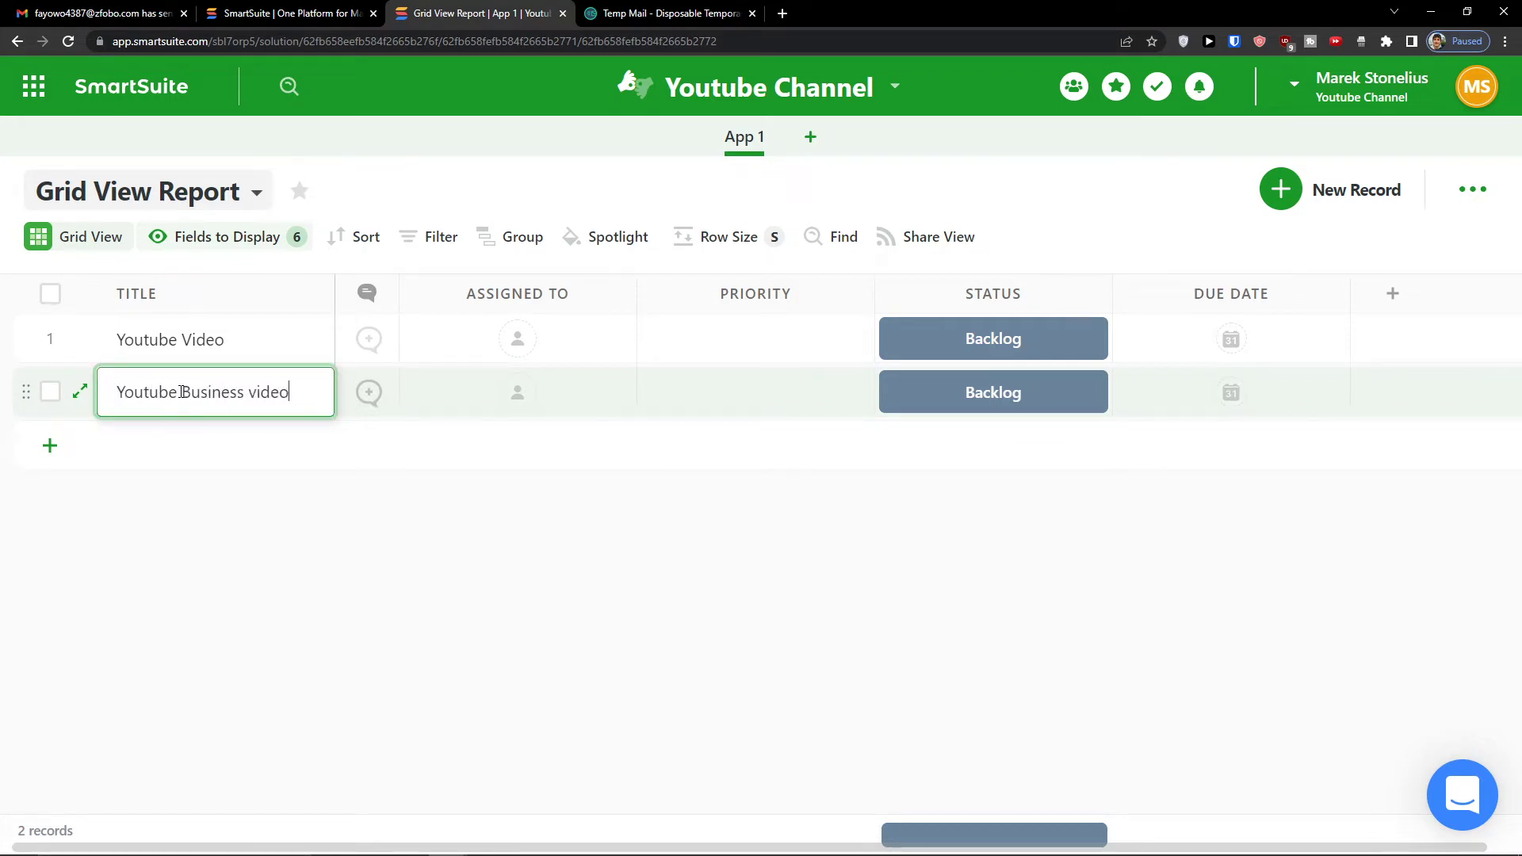
click(318, 634)
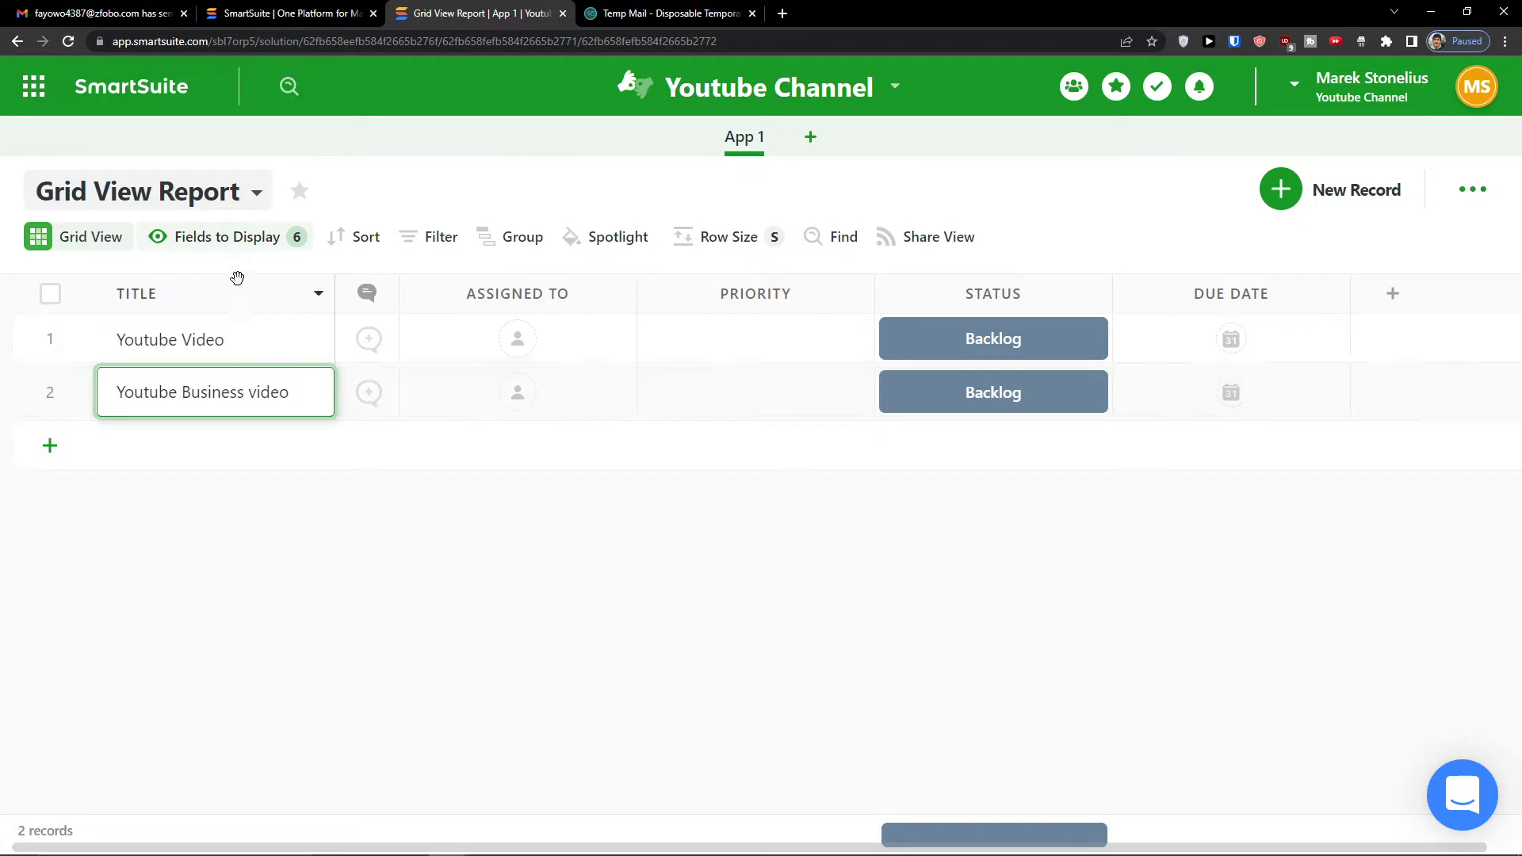
click(248, 328)
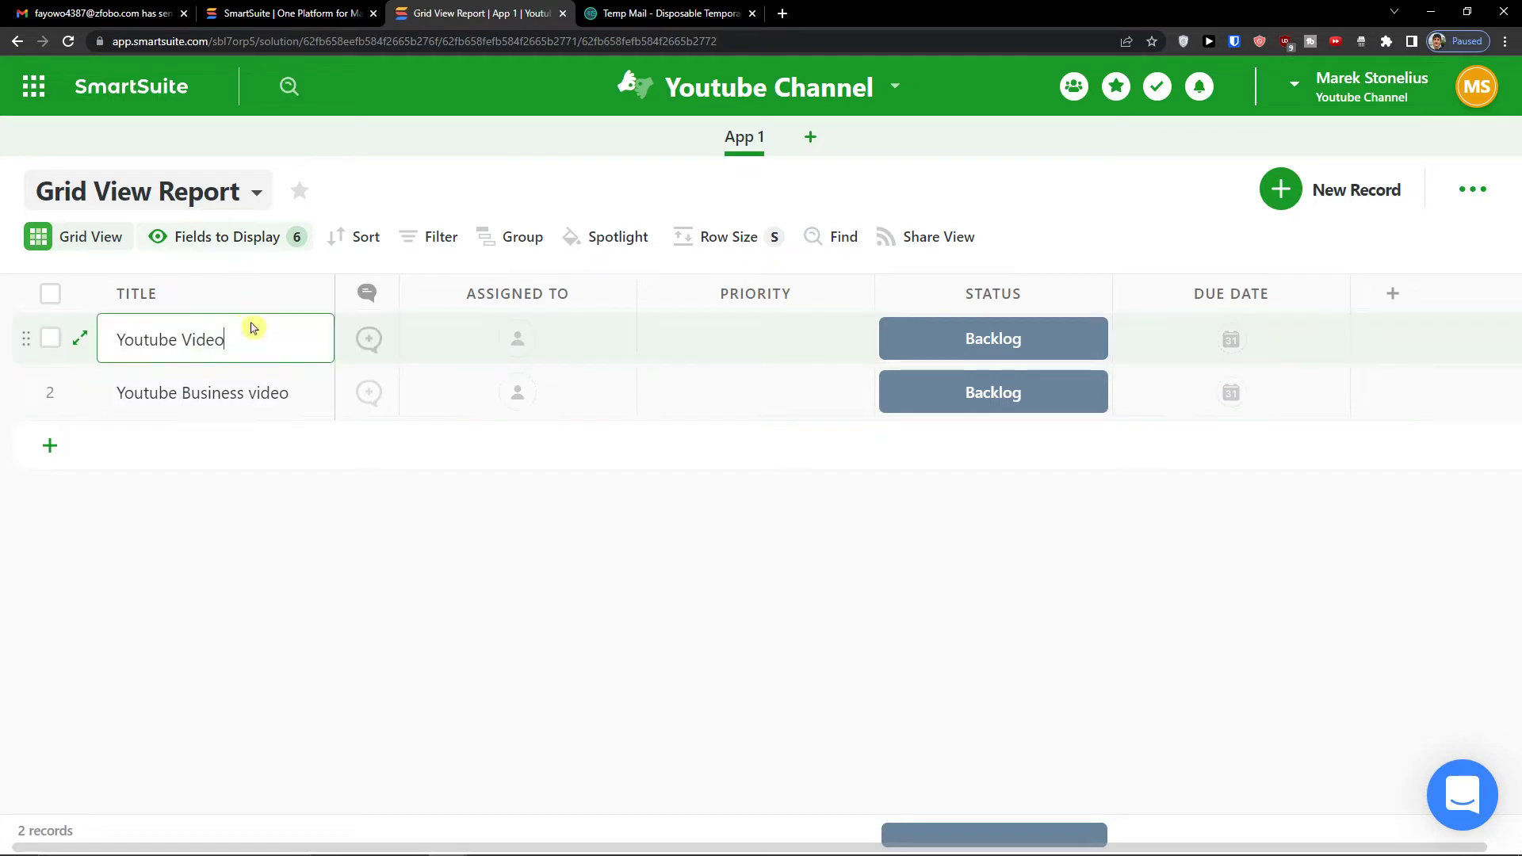
click(80, 339)
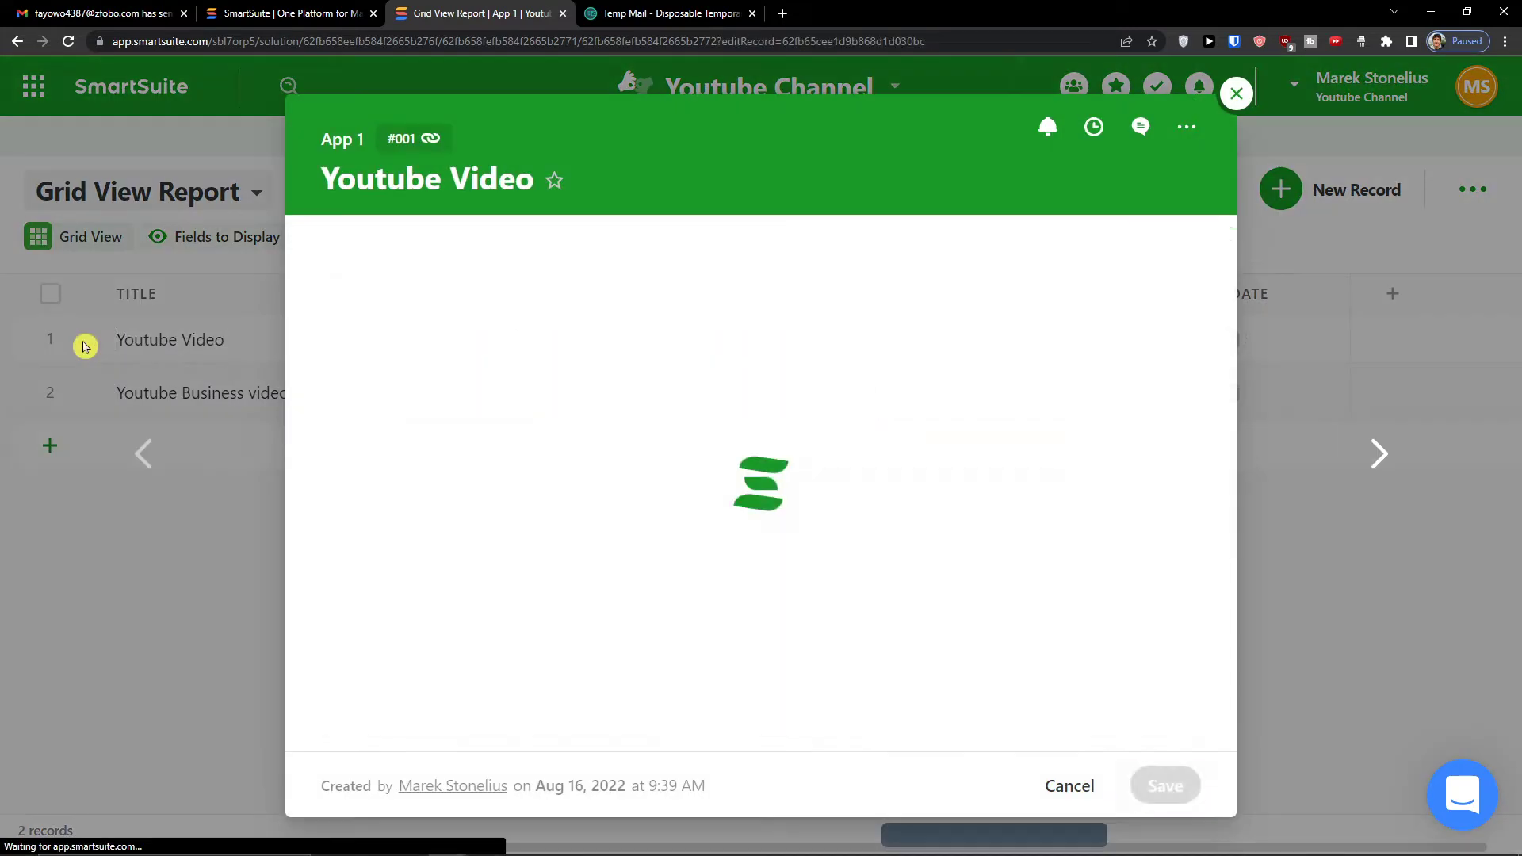
Step: Check Youtube Video's Status and Priority choices without changing them, then save the record
scroll(510, 324, down, 4)
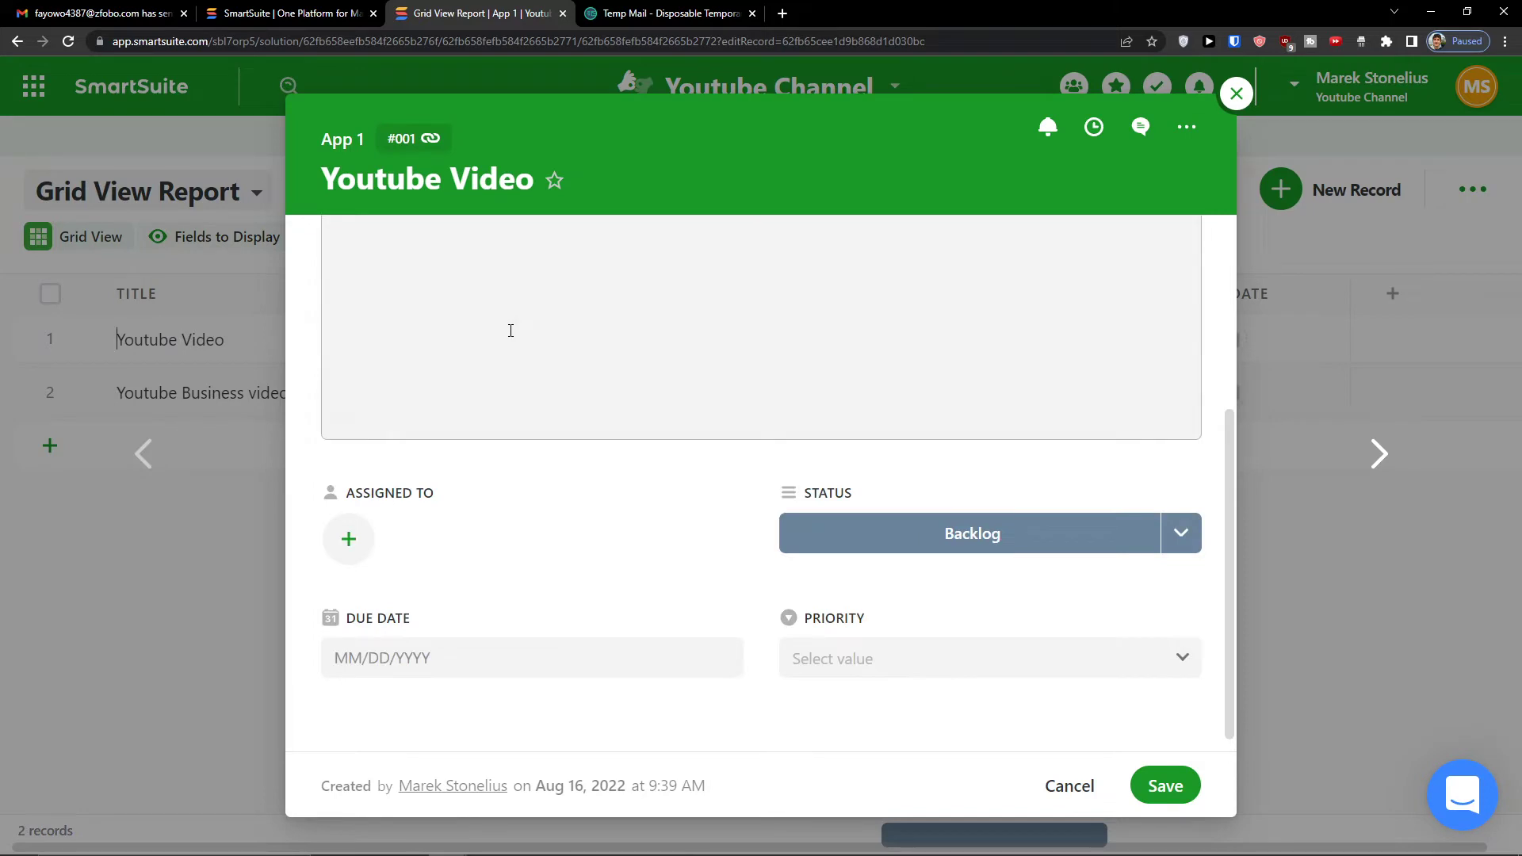
scroll(512, 333, up, 4)
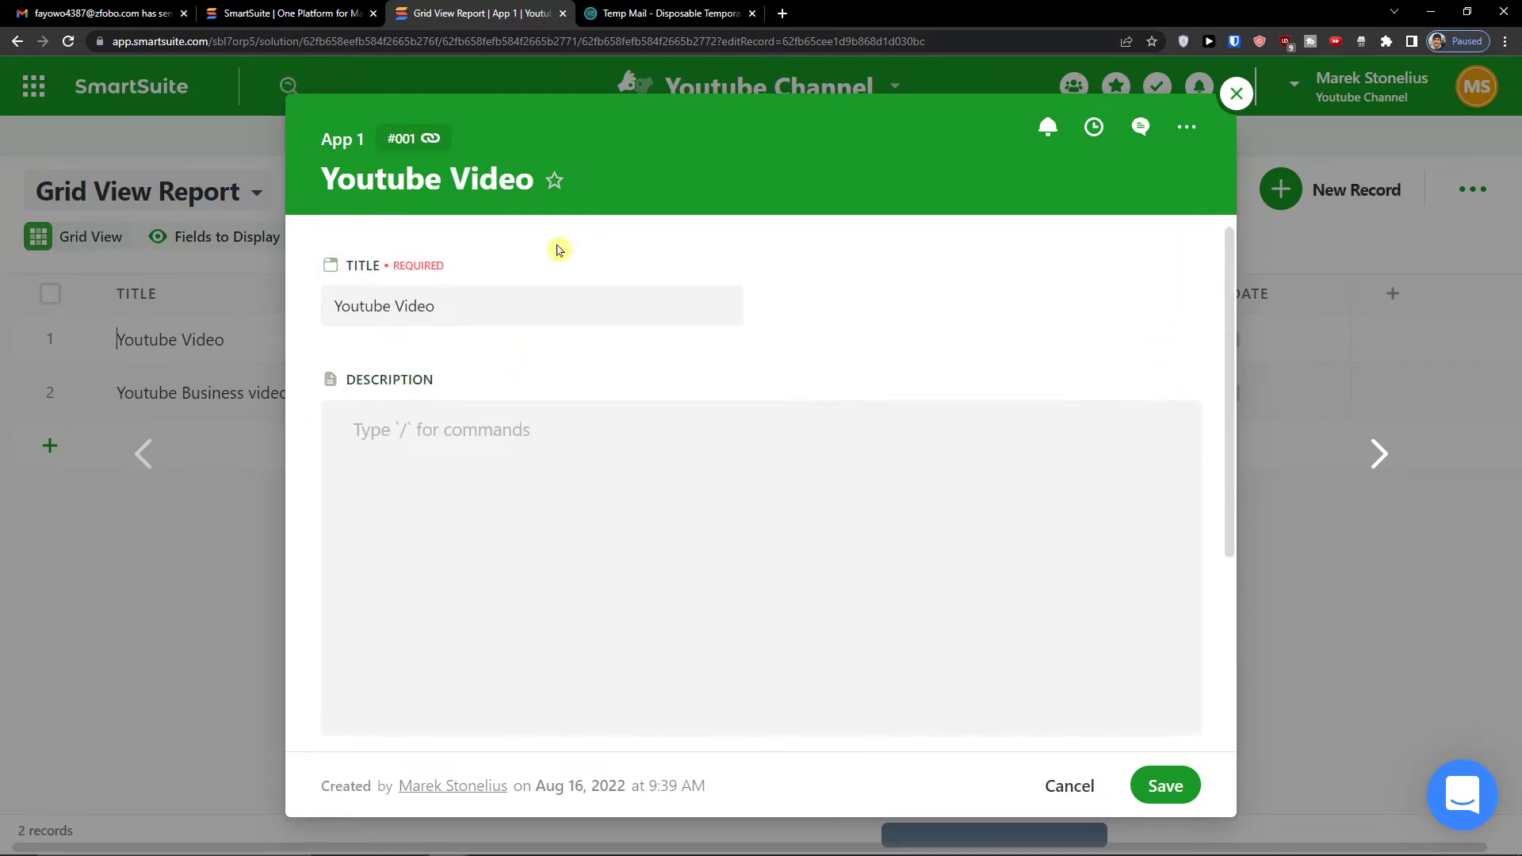
scroll(441, 428, down, 4)
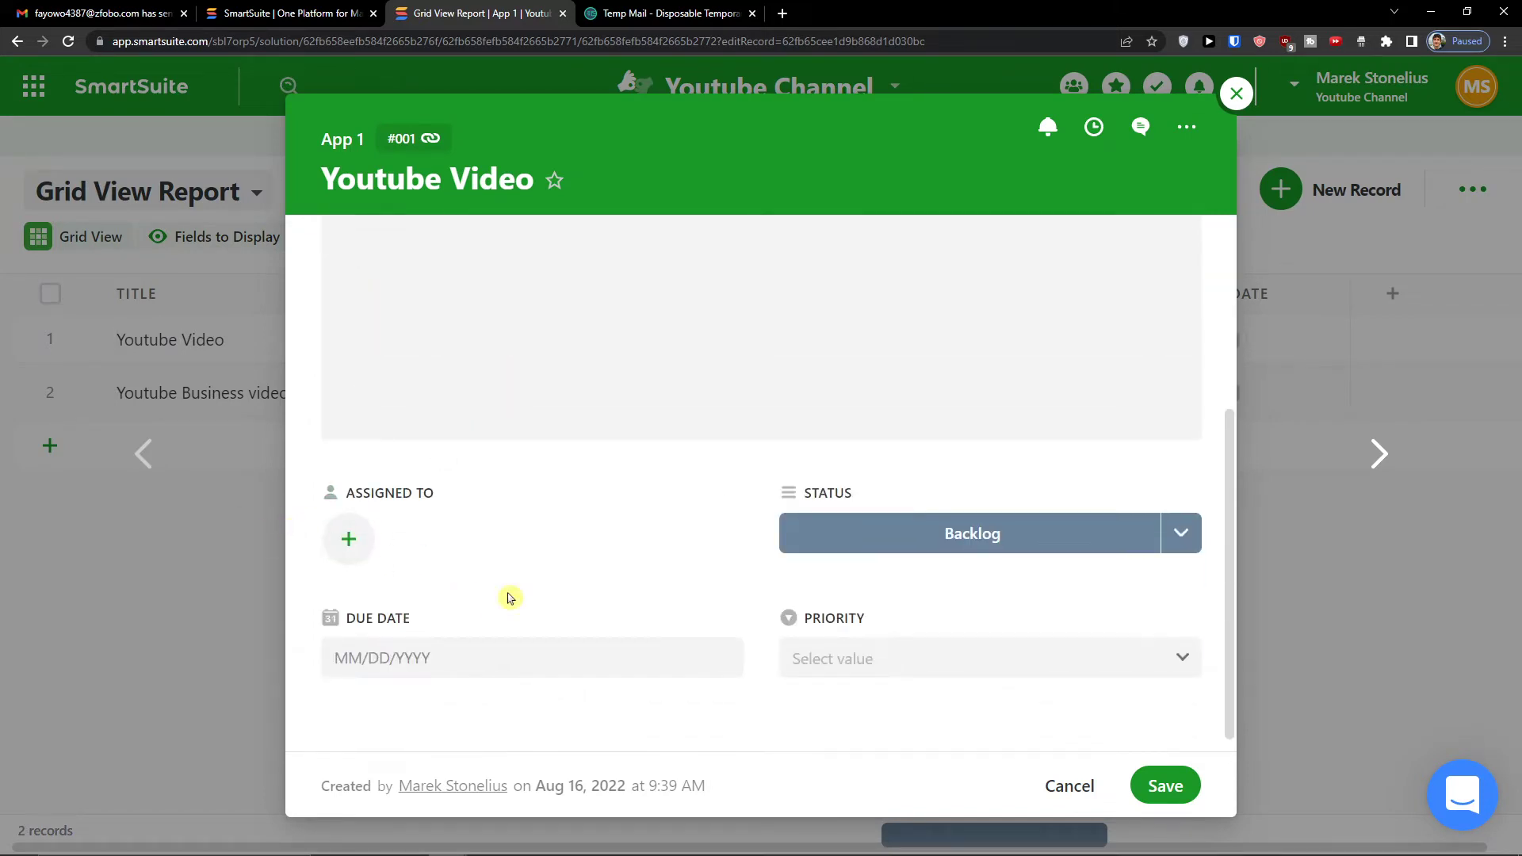
click(838, 539)
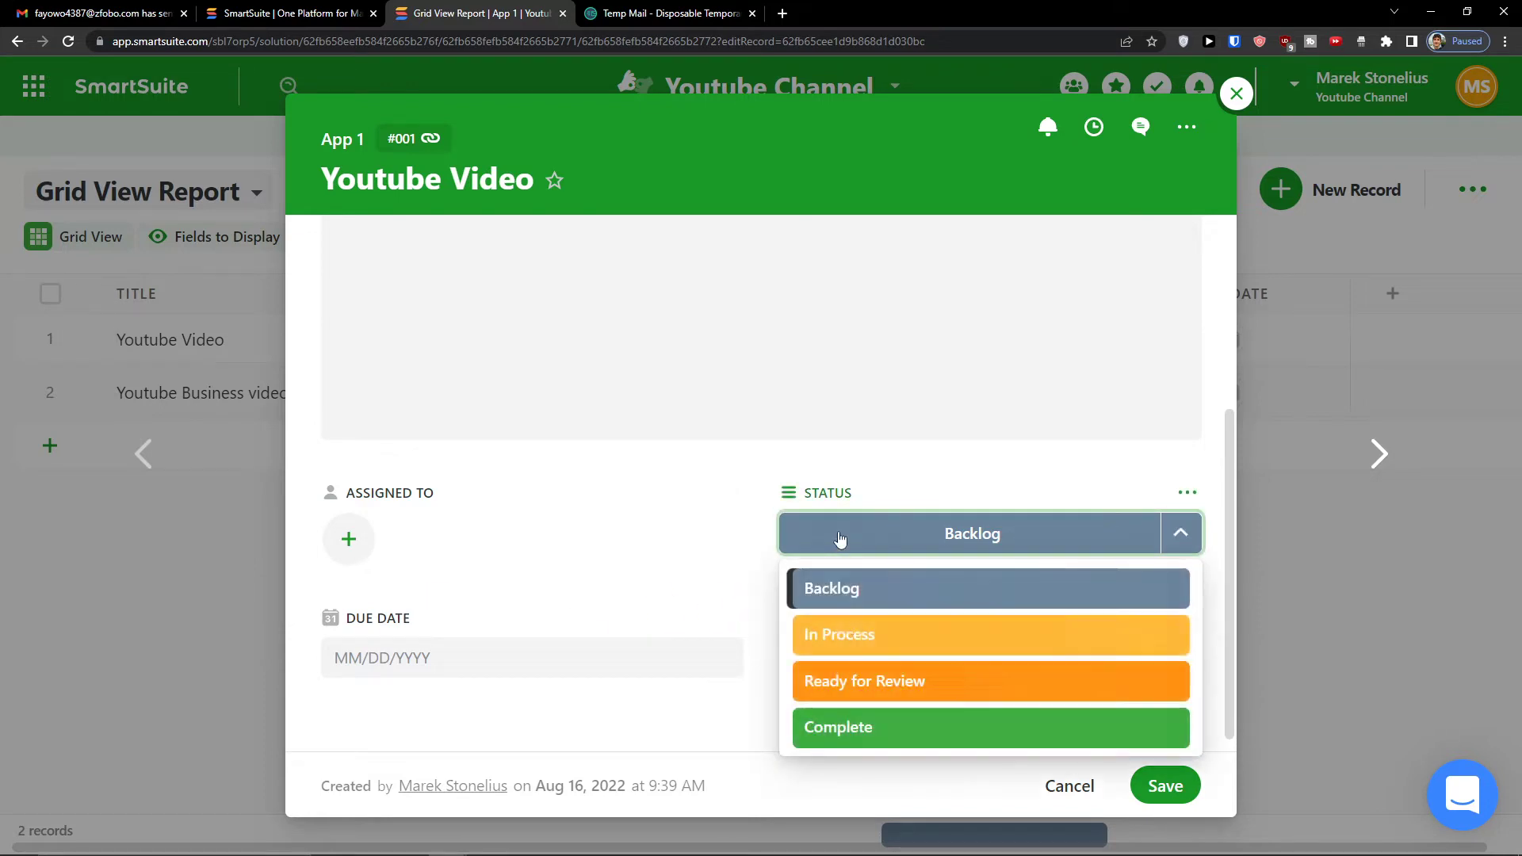
click(690, 605)
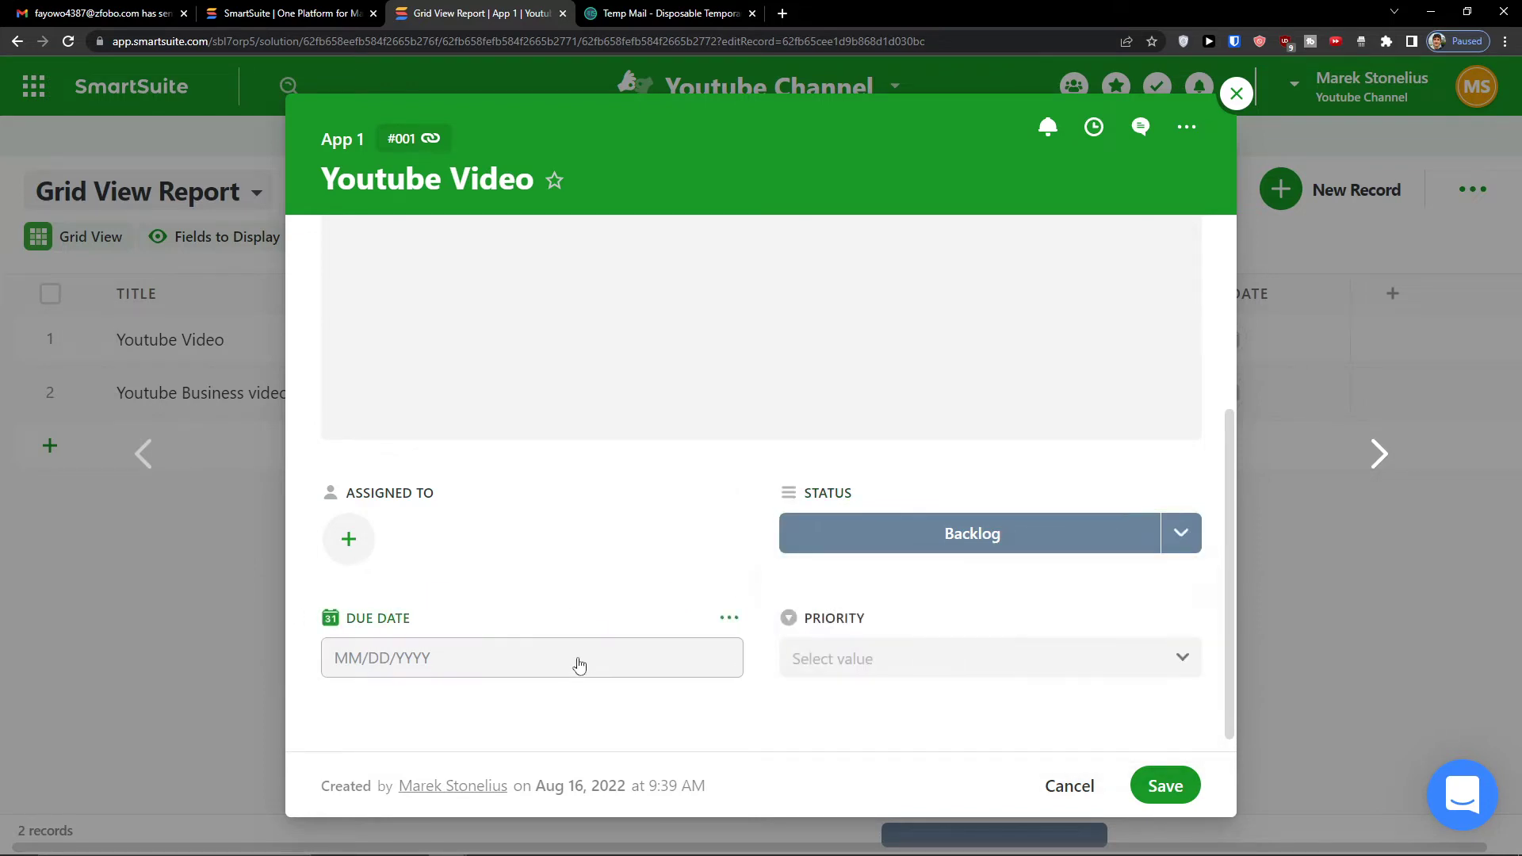
click(952, 670)
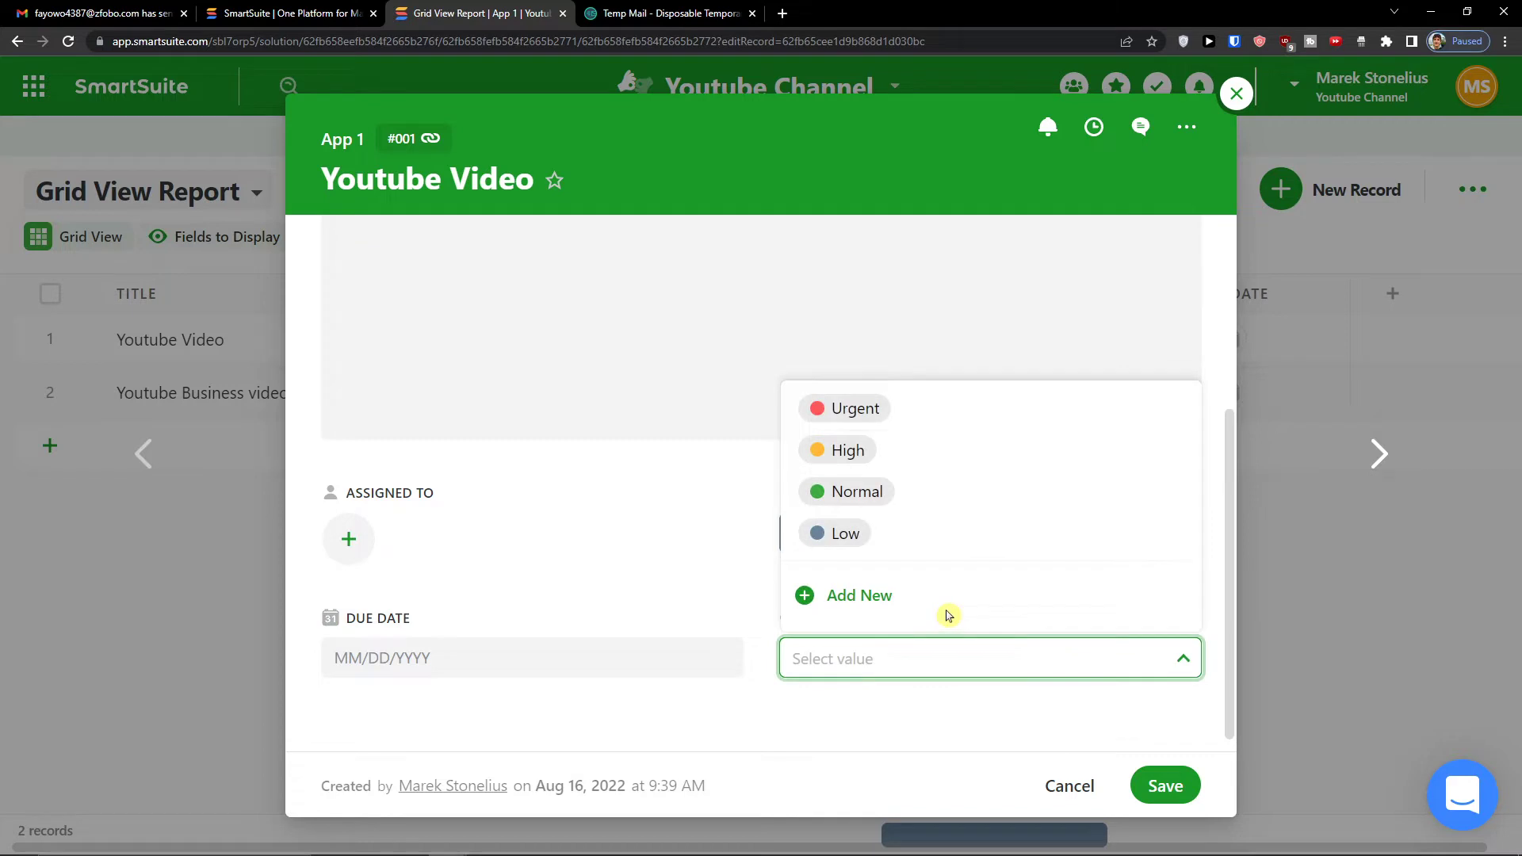
click(965, 658)
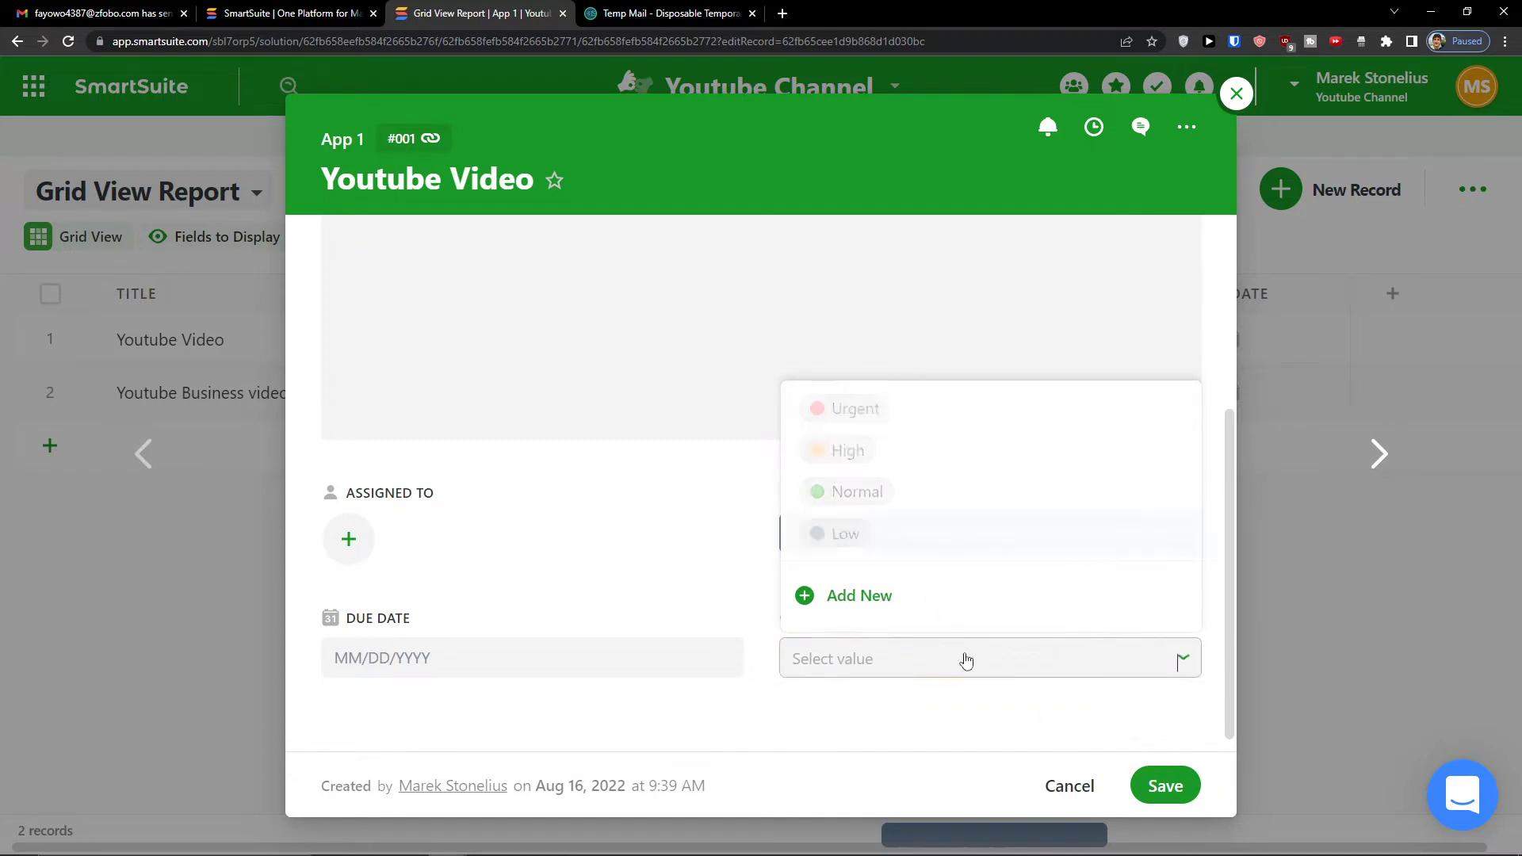
click(1165, 783)
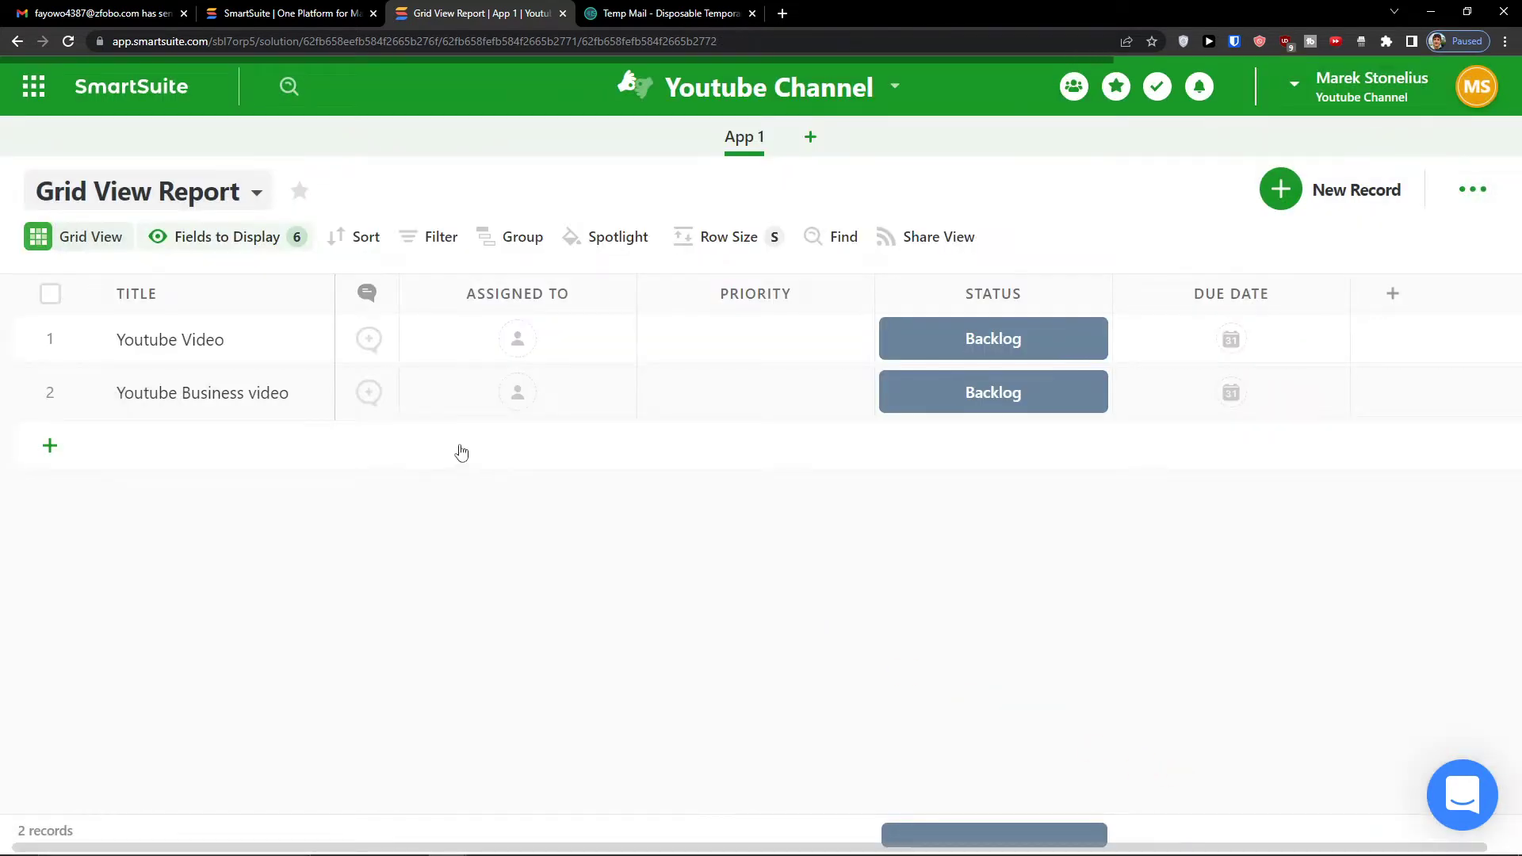
Step: Give Youtube Video High priority and In Process status in the grid
click(688, 336)
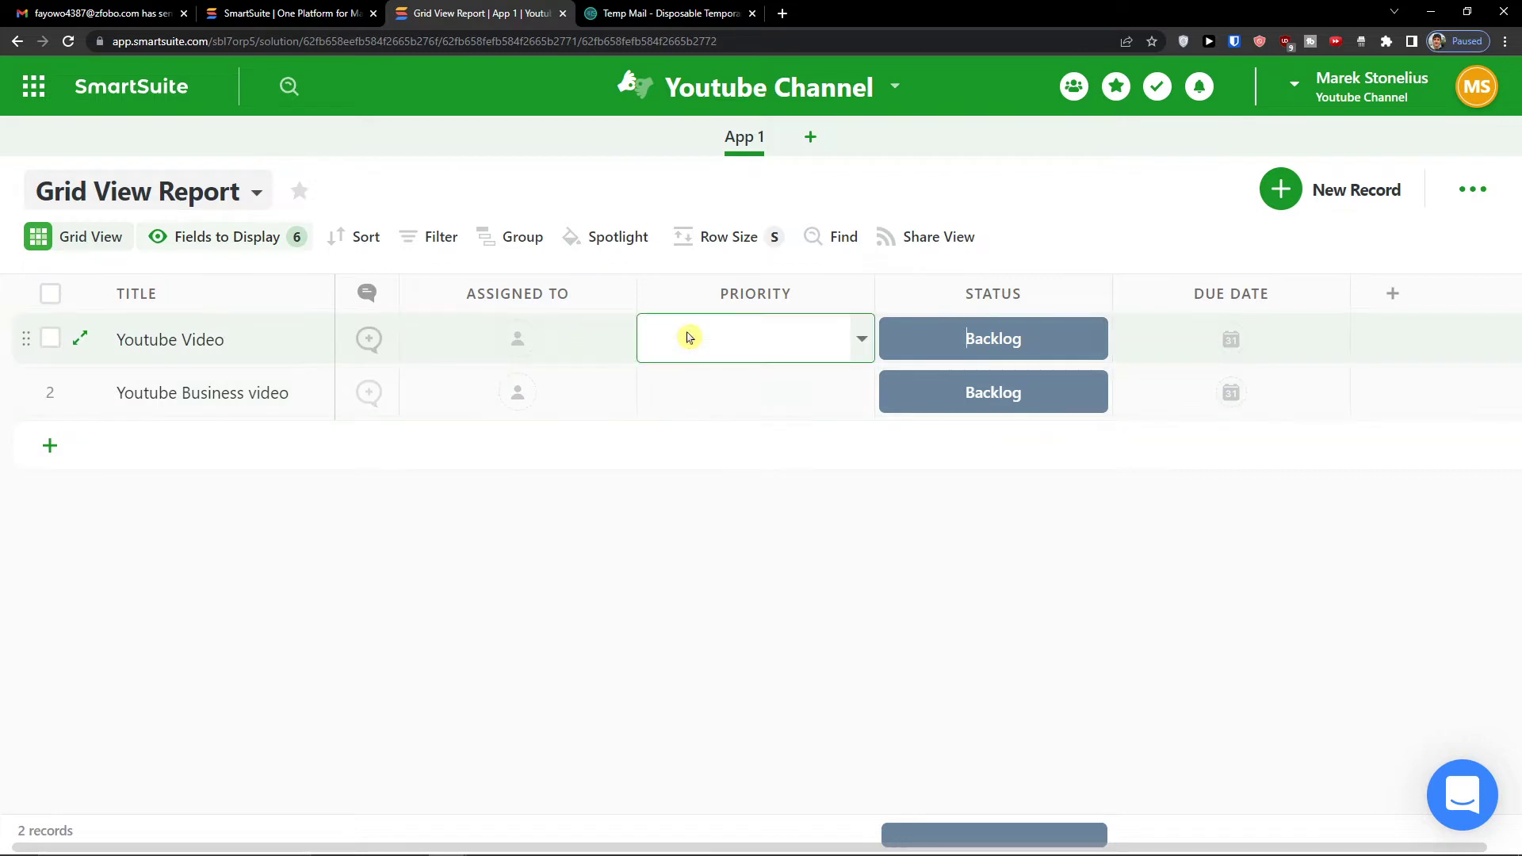
click(860, 340)
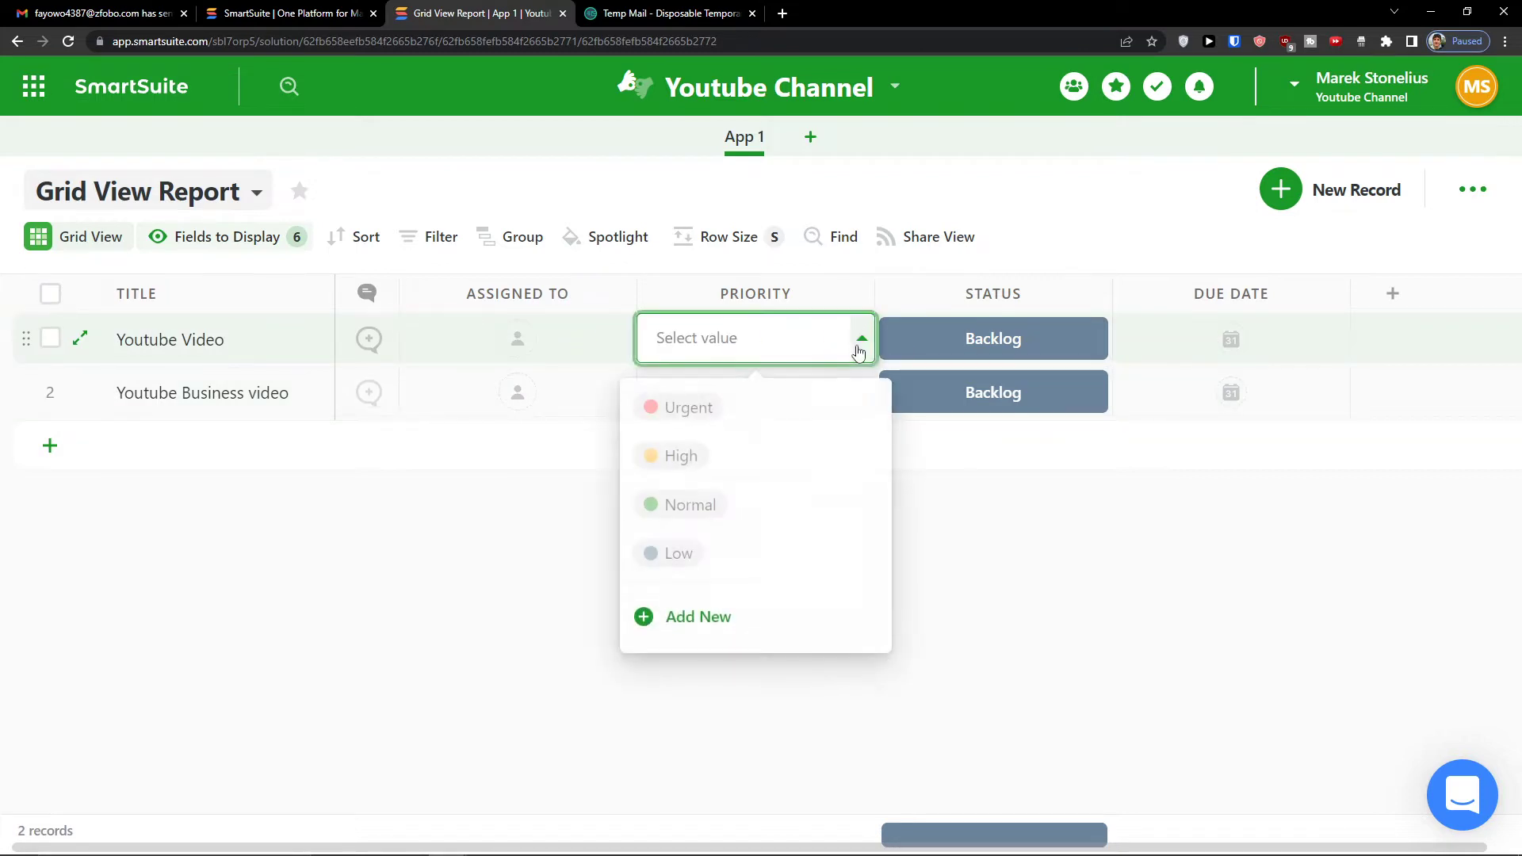
click(740, 447)
click(935, 353)
click(962, 344)
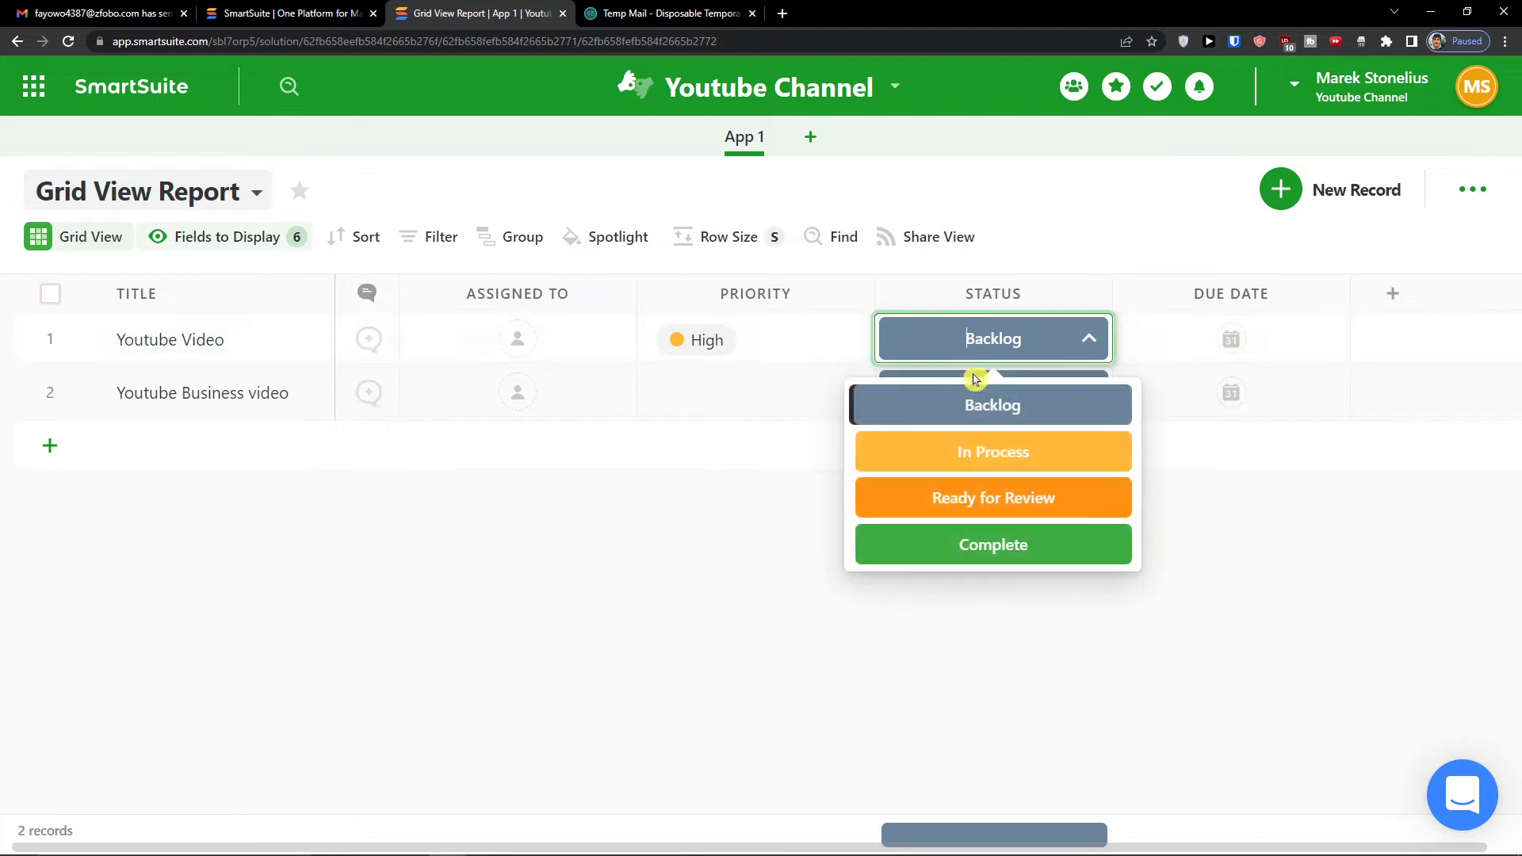
click(960, 475)
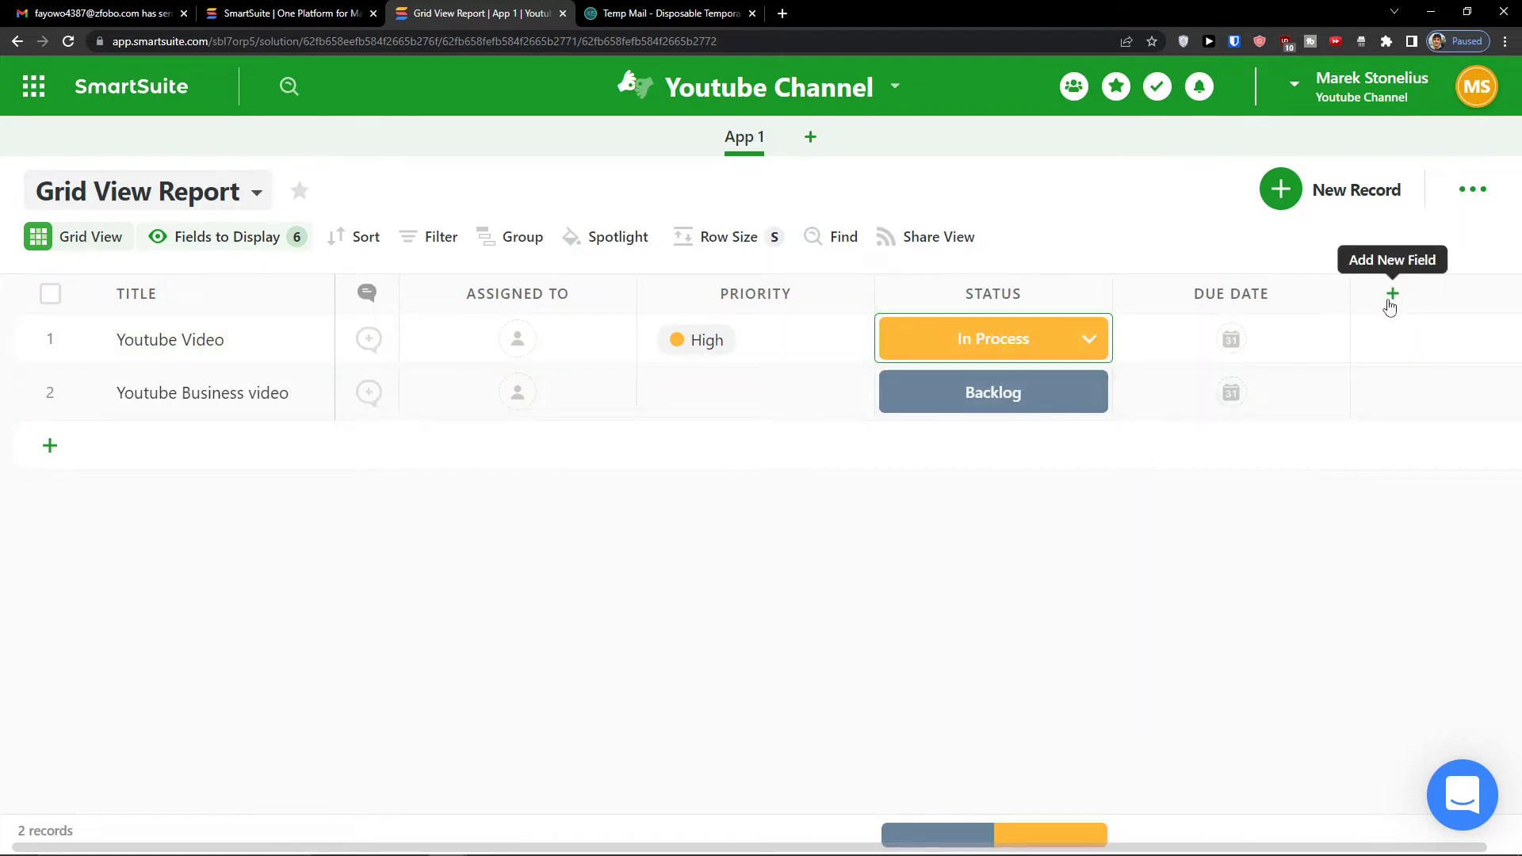
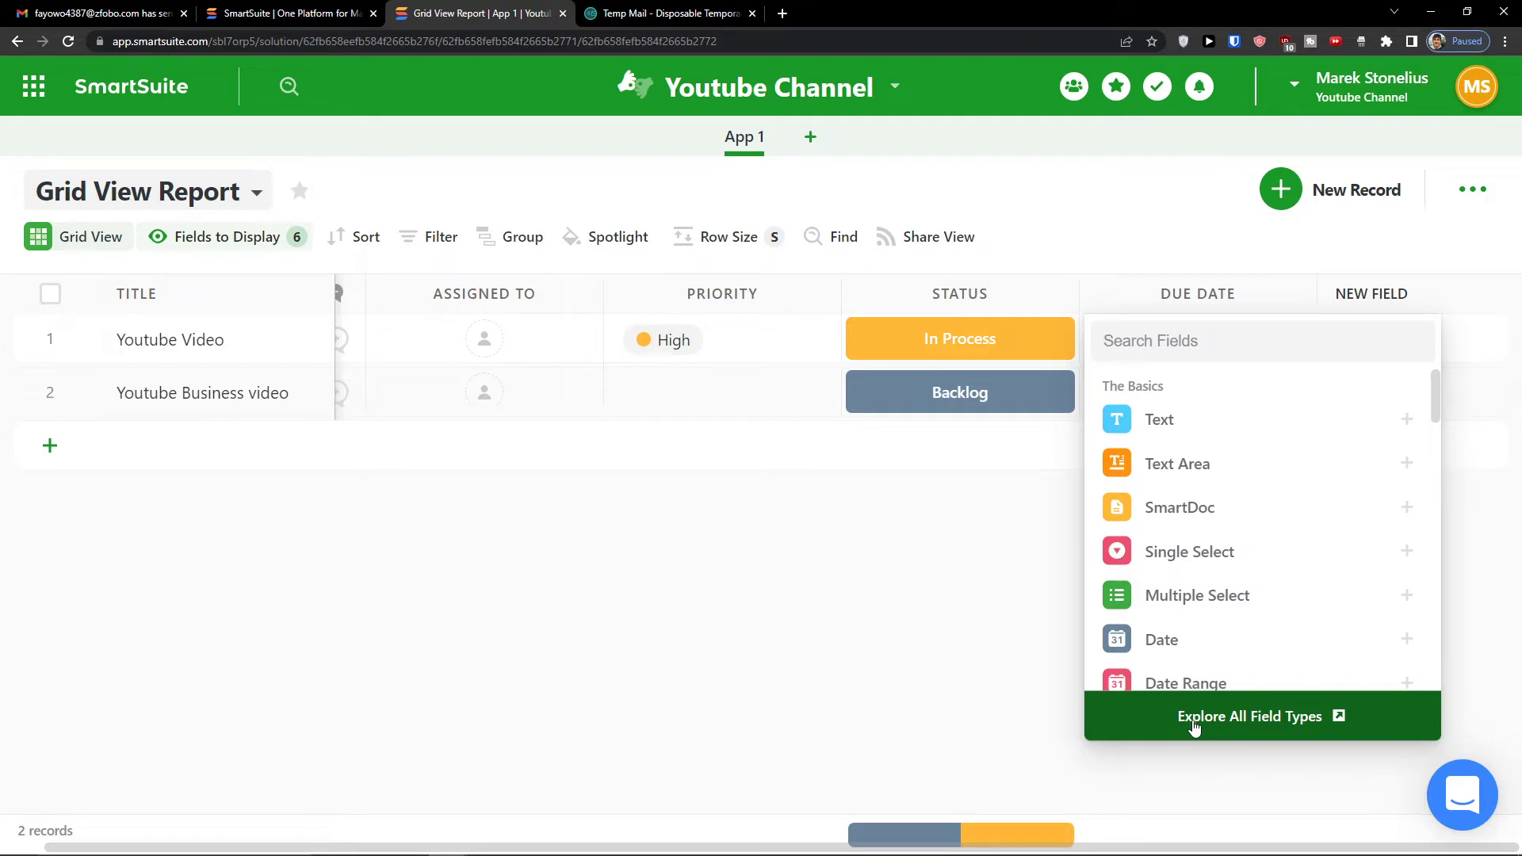
Step: Try a Single Select field from the field-type catalogue, then discard it
click(1194, 727)
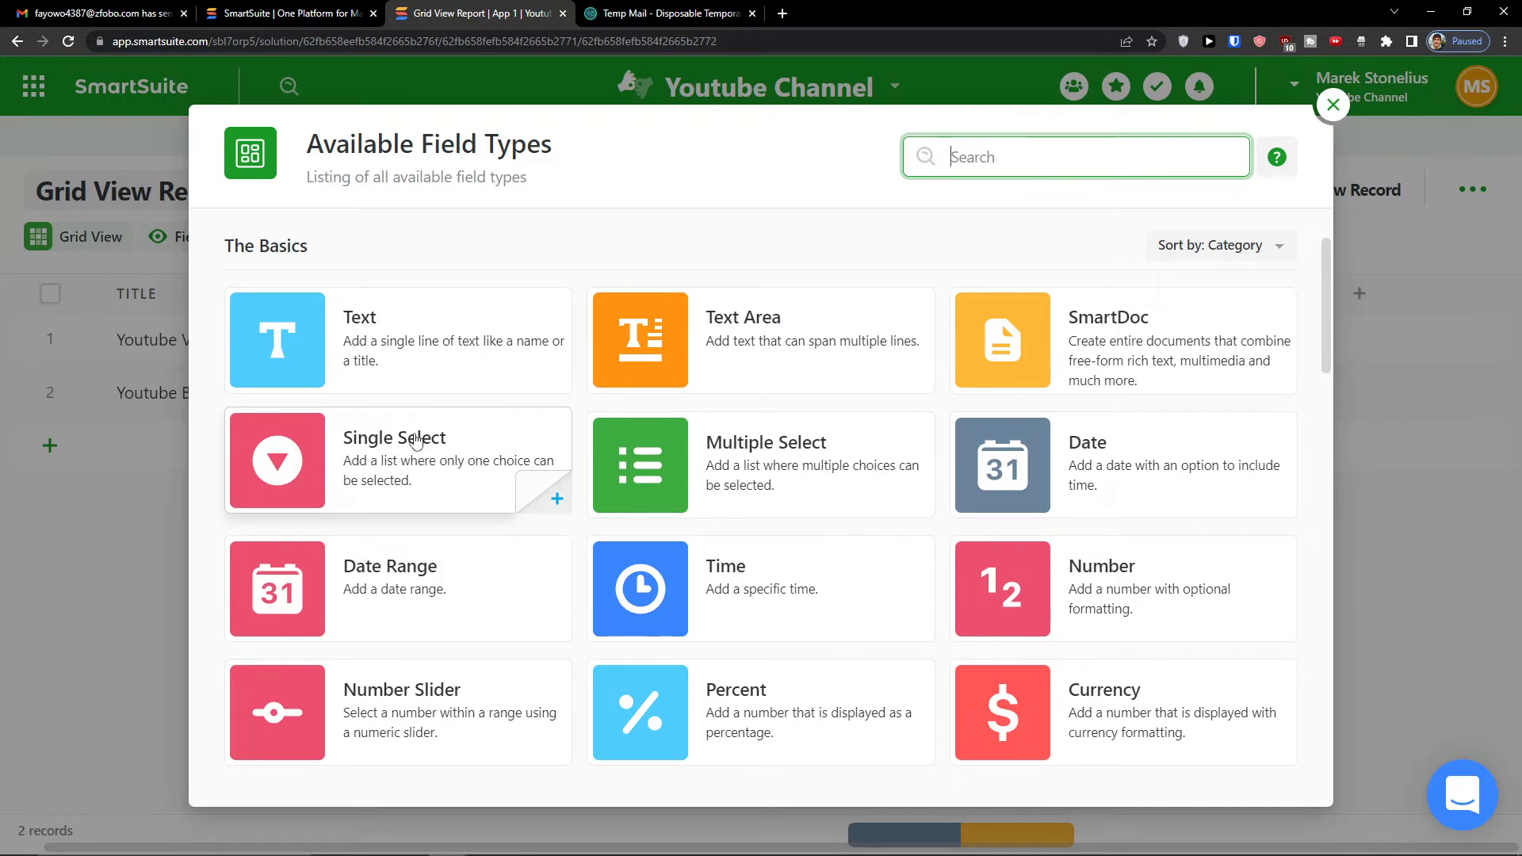
click(408, 454)
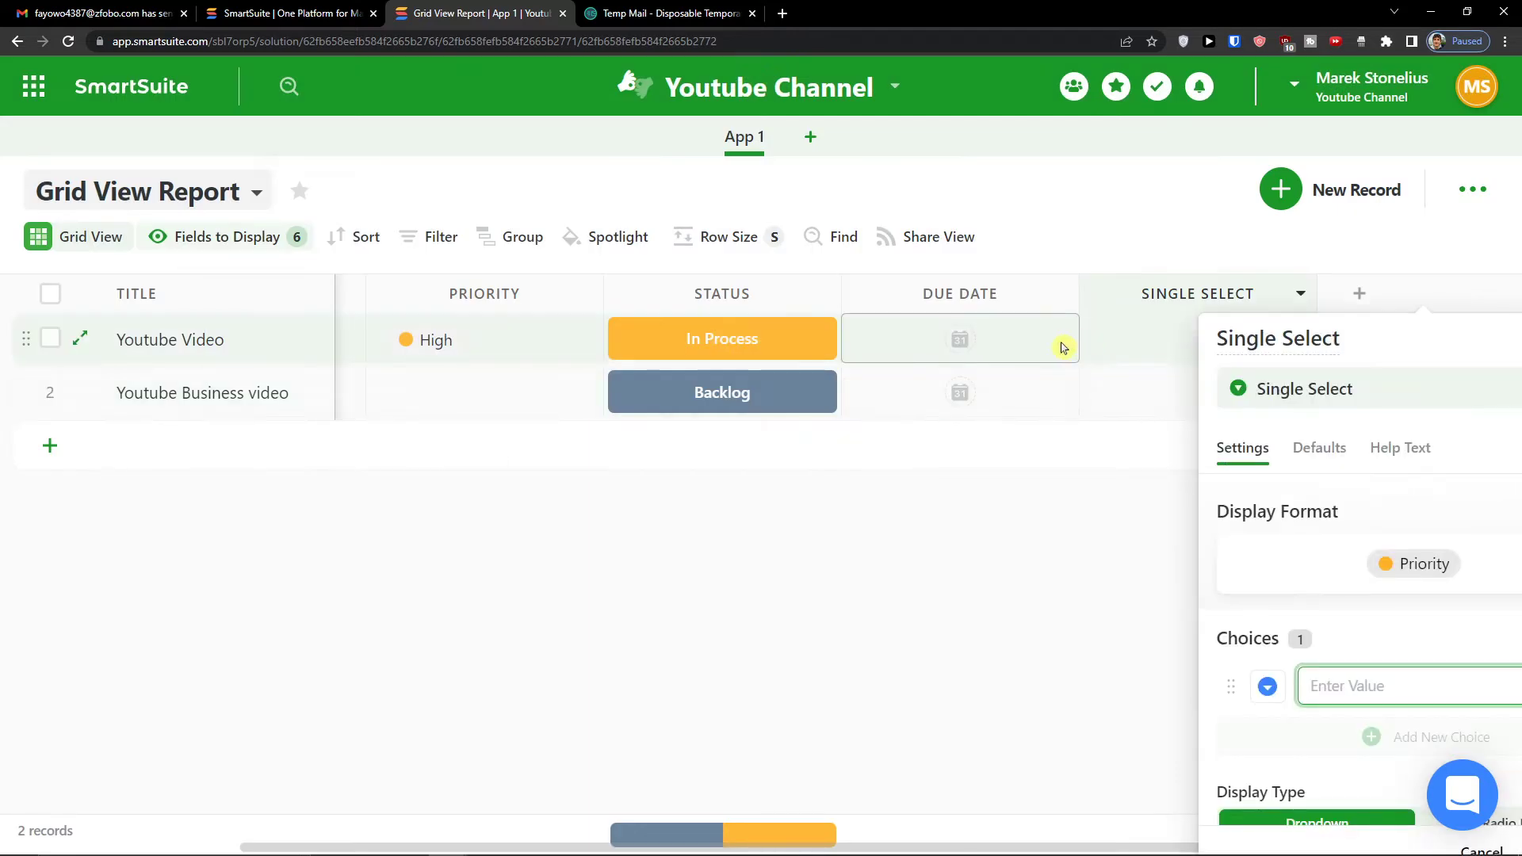
click(761, 339)
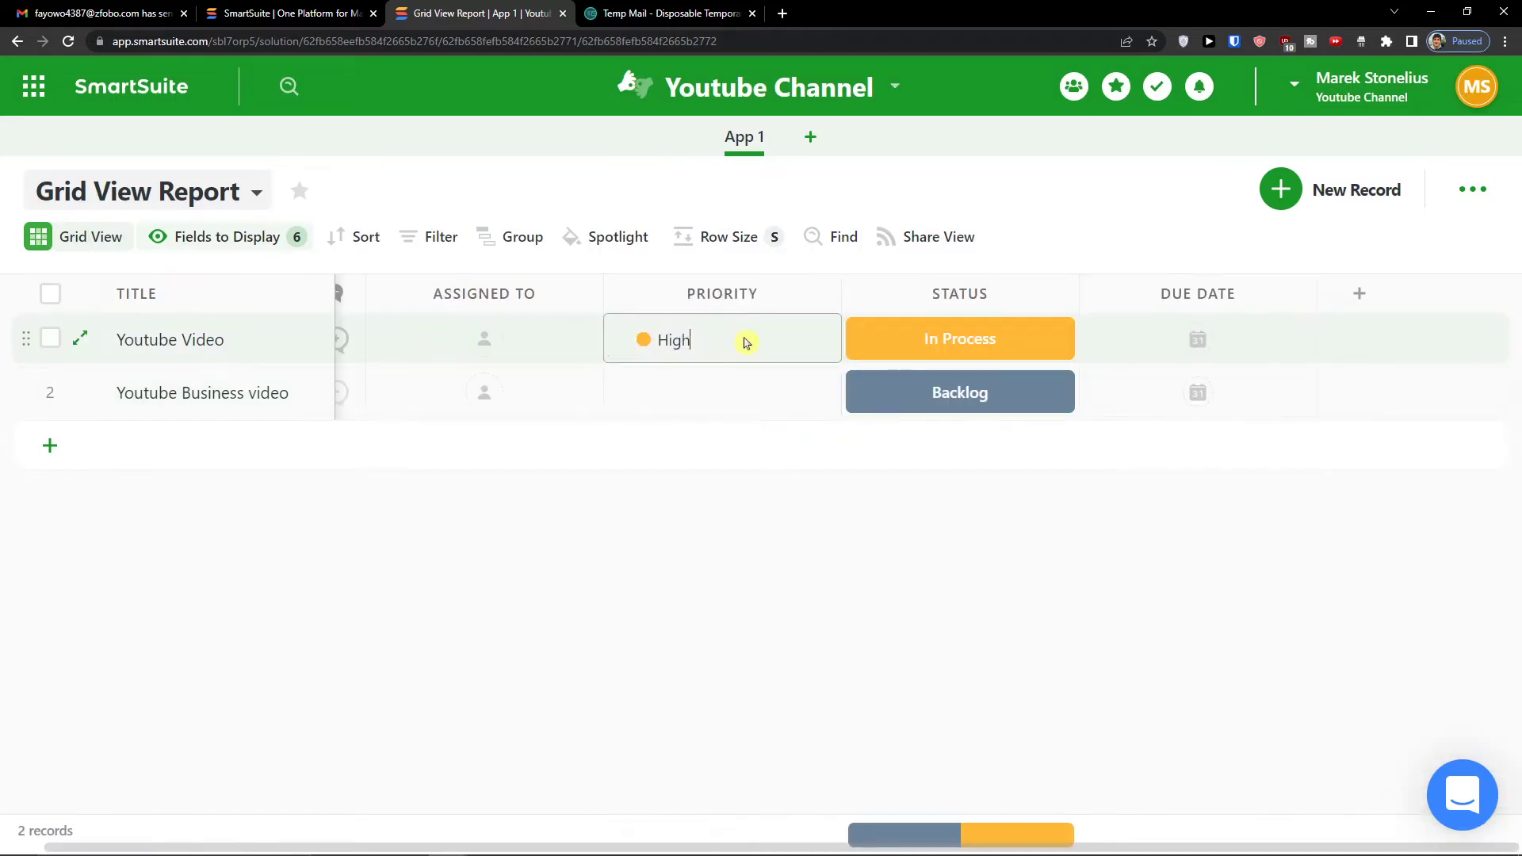
click(946, 347)
Step: Start another new field and choose the Date Range type from the catalogue
click(1377, 298)
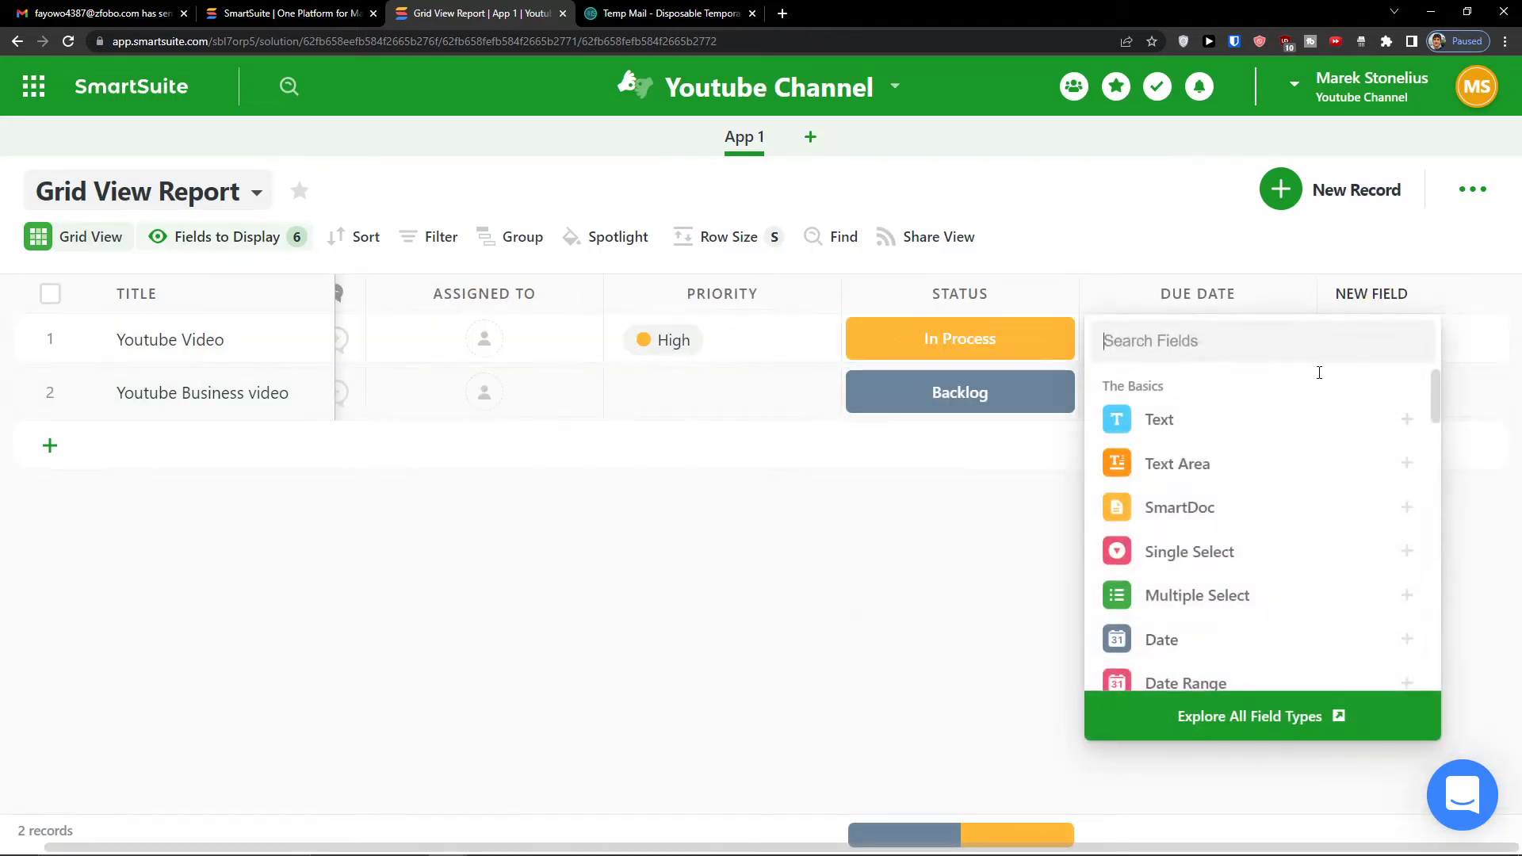
click(1311, 719)
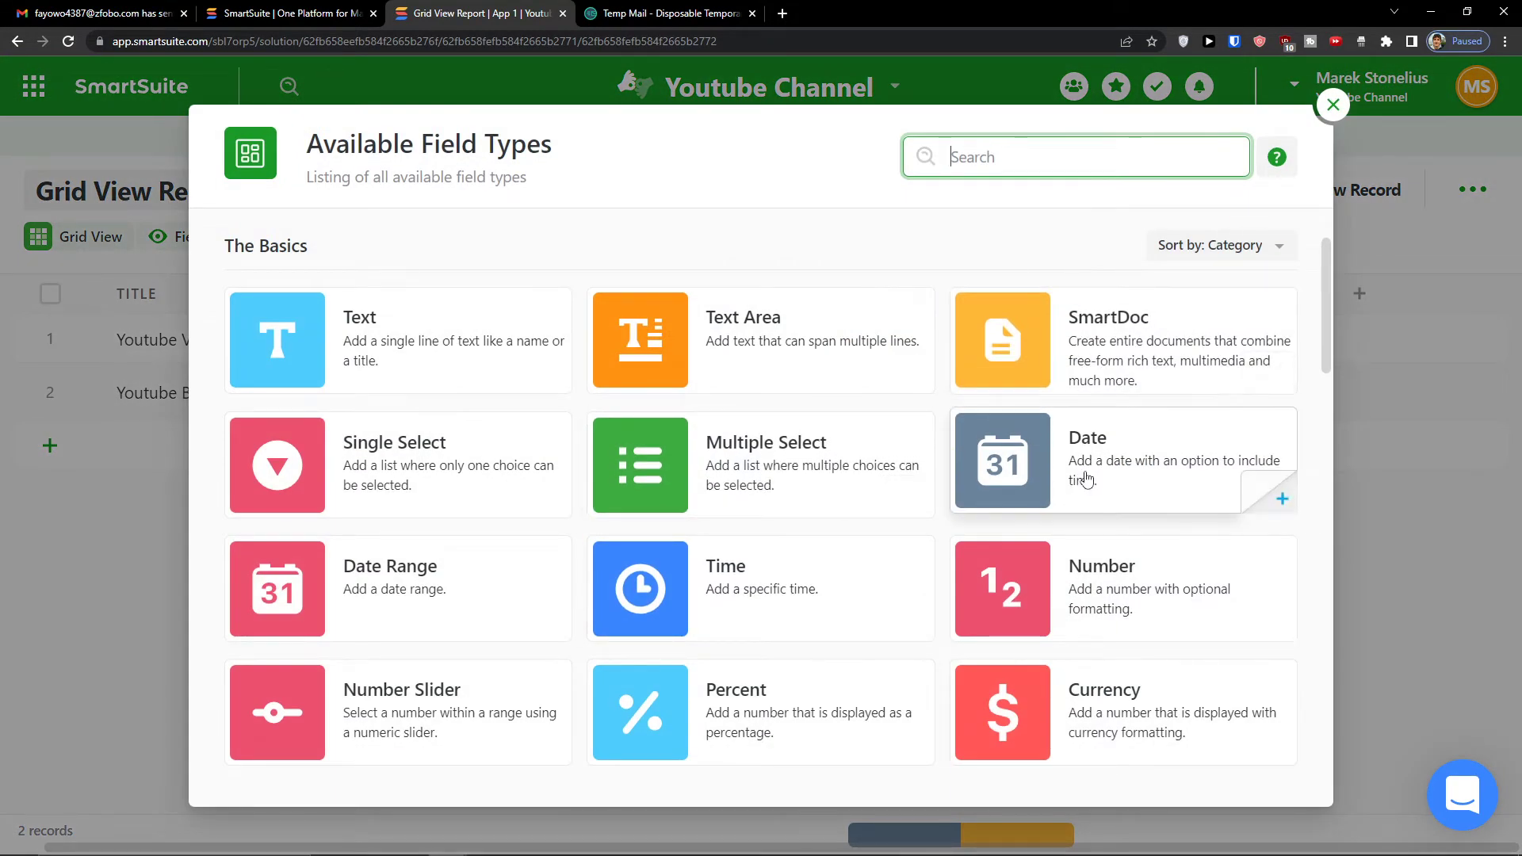
scroll(1075, 482, down, 4)
scroll(1075, 481, up, 4)
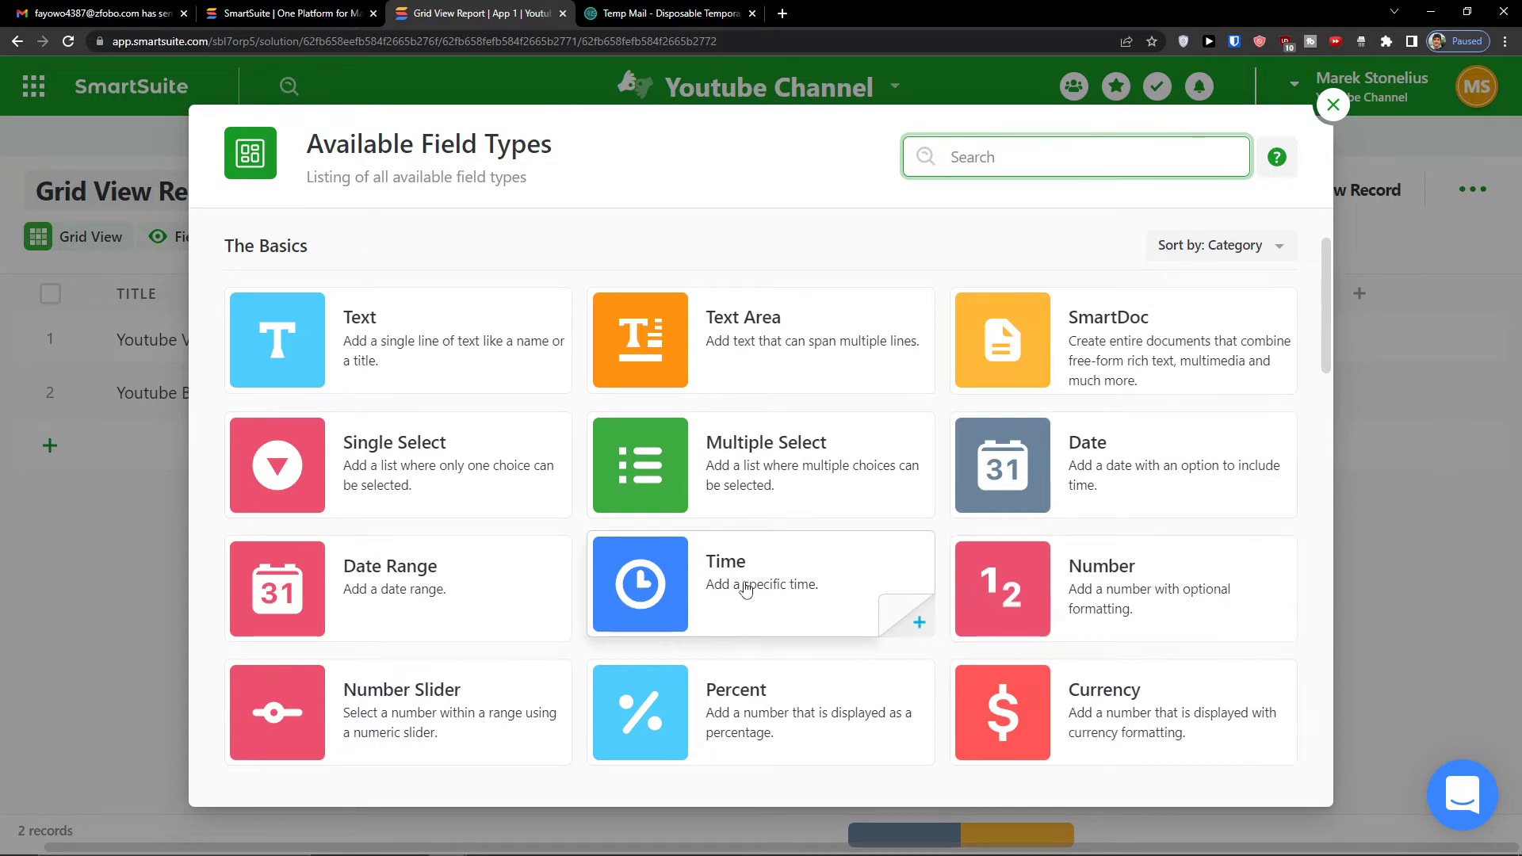
click(479, 570)
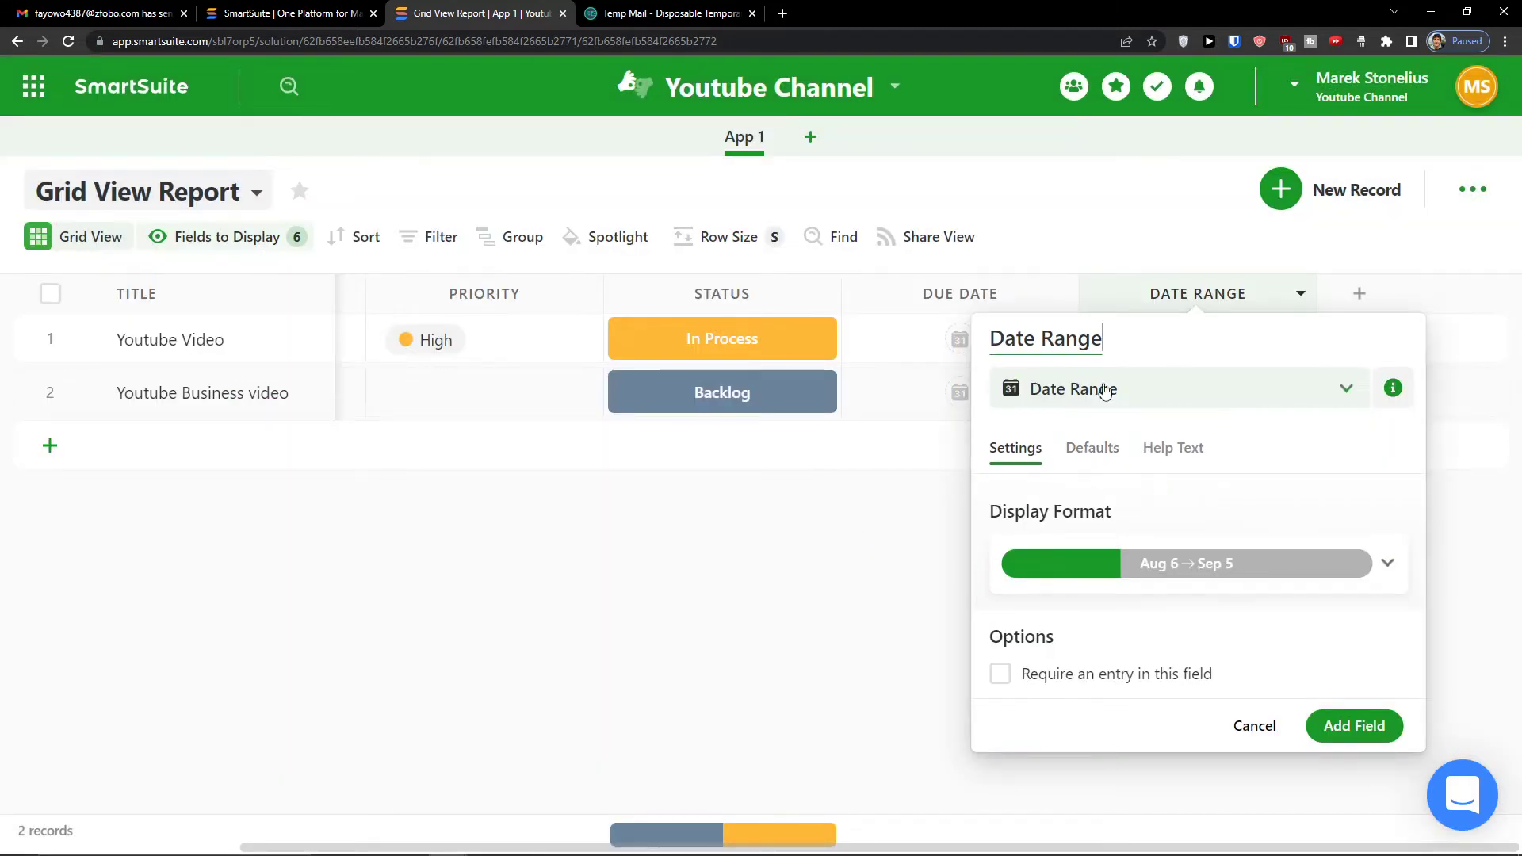
Step: Add the Date Range field, keeping its type and the Pill display format
click(1093, 461)
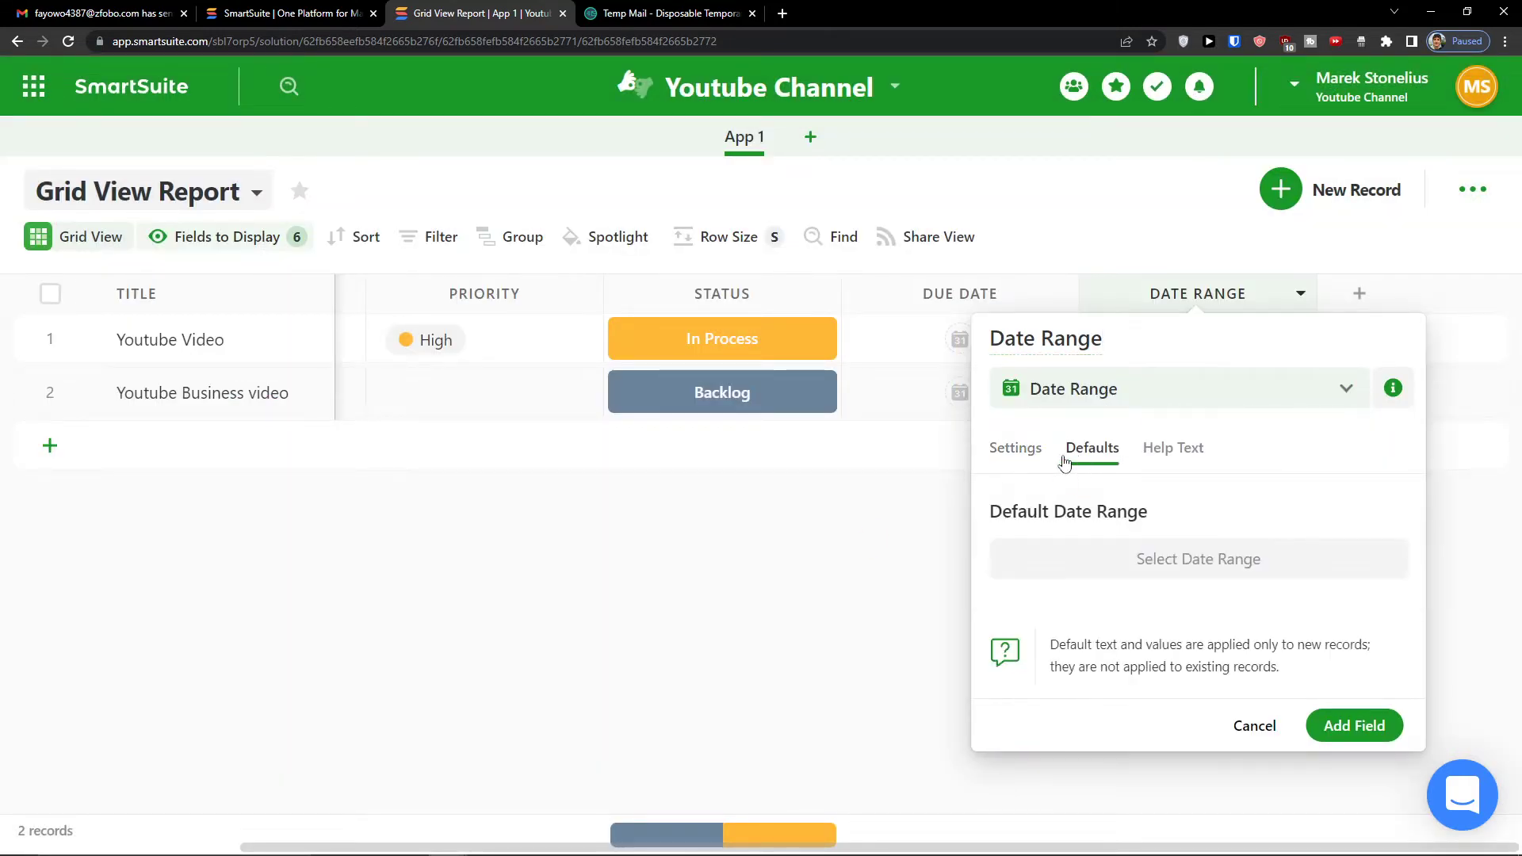
click(1030, 458)
click(1150, 569)
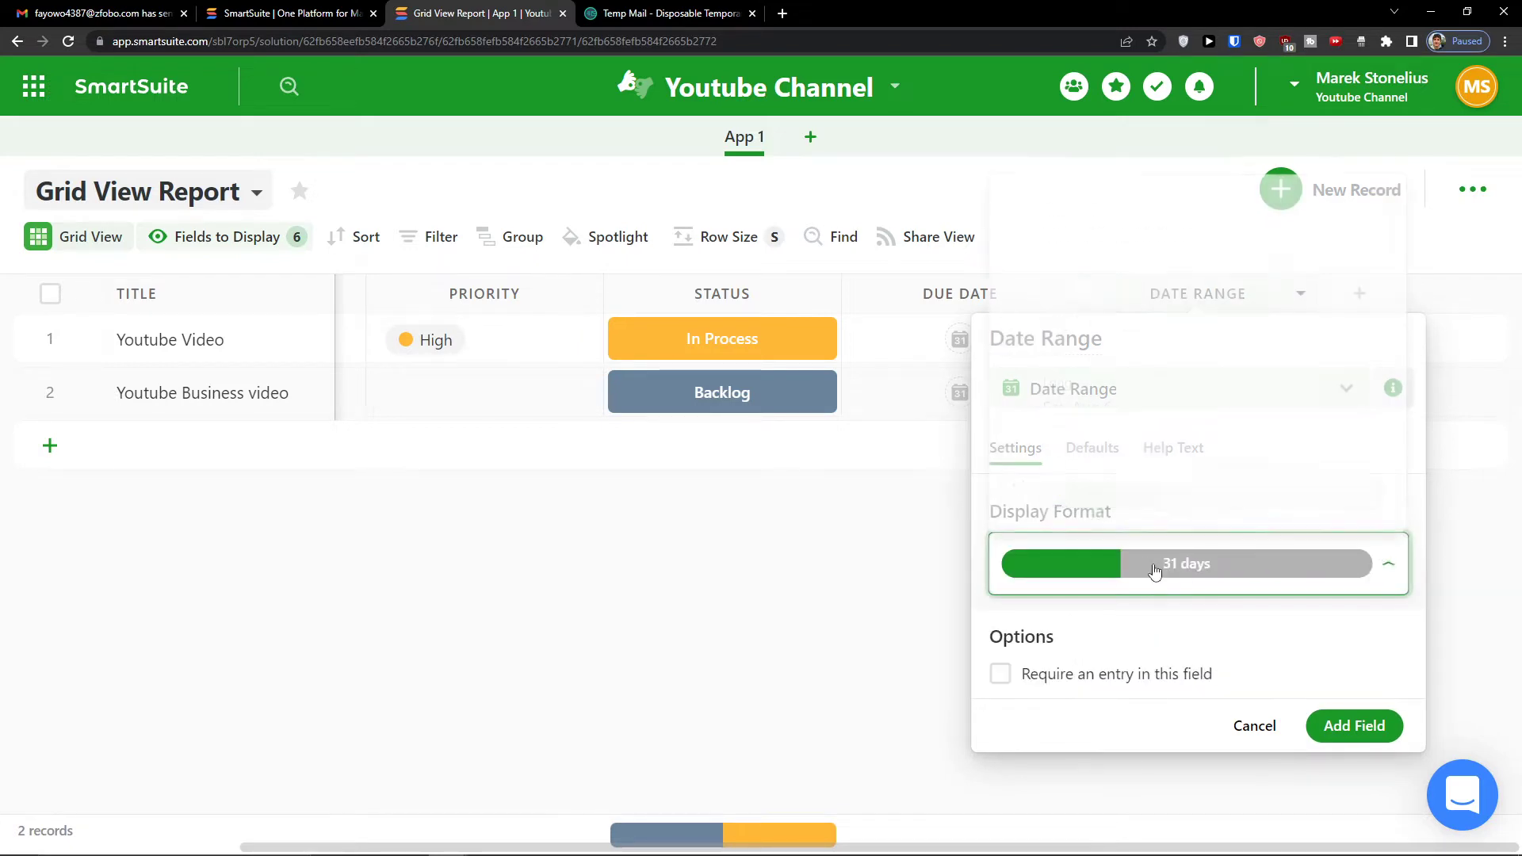
click(1110, 564)
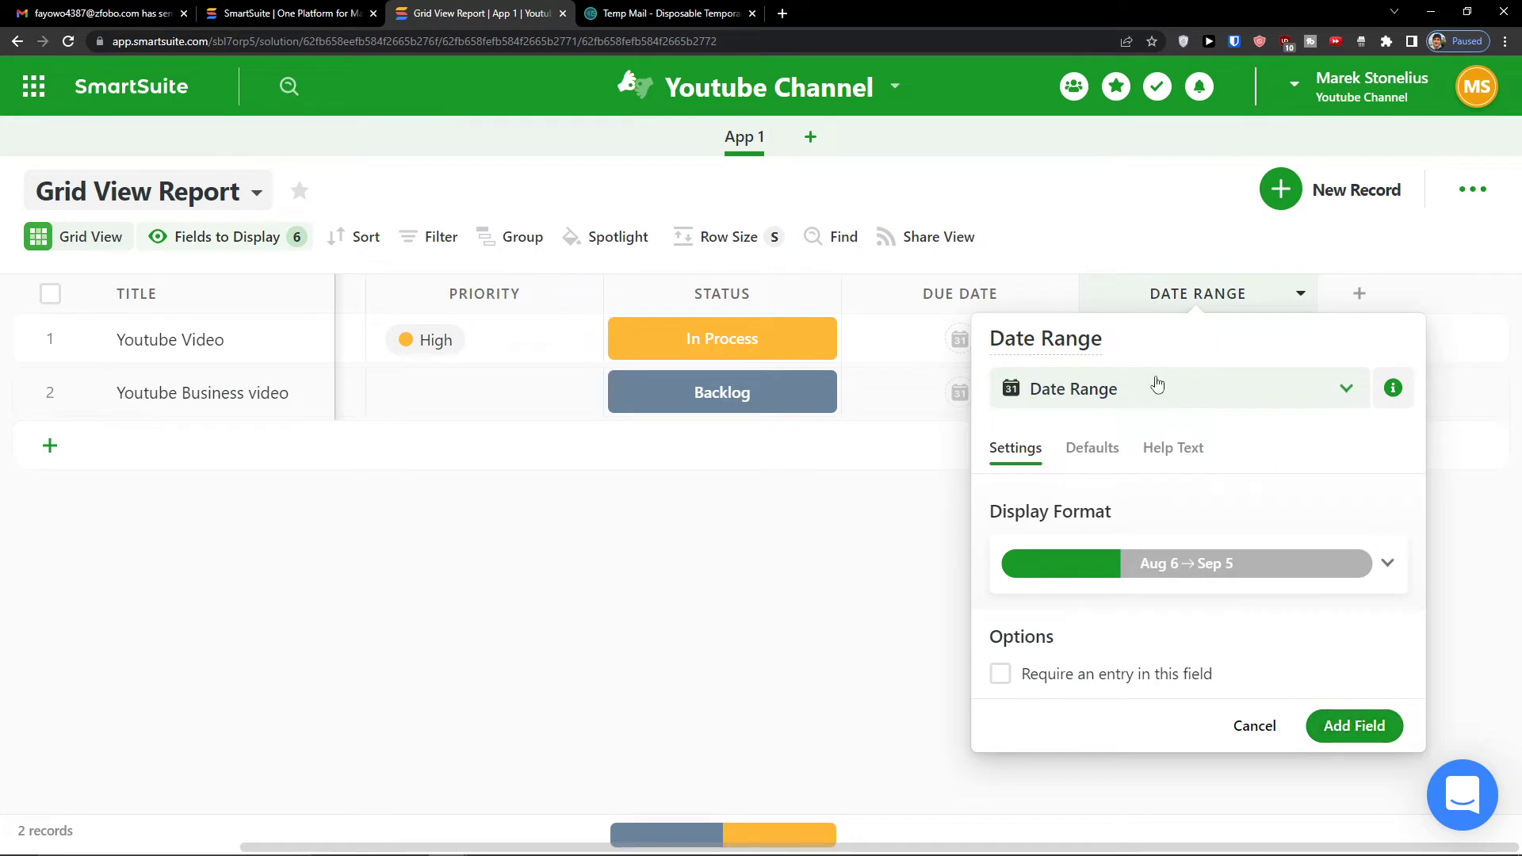
click(1155, 401)
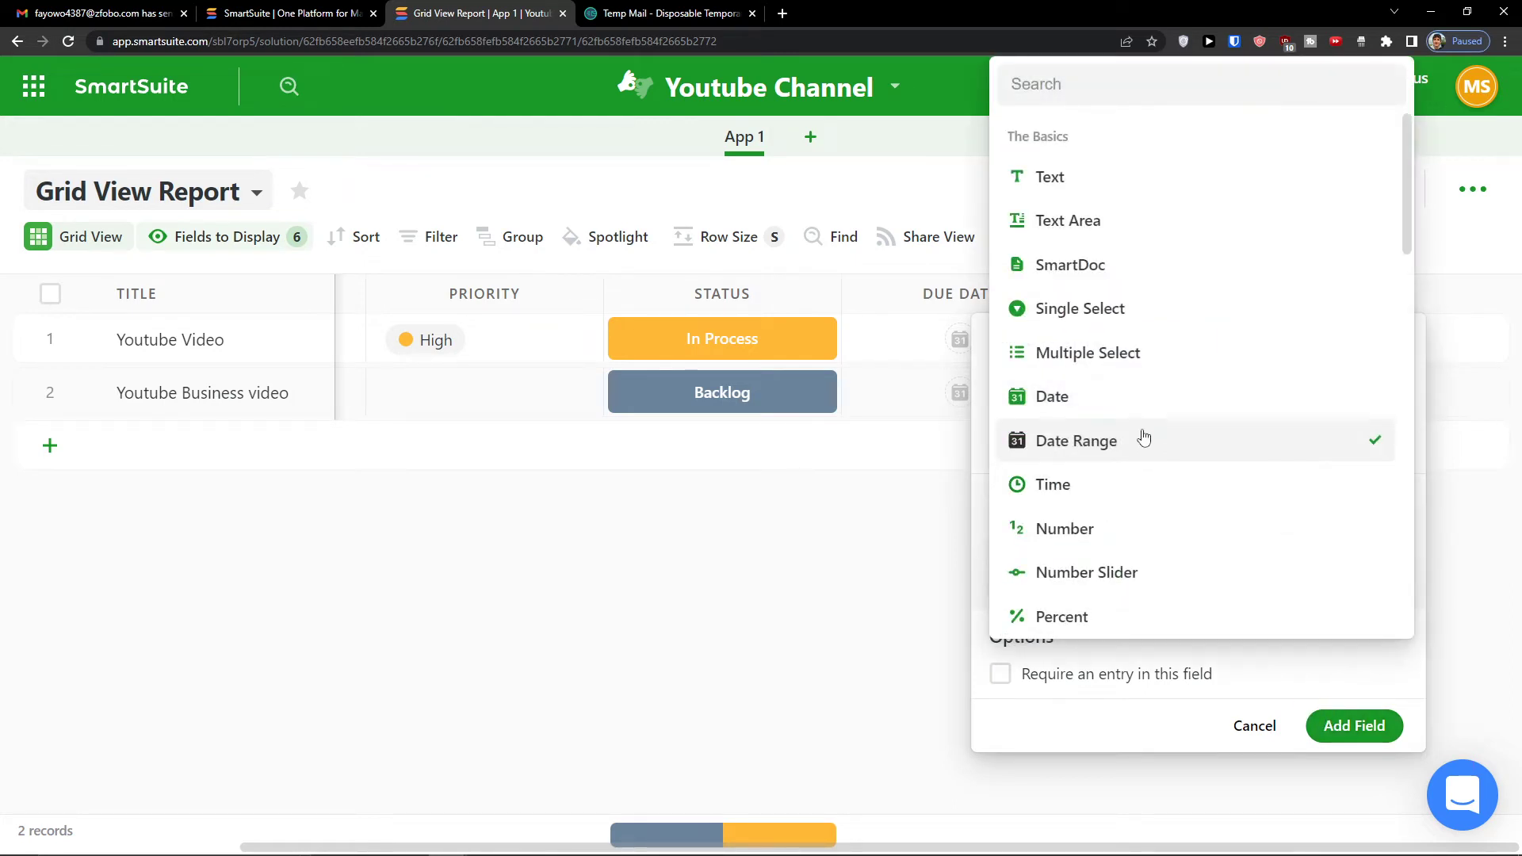
click(1142, 437)
click(1352, 726)
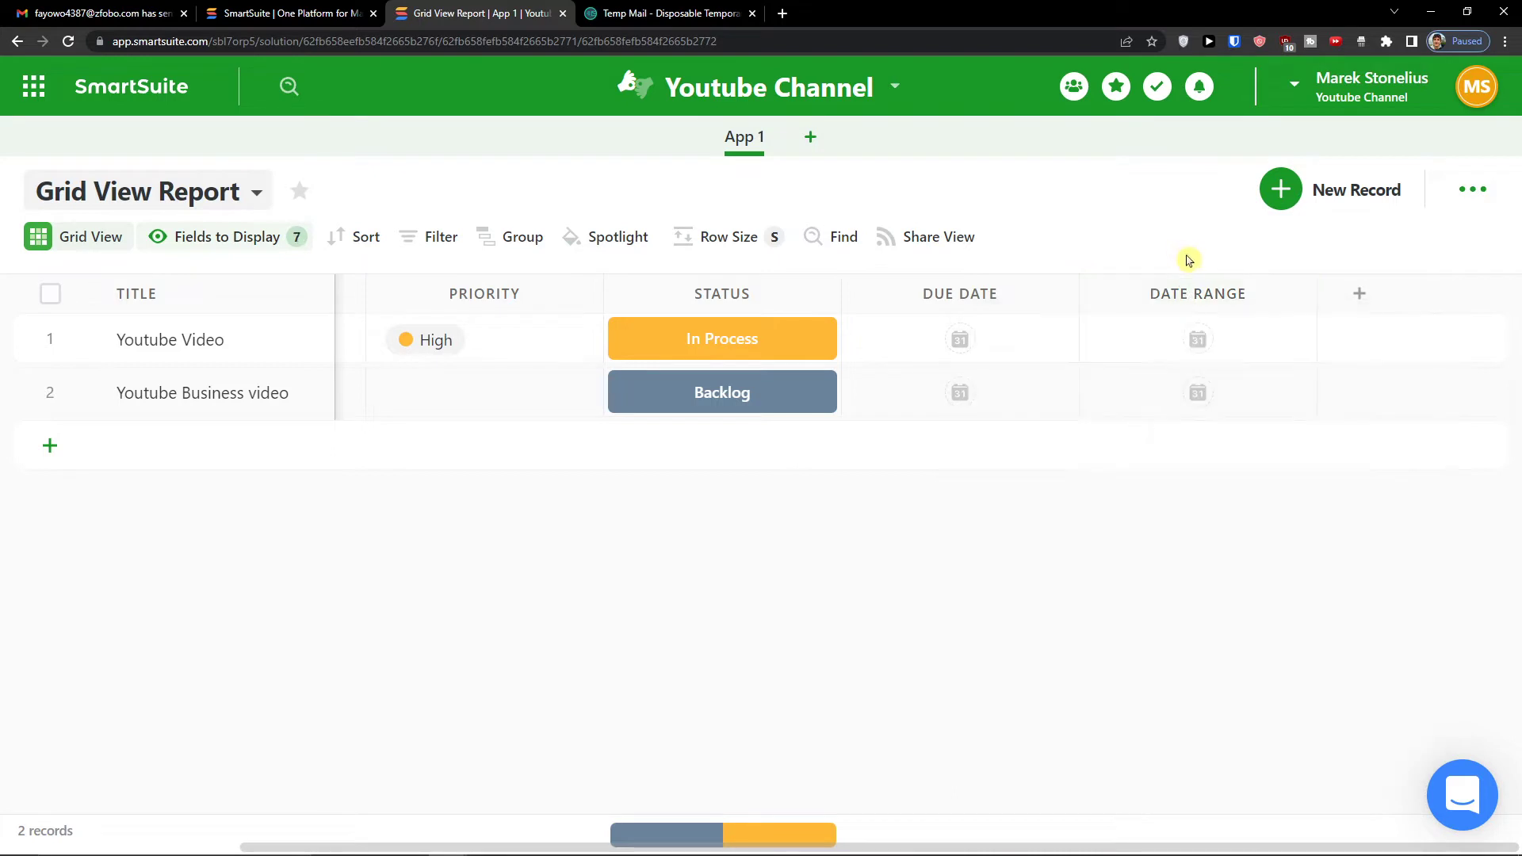
Step: Set Youtube Video's Date Range to Aug 9 → Aug 16
click(1201, 352)
click(1199, 352)
click(1199, 370)
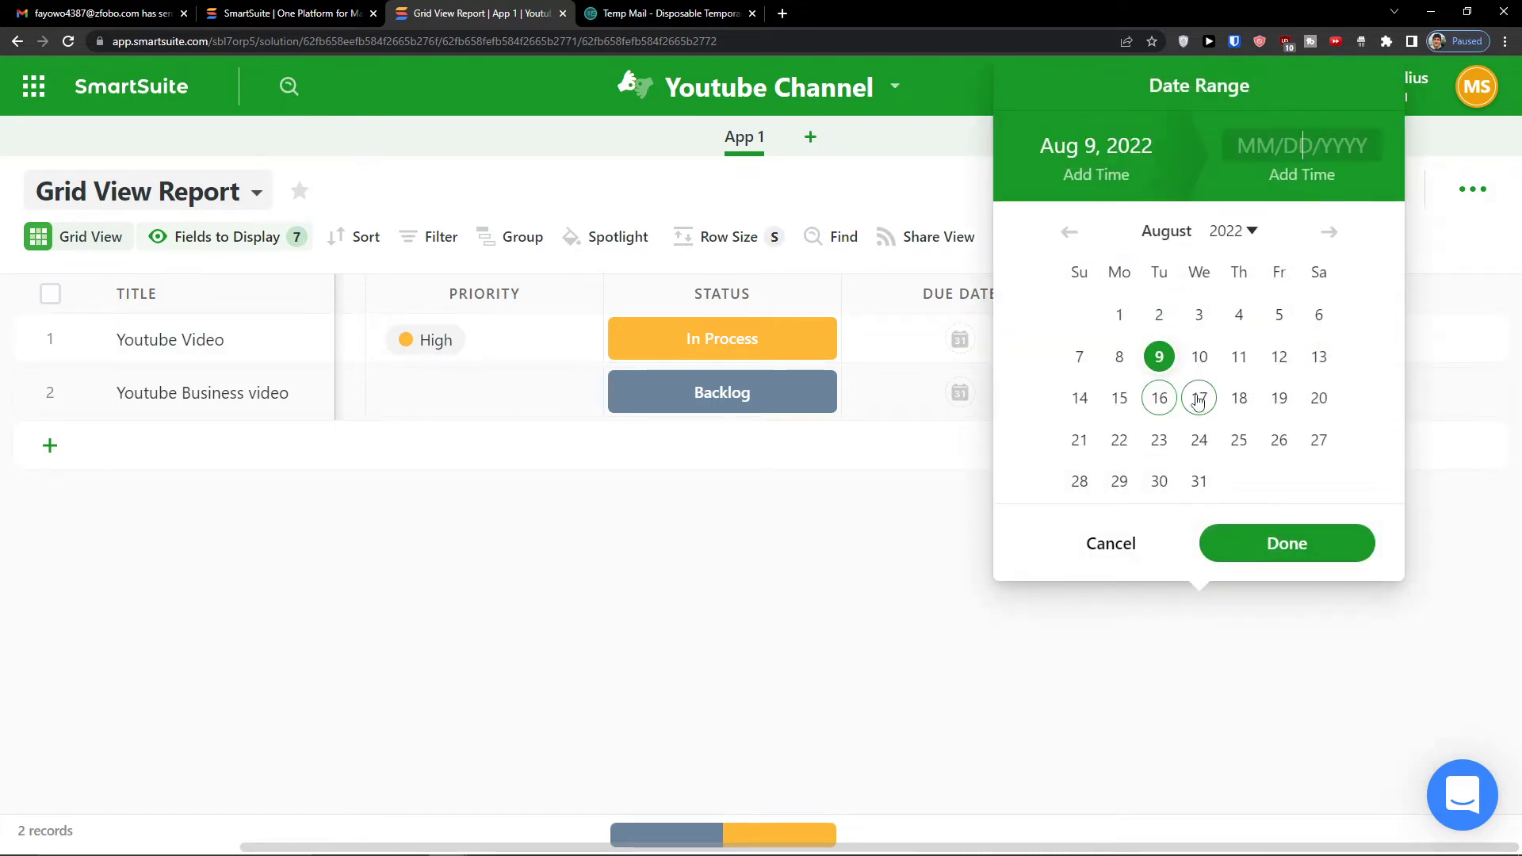
click(1178, 399)
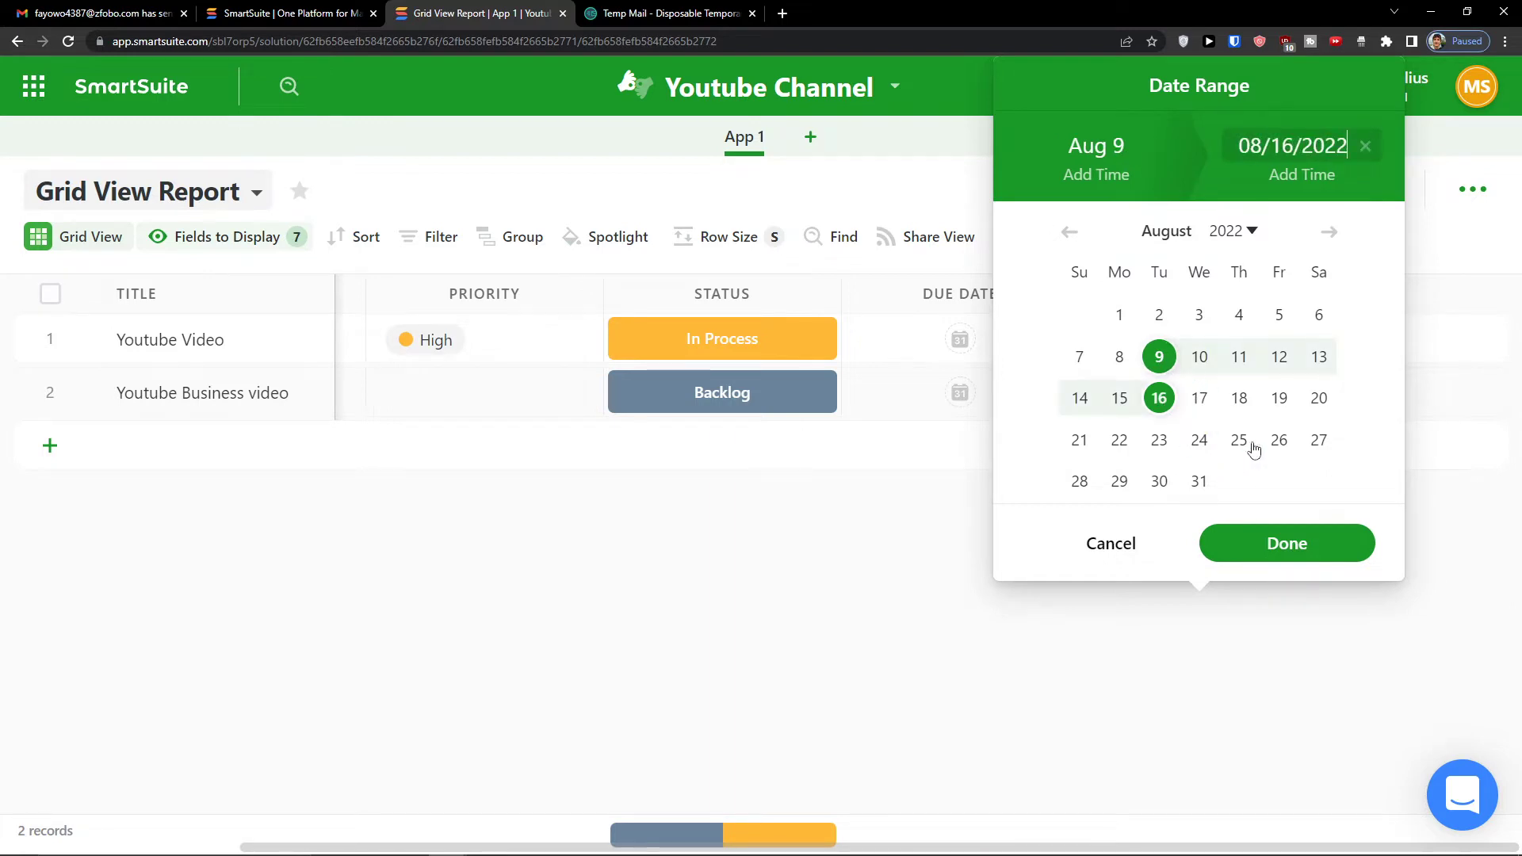
click(1308, 536)
Step: Set Youtube Video's Due Date to Aug 17
click(962, 347)
click(967, 341)
click(961, 398)
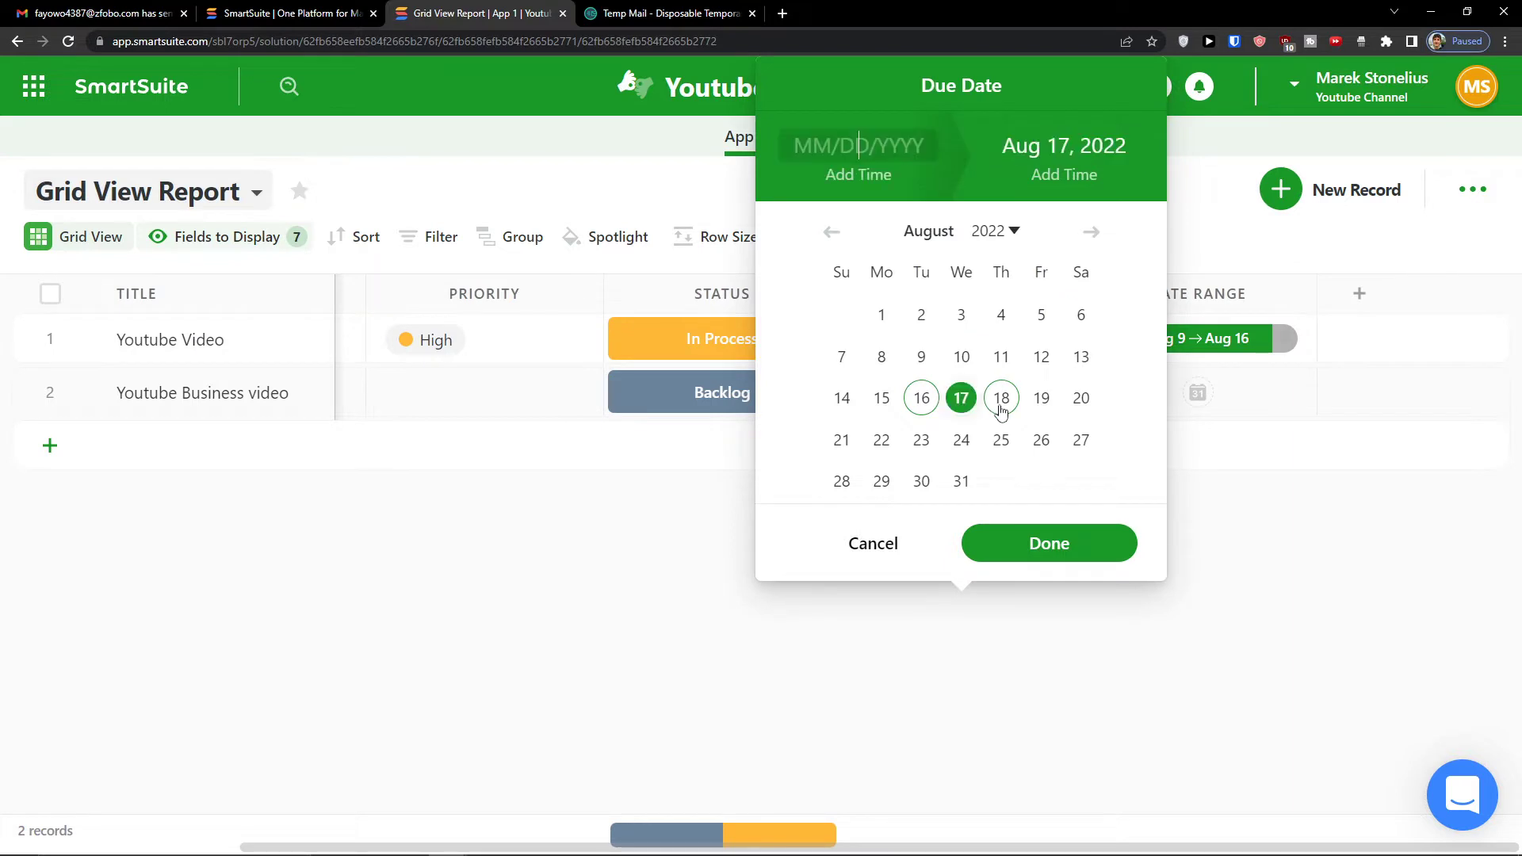
click(1051, 543)
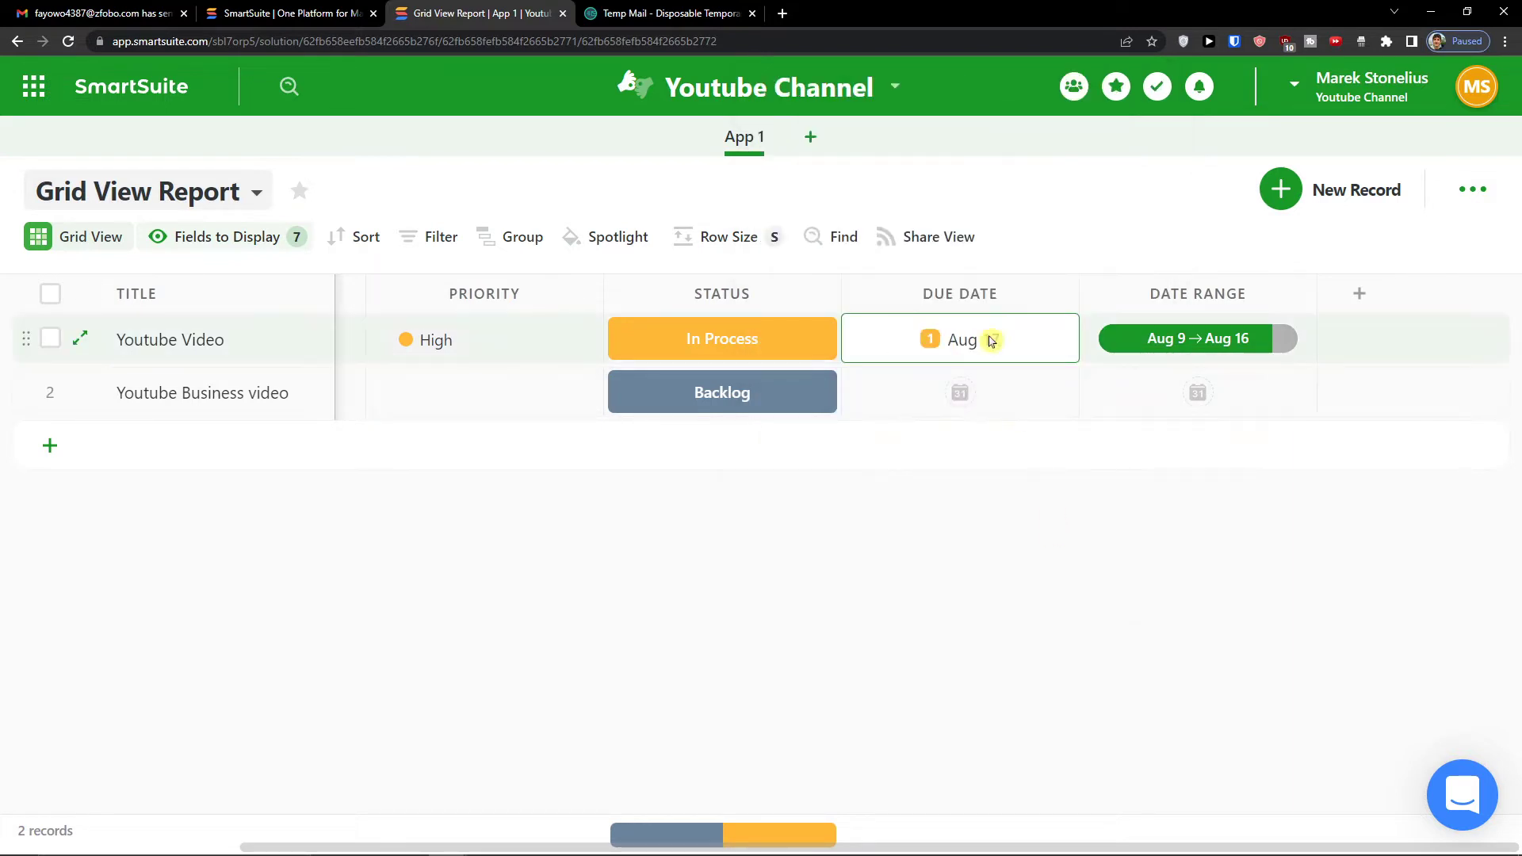
Step: Start a new Currency field and rename it Expenses
click(1368, 313)
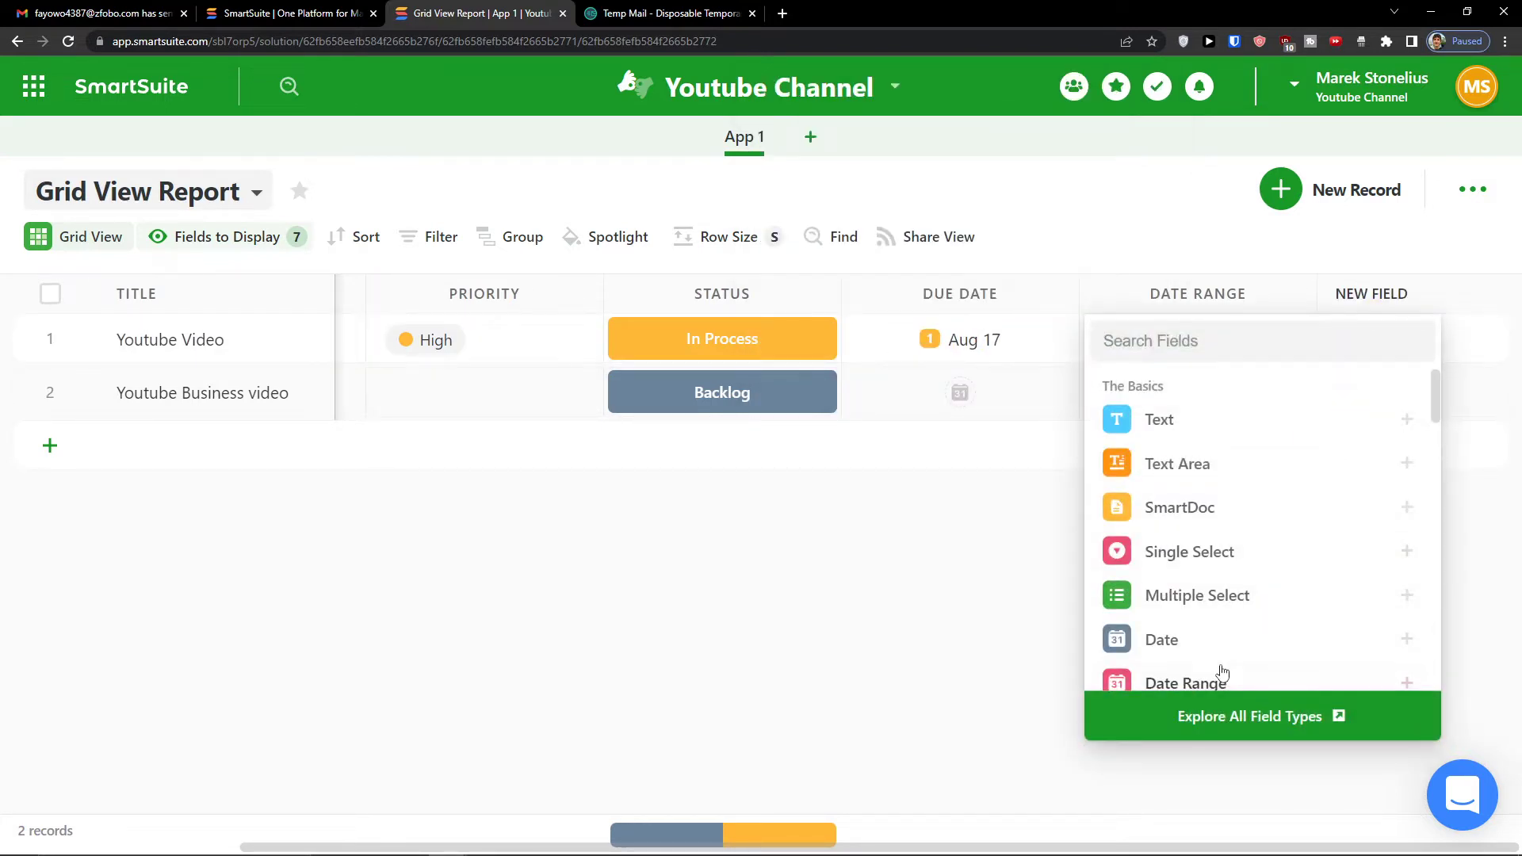
click(1243, 716)
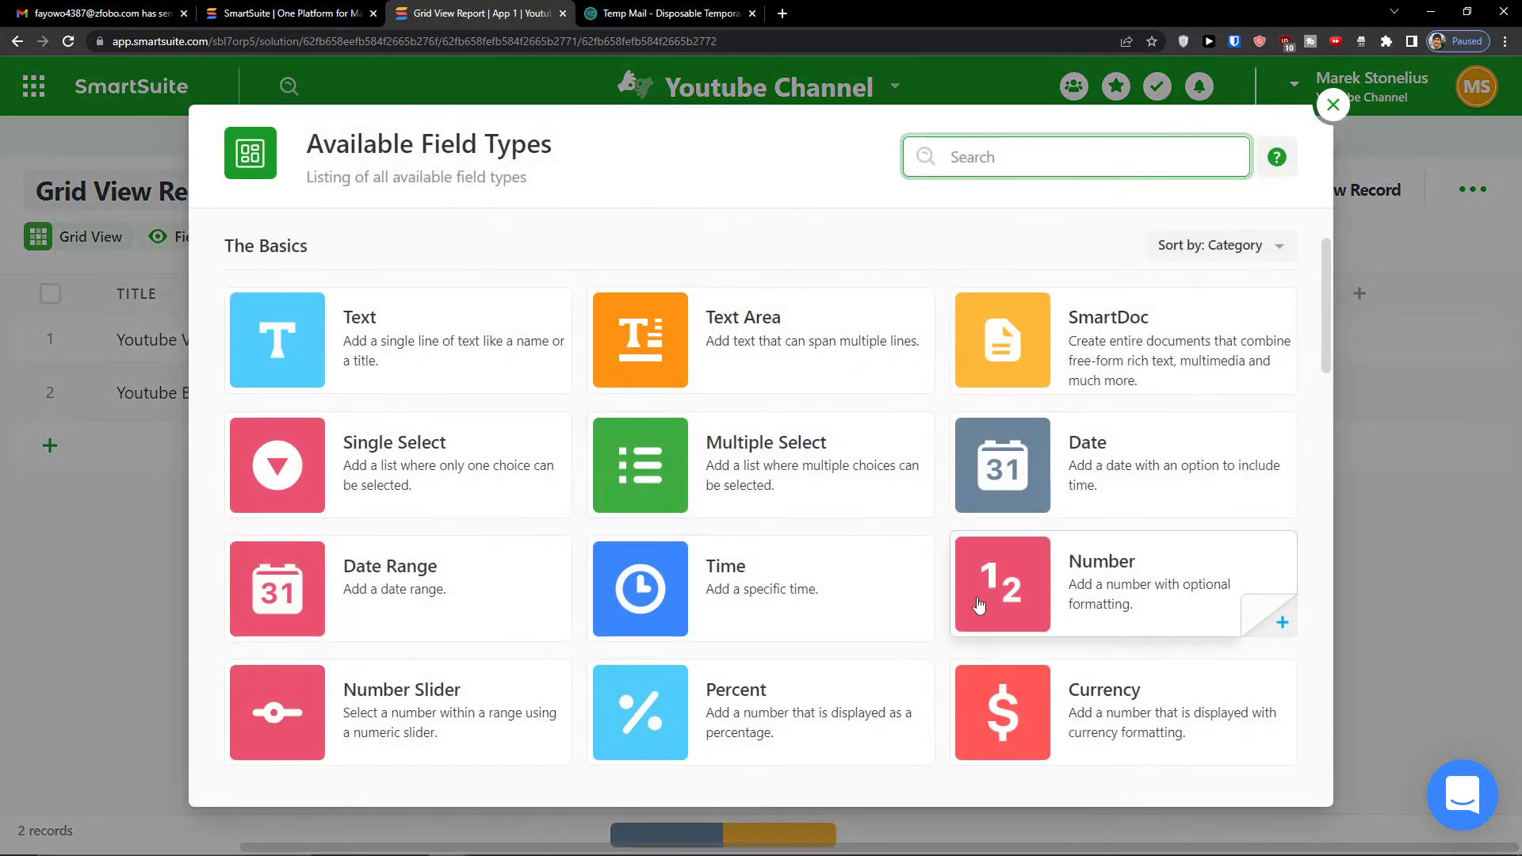
scroll(1022, 602, down, 4)
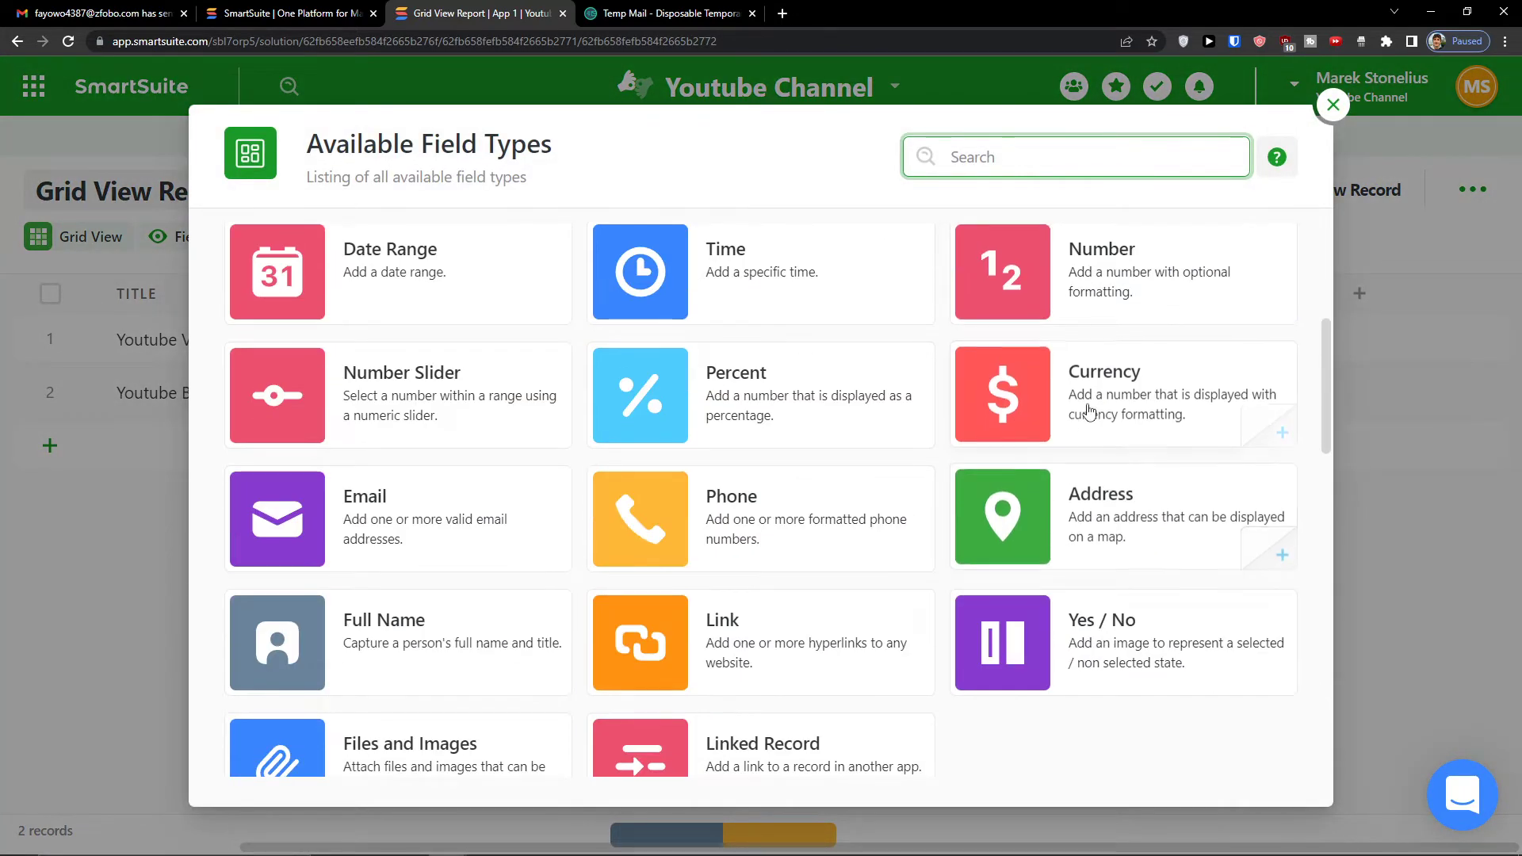
click(1087, 416)
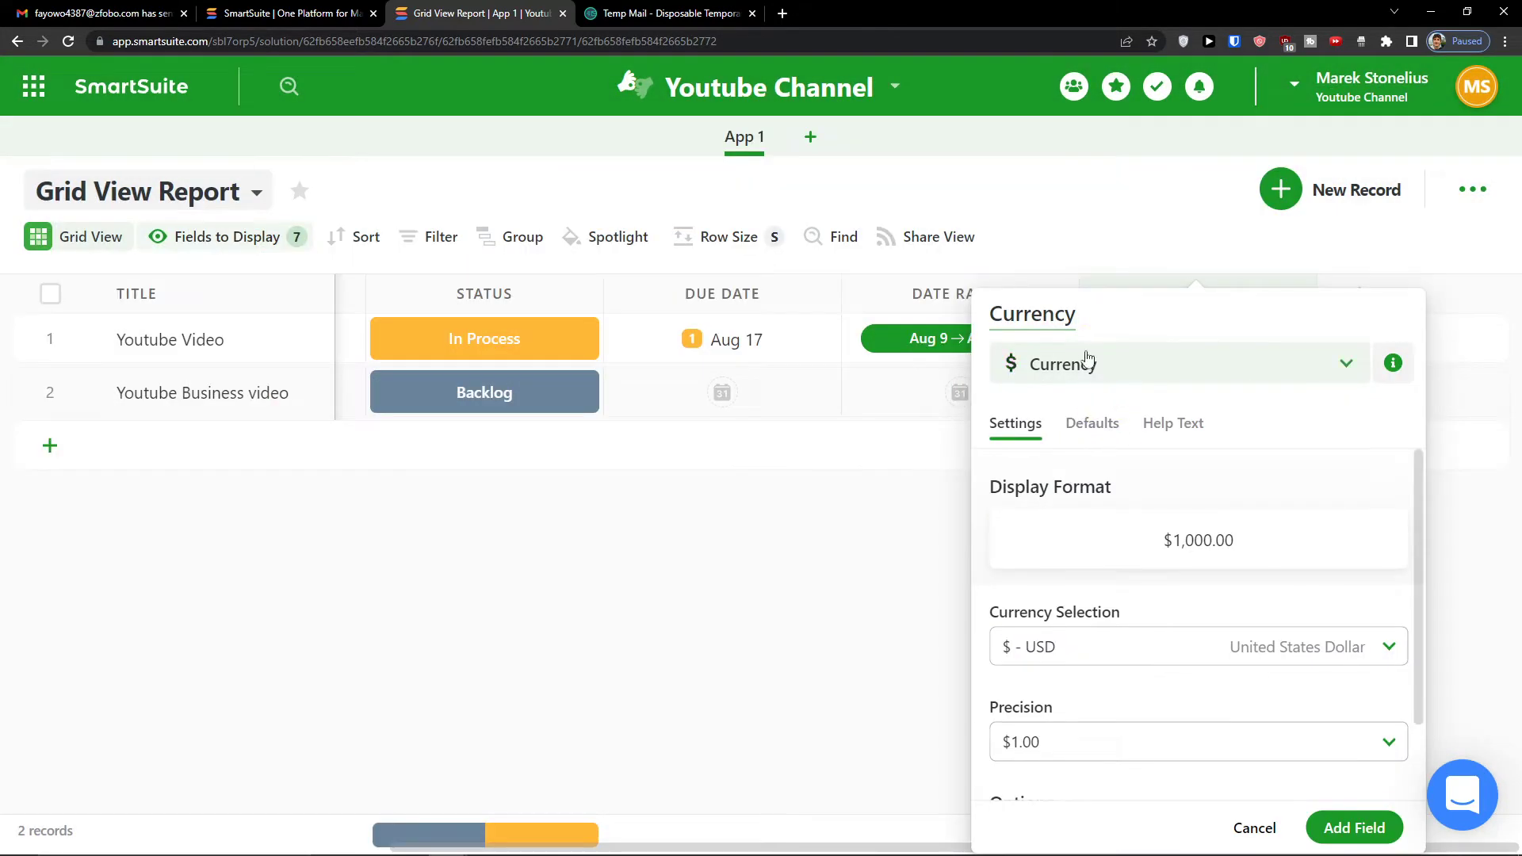
double_click(1080, 328)
text(Expenses)
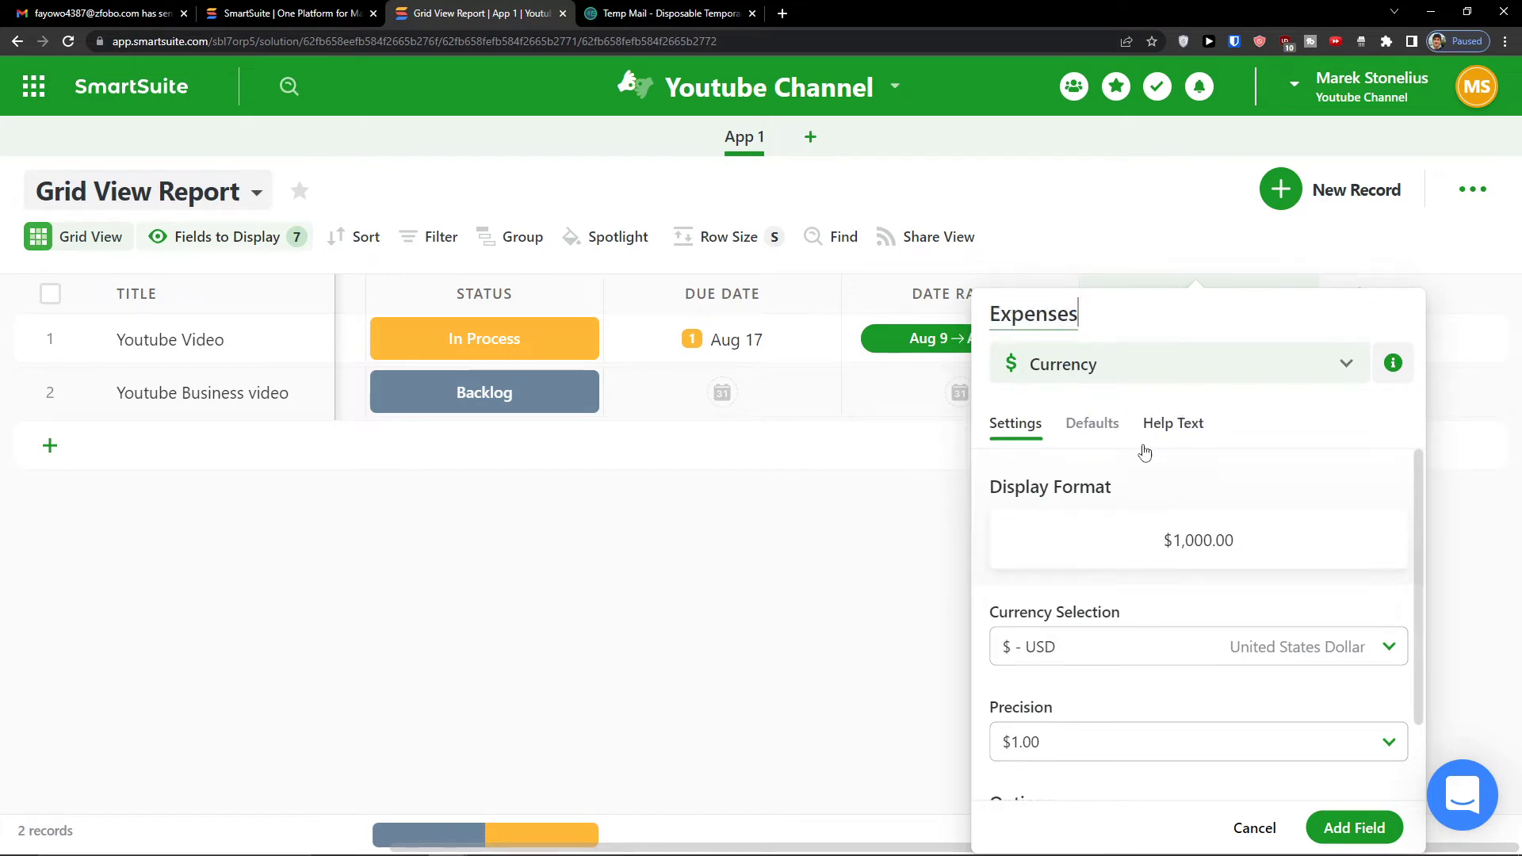
click(1141, 540)
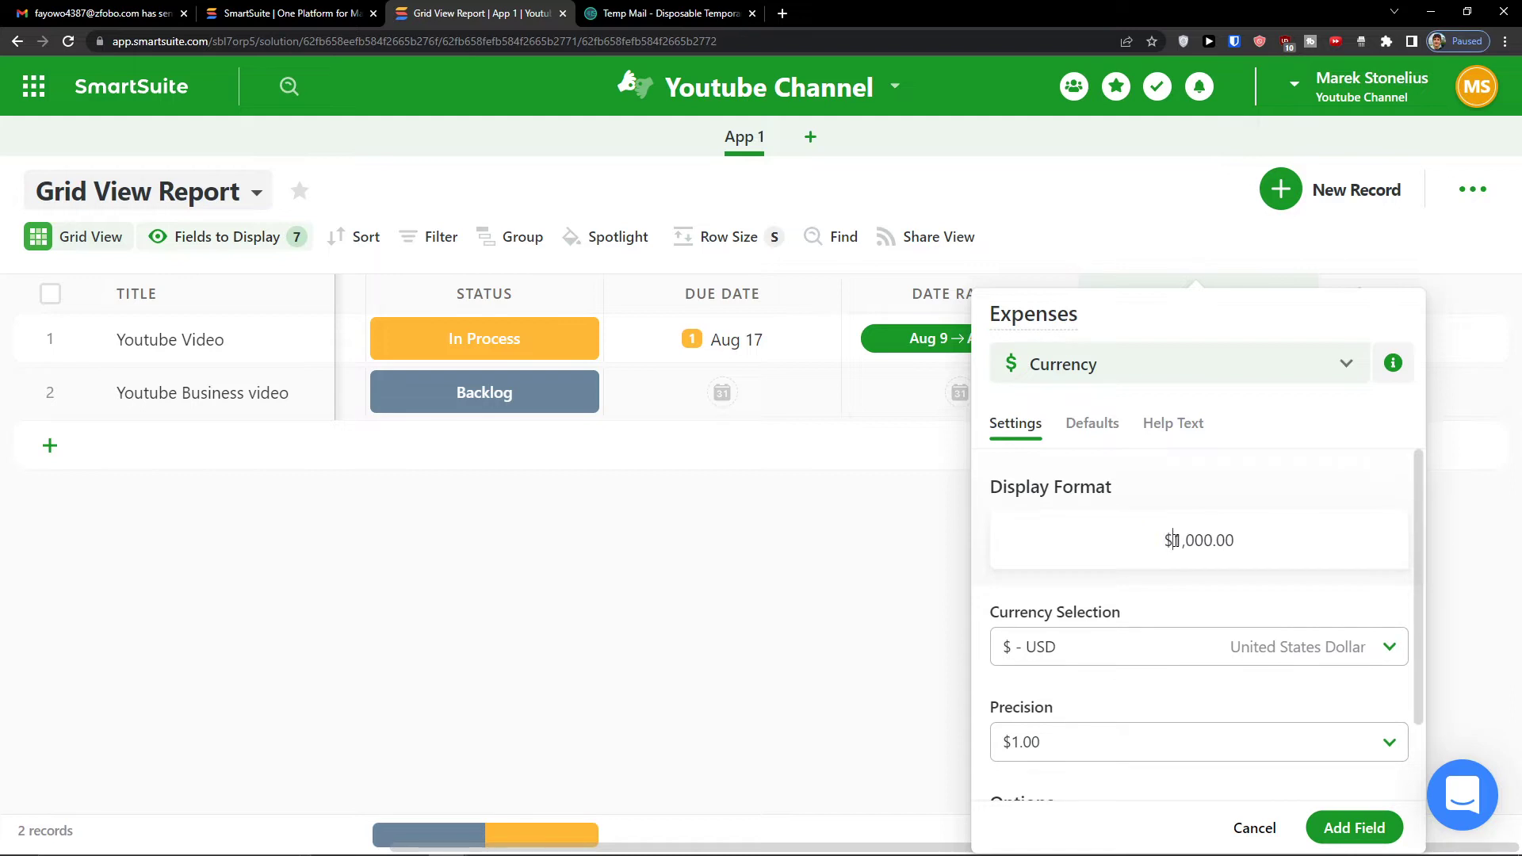
Step: Set the Expenses field's currency to EUR with €1.00 precision and save it
click(1137, 652)
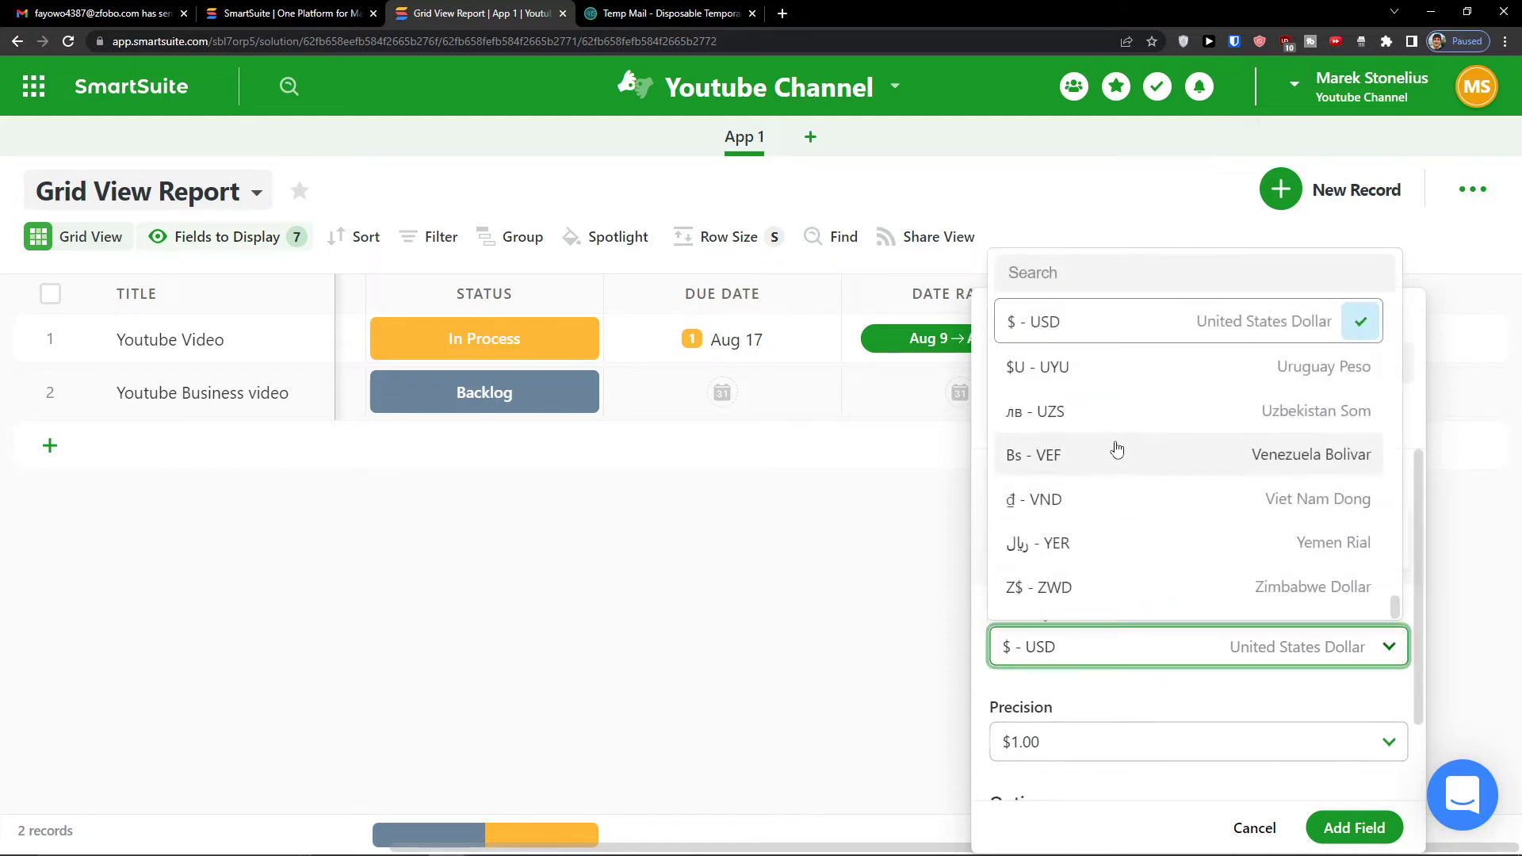
scroll(1116, 449, up, 10)
text(eur)
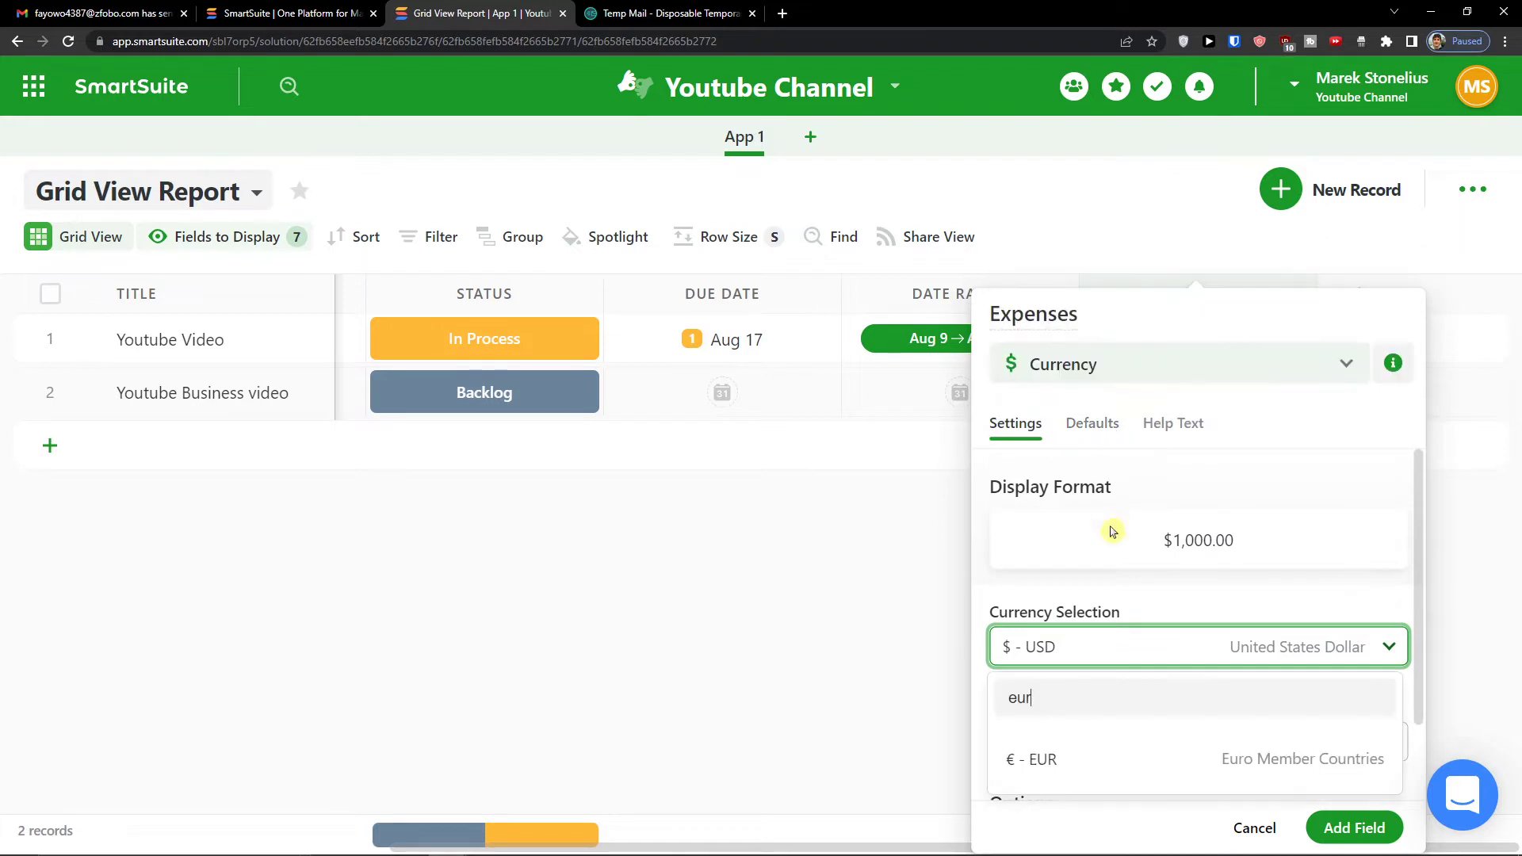
click(1074, 761)
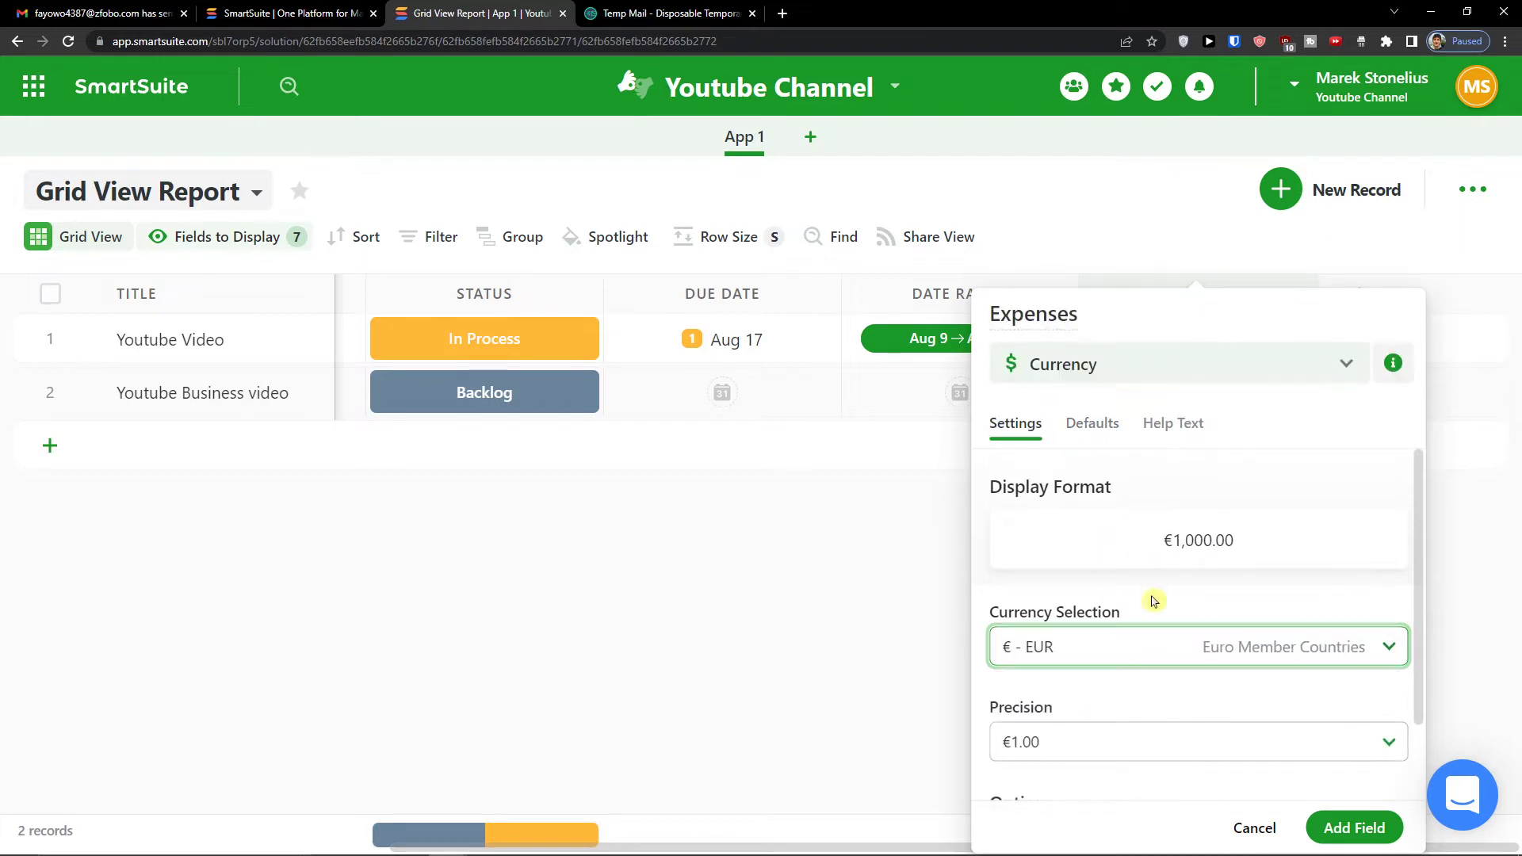
scroll(1153, 602, down, 2)
click(1126, 646)
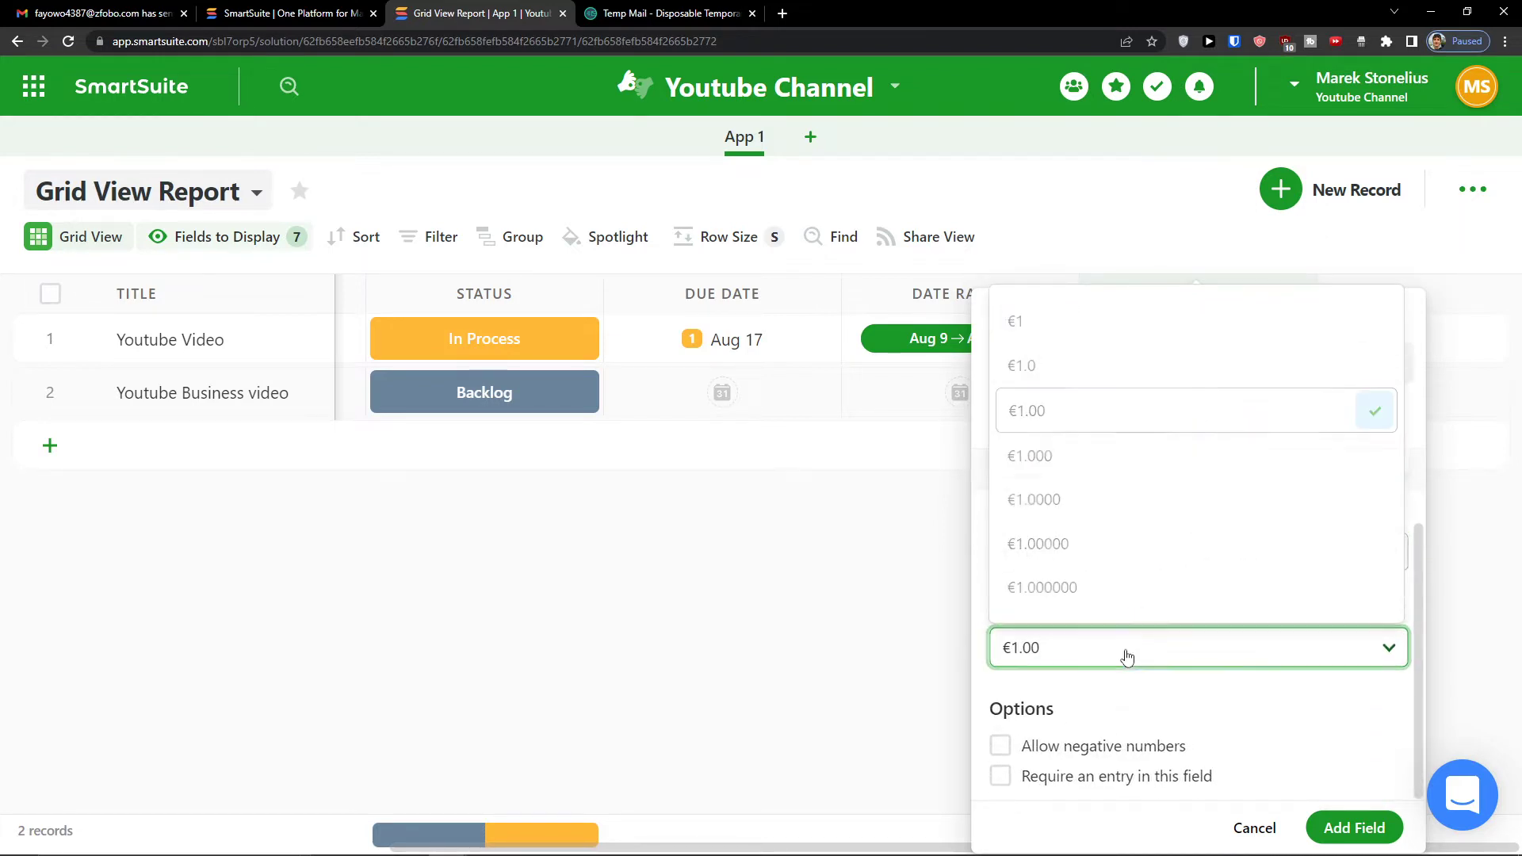
click(1126, 653)
scroll(1141, 699, up, 2)
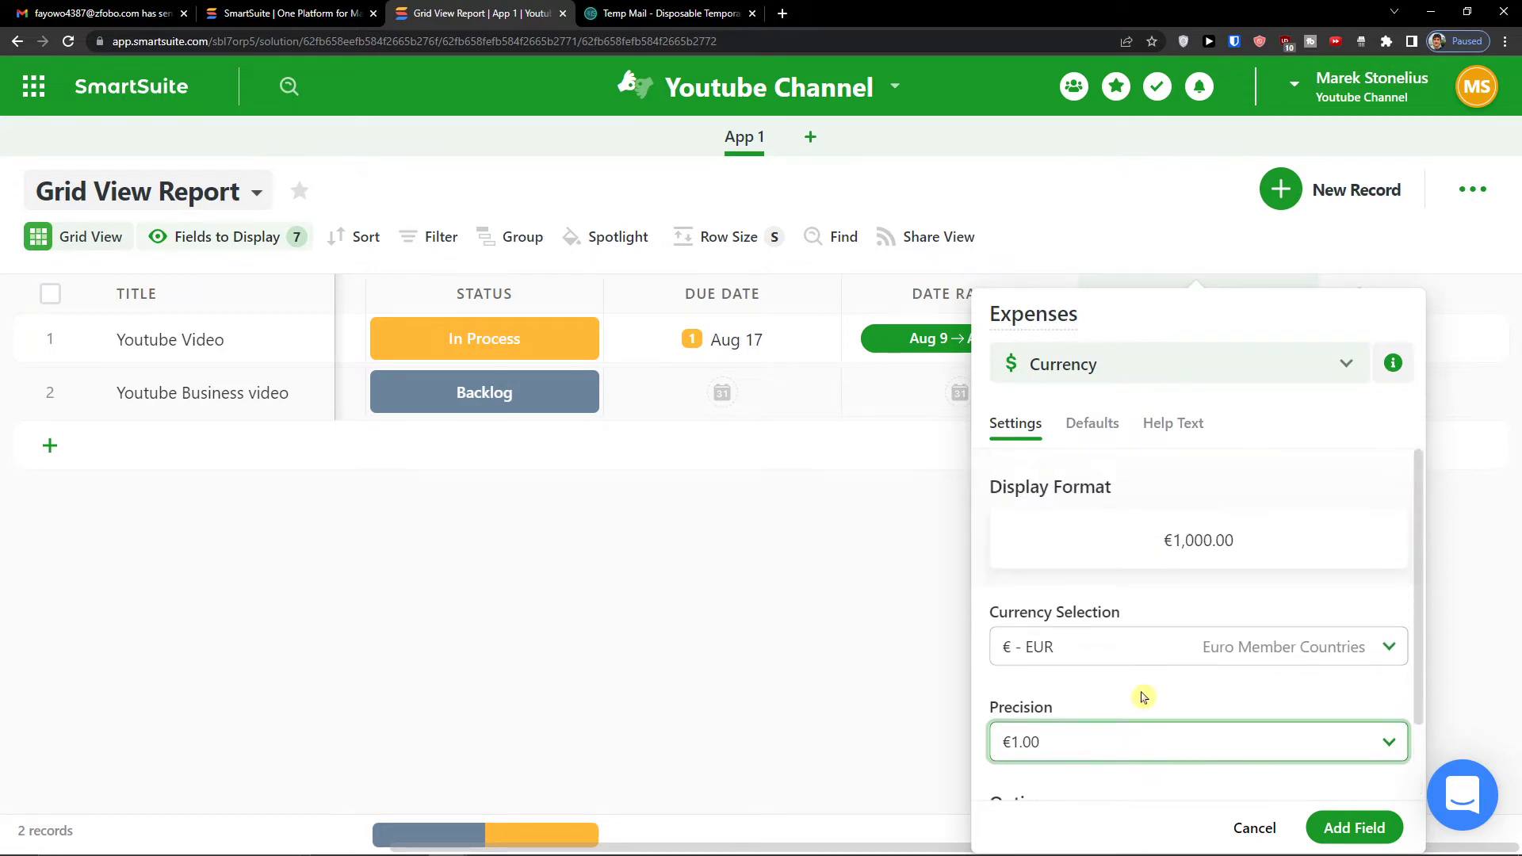
click(1080, 434)
click(1016, 423)
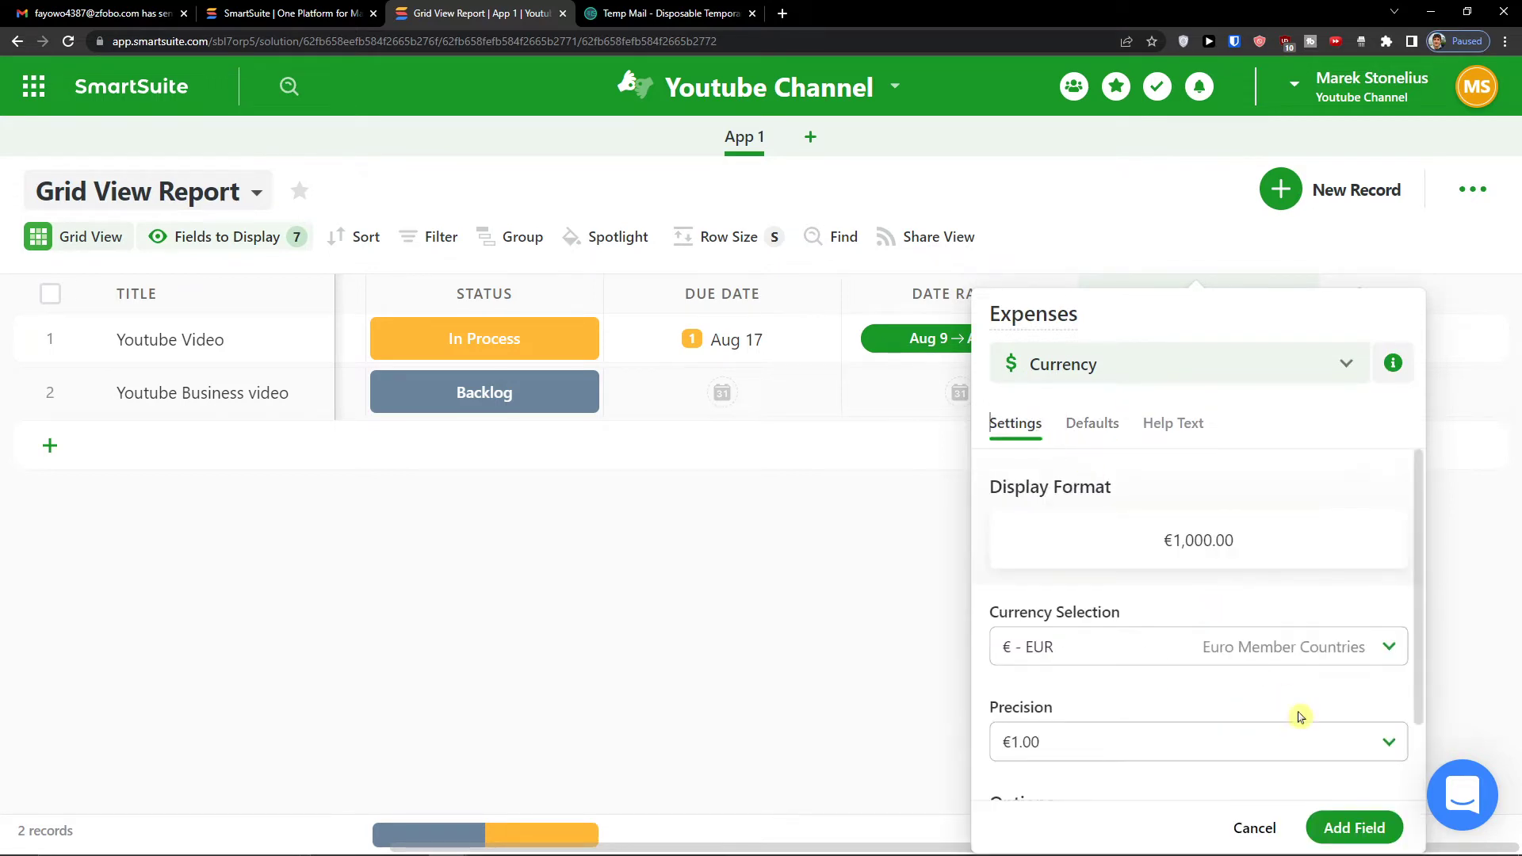
click(1352, 827)
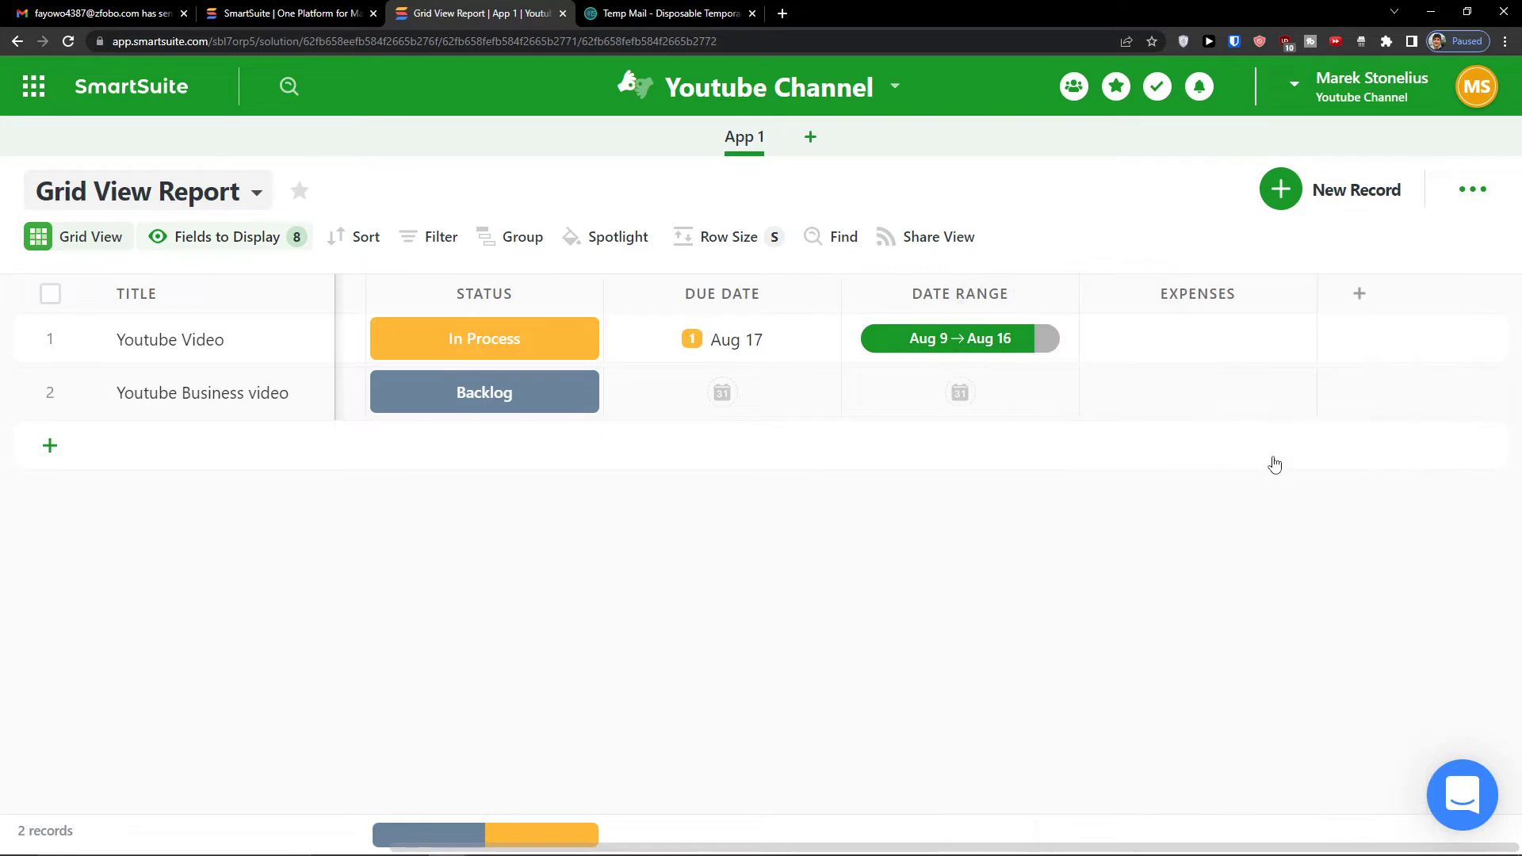
Step: Enter expenses of 1,000 for Youtube Video and 500 for Youtube Business video, deleting the blank row
click(1226, 336)
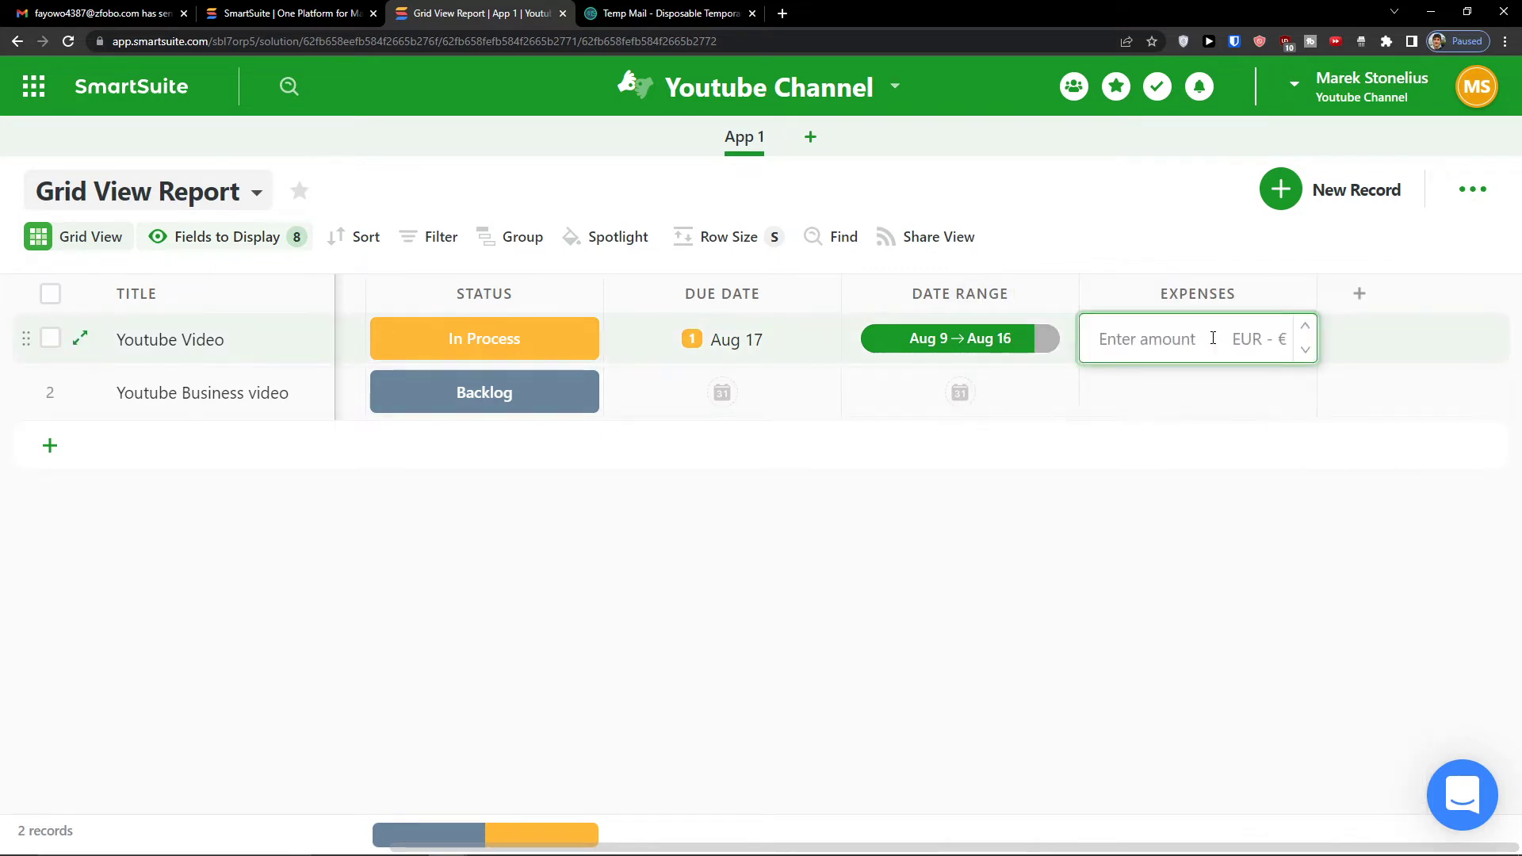
text(1,000)
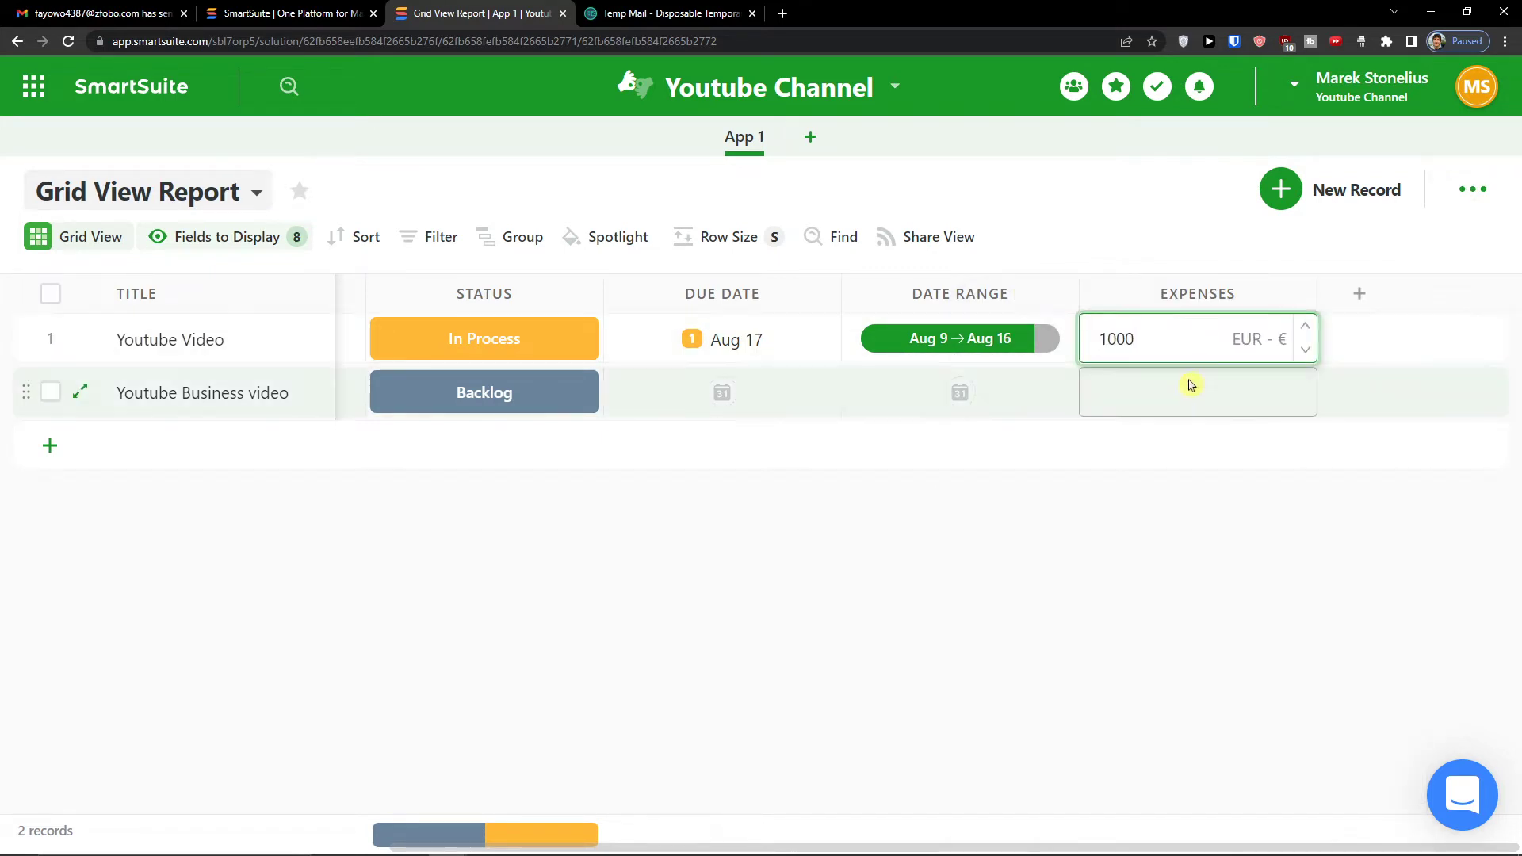
click(1187, 393)
click(1185, 393)
text(500)
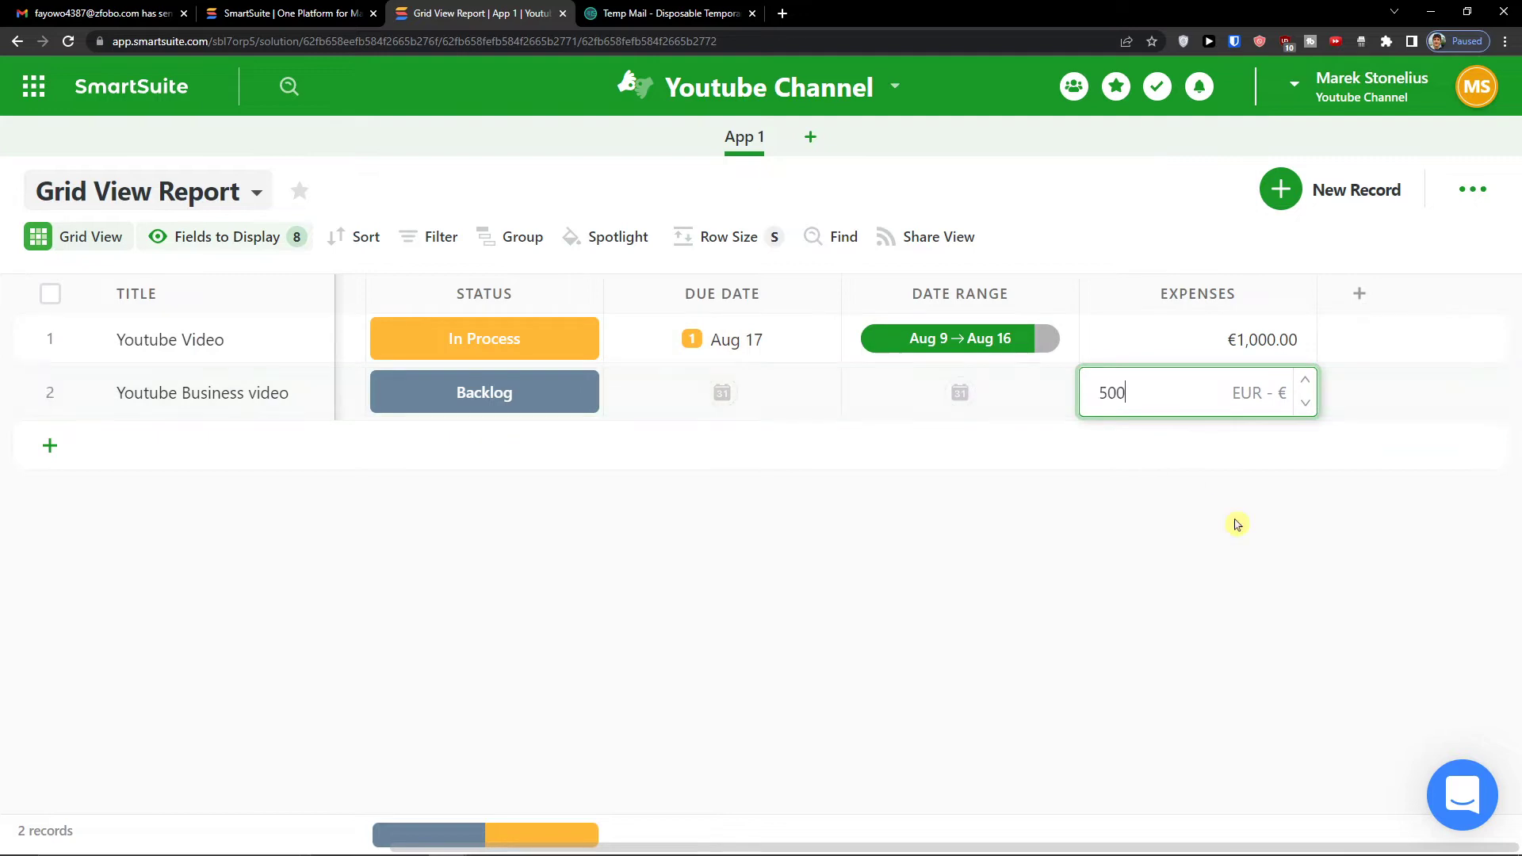
click(1219, 460)
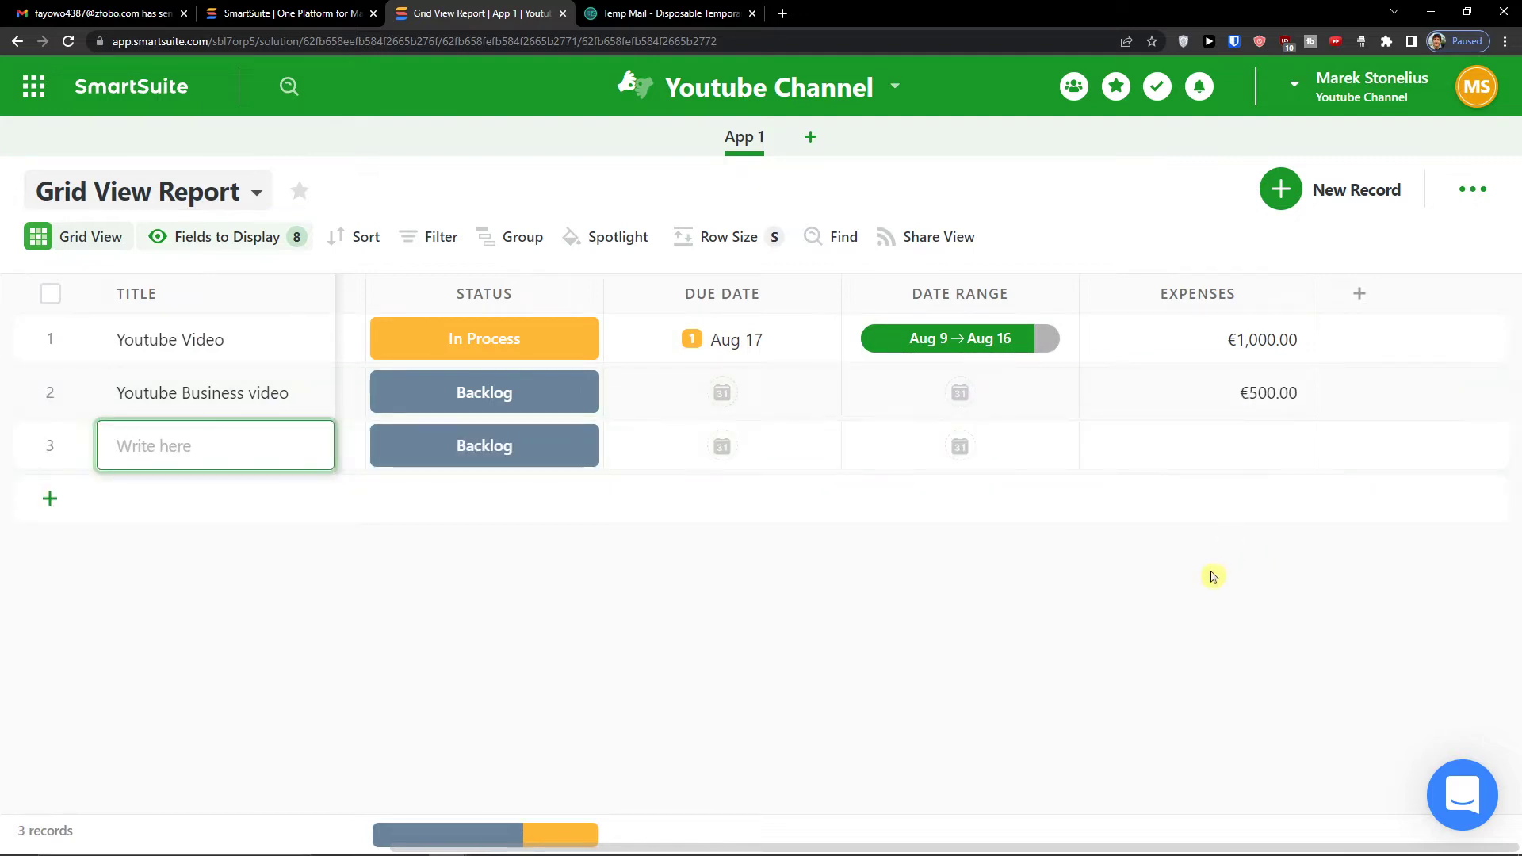
click(315, 447)
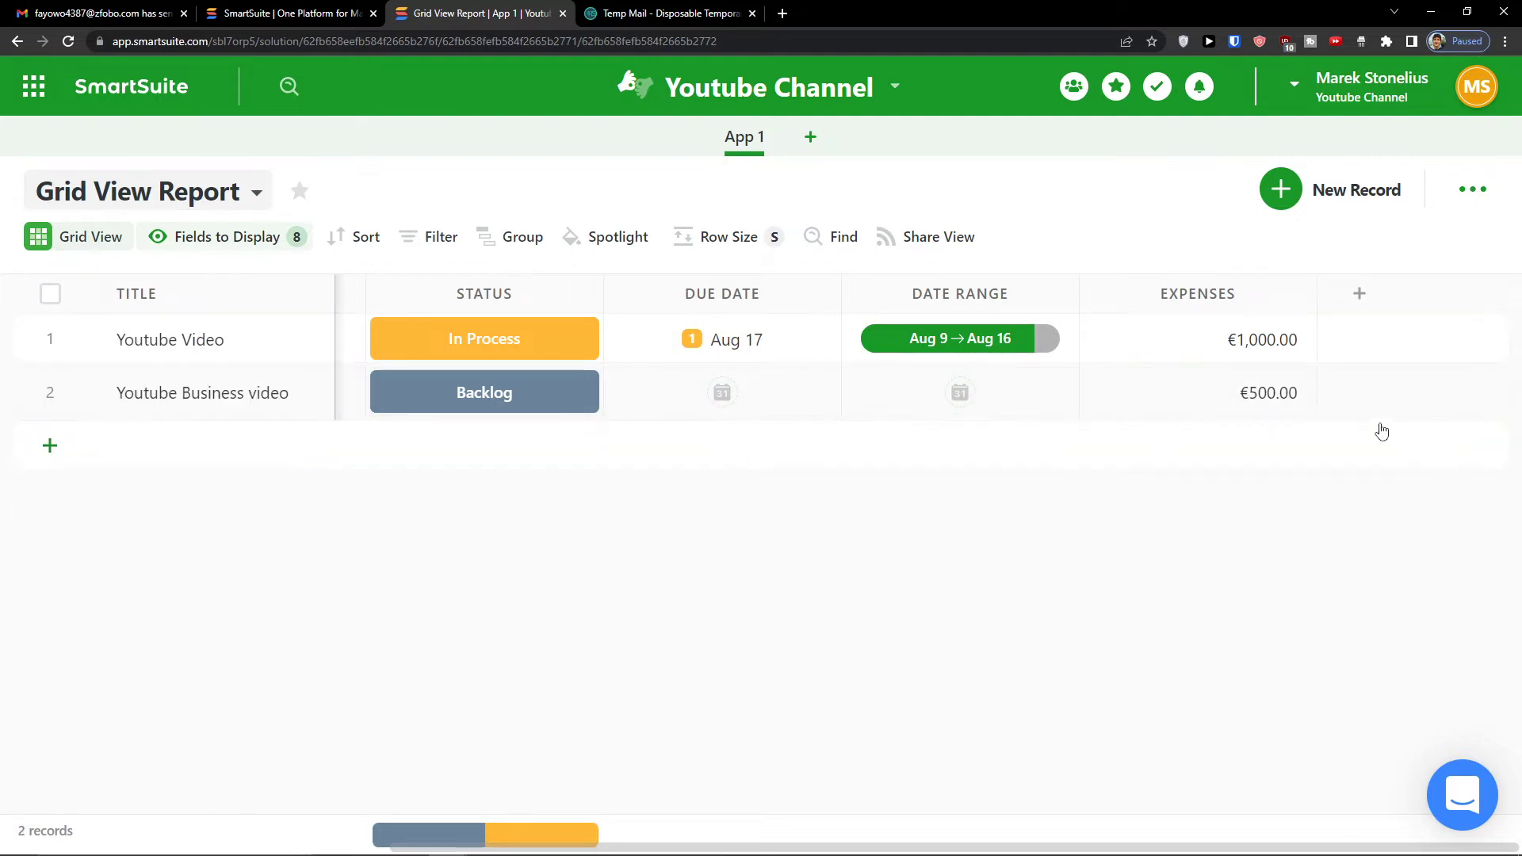
click(1357, 295)
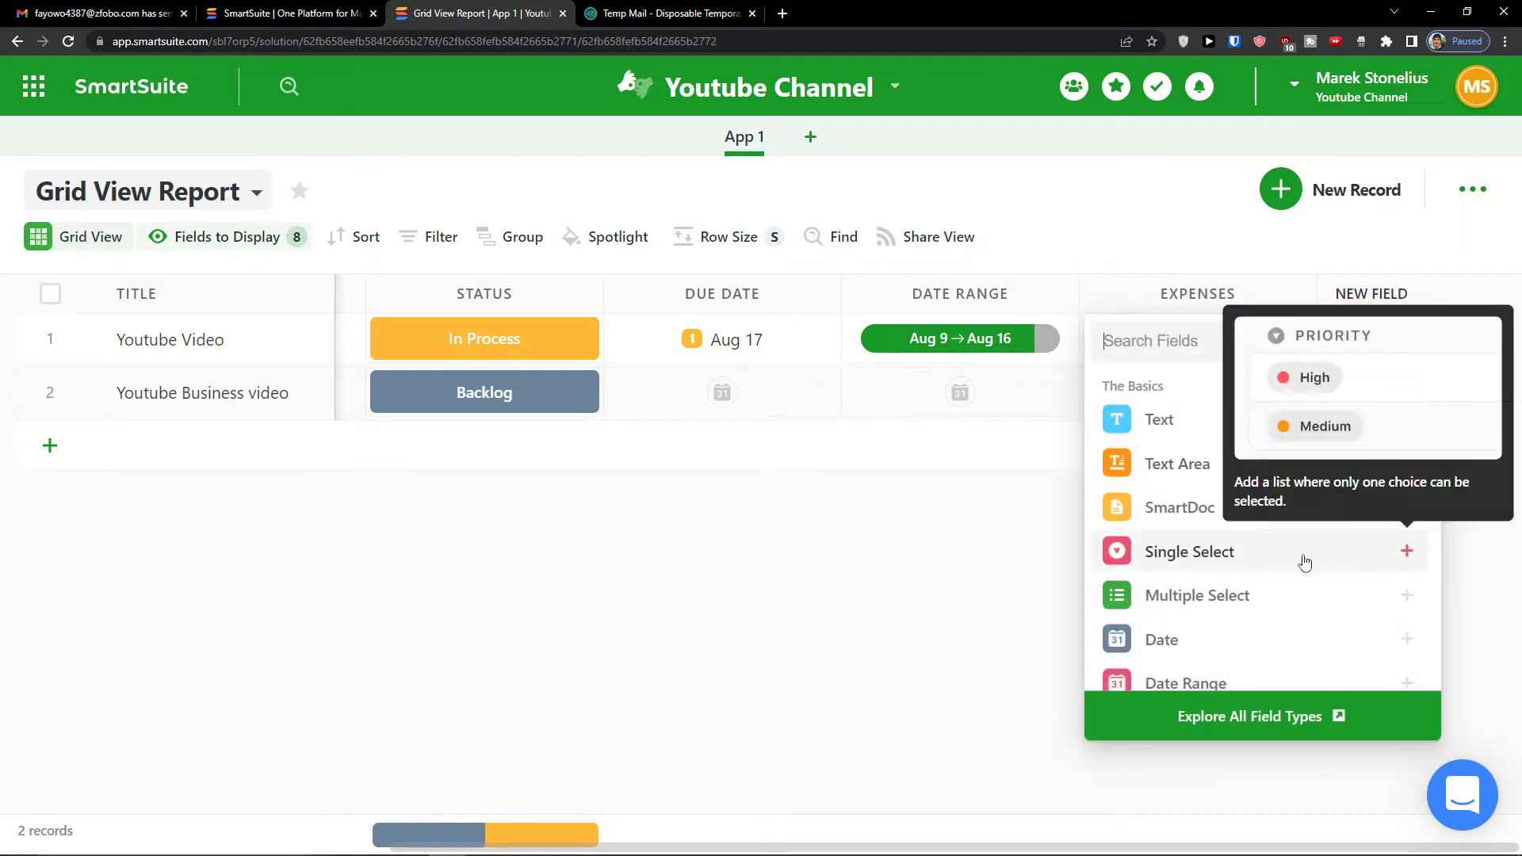
Step: Add an Address field from the catalogue, keeping Include Map Display on
click(1246, 712)
scroll(1189, 610, down, 5)
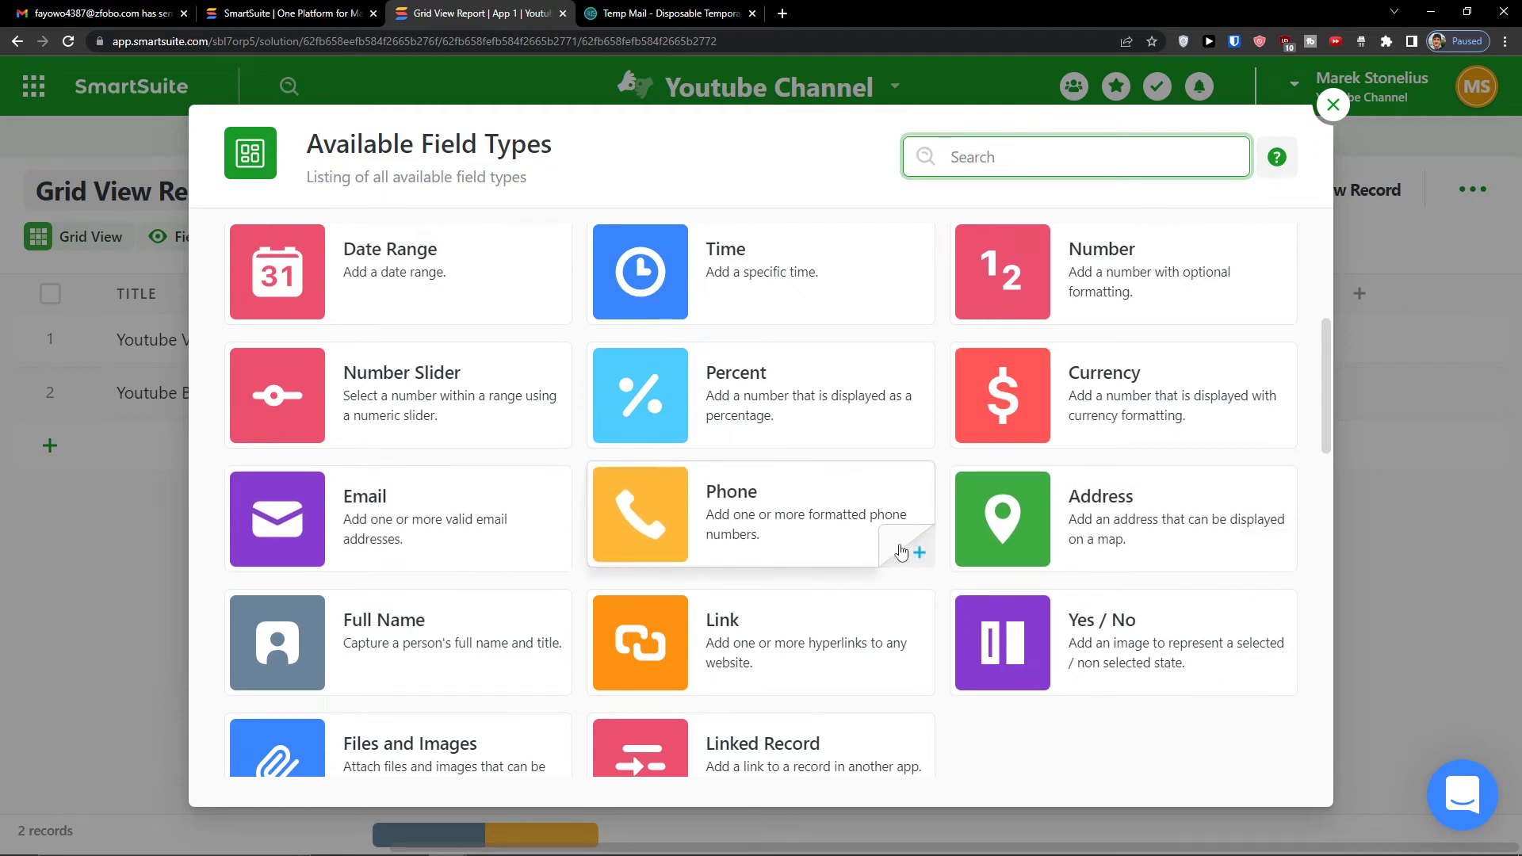
click(992, 497)
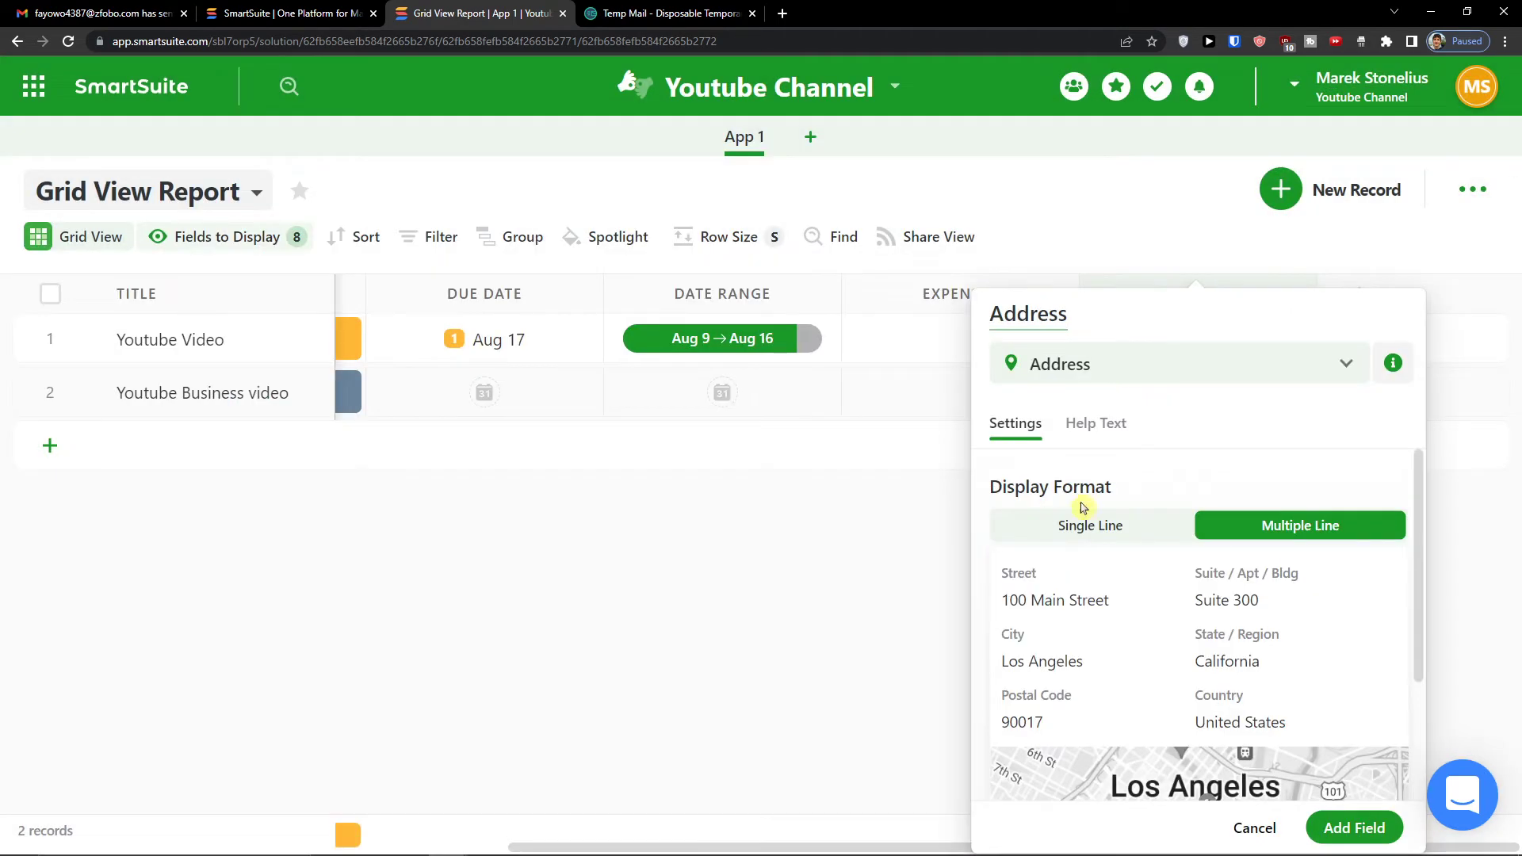
scroll(1179, 464, down, 2)
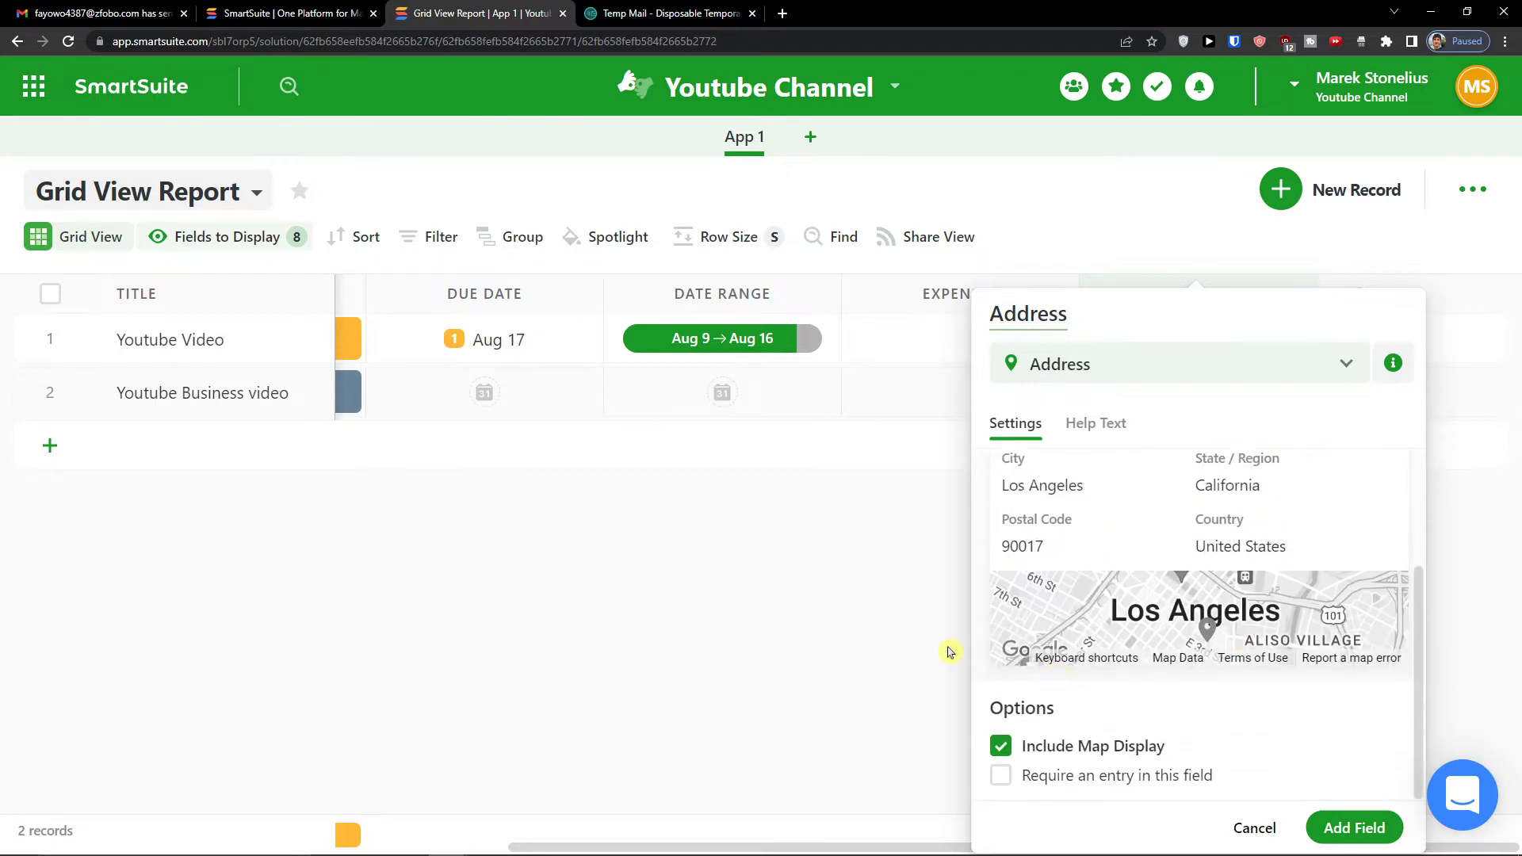
scroll(1001, 745, up, 2)
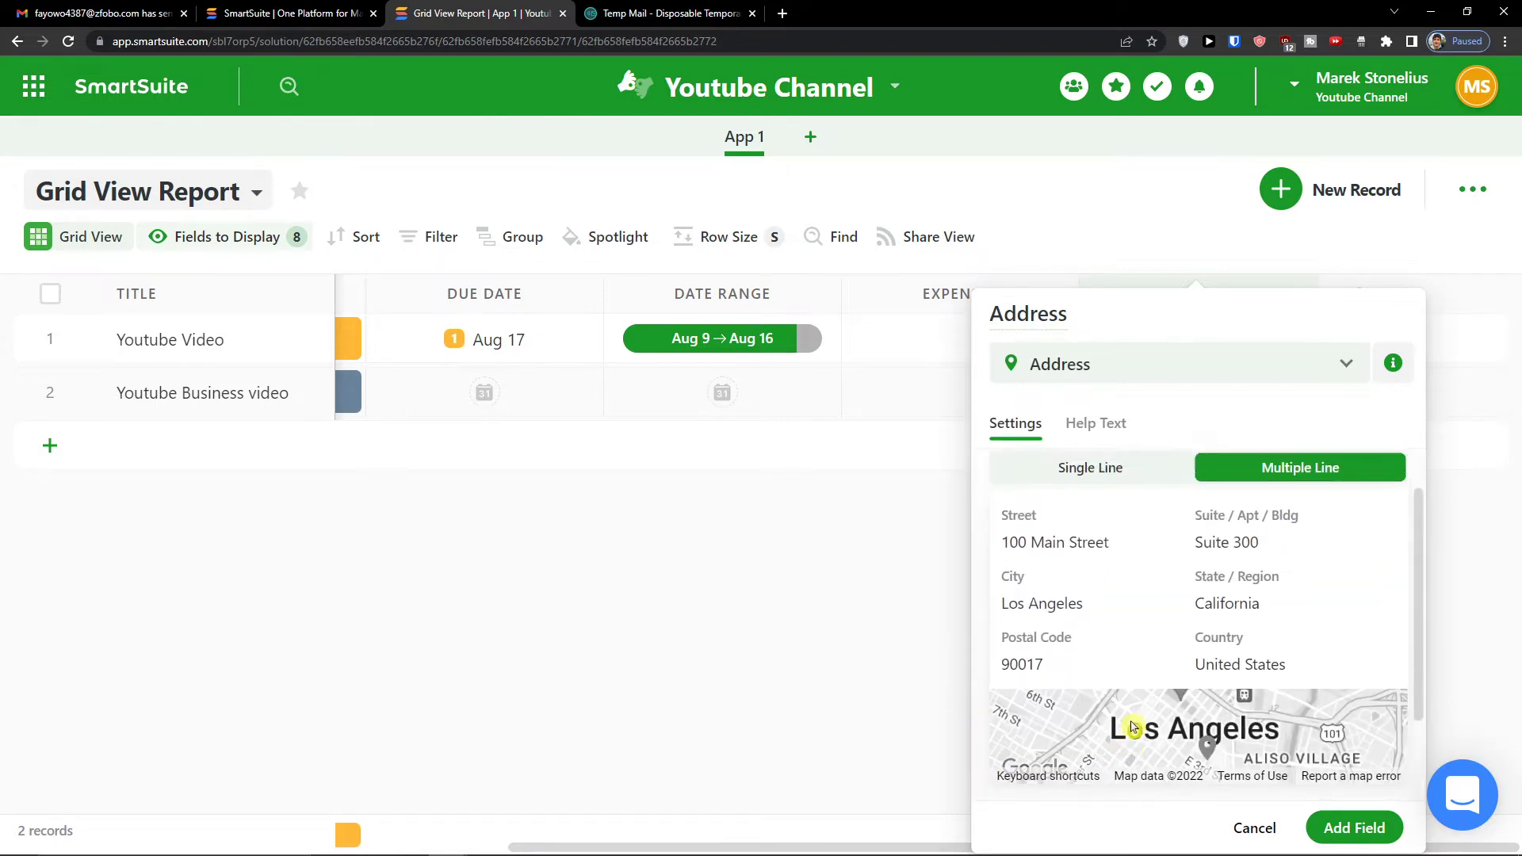
click(1347, 829)
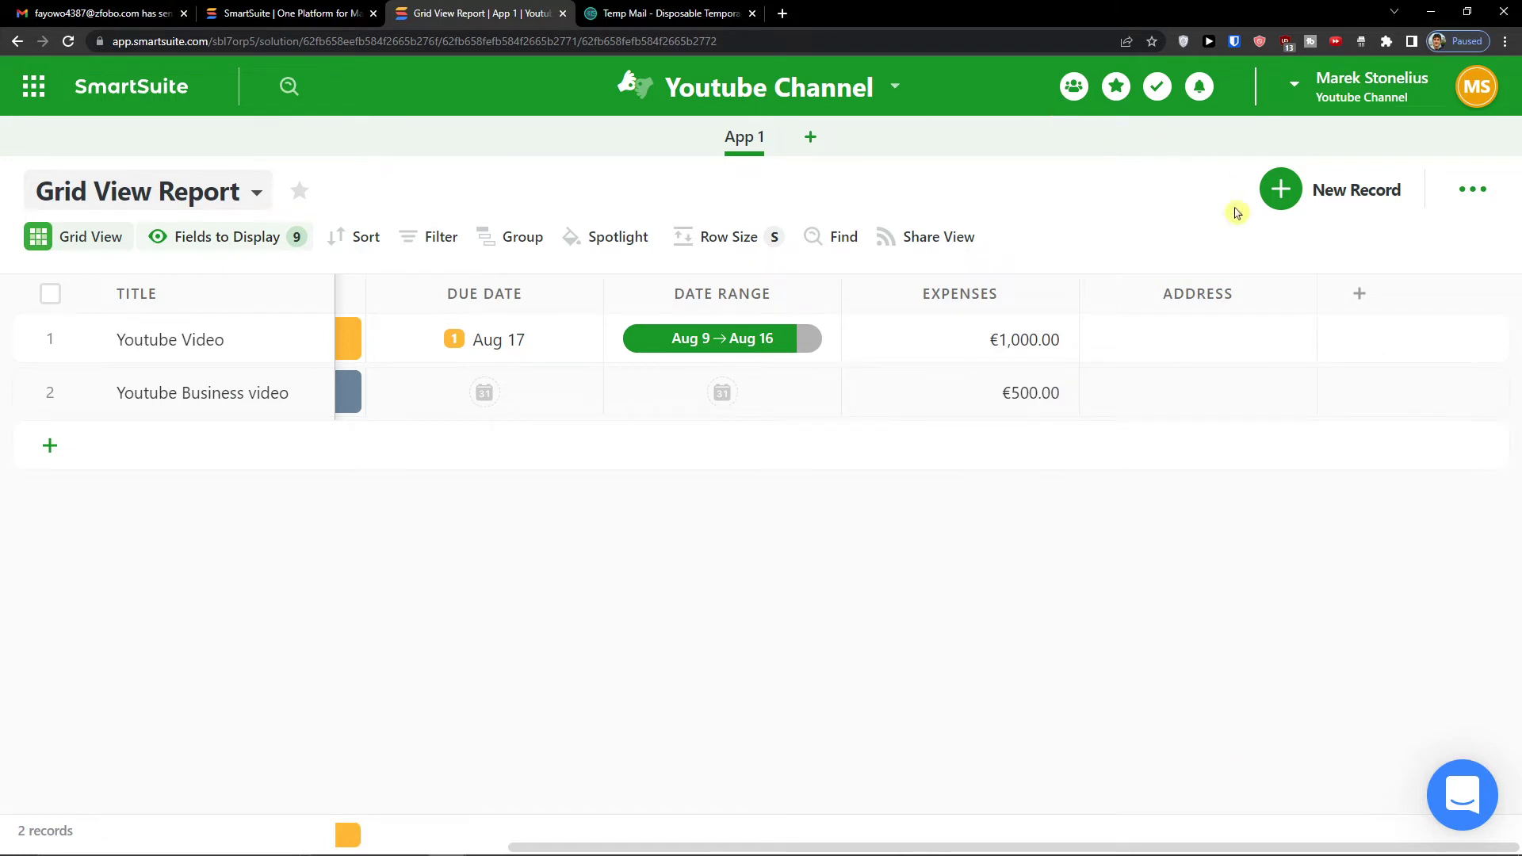
Step: Open Youtube Video's address editor and close it without entering an address
double_click(1192, 343)
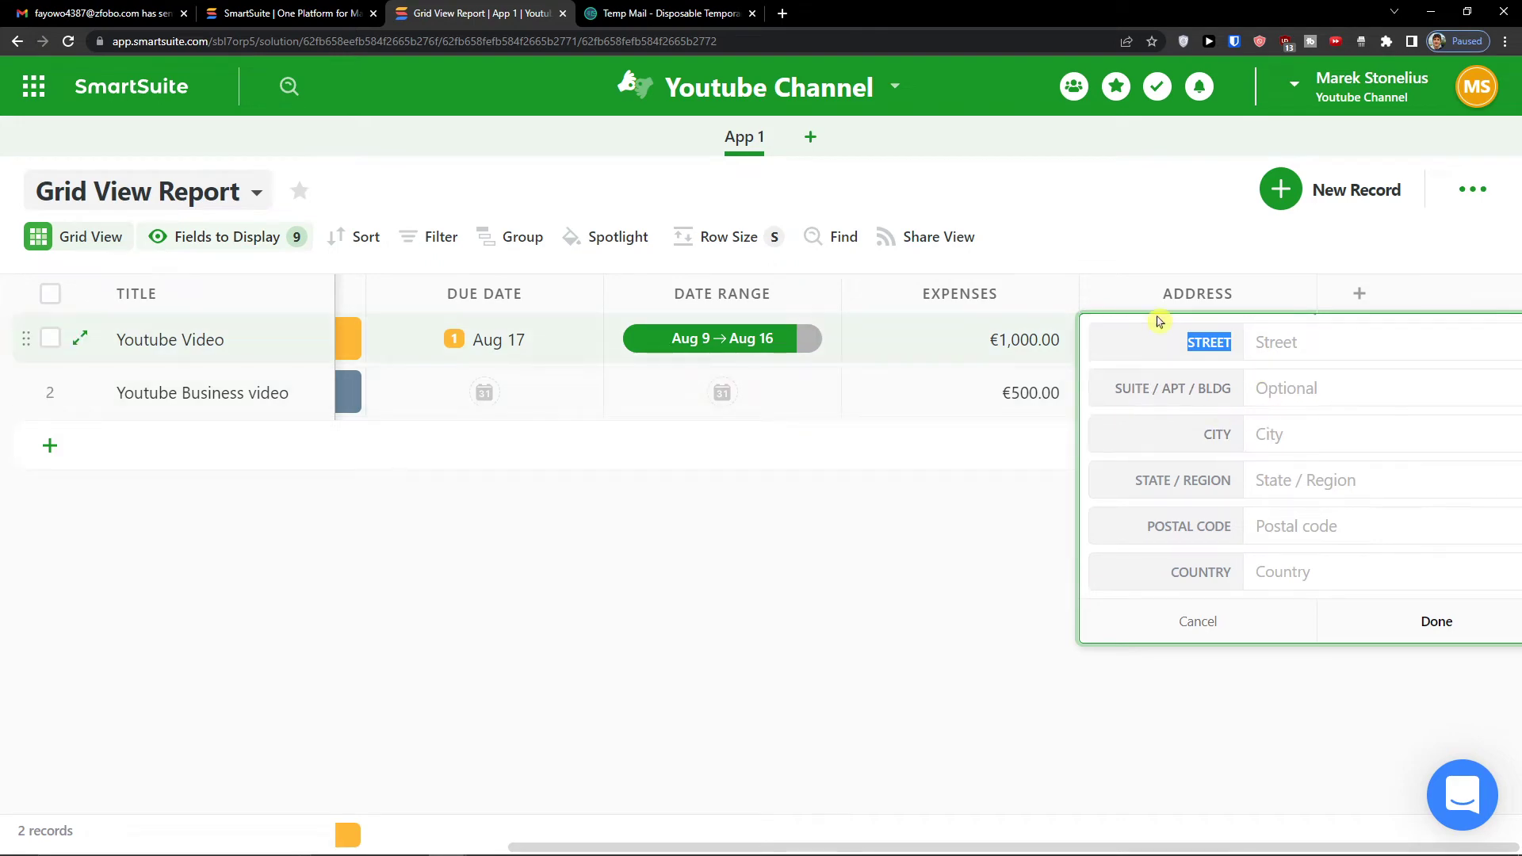
click(1128, 693)
click(1394, 631)
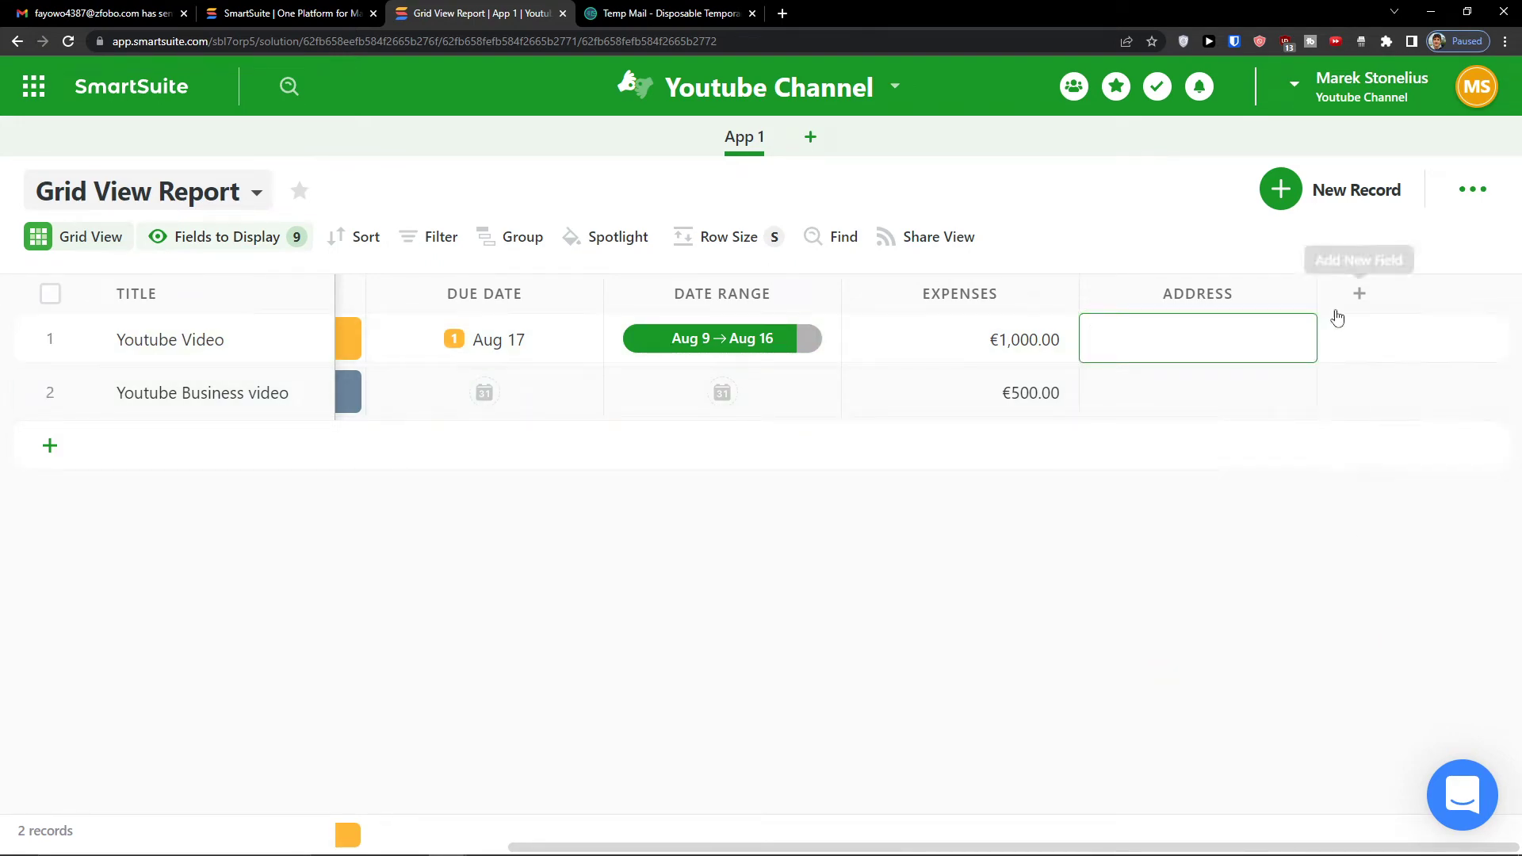
Step: Add a Link field from the catalogue, renamed 'Youtube link'
click(1342, 301)
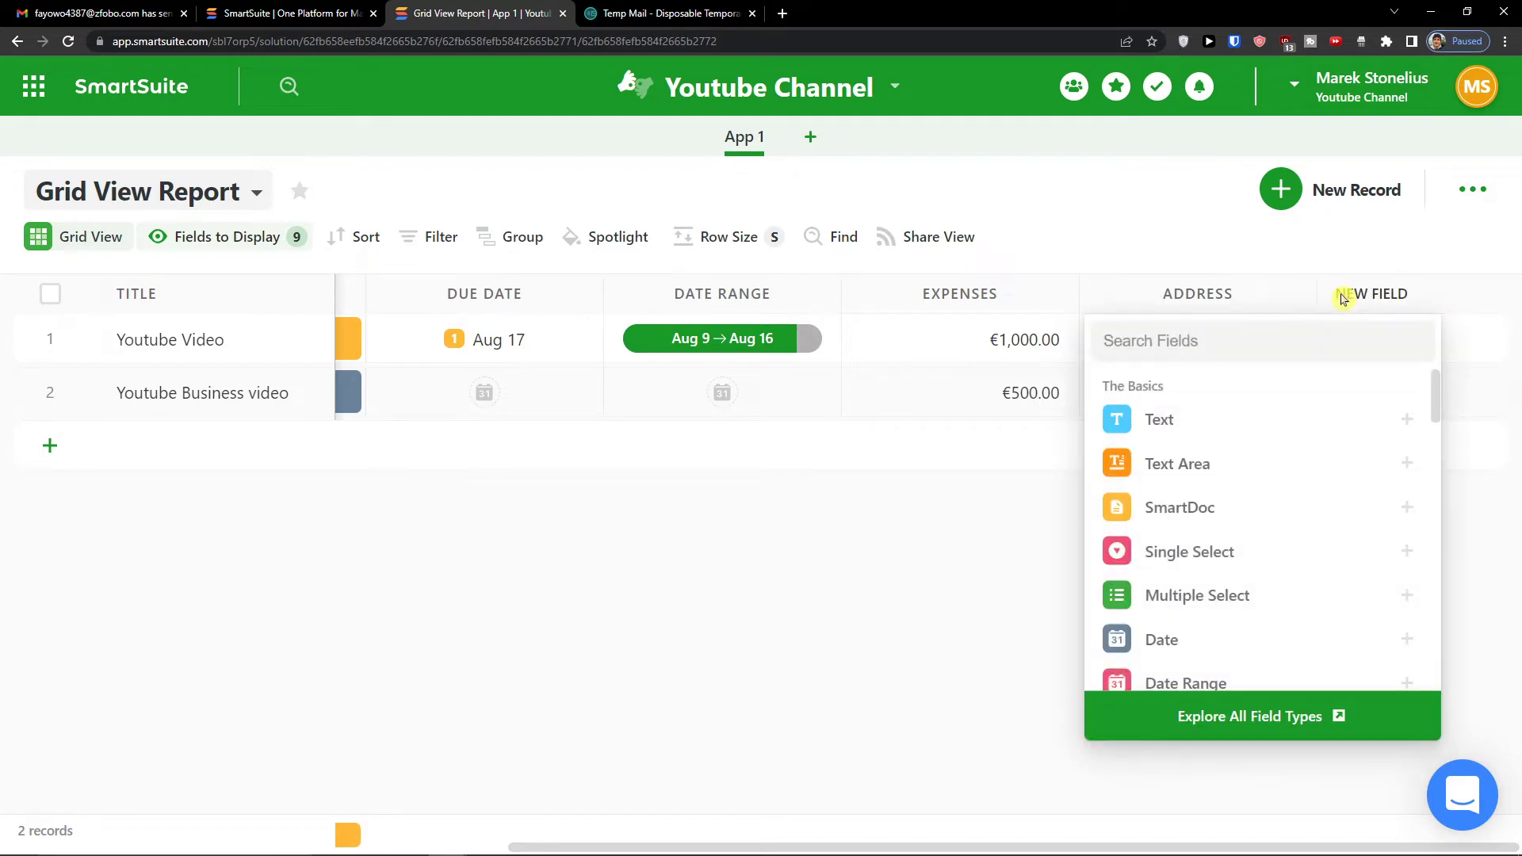
scroll(1216, 507, down, 3)
scroll(1216, 507, down, 5)
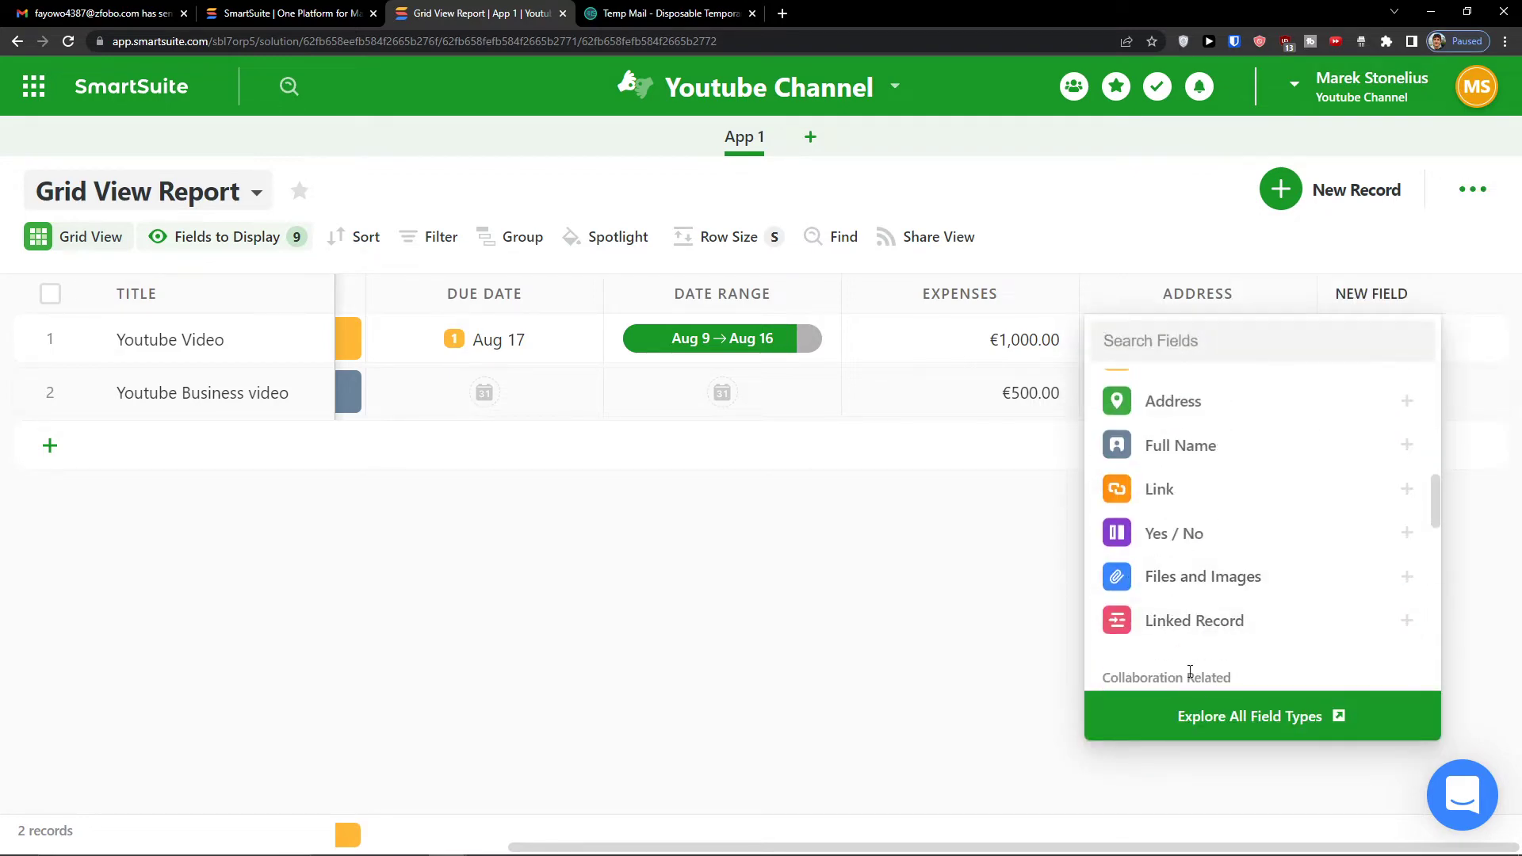
click(1196, 716)
scroll(783, 558, down, 4)
scroll(705, 547, down, 3)
scroll(638, 553, up, 4)
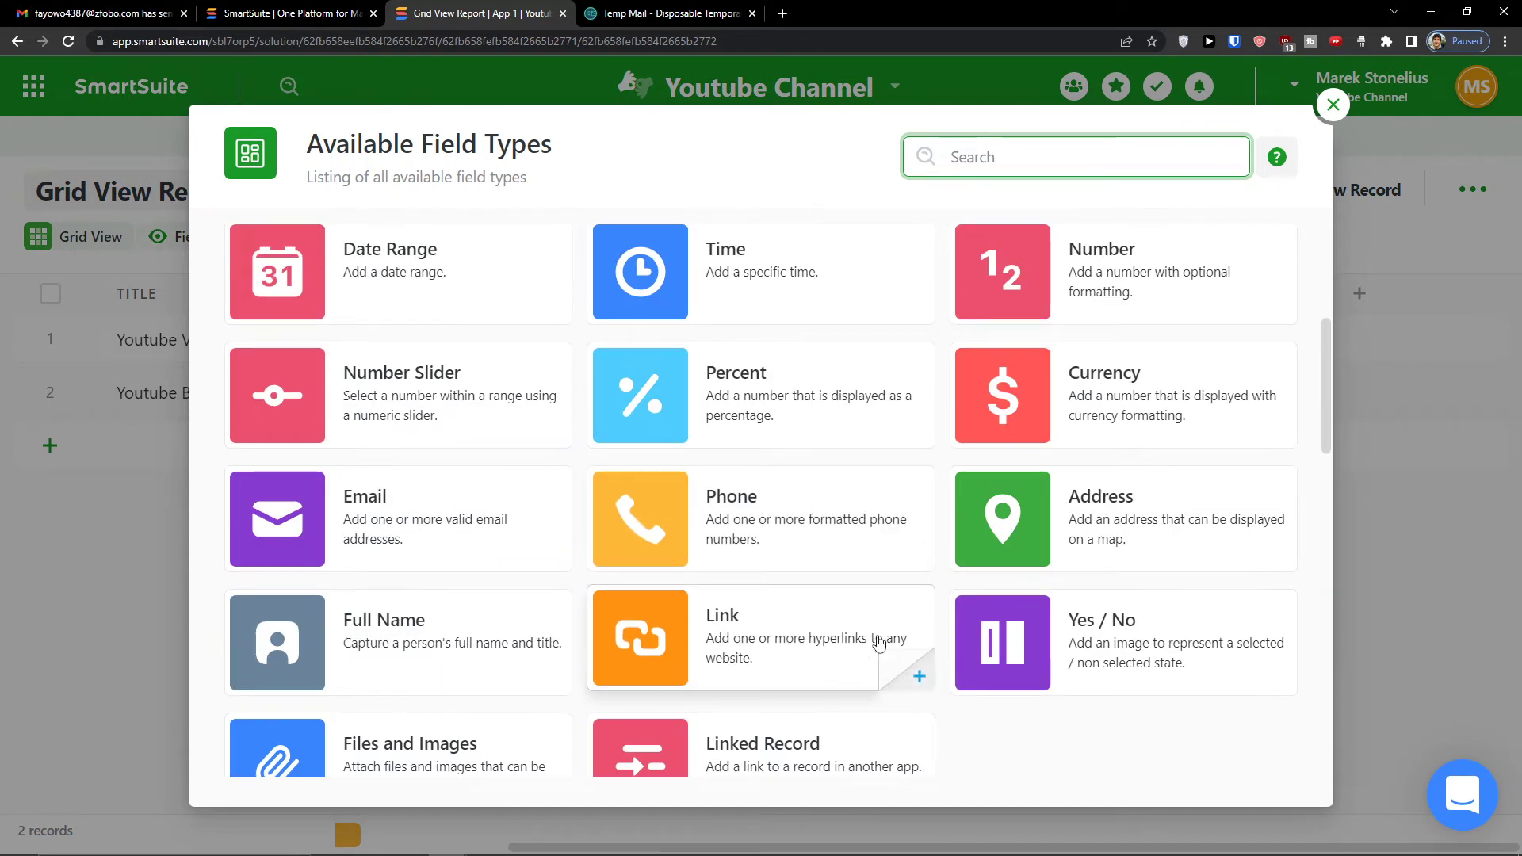
click(856, 646)
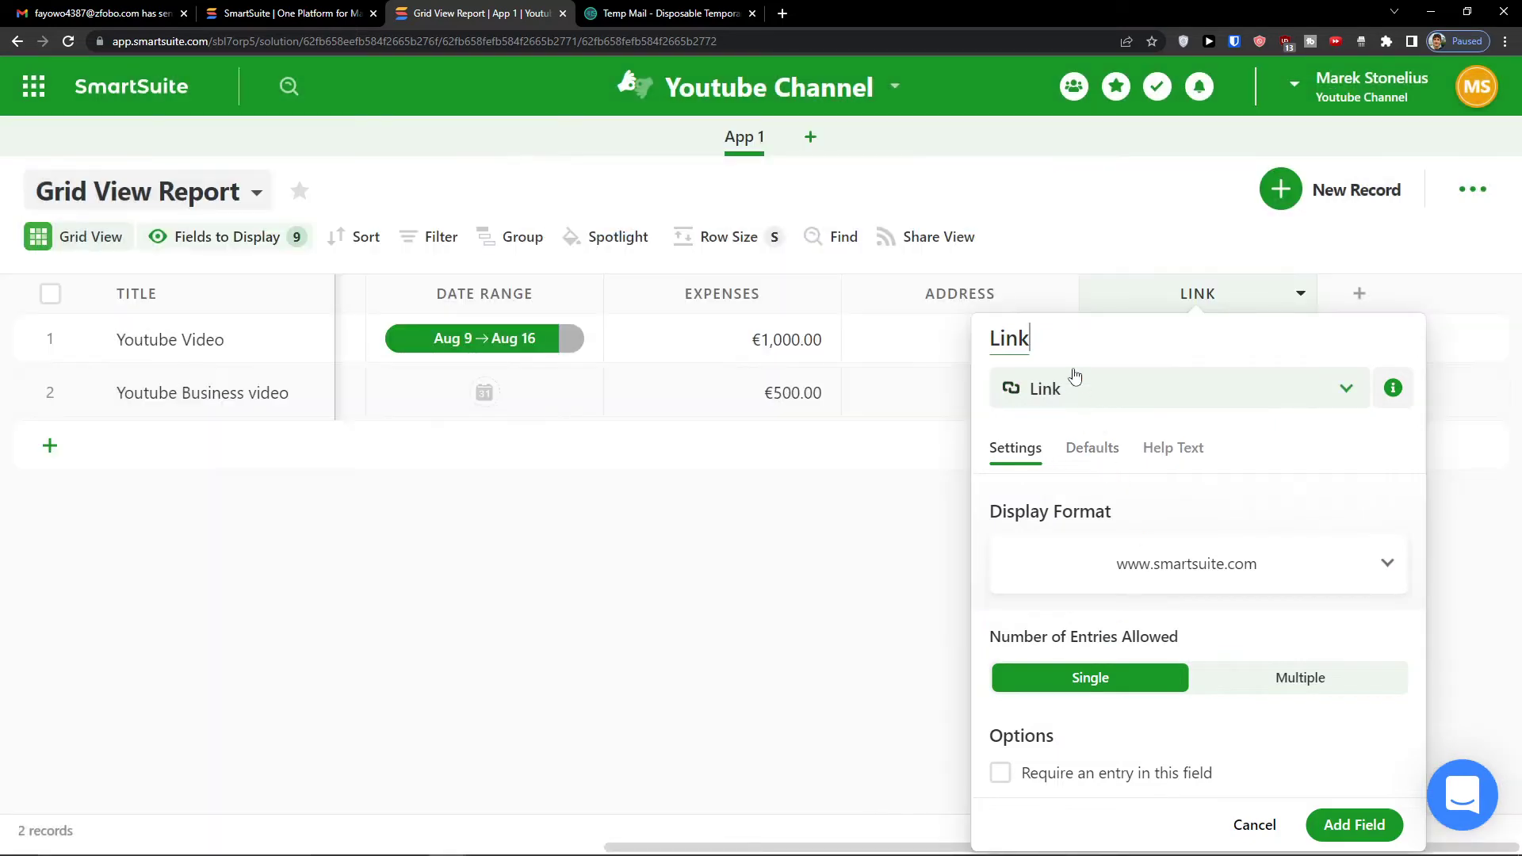
double_click(1069, 348)
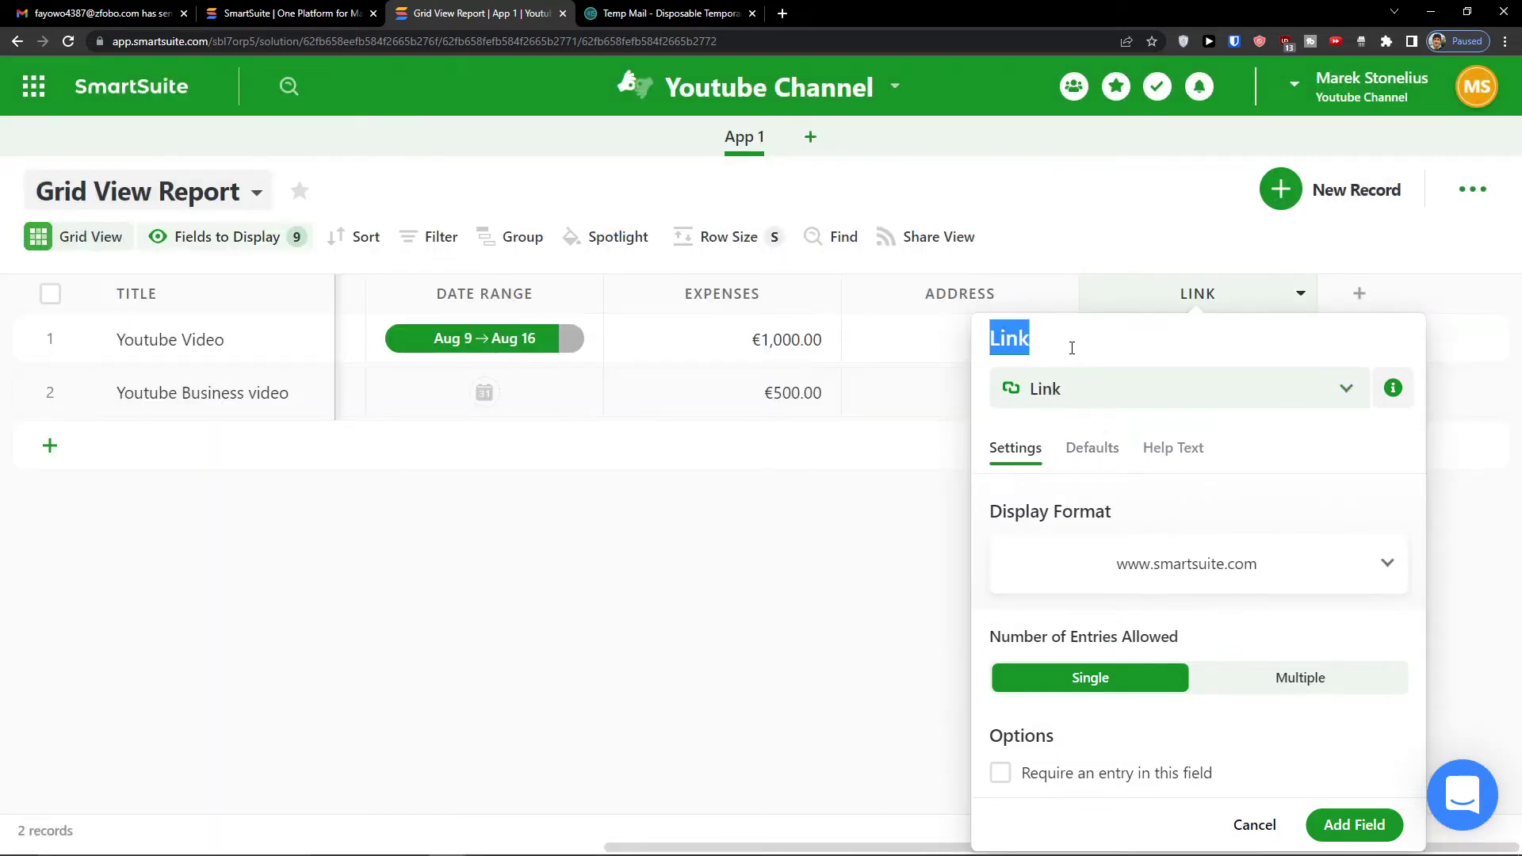
text(Y&)
text(utube link)
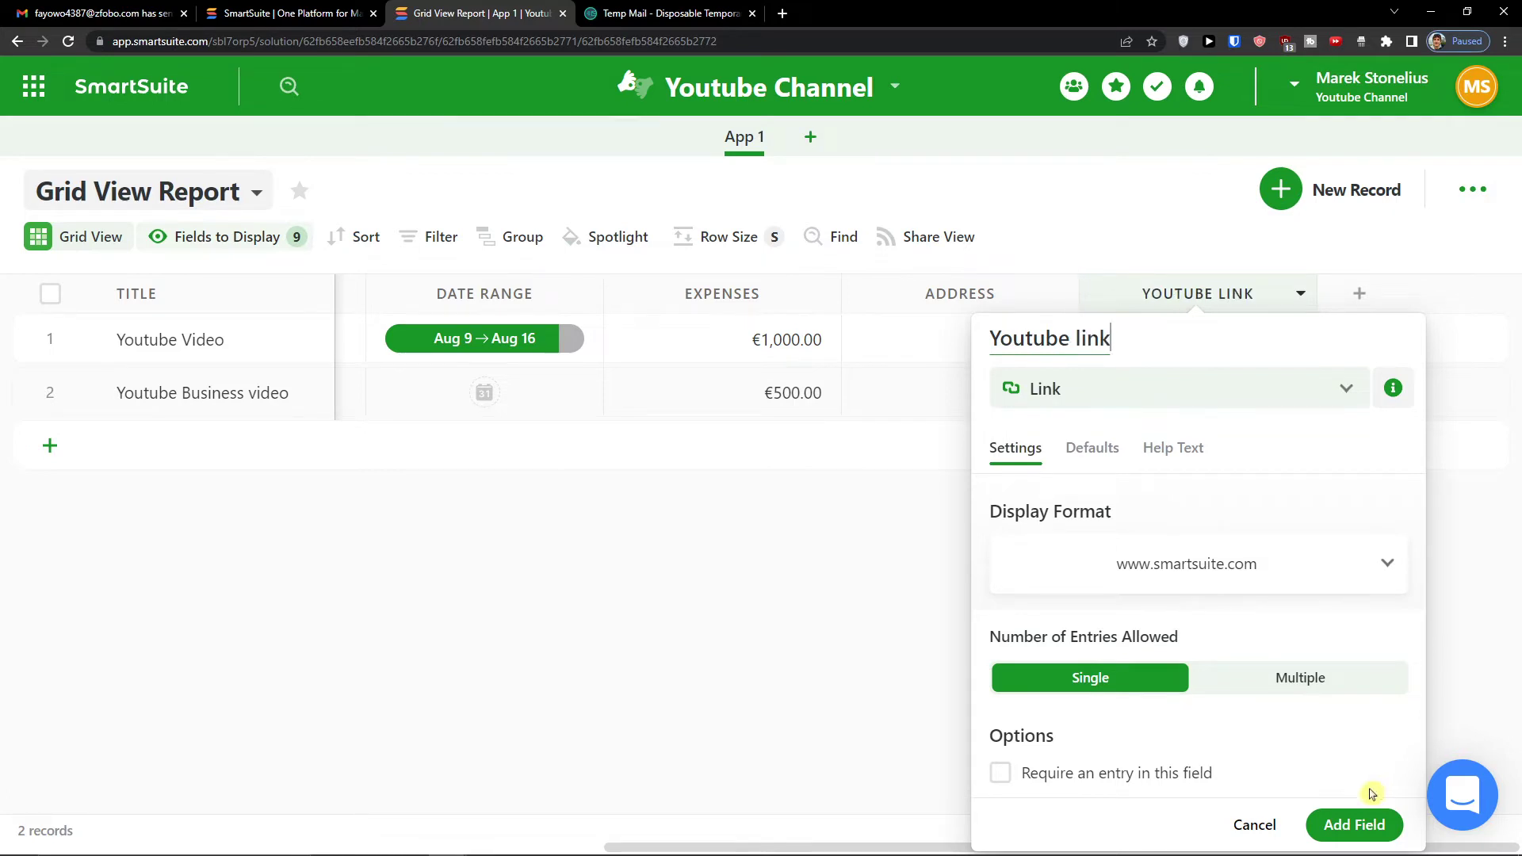
click(1355, 830)
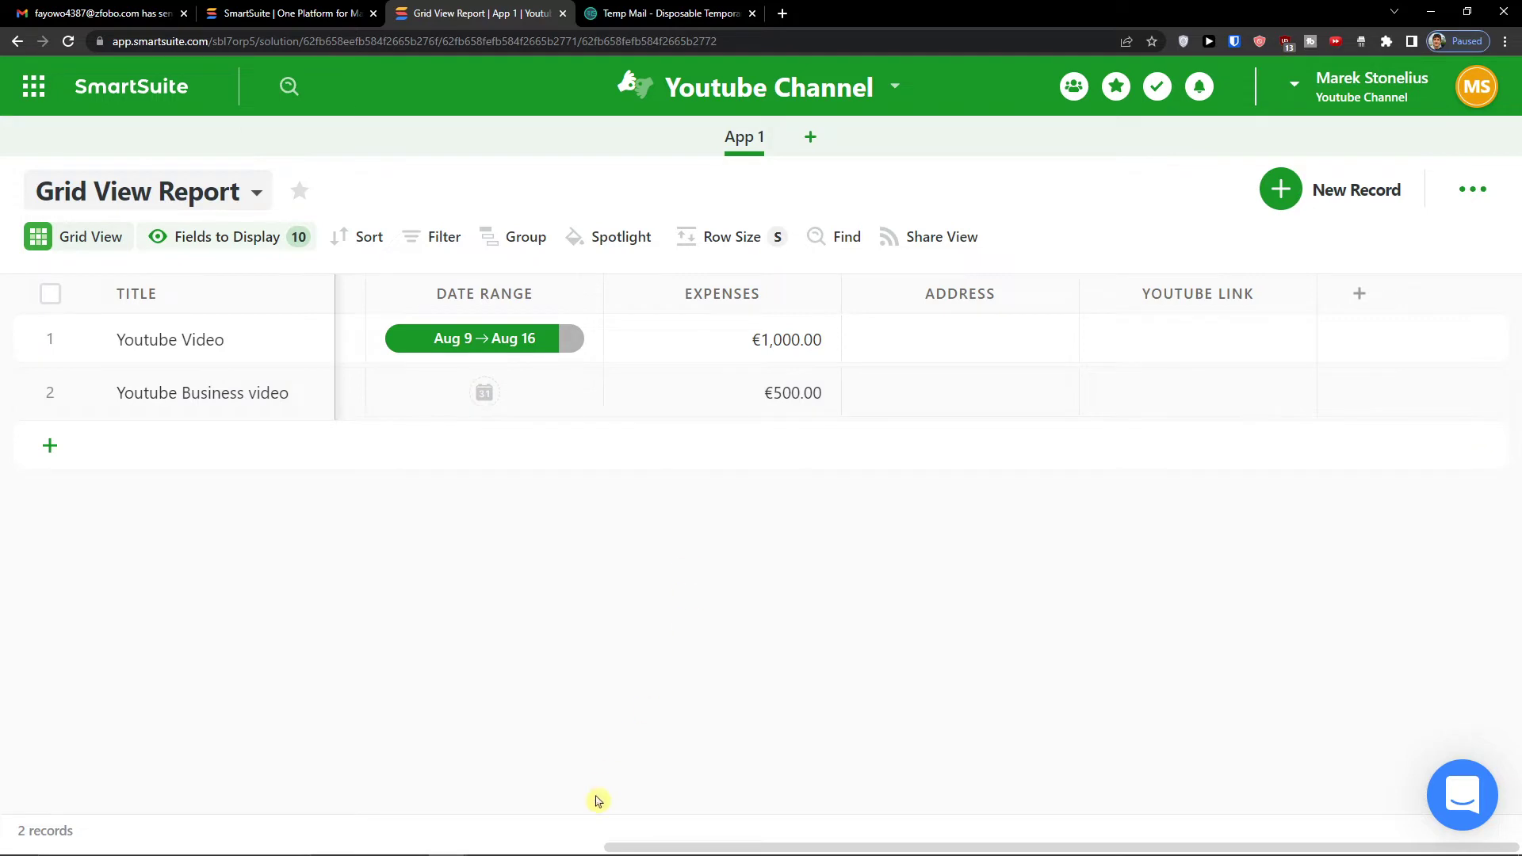
Step: Scroll the grid sideways to review all columns, then start another new field
drag(610, 847, 20, 847)
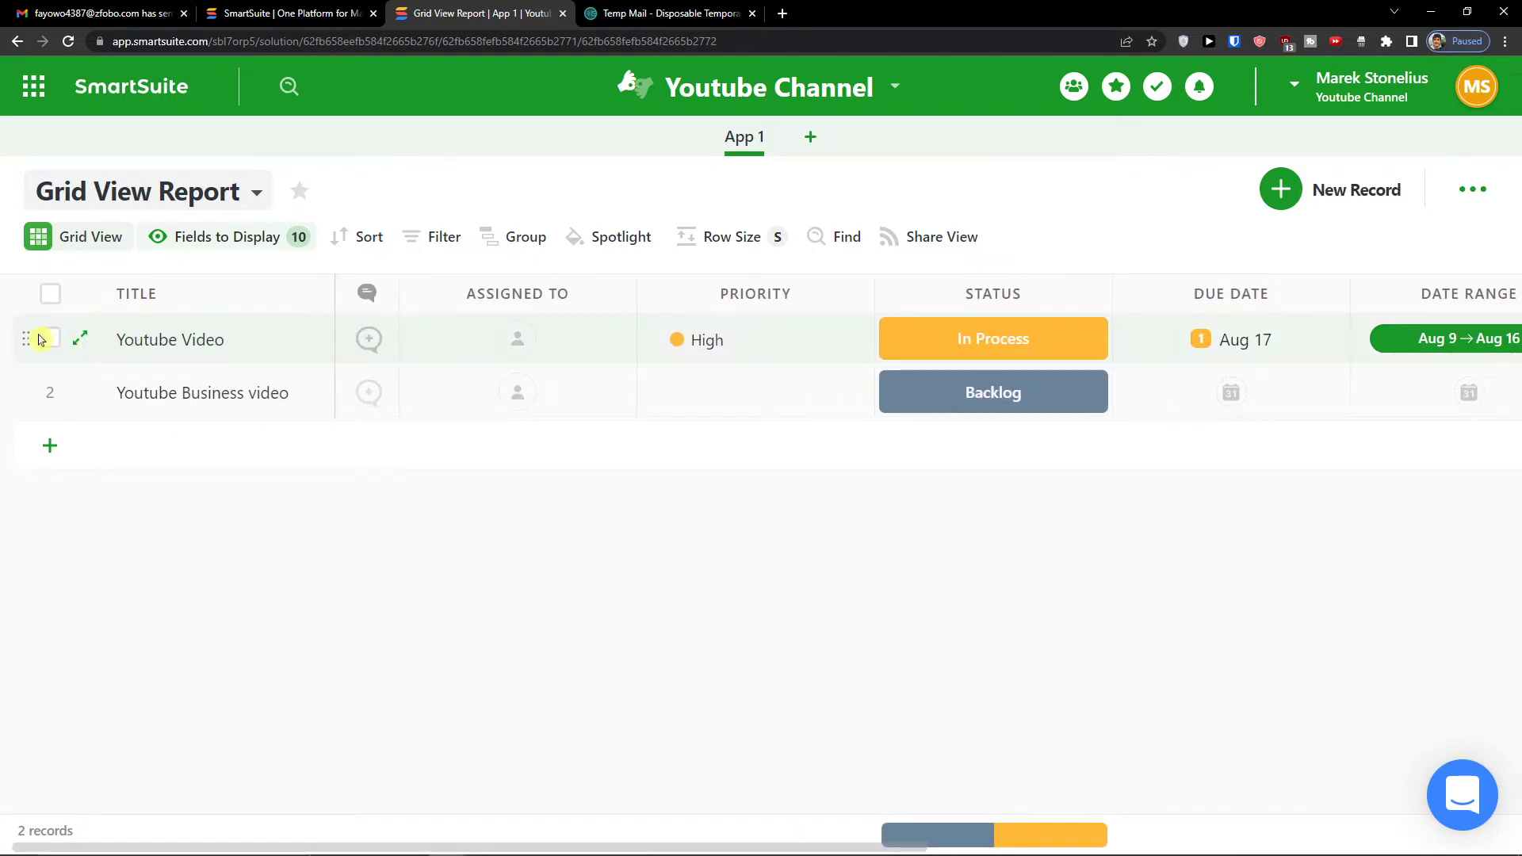
key(ctrl+a)
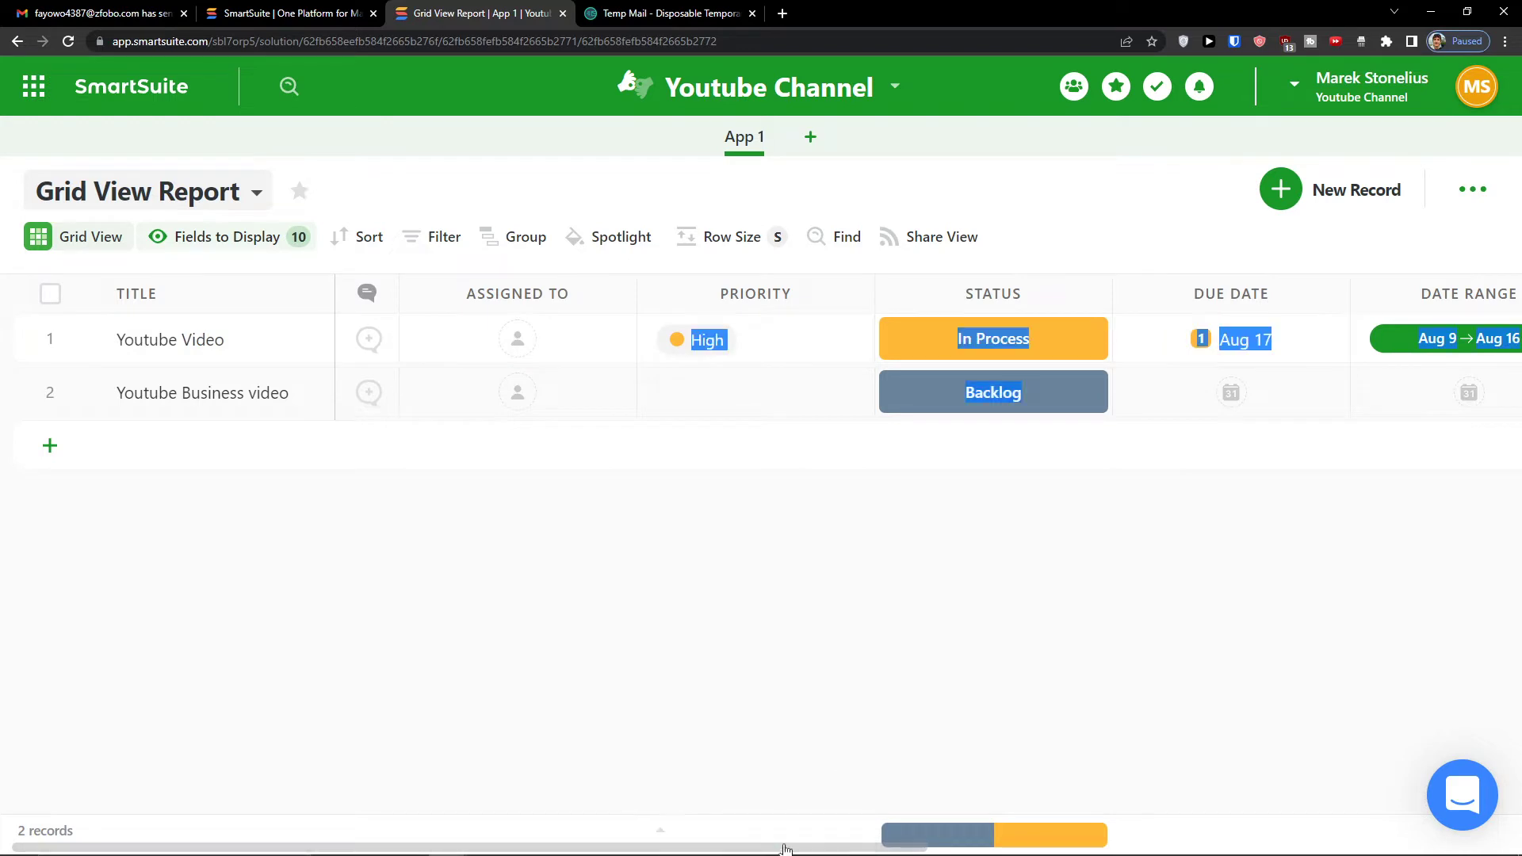
click(811, 731)
scroll(1094, 709, right, 5)
scroll(1094, 709, left, 5)
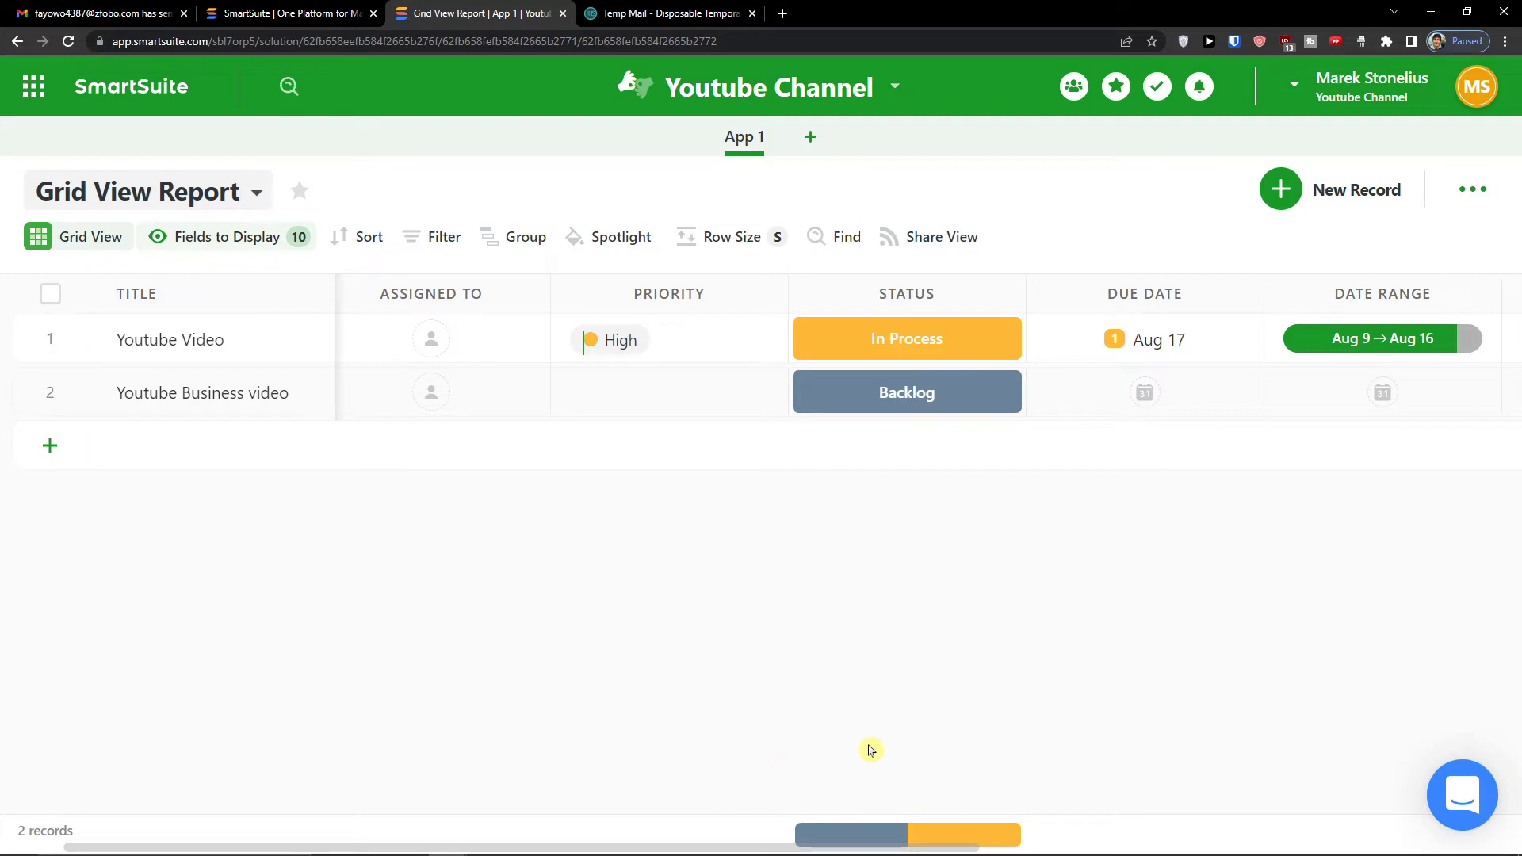
drag(763, 845, 1318, 825)
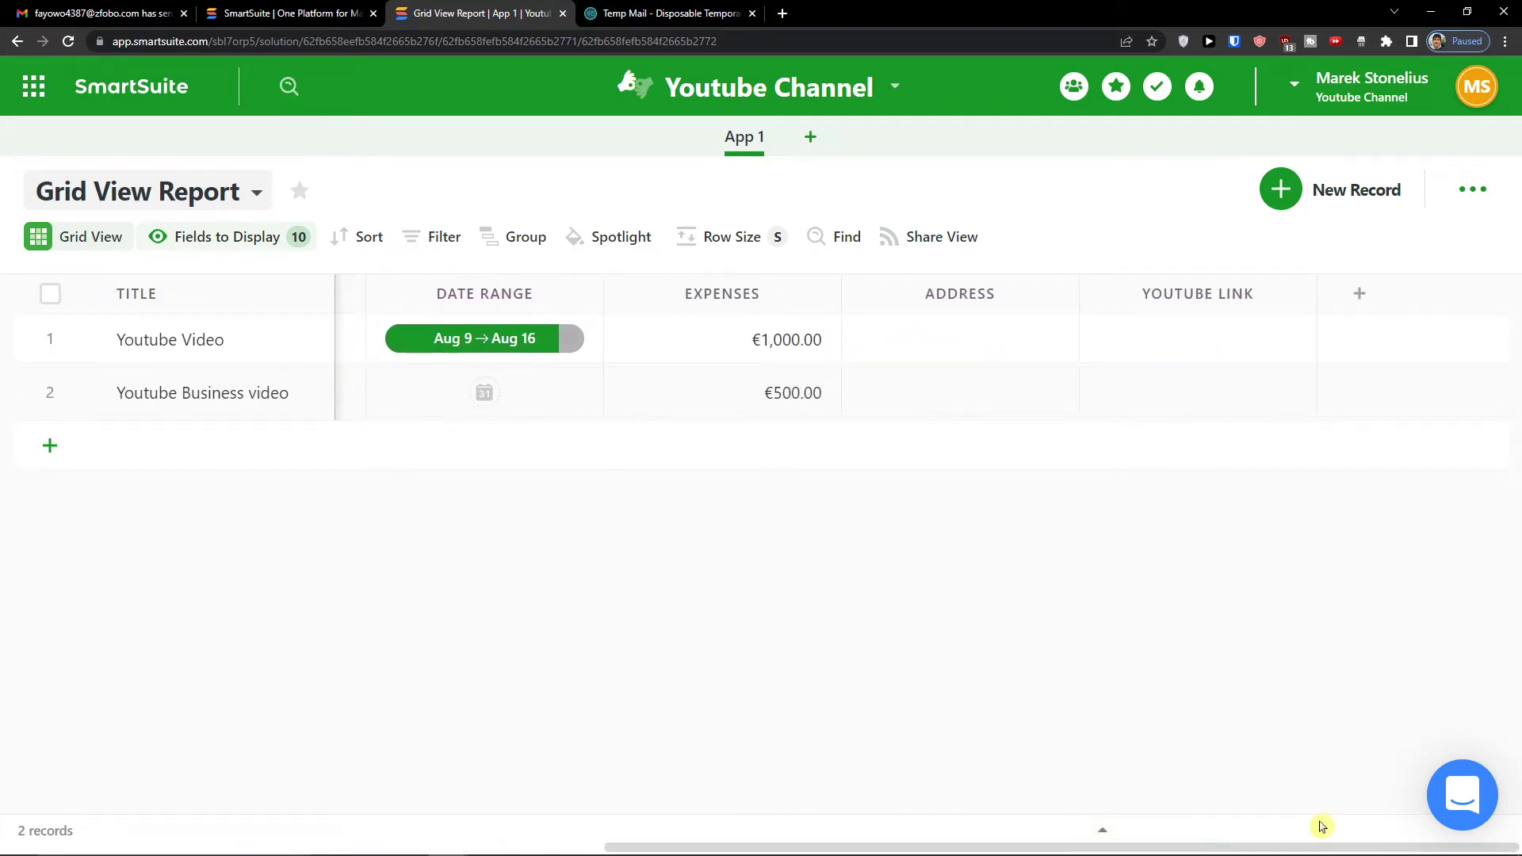
click(1360, 294)
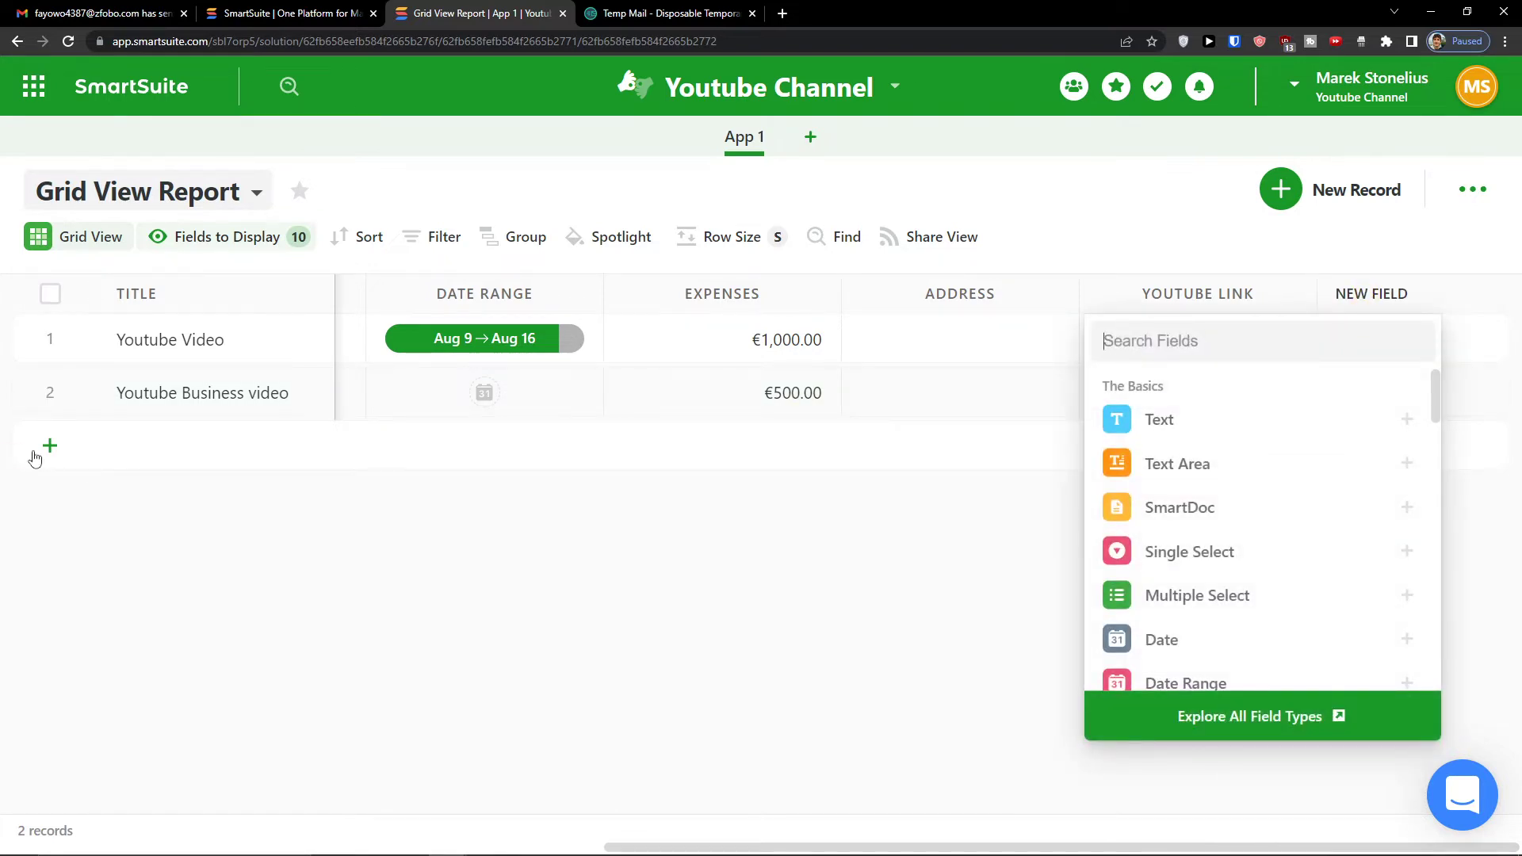
Step: Add a Files and Images field as a new column, then begin another field
scroll(1247, 472, down, 4)
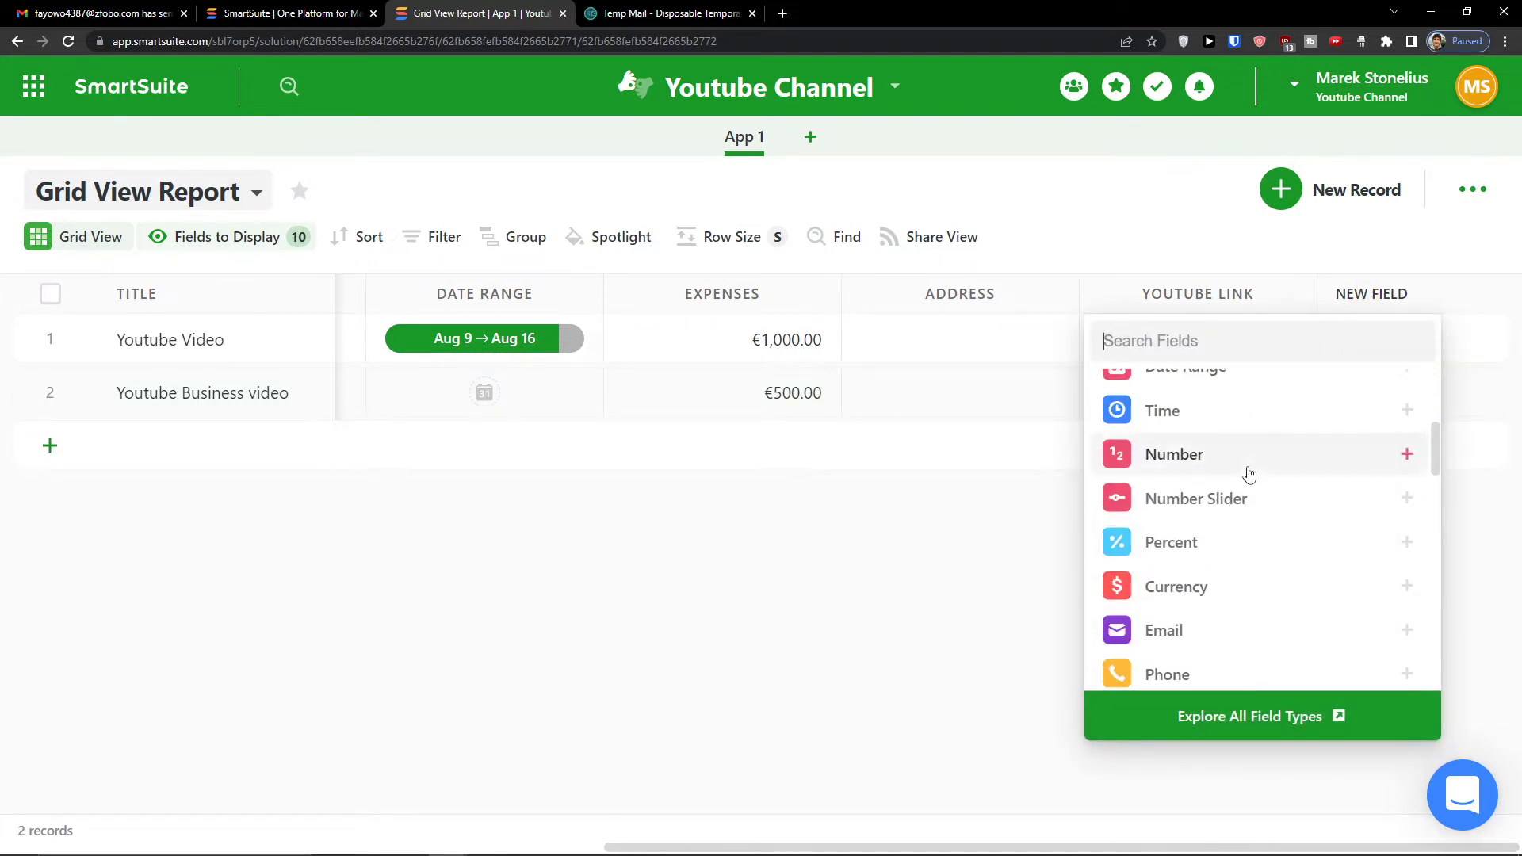
scroll(1255, 486, down, 4)
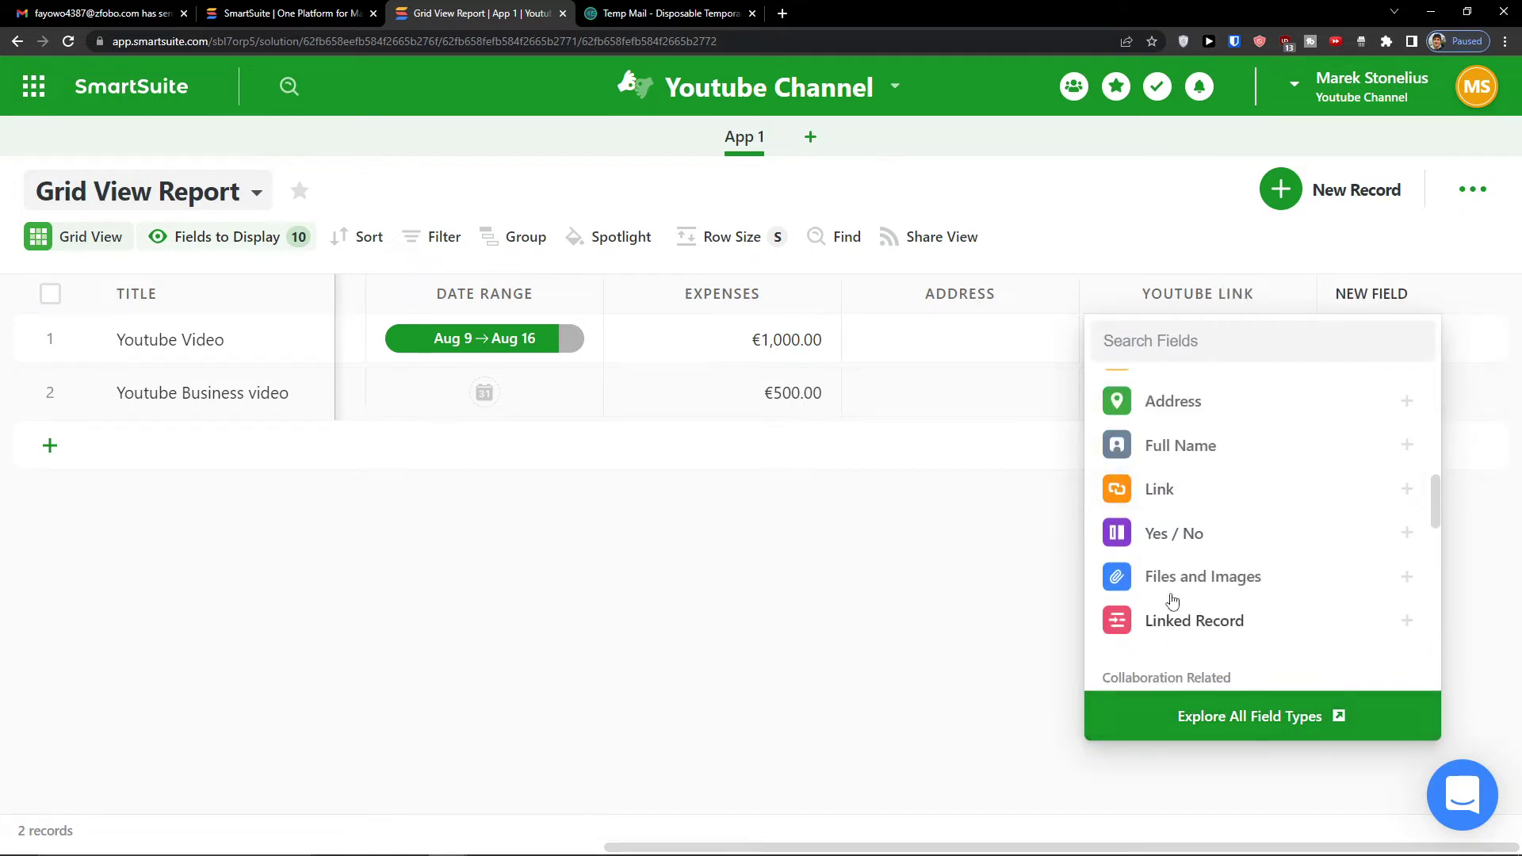
mouse_move(1176, 552)
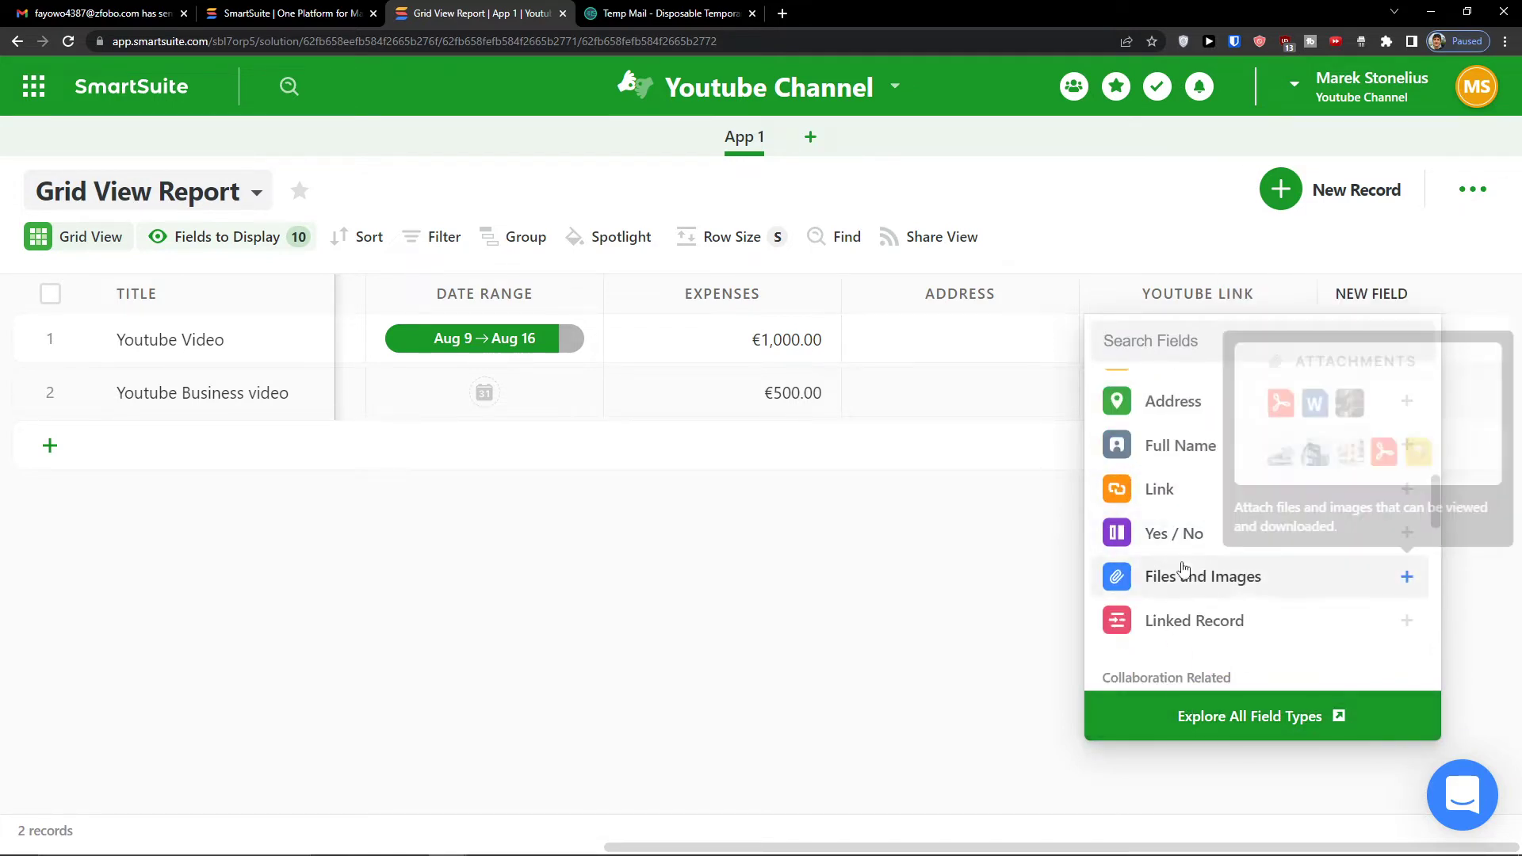
click(1182, 576)
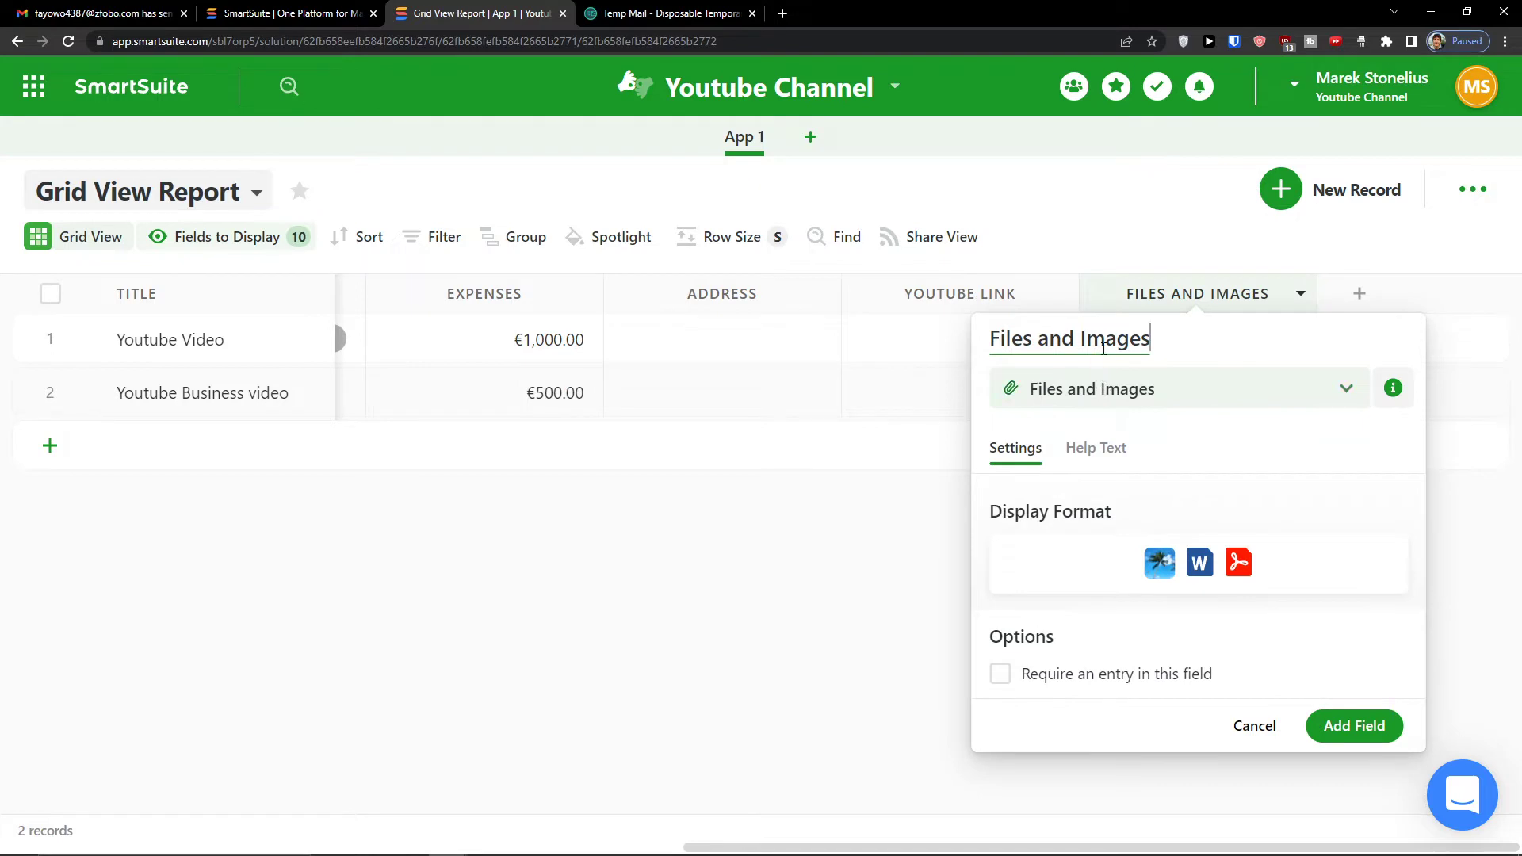
click(1355, 725)
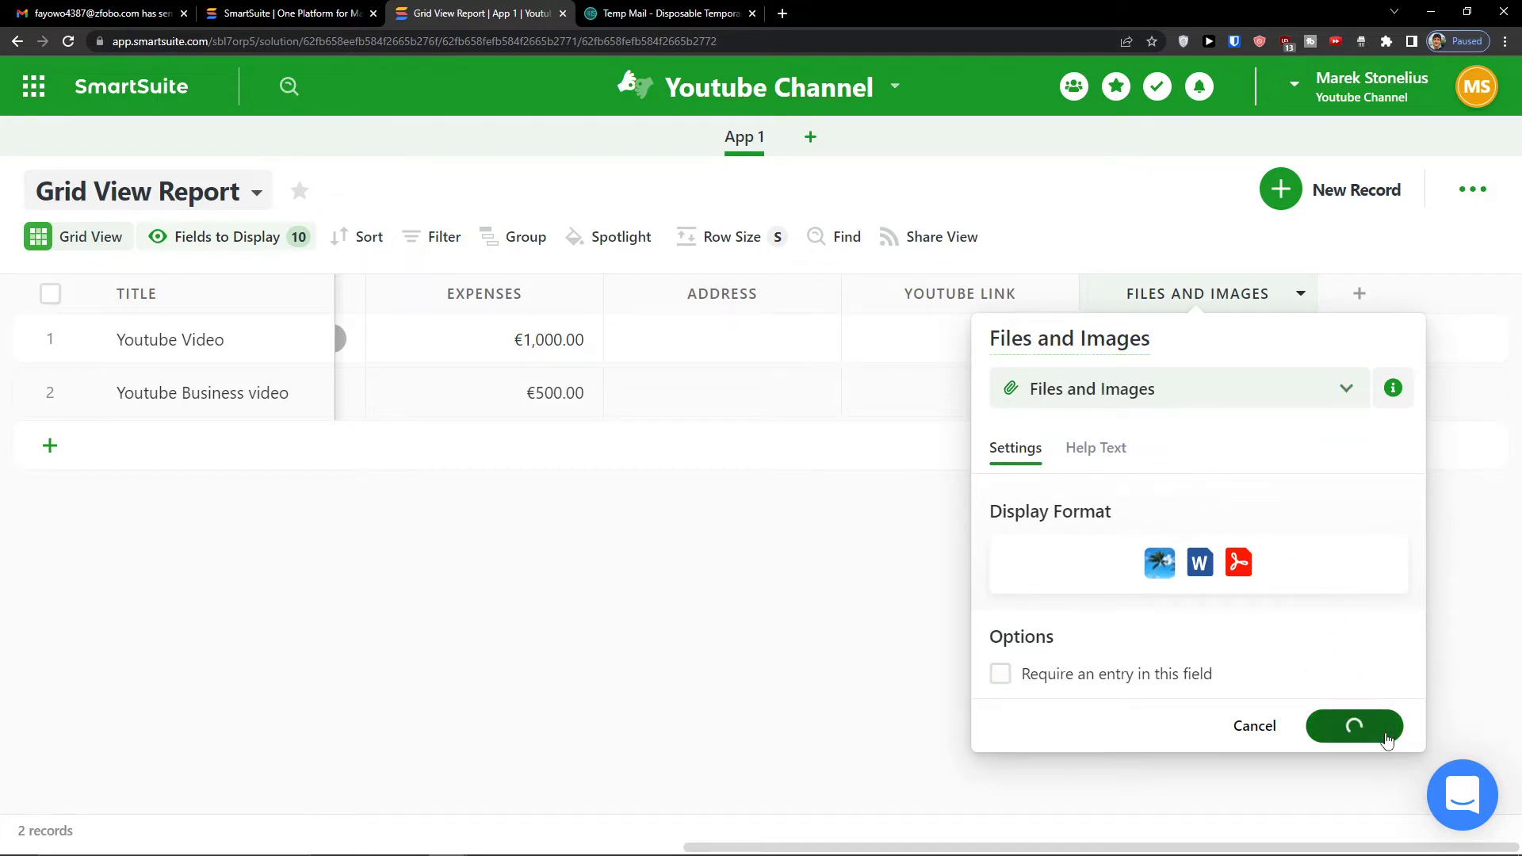
click(1357, 310)
Step: Scroll the Available Field Types catalogue down to the Project Essentials section
scroll(1231, 658, down, 5)
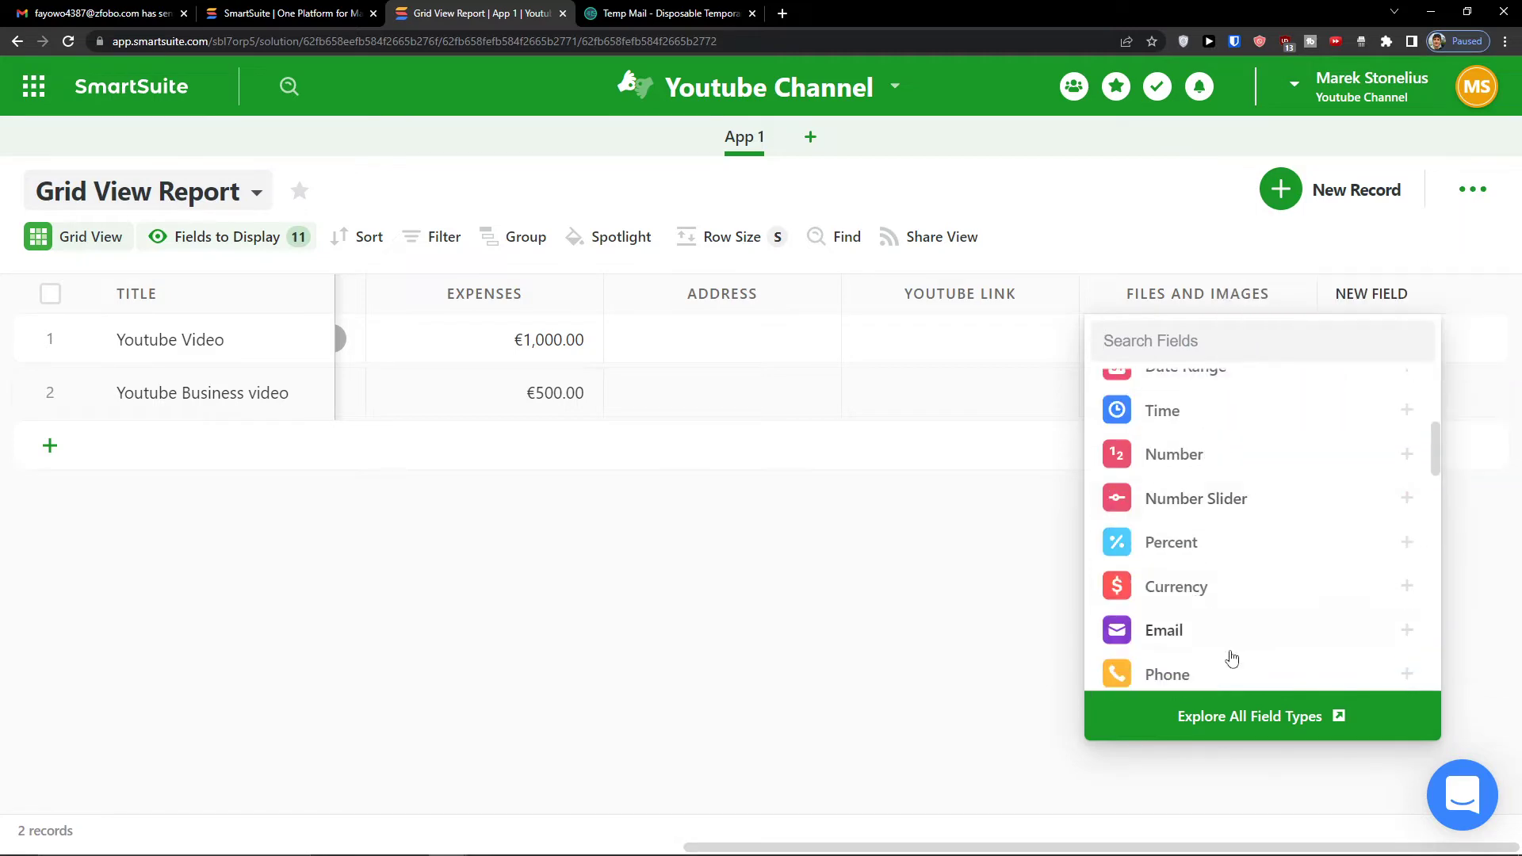
scroll(997, 645, down, 8)
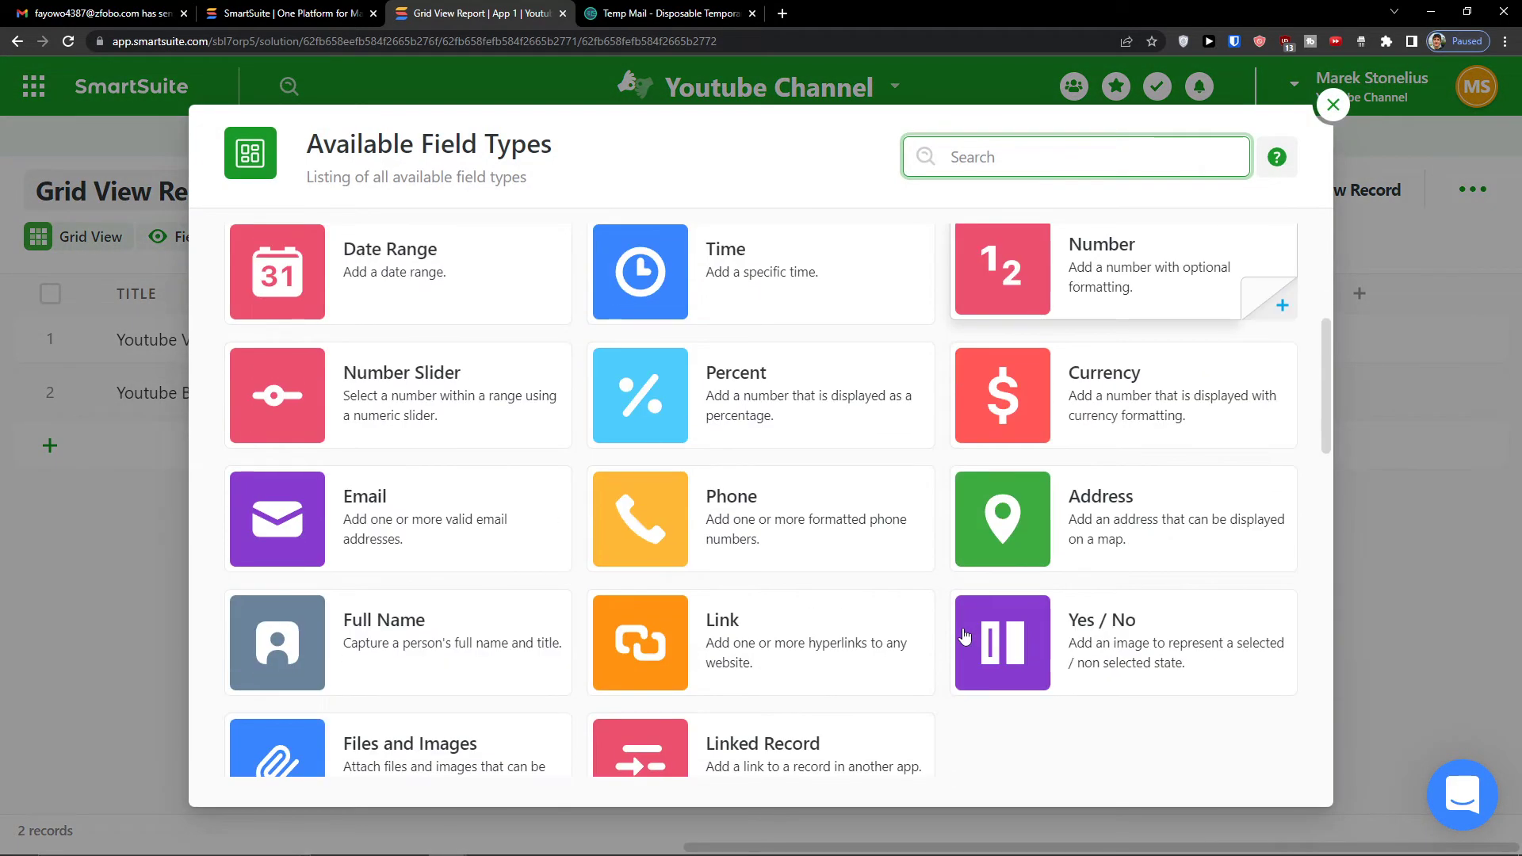
scroll(964, 636, down, 4)
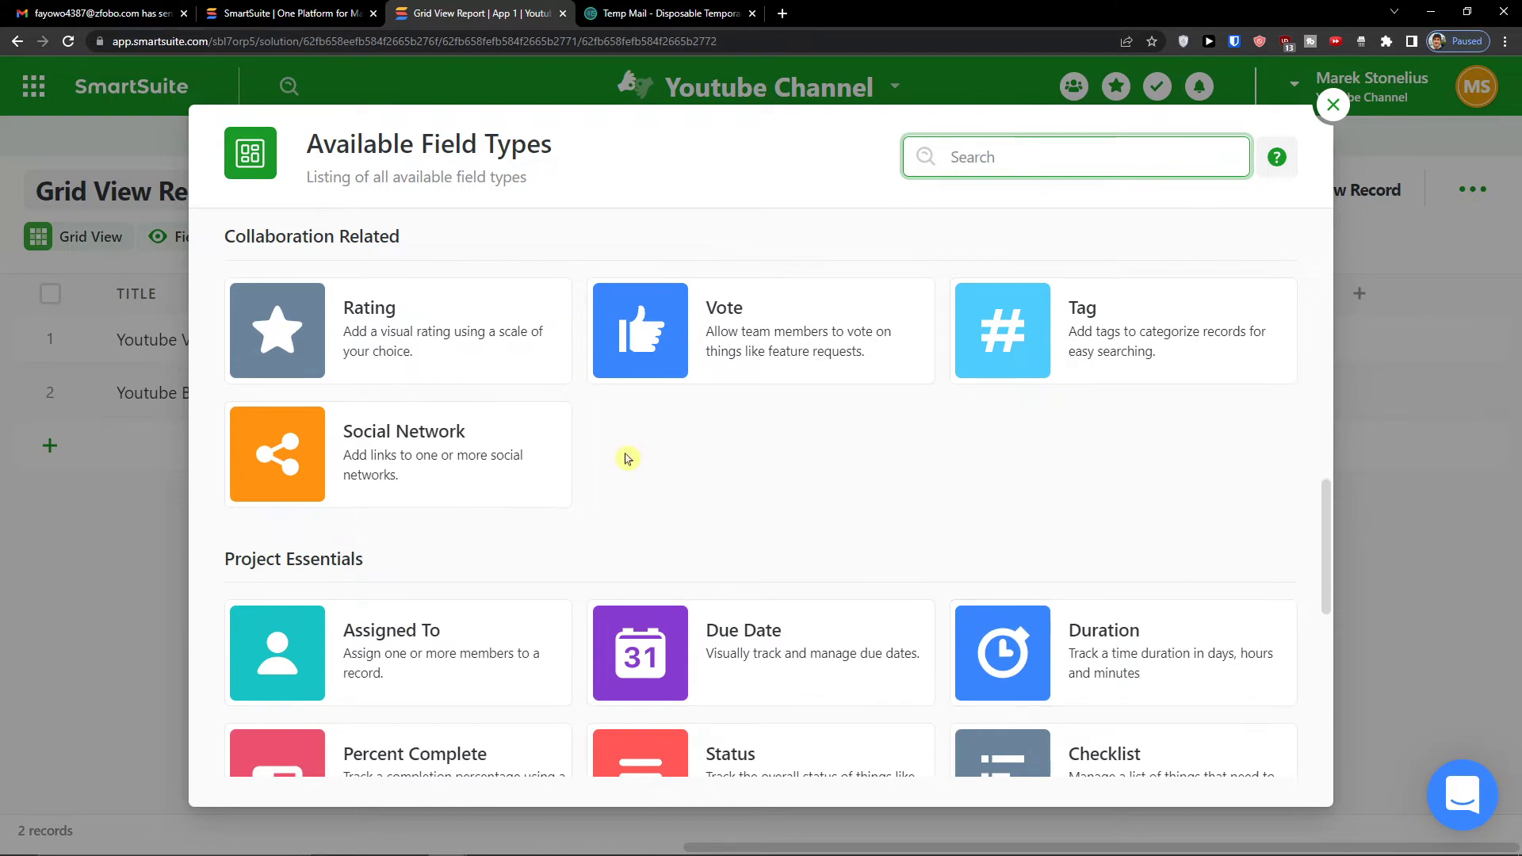
scroll(812, 373, up, 4)
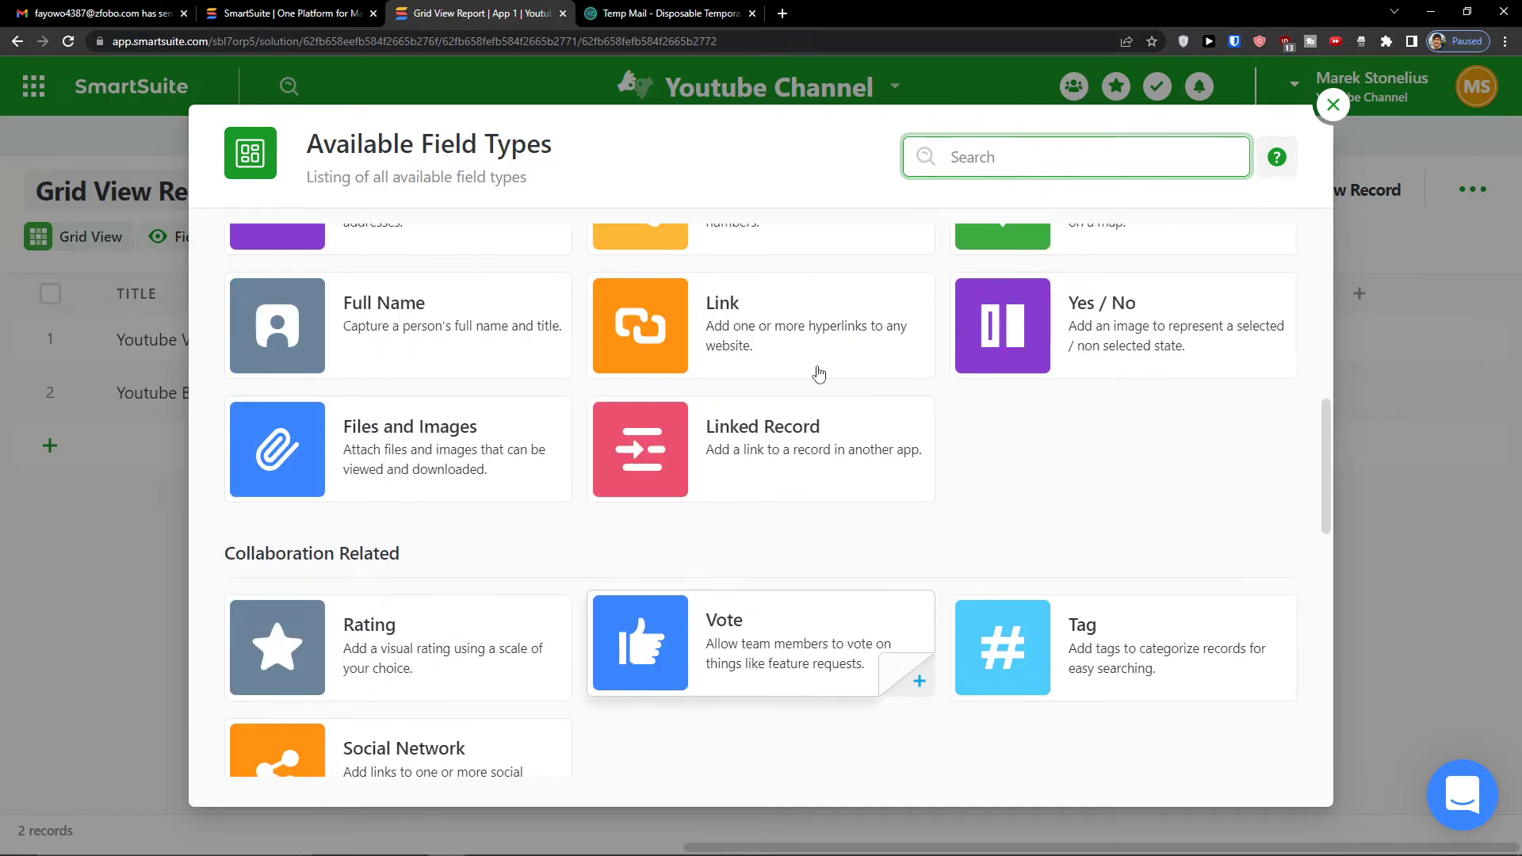
scroll(876, 487, up, 4)
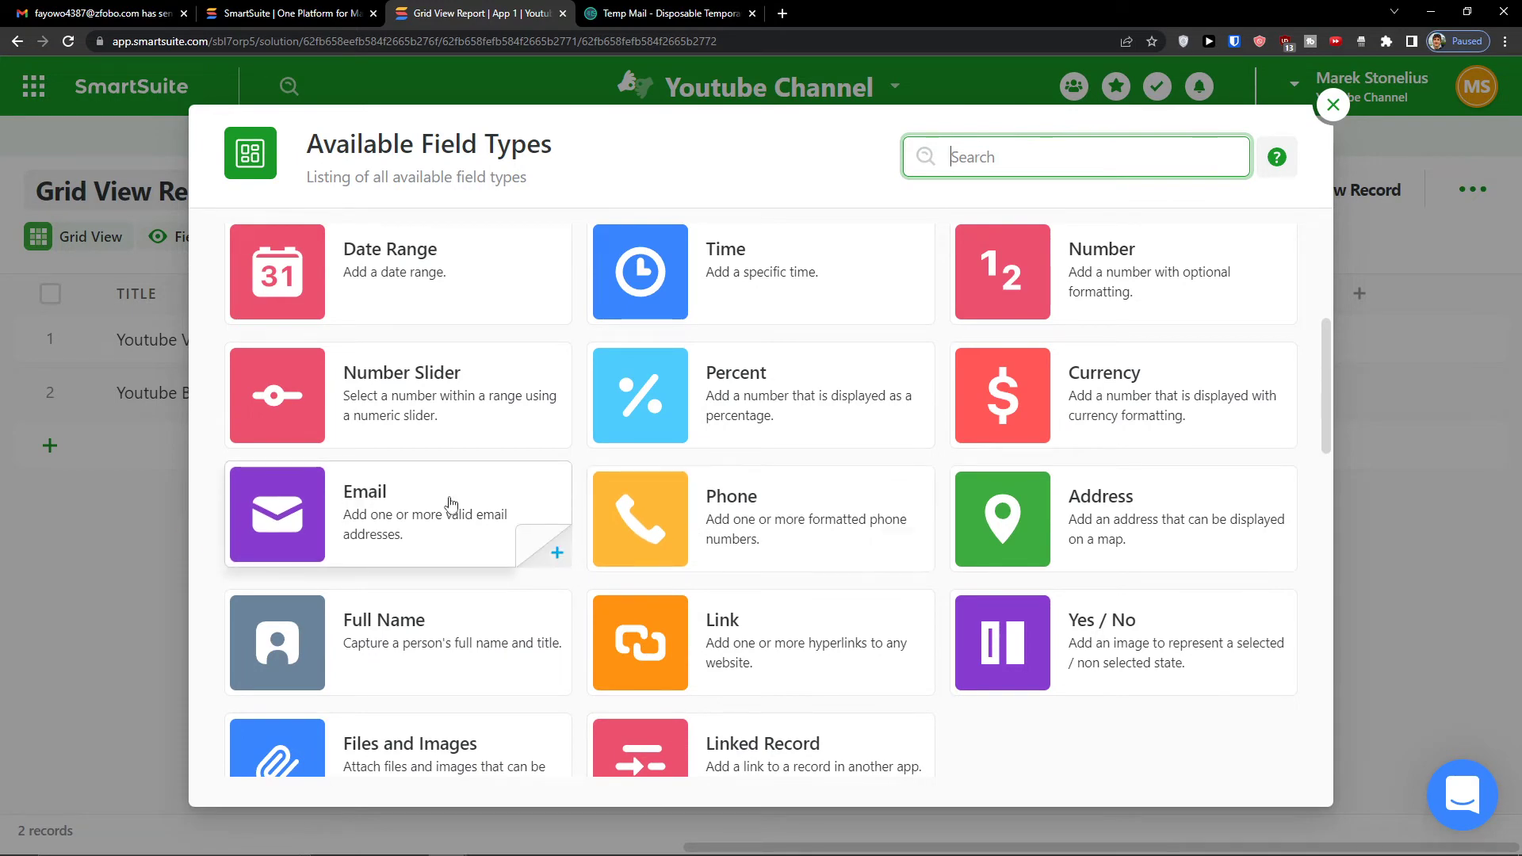
scroll(480, 473, up, 4)
scroll(492, 476, down, 8)
scroll(490, 481, down, 4)
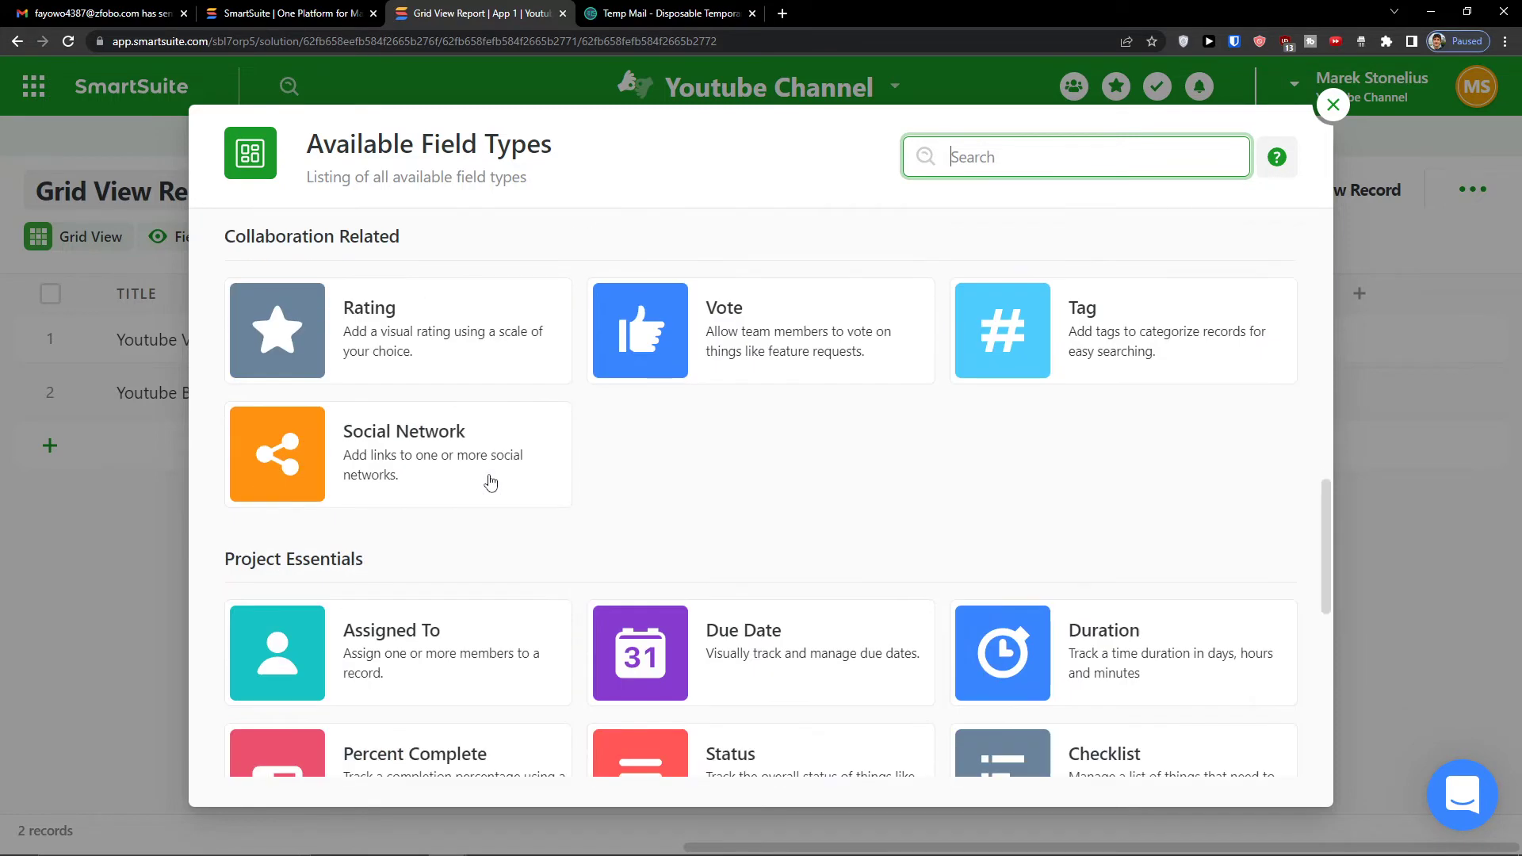
scroll(490, 479, down, 4)
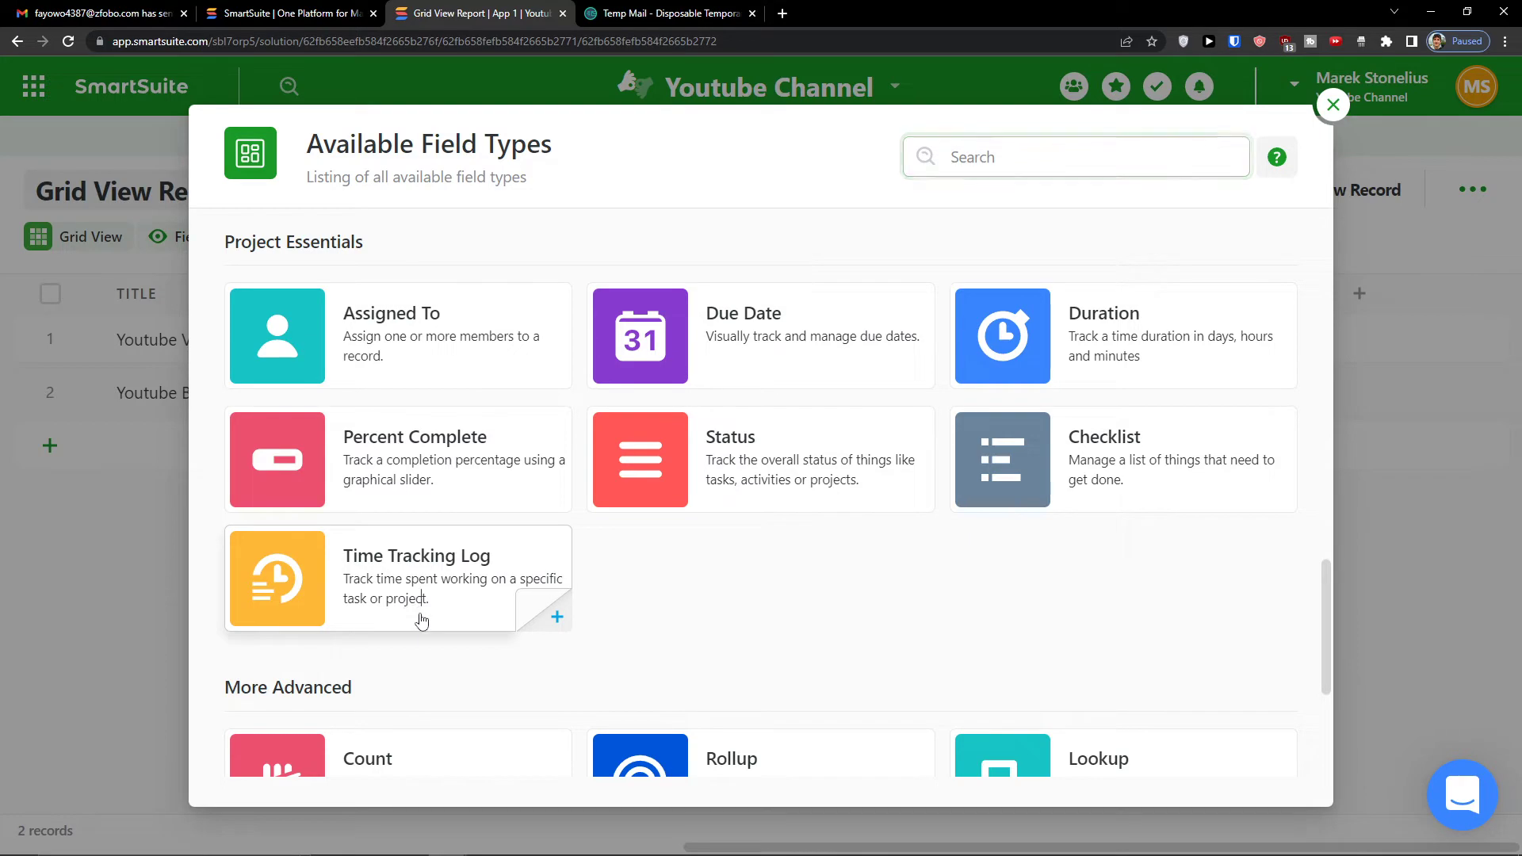
Step: Add a Time Tracking Log field with the 1h 20m display format, then start another field
click(409, 604)
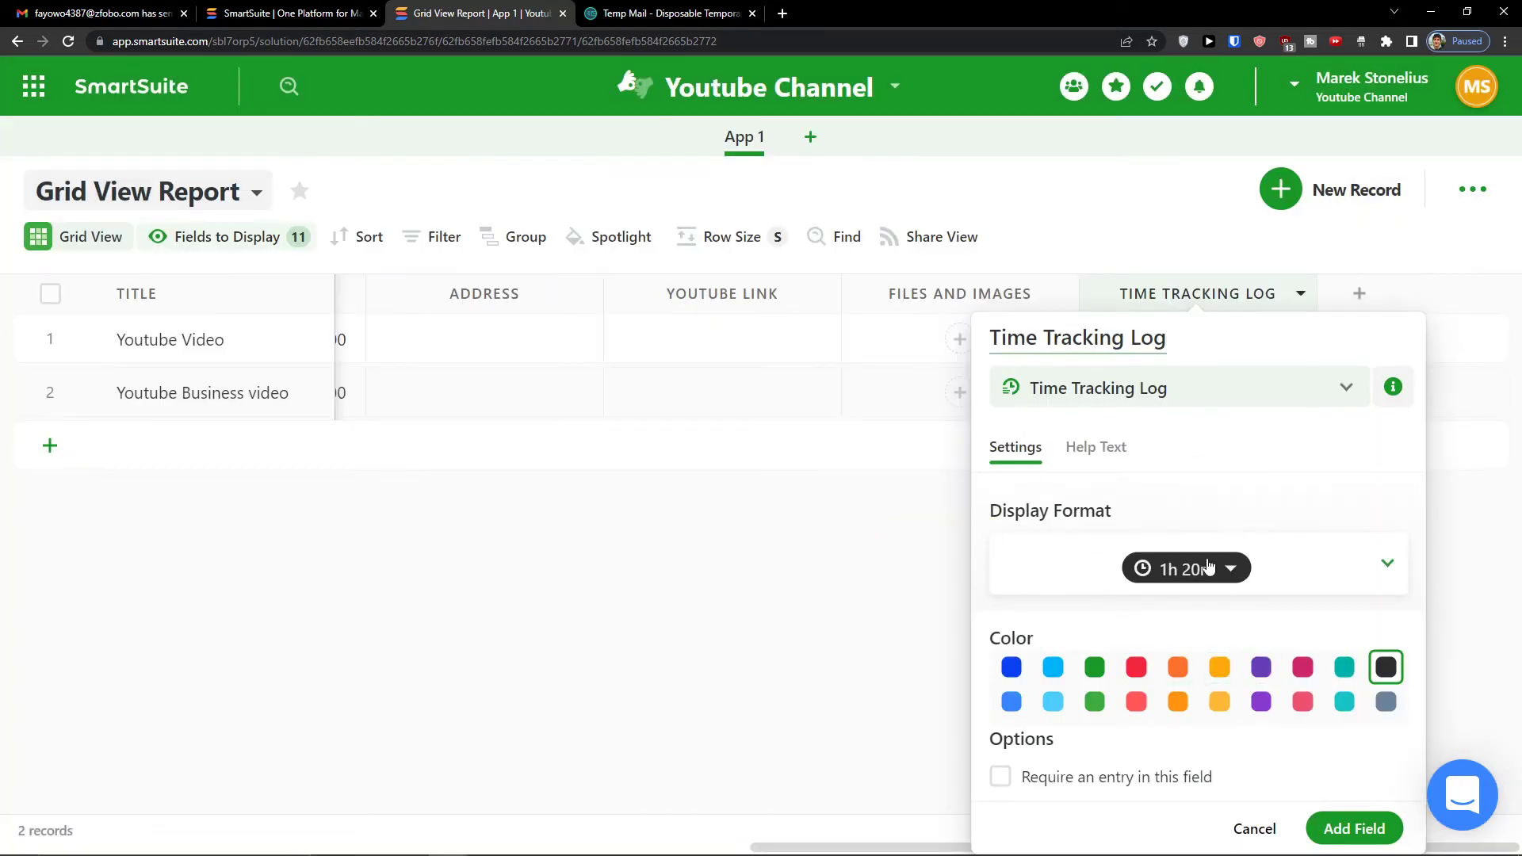
click(1294, 561)
click(1295, 560)
click(1332, 824)
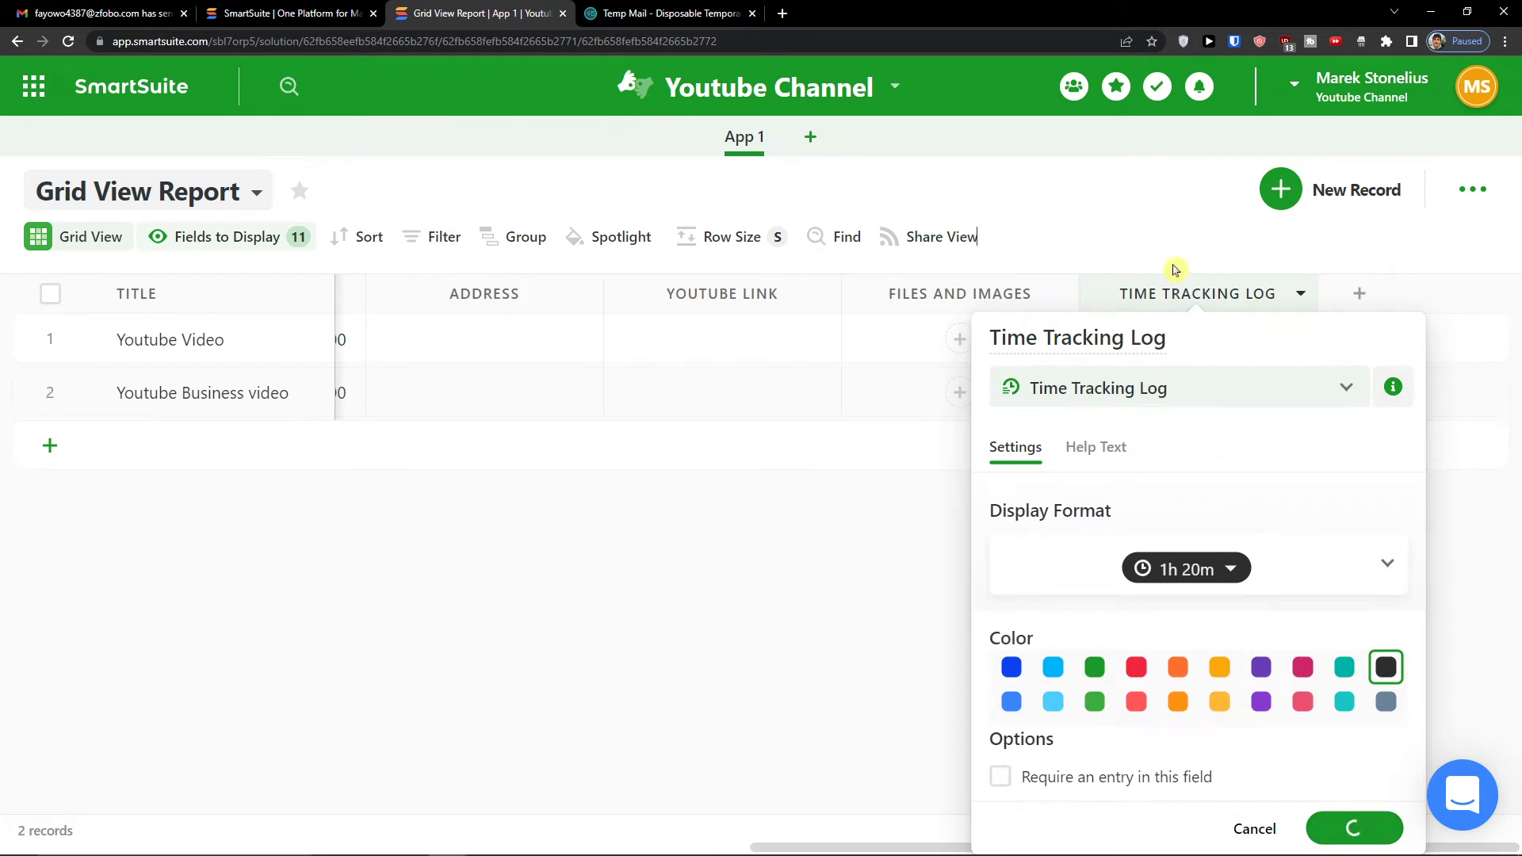
click(1361, 295)
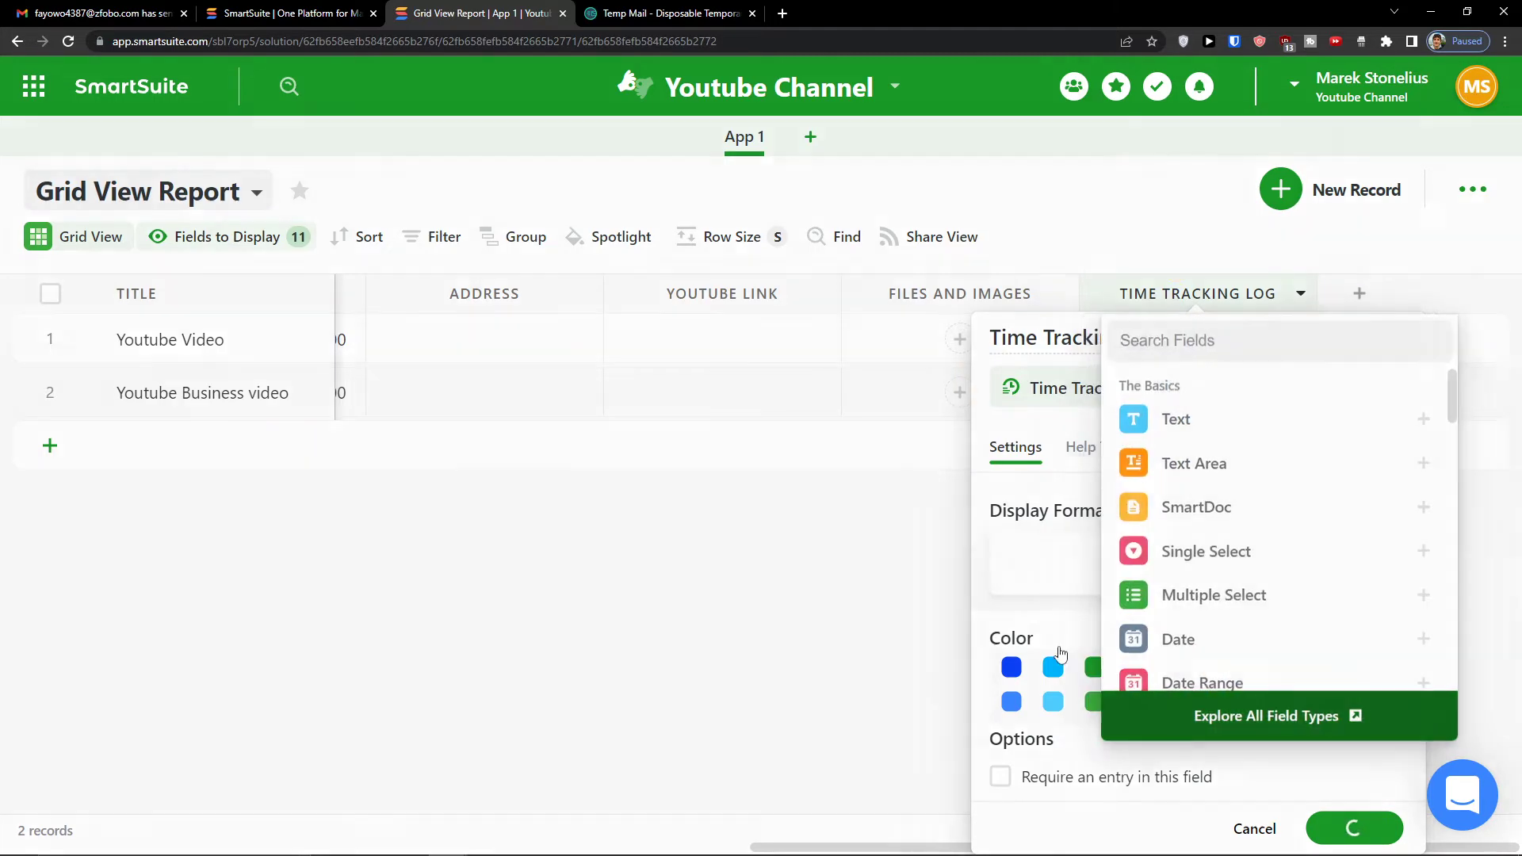
Step: Choose Sub-Items from the catalogue's More Advanced section and add it as a column
click(1261, 715)
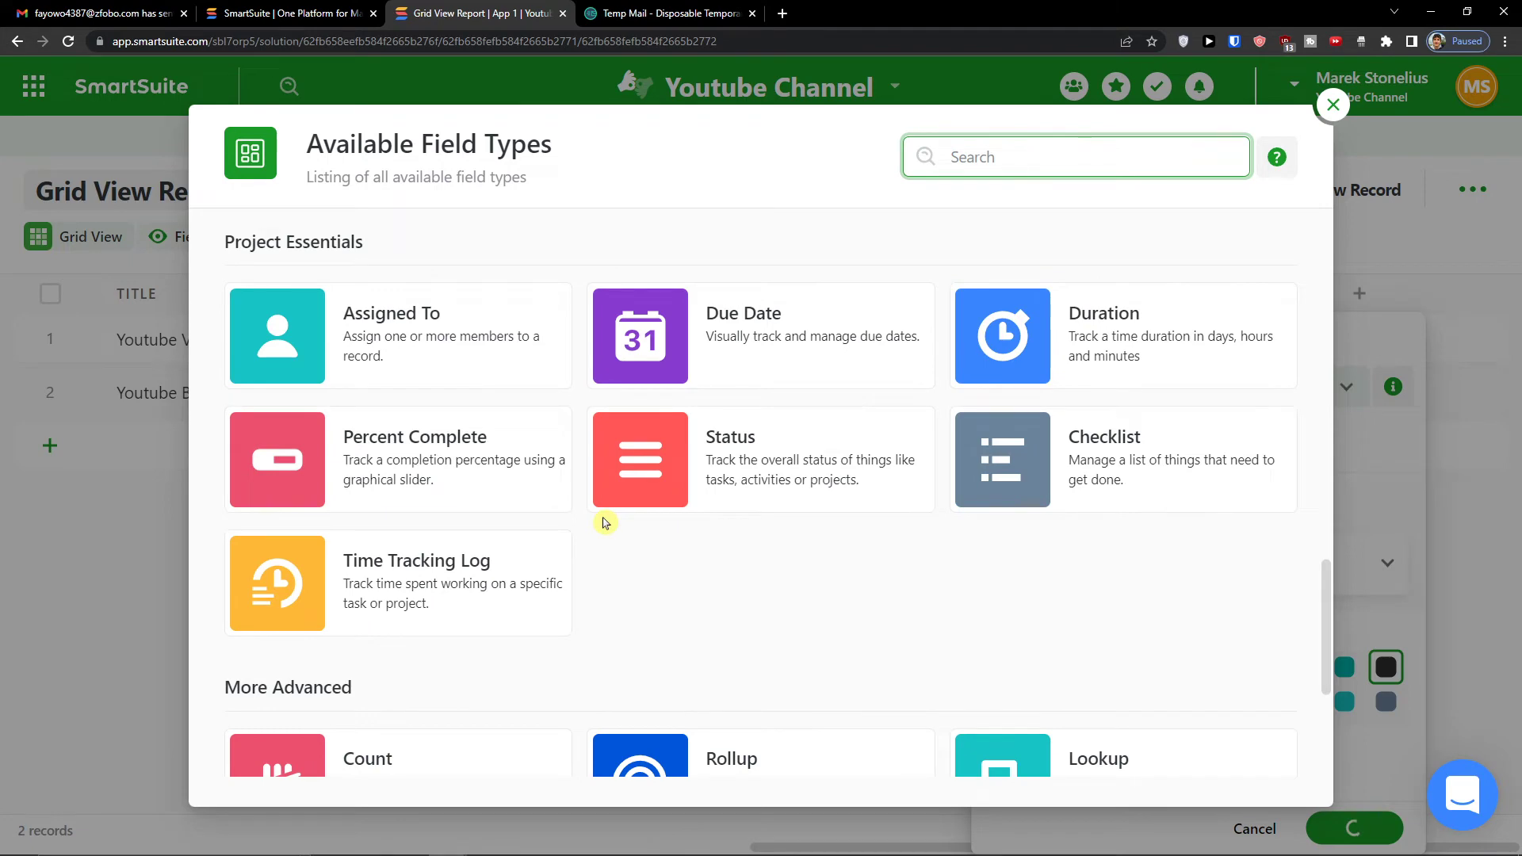
scroll(603, 521, down, 4)
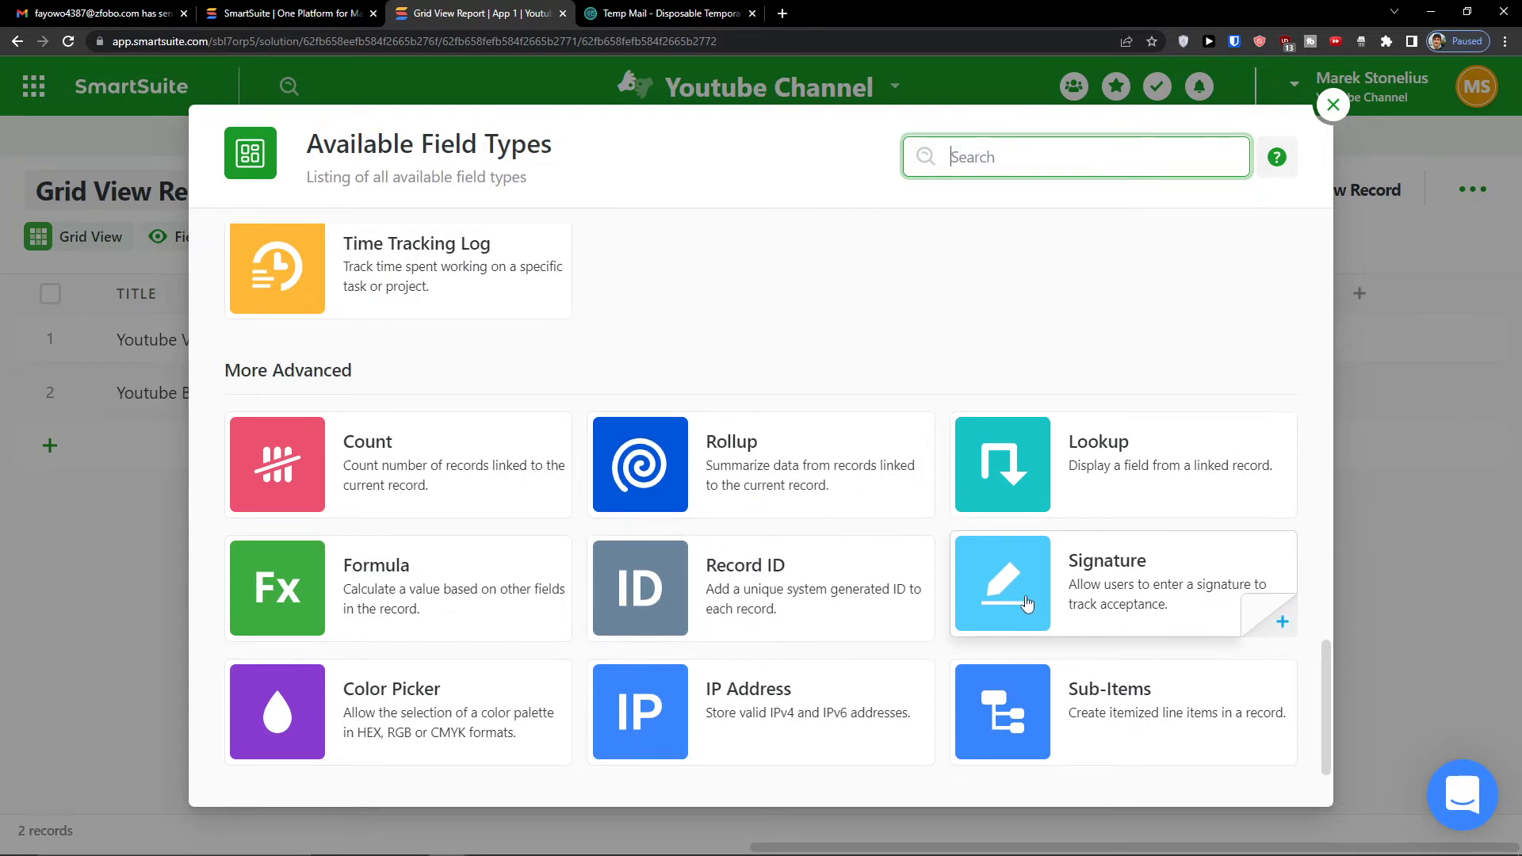
scroll(1064, 735, down, 1)
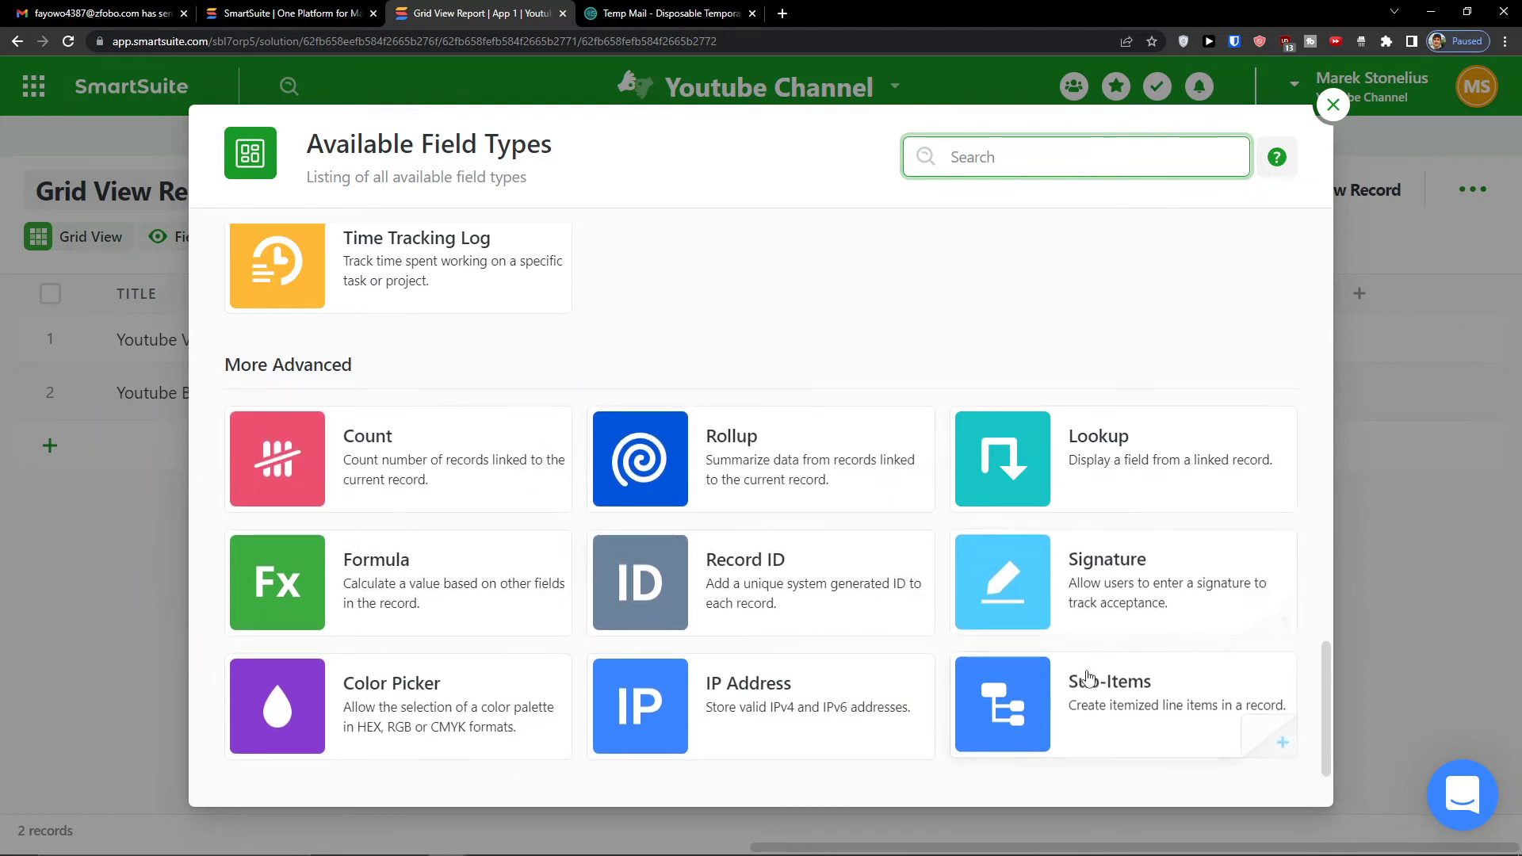
click(1098, 713)
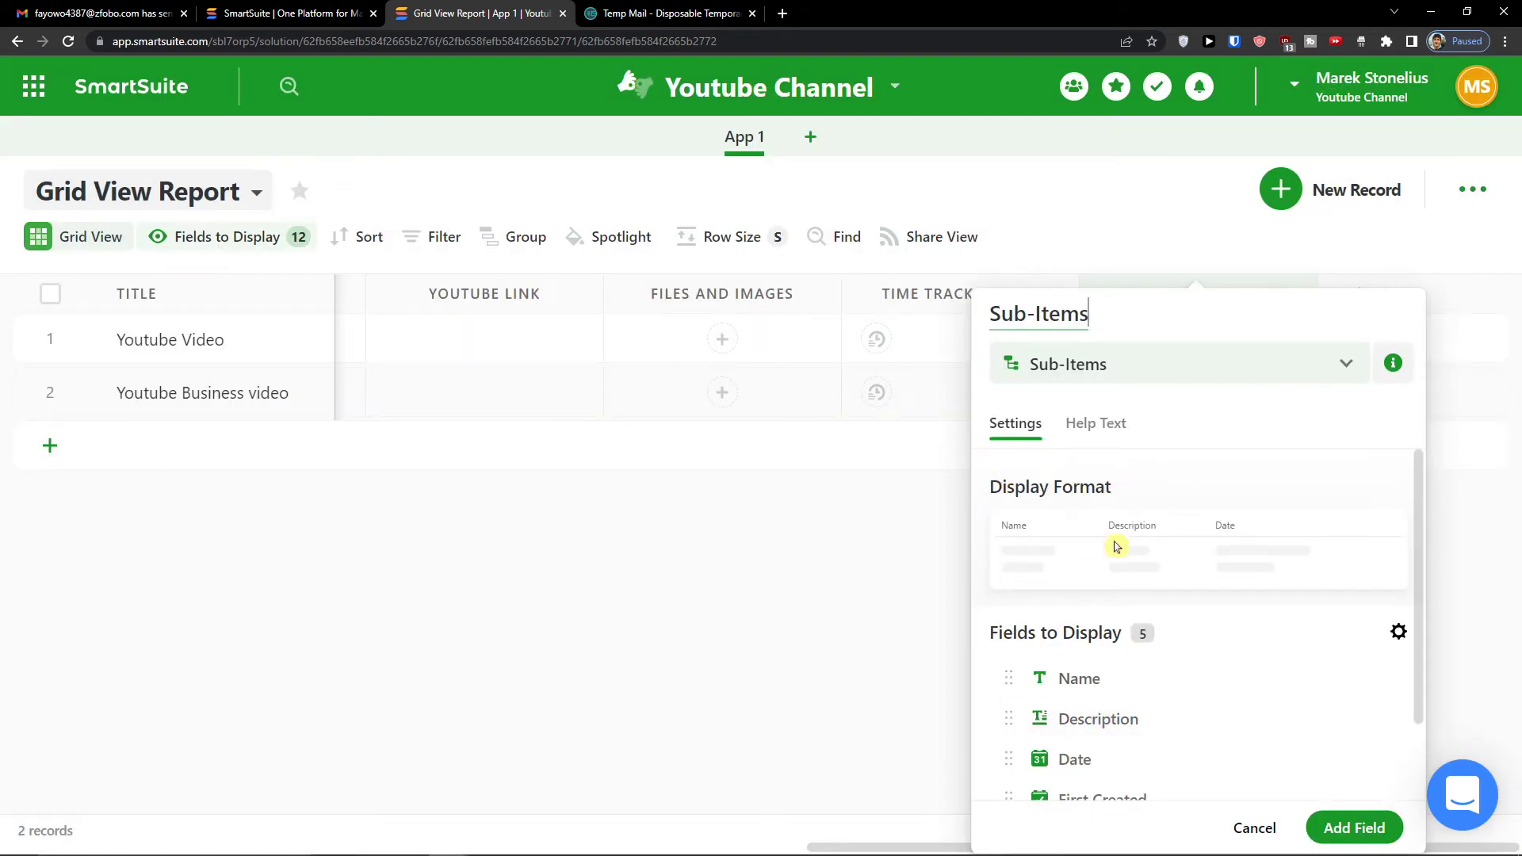
scroll(1119, 555, down, 1)
scroll(1118, 584, up, 1)
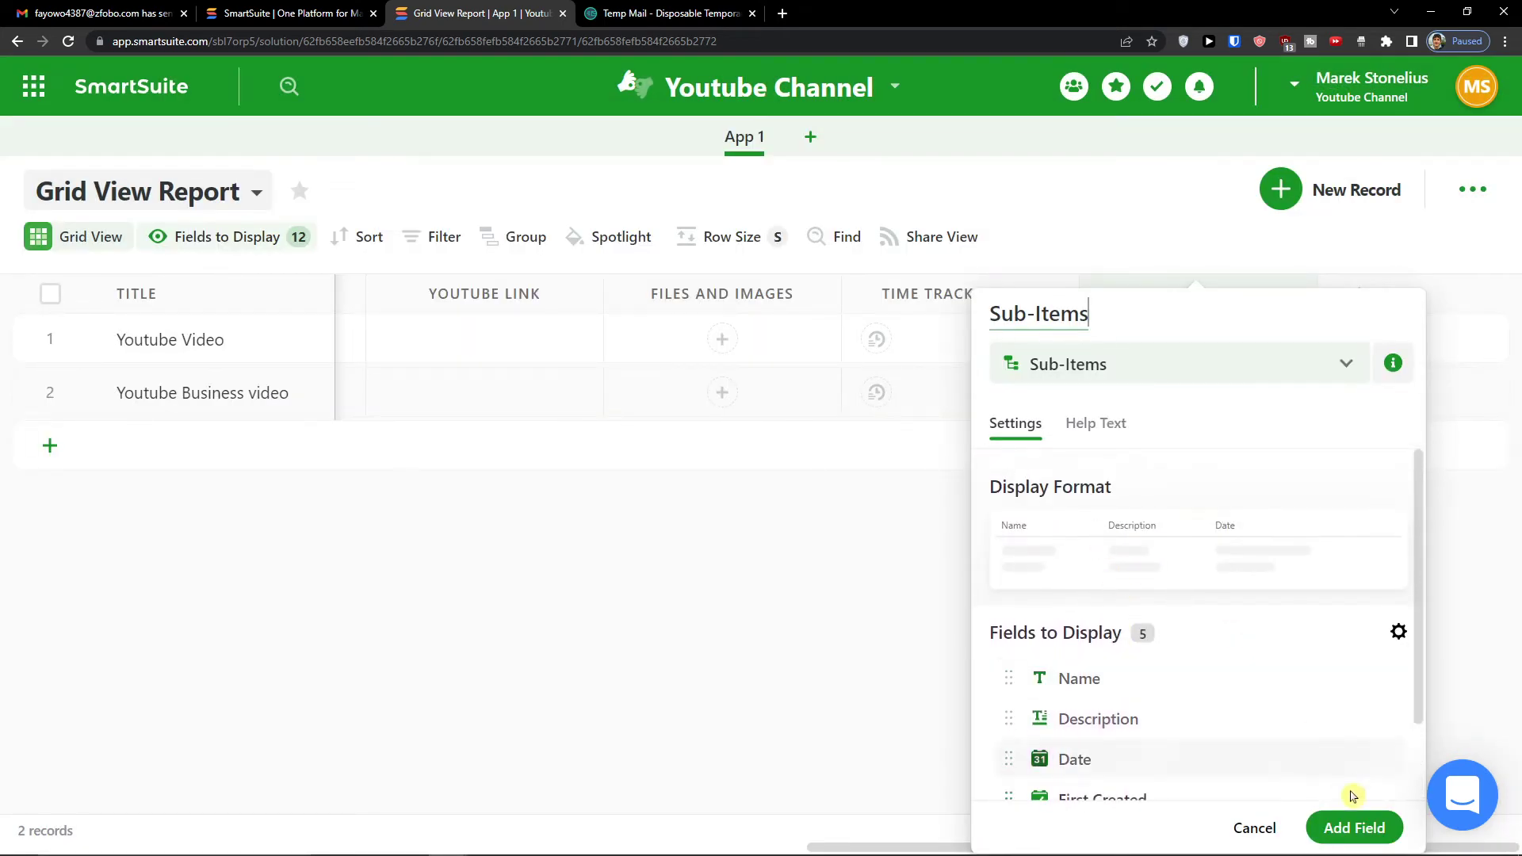
click(1360, 817)
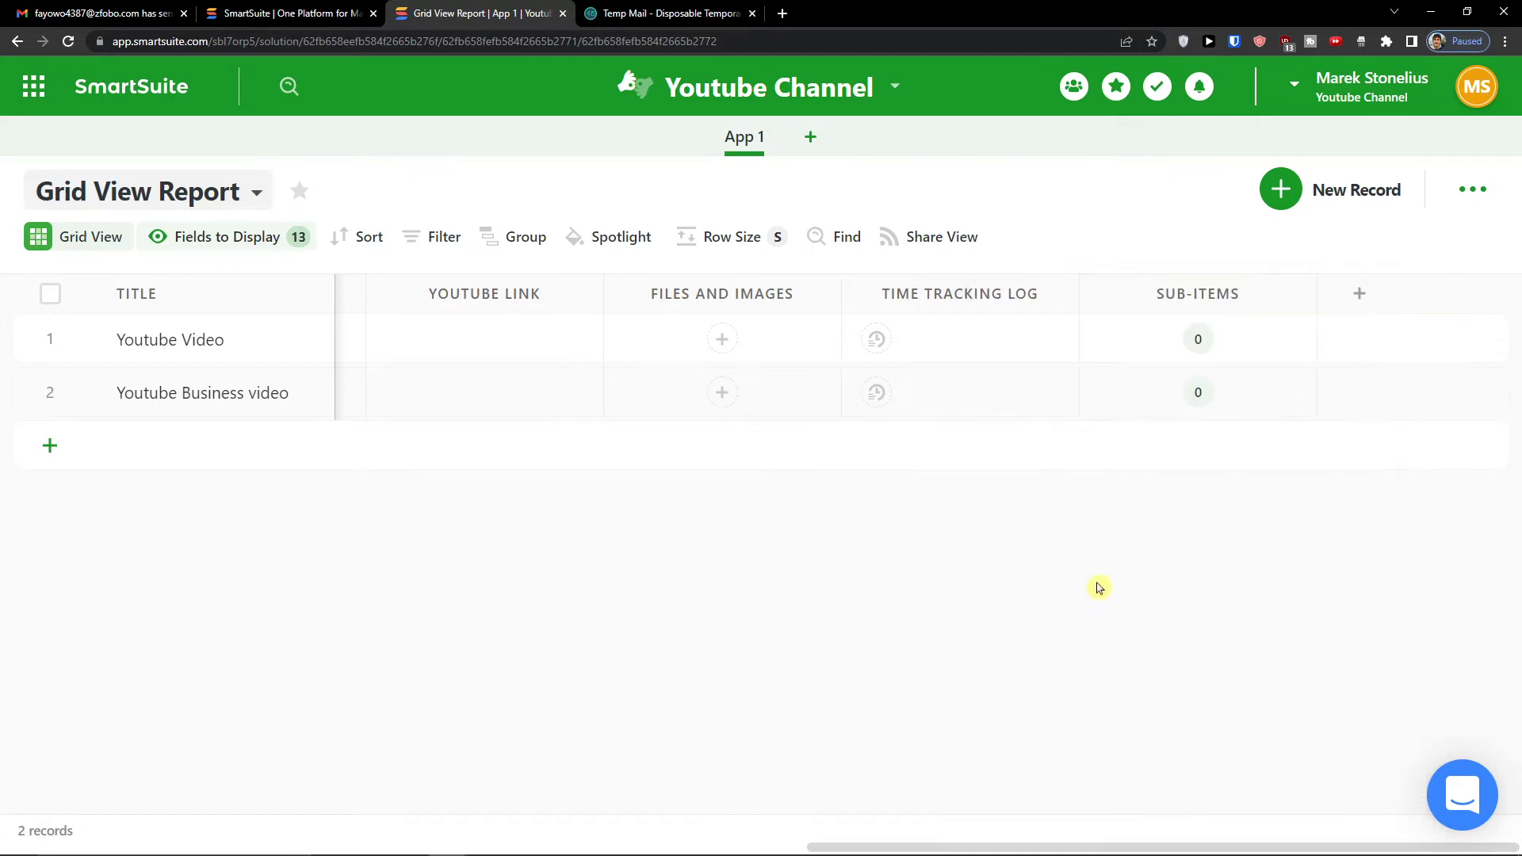
Step: Open Youtube Video's sub-items and add a 'youtube thumbnail' sub-item
click(1196, 363)
click(1198, 346)
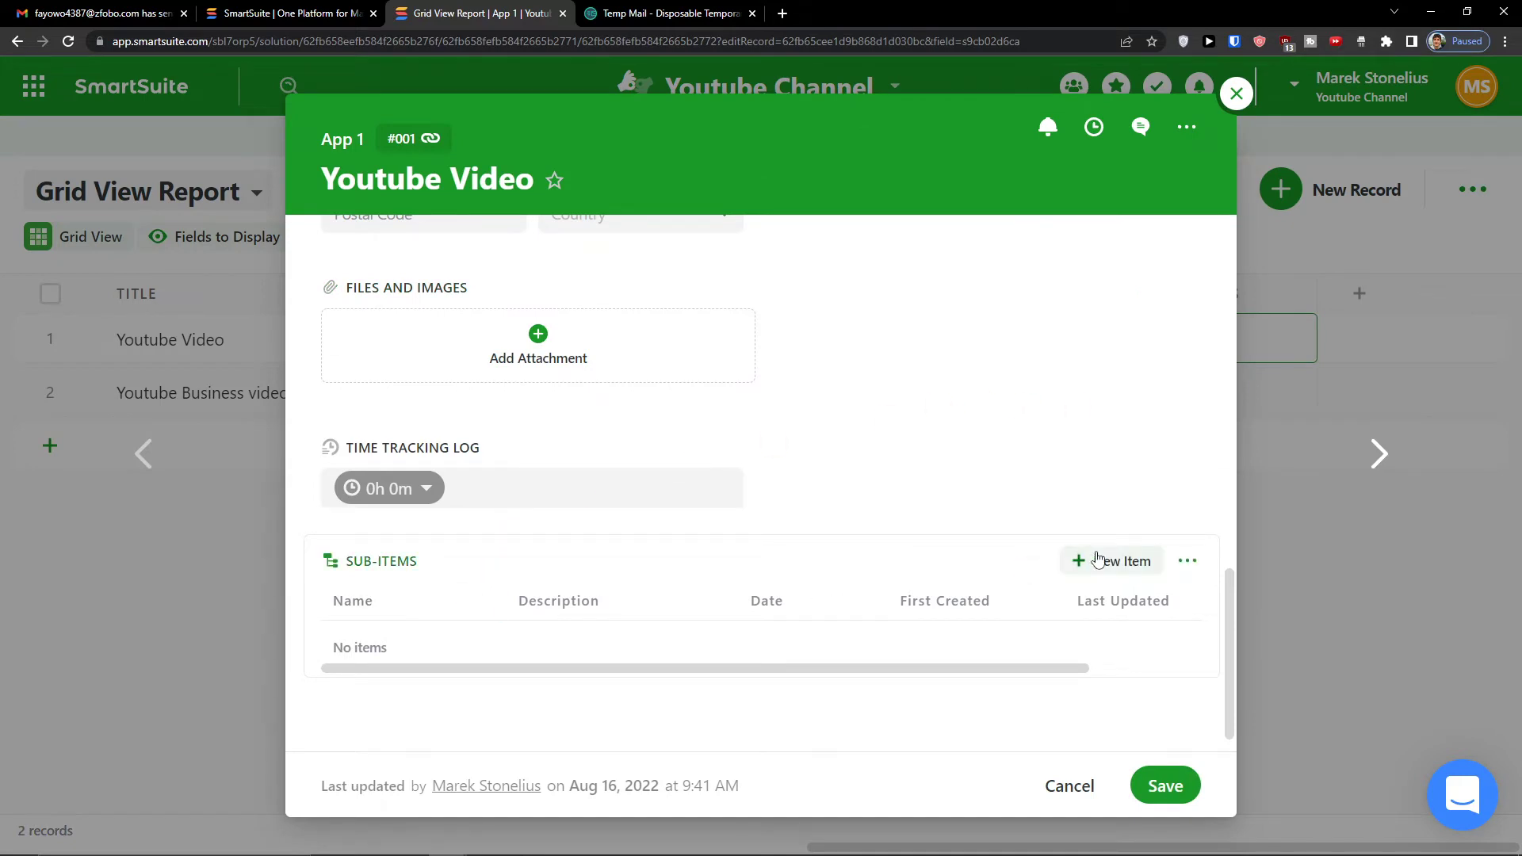
click(1096, 560)
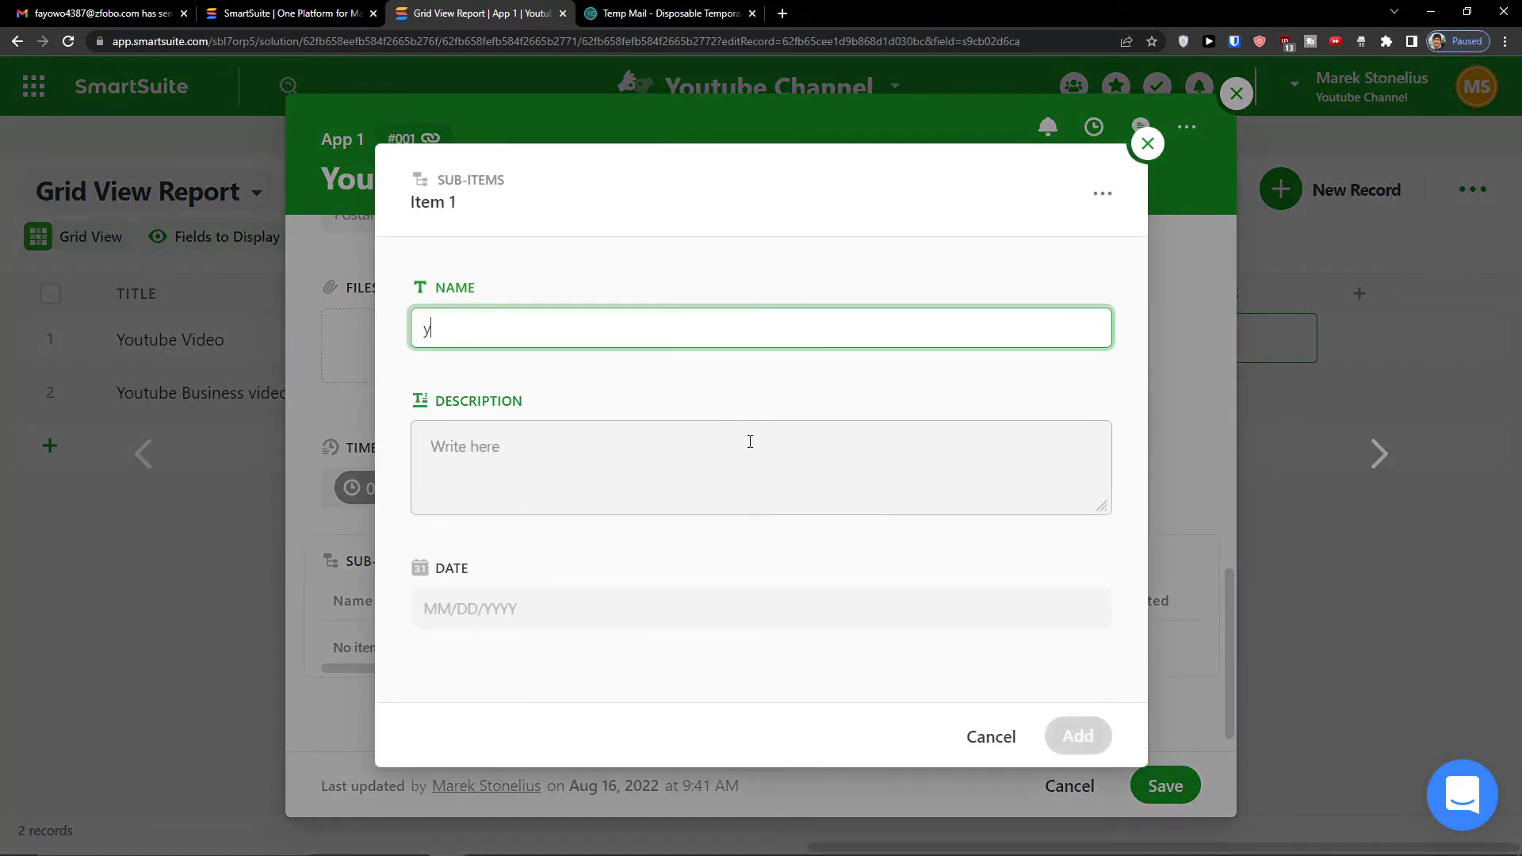
text(youtube thumbnail)
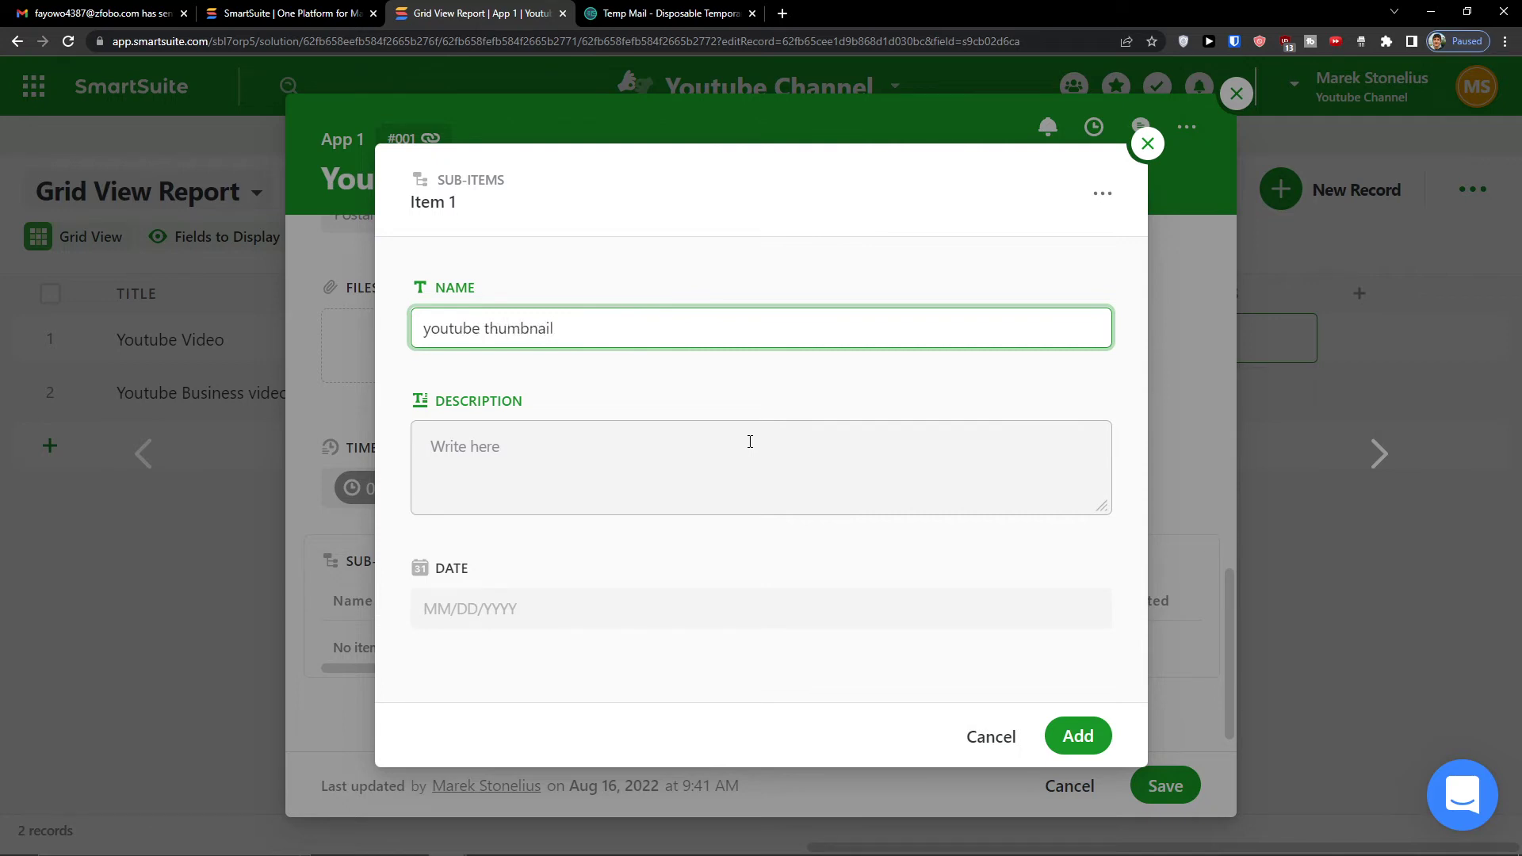
click(1076, 737)
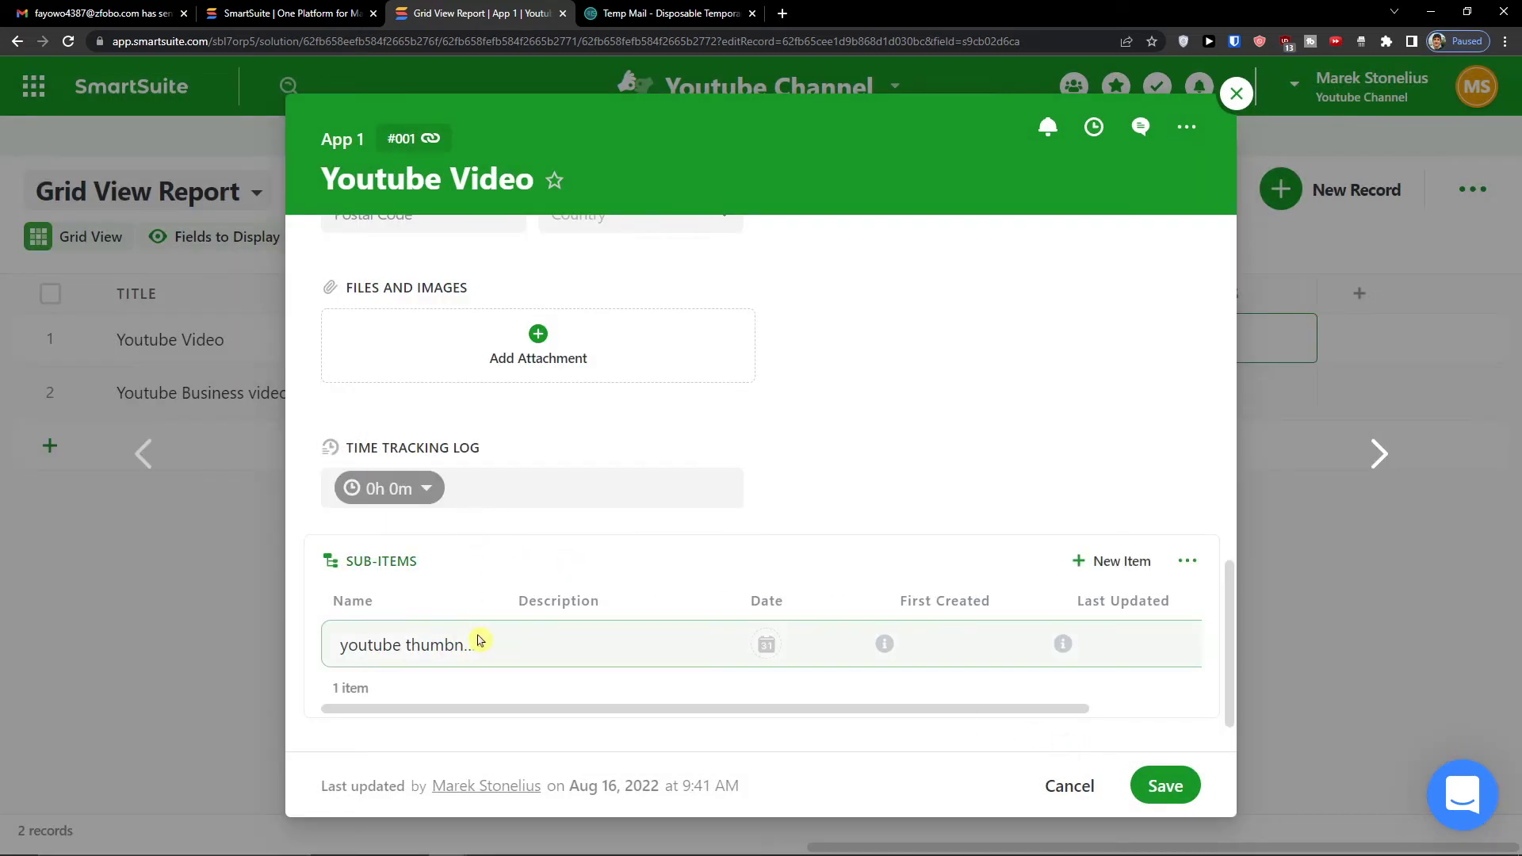
Step: Add a second sub-item, 'youtube description', and save the record
click(1098, 561)
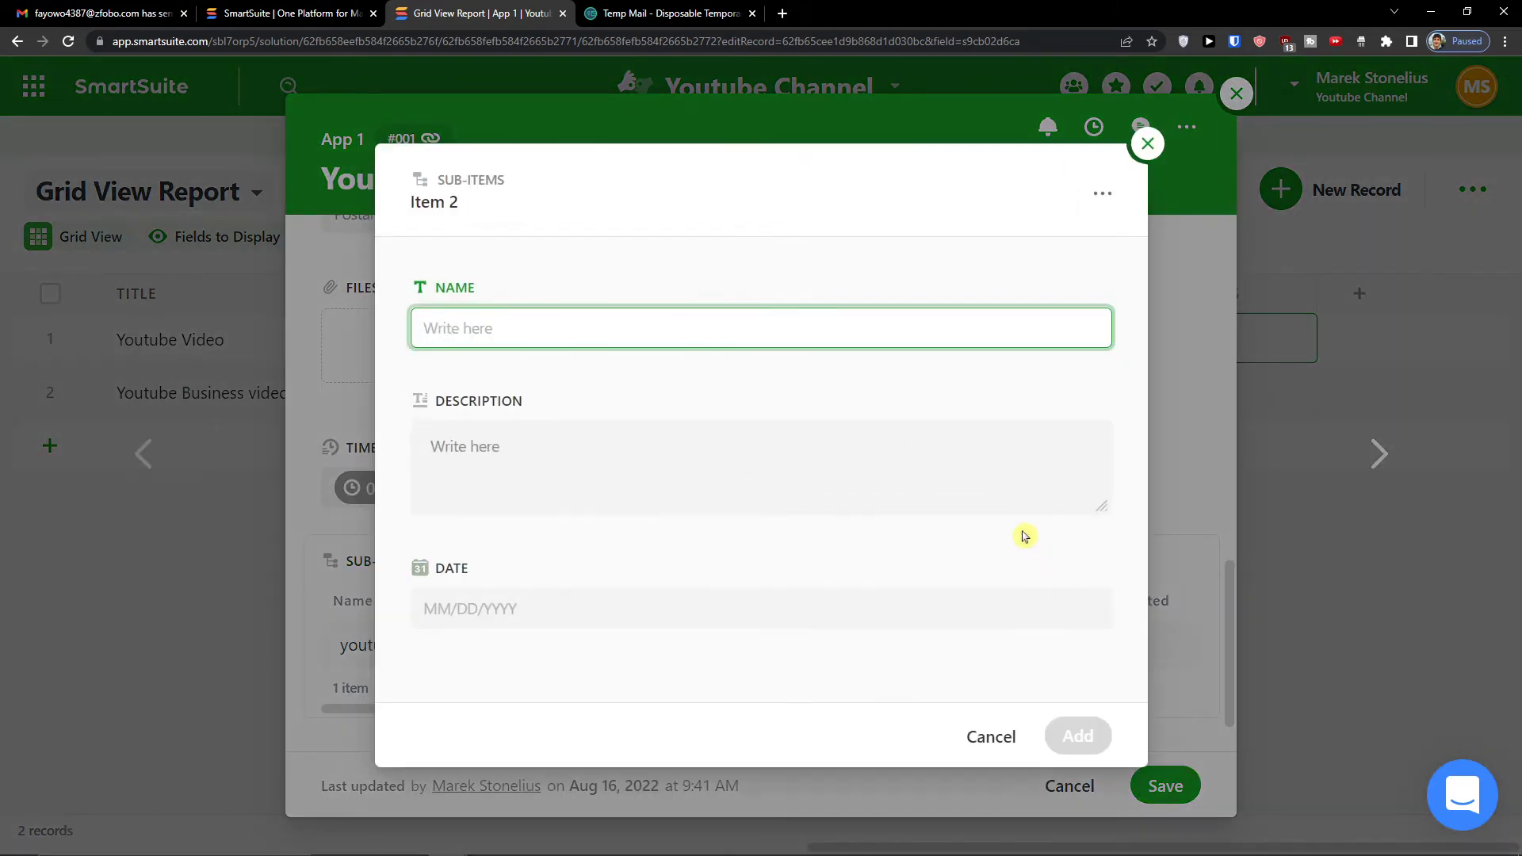
text(youtube description)
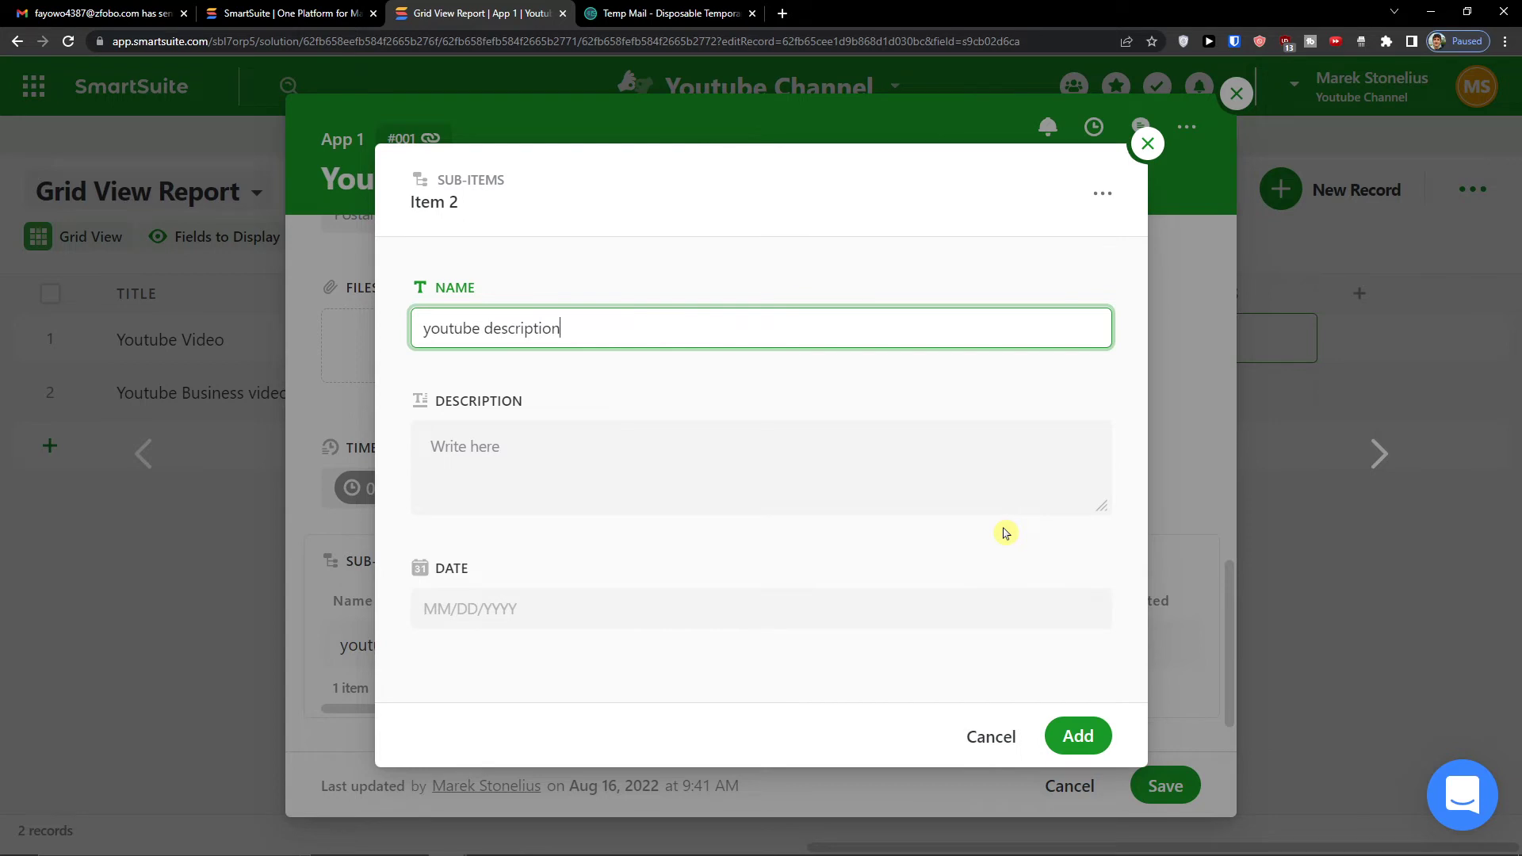
click(1102, 737)
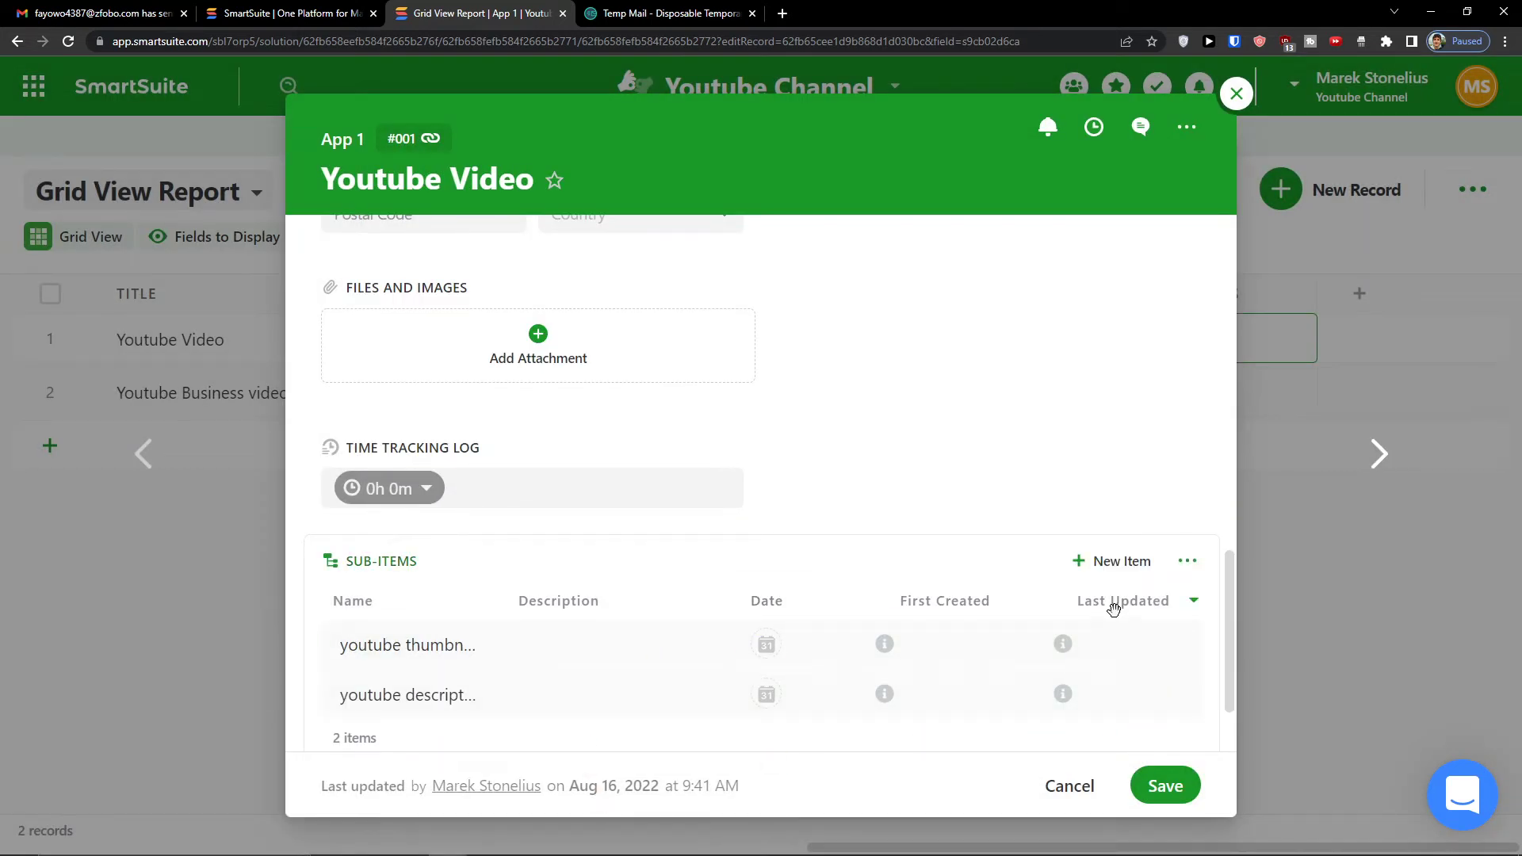
click(1170, 783)
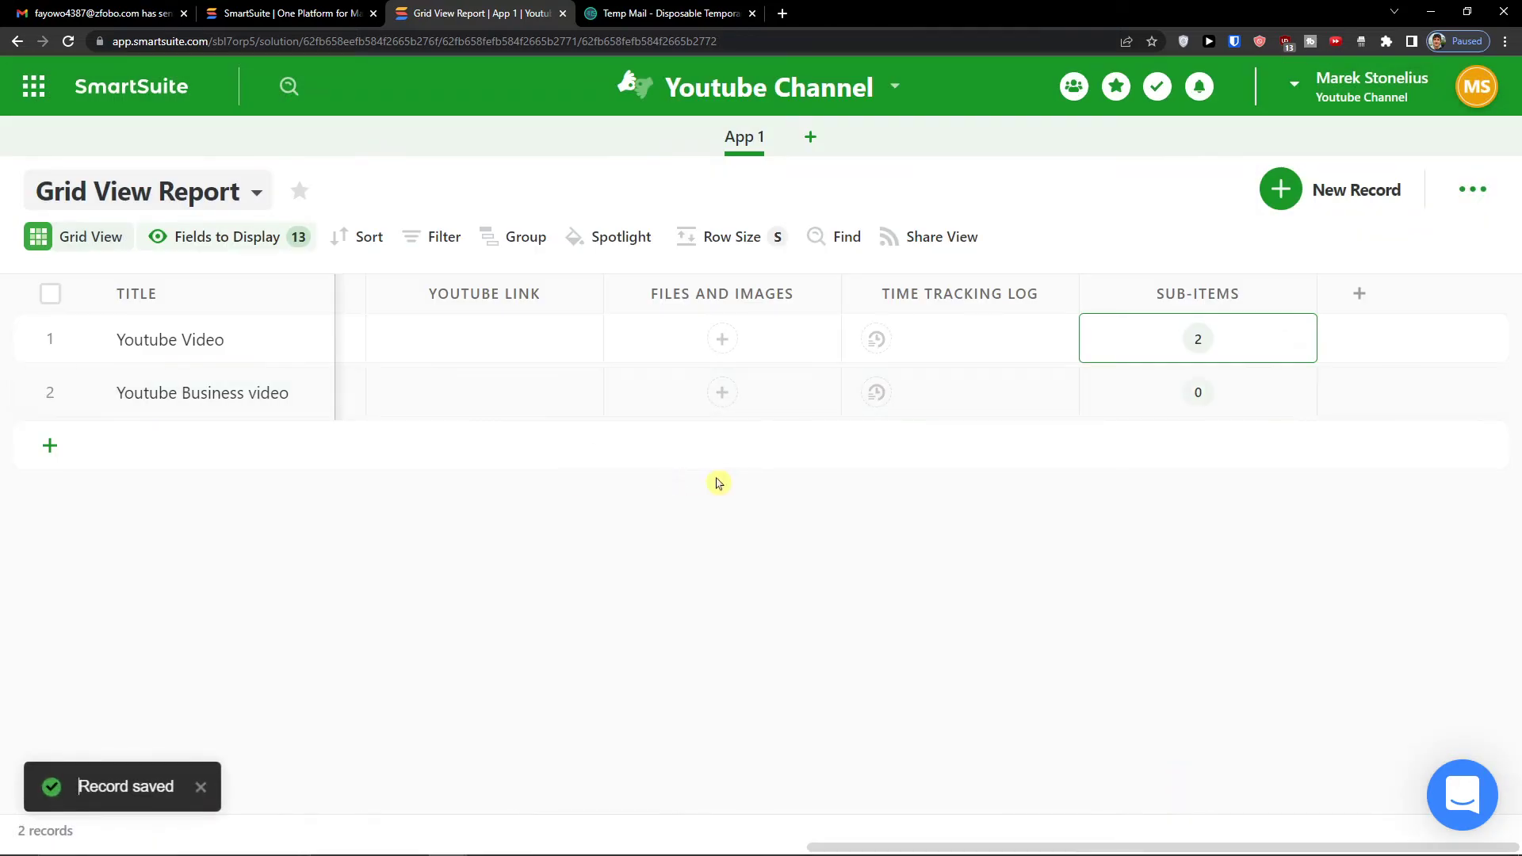
Step: Move the Sub-Items column beside Title and log a 2h 0m duration in Youtube Video's Time Tracking Log
drag(1195, 297, 413, 325)
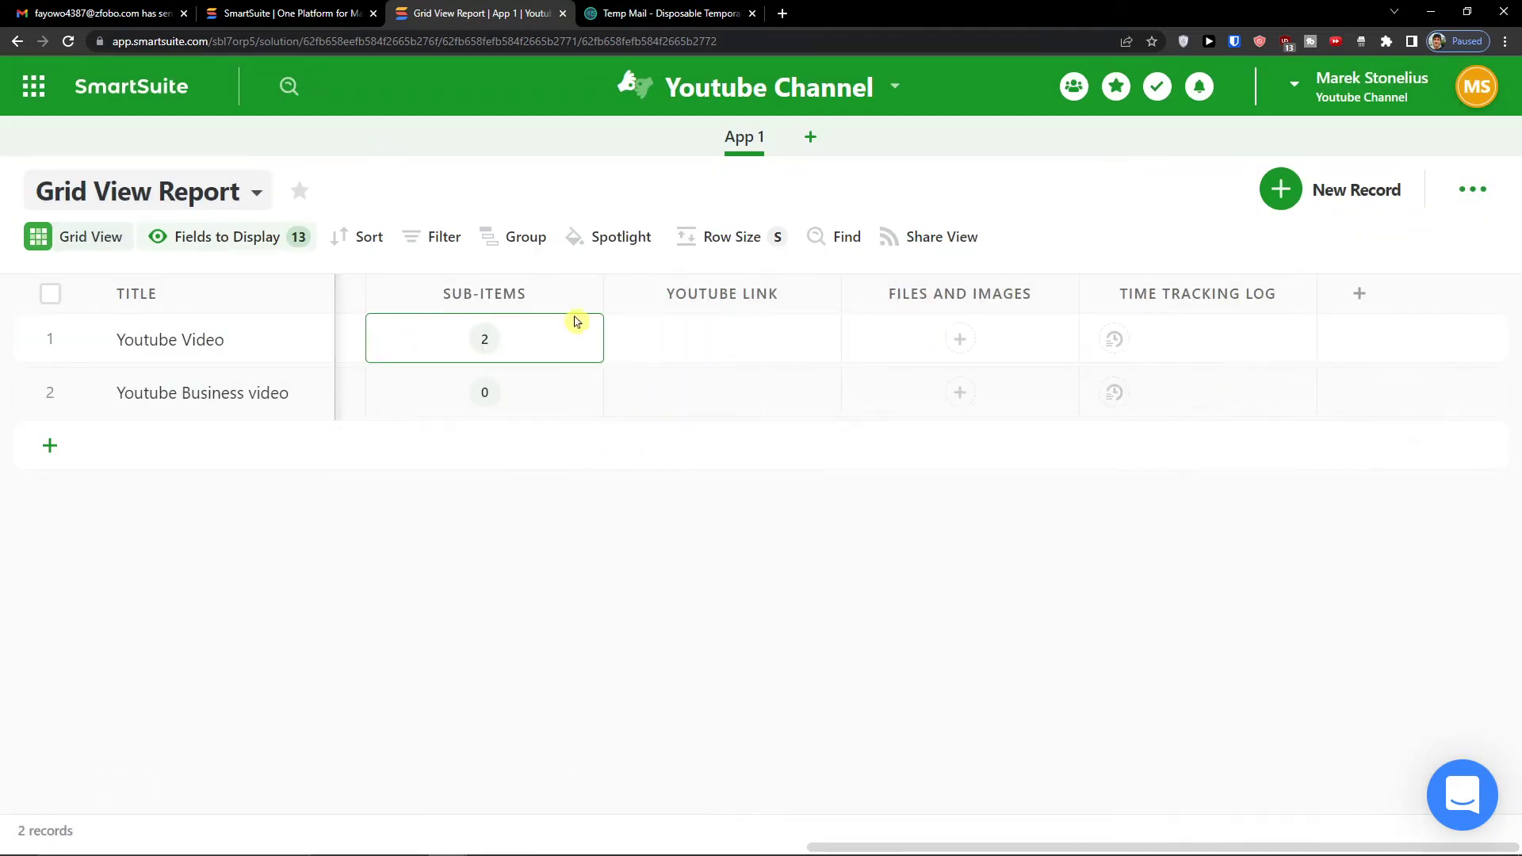
click(1138, 343)
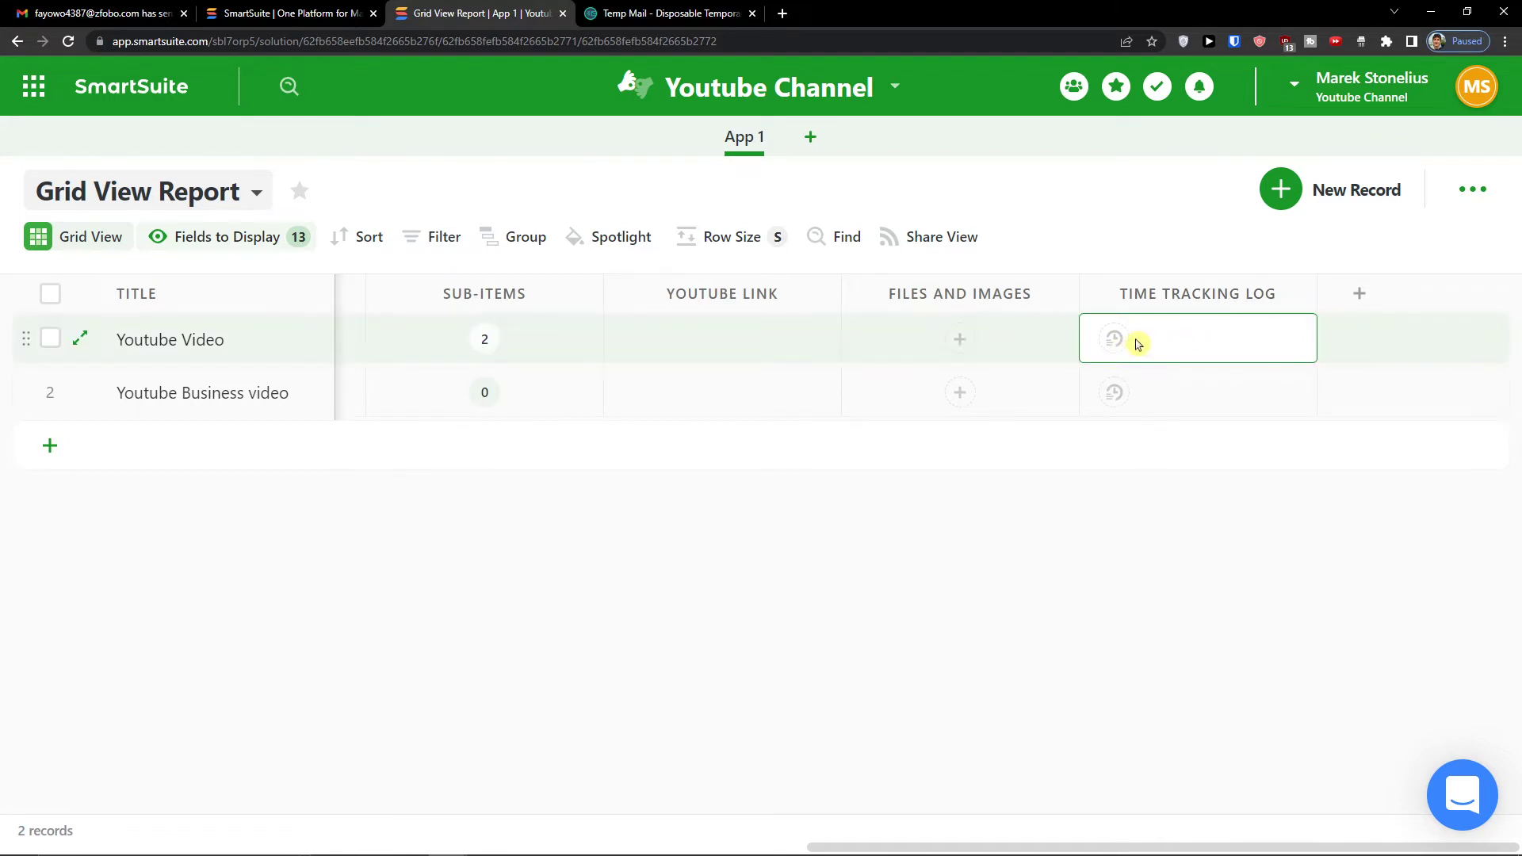
click(1121, 343)
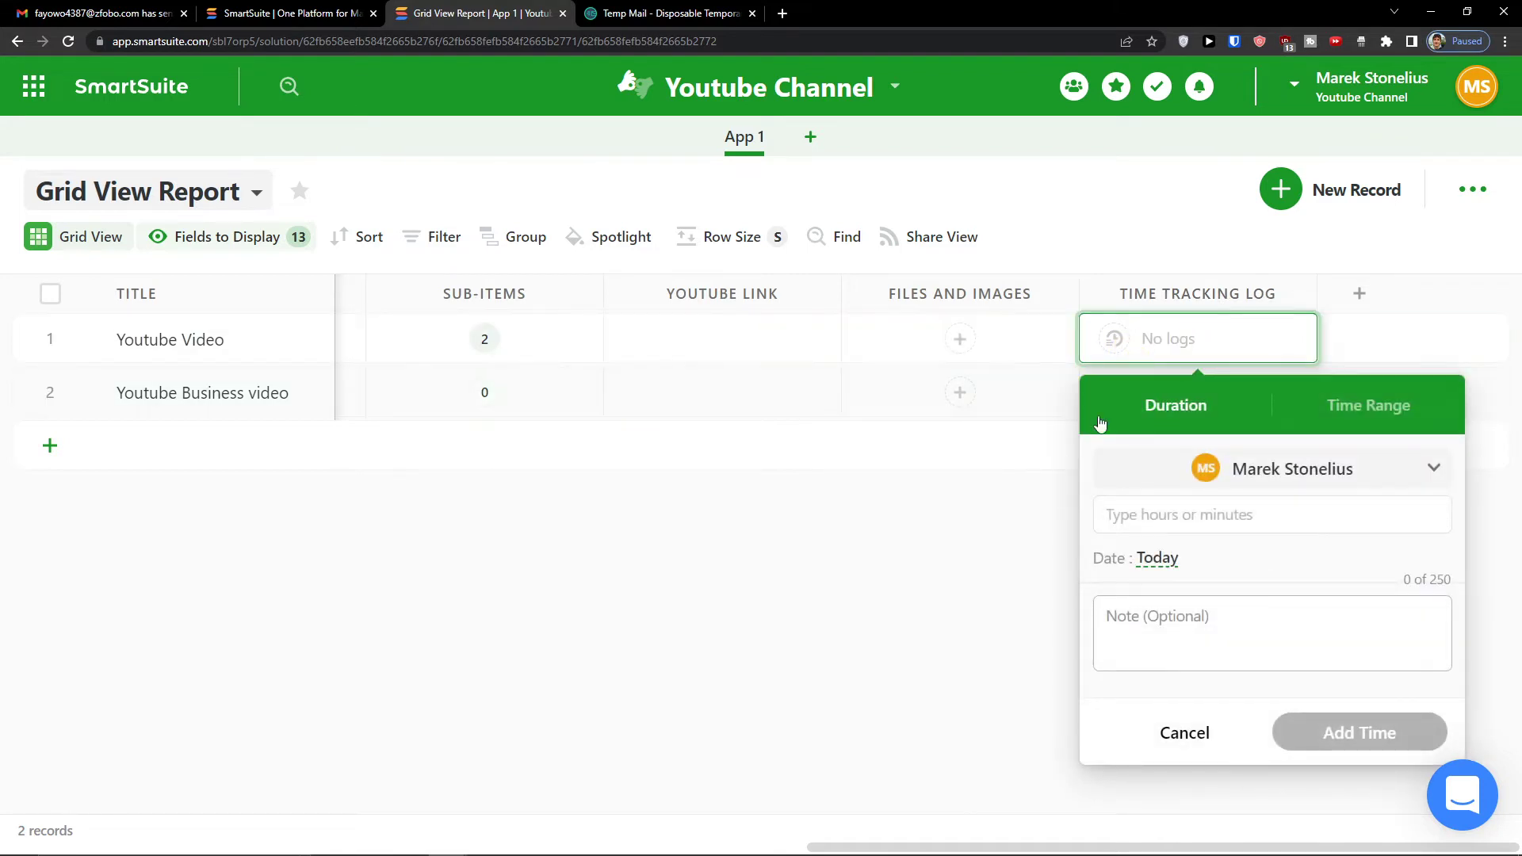
click(1158, 511)
text(10)
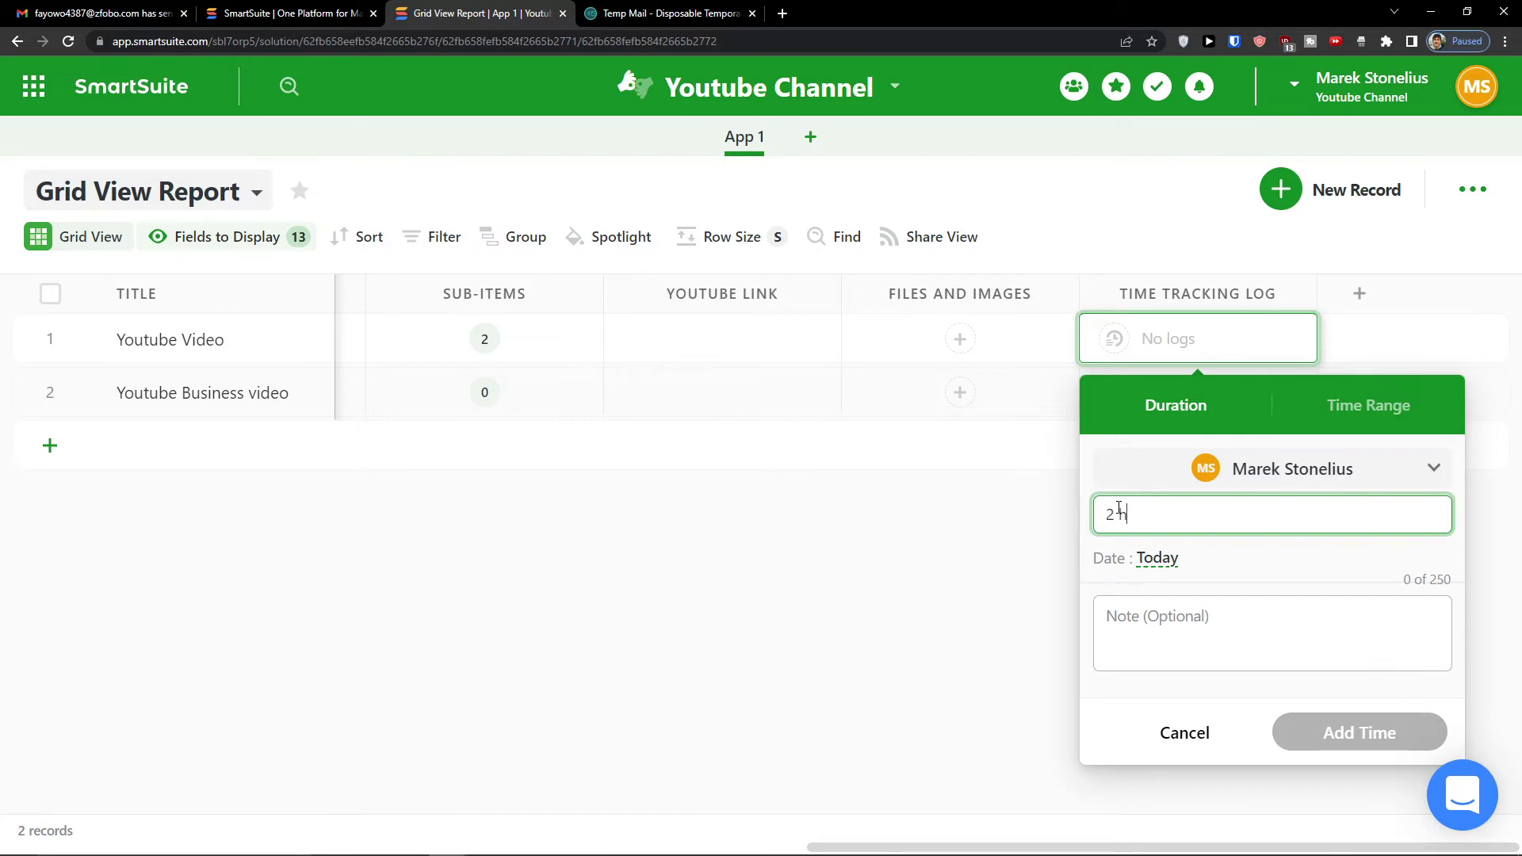
click(1193, 612)
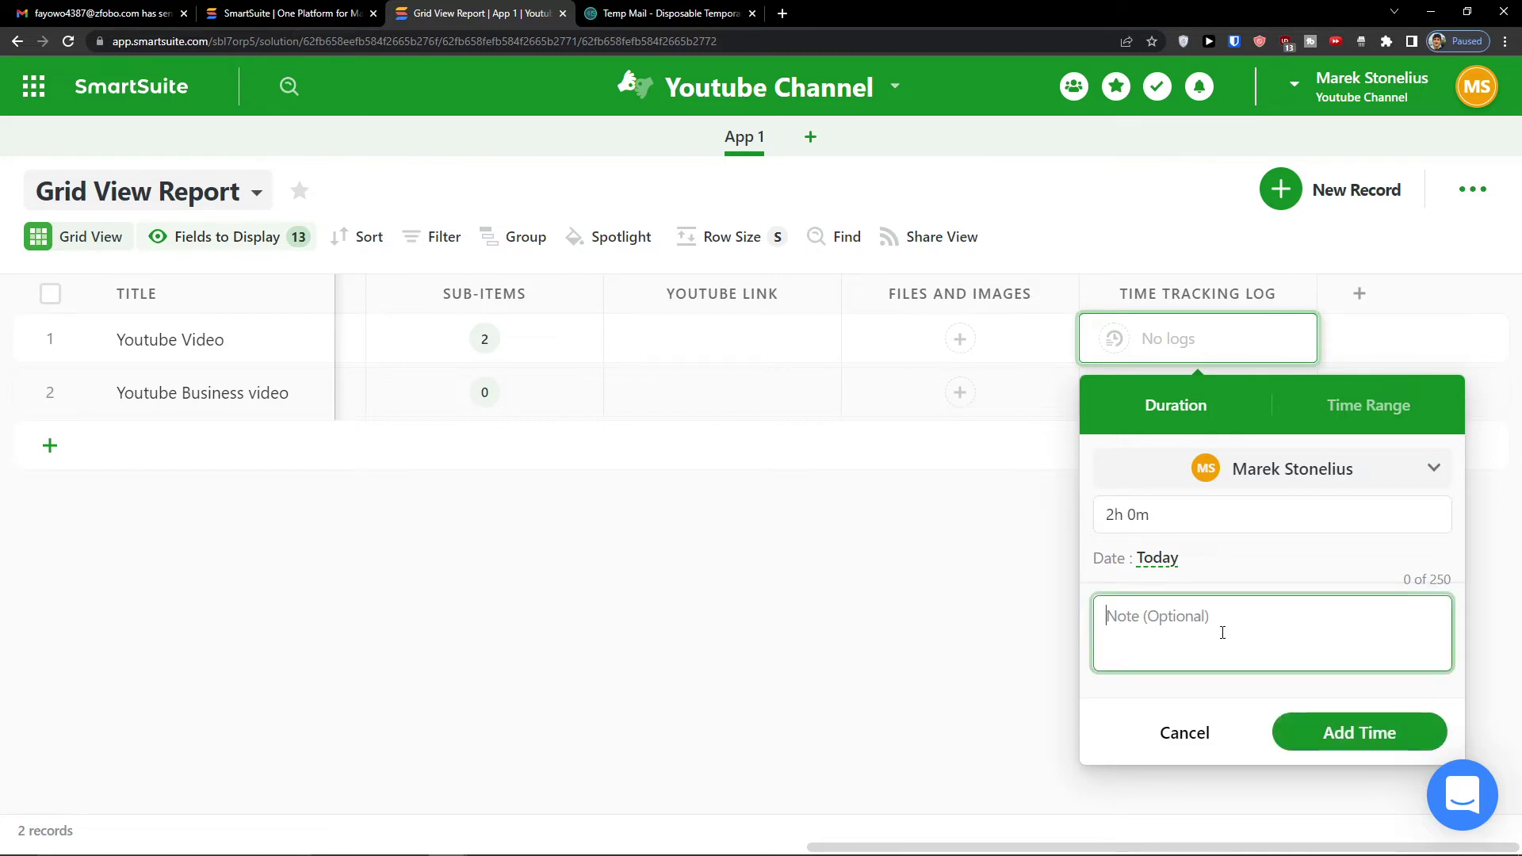
click(1314, 416)
click(1190, 418)
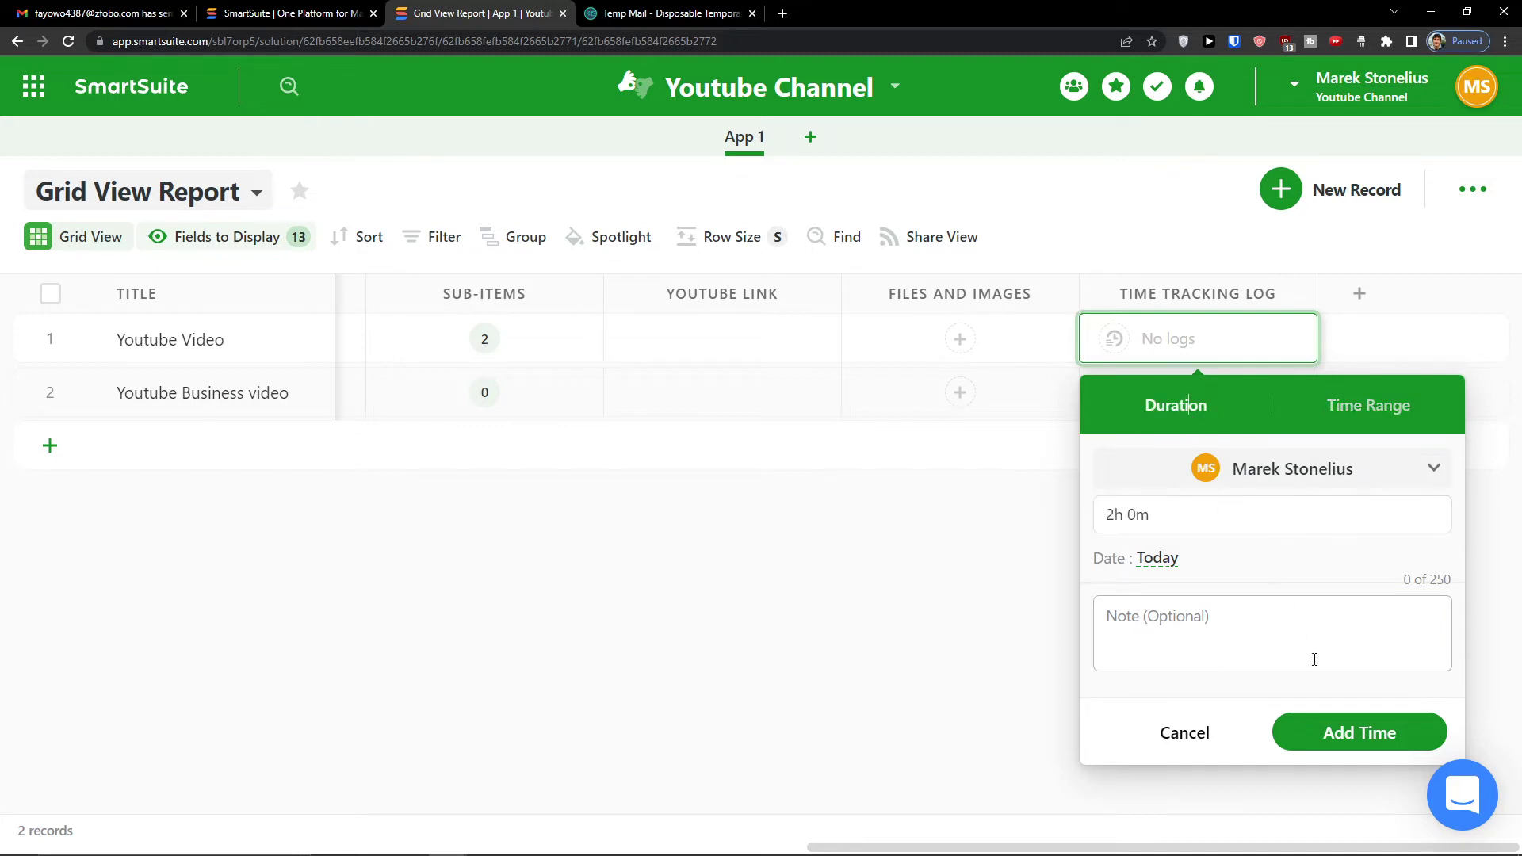
click(1348, 730)
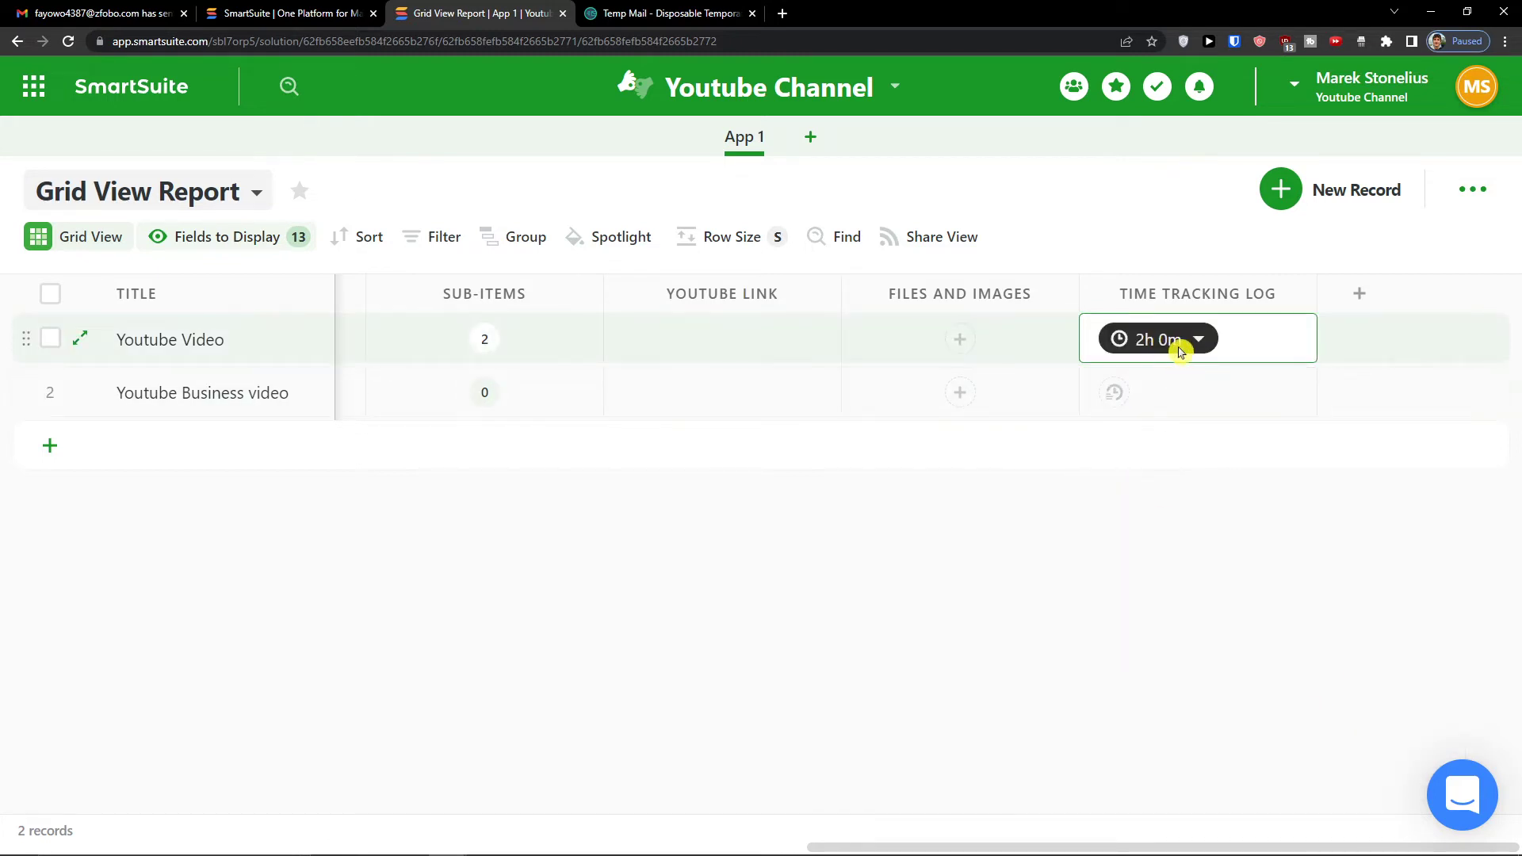
drag(1134, 848, 1197, 550)
click(1369, 306)
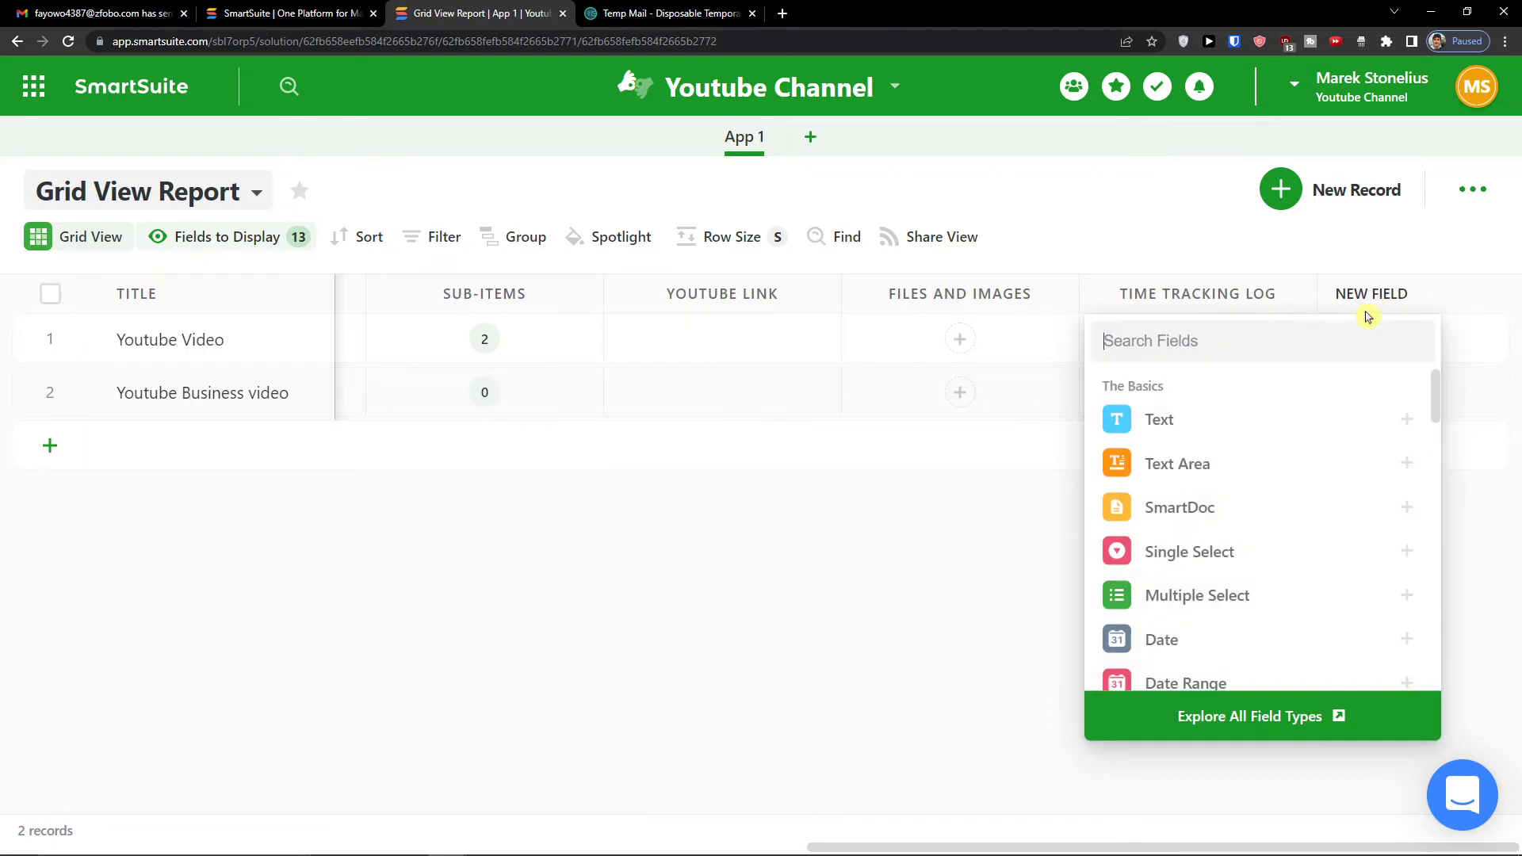
click(1271, 725)
scroll(919, 651, down, 4)
scroll(919, 651, down, 15)
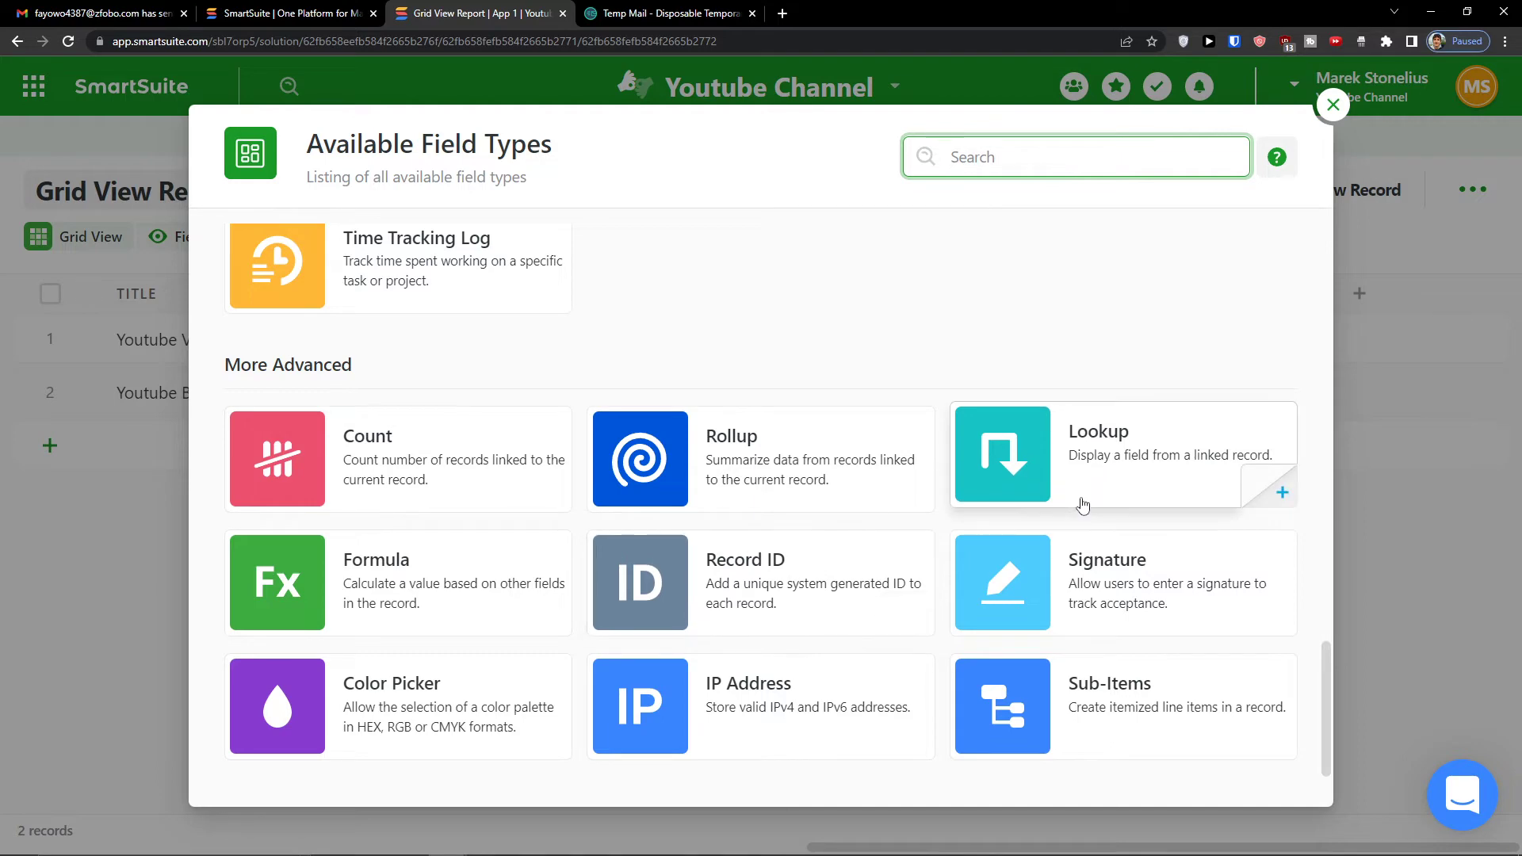
scroll(500, 493, up, 4)
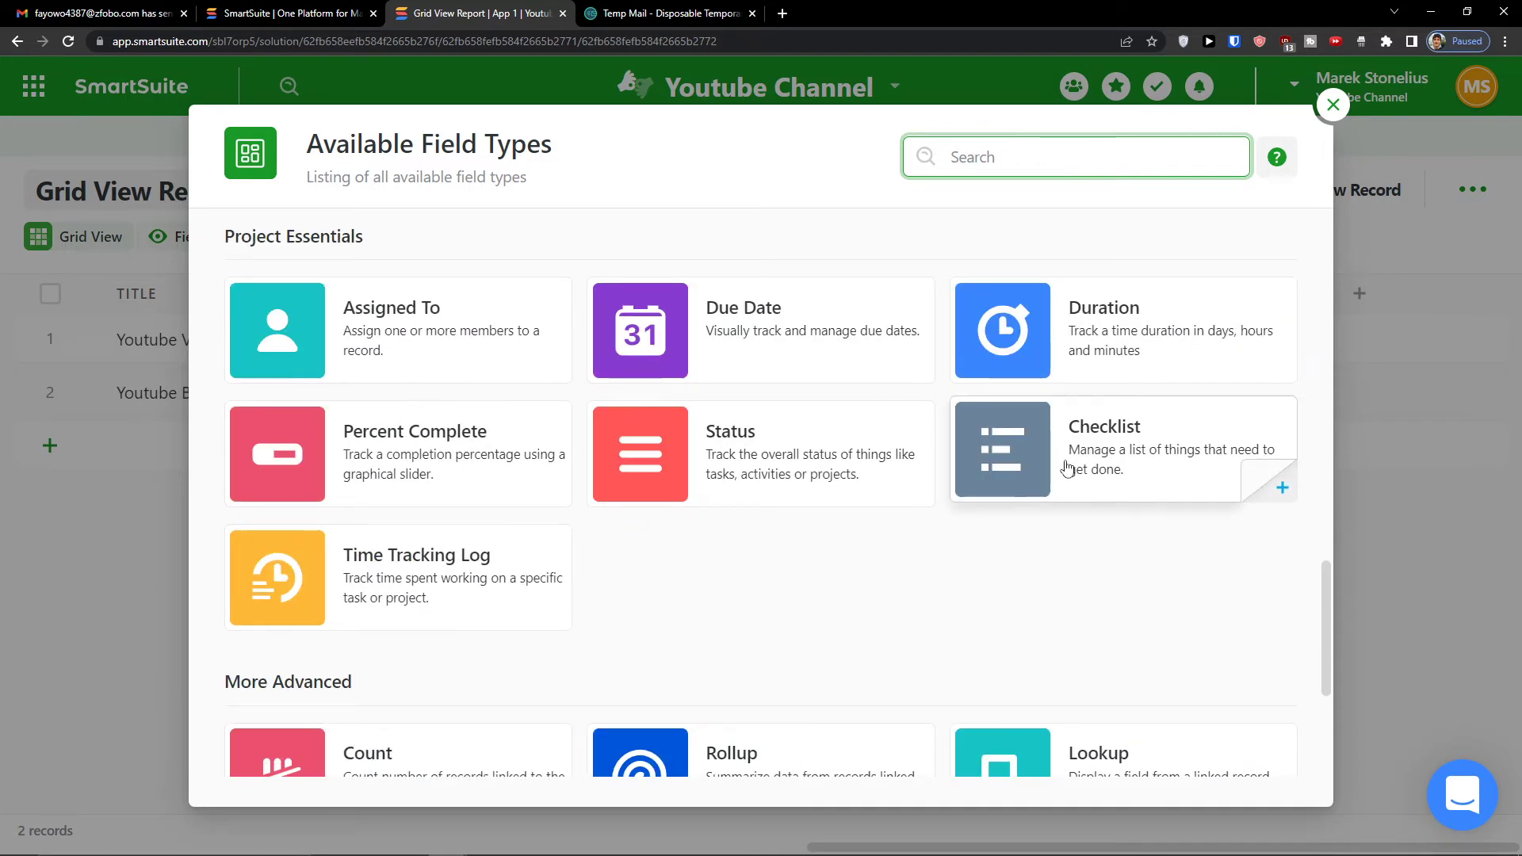
scroll(1067, 468, up, 4)
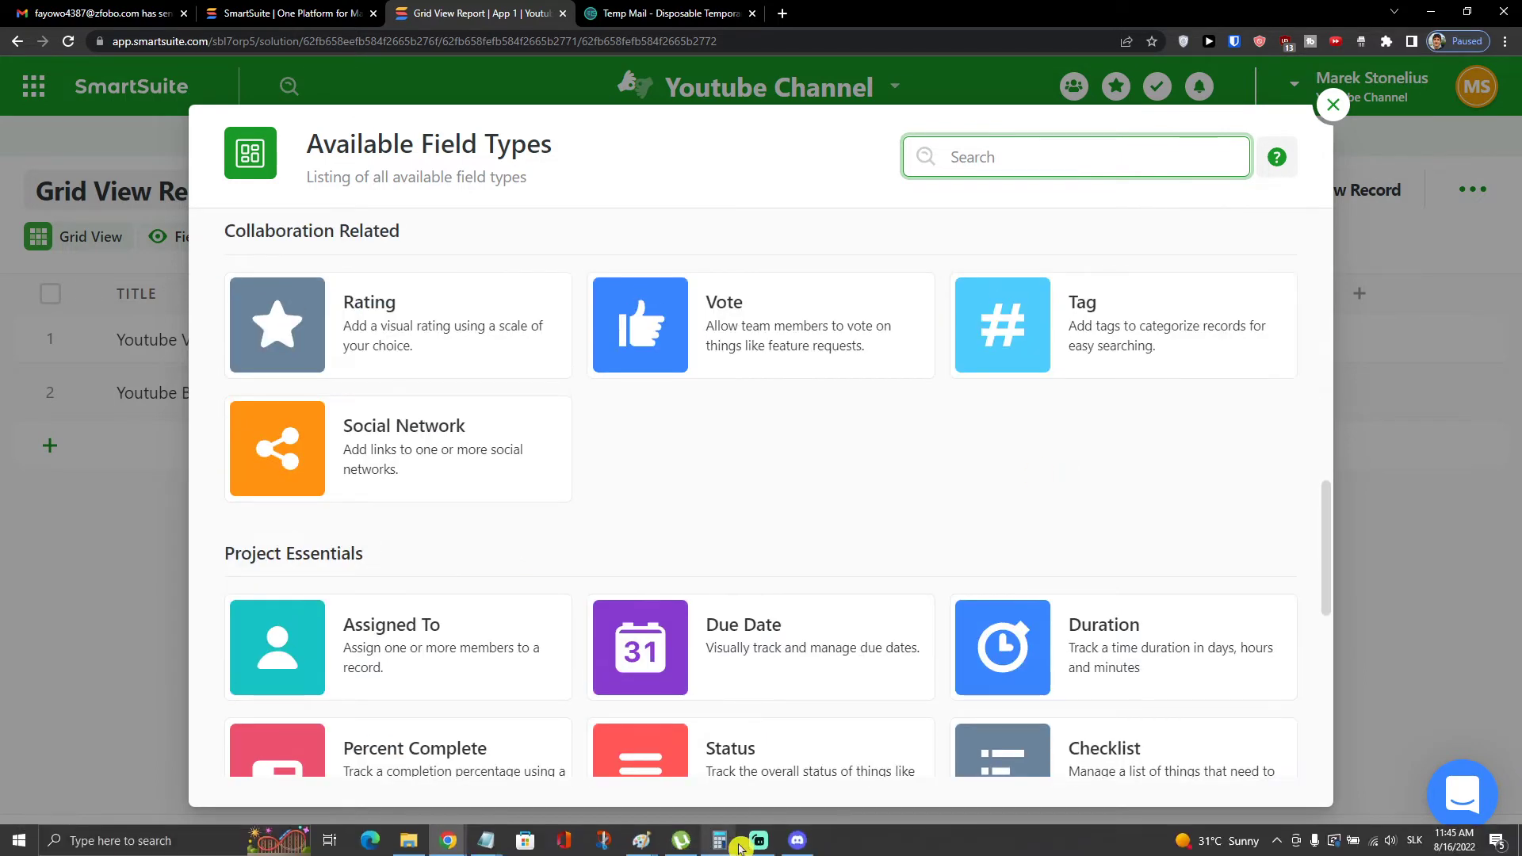
click(737, 845)
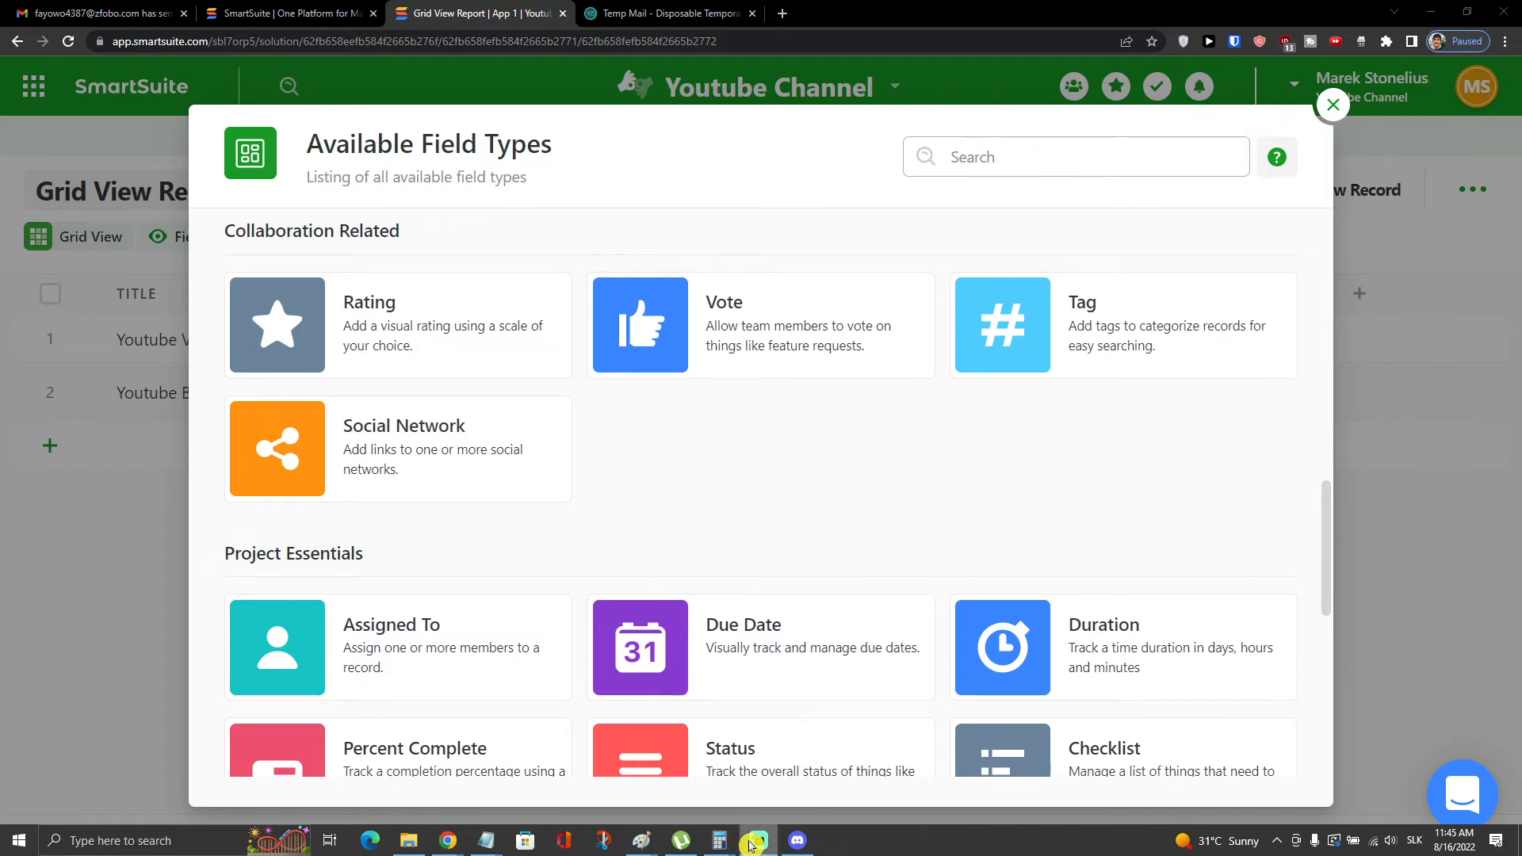
scroll(911, 666, up, 8)
scroll(701, 650, down, 3)
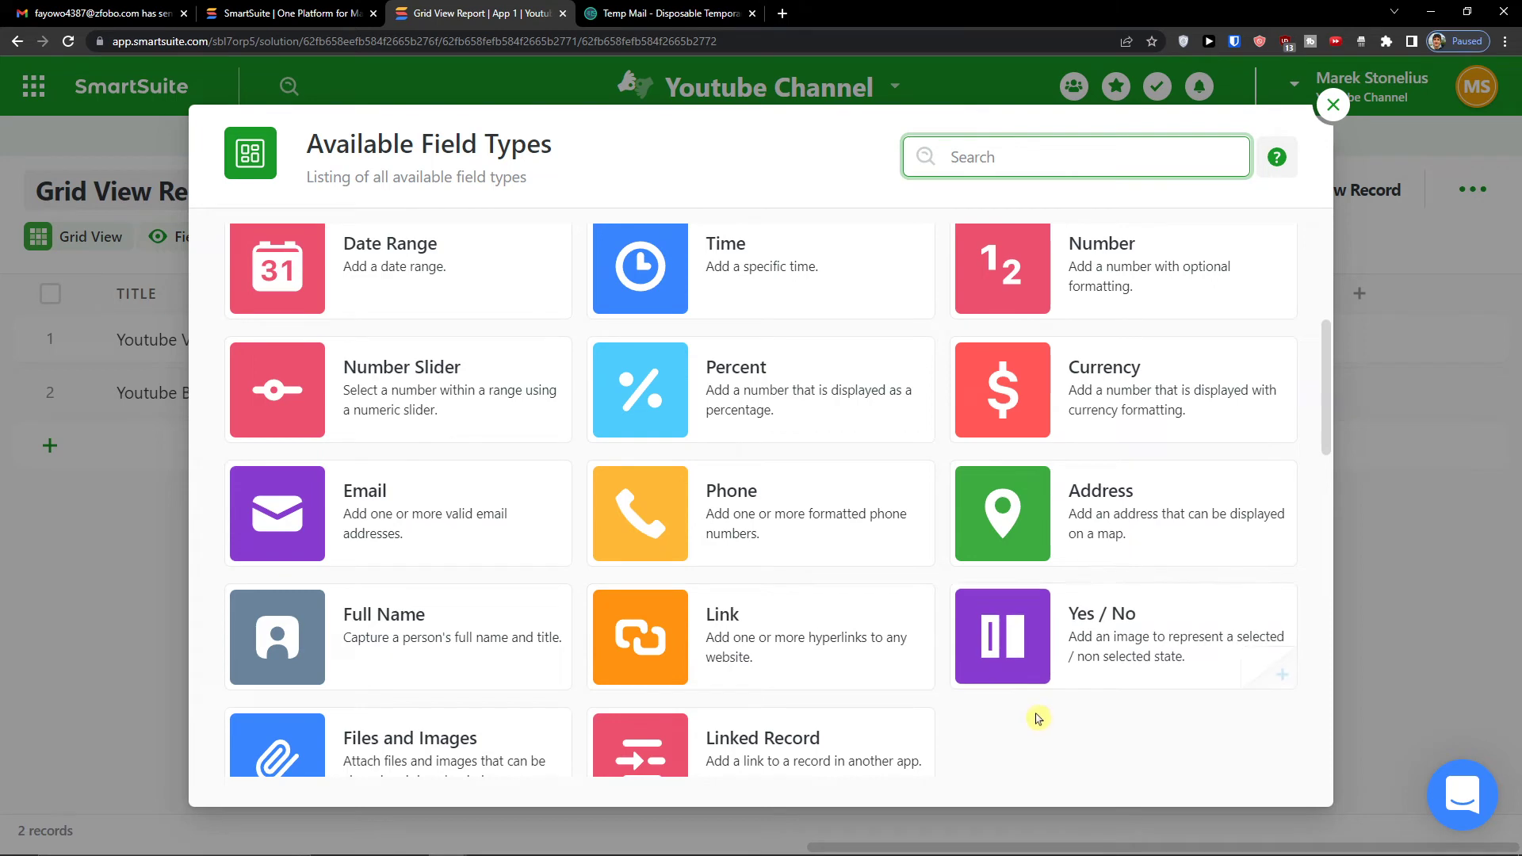
scroll(1036, 717, down, 4)
scroll(1036, 717, up, 8)
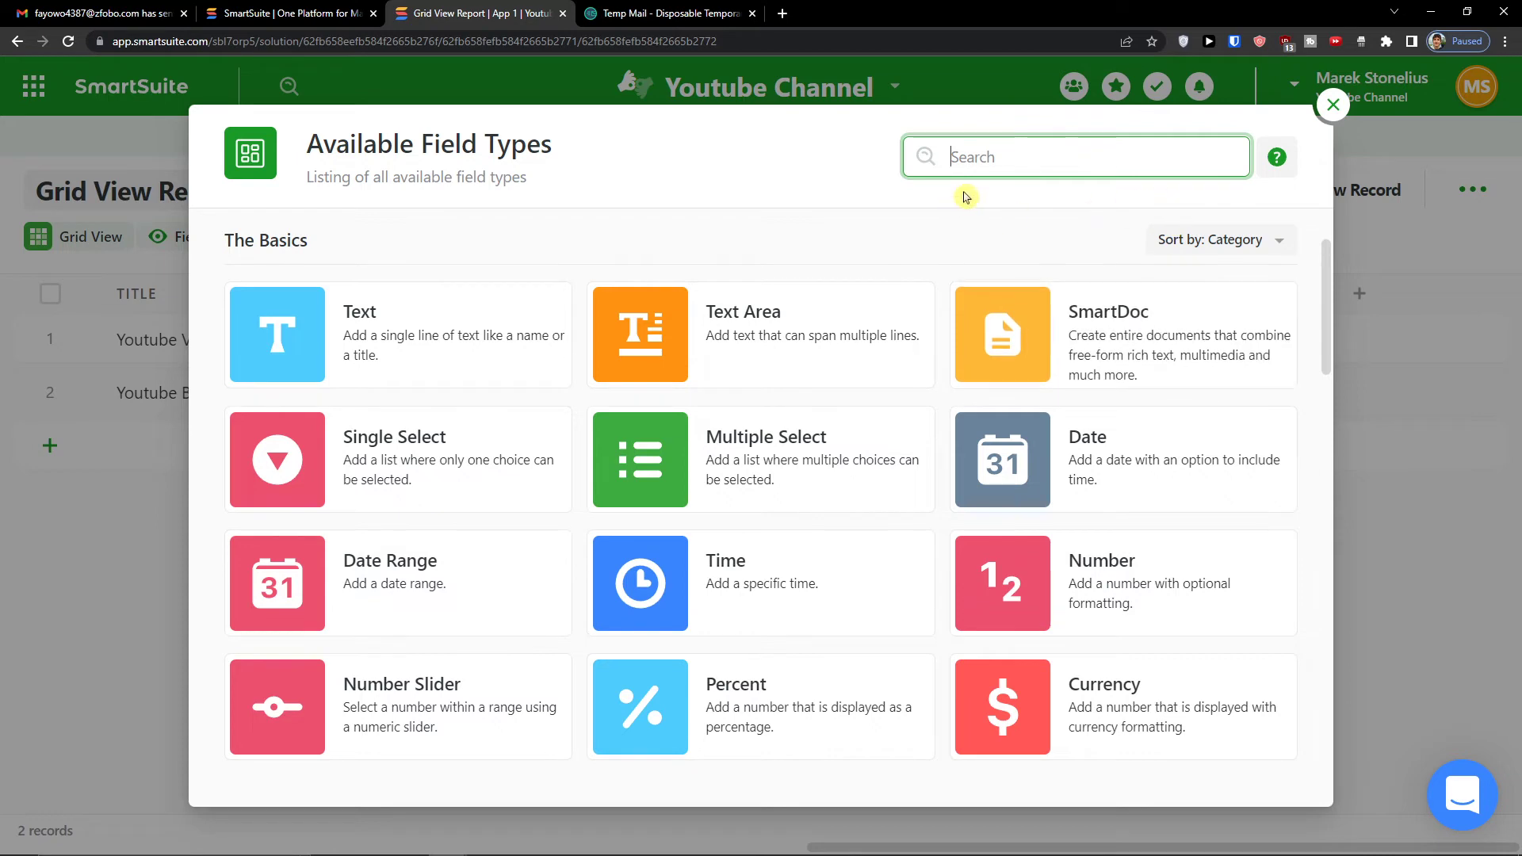
click(1333, 105)
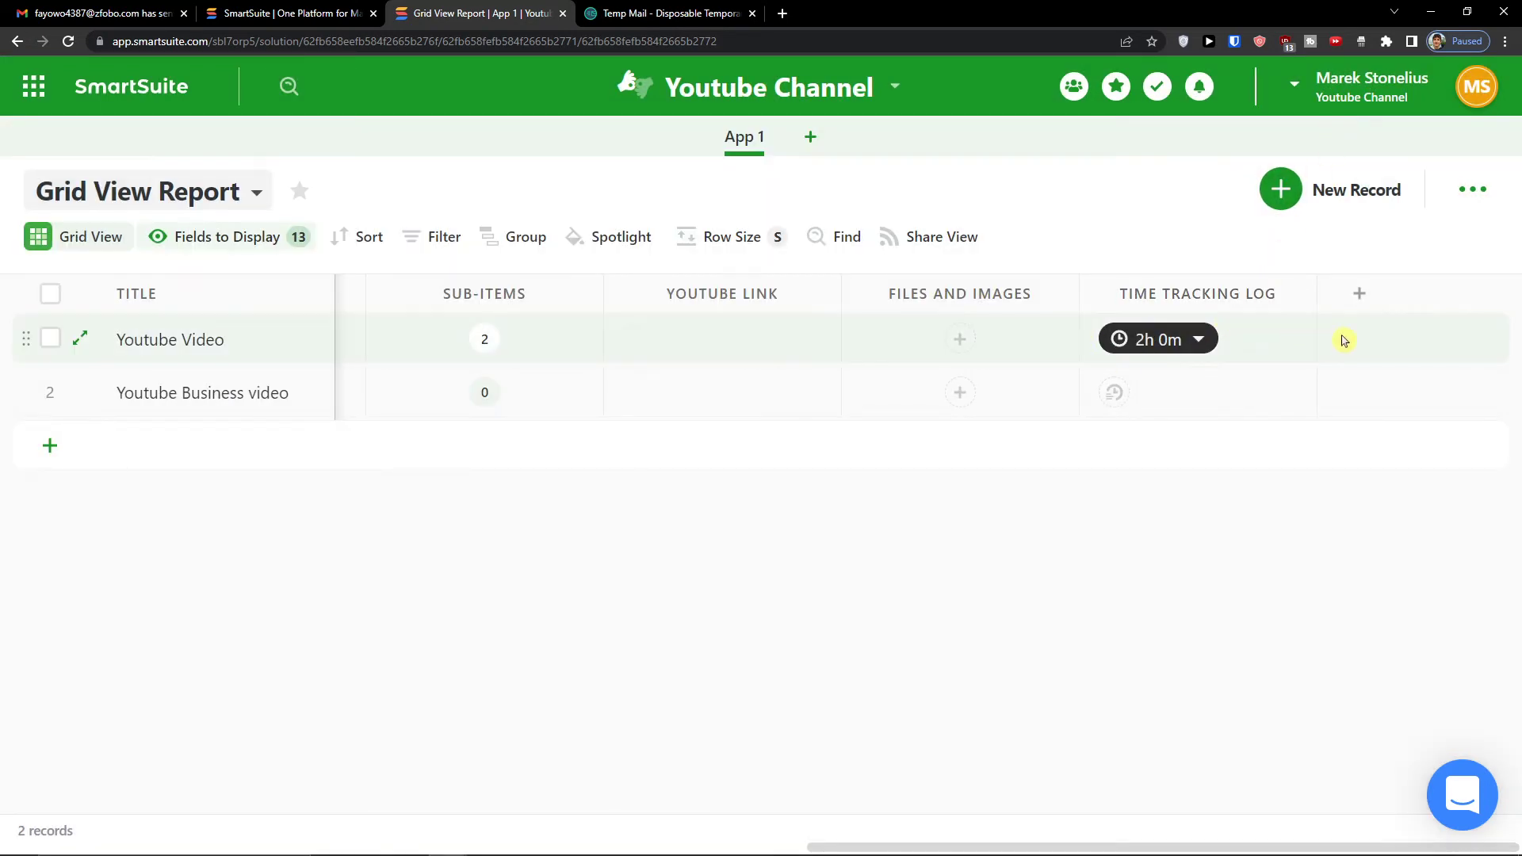
Step: Try filtering the grid and grouping its records by Title
click(972, 346)
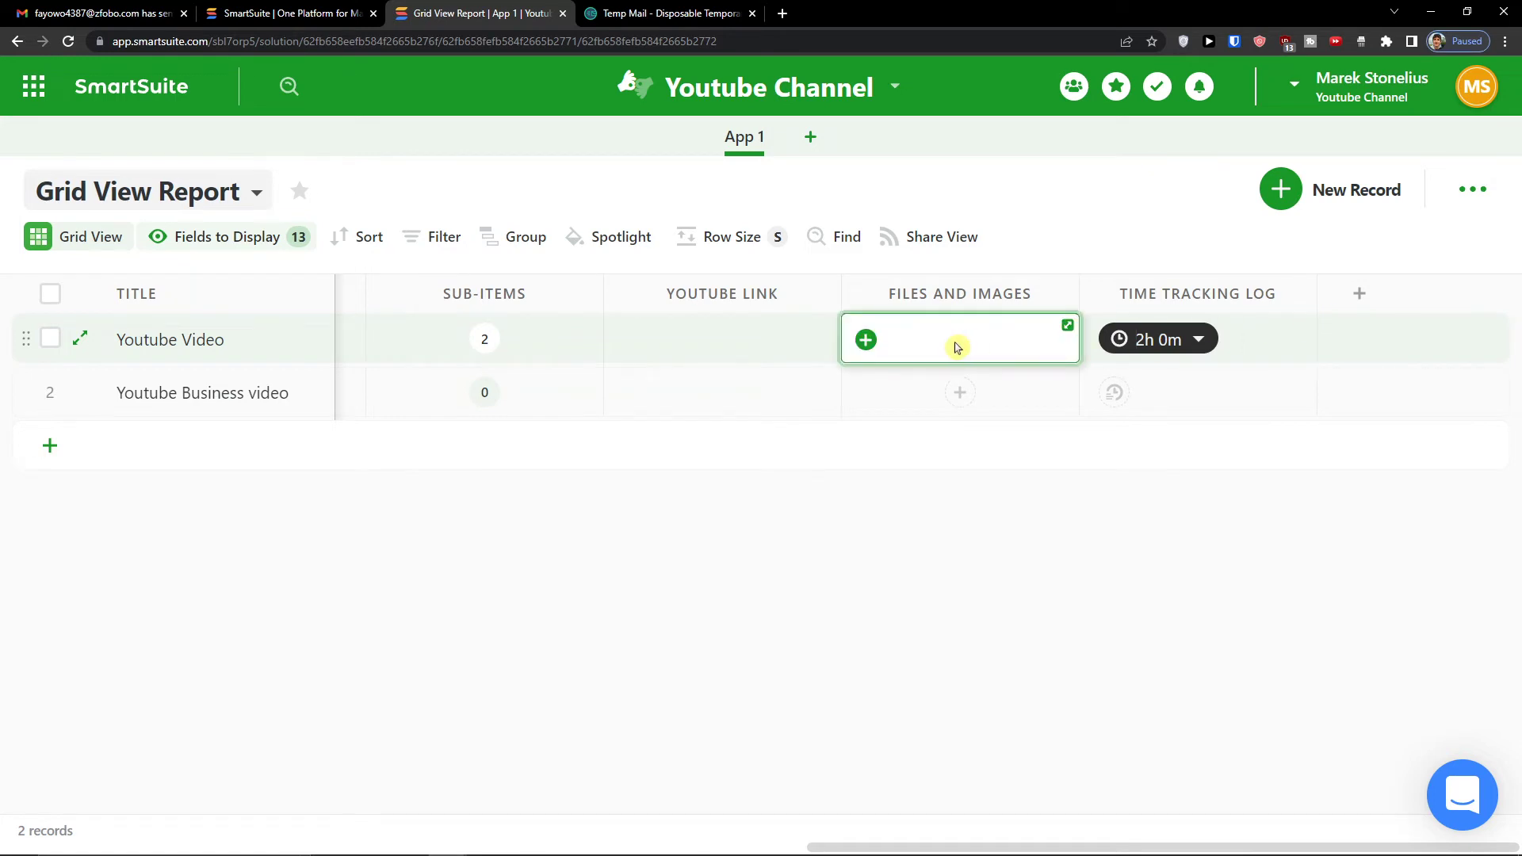
click(751, 350)
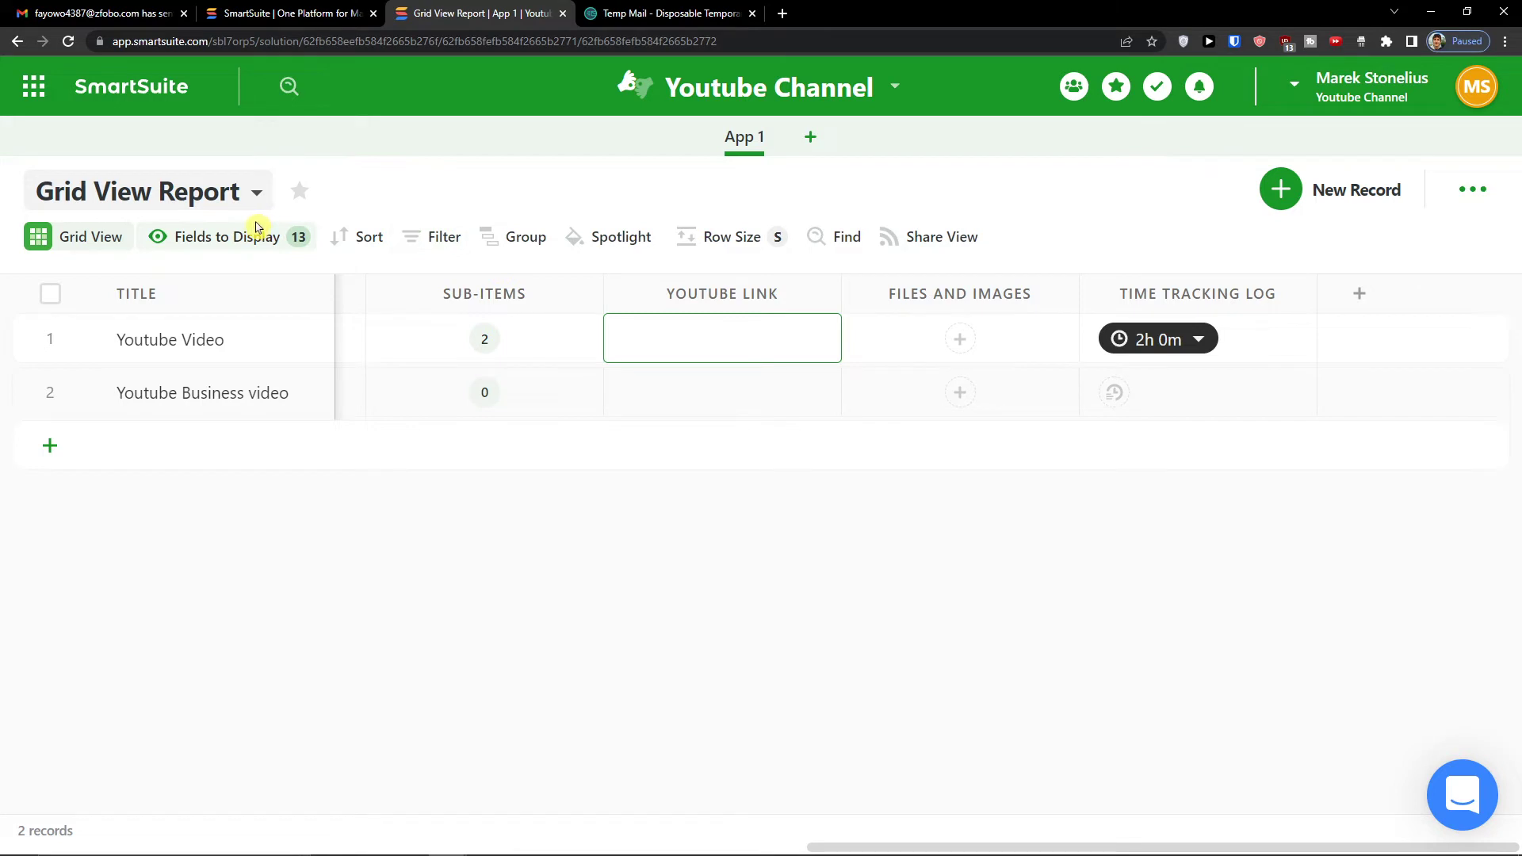
click(435, 235)
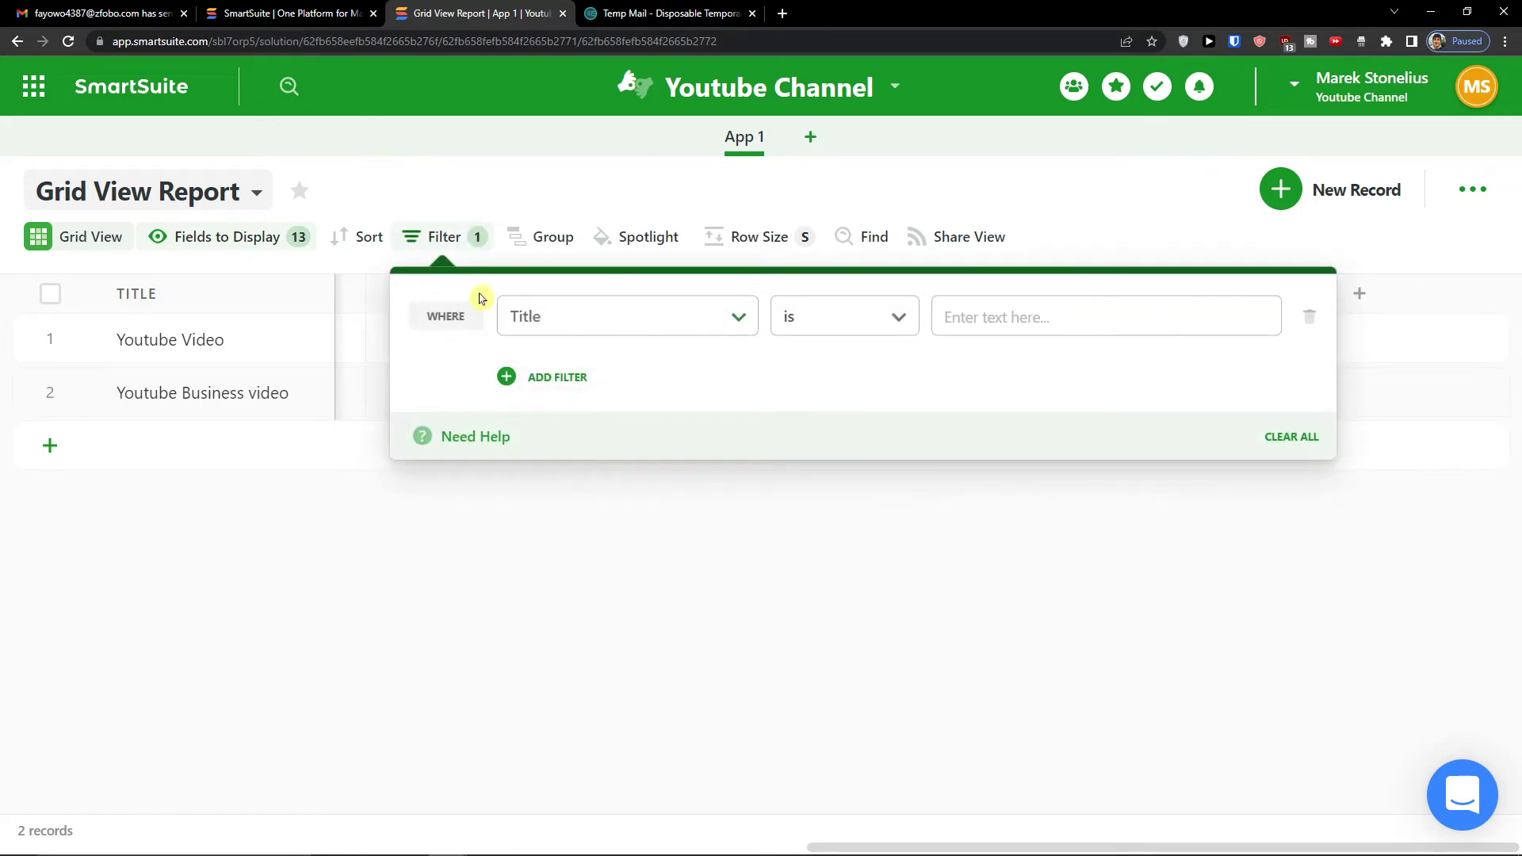
click(442, 255)
click(516, 242)
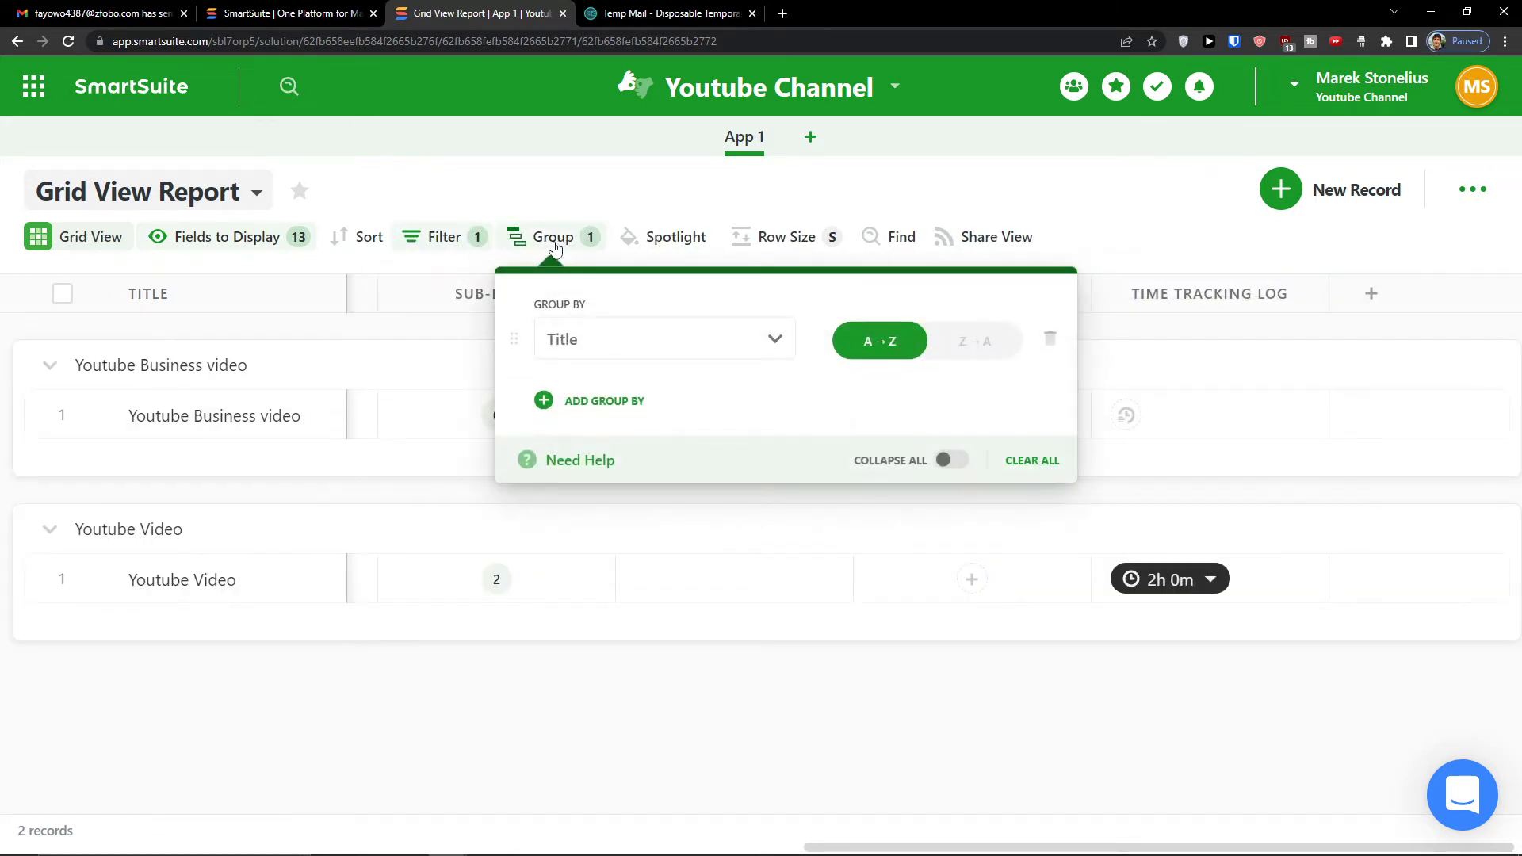
click(513, 248)
Step: Remove the Title filter condition and the Title grouping
click(457, 247)
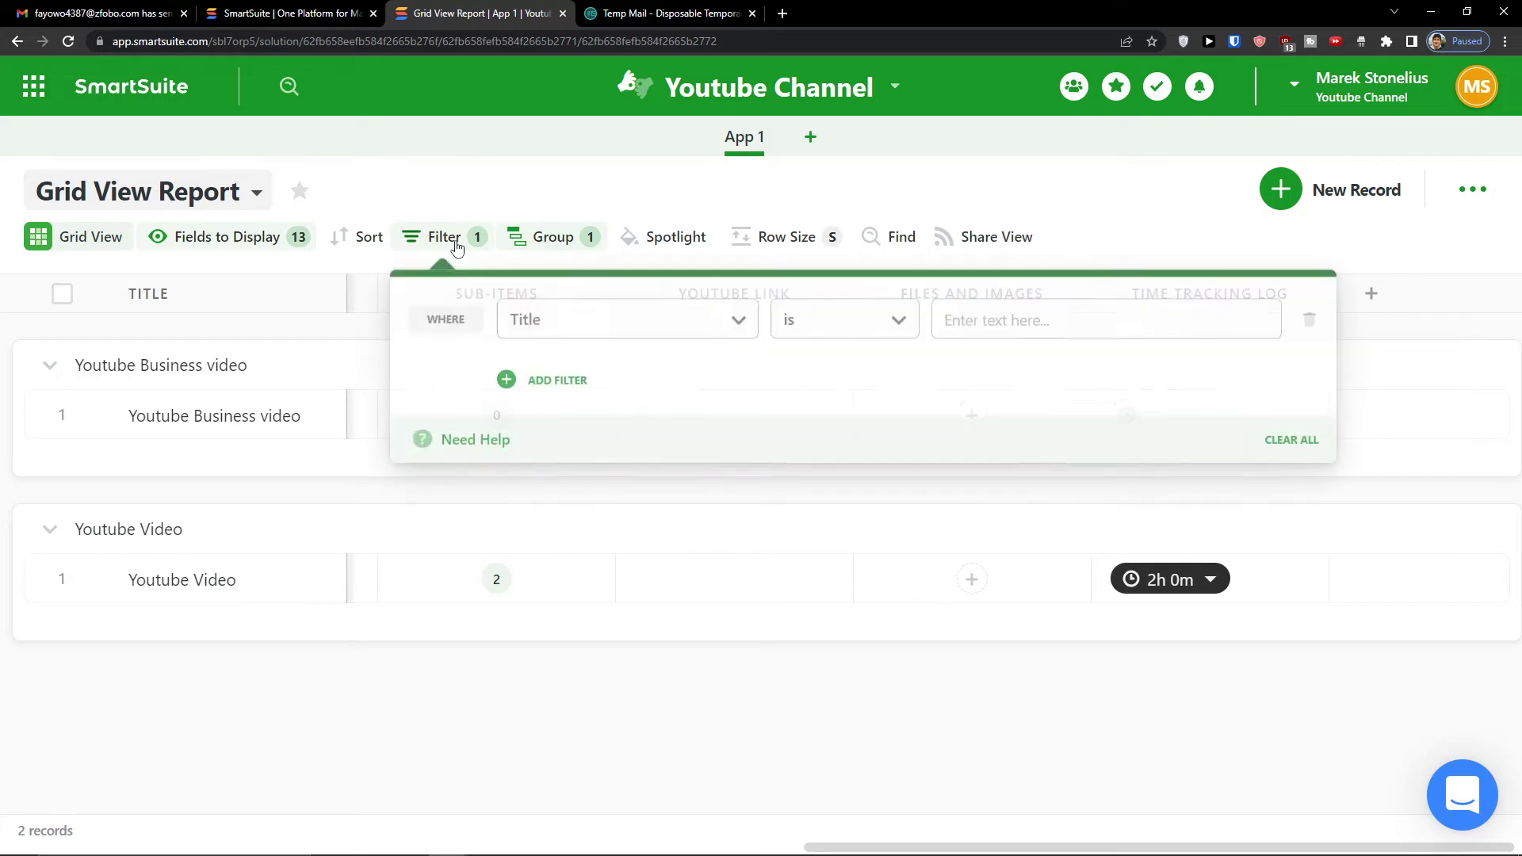
click(1307, 436)
click(552, 252)
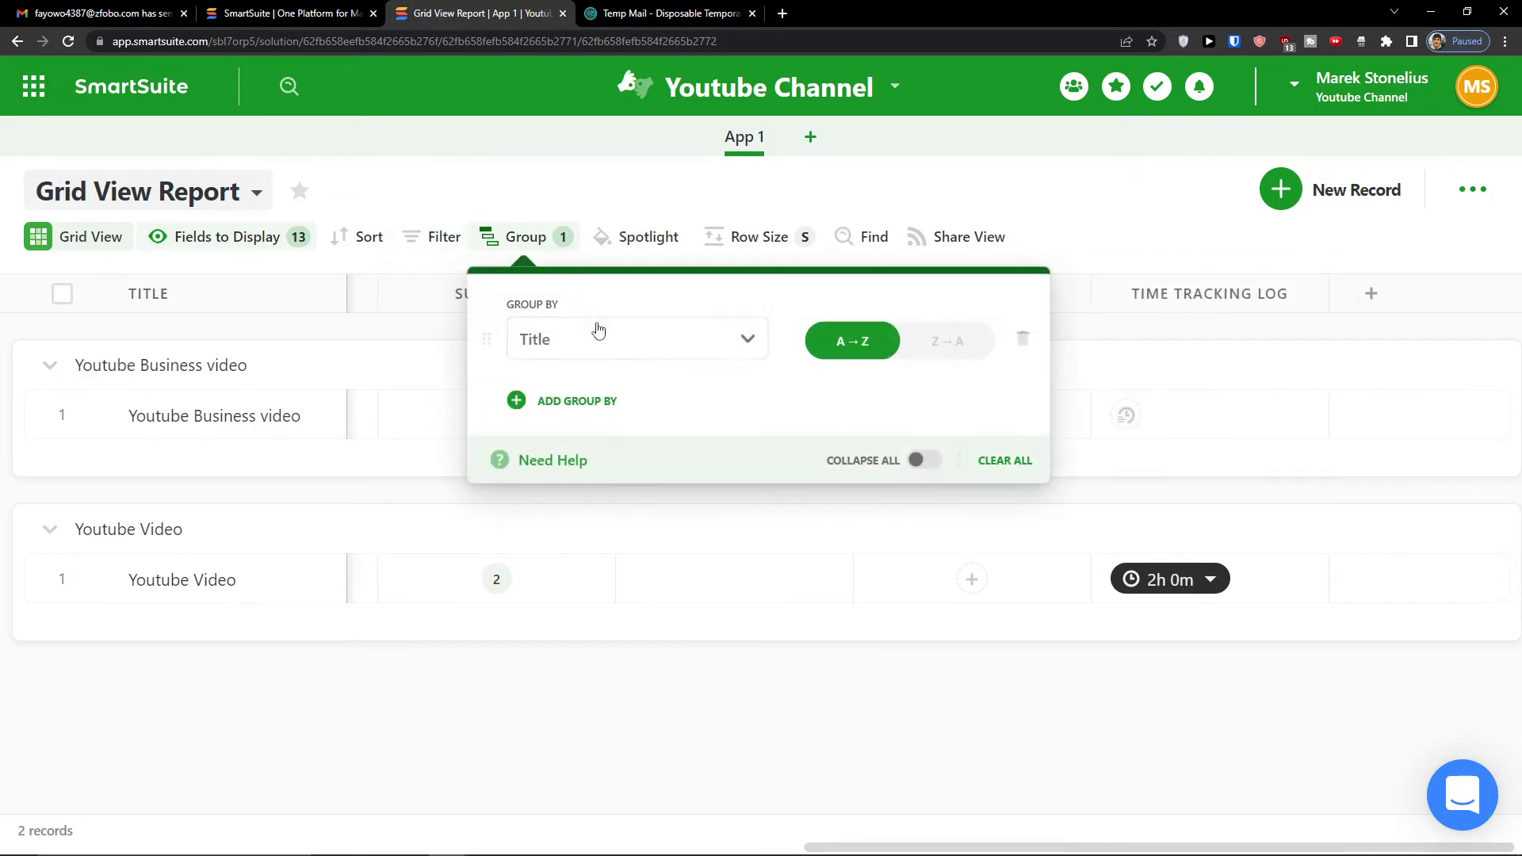
click(1004, 461)
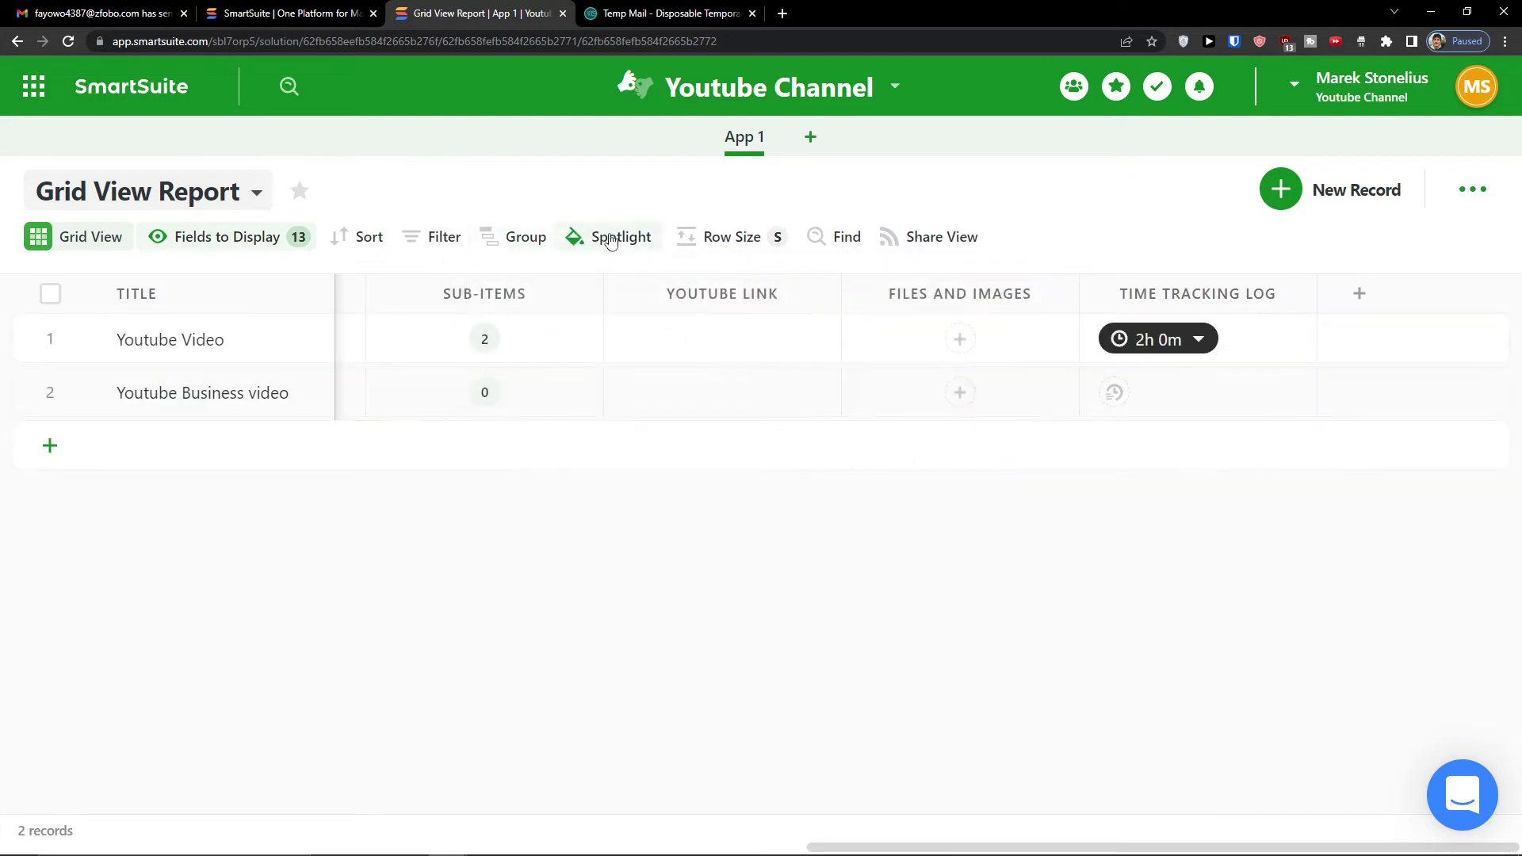
Step: Try a spotlight and the row height choices, then clear the spotlight condition
click(648, 242)
click(639, 239)
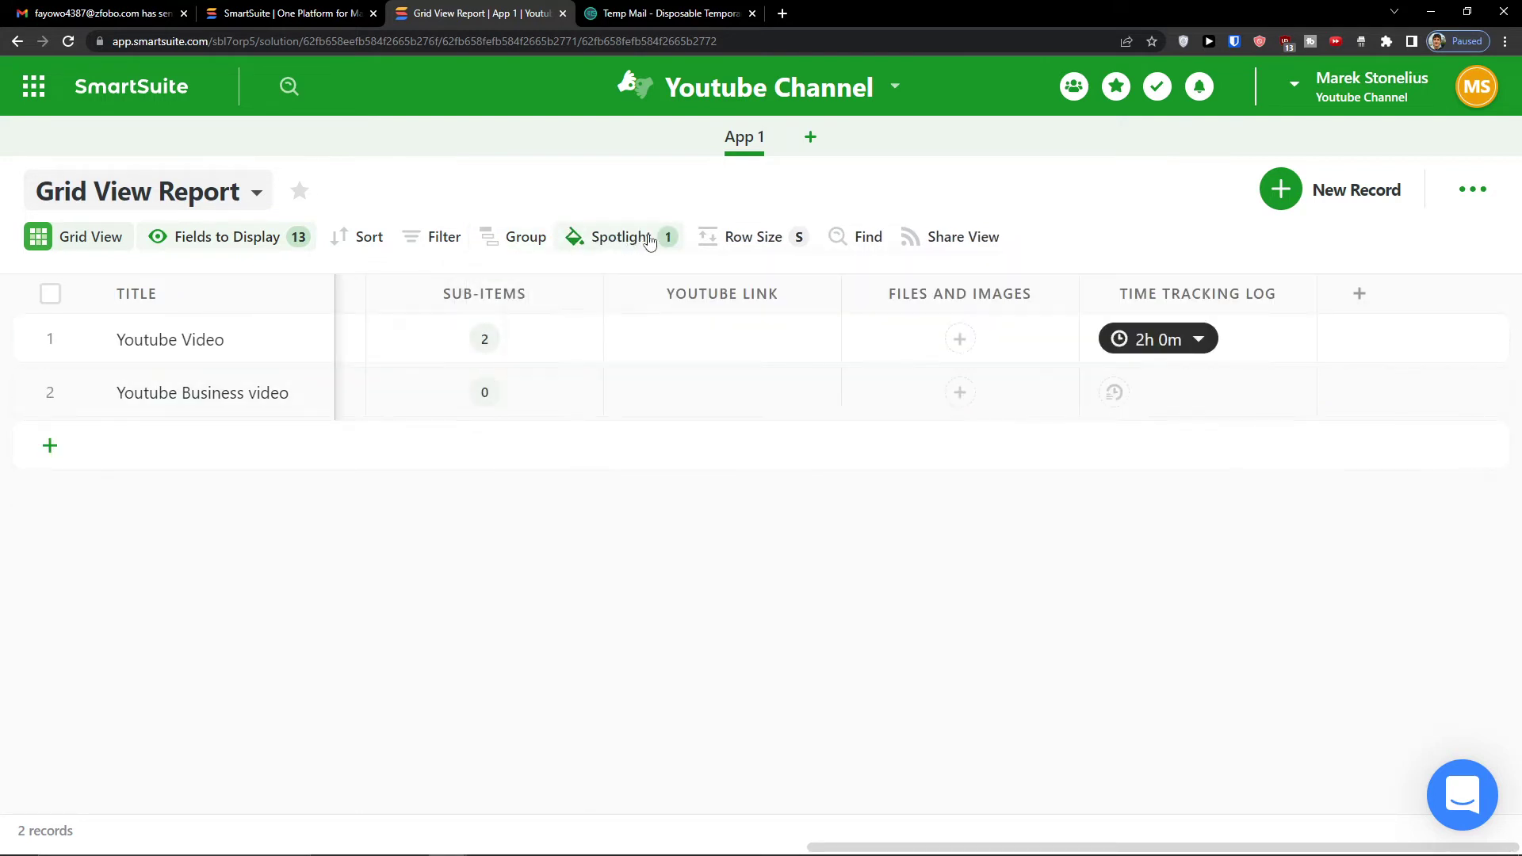
click(765, 240)
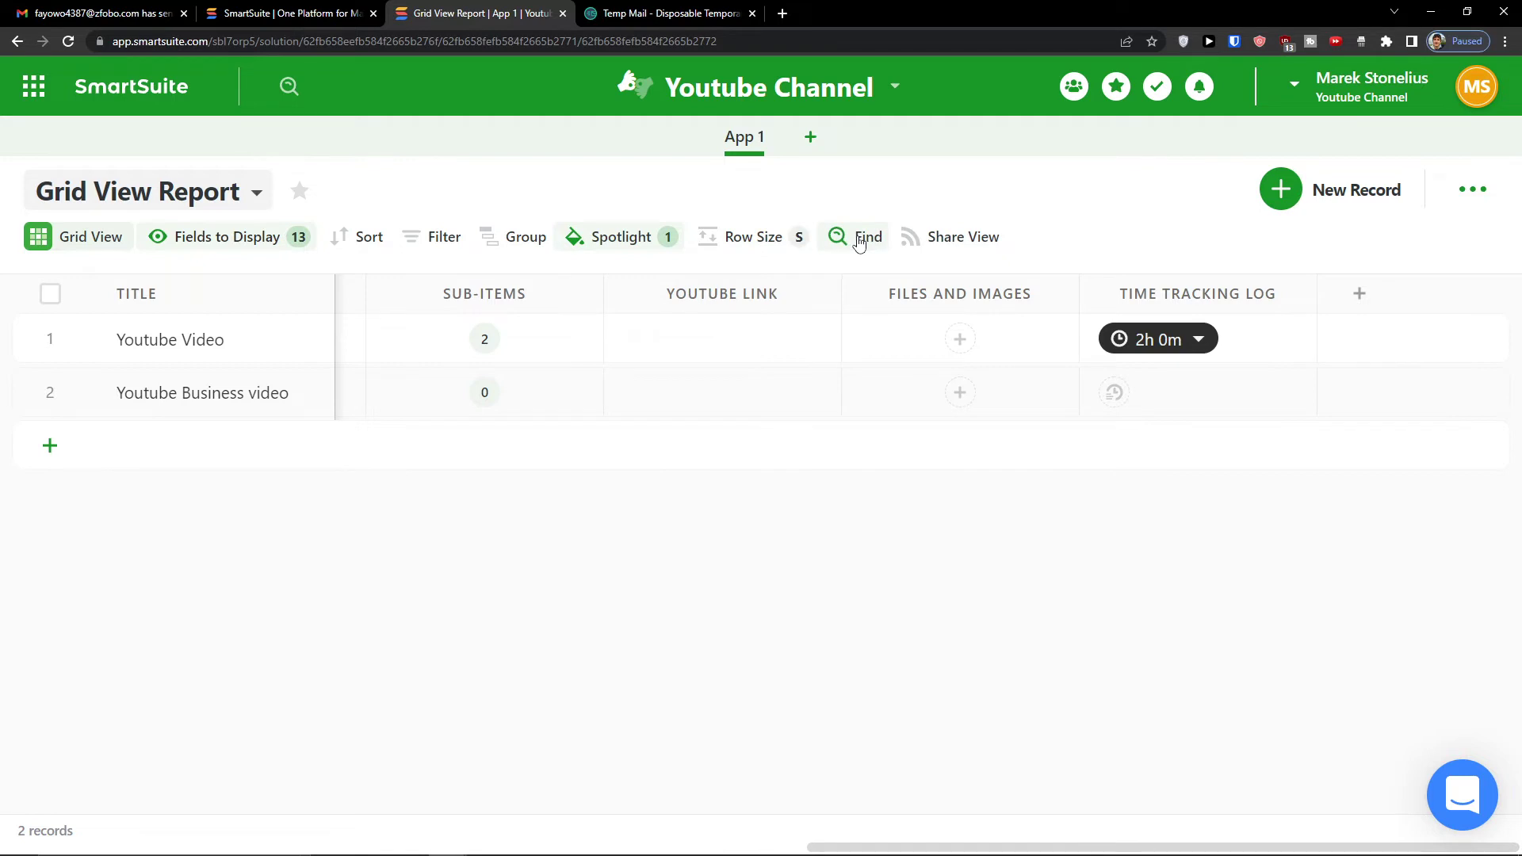
click(615, 238)
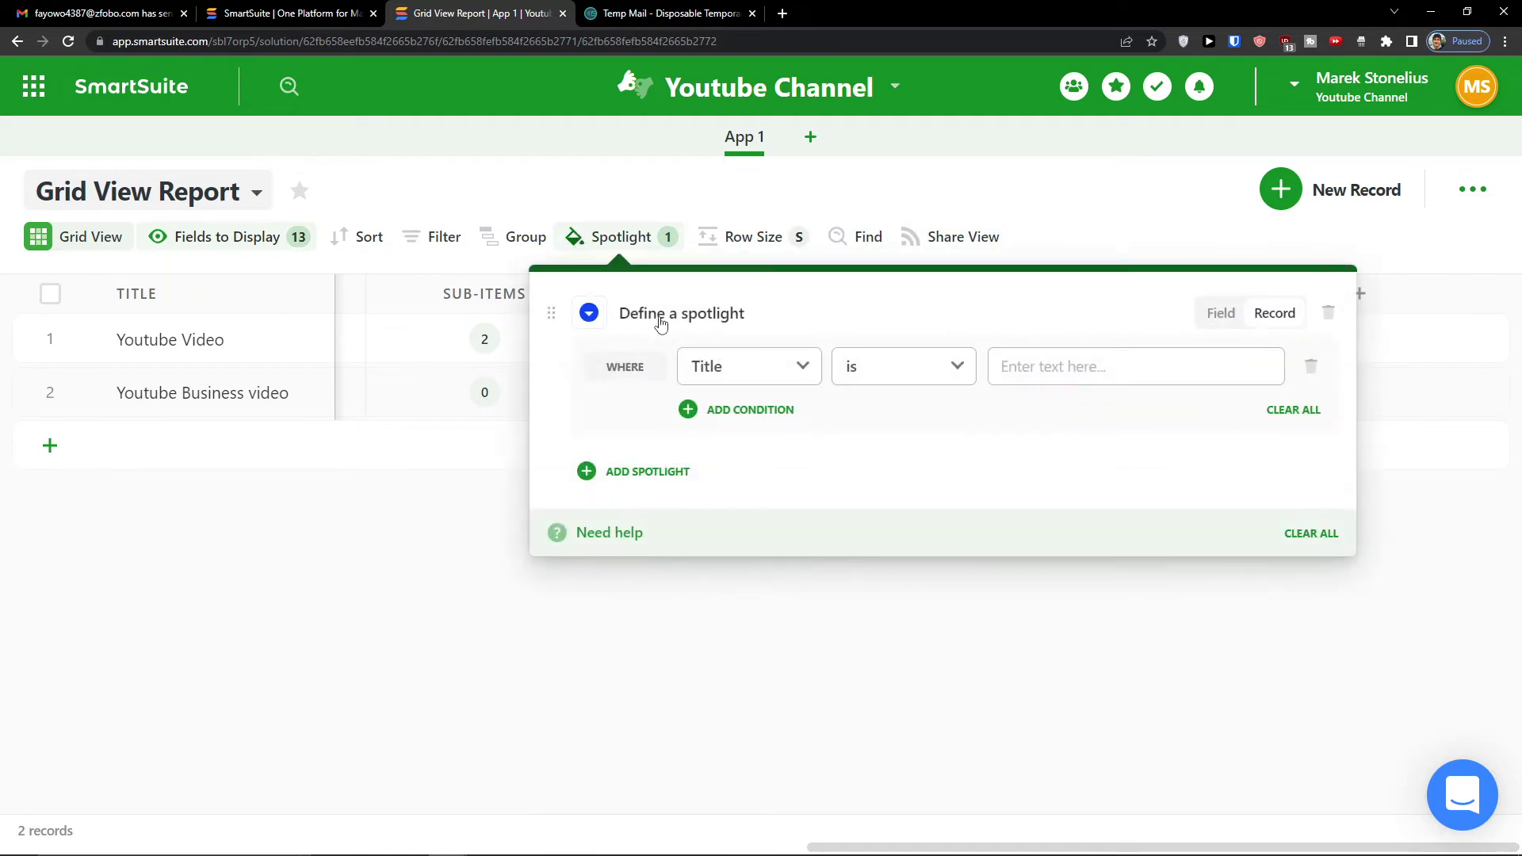
click(1297, 541)
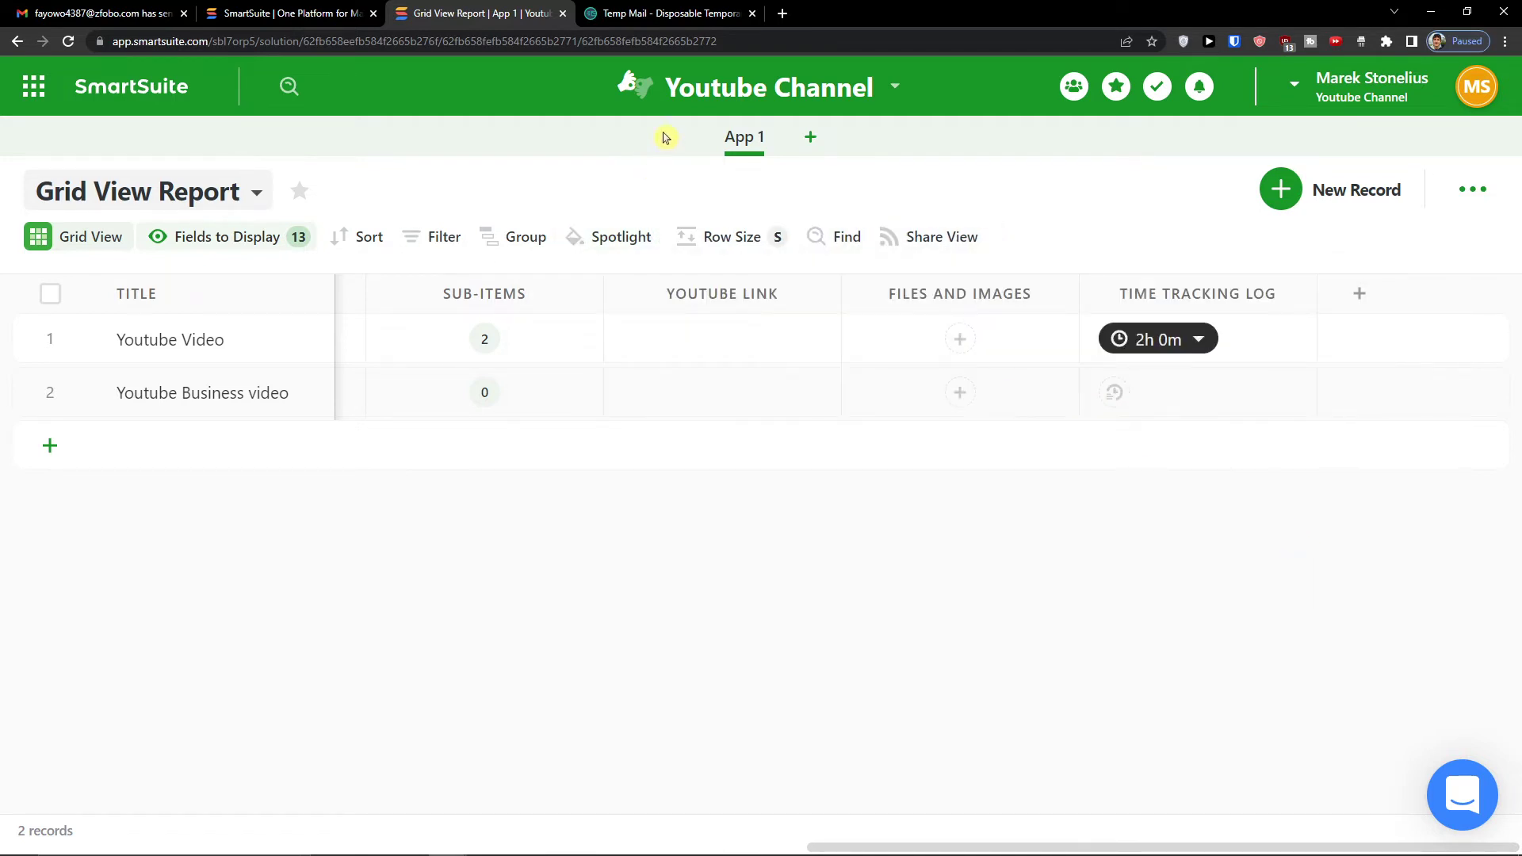
click(101, 248)
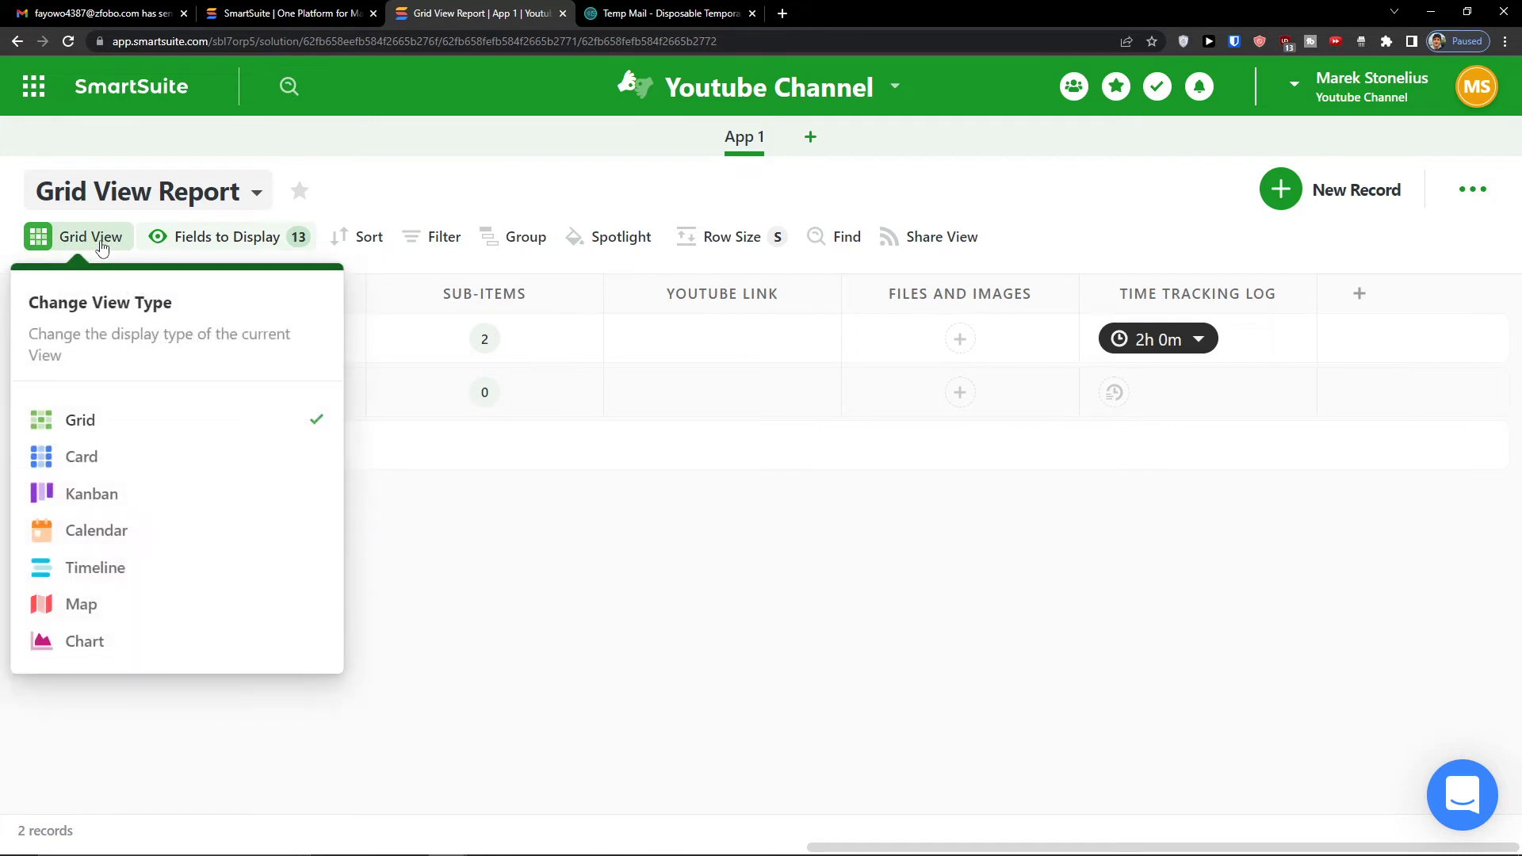
Step: Create a new app, App 2, next to App 1 and open it
click(101, 248)
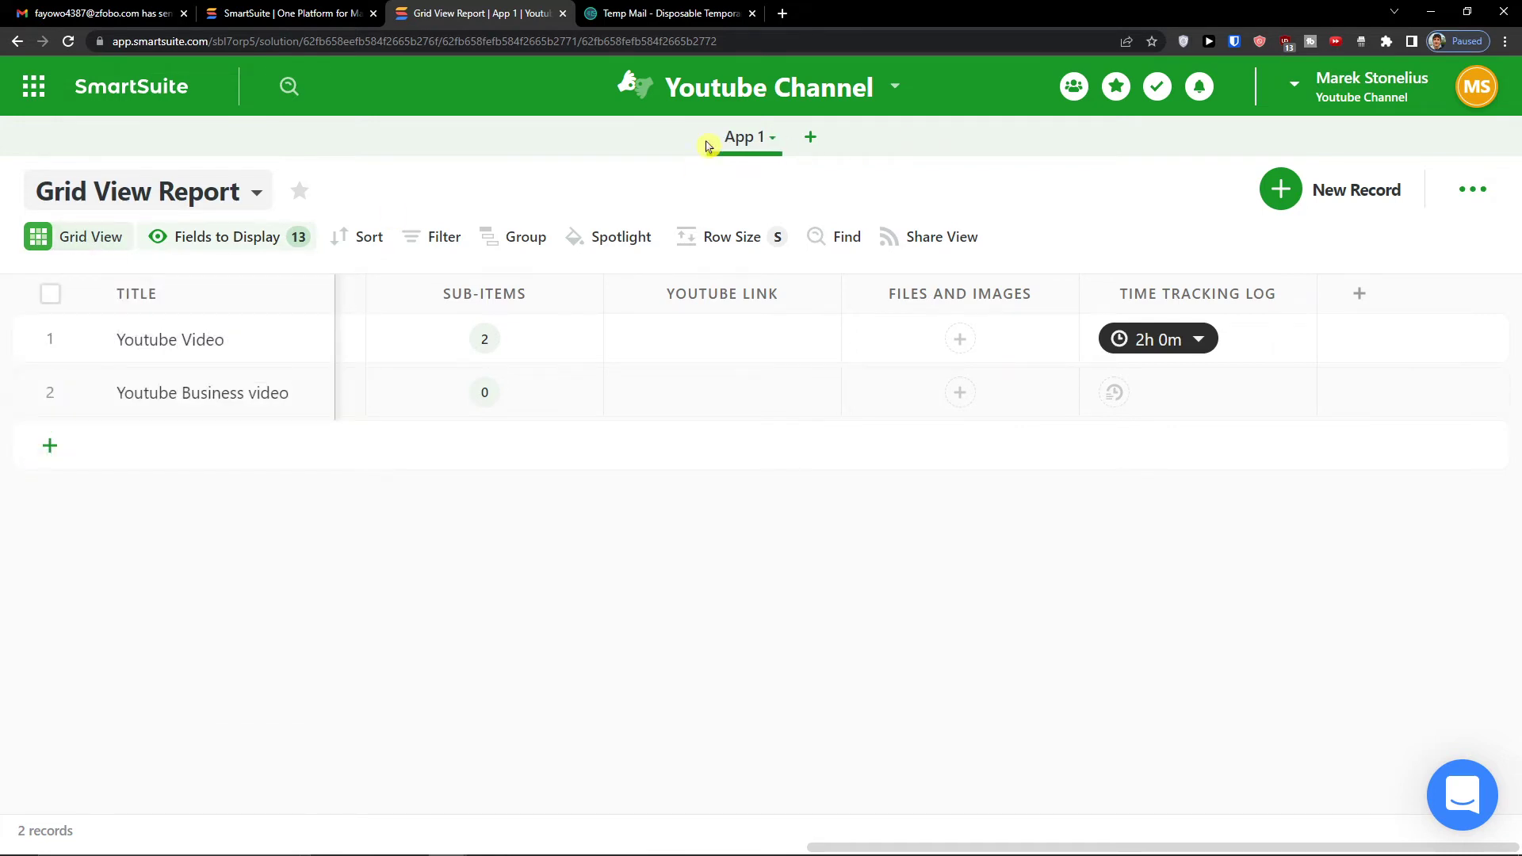
click(810, 137)
click(692, 141)
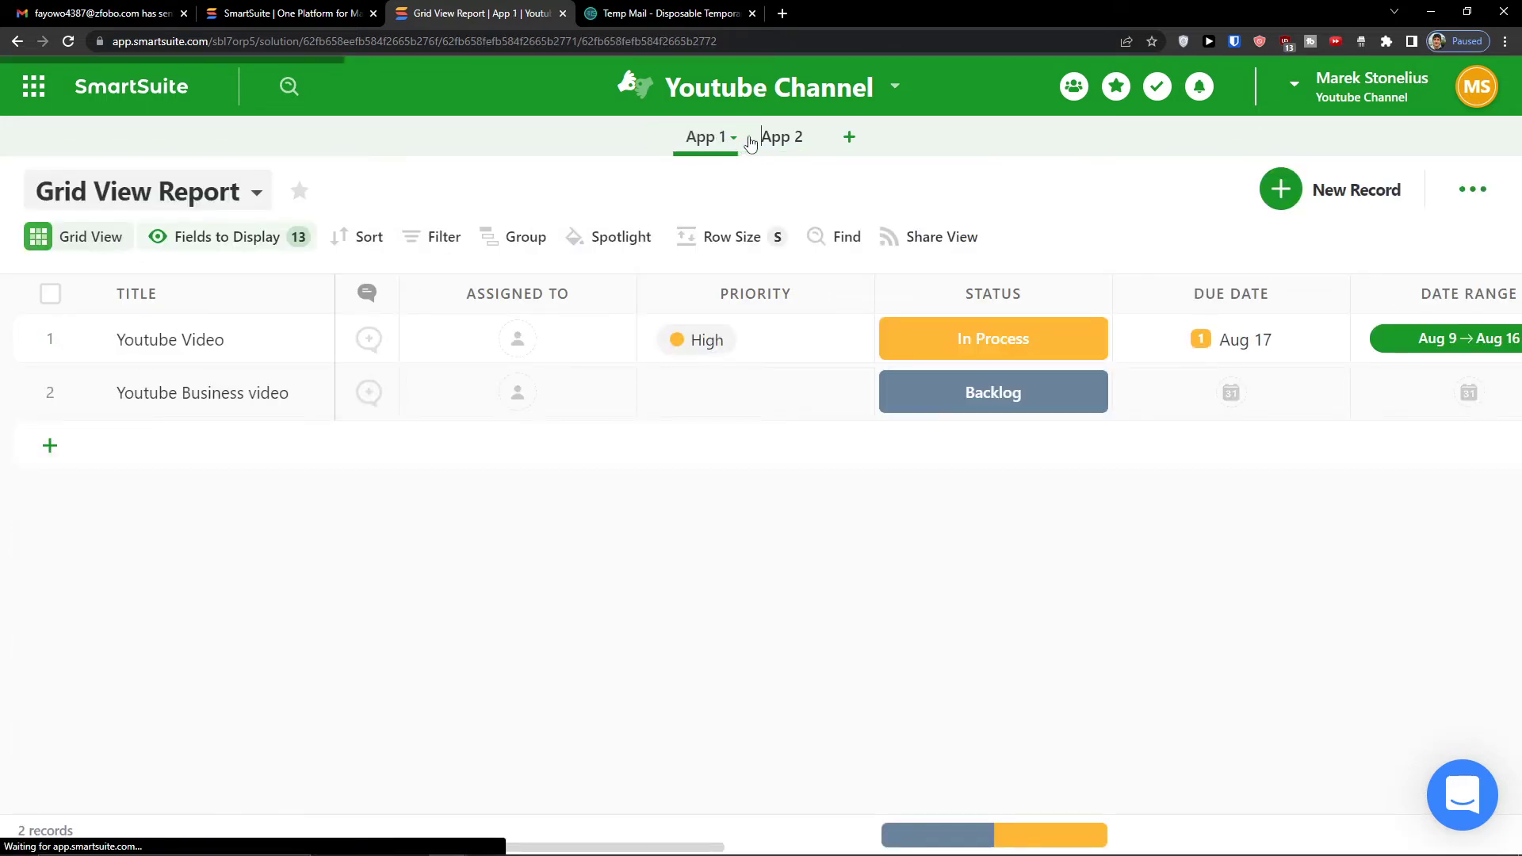
click(774, 139)
click(703, 137)
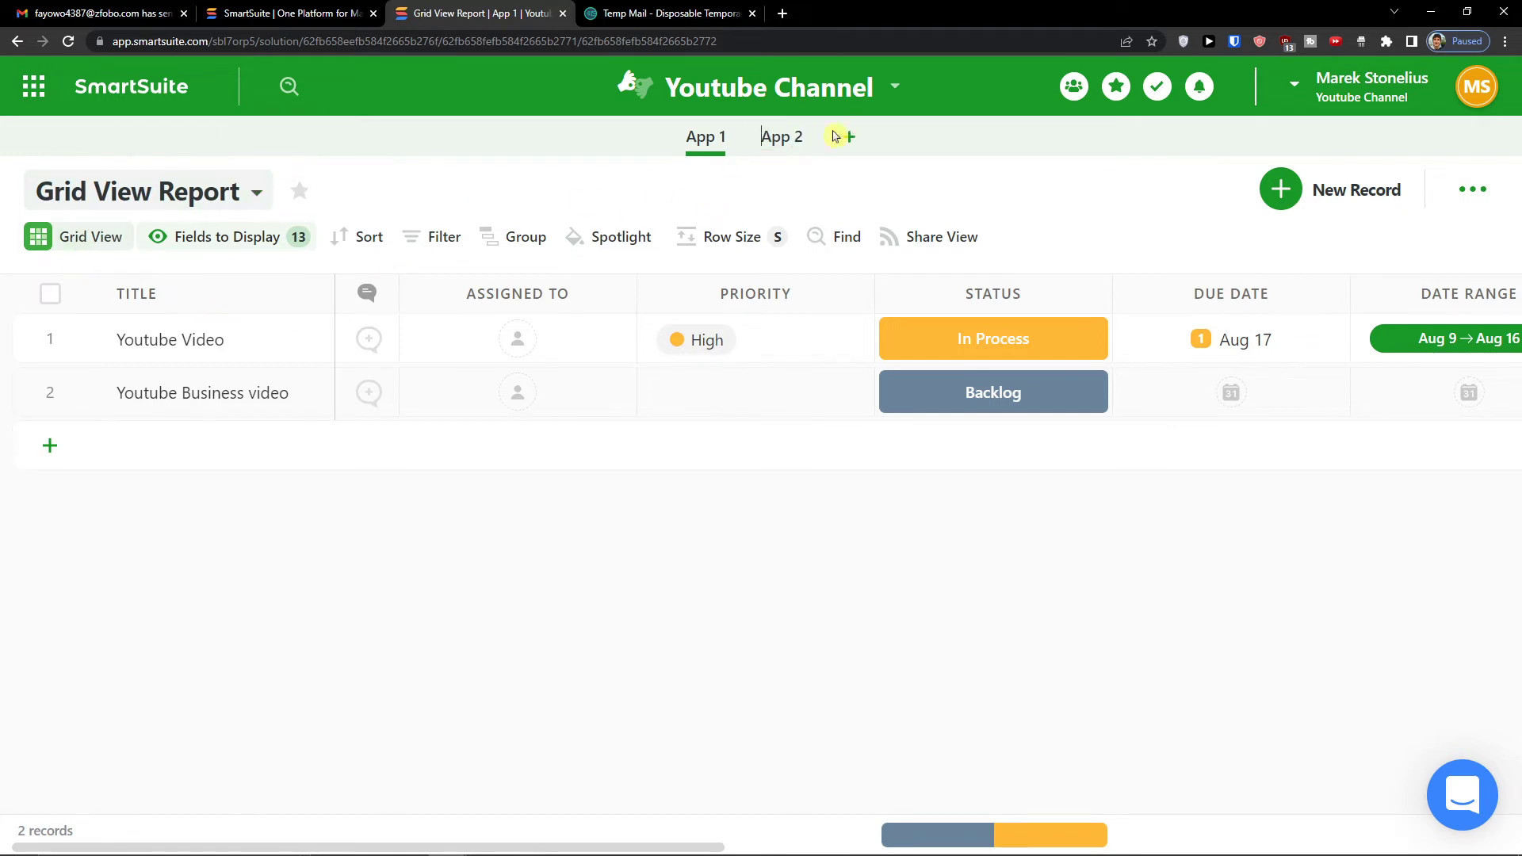
click(781, 136)
Step: Switch App 2 to a Kanban view with columns grouped by Priority
click(89, 237)
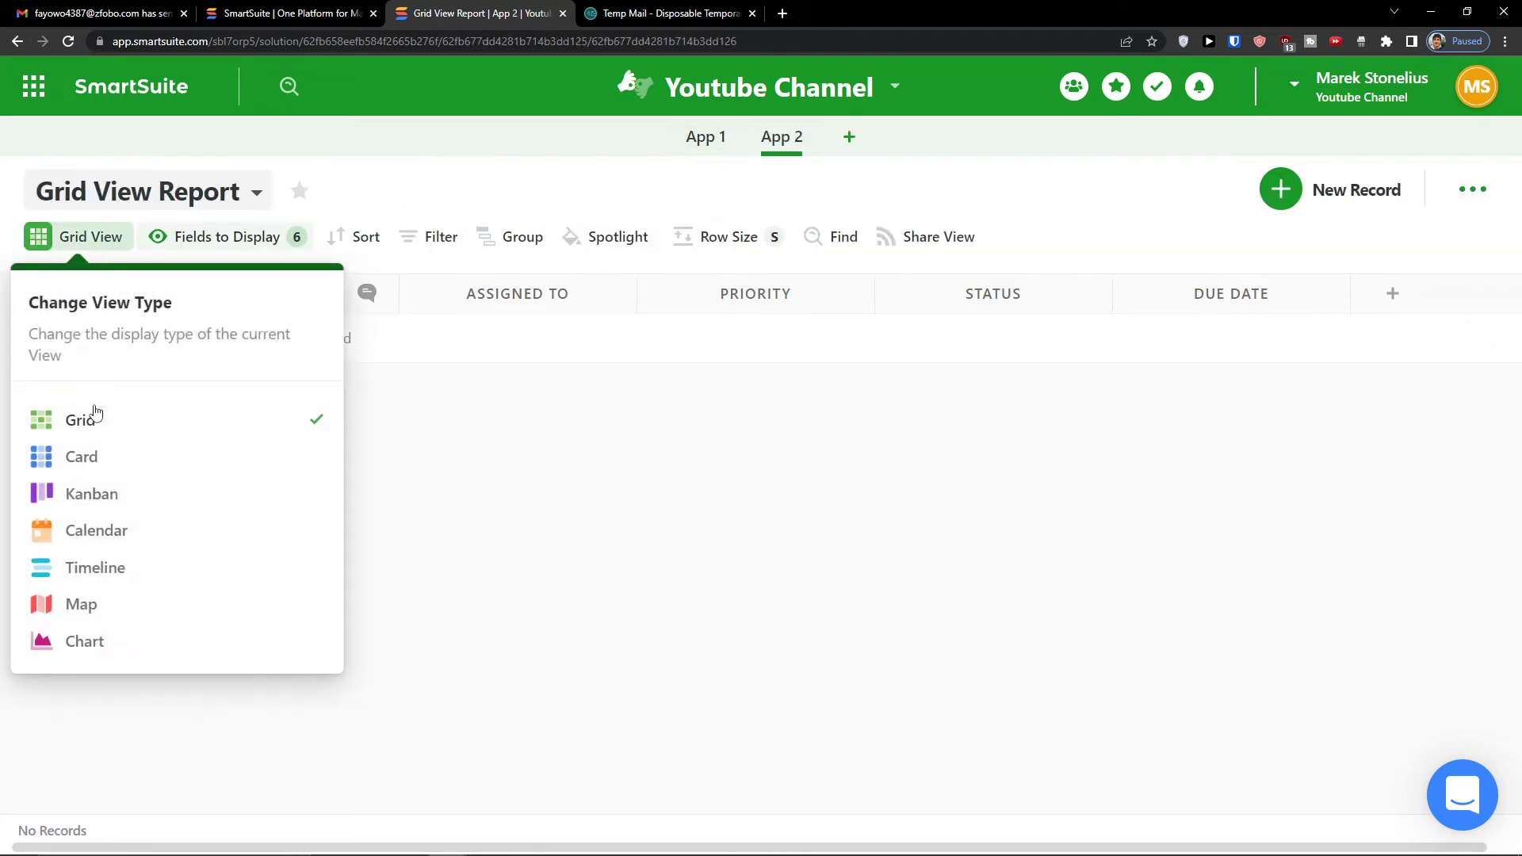
click(88, 493)
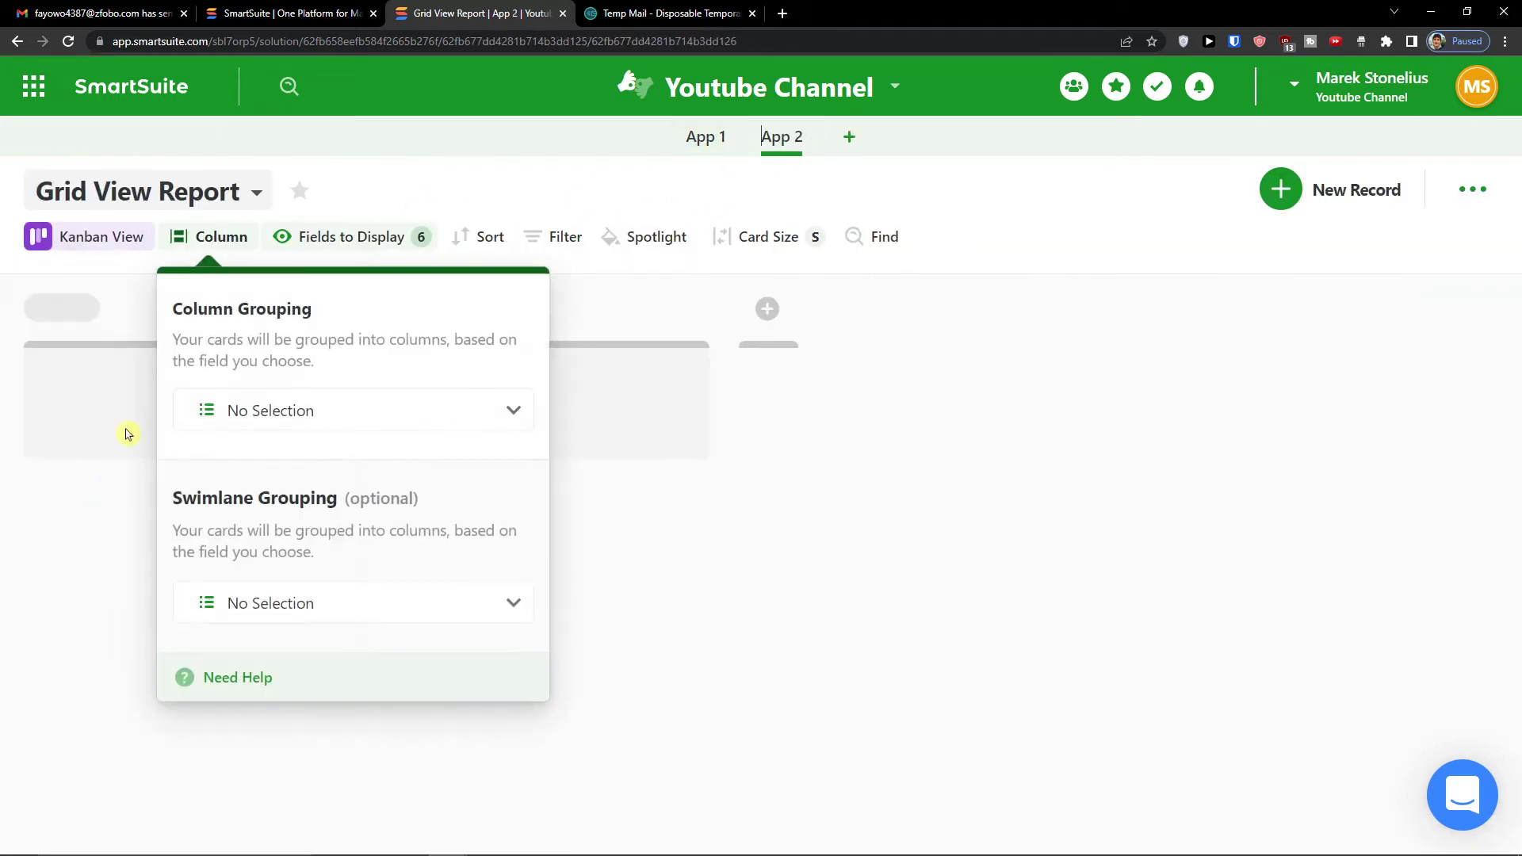
click(662, 161)
click(704, 137)
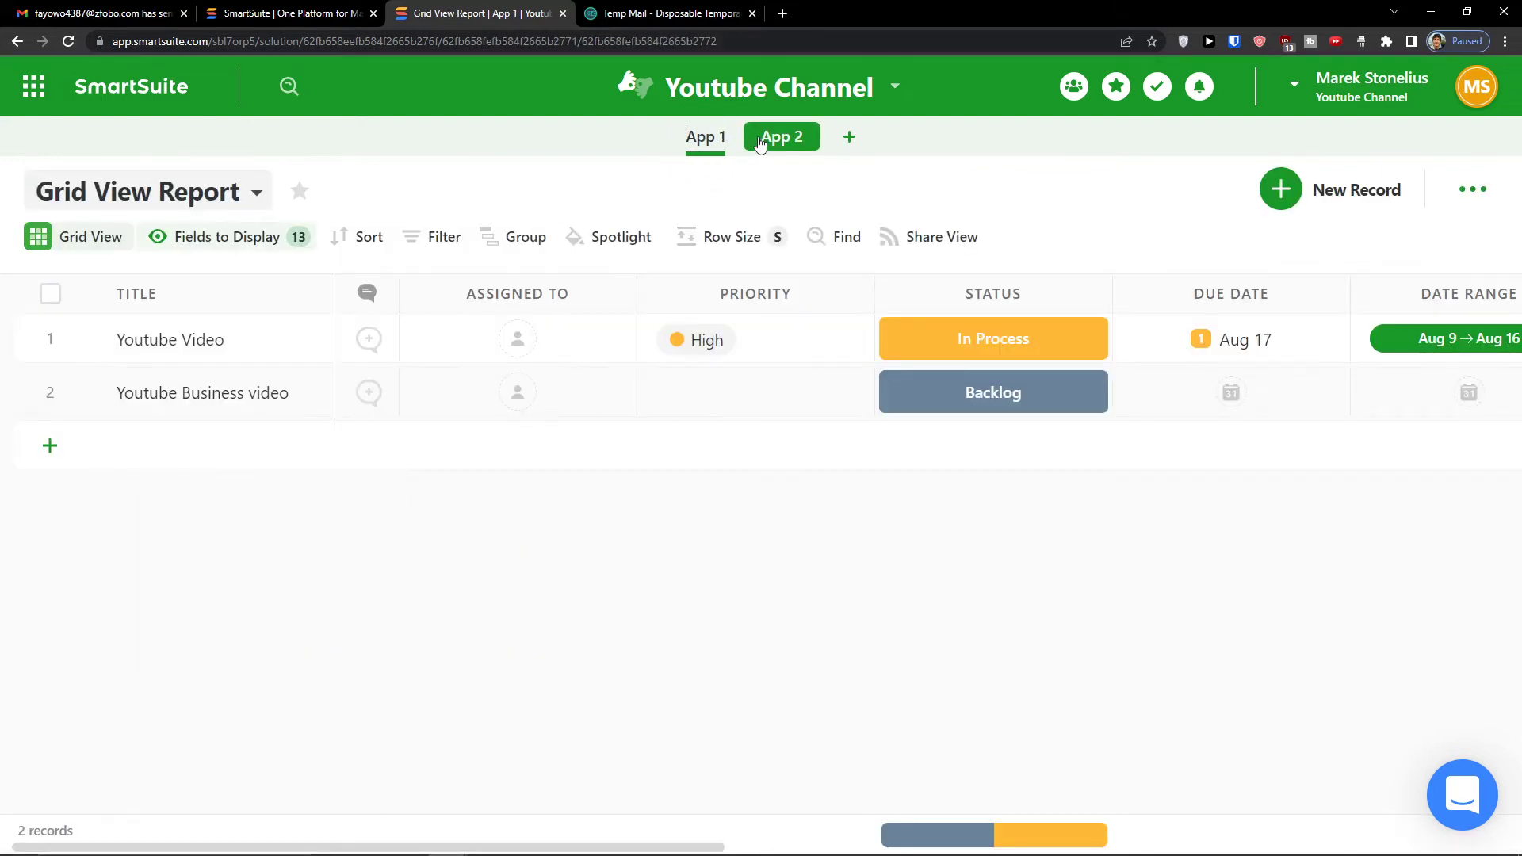
click(756, 141)
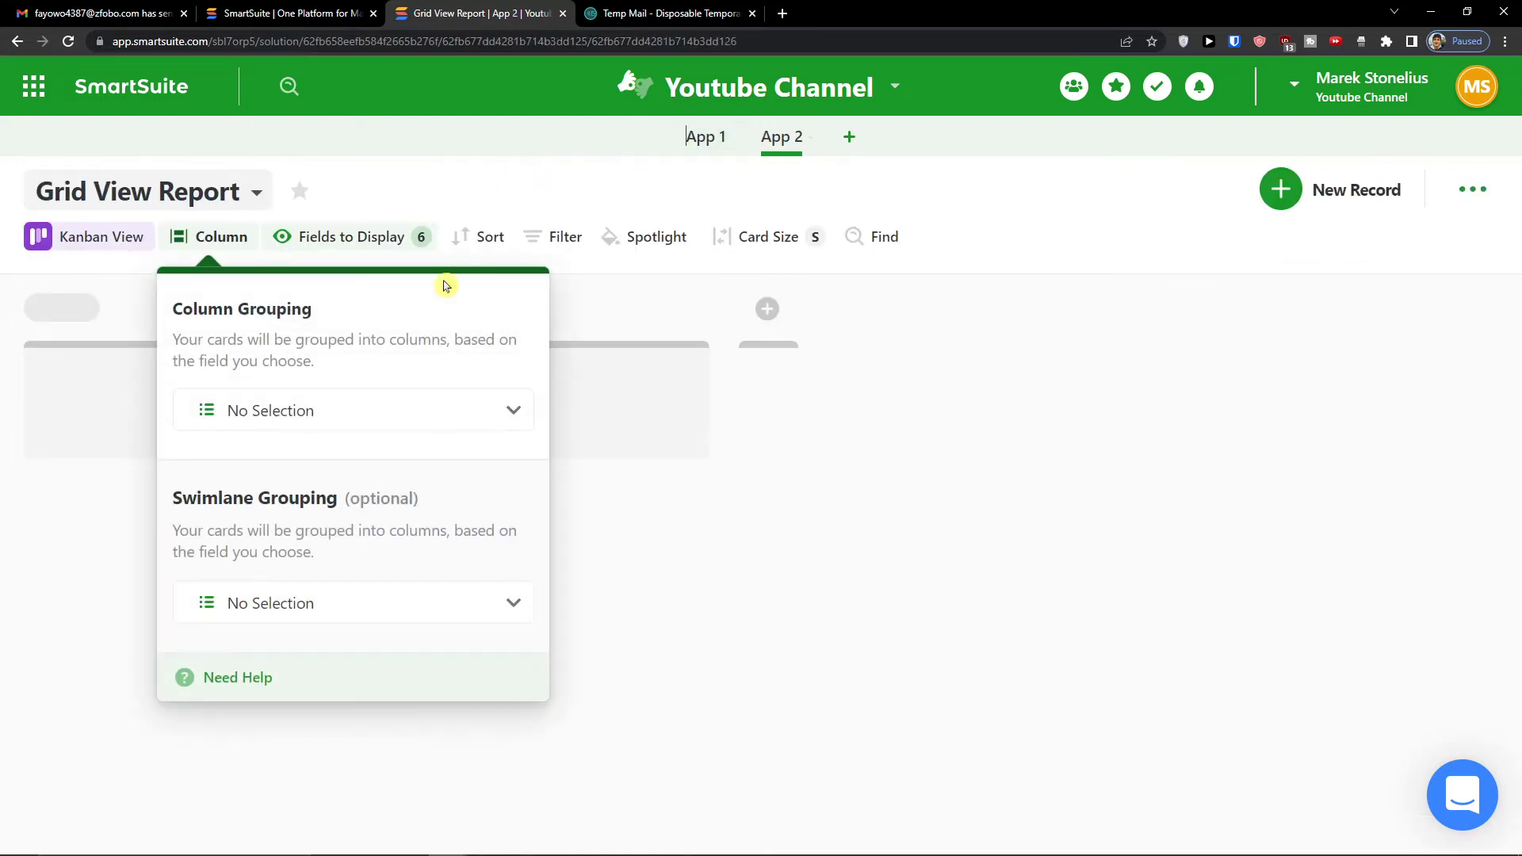
click(313, 417)
click(308, 411)
click(311, 436)
click(304, 547)
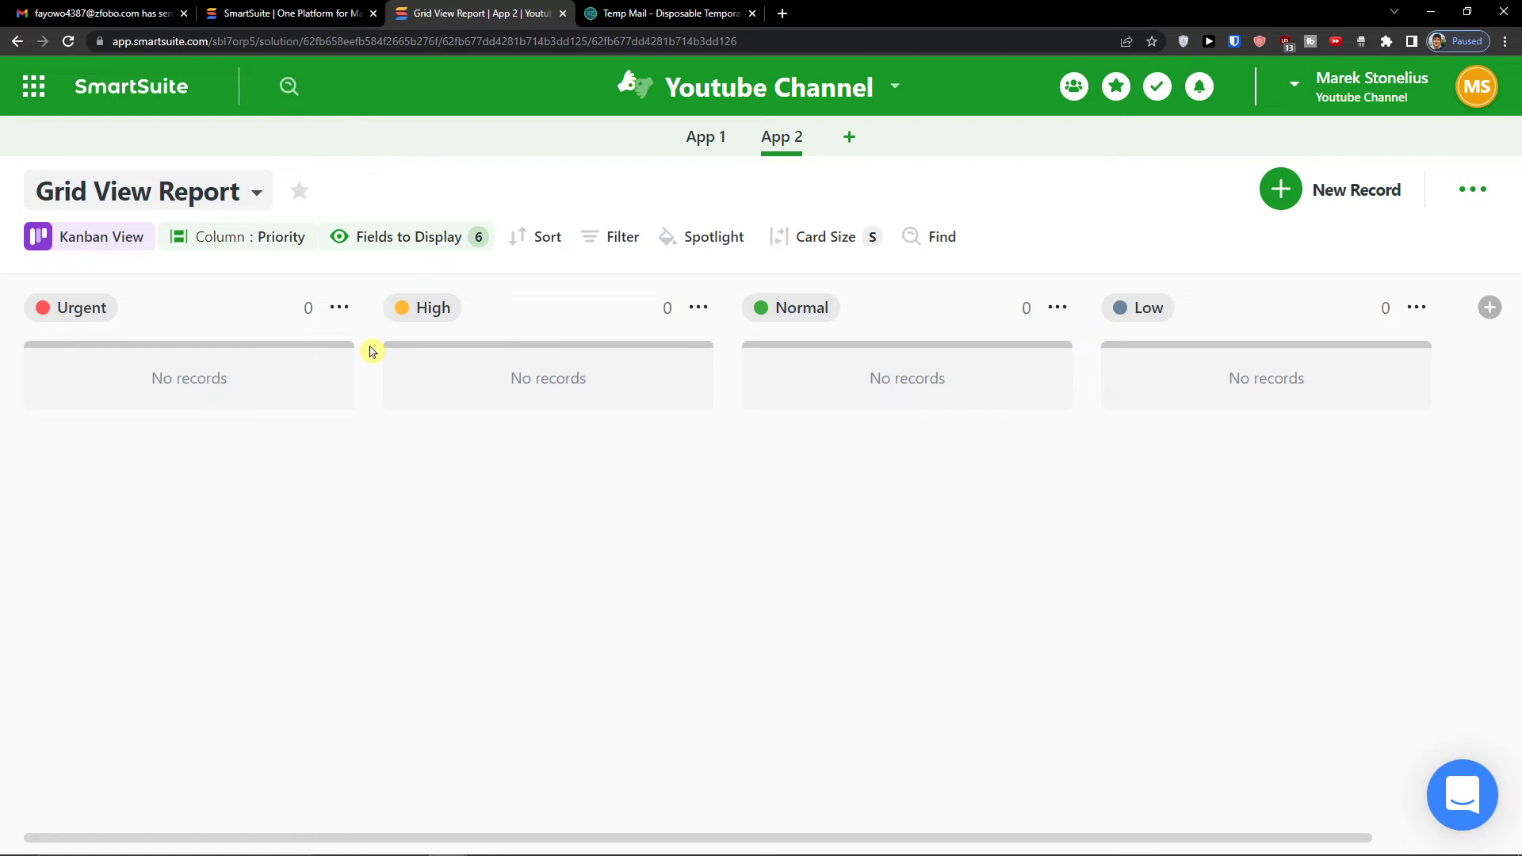
Step: Return to App 1's grid of video records and bring up the view types
click(718, 142)
right_click(721, 146)
key(Escape)
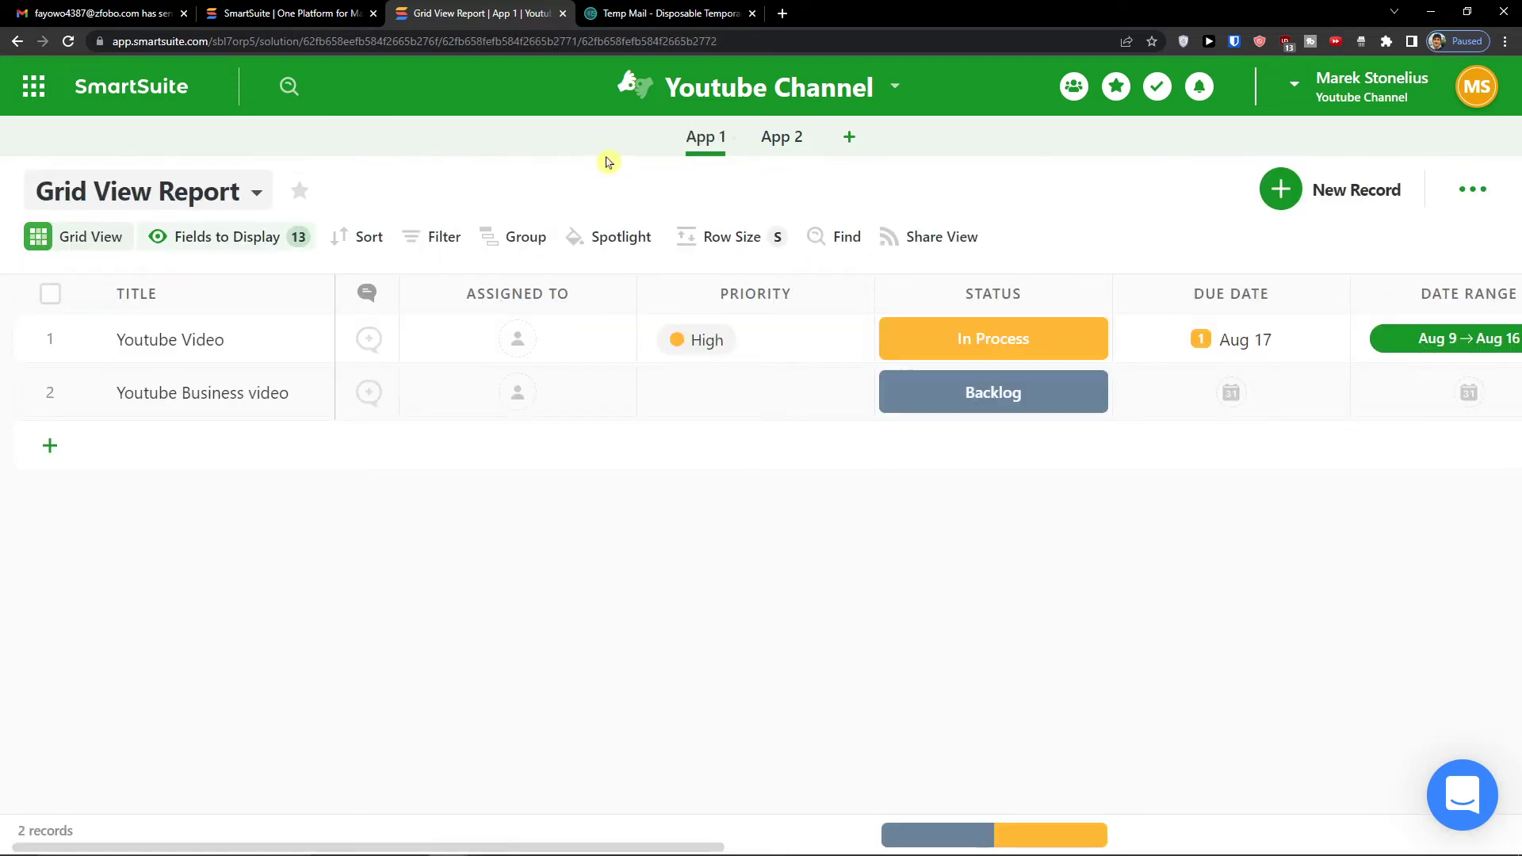
click(717, 142)
click(99, 239)
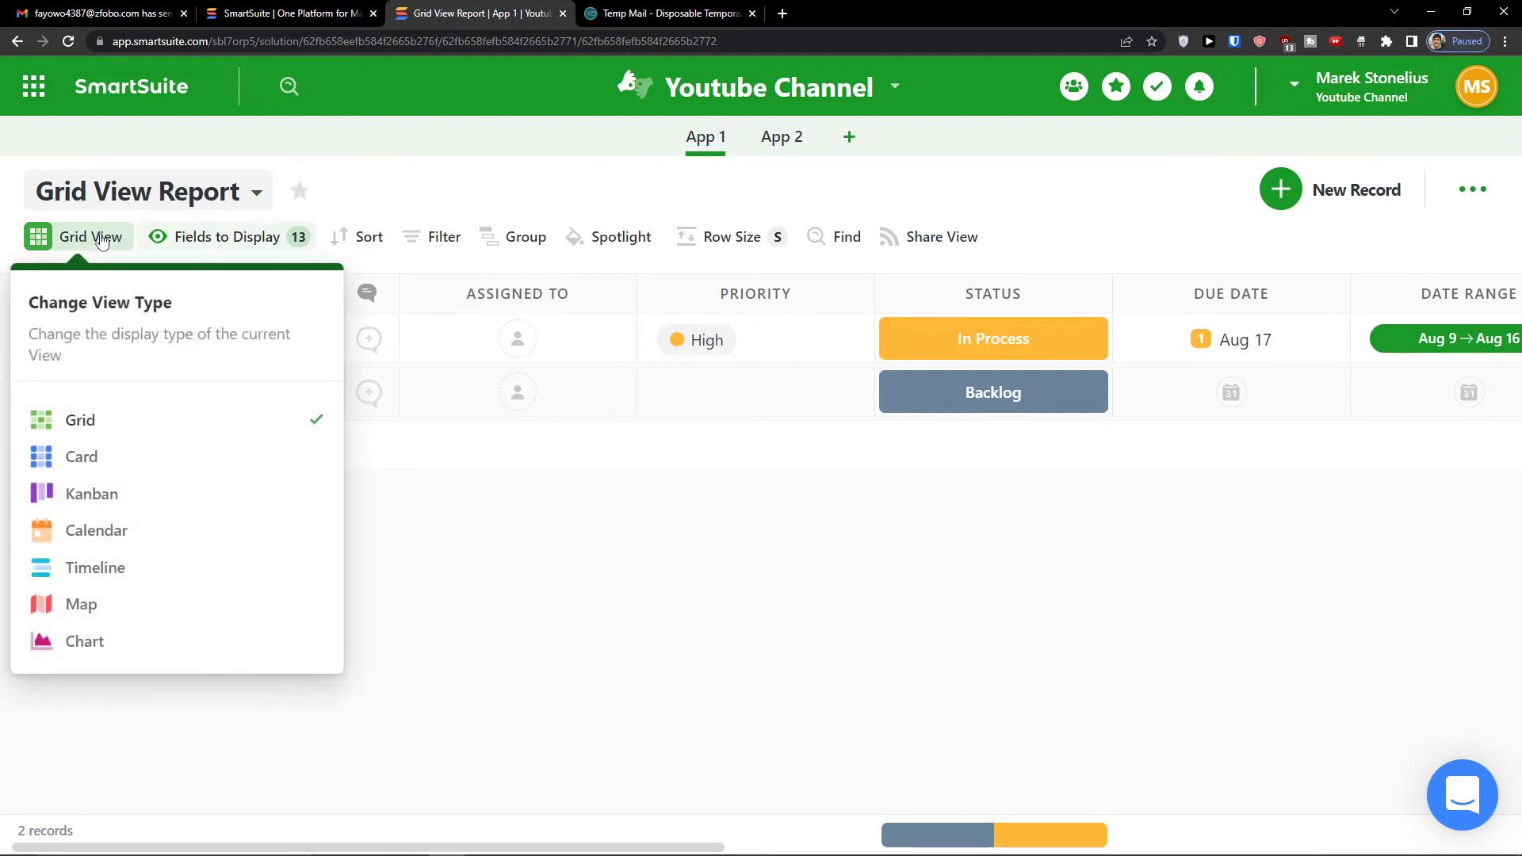
Step: Switch App 1's view to Card view and scroll through the cards
click(99, 469)
scroll(473, 424, down, 2)
scroll(473, 424, up, 2)
scroll(476, 423, down, 7)
scroll(476, 428, up, 4)
scroll(476, 426, up, 3)
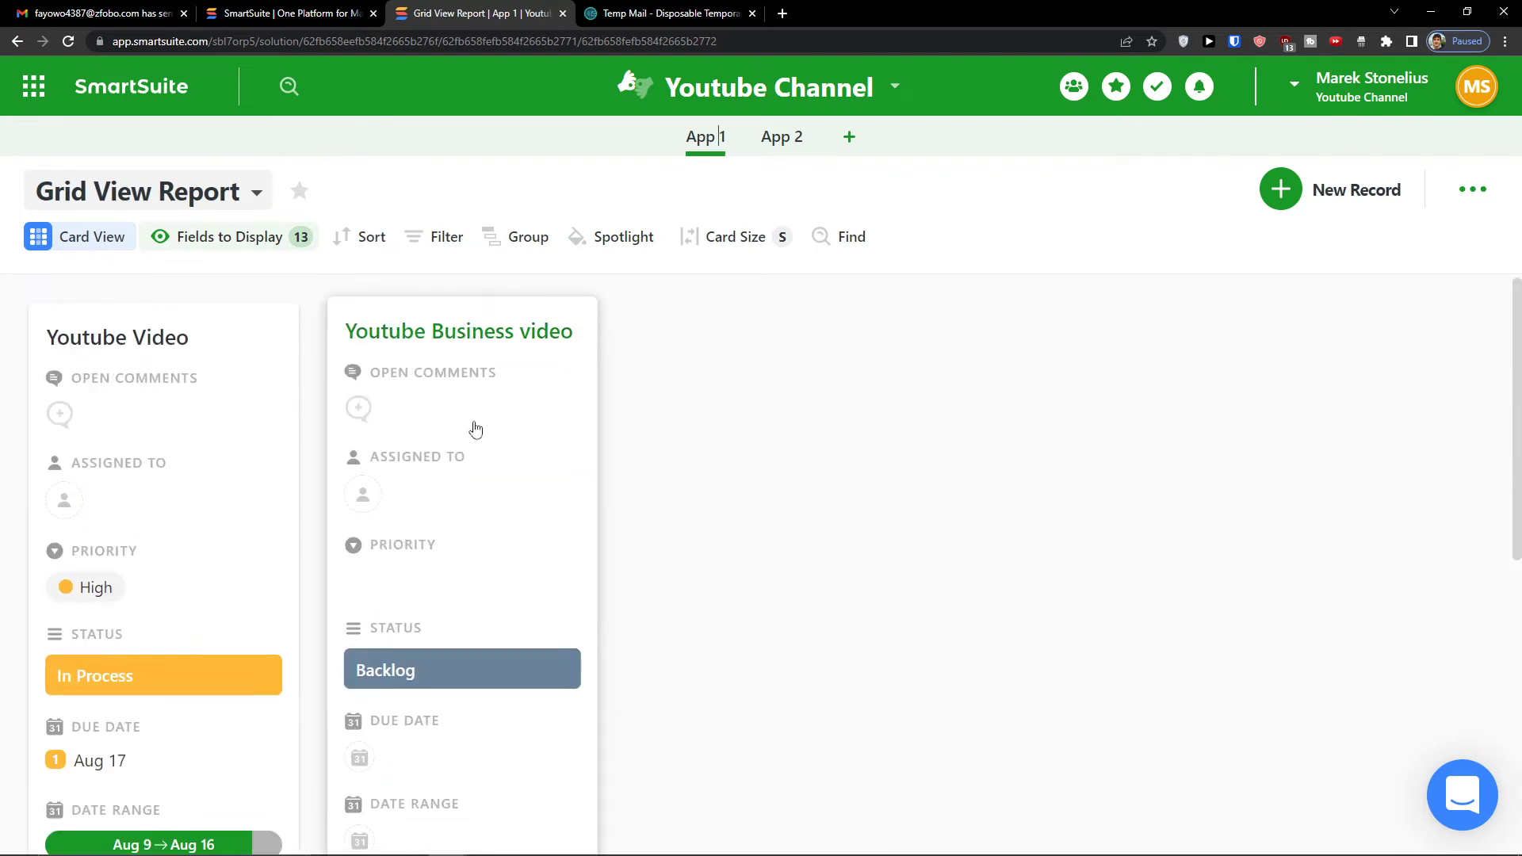
Step: Change the view to Kanban, grouping columns by Priority first, then by Status
click(81, 246)
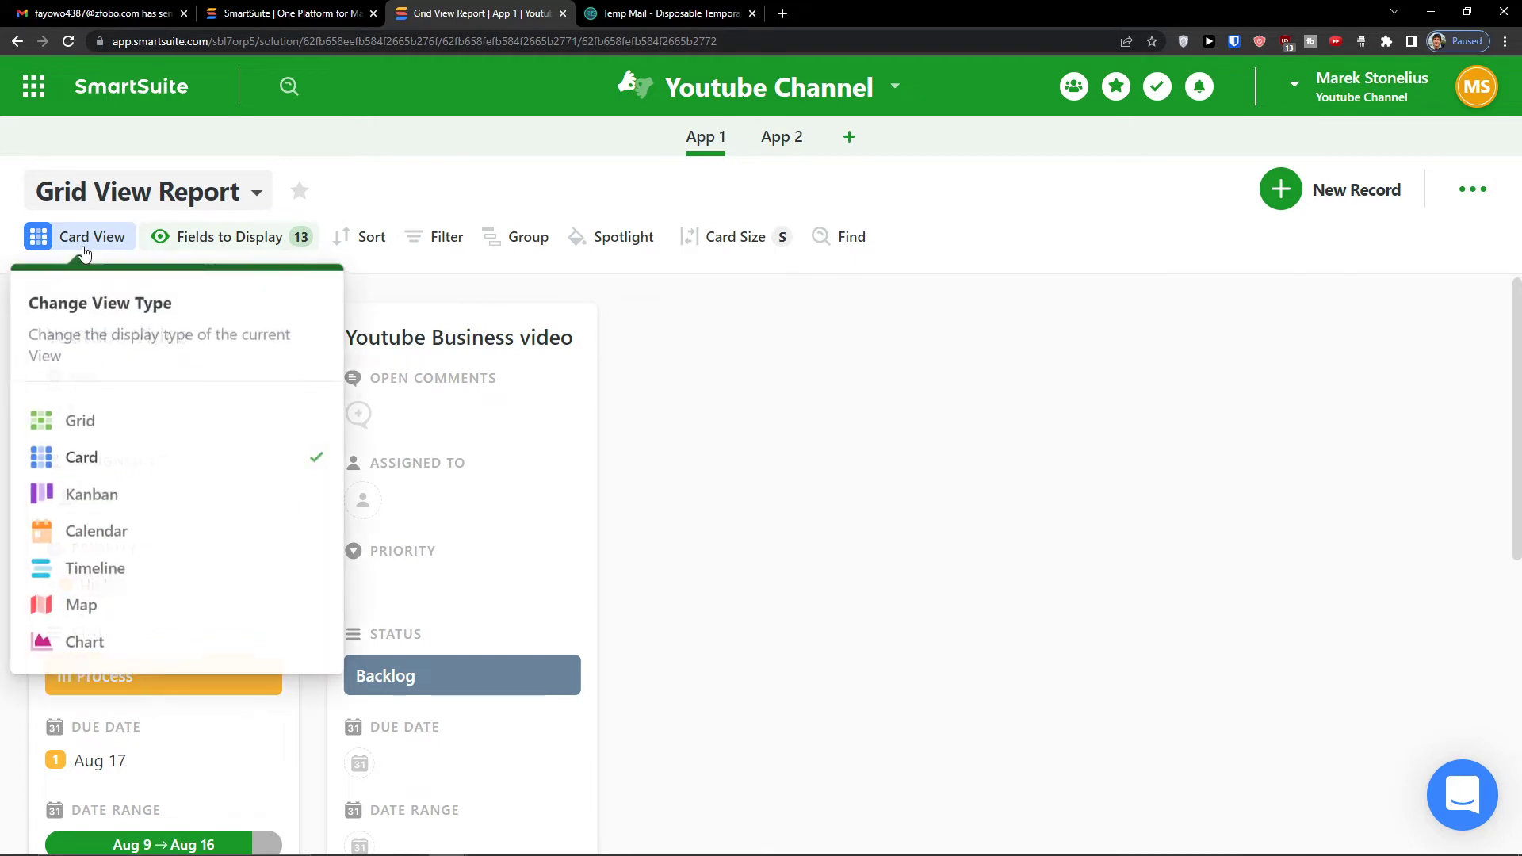
click(95, 503)
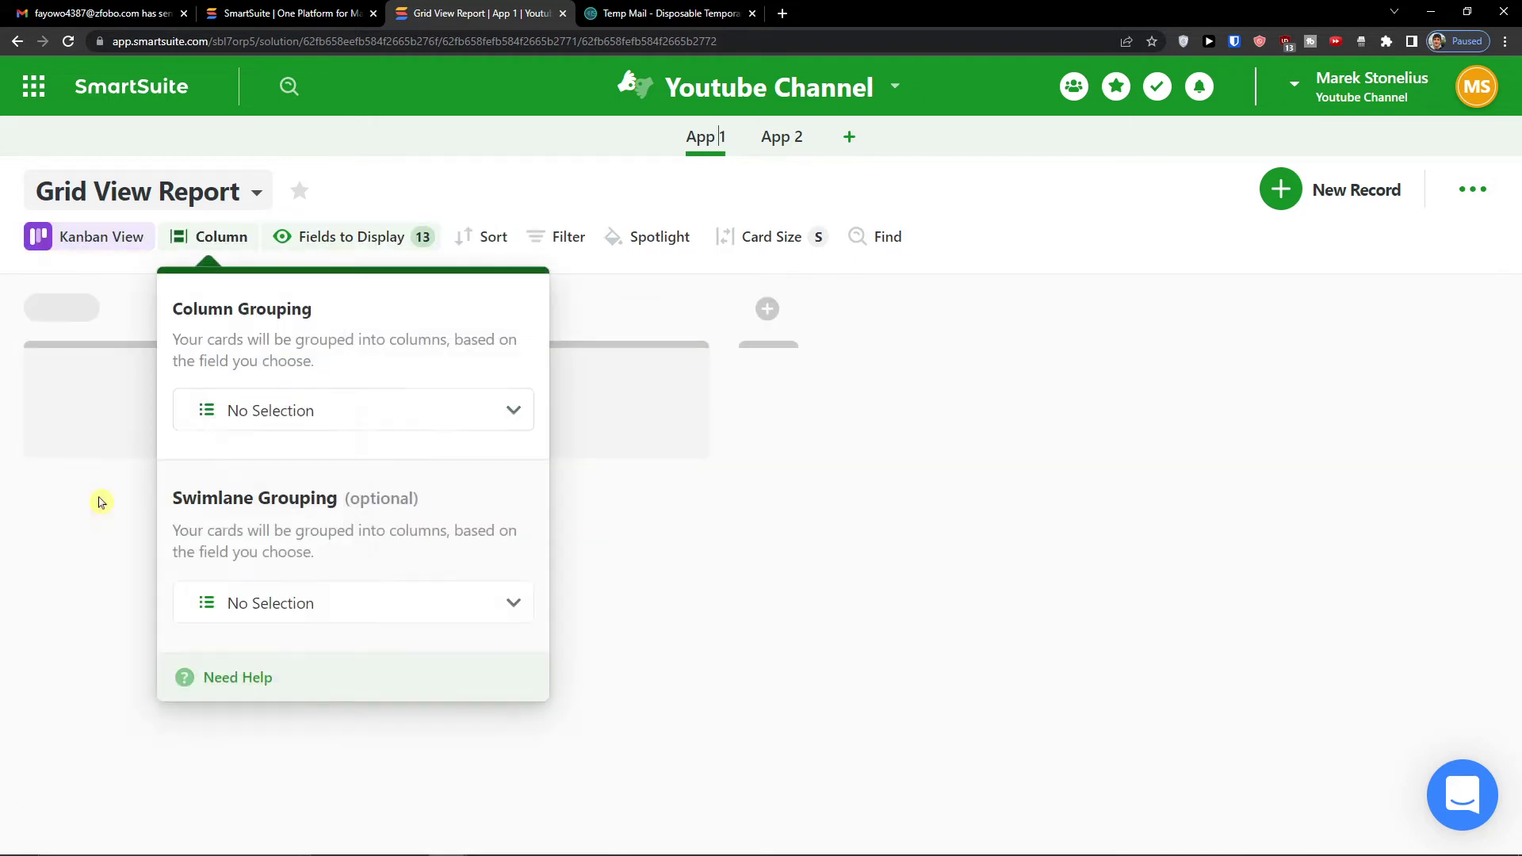
click(231, 418)
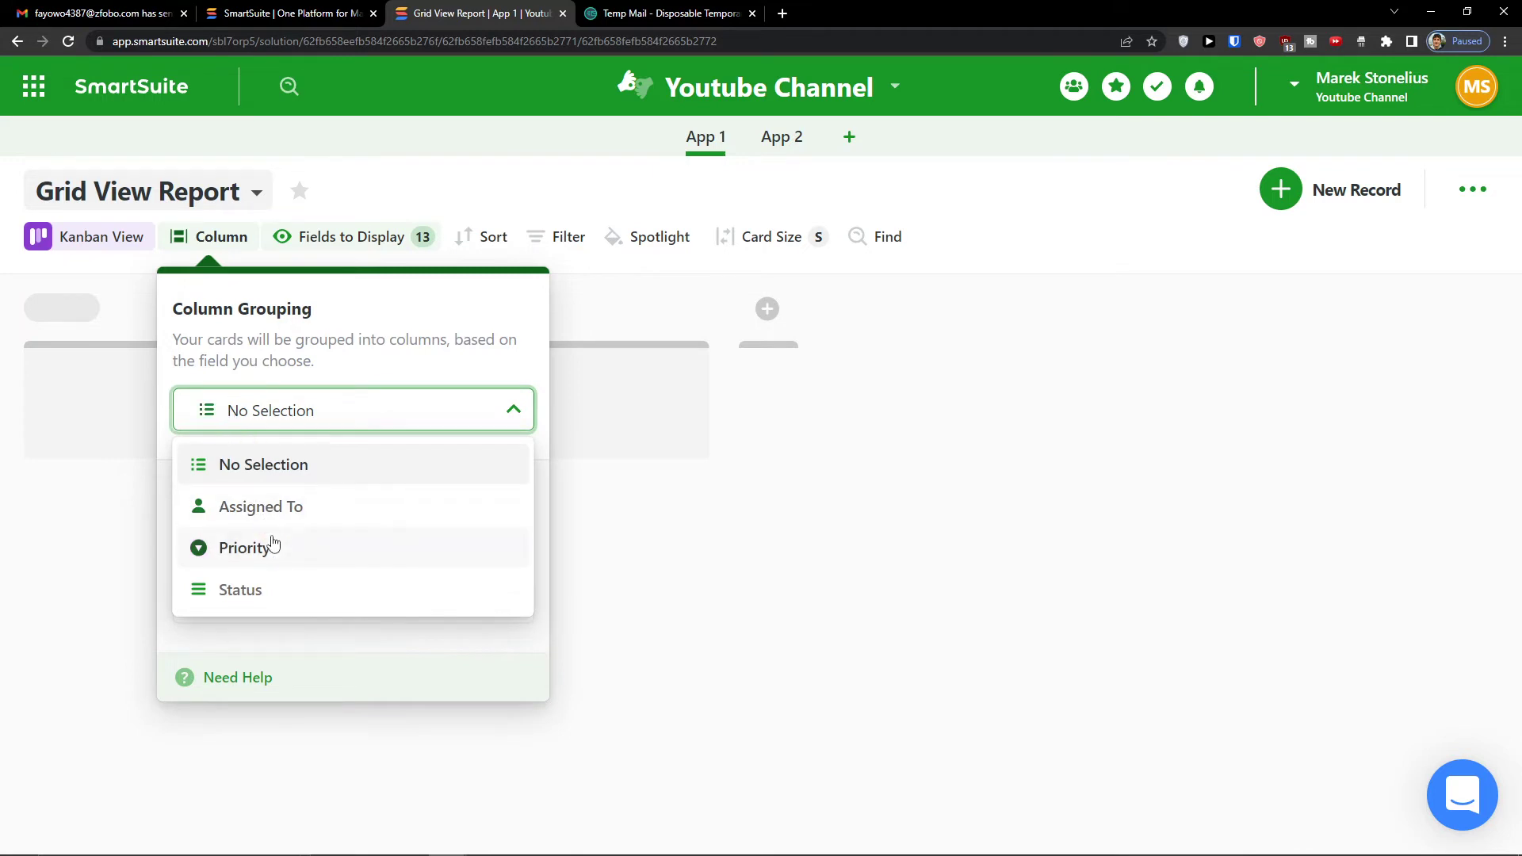
click(244, 547)
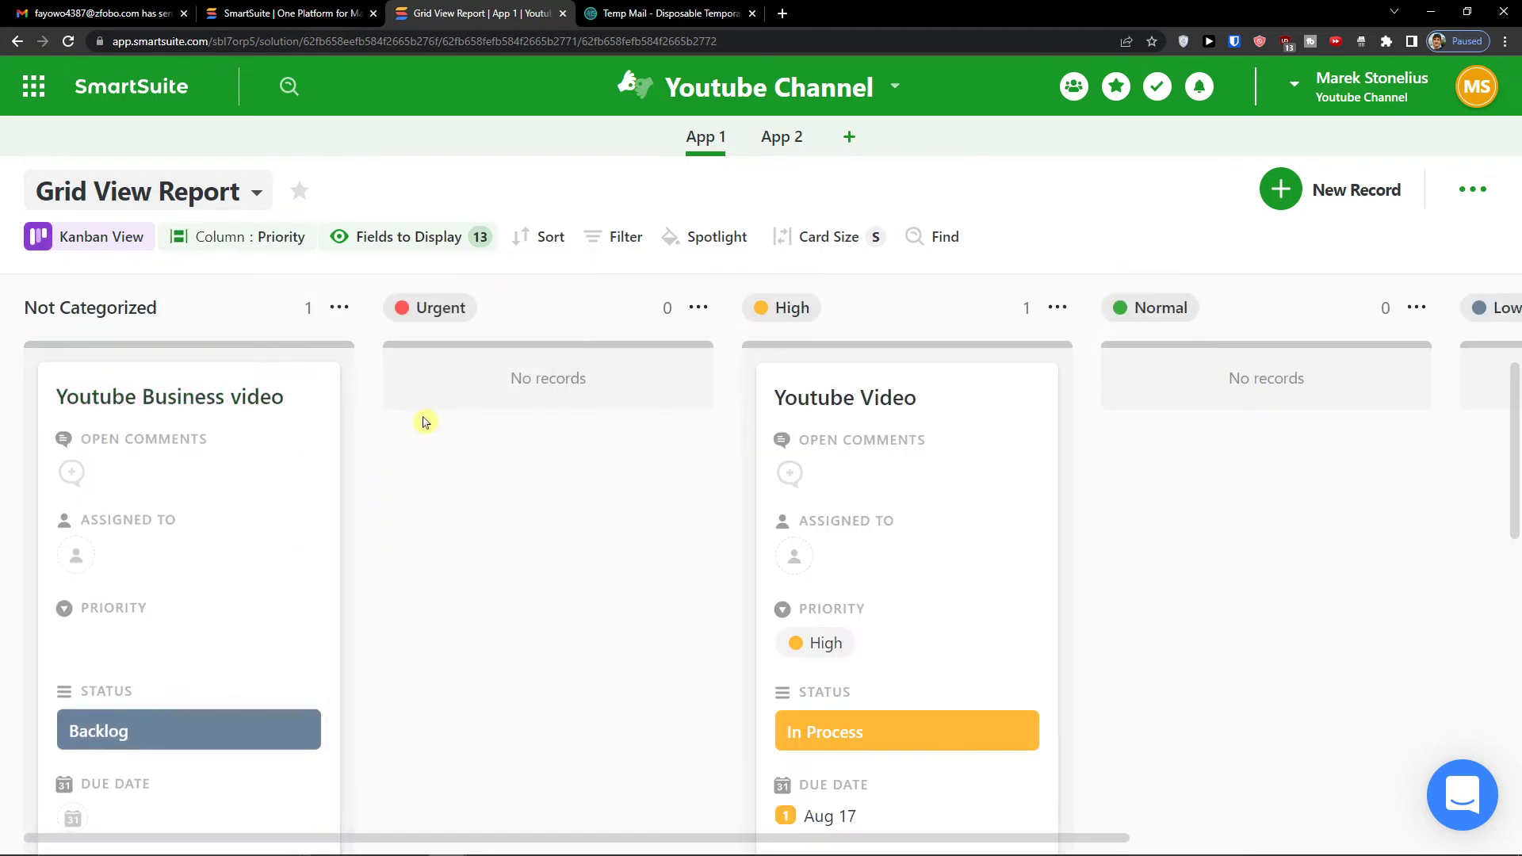
click(289, 240)
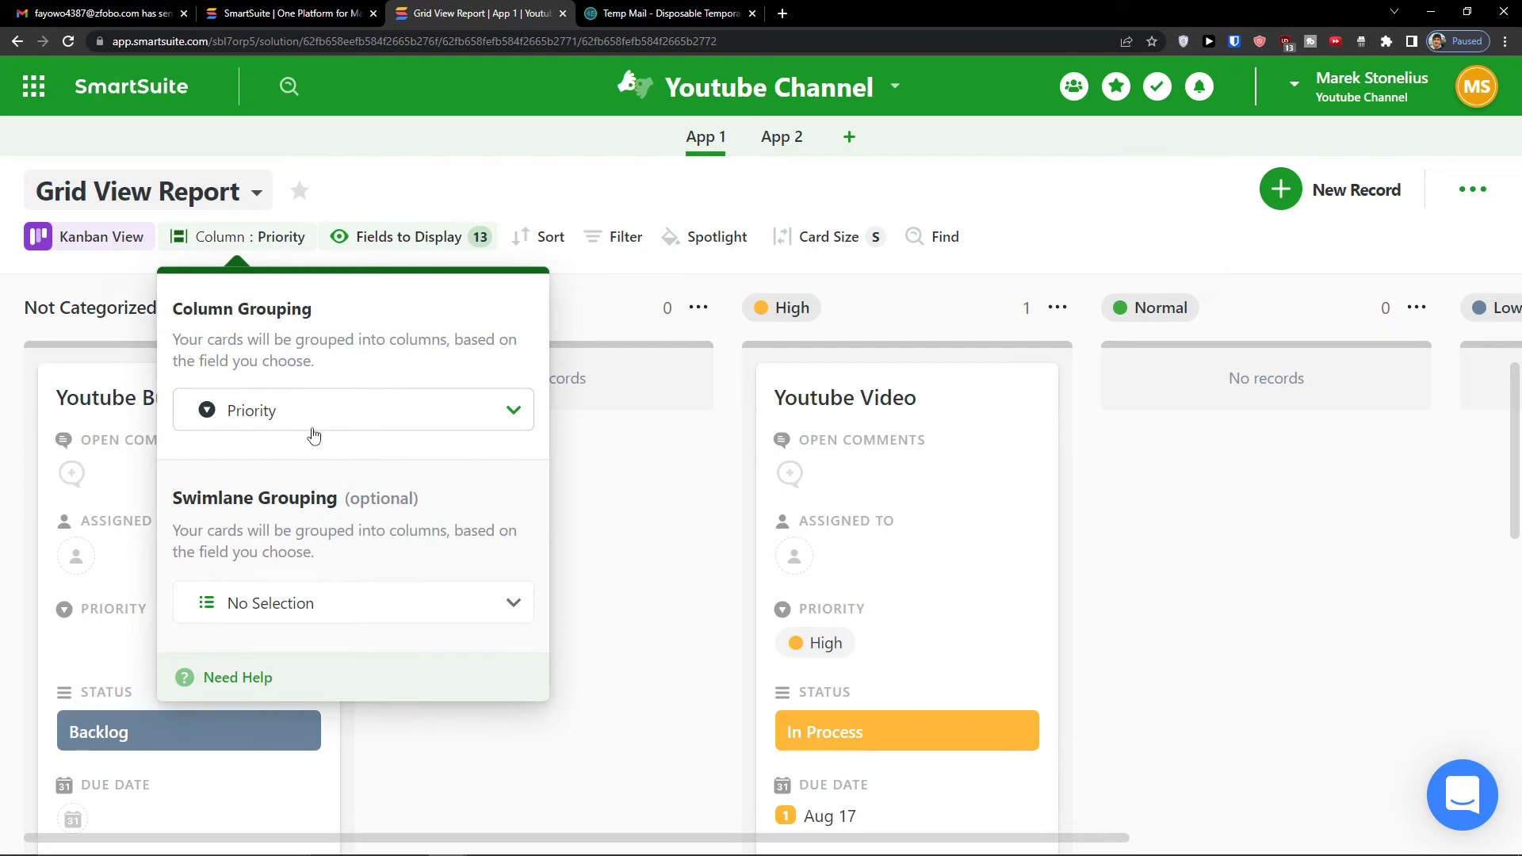
click(313, 435)
click(299, 547)
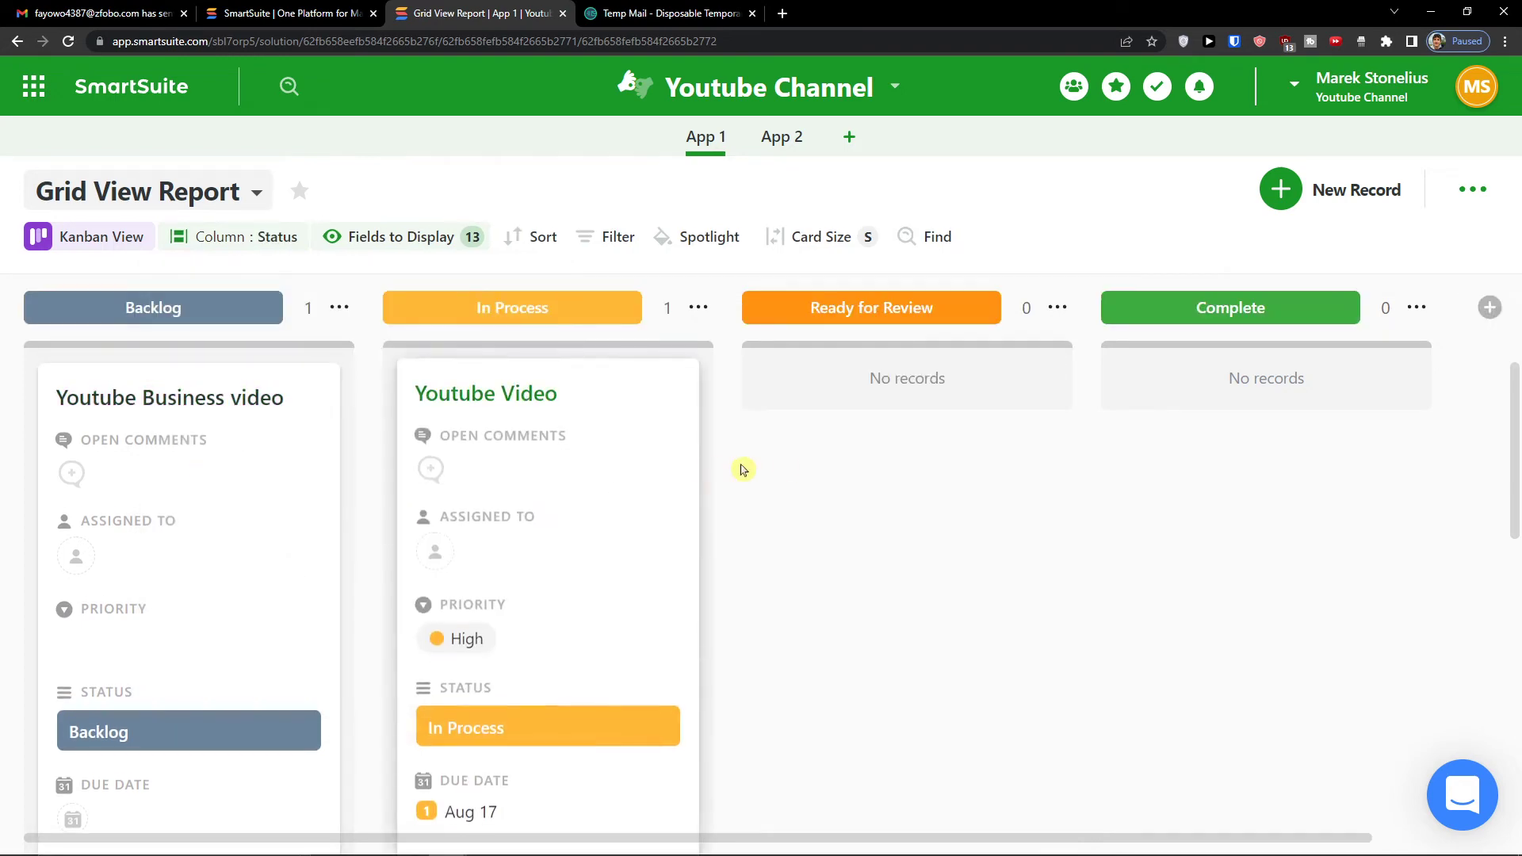
scroll(802, 465, down, 4)
scroll(801, 465, up, 4)
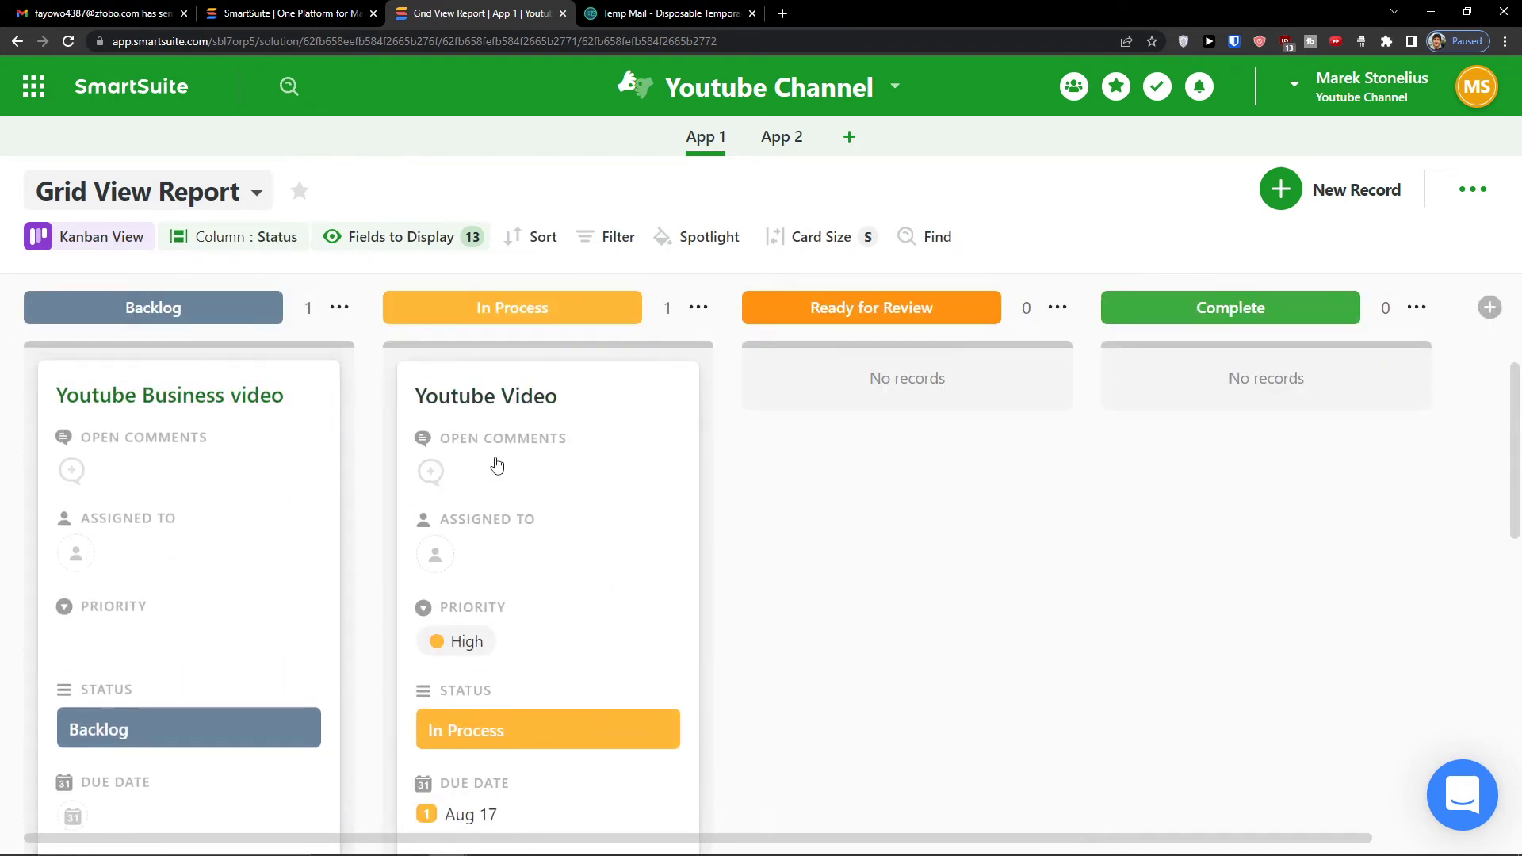
drag(611, 499, 560, 527)
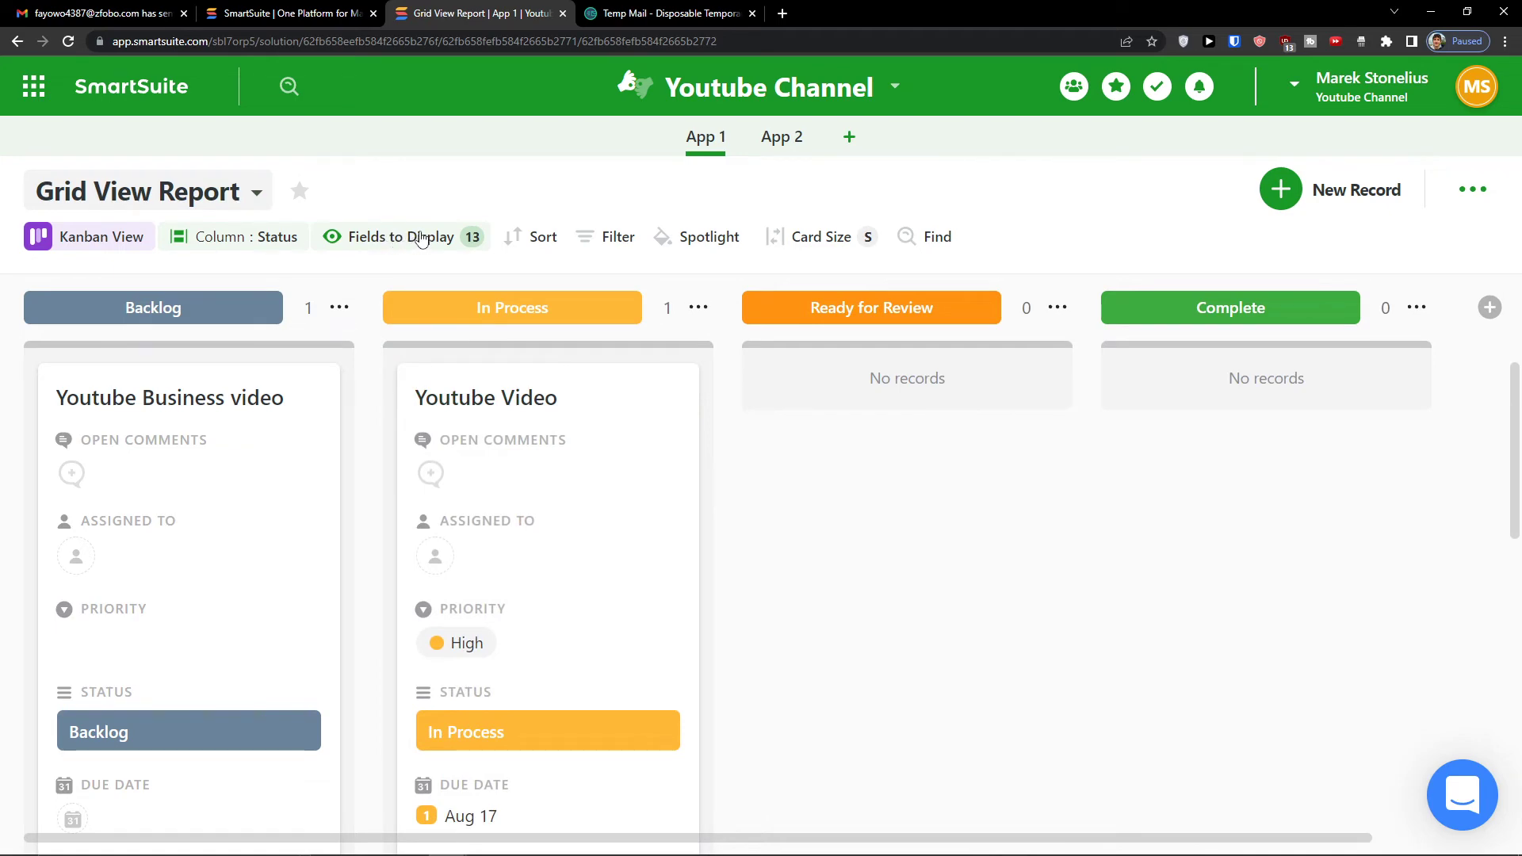
Step: Remove Assigned To, Priority, Status, Due Date, Open Comments, Time Tracking Log and other fields from the cards
click(421, 237)
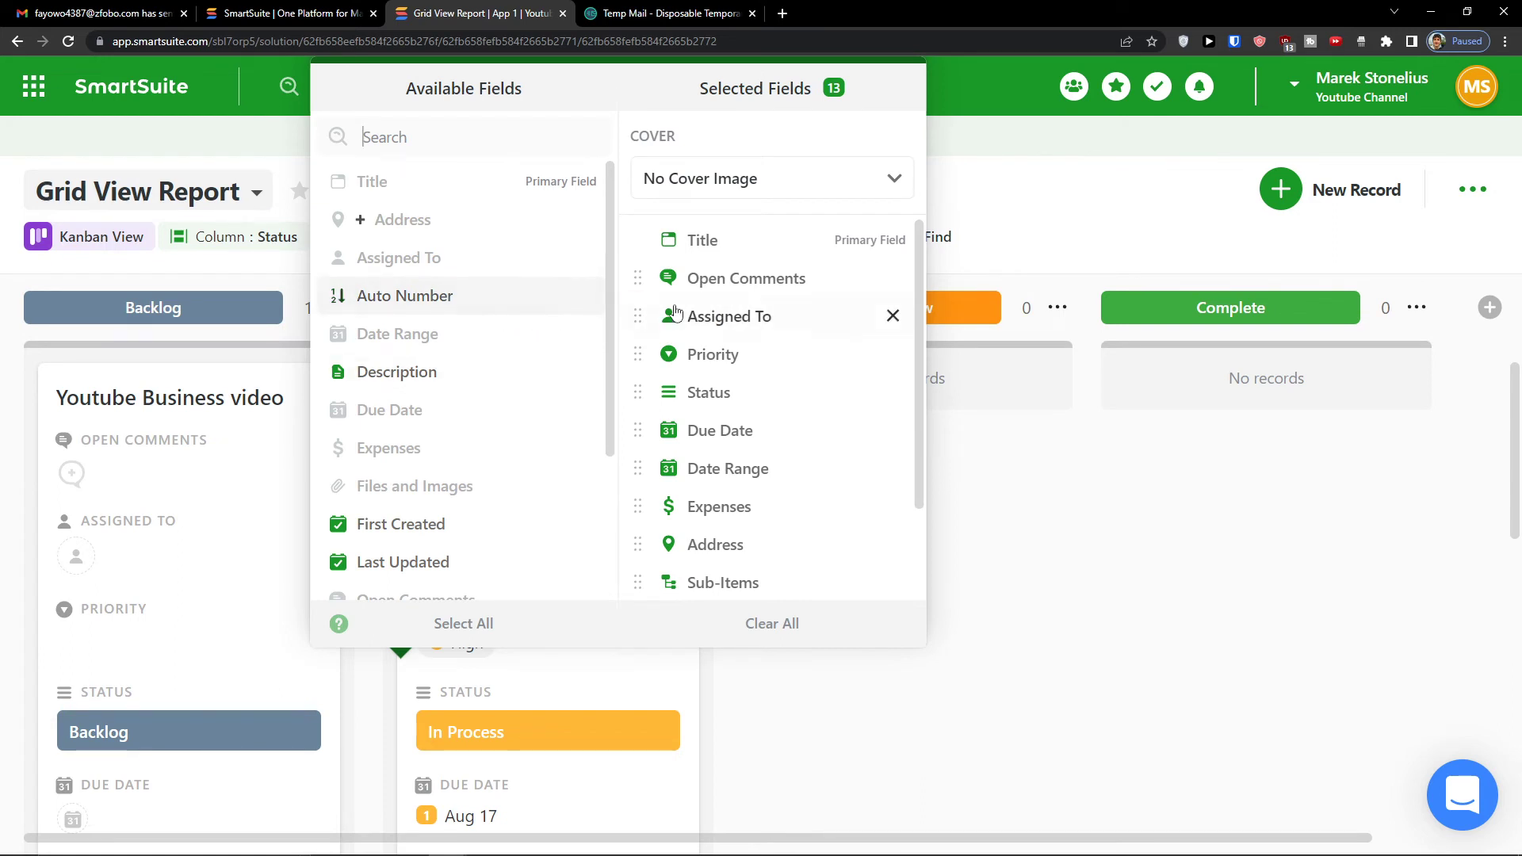
click(893, 317)
click(893, 317)
click(893, 317)
click(894, 317)
click(893, 317)
click(894, 317)
click(893, 317)
click(893, 317)
click(894, 317)
click(893, 317)
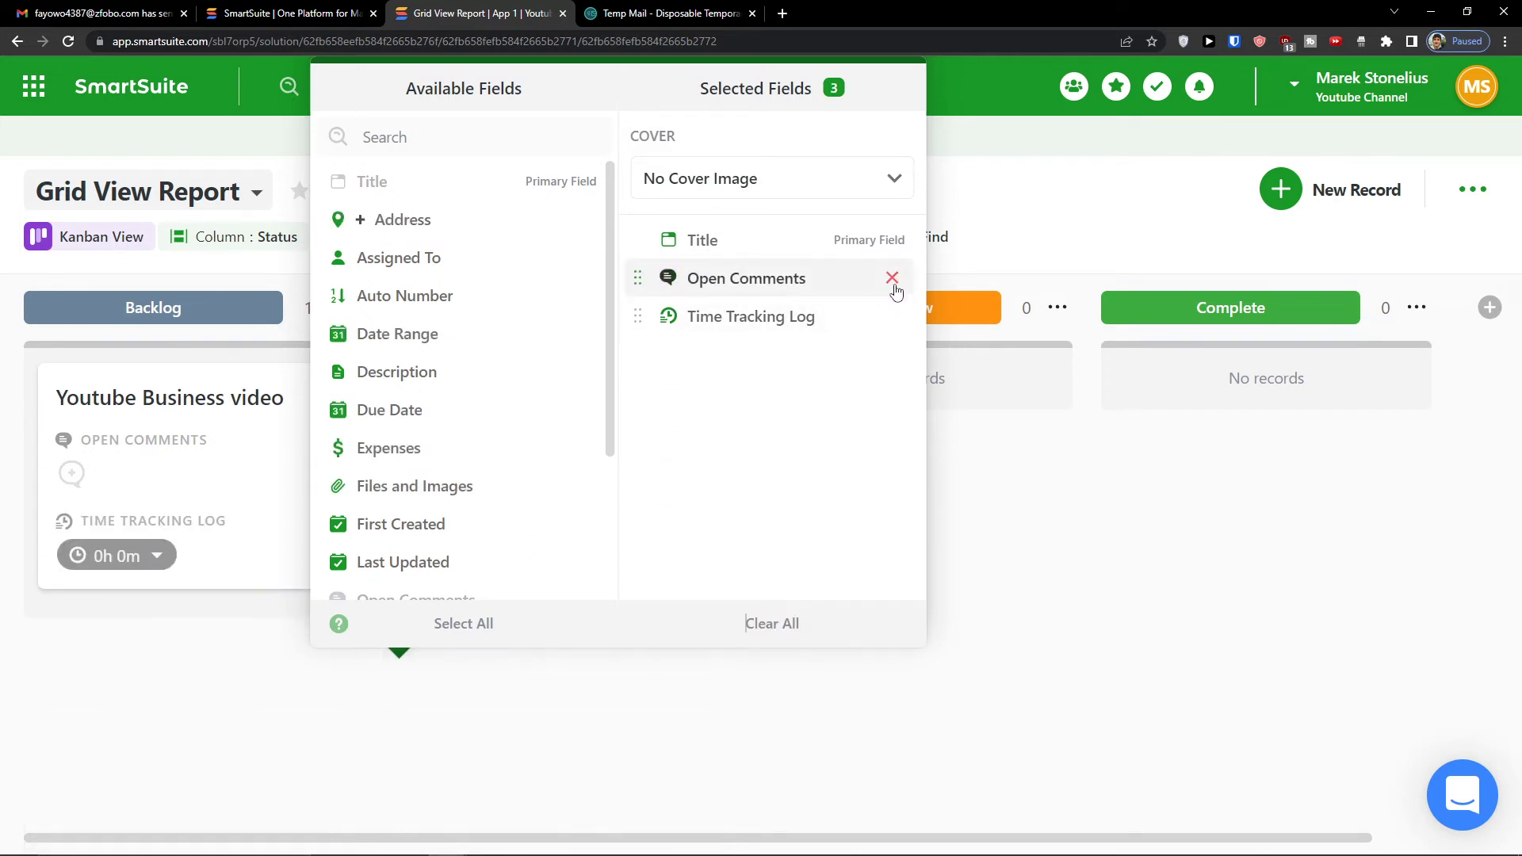
click(891, 277)
click(891, 278)
click(972, 418)
click(973, 418)
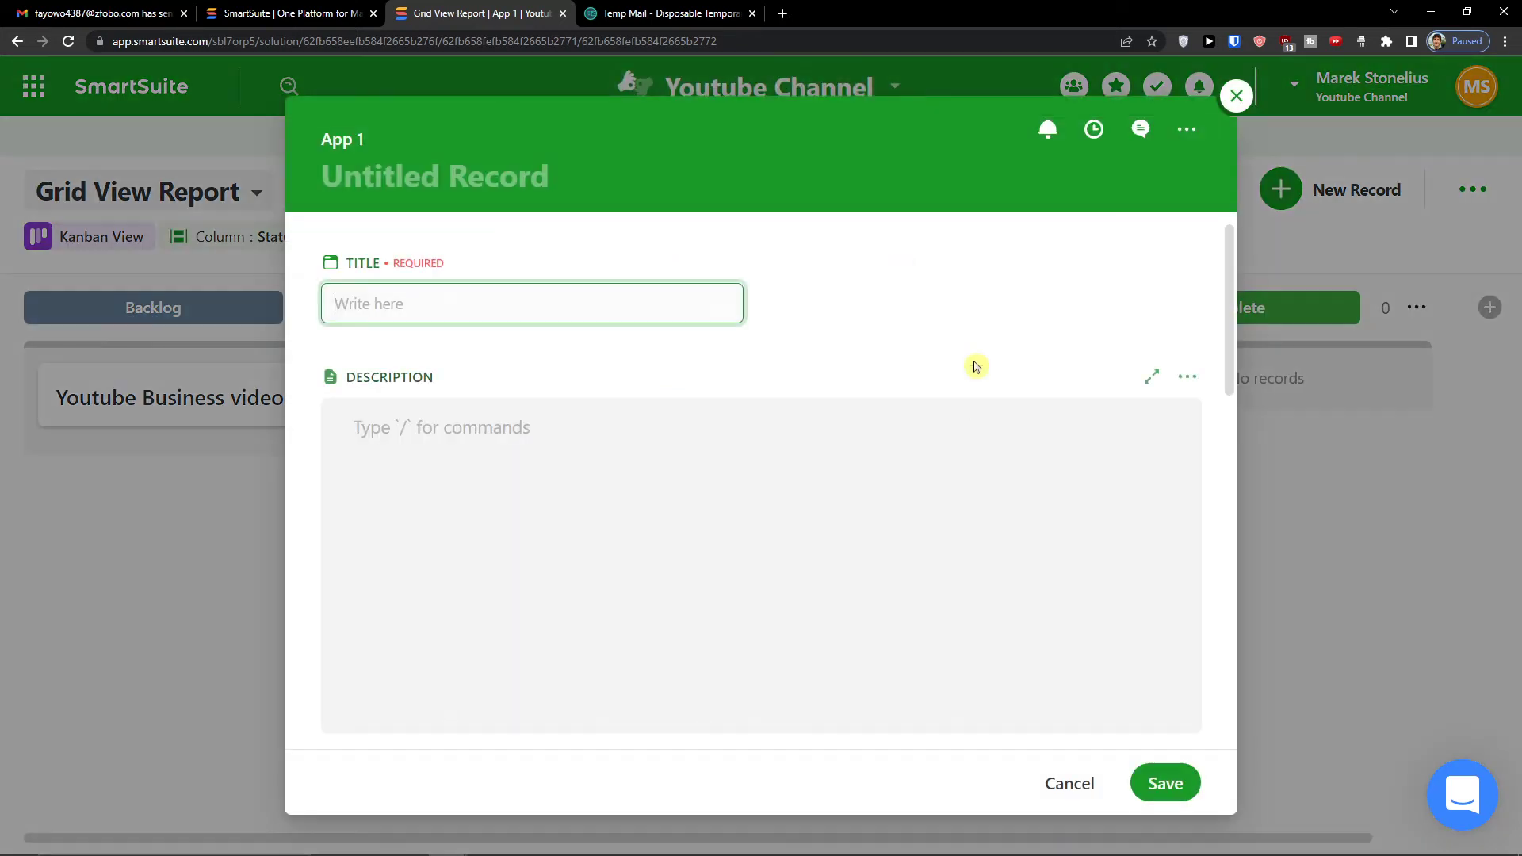
Step: Cancel the accidental New Record dialog and try dragging cards between columns
click(1070, 783)
drag(479, 397, 555, 405)
mouse_move(261, 434)
mouse_down()
mouse_move(238, 410)
mouse_move(791, 421)
mouse_move(252, 420)
mouse_up()
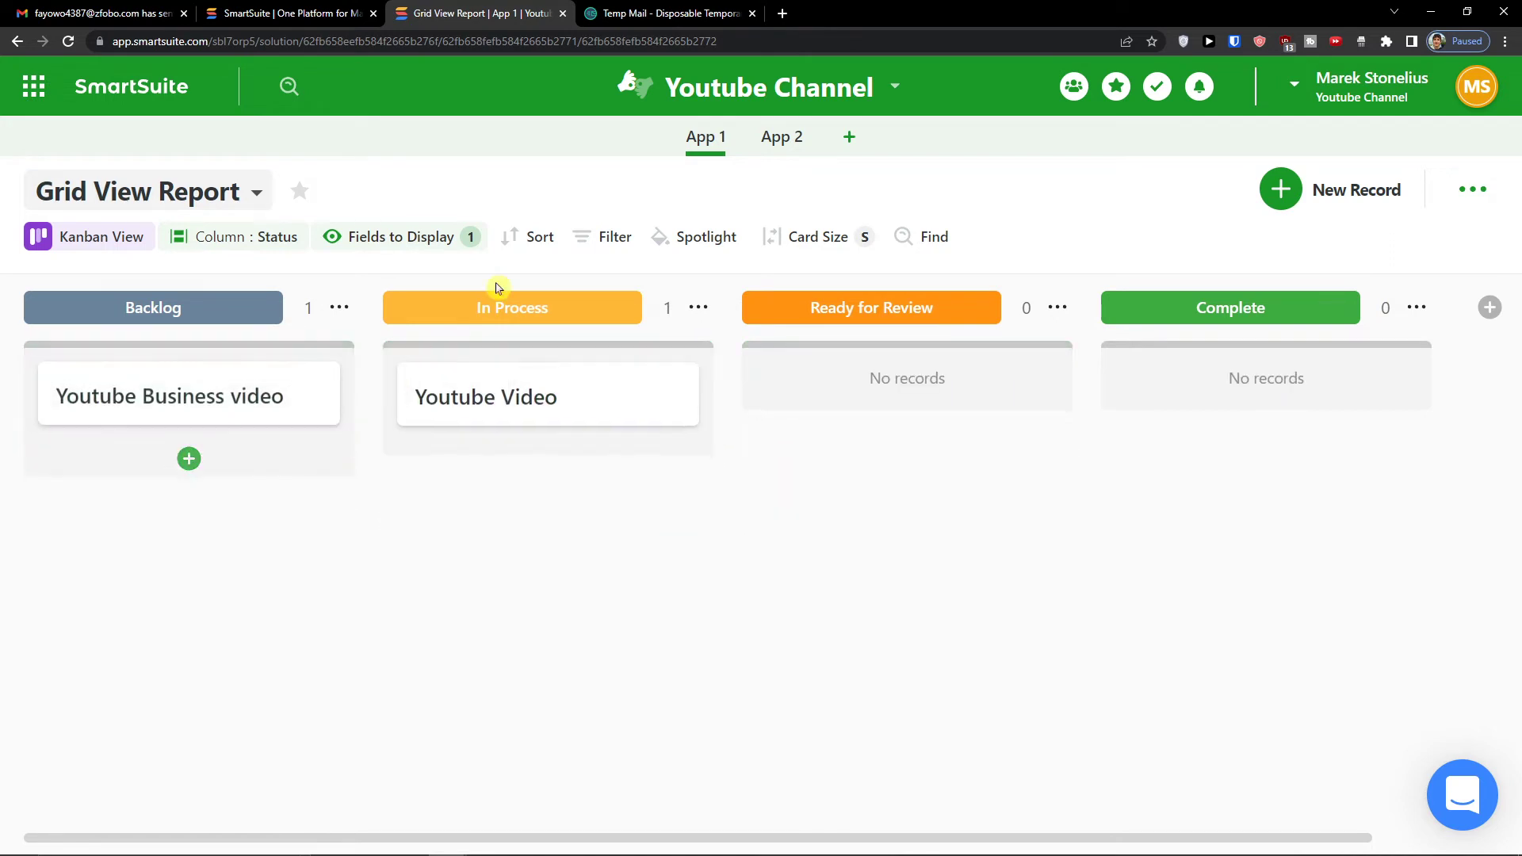
Step: Rename App 1 to 'Youtube Videos'
click(735, 140)
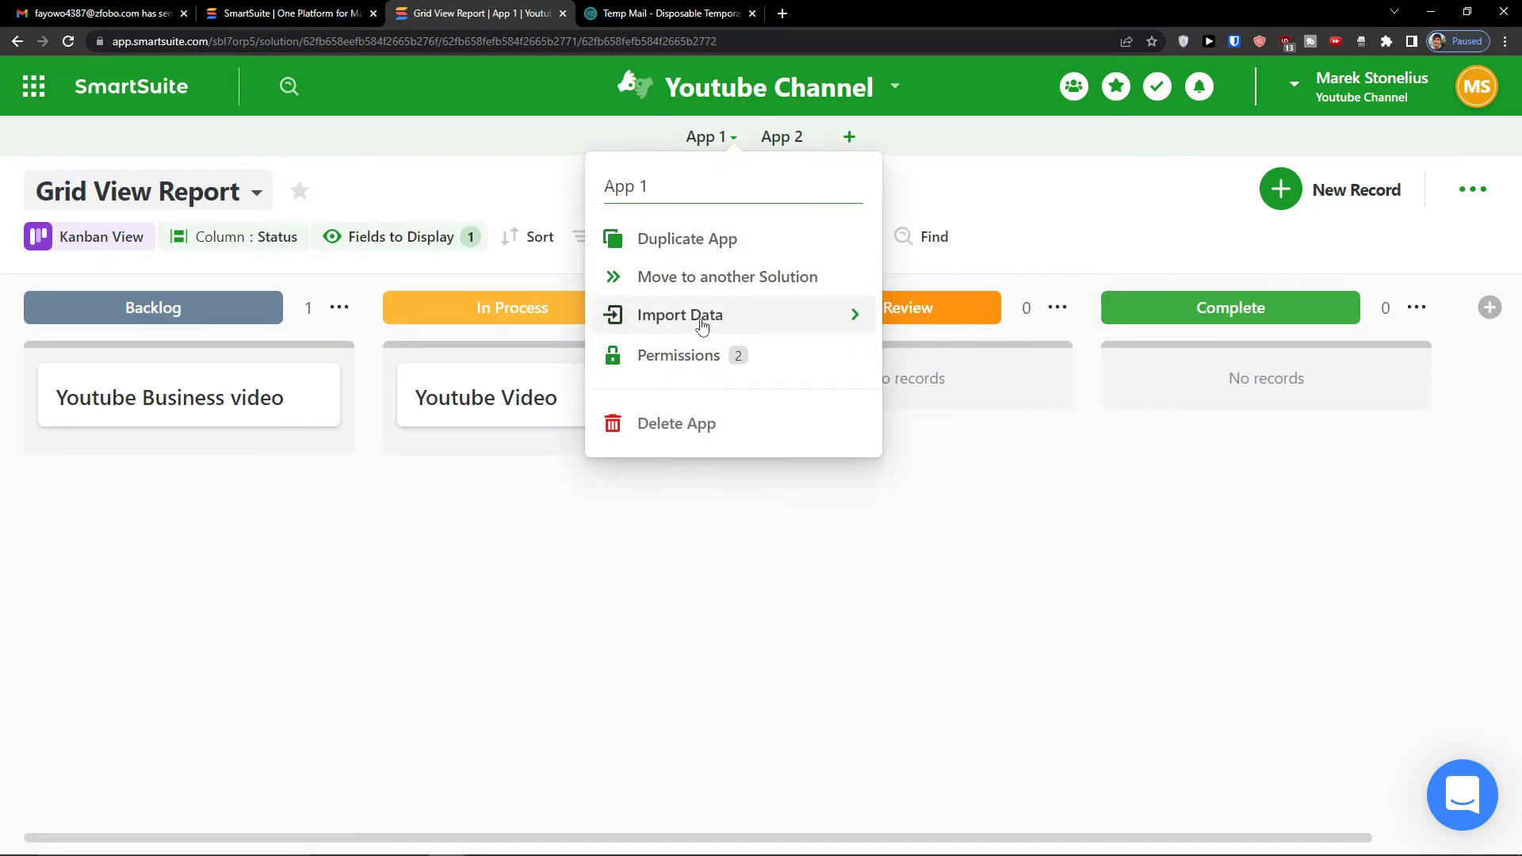
triple_click(673, 188)
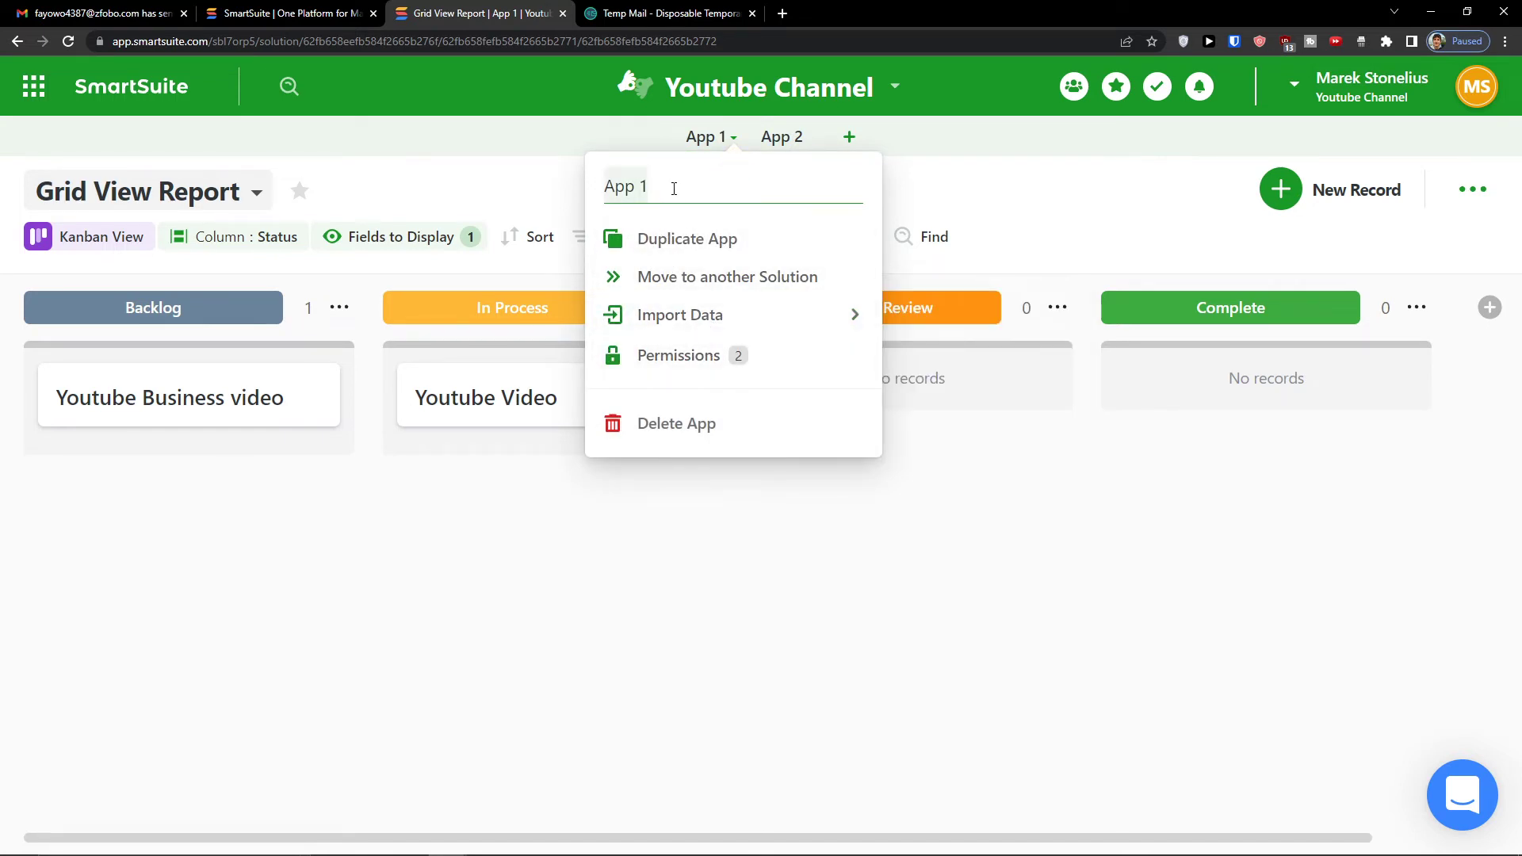
text(Y)
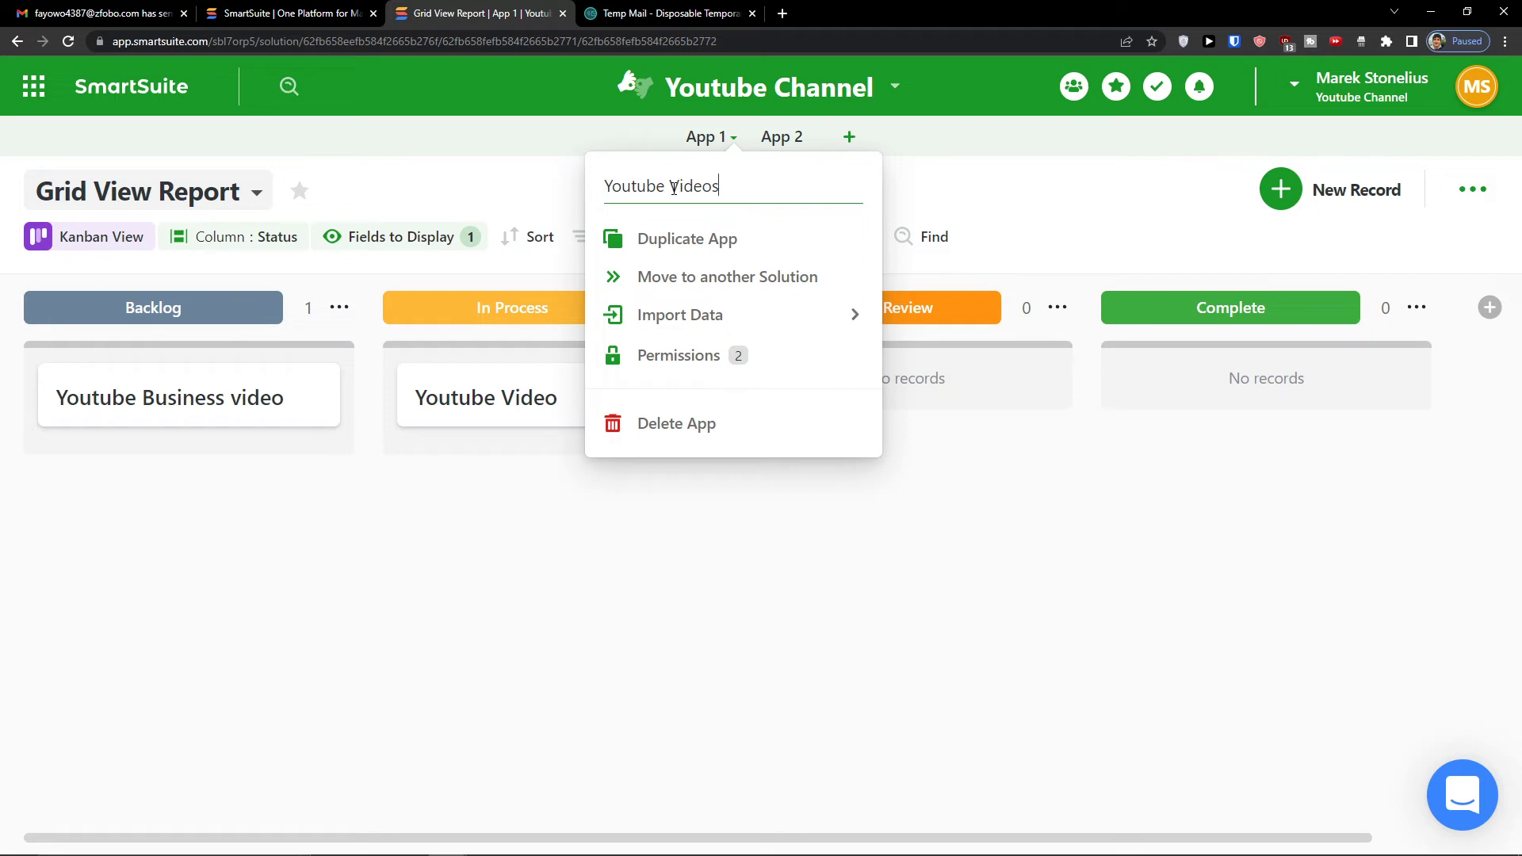
text(outube Videos)
click(667, 526)
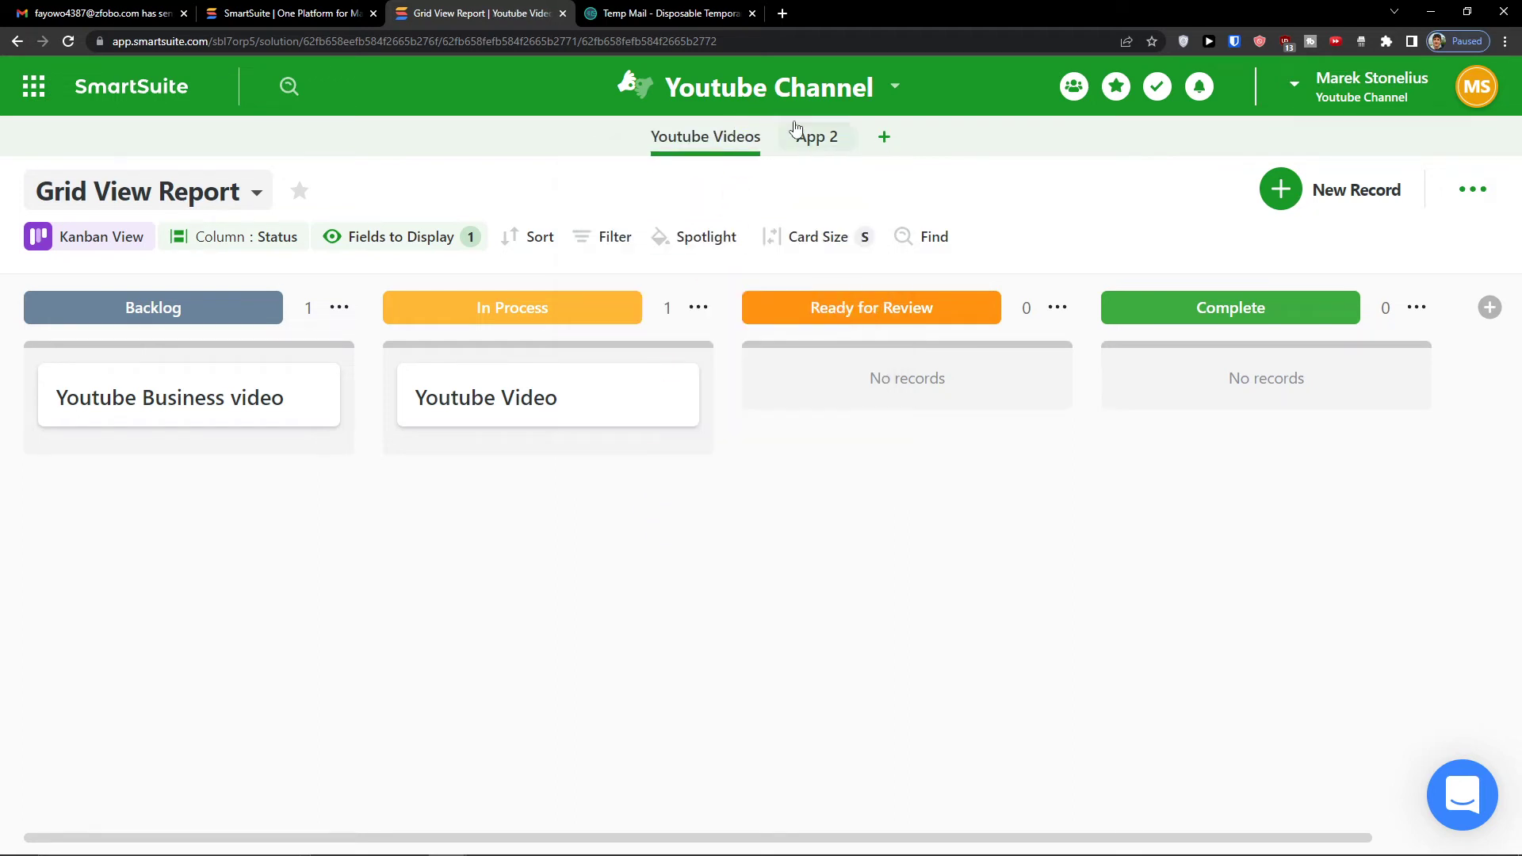
Step: Rename App 2 to 'Youtube data' and return to the Youtube Videos app
click(824, 138)
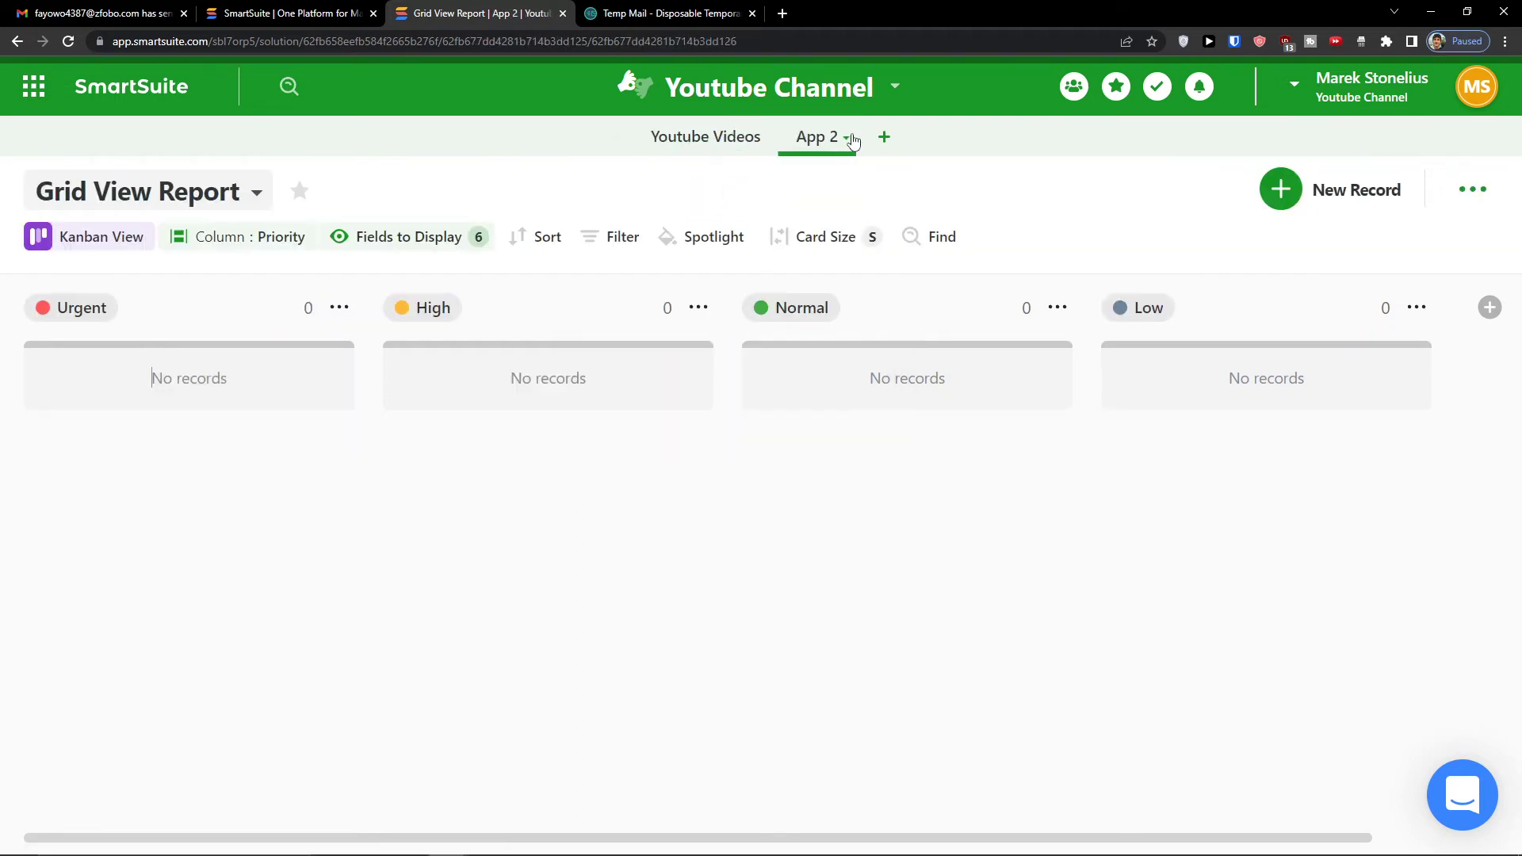
click(847, 140)
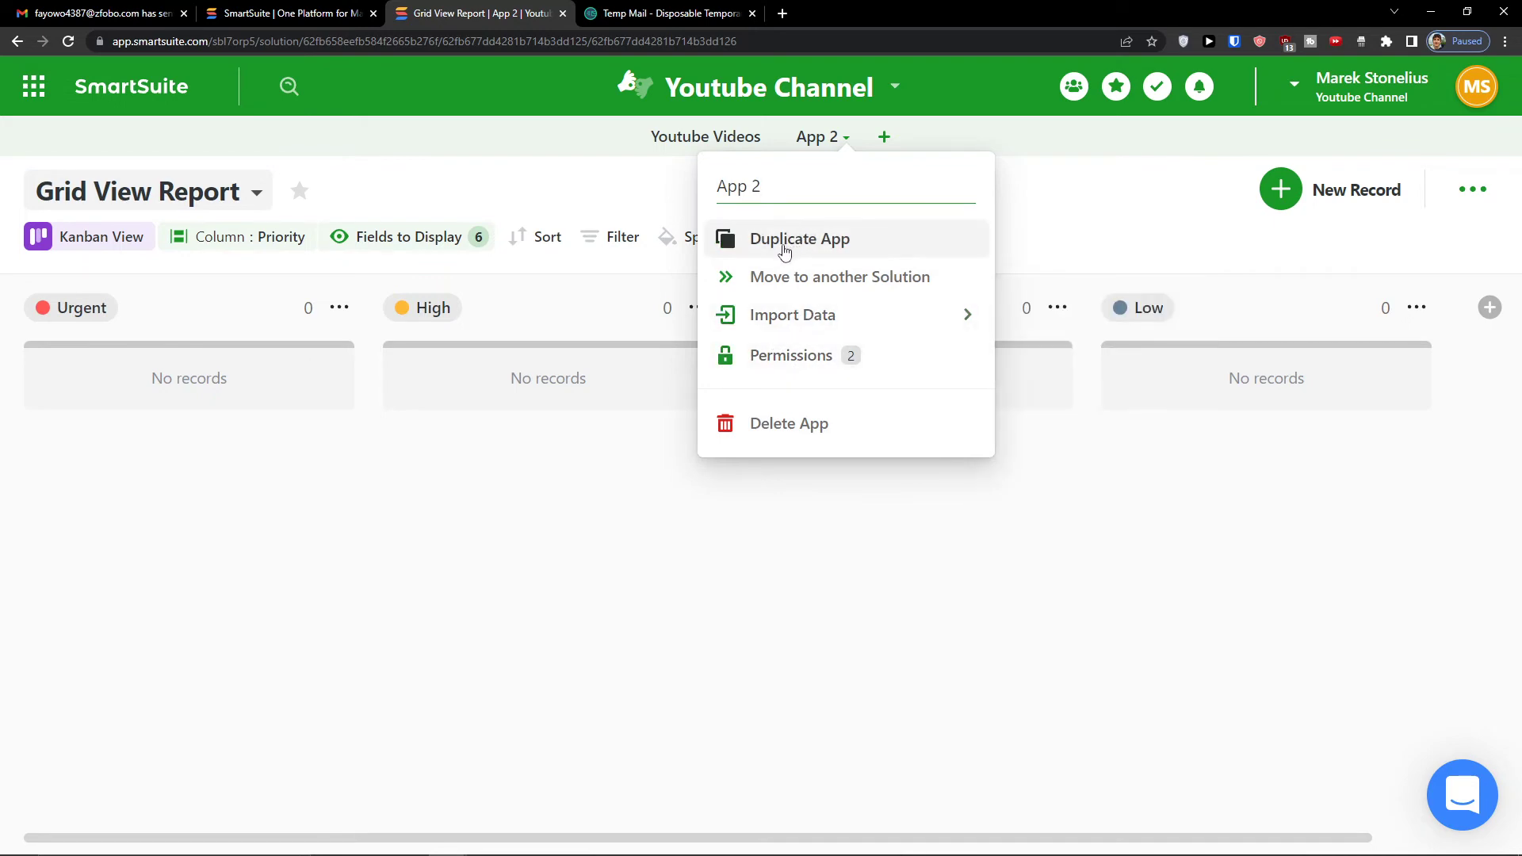
triple_click(766, 181)
text(Youtube data)
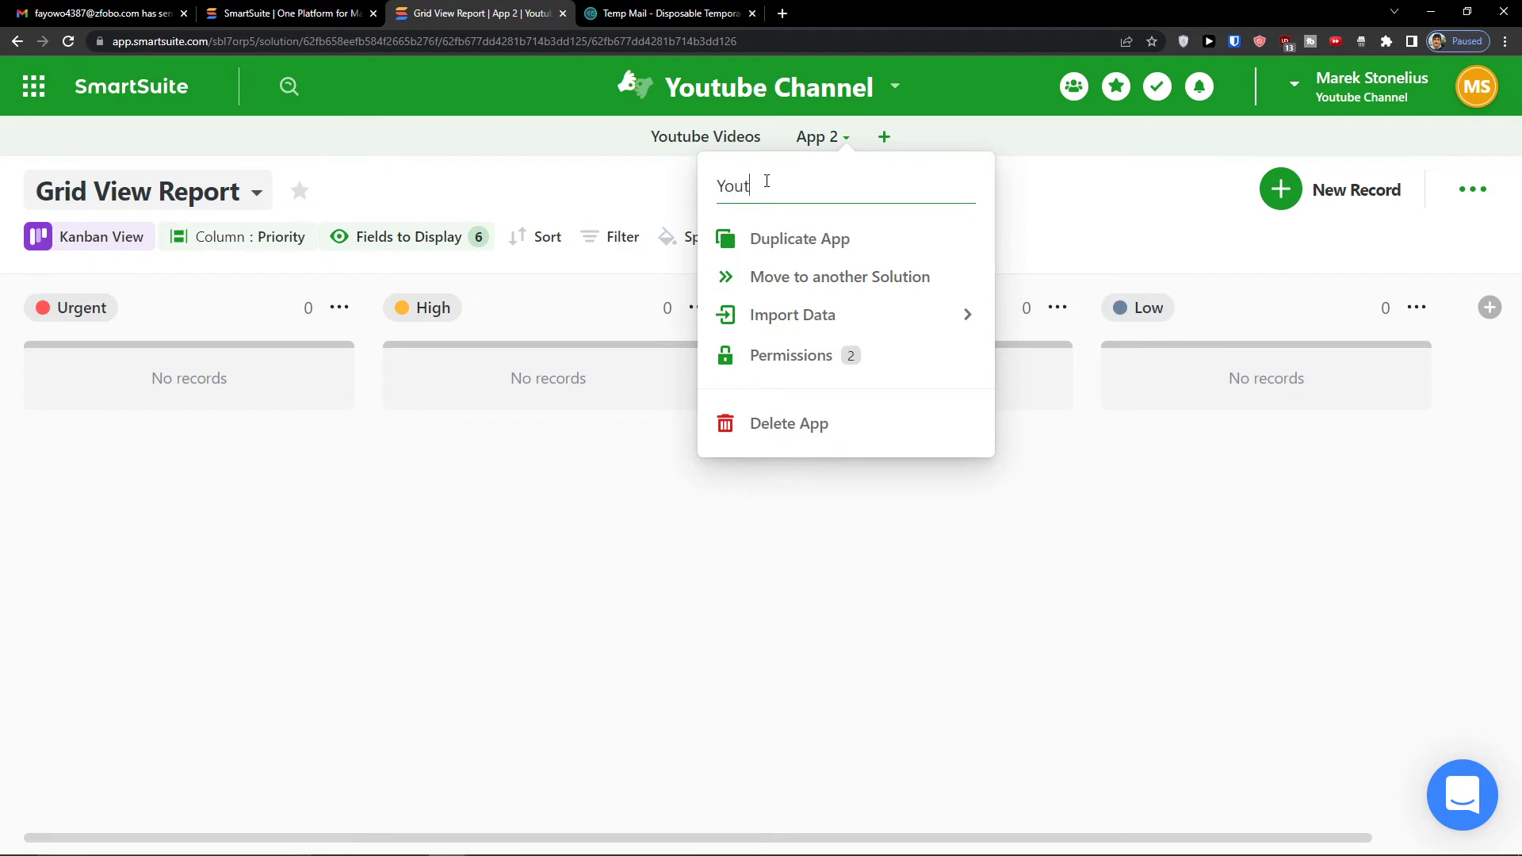
click(500, 476)
click(680, 136)
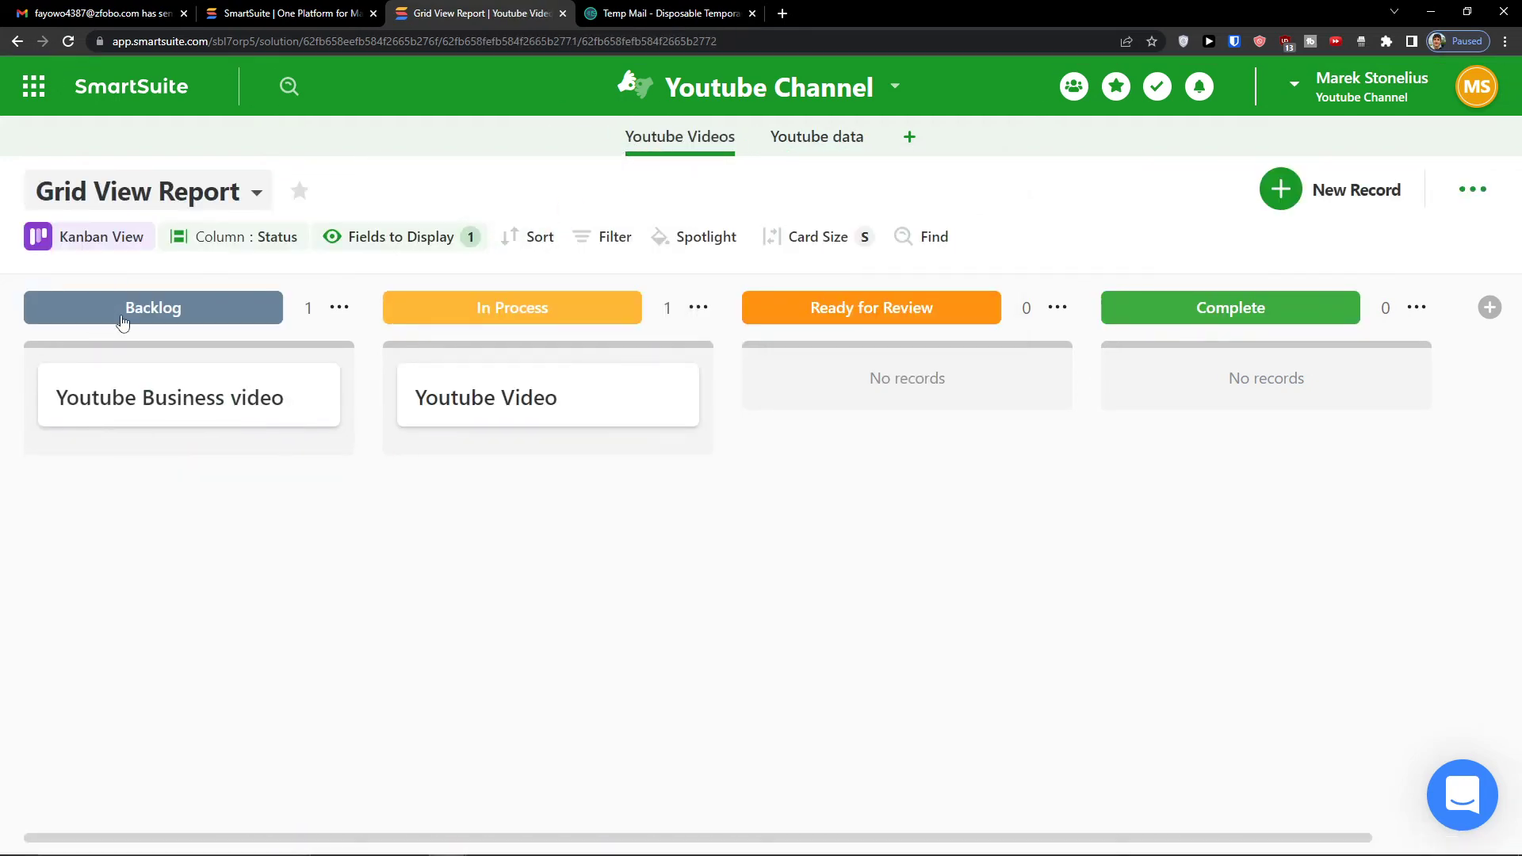
Step: Switch the view to Calendar, placing records by Due Date
click(91, 236)
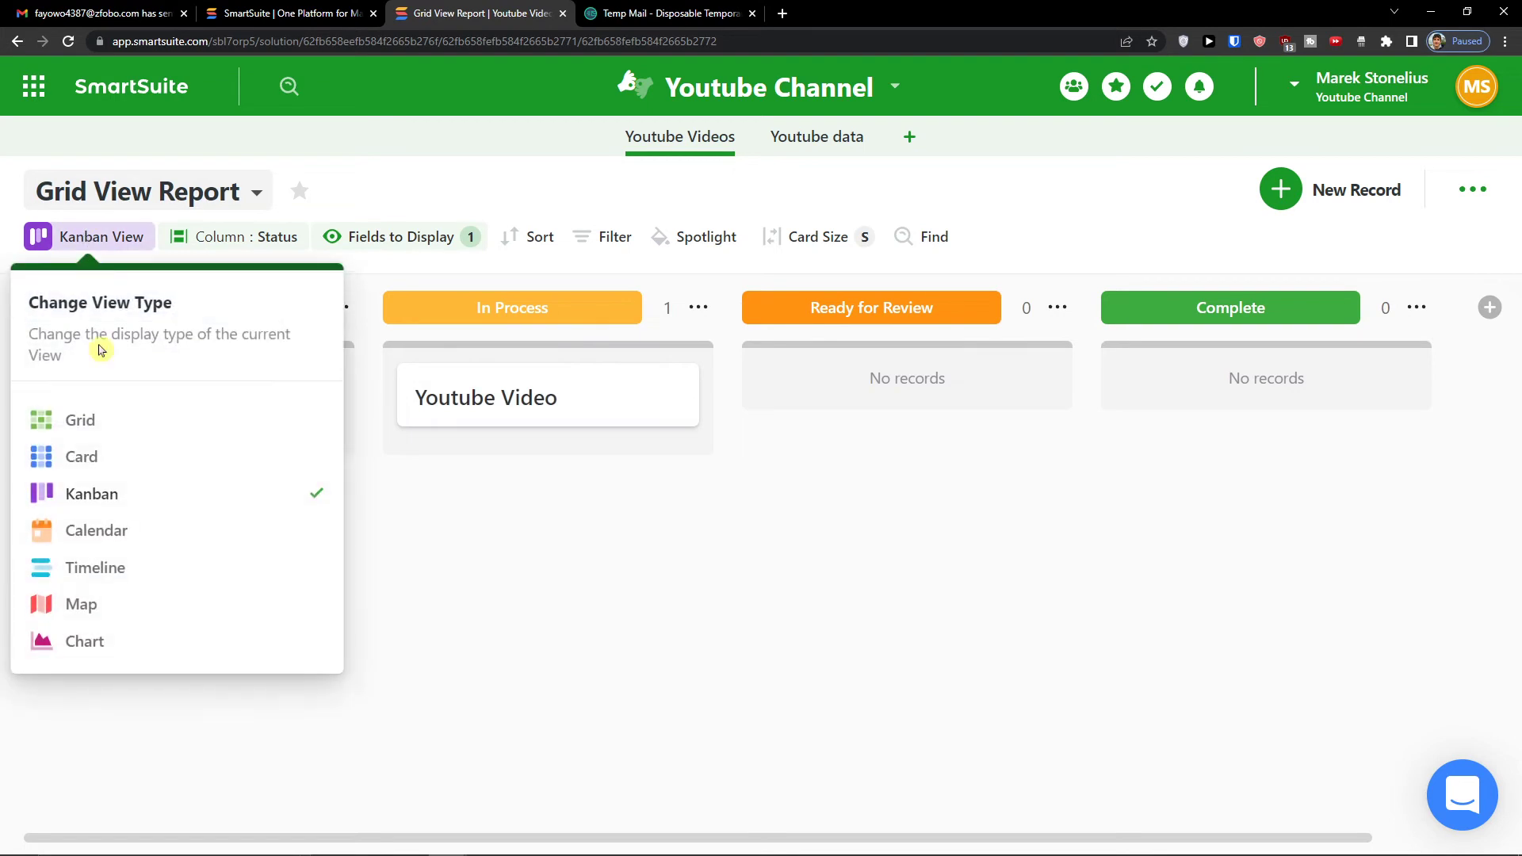
click(127, 535)
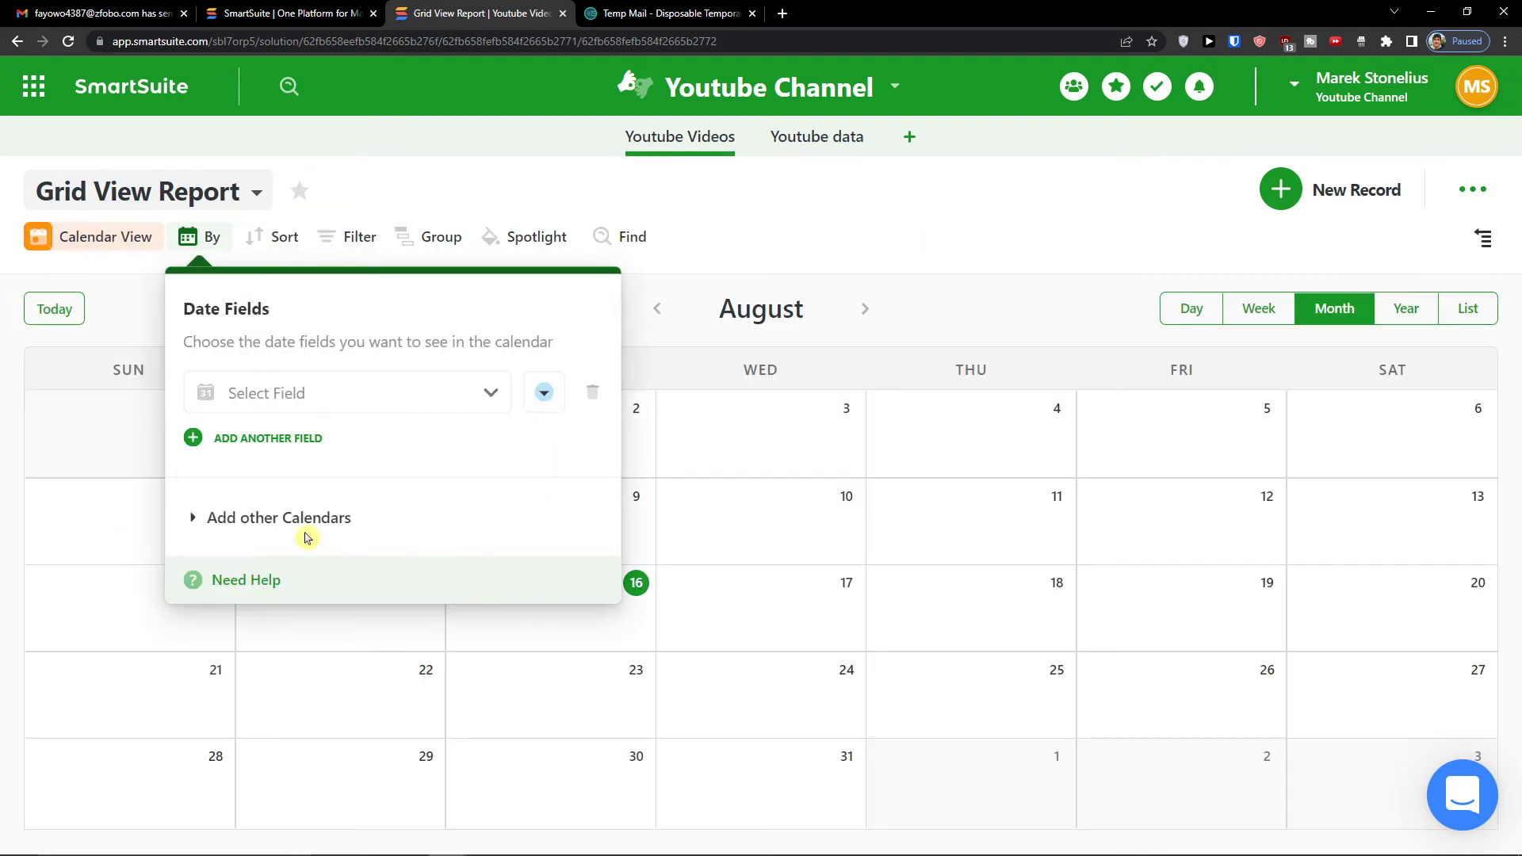
click(288, 392)
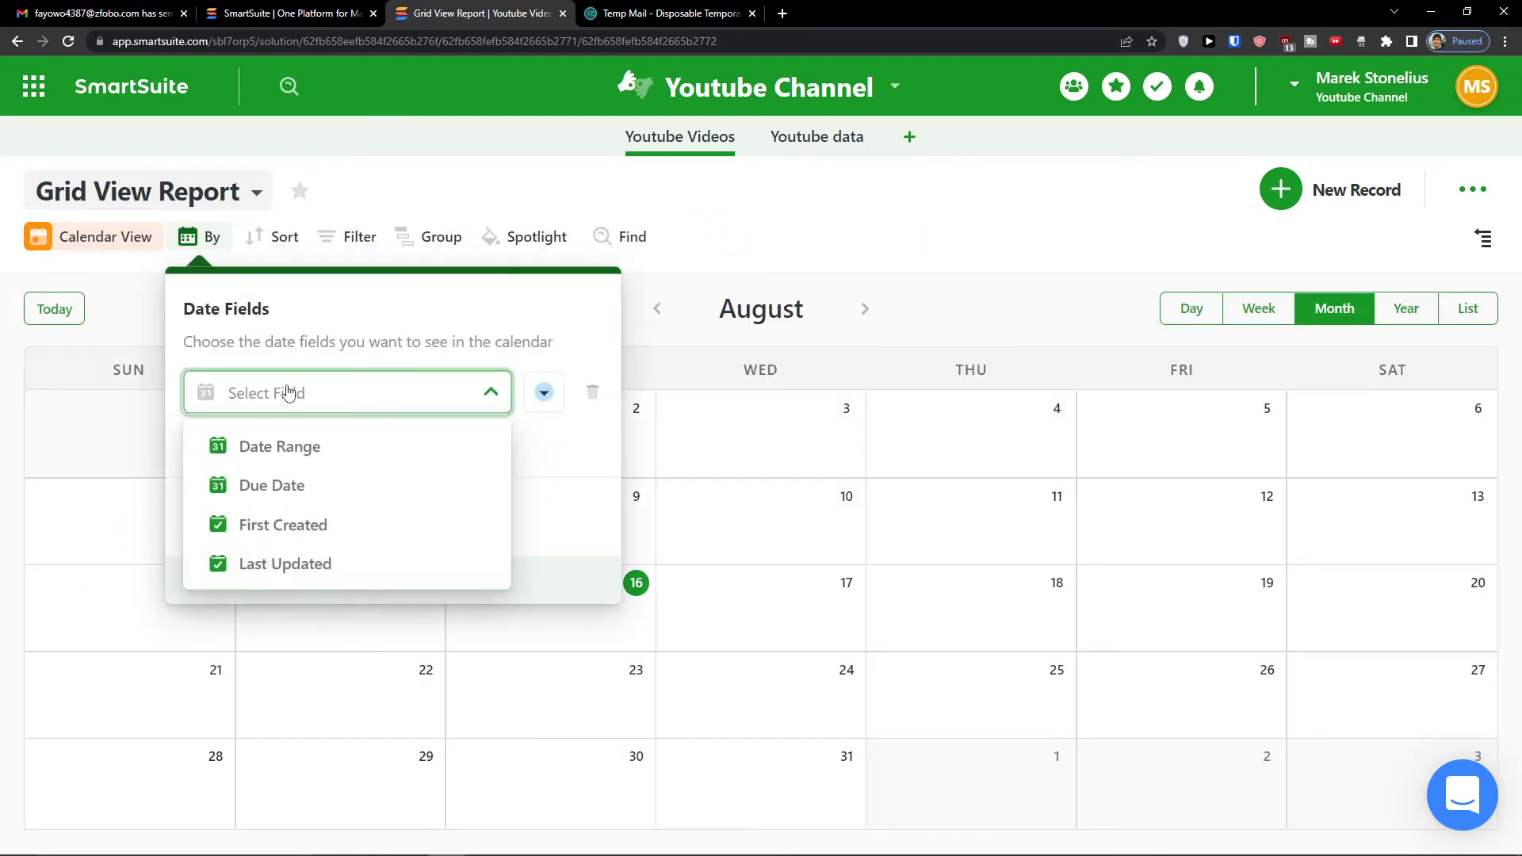
click(247, 485)
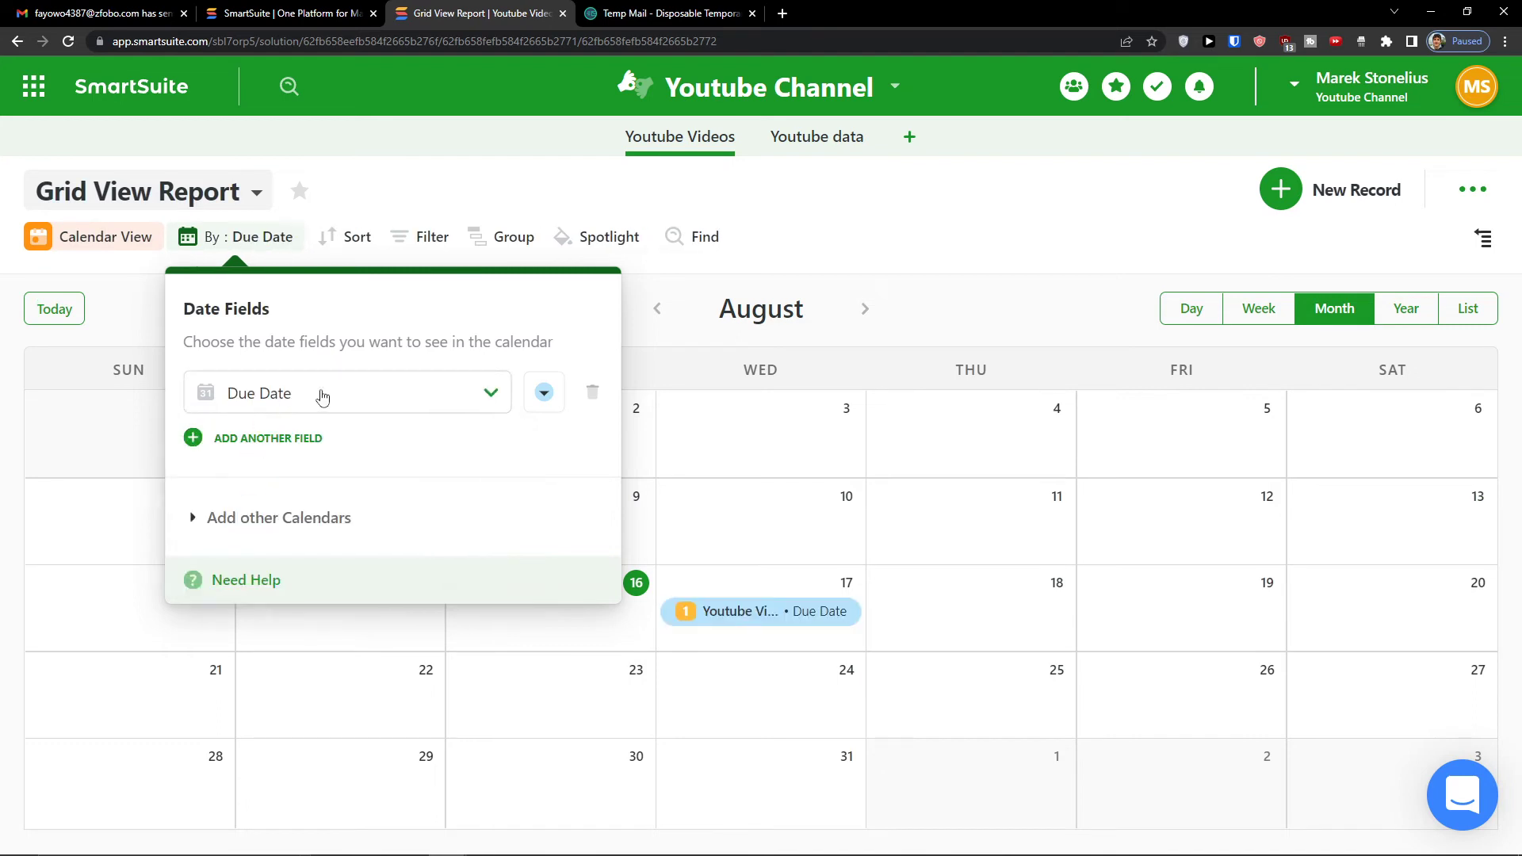
Step: Add Date Range as a second calendar date field
click(215, 440)
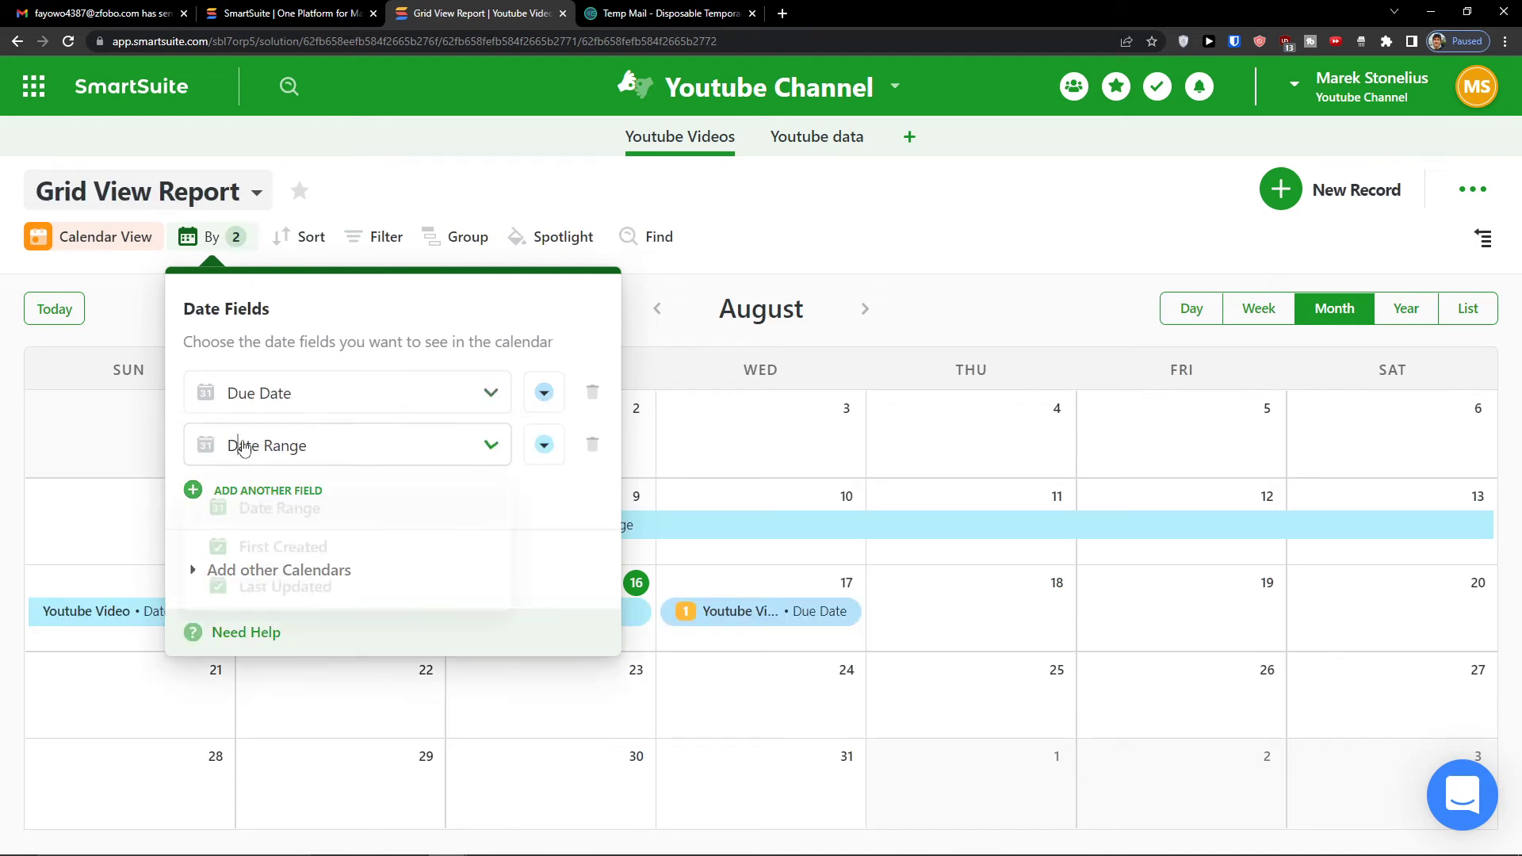
click(243, 447)
click(268, 499)
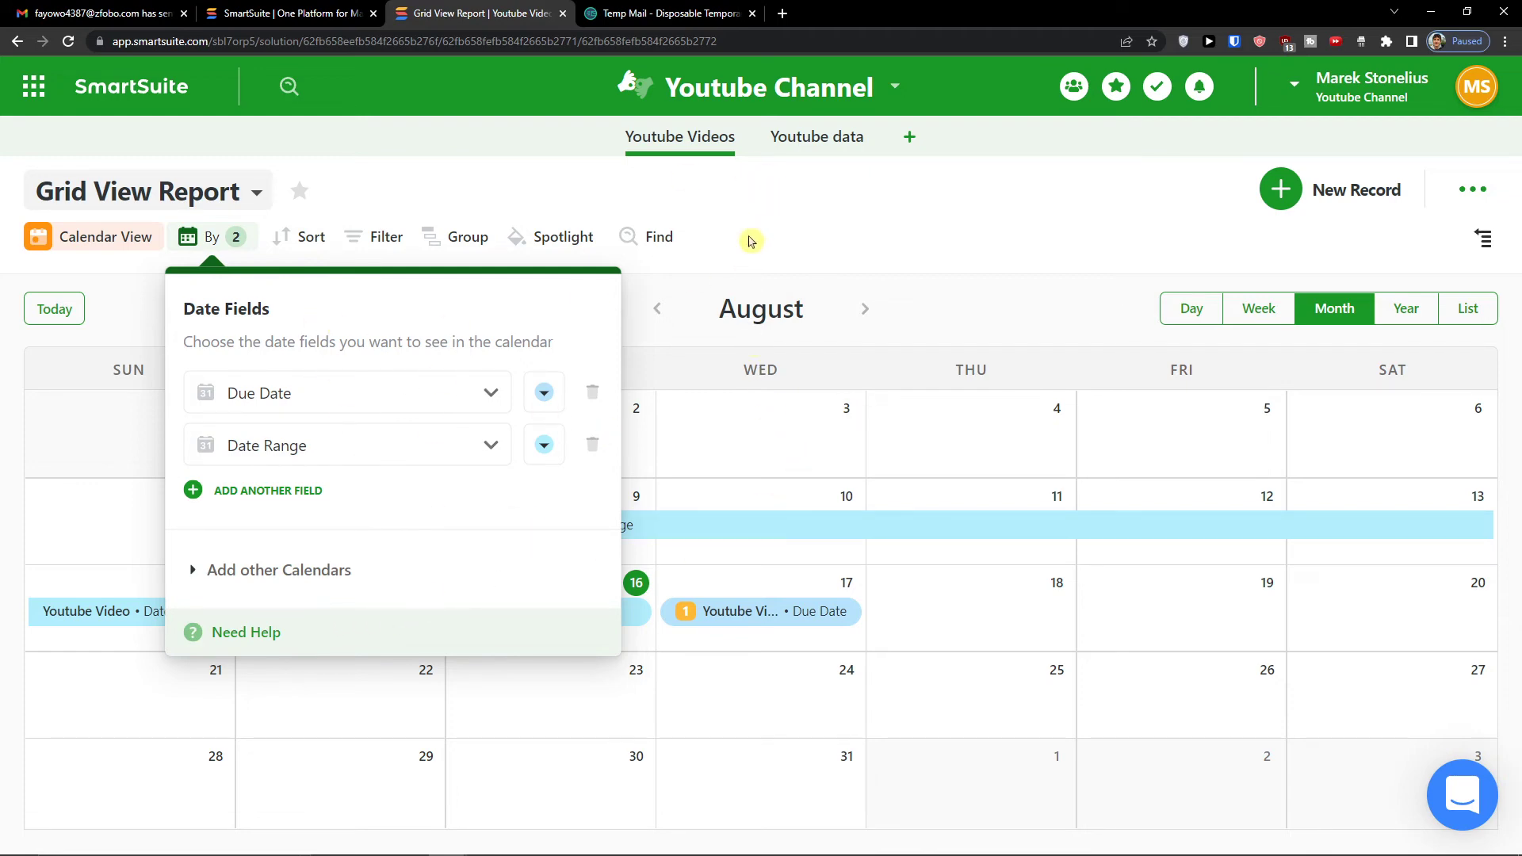
click(756, 231)
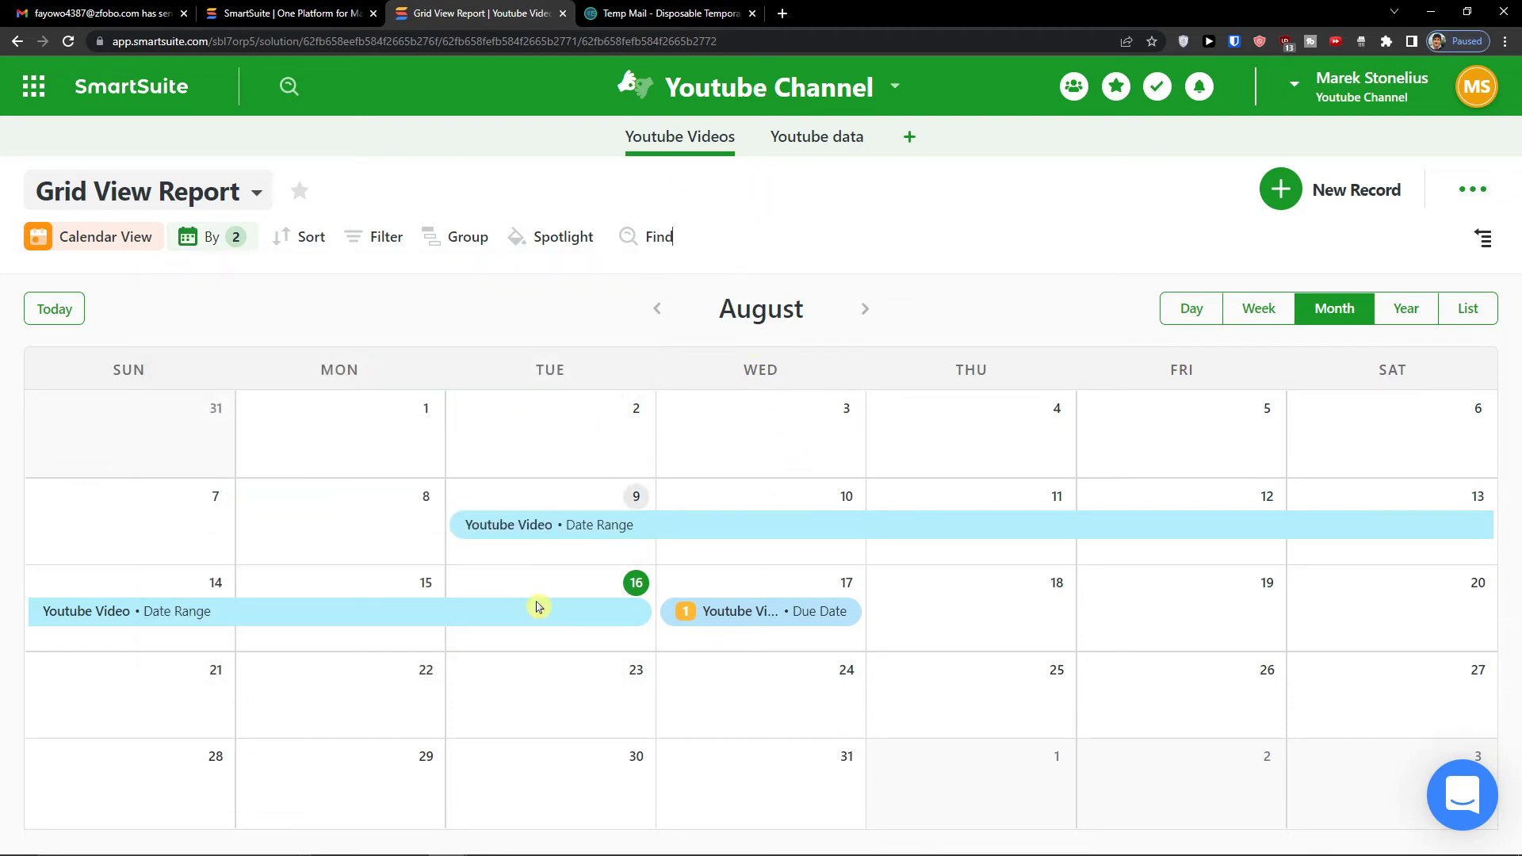
Step: Try the Week, Day and Month layouts, then show the whole year of 2022
click(1253, 308)
click(1195, 308)
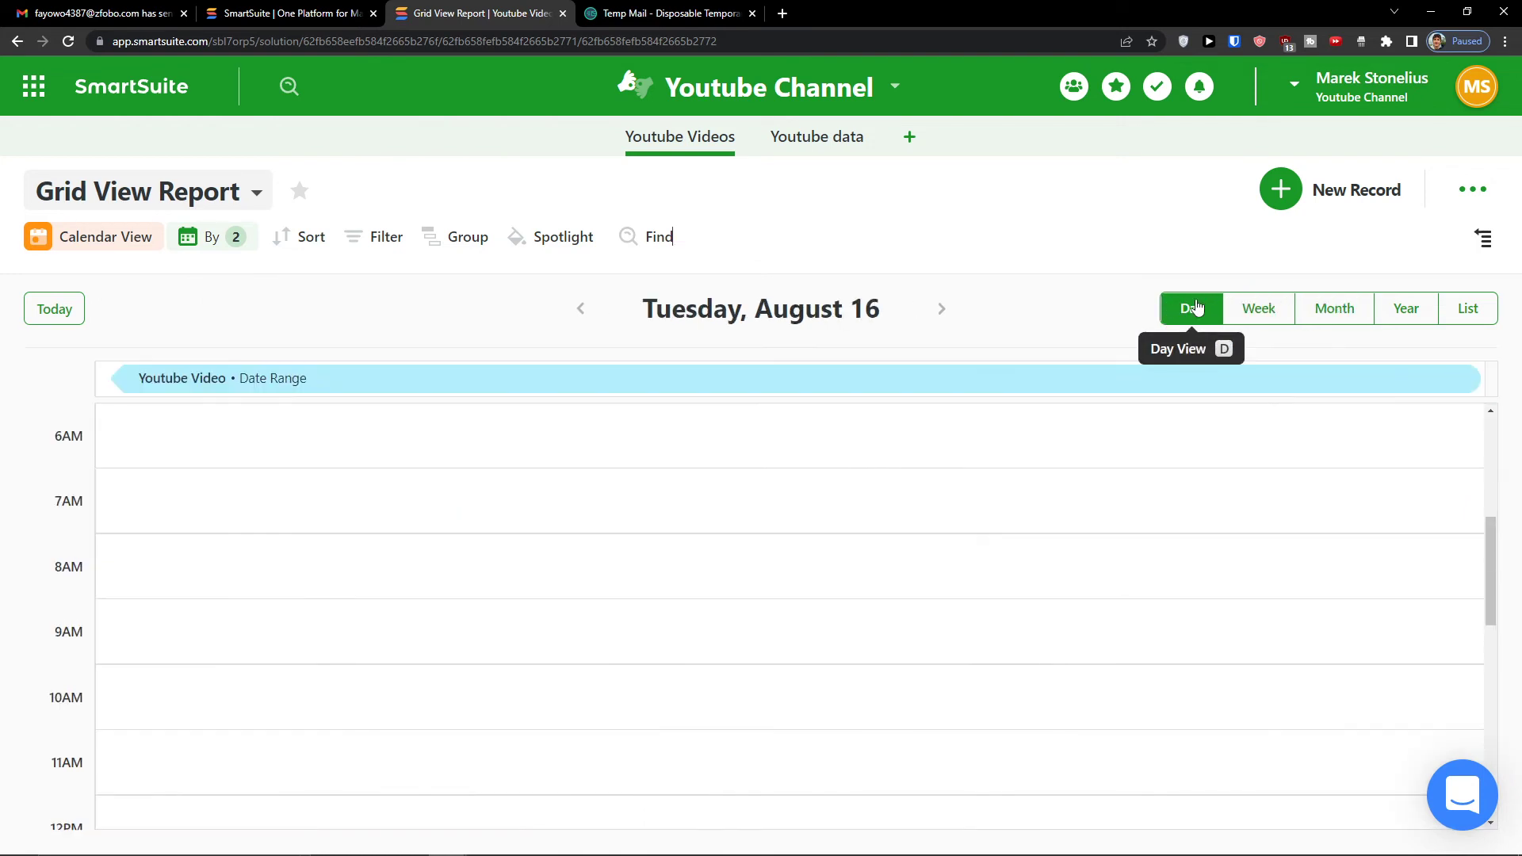
click(1318, 306)
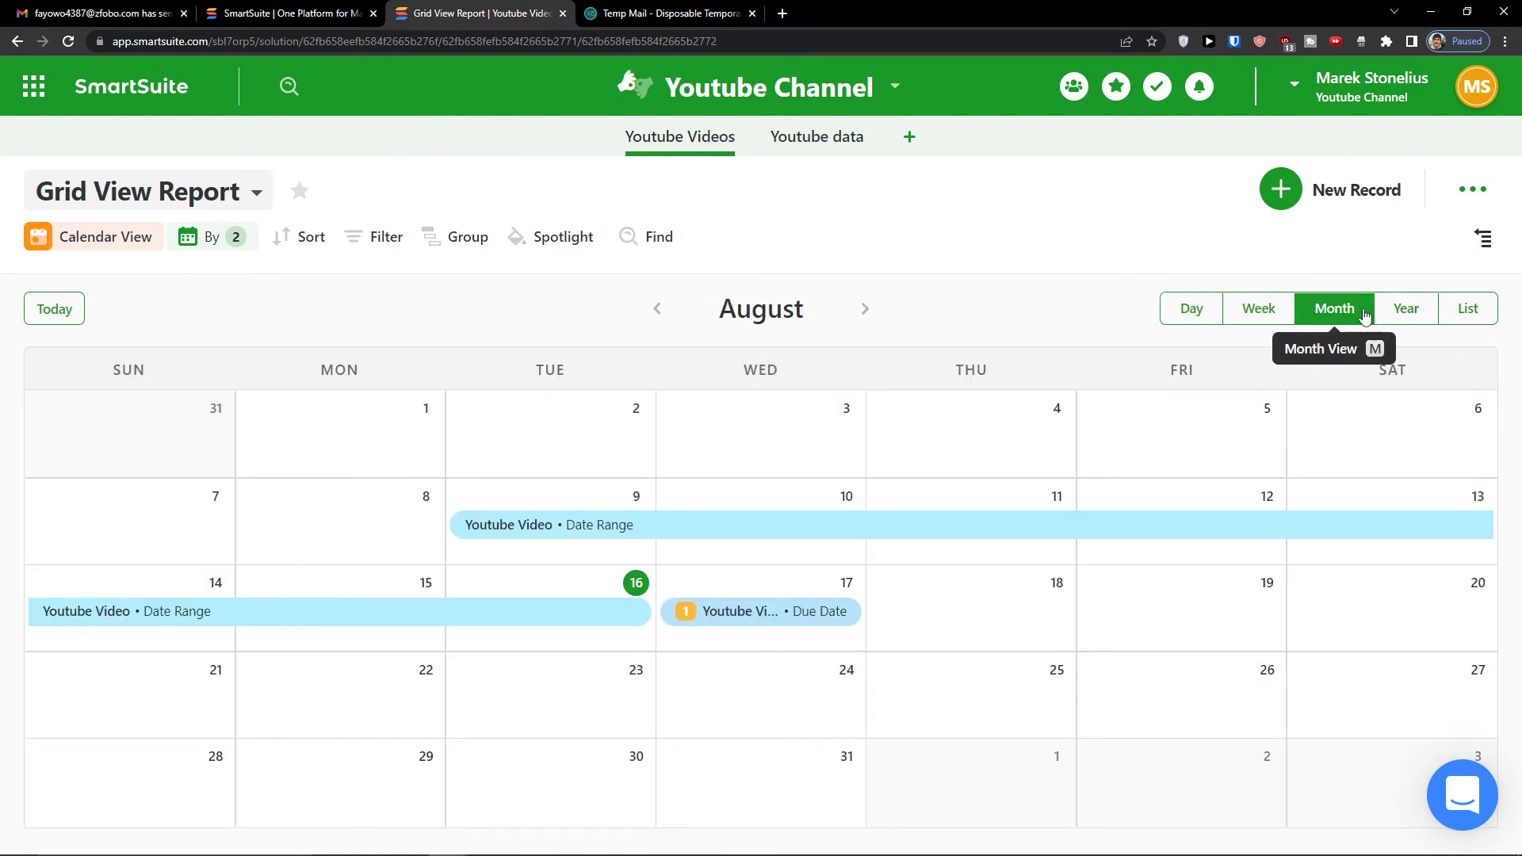
click(1404, 311)
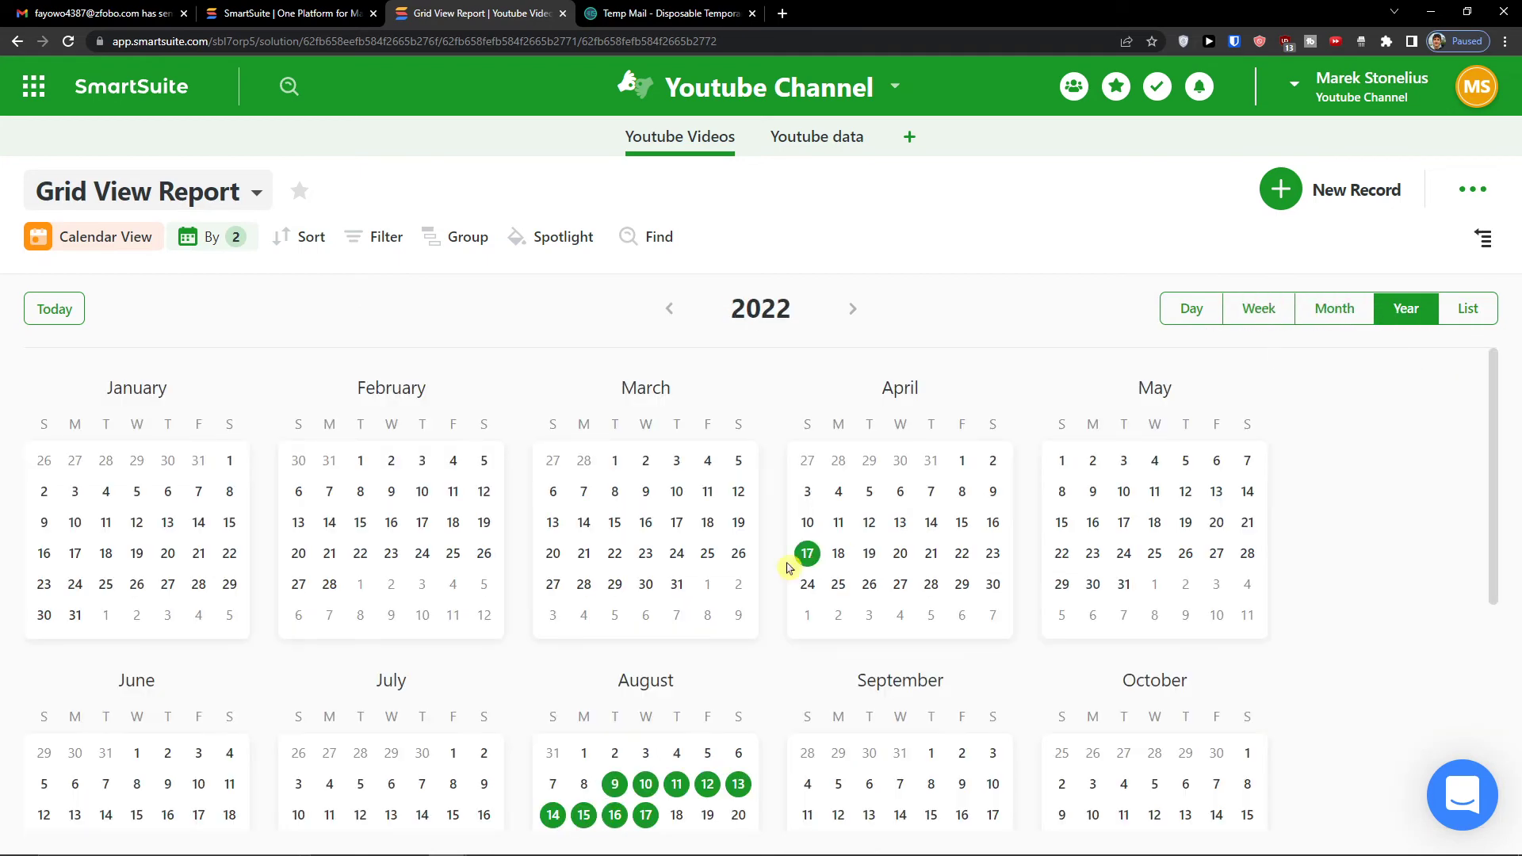
scroll(588, 676, down, 4)
mouse_move(755, 851)
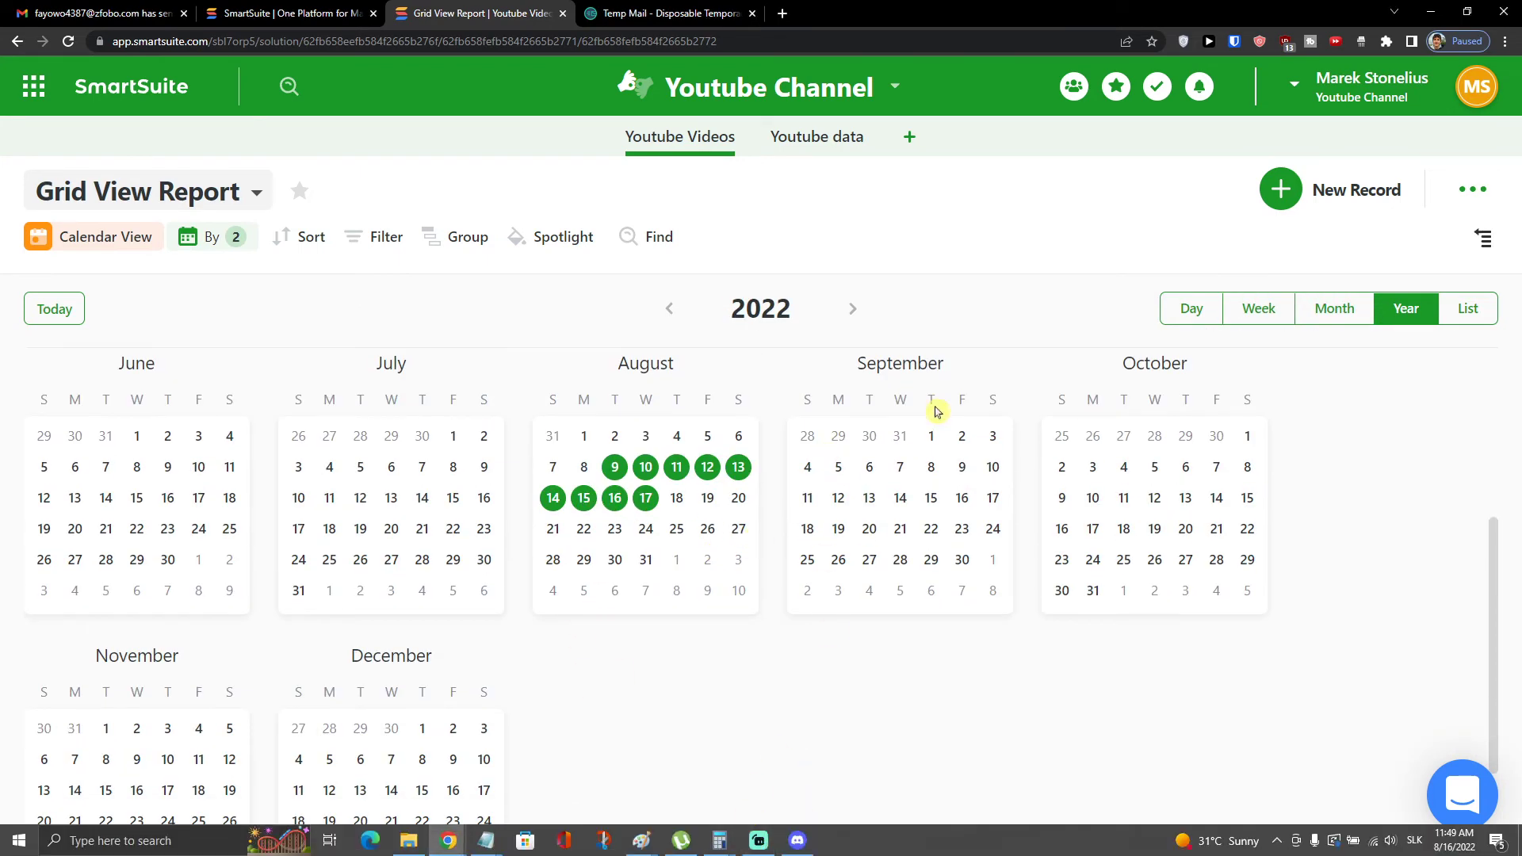
scroll(938, 412, up, 4)
click(141, 237)
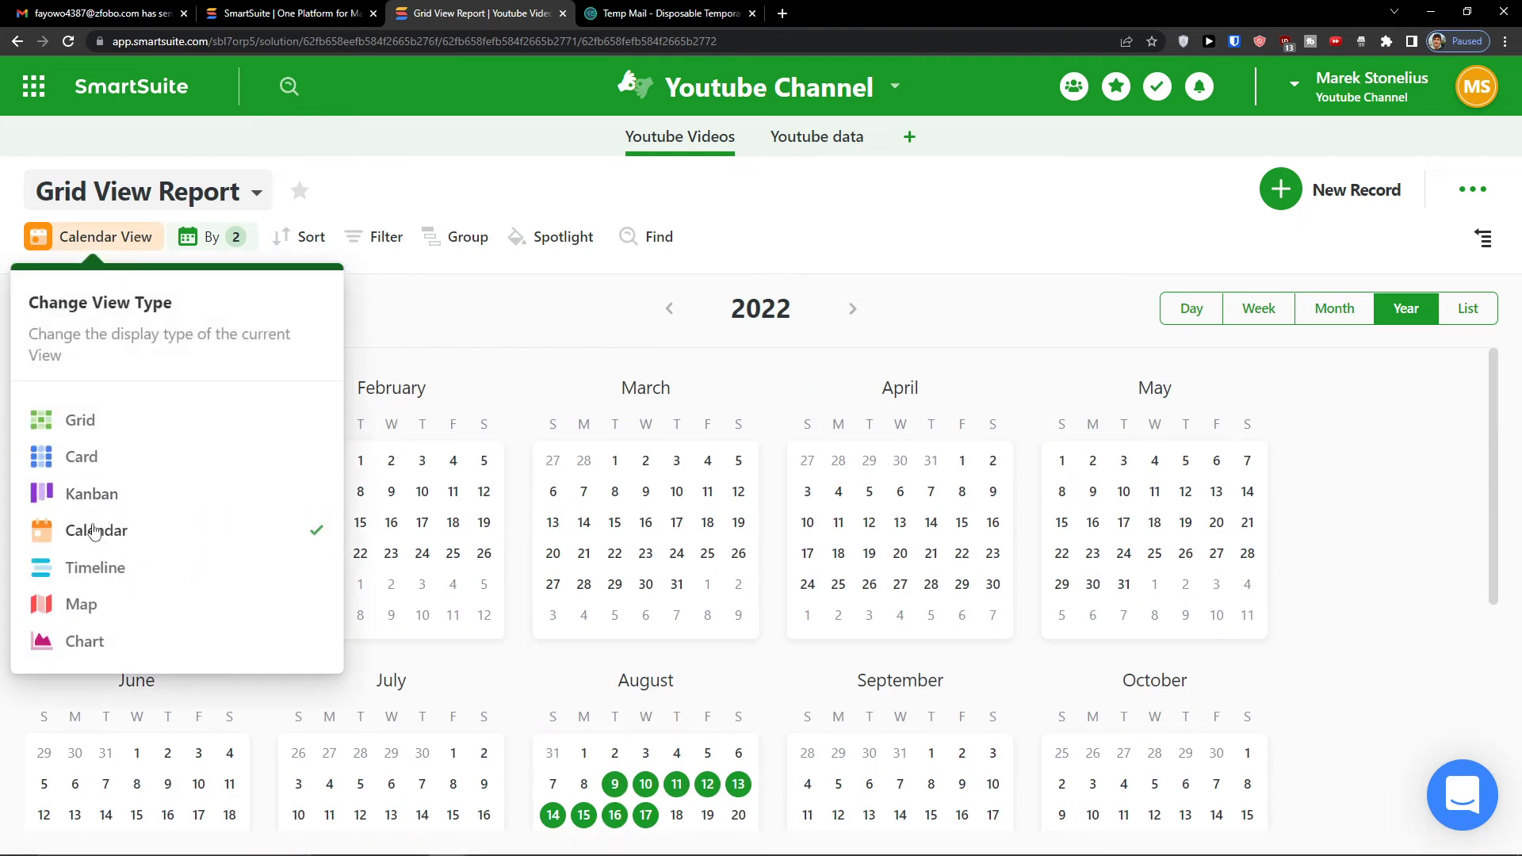
Step: Switch to a Timeline laid out by Date Range instead of Due Date
click(104, 567)
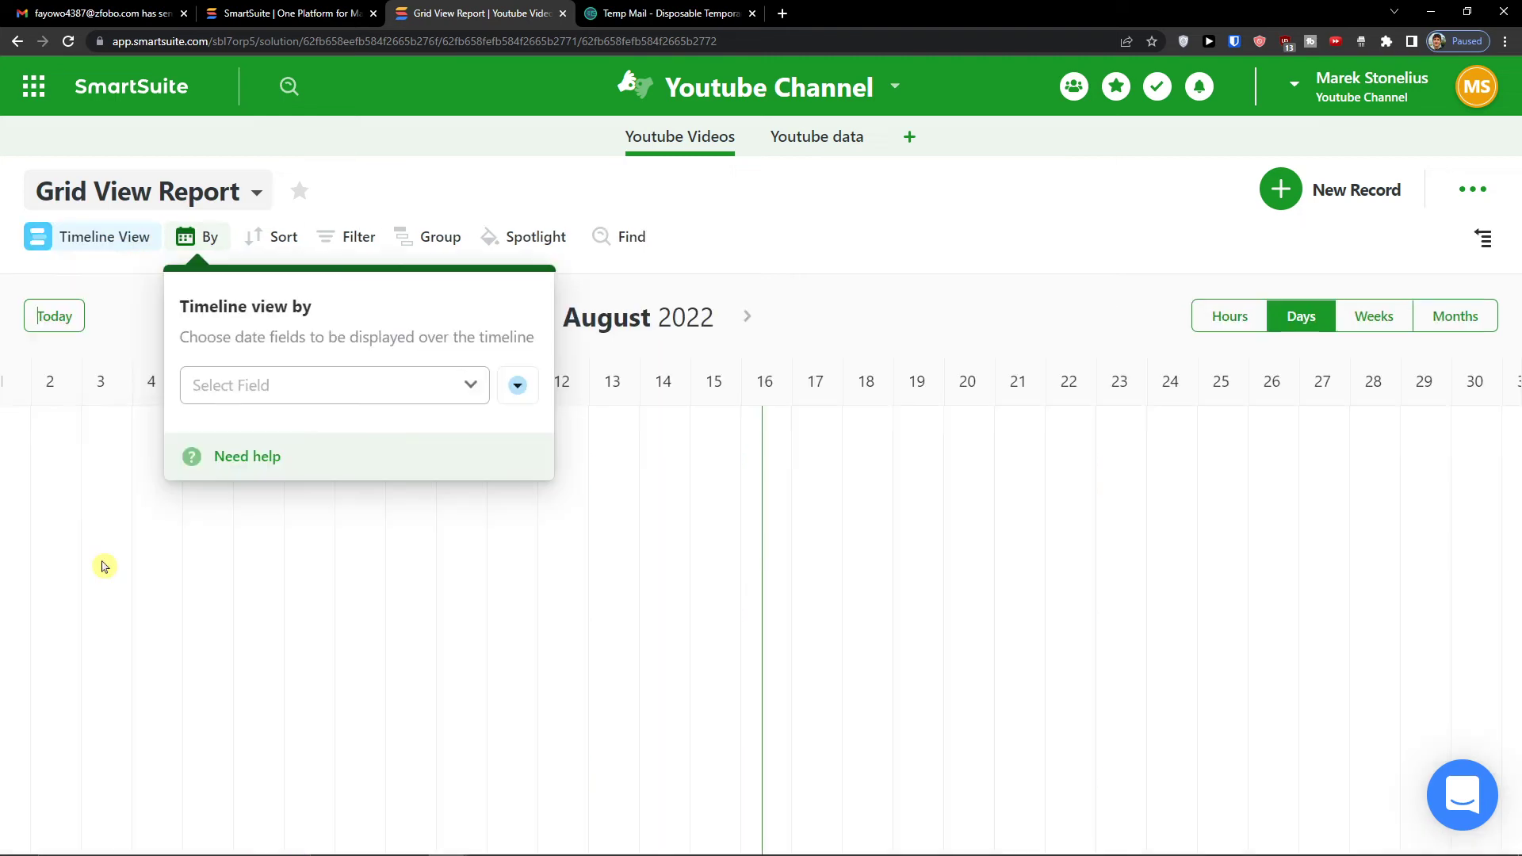
click(464, 401)
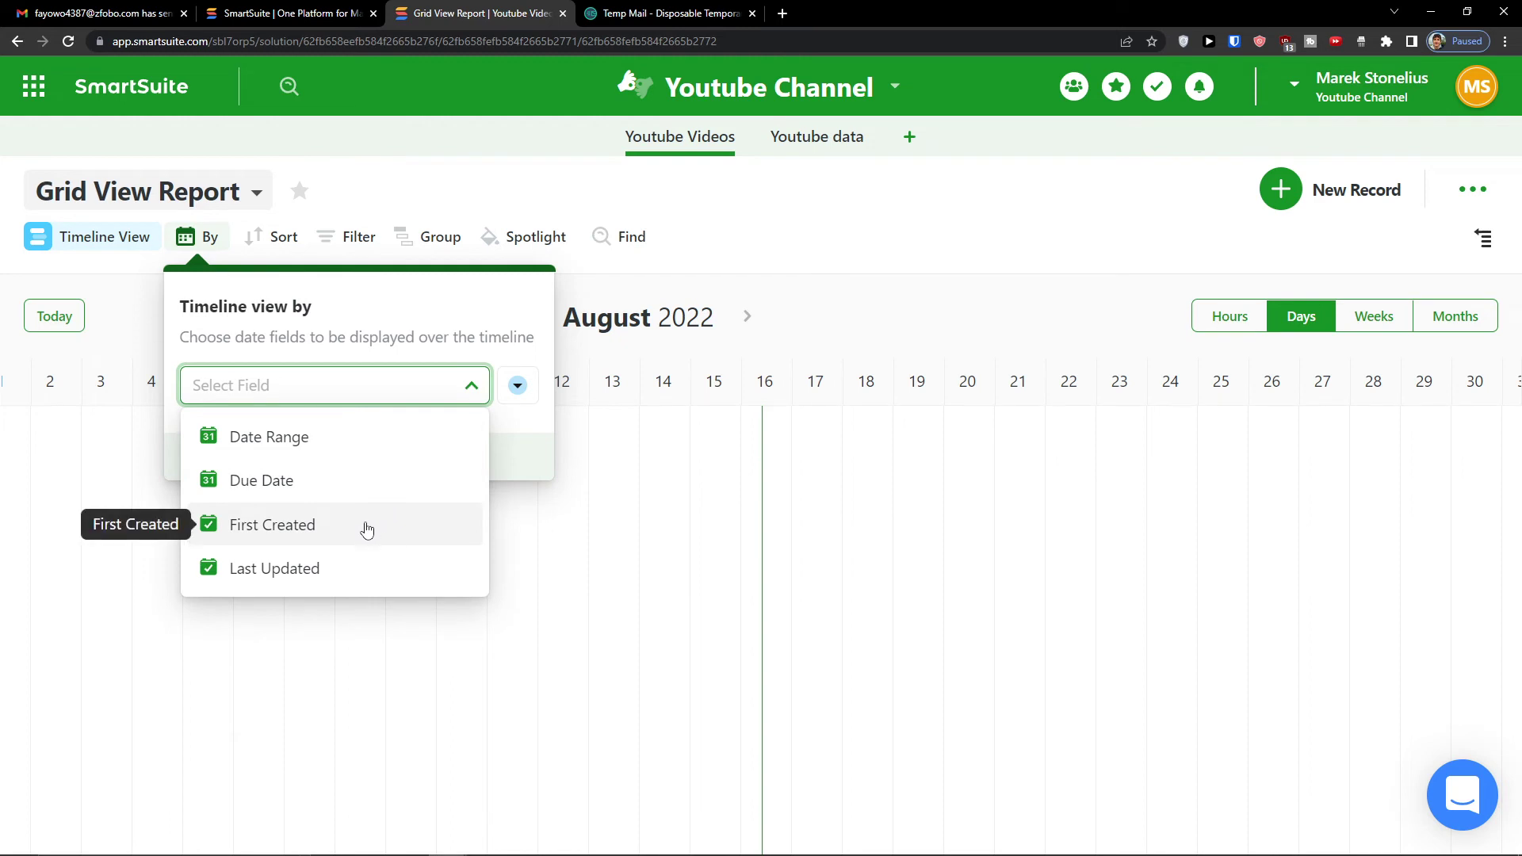
click(352, 488)
click(363, 396)
click(359, 434)
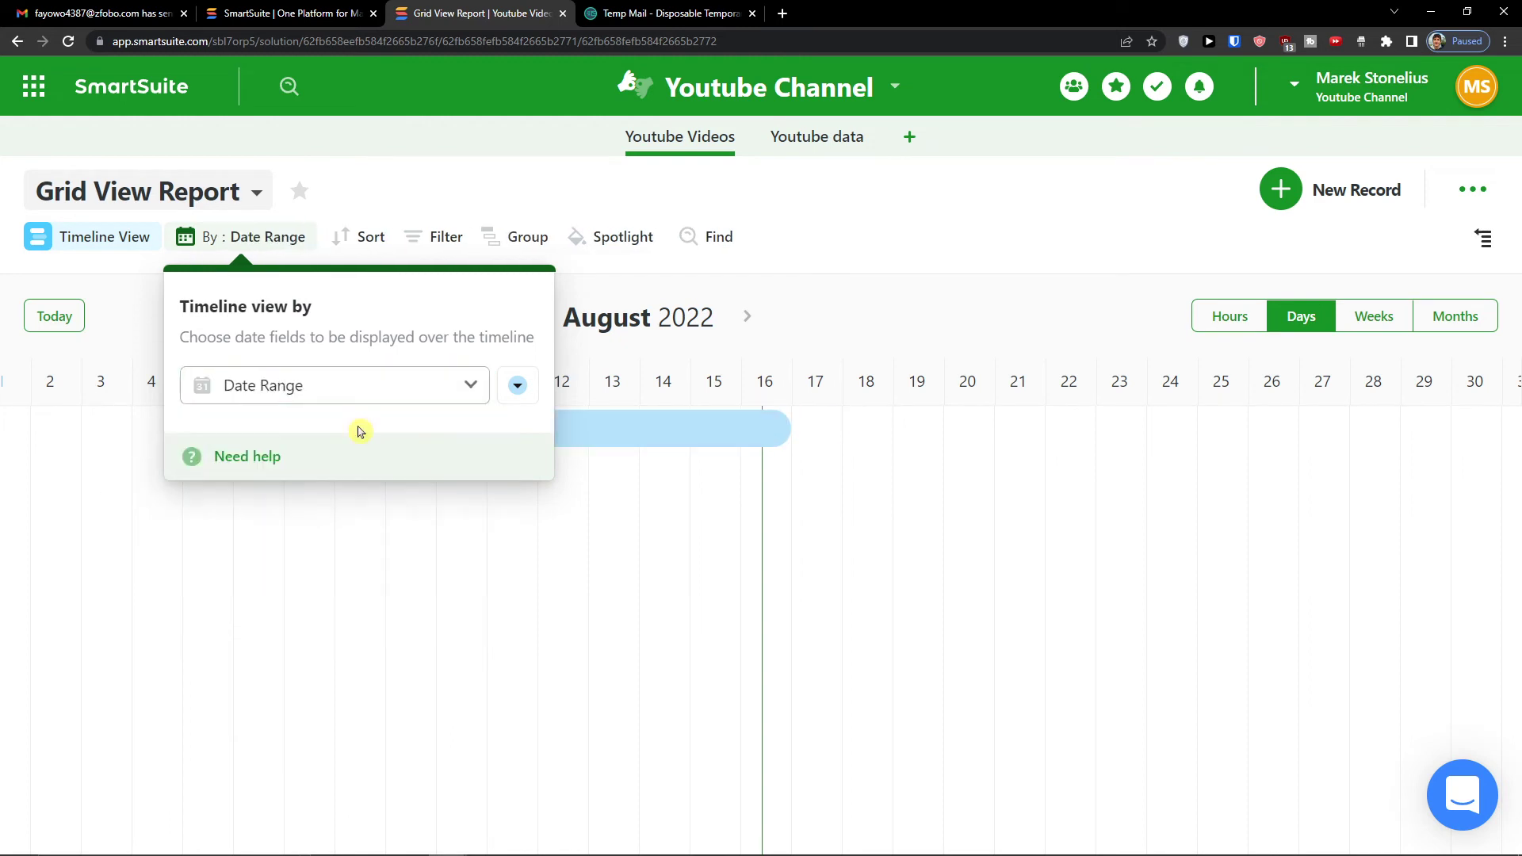
click(518, 387)
click(518, 387)
click(517, 537)
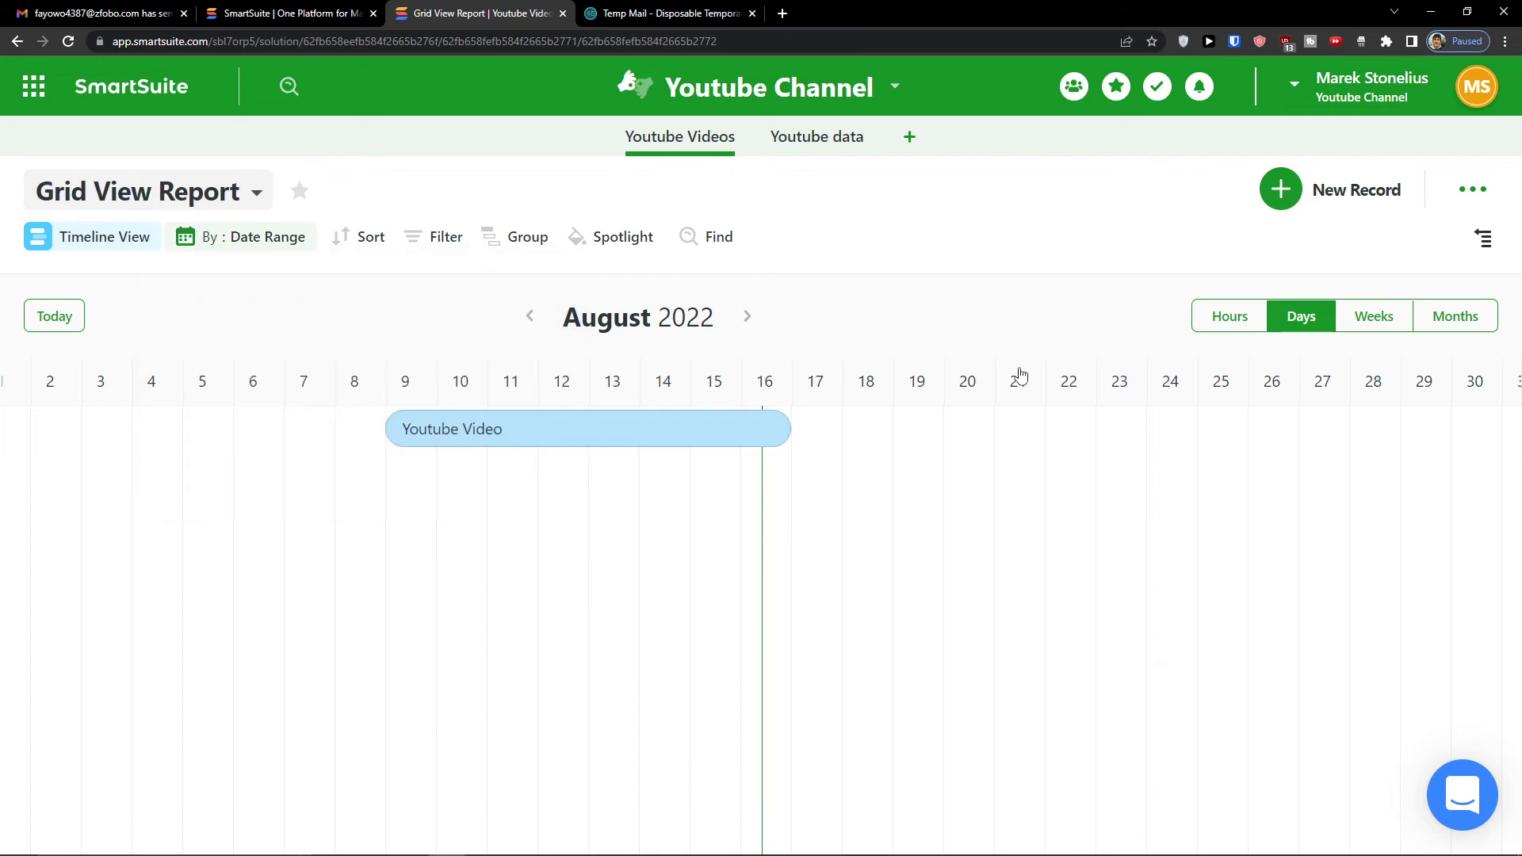
Step: Try the hourly scale, then show the timeline in Weeks
click(1227, 319)
click(1374, 316)
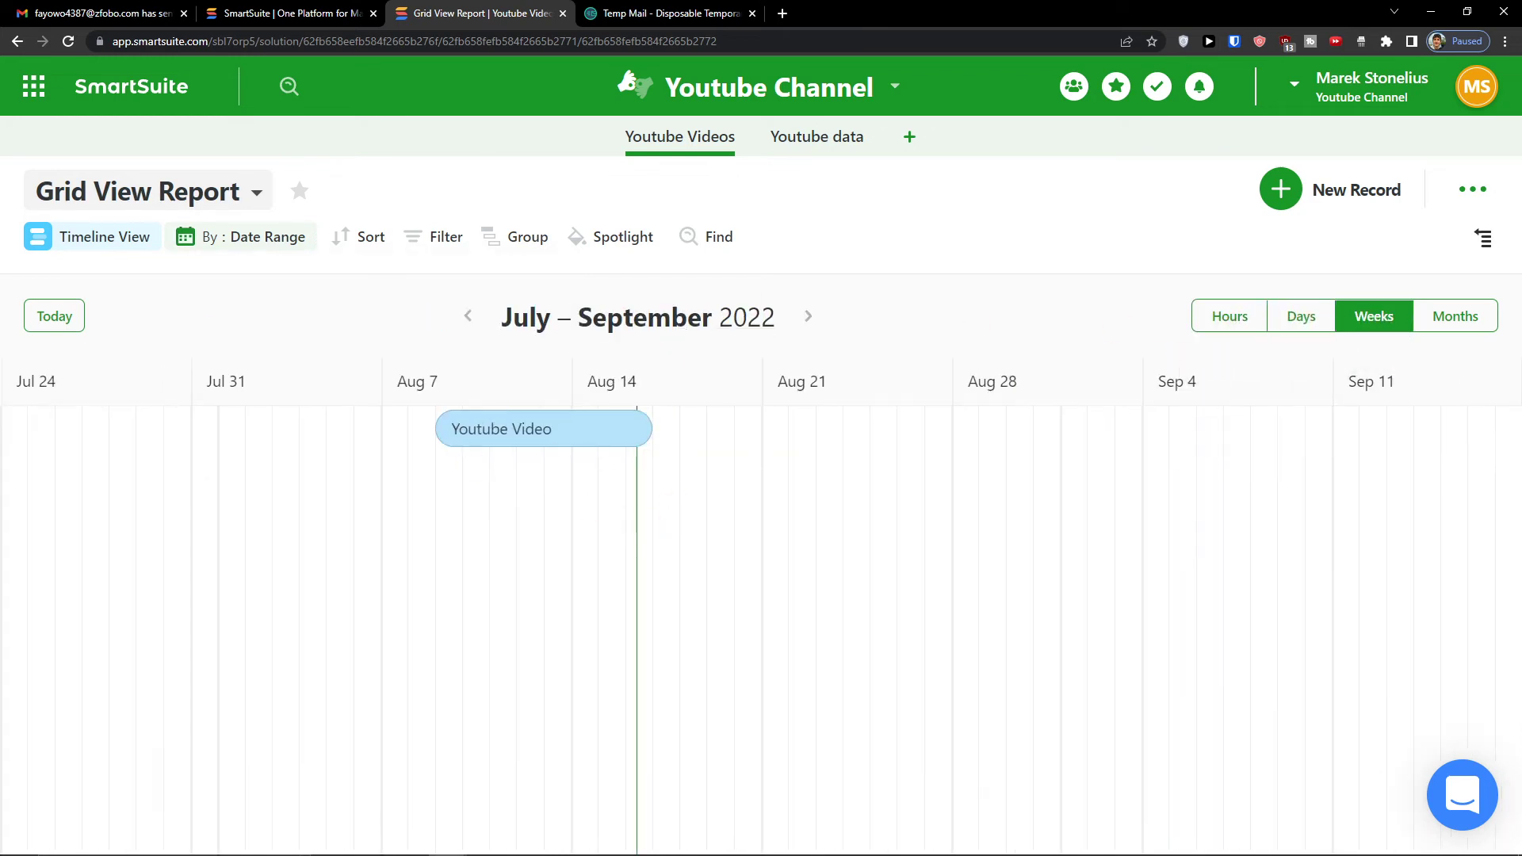
click(98, 243)
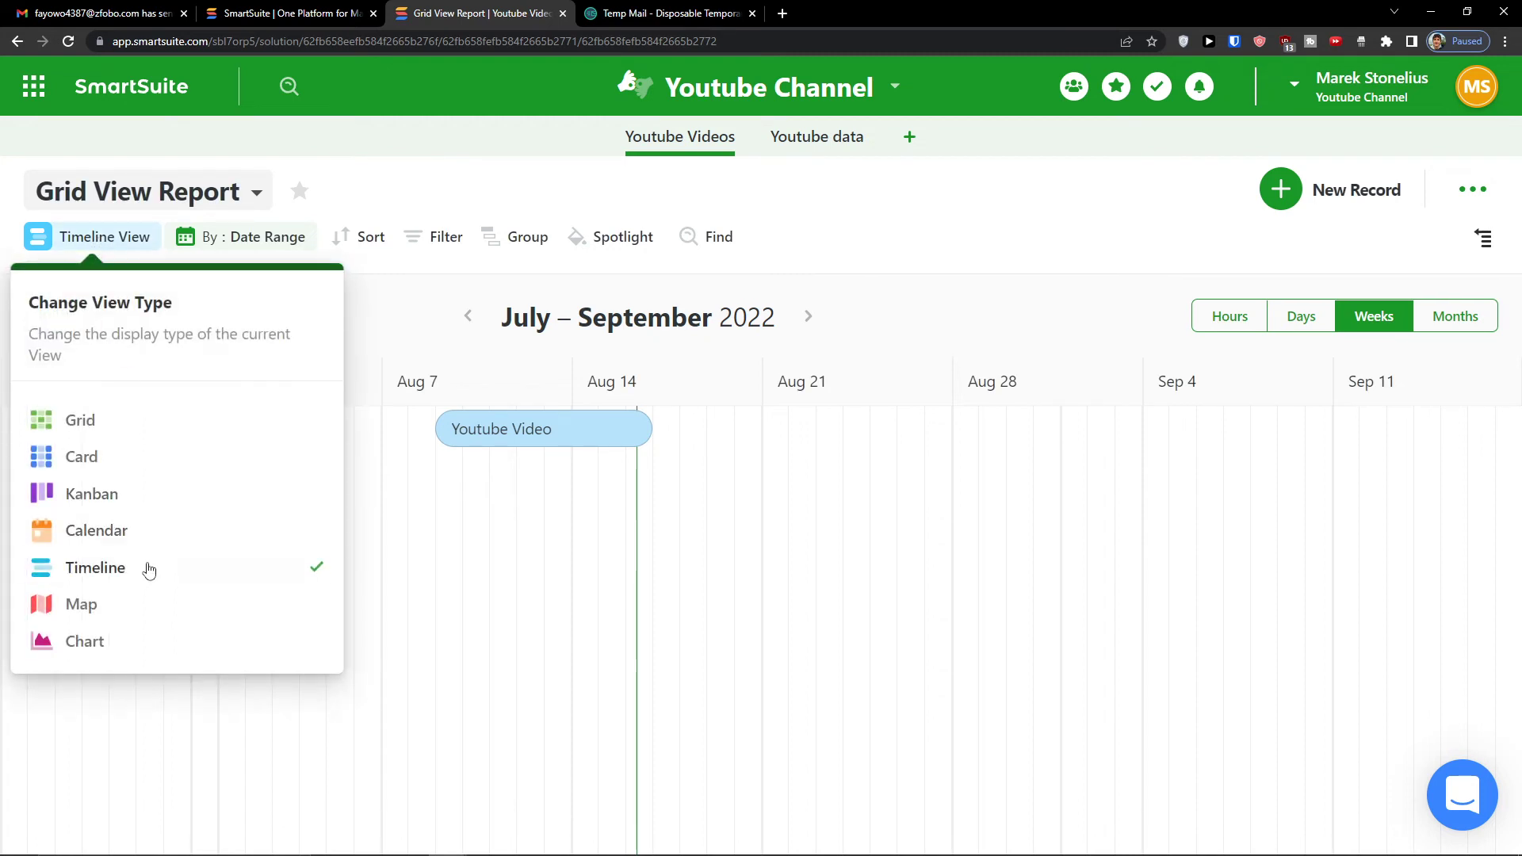
Step: Switch the view to Map, locating records by the Address field
click(153, 603)
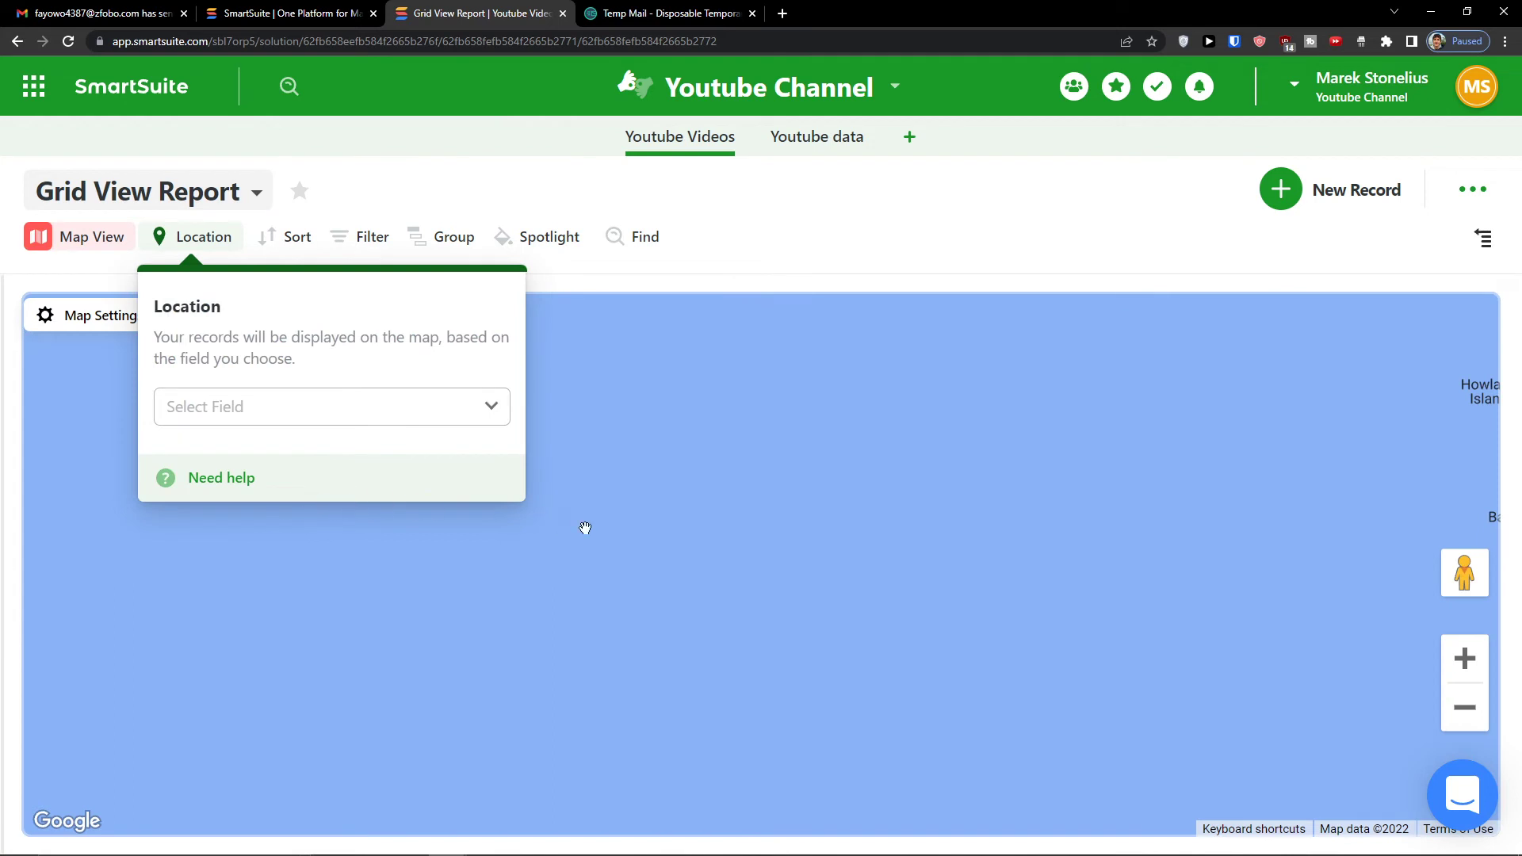
click(279, 413)
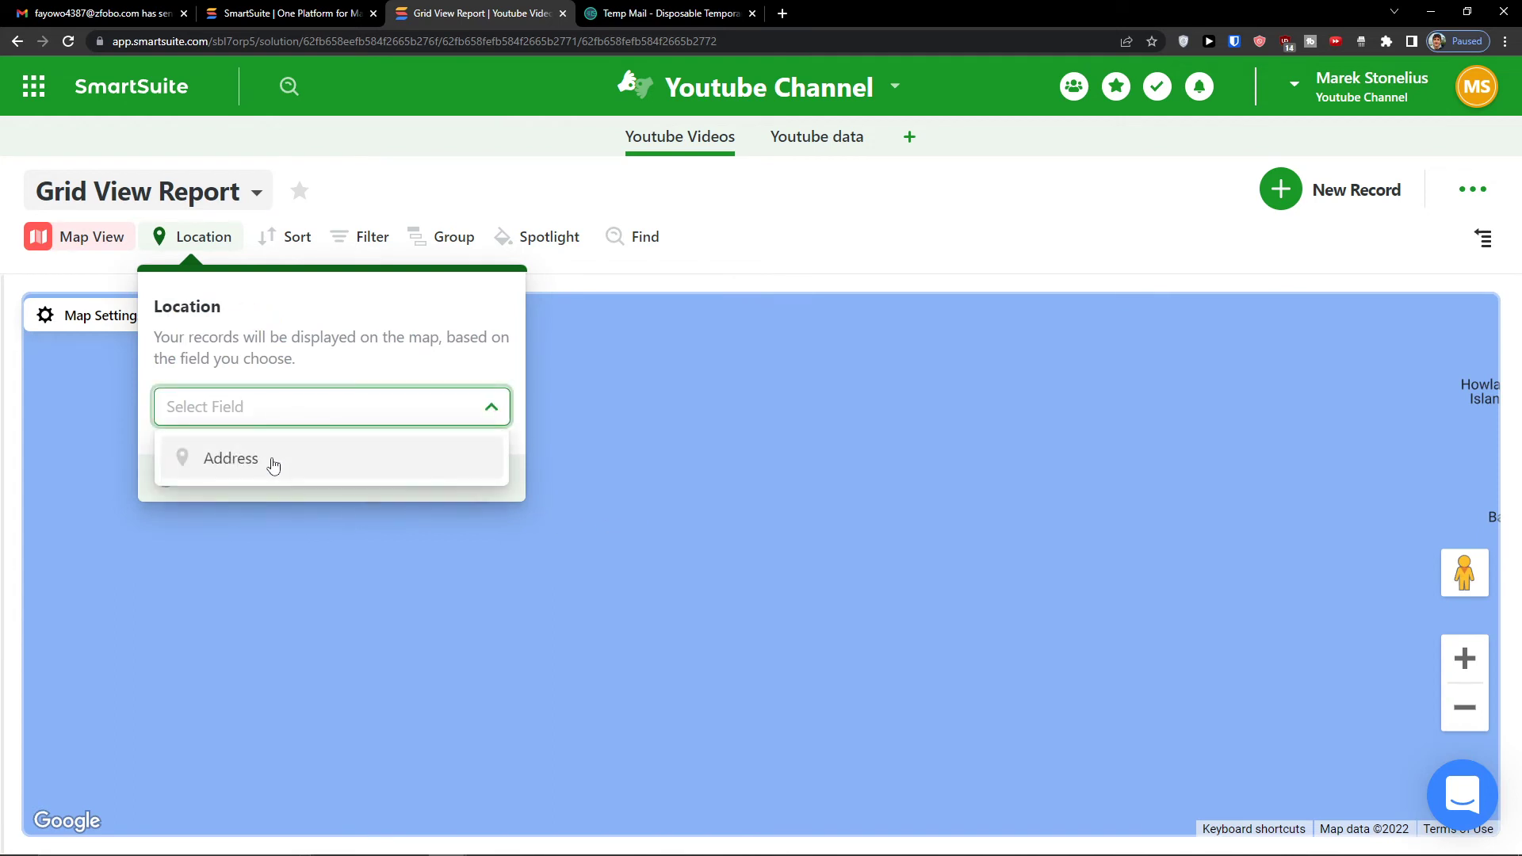
click(274, 464)
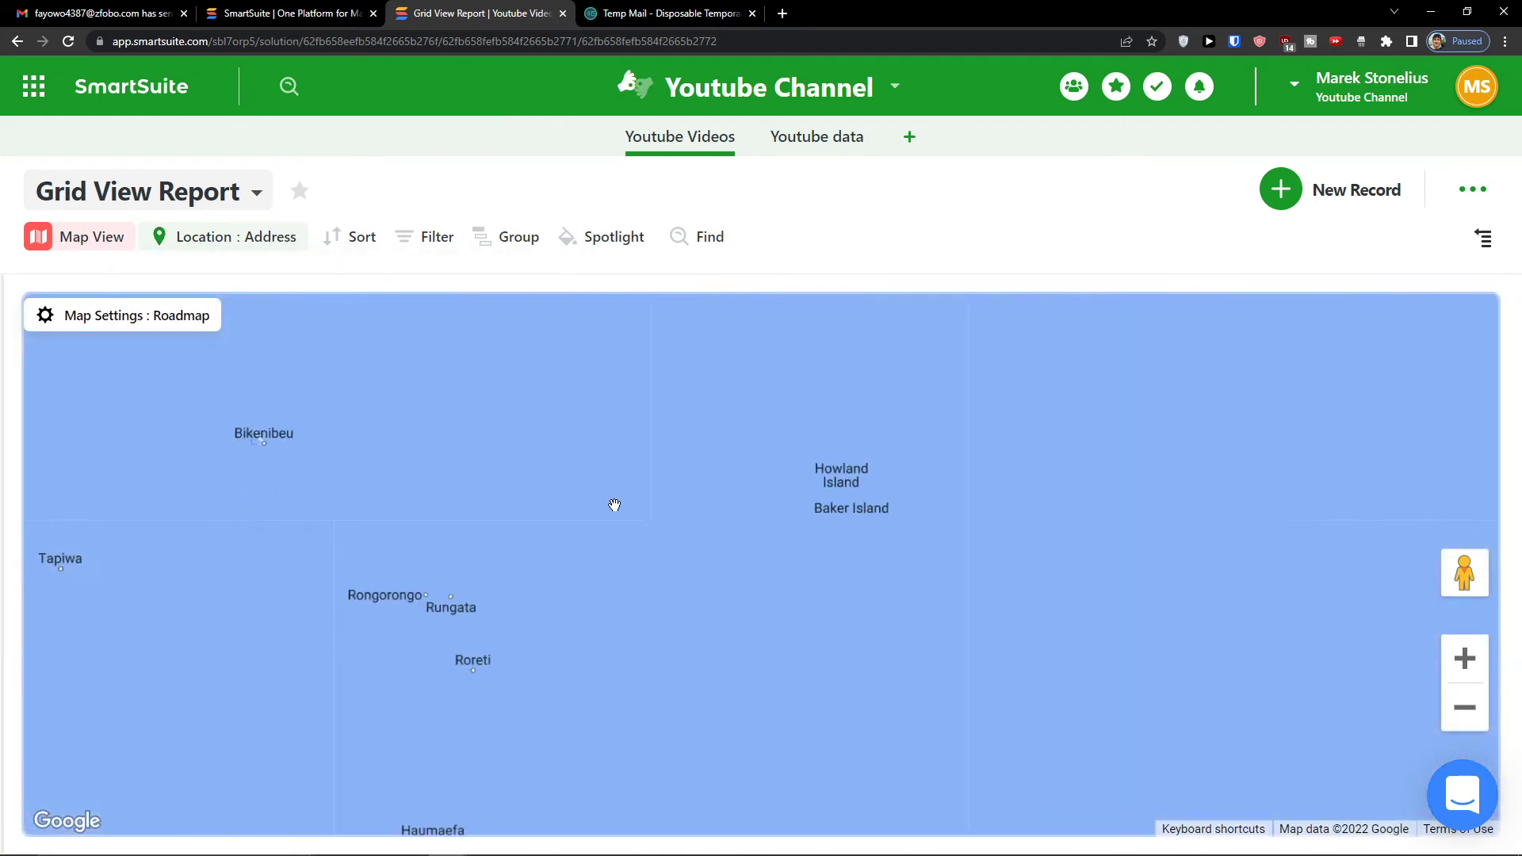
Step: Pan and zoom the map across the Americas, then over Europe and Africa
scroll(619, 501, down, 3)
drag(544, 514, 227, 436)
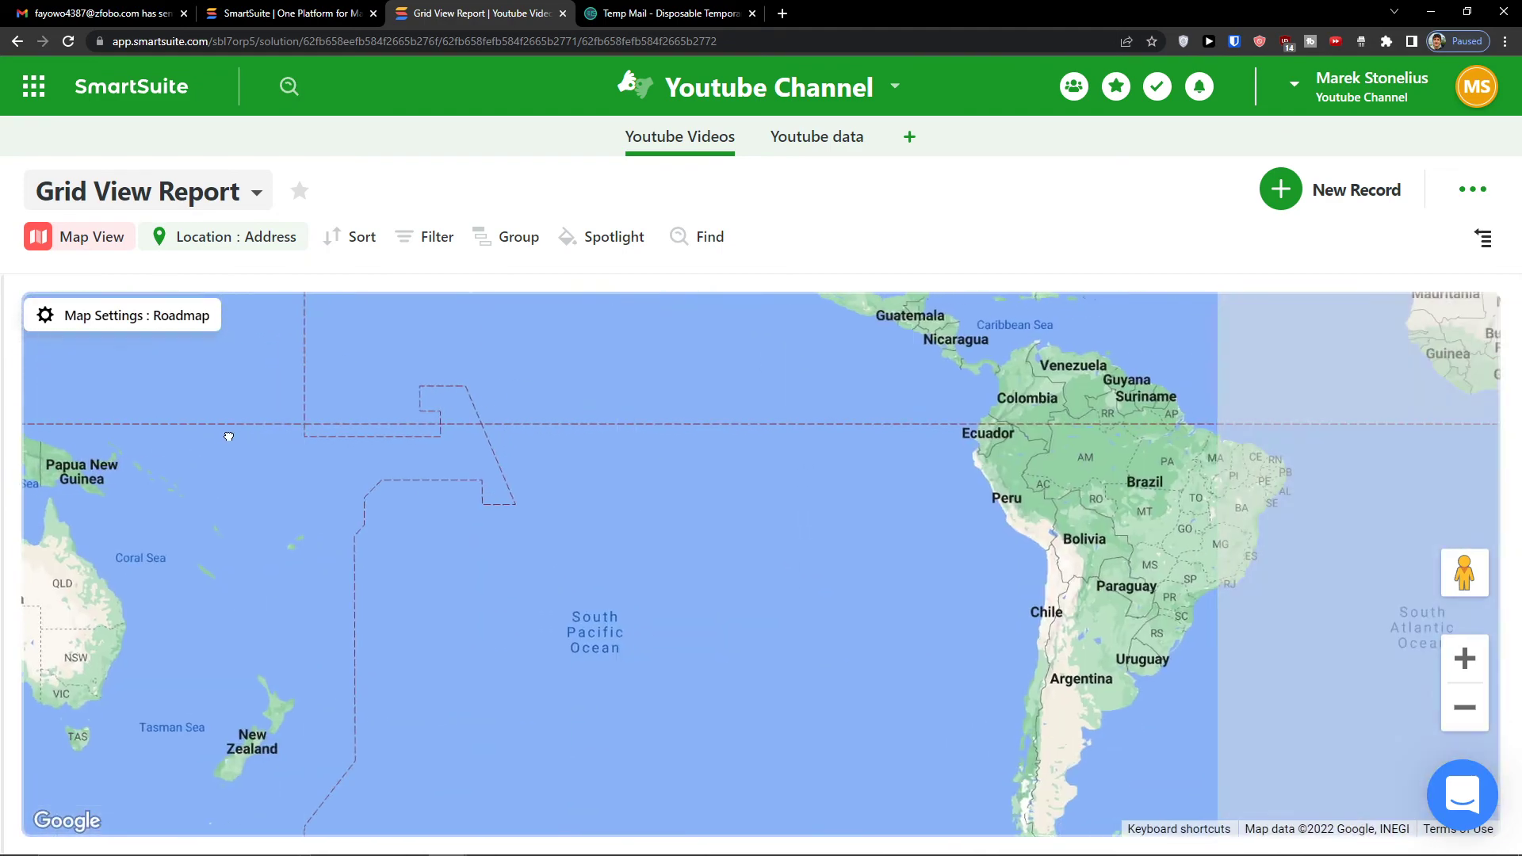
scroll(645, 517, down, 1)
drag(645, 517, 578, 543)
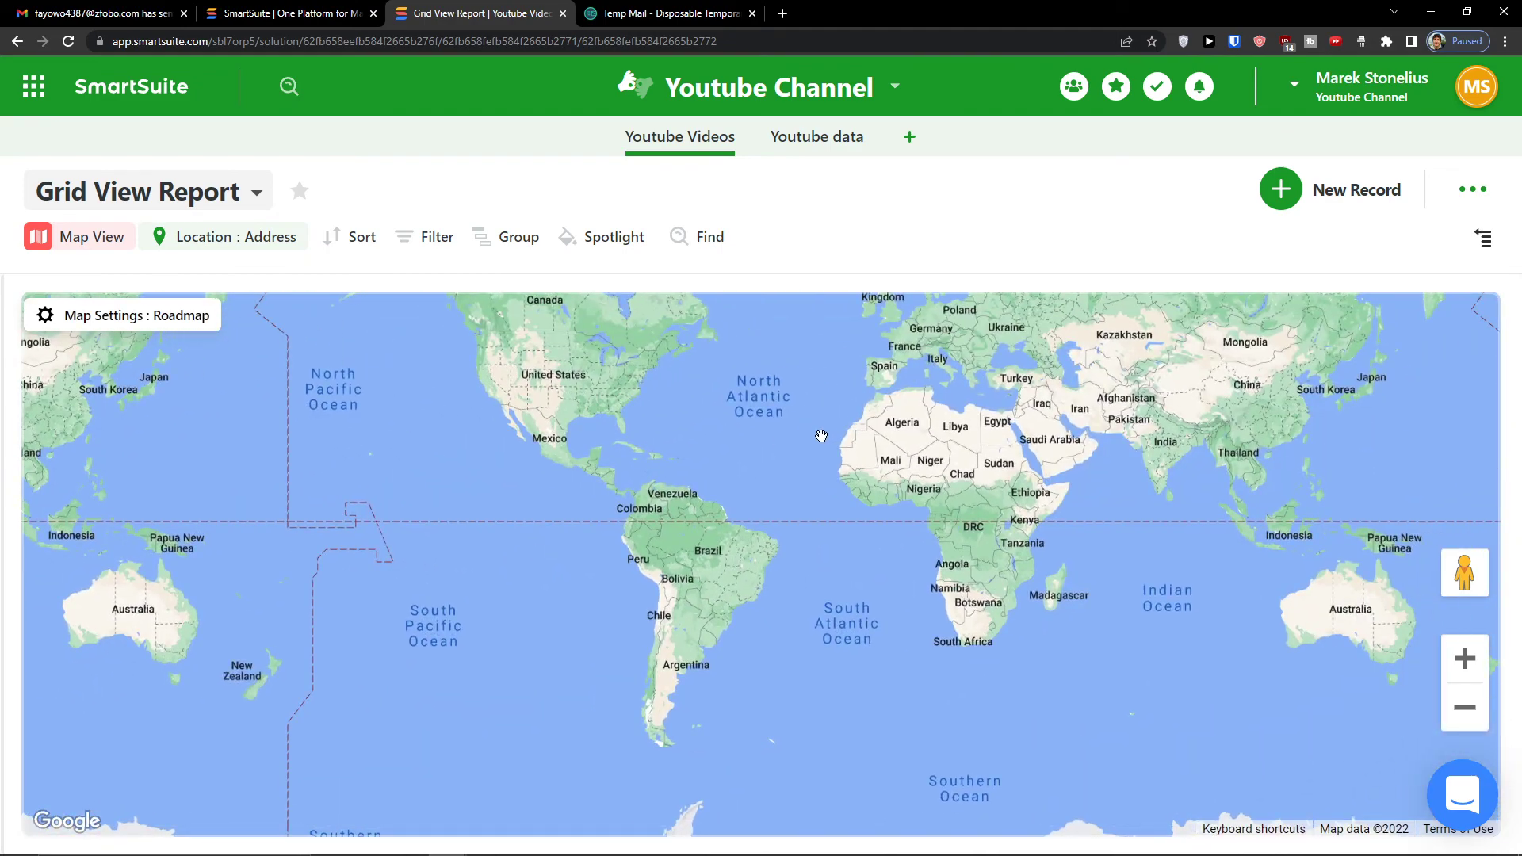
scroll(792, 428, down, 2)
scroll(753, 452, up, 4)
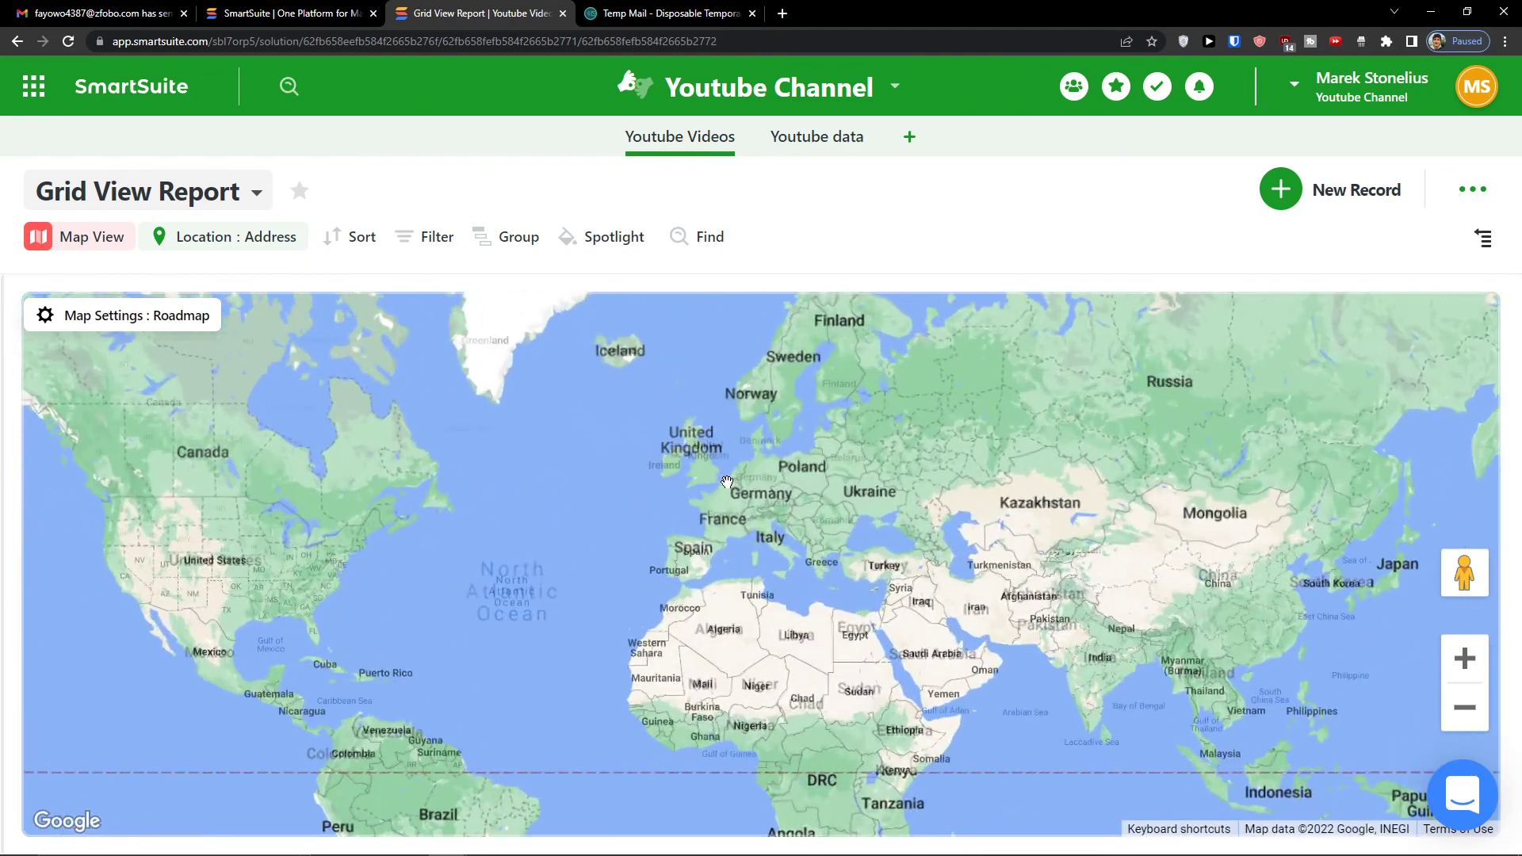
scroll(727, 482, up, 3)
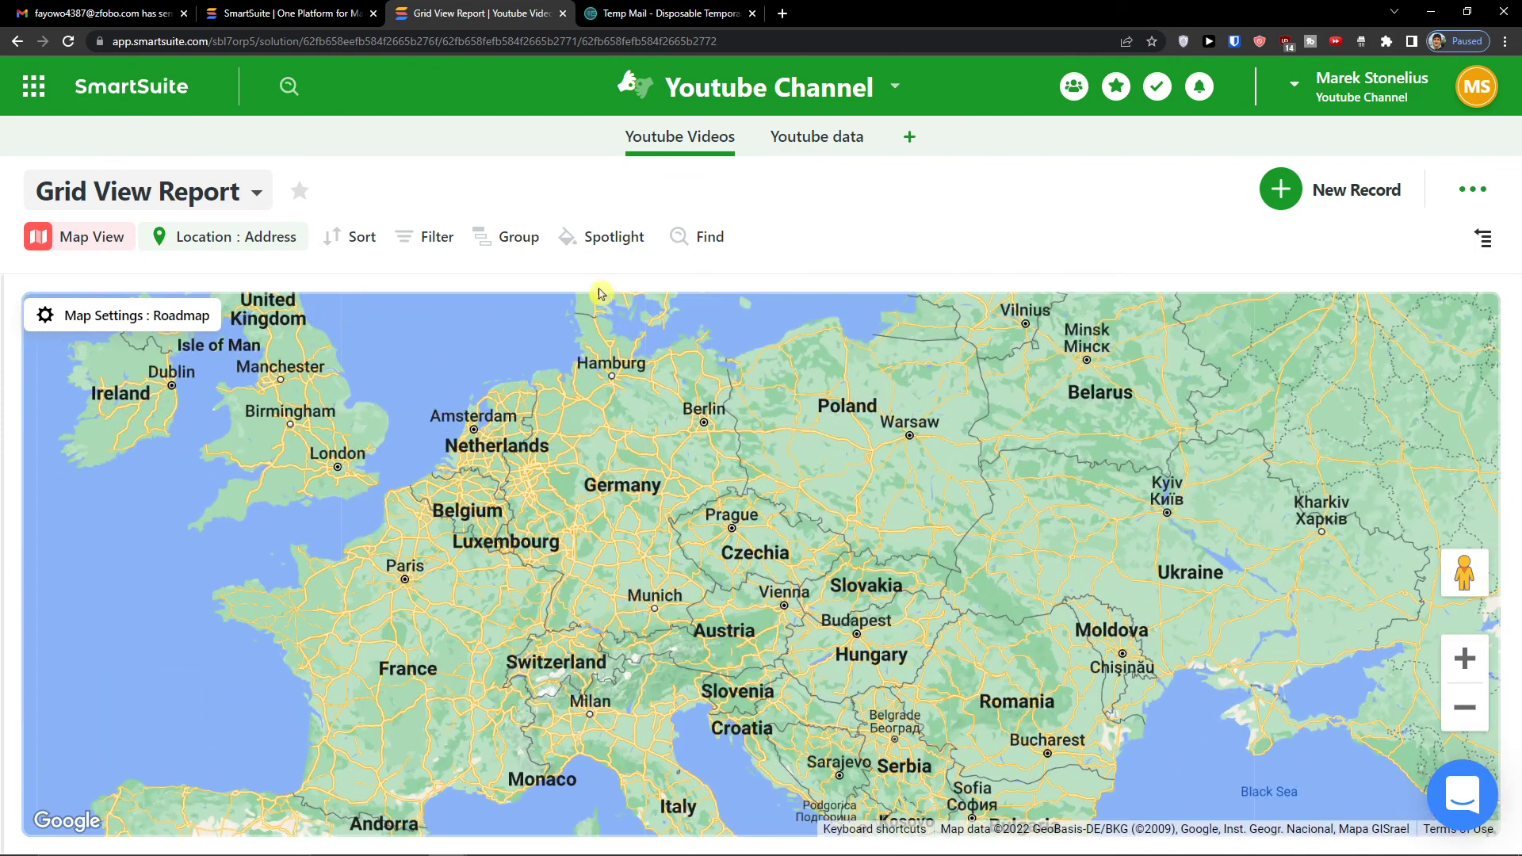
click(111, 238)
Step: Switch the view to a chart and browse the group-by fields without choosing one
click(85, 641)
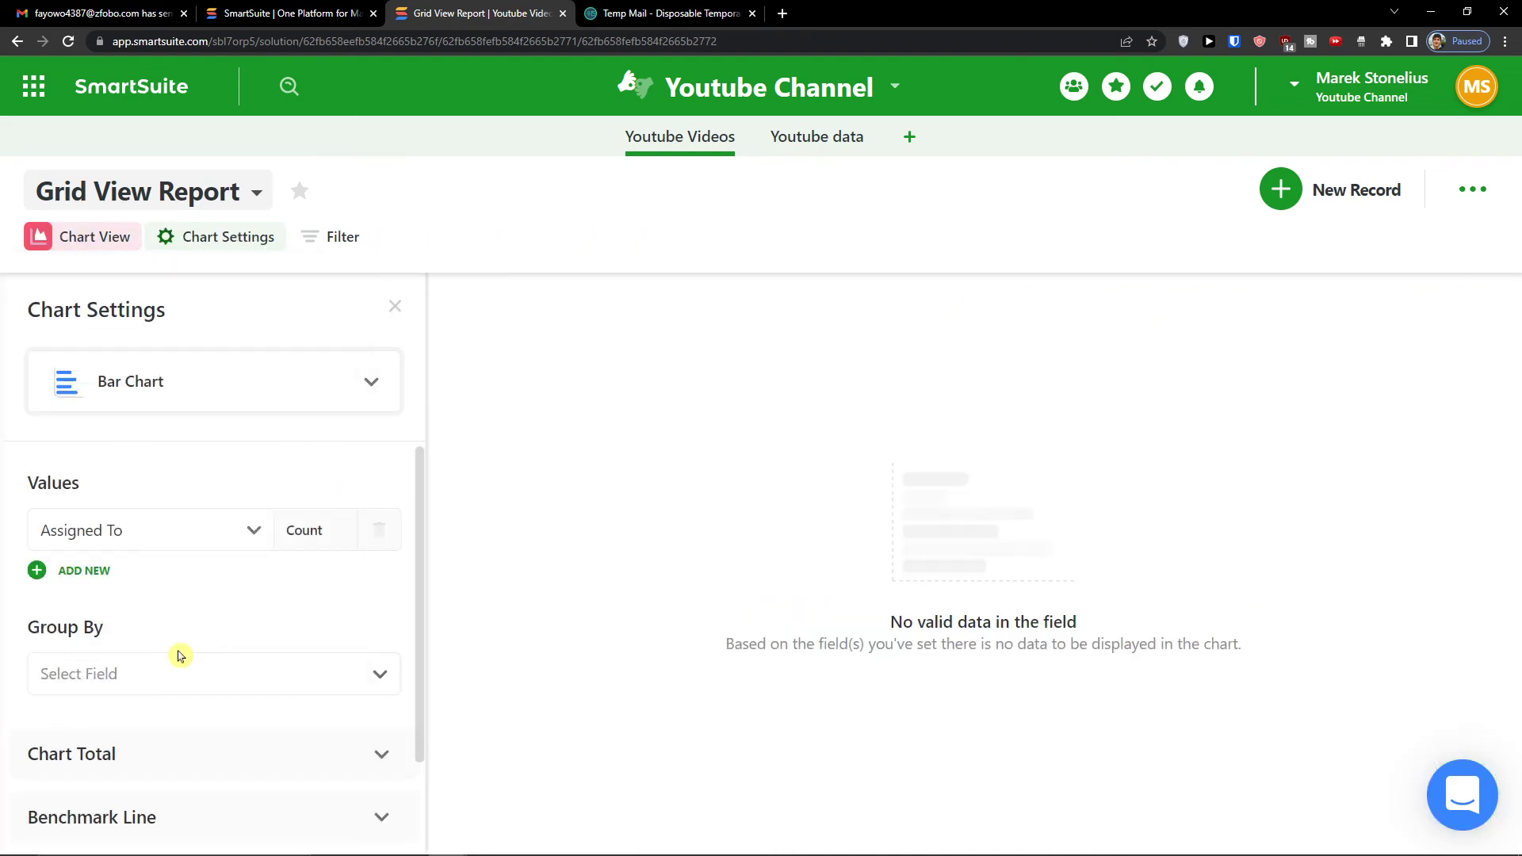
scroll(157, 449, down, 2)
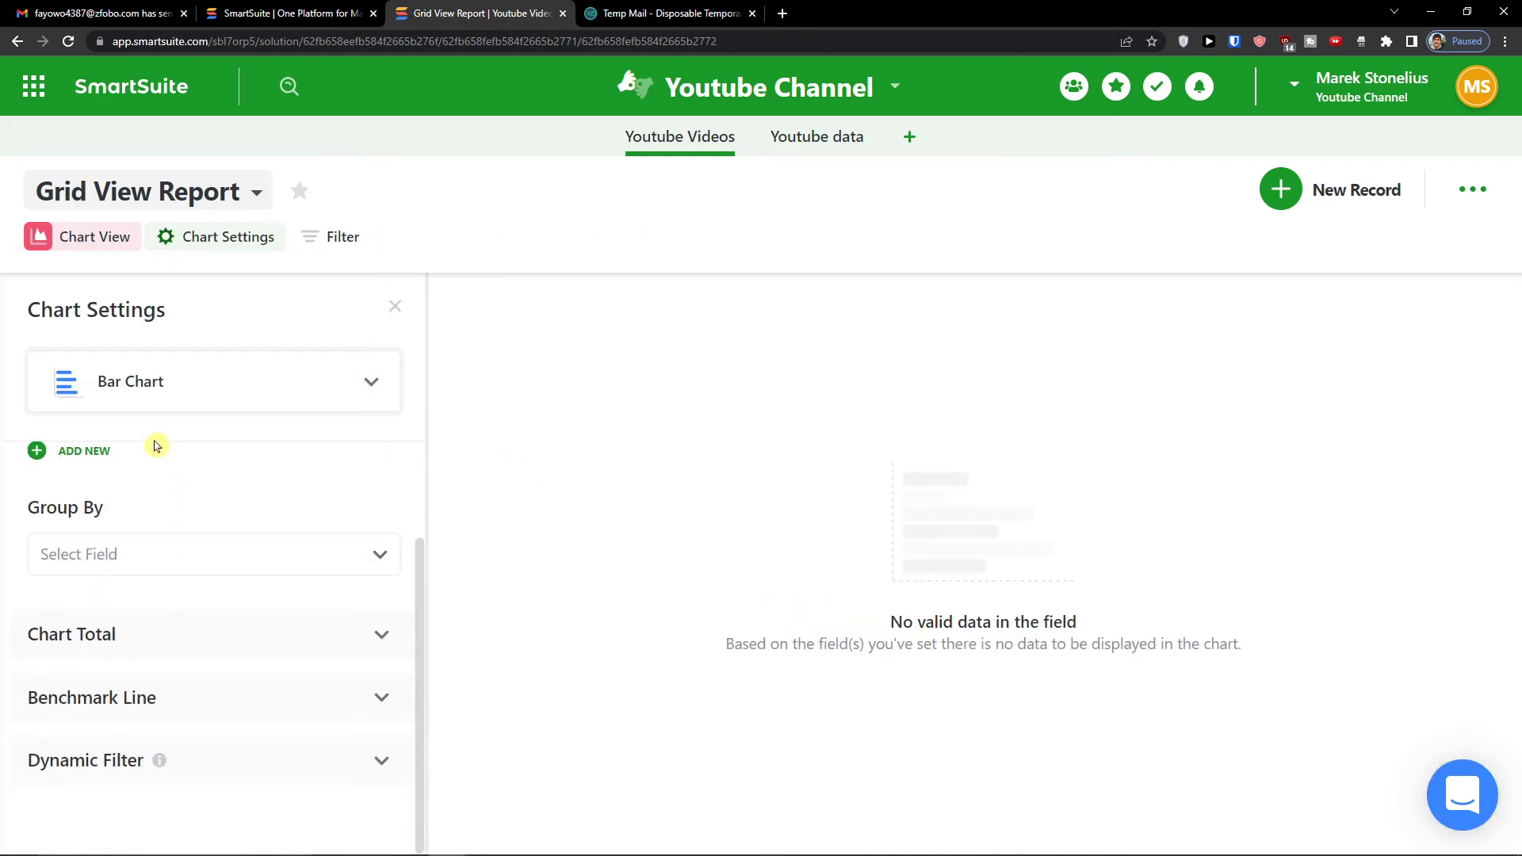
scroll(171, 448, up, 2)
click(151, 675)
scroll(151, 485, down, 5)
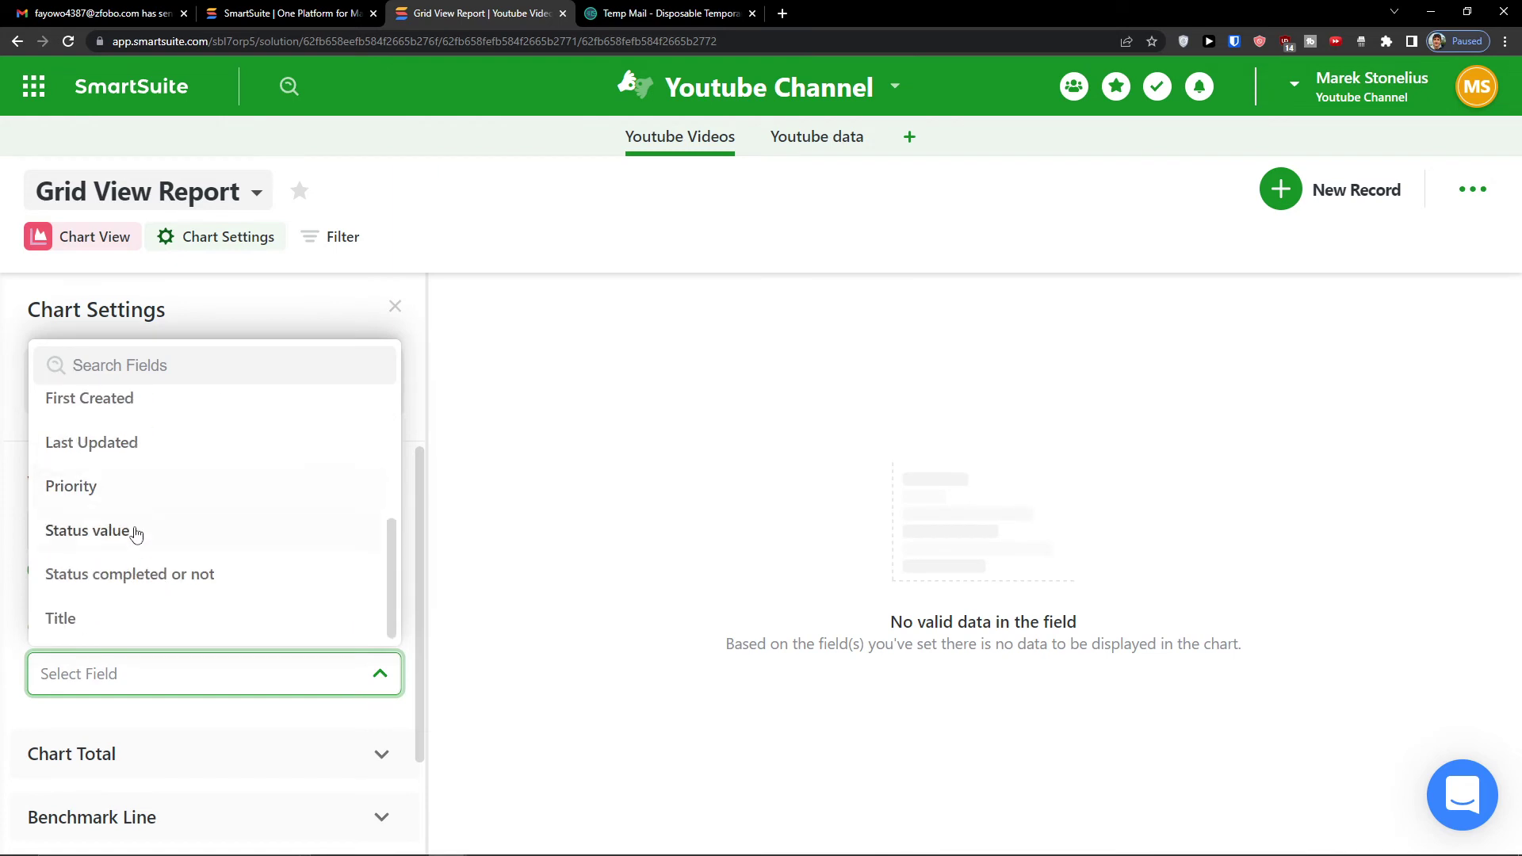
scroll(136, 547, up, 5)
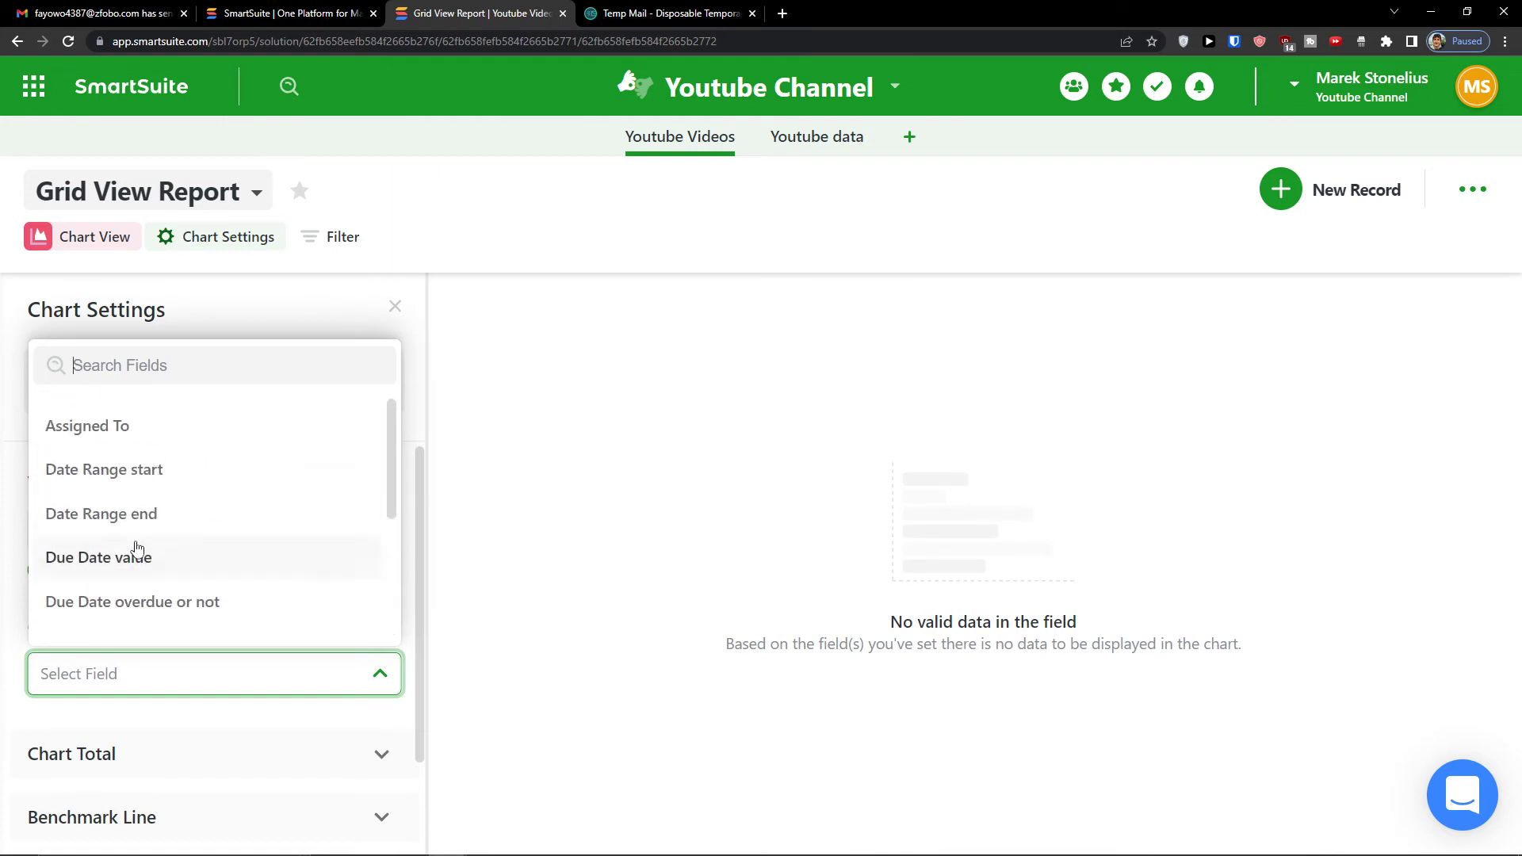
scroll(137, 547, down, 5)
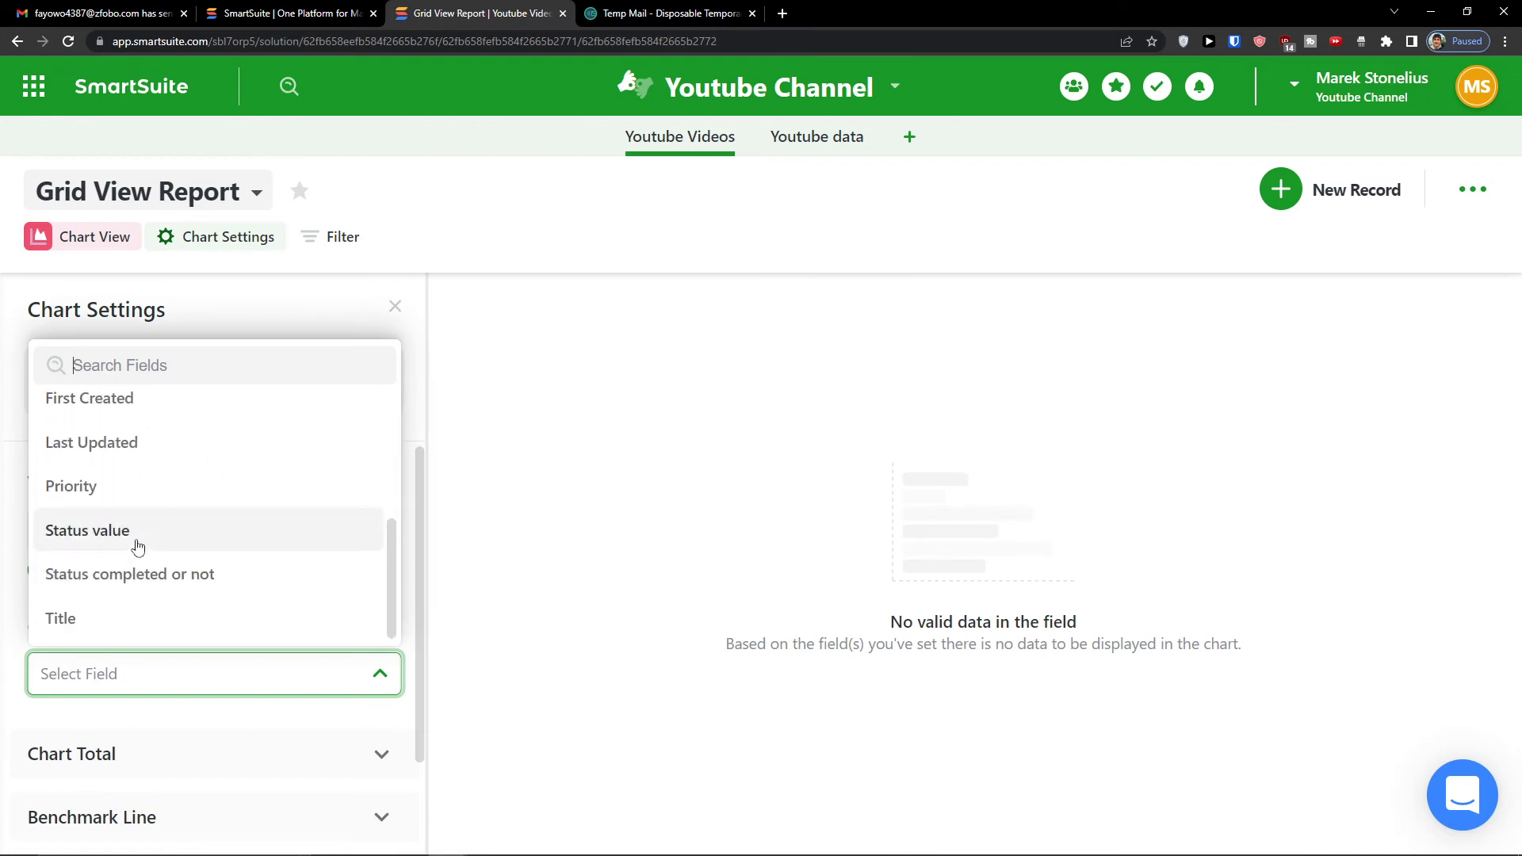
scroll(137, 547, up, 5)
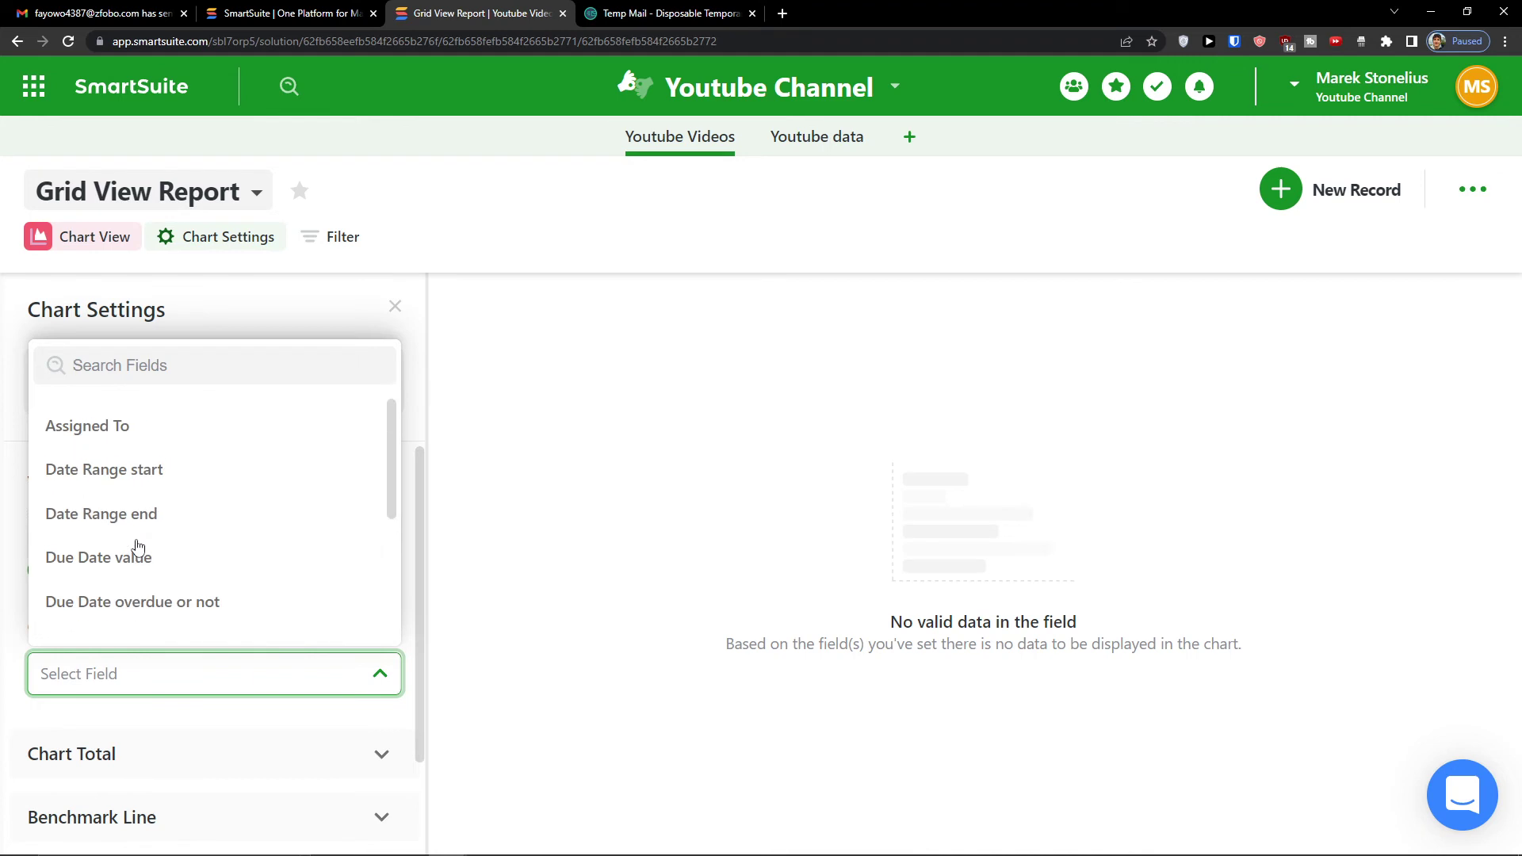
click(234, 704)
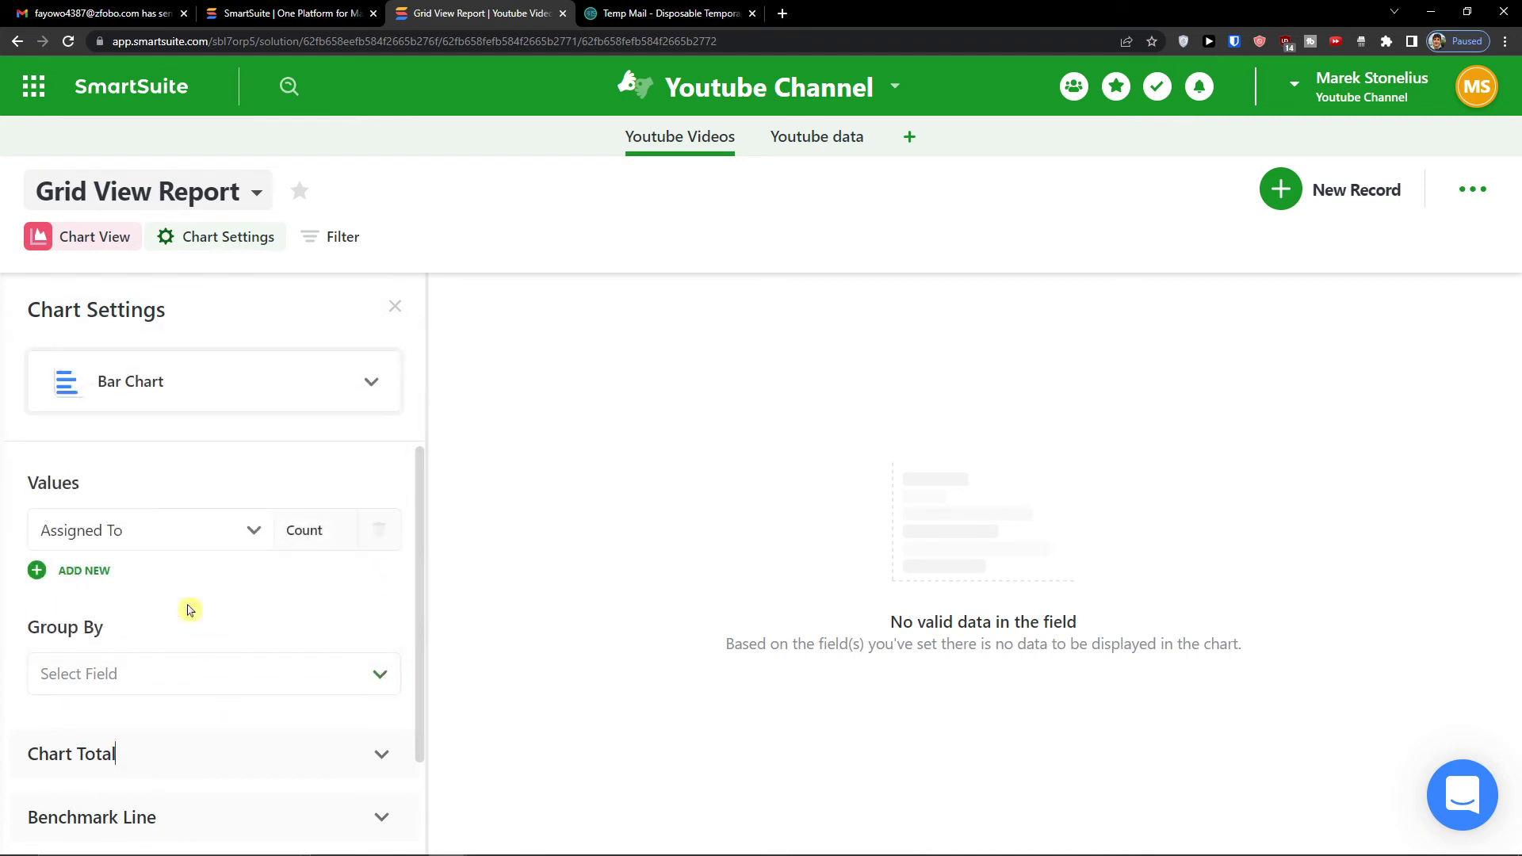
Step: Make the report a Pie Chart grouped by Assigned To
click(238, 394)
scroll(149, 551, down, 4)
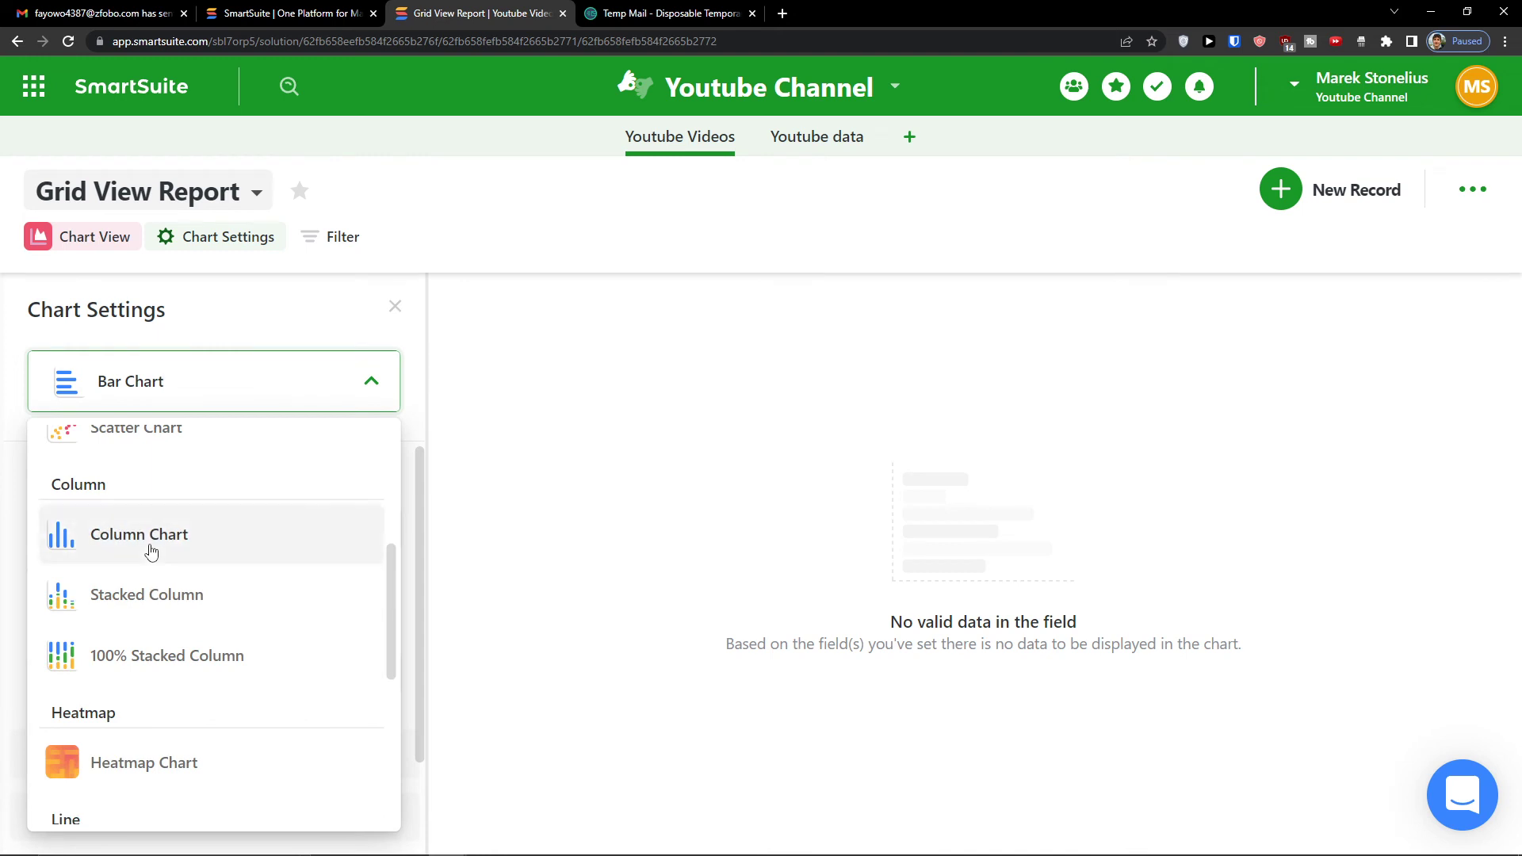
scroll(150, 551, down, 5)
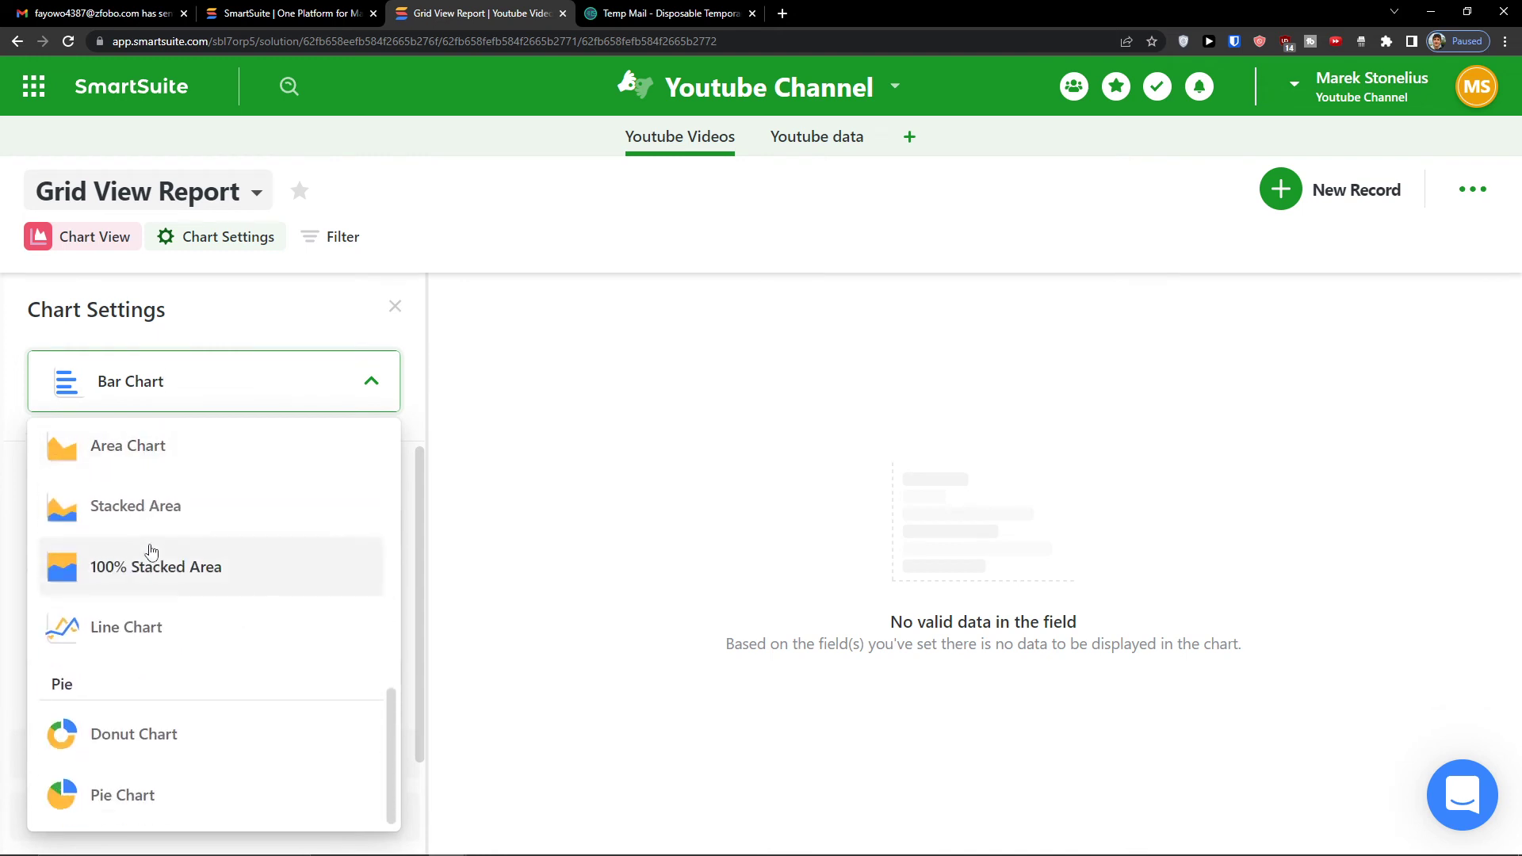
click(163, 793)
click(197, 528)
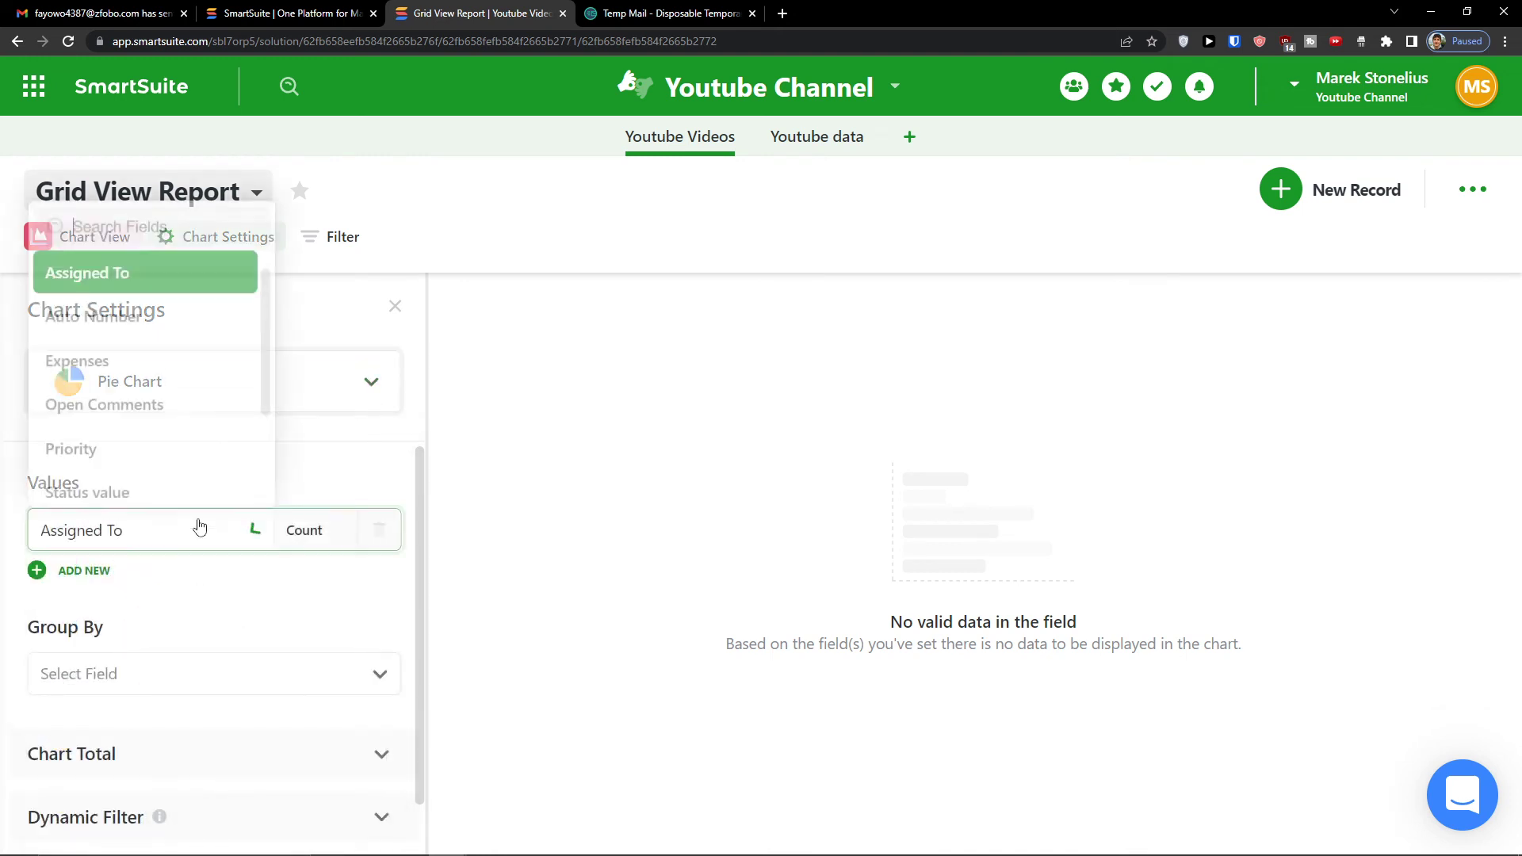
click(199, 530)
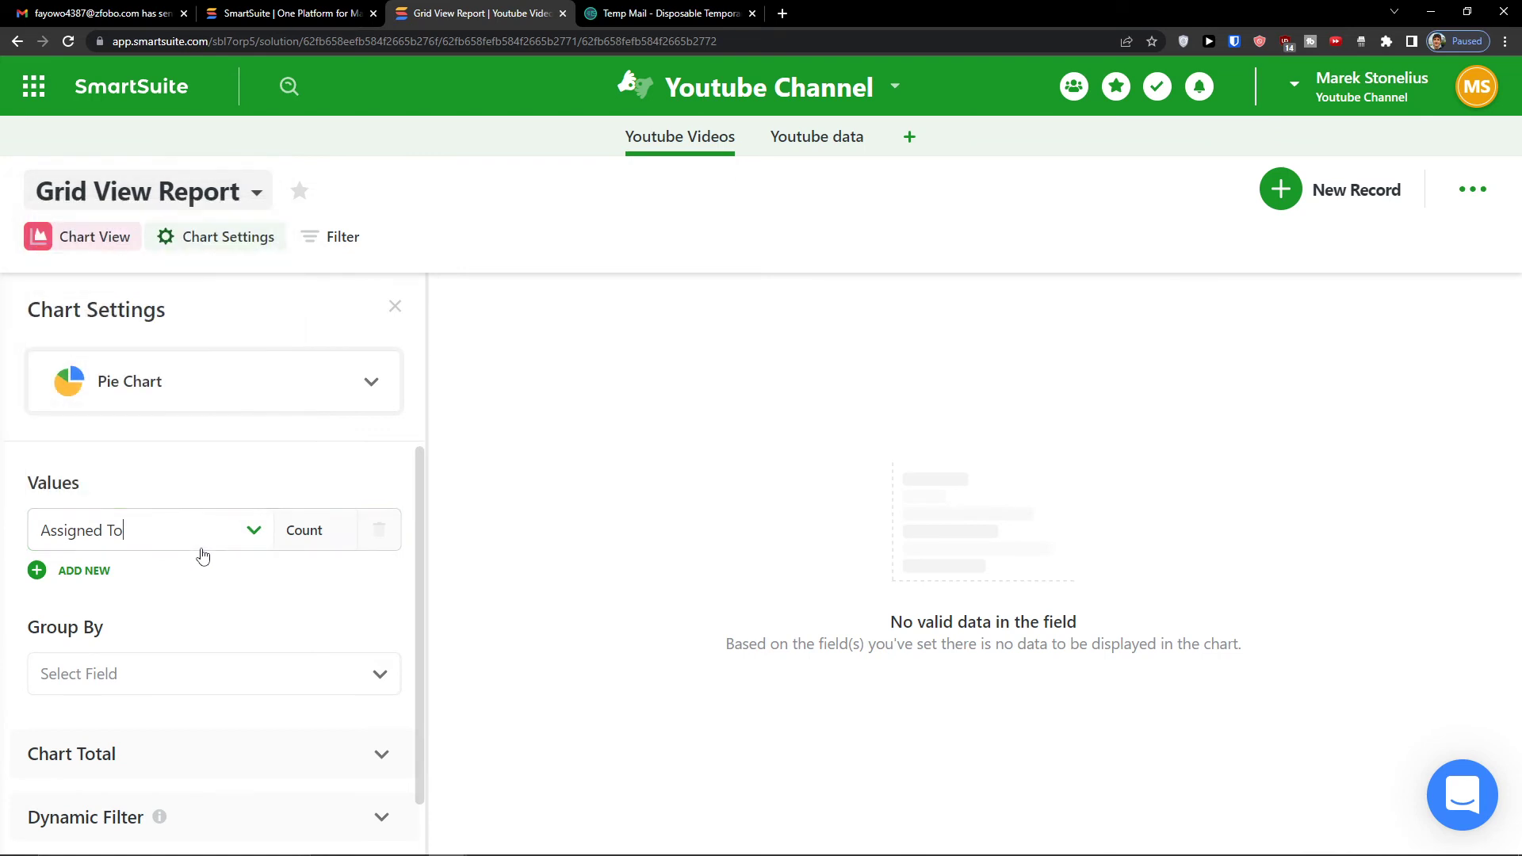
click(163, 673)
click(137, 428)
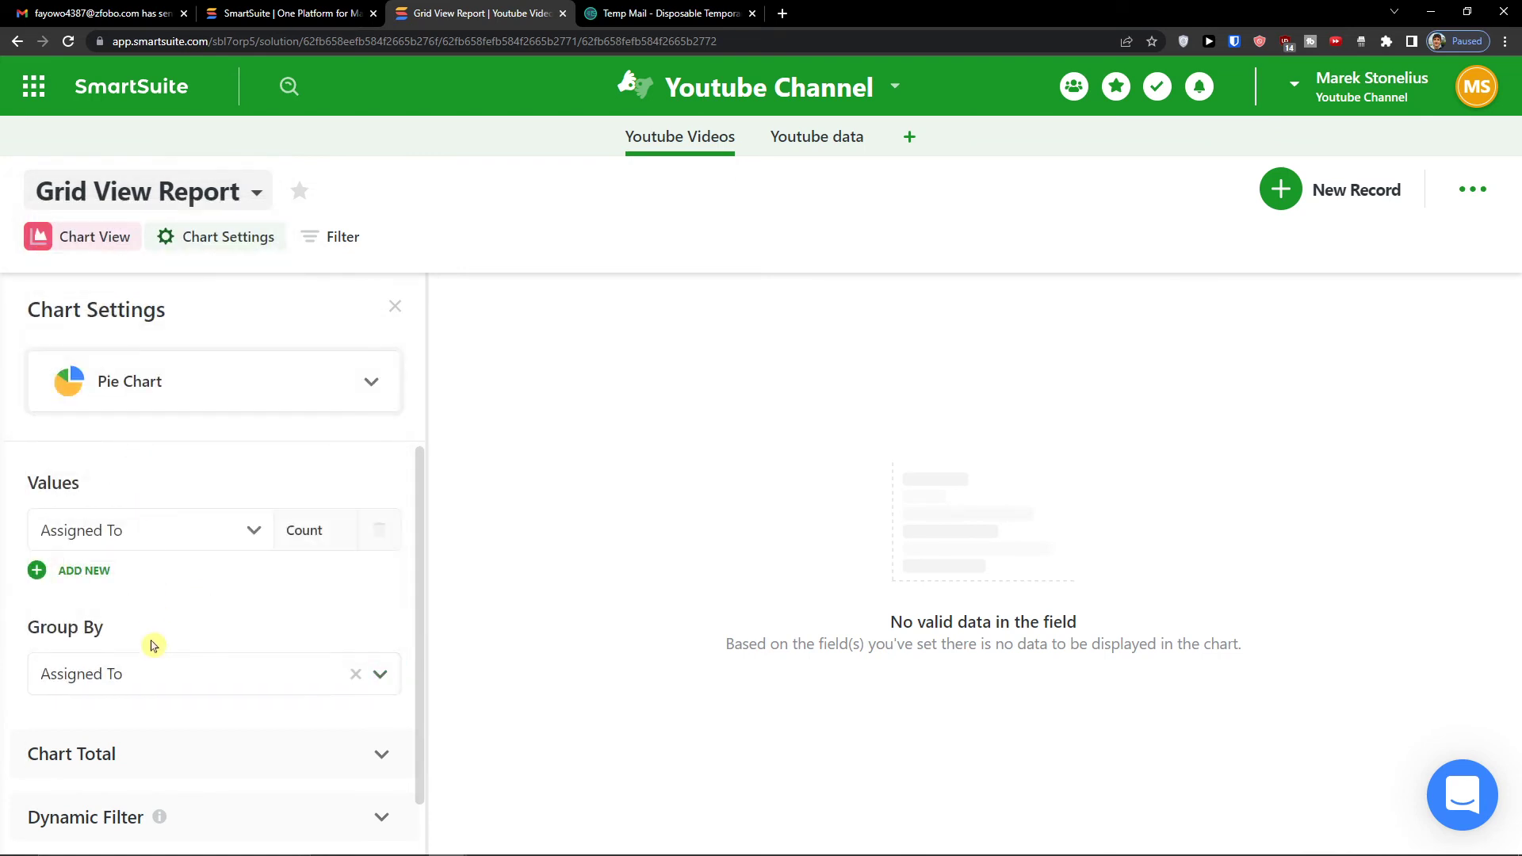
Step: Set the chart total to the Expenses field
scroll(176, 674, down, 1)
click(179, 693)
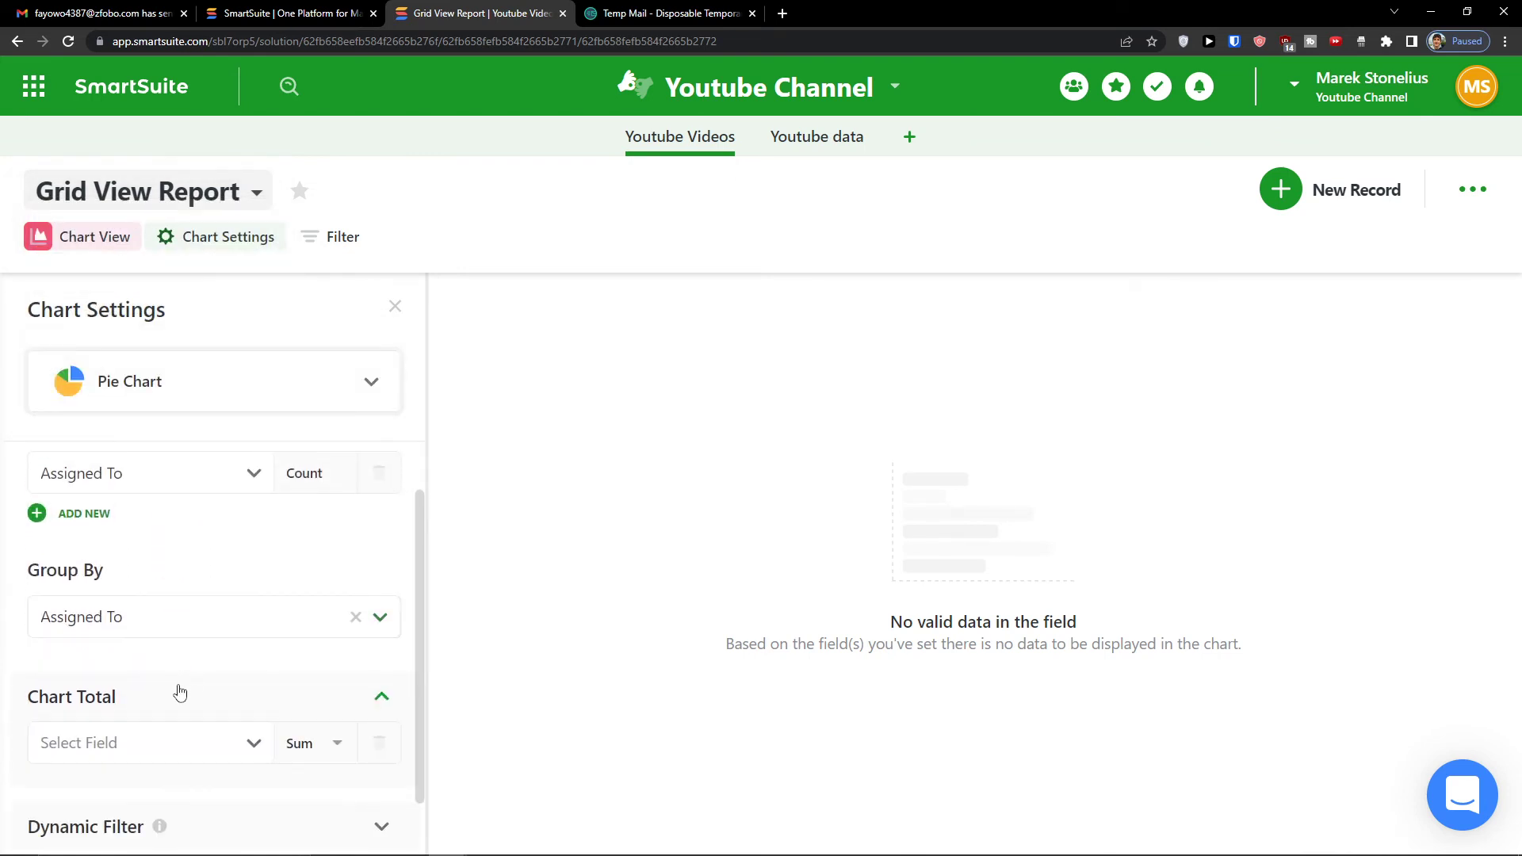
scroll(177, 688, down, 1)
click(177, 678)
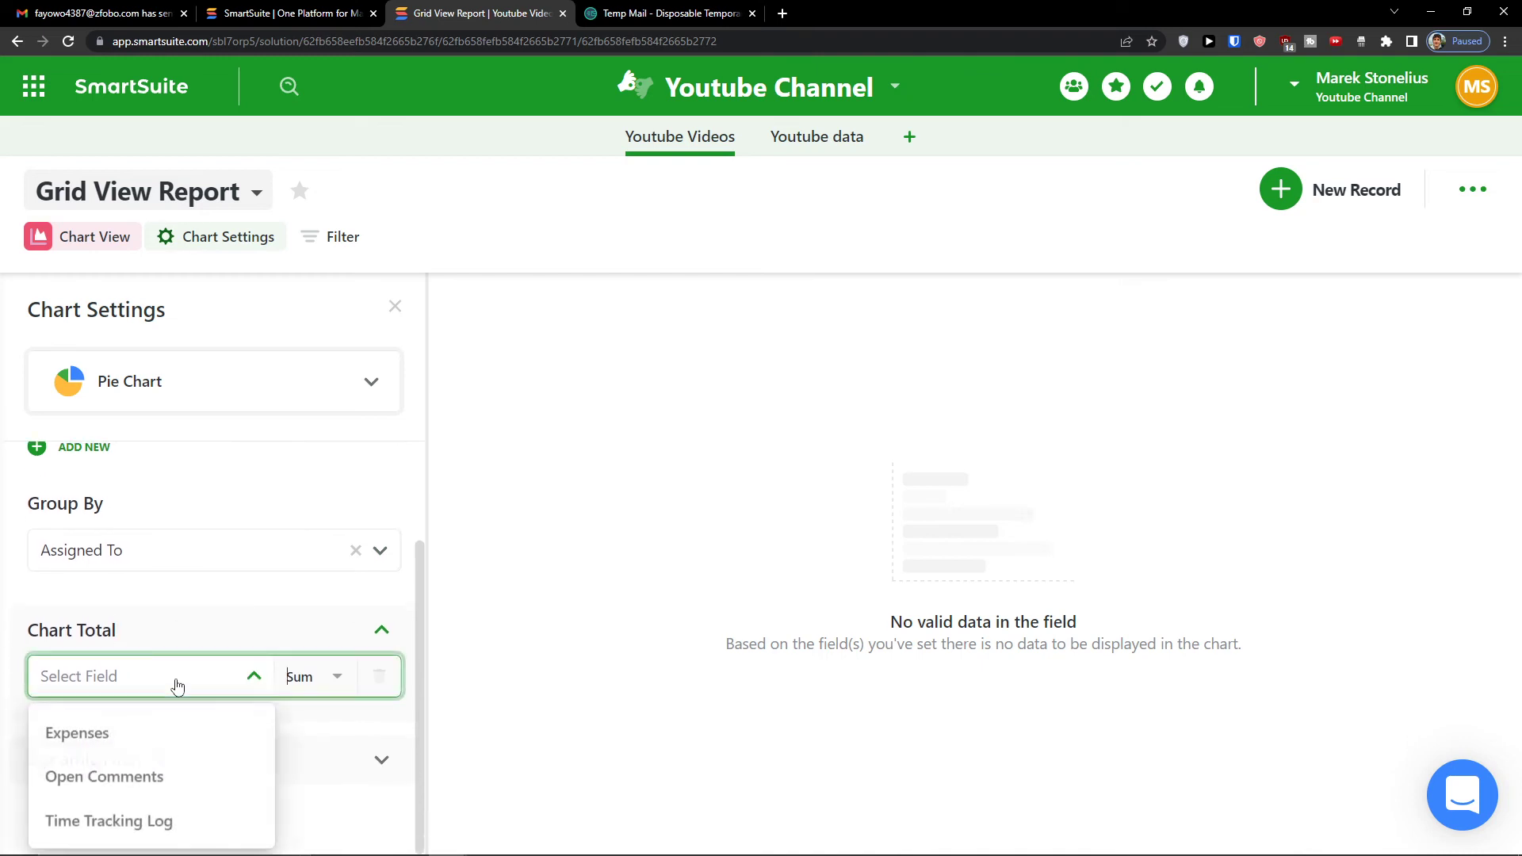
click(152, 738)
scroll(191, 626, up, 1)
scroll(152, 683, down, 1)
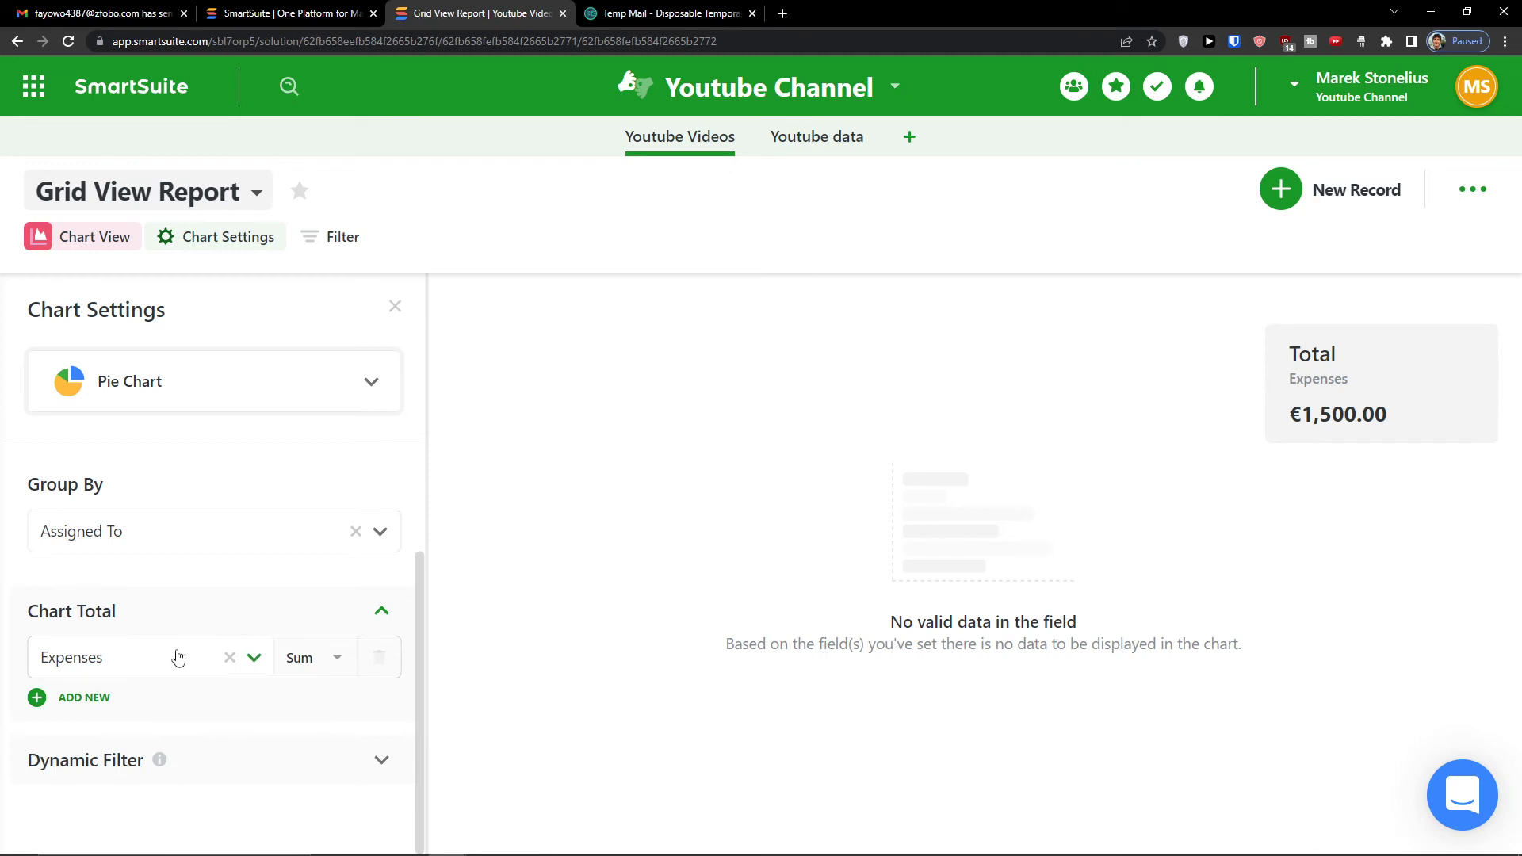
scroll(180, 657, up, 2)
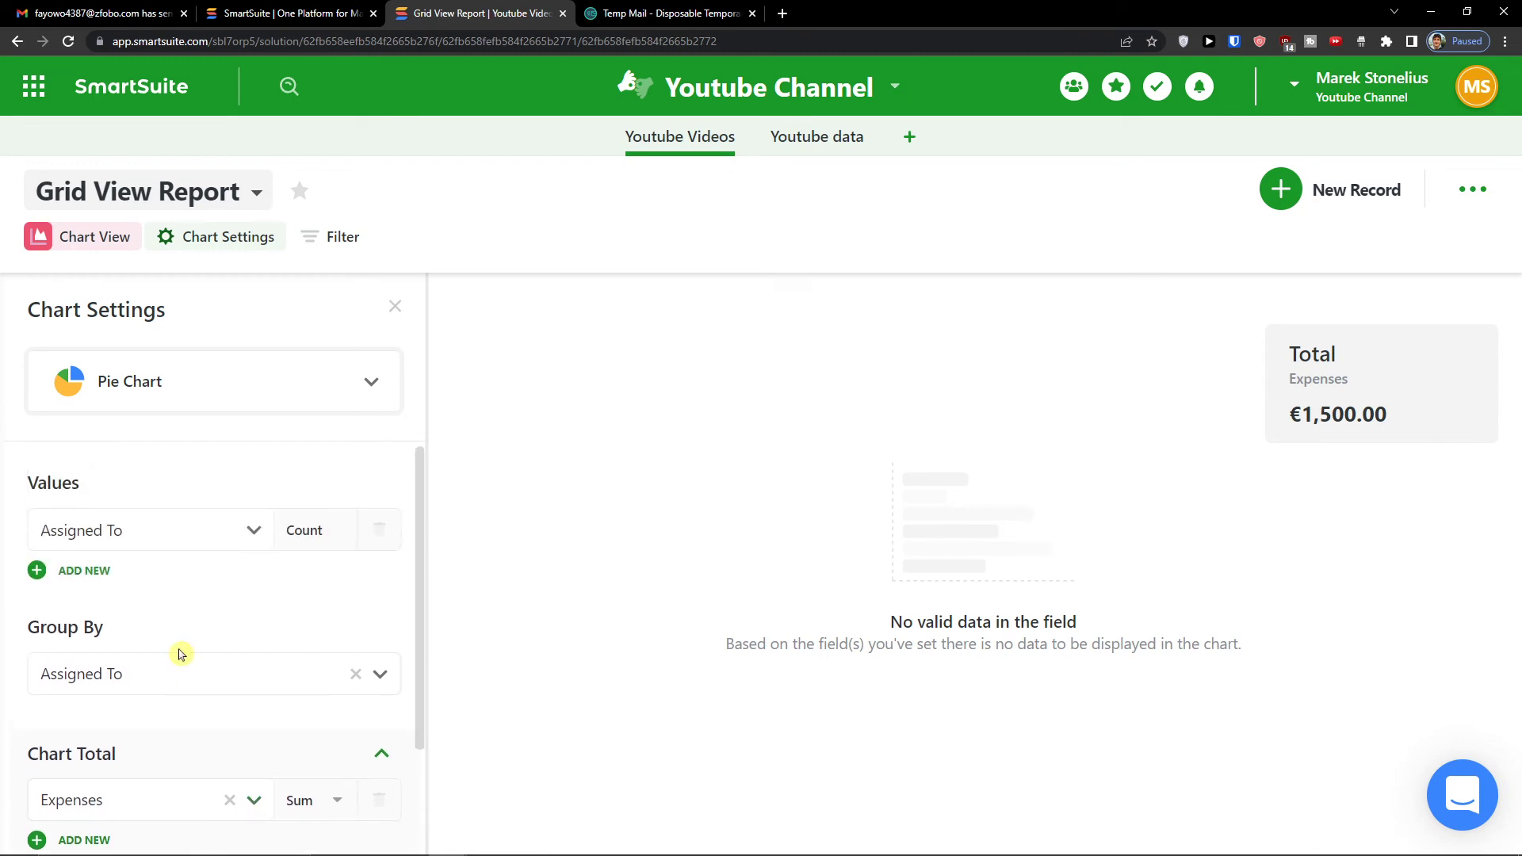
Step: Change the chart type to Area Chart, then review the chart type list without changing it
click(194, 402)
click(187, 449)
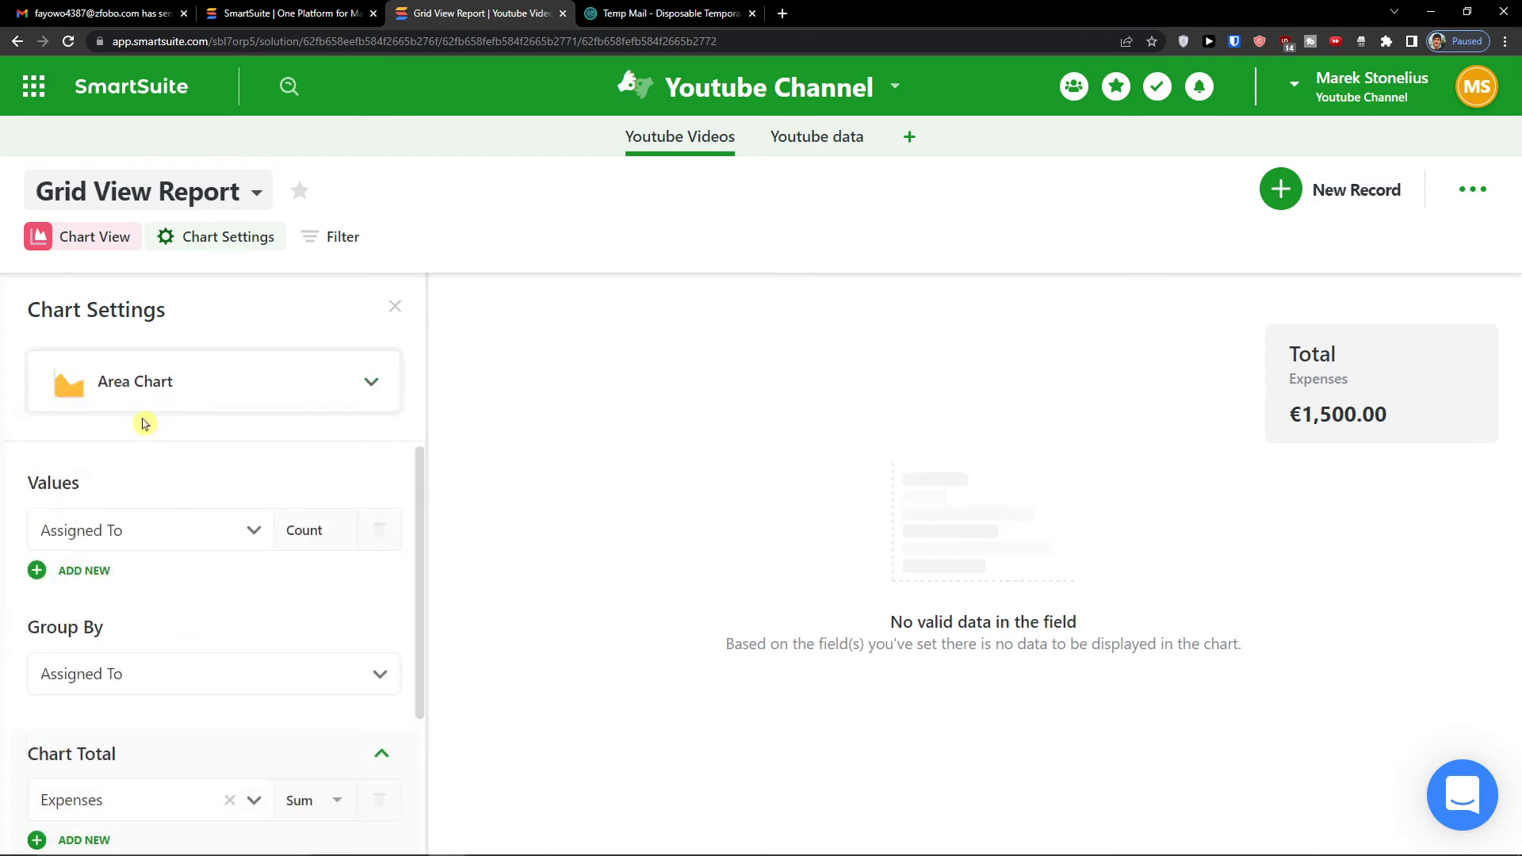
click(142, 411)
scroll(155, 531, up, 4)
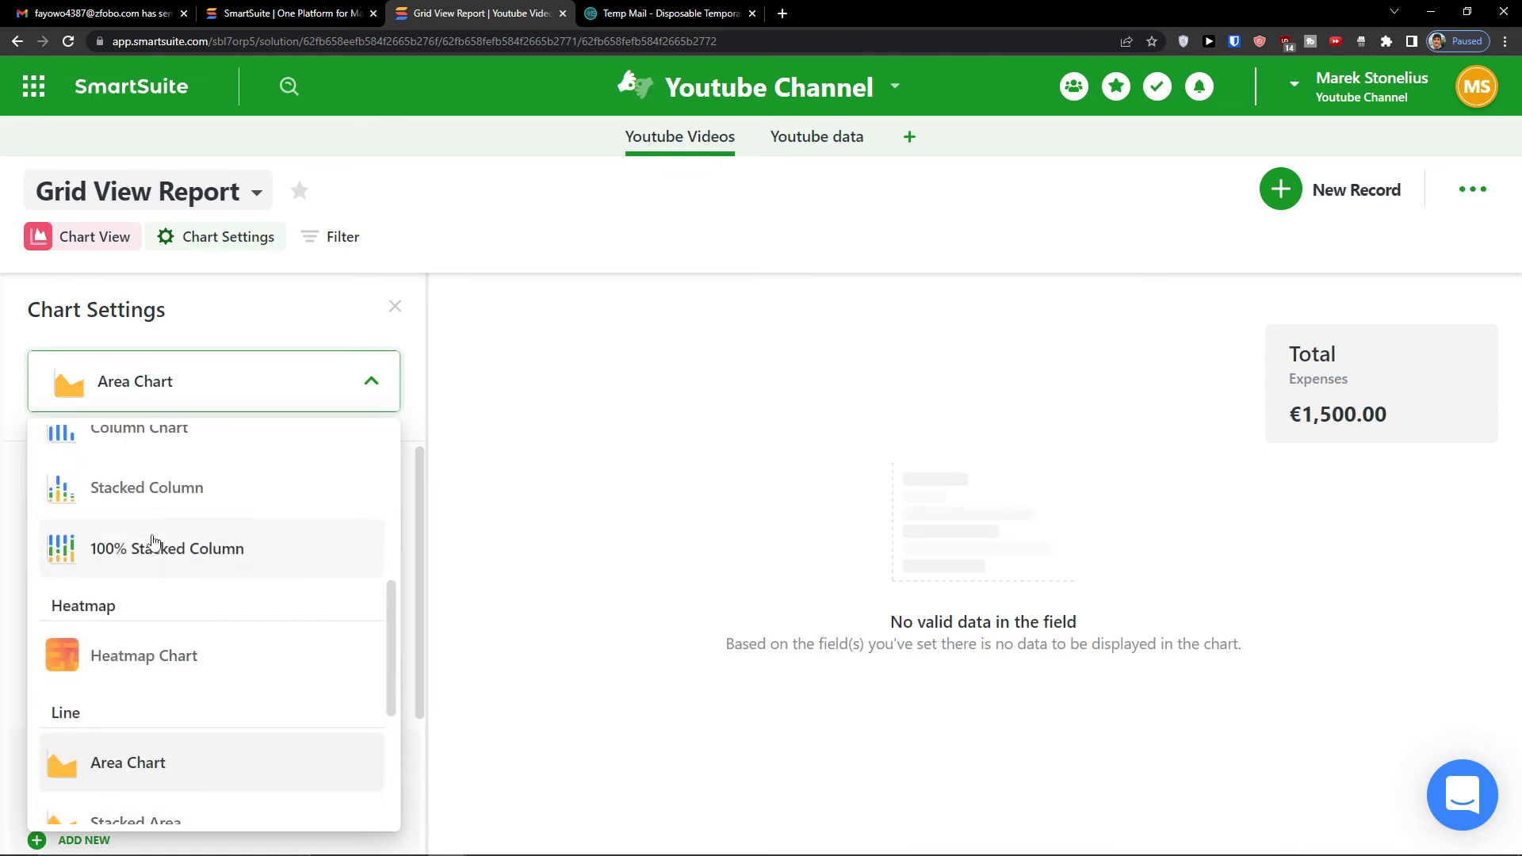
scroll(155, 542, up, 3)
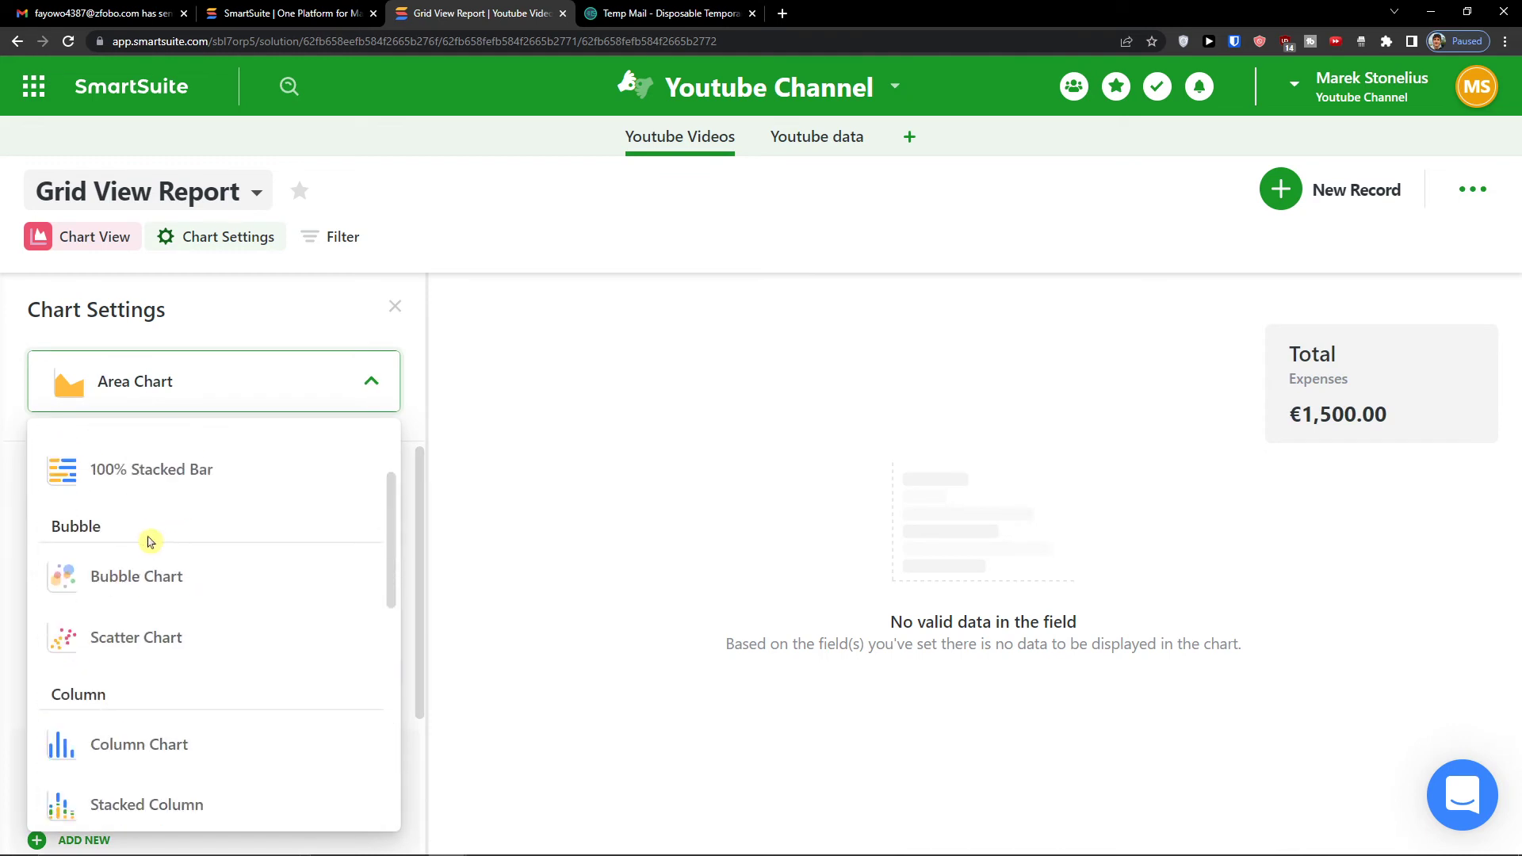
mouse_move(786, 853)
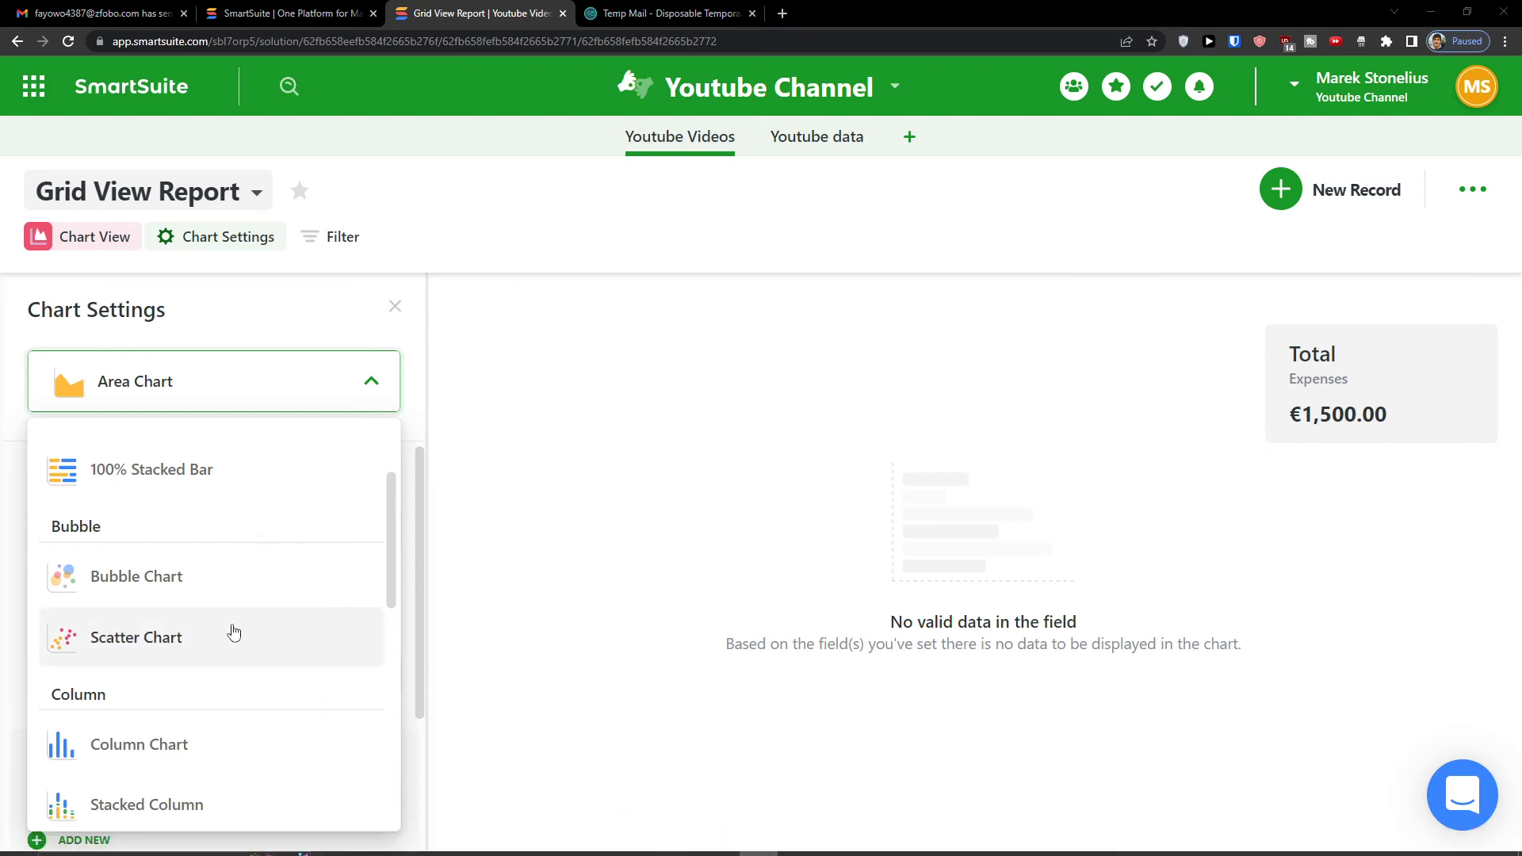
click(218, 398)
scroll(200, 448, down, 2)
scroll(190, 428, up, 2)
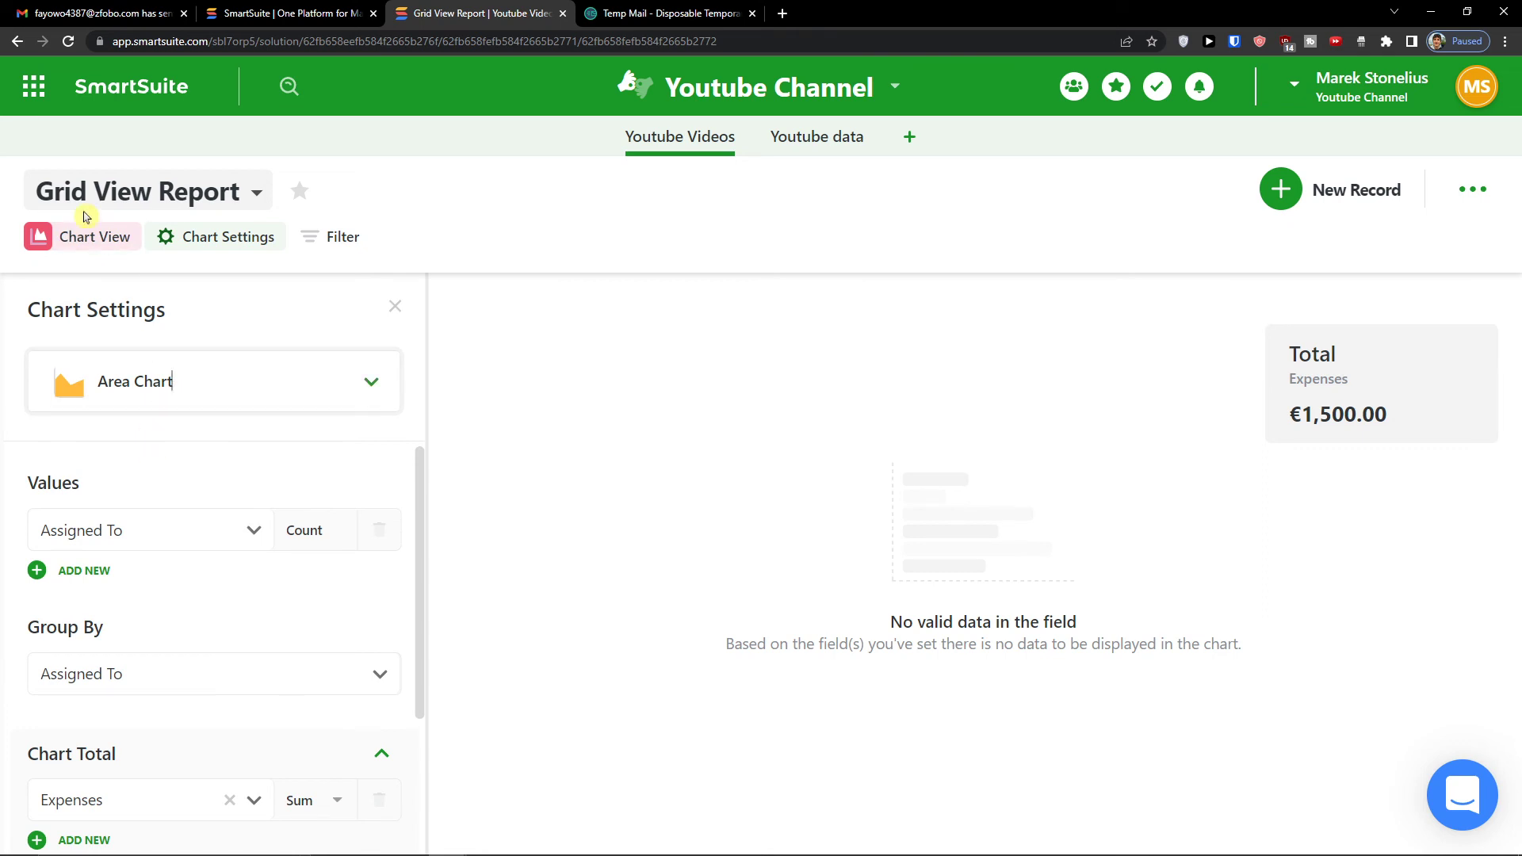
Step: Switch the Grid View Report back to a Grid layout
click(112, 258)
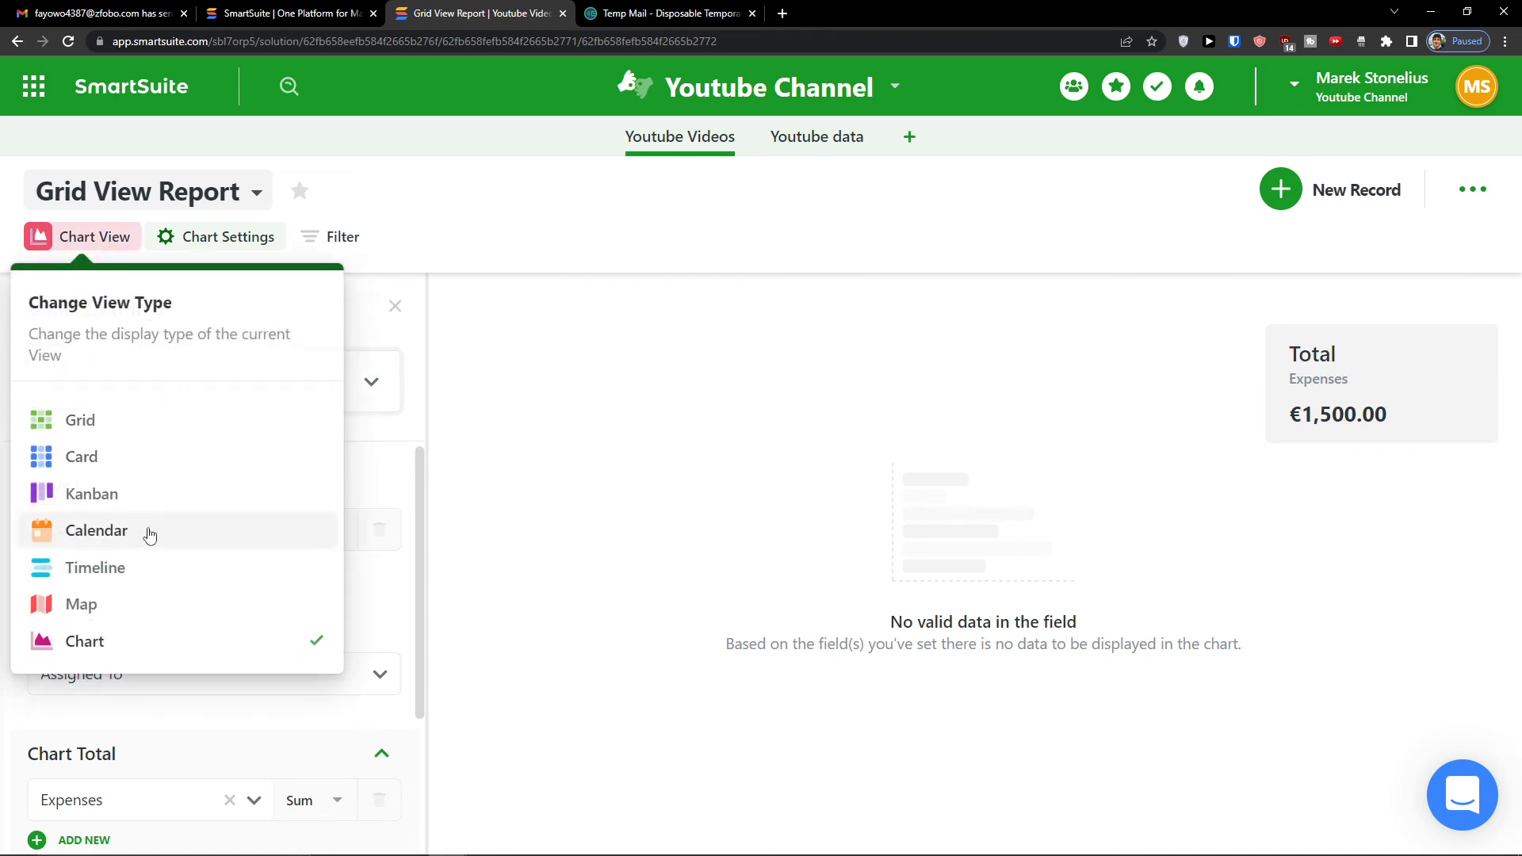
click(400, 244)
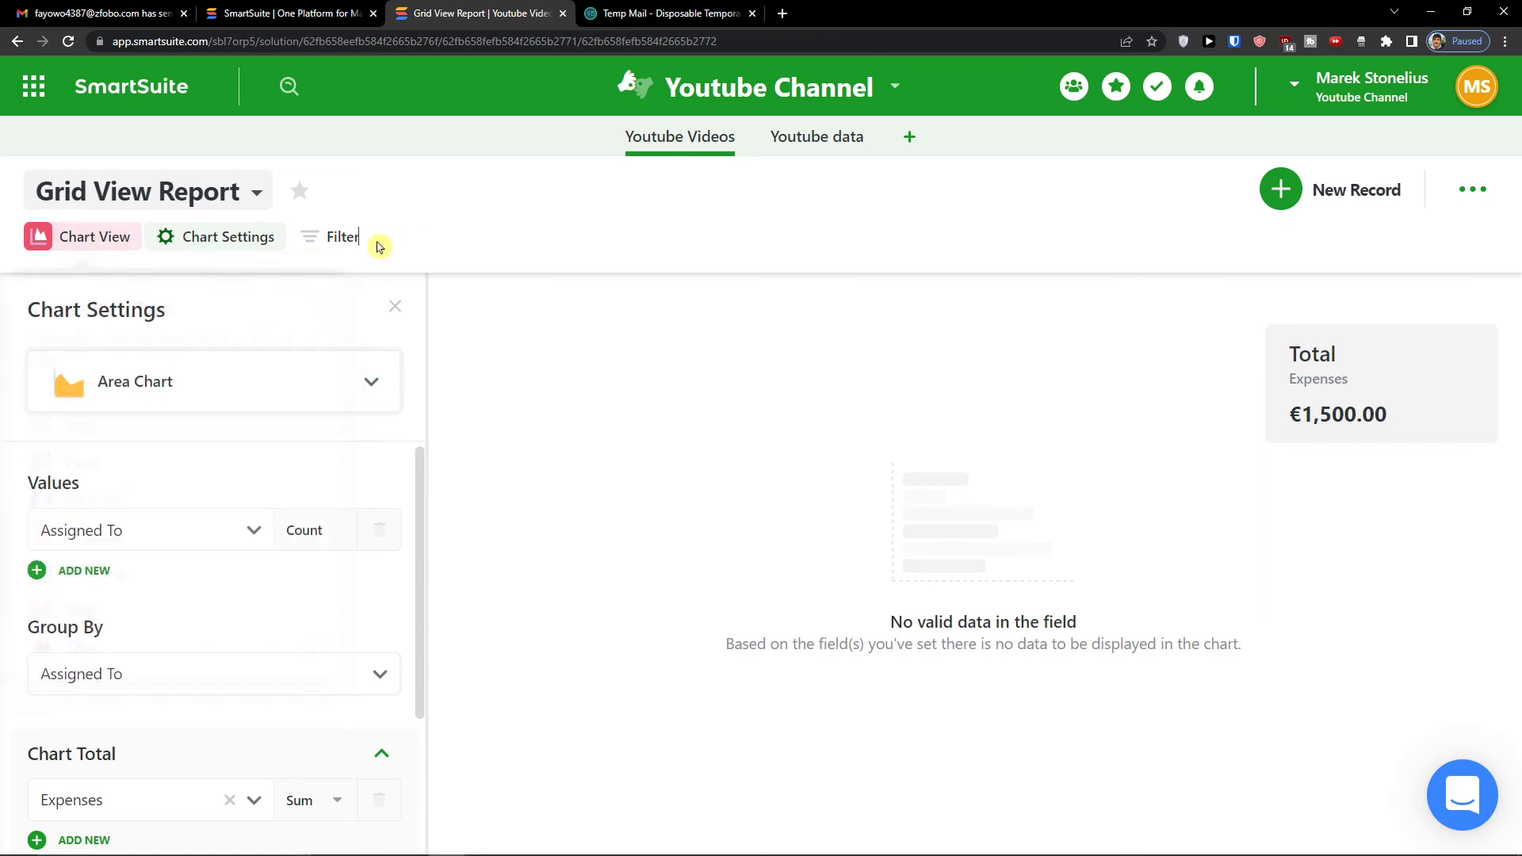
click(96, 238)
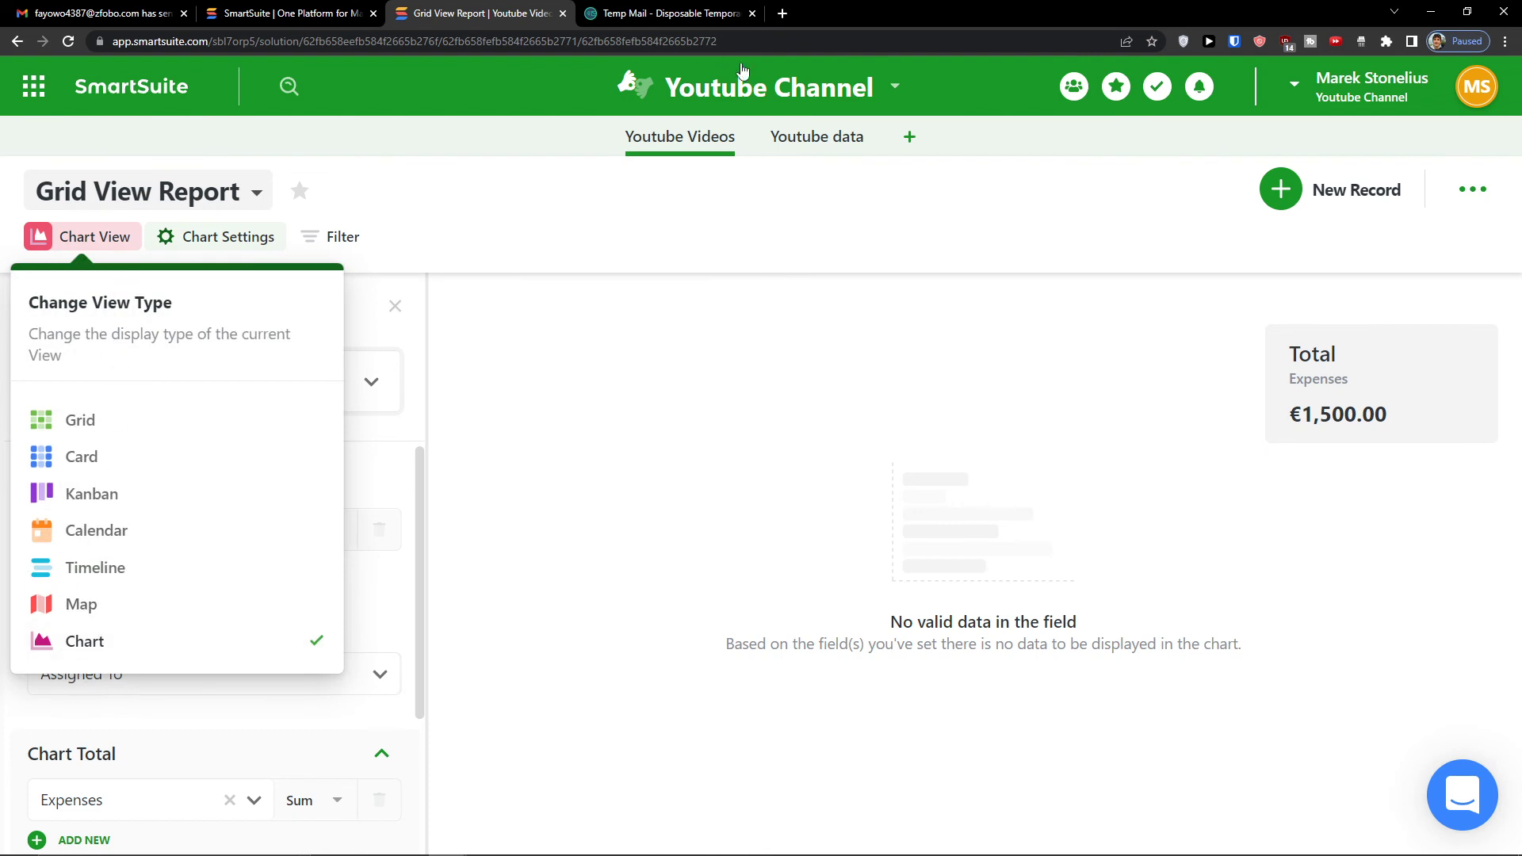
click(965, 217)
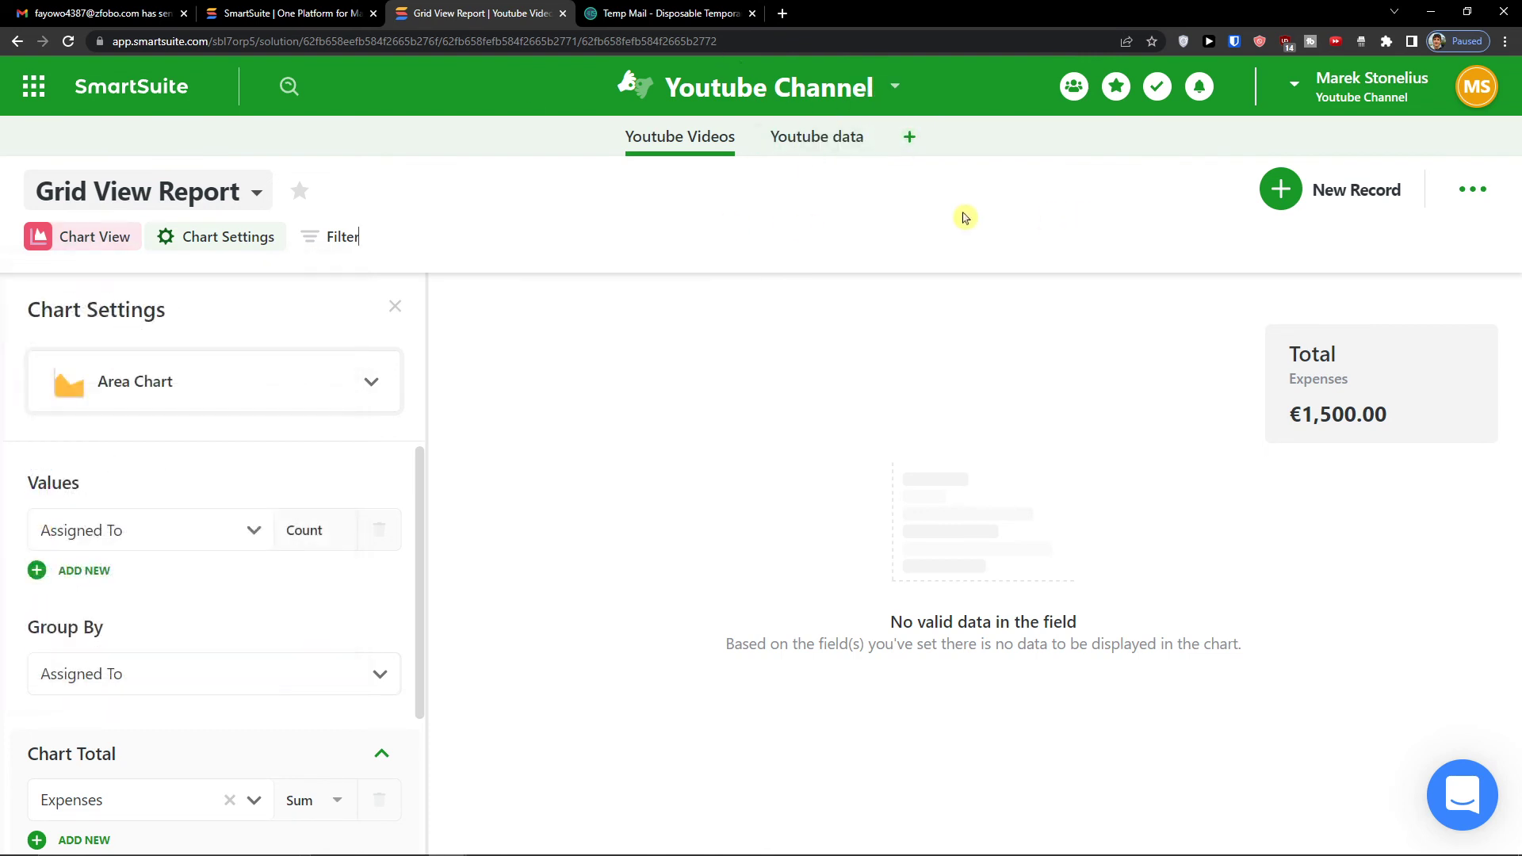
click(103, 240)
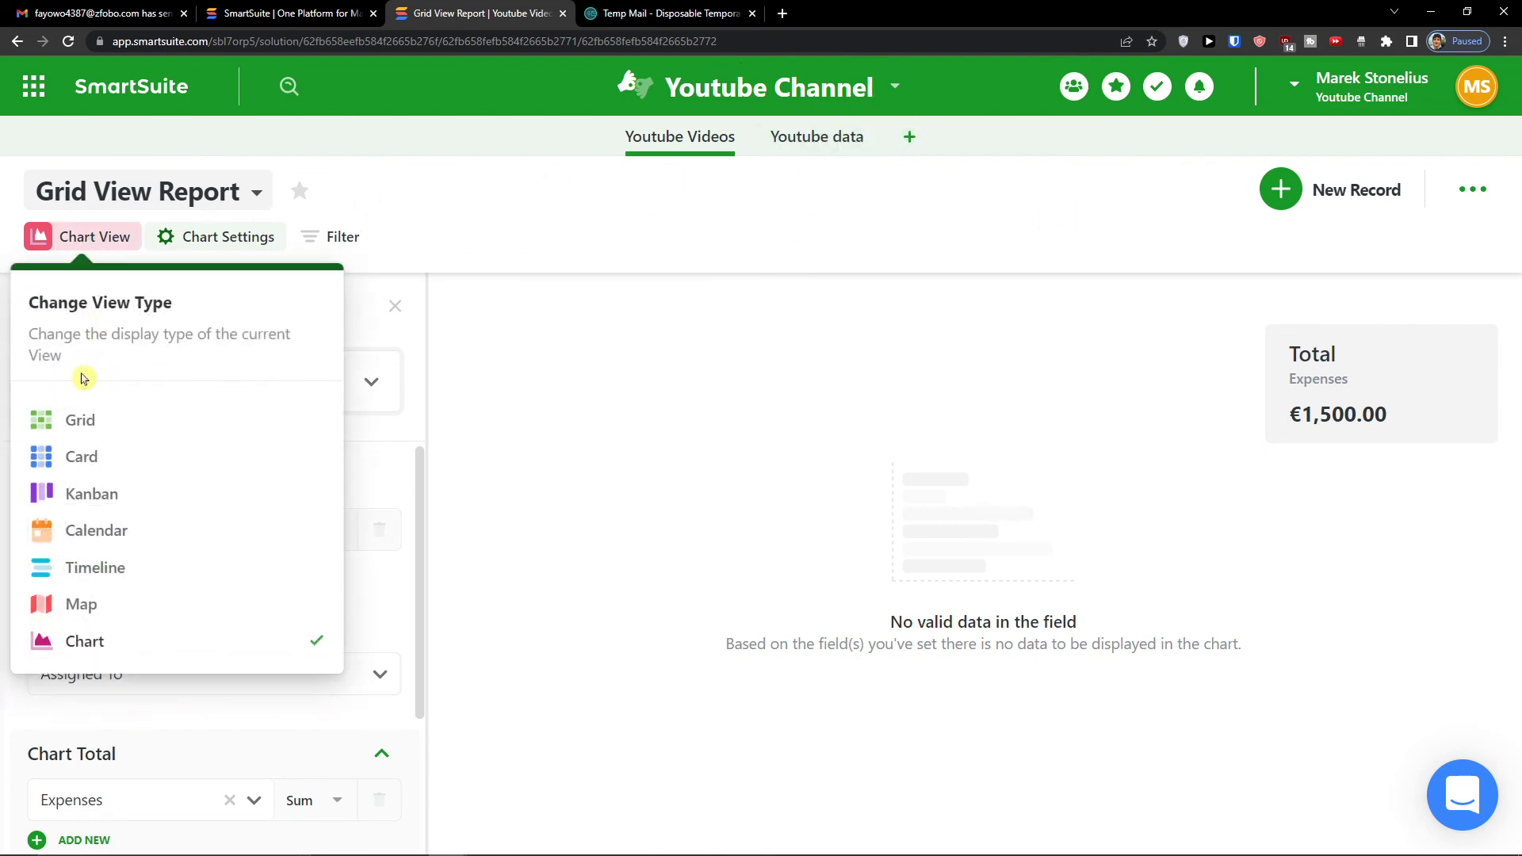
click(79, 419)
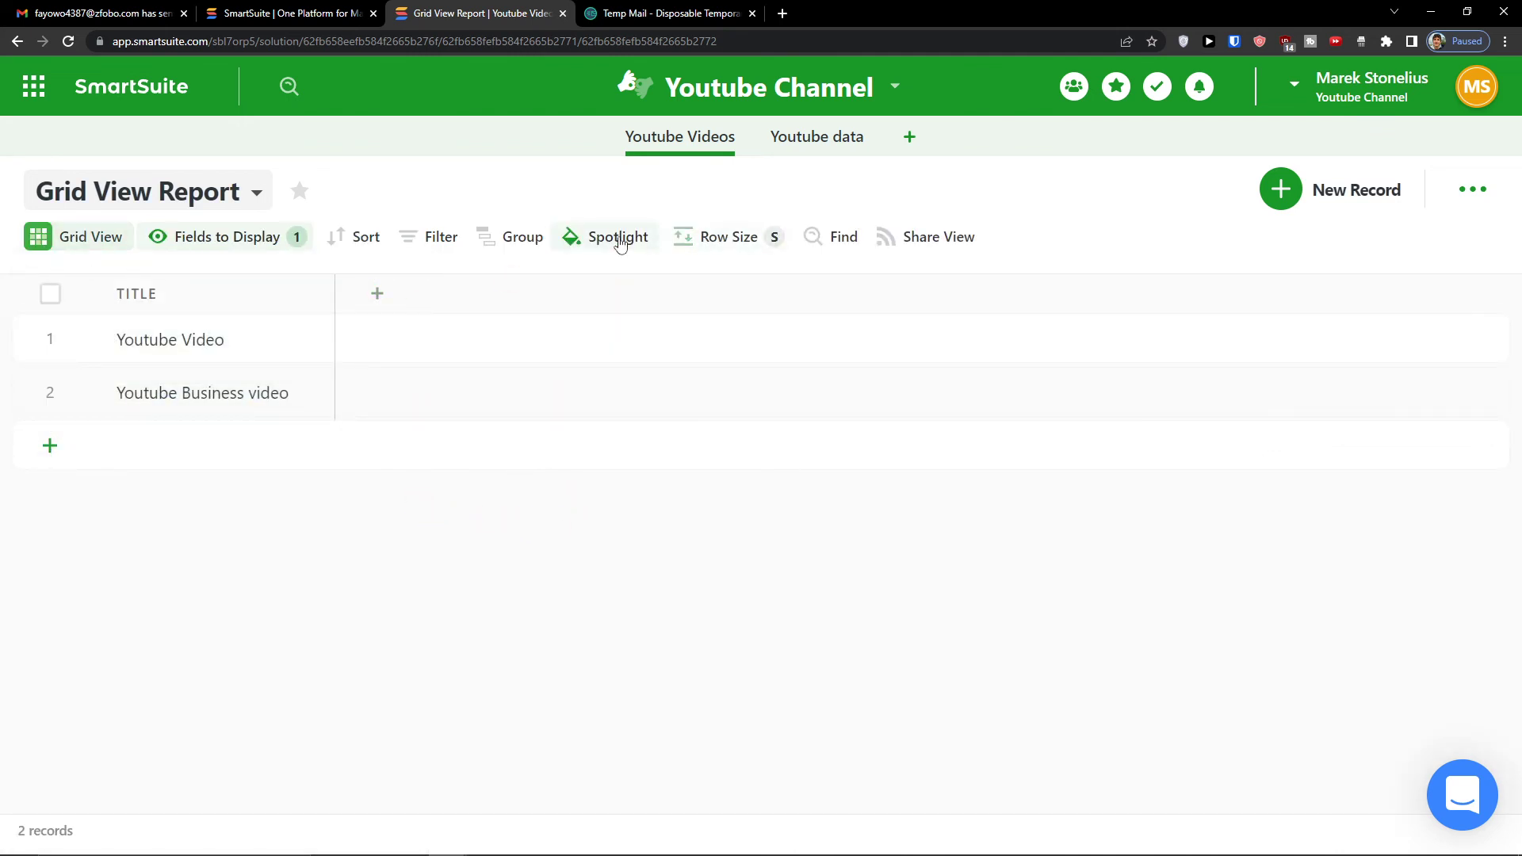
Step: Show all hidden columns, from Auto Number and Assigned To through Youtube link
click(242, 244)
click(315, 301)
click(314, 262)
click(322, 334)
click(324, 371)
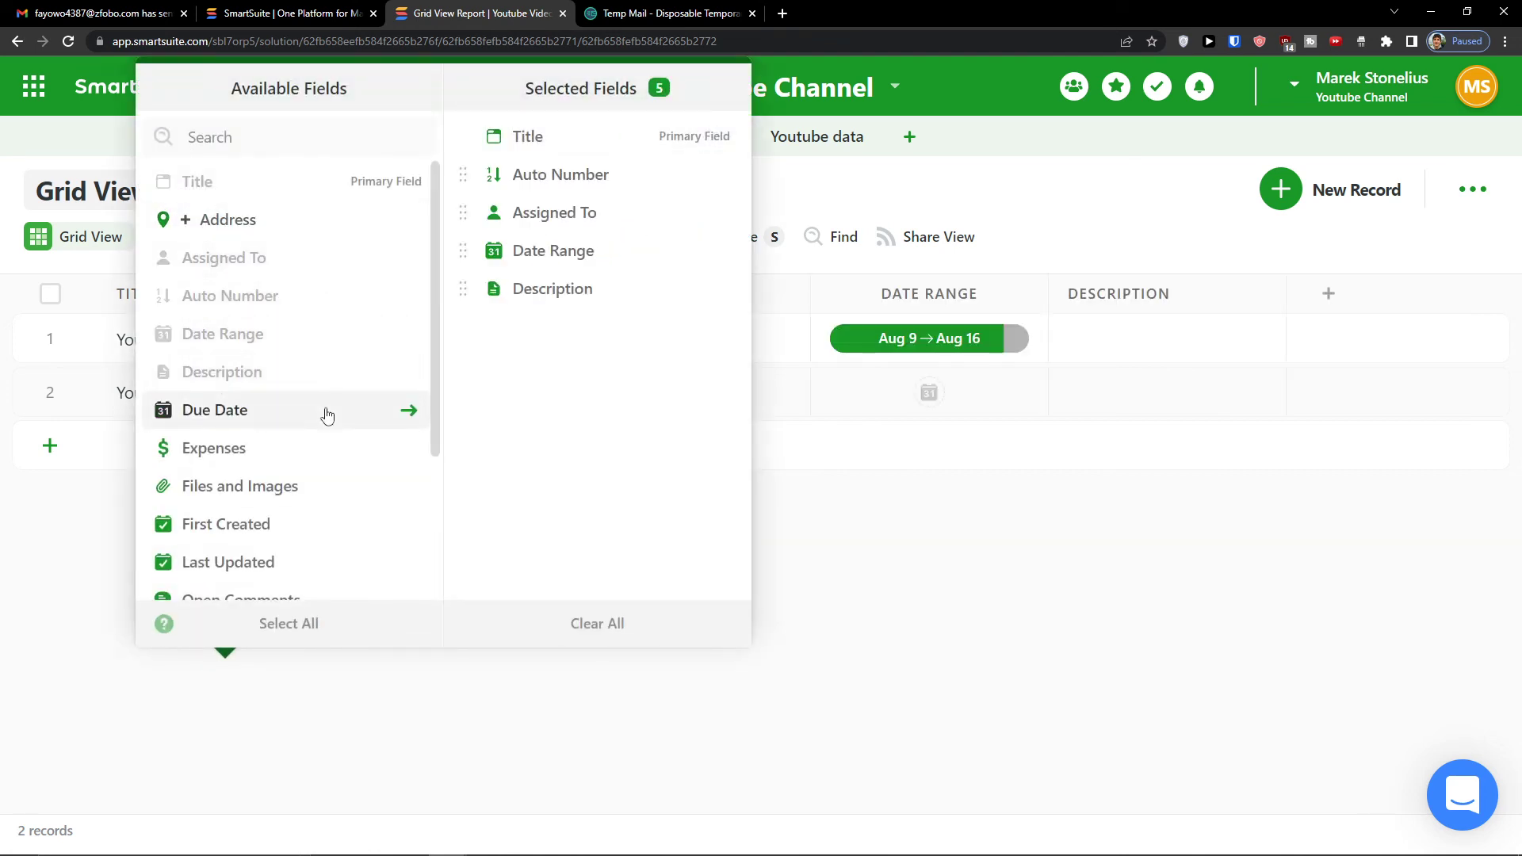
click(327, 410)
click(327, 449)
click(331, 486)
click(335, 525)
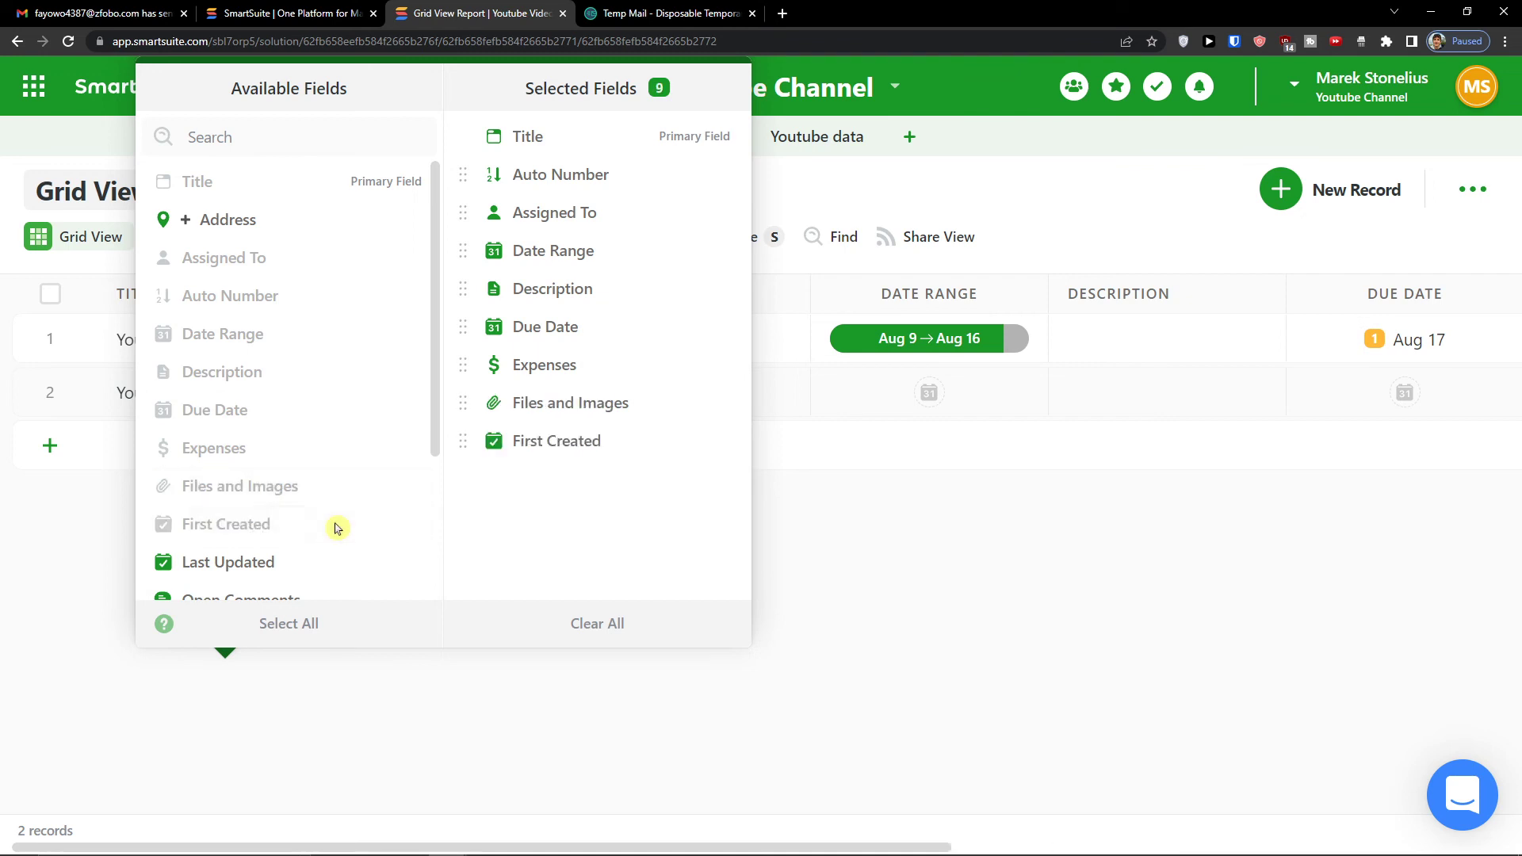
scroll(333, 526, down, 3)
click(306, 428)
click(301, 466)
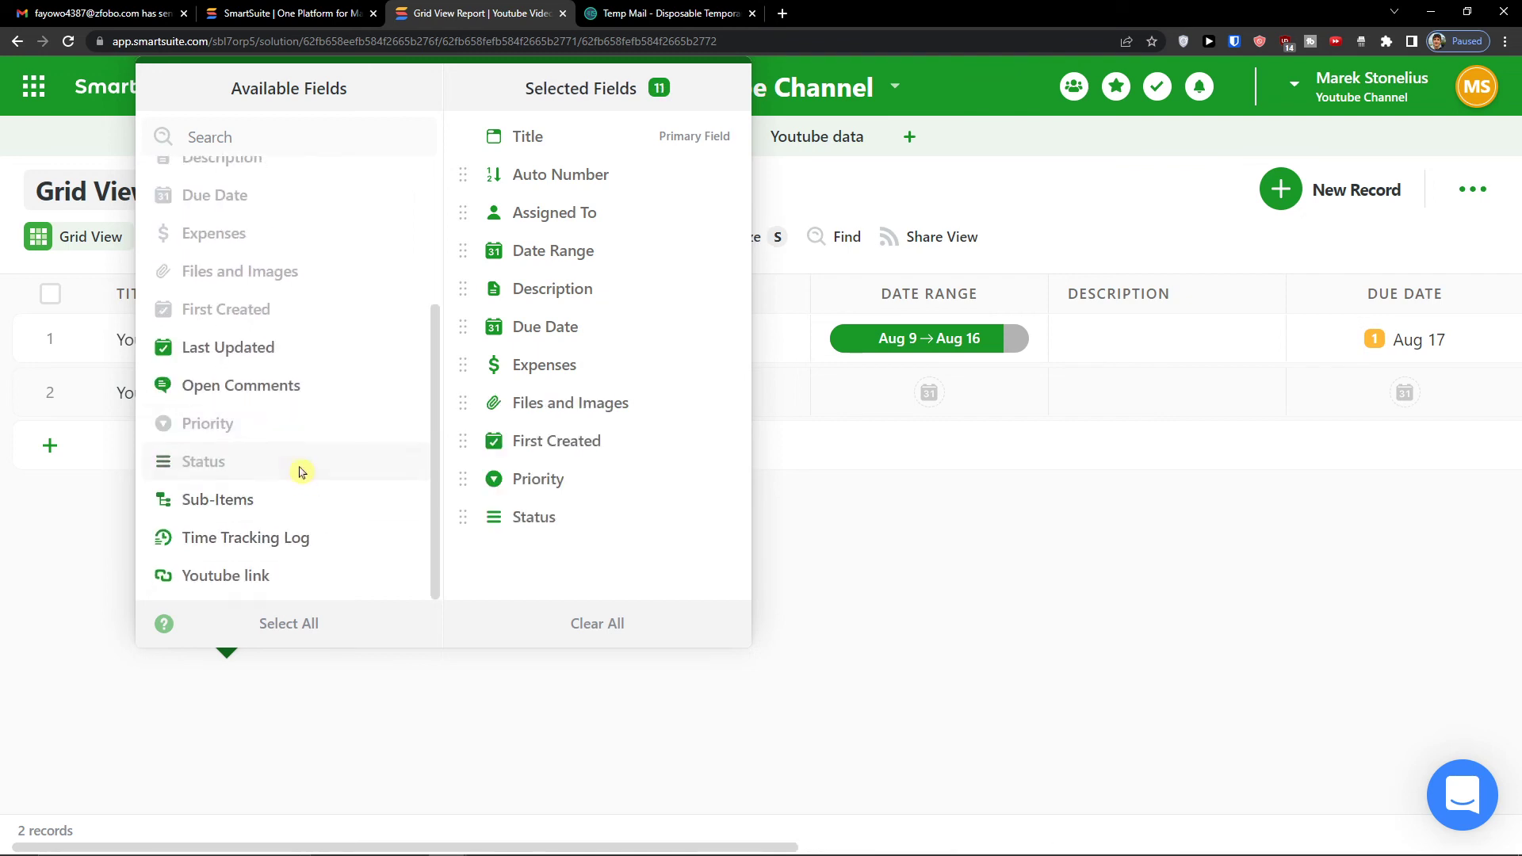
click(294, 501)
click(295, 538)
click(296, 576)
click(699, 711)
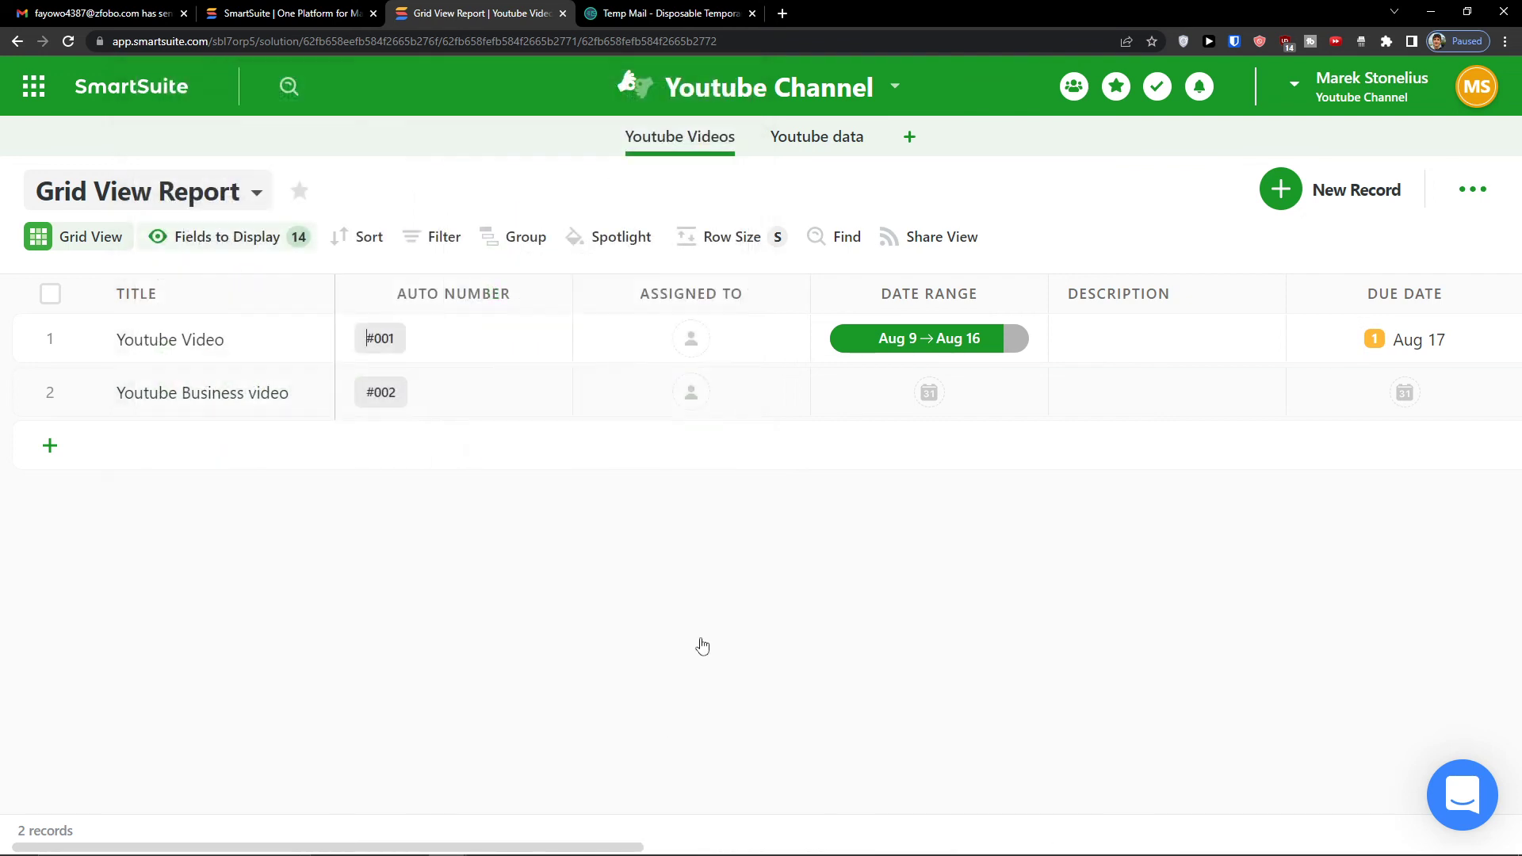
Step: Scroll to the Expenses column and set its footer summary to Sum
mouse_move(569, 843)
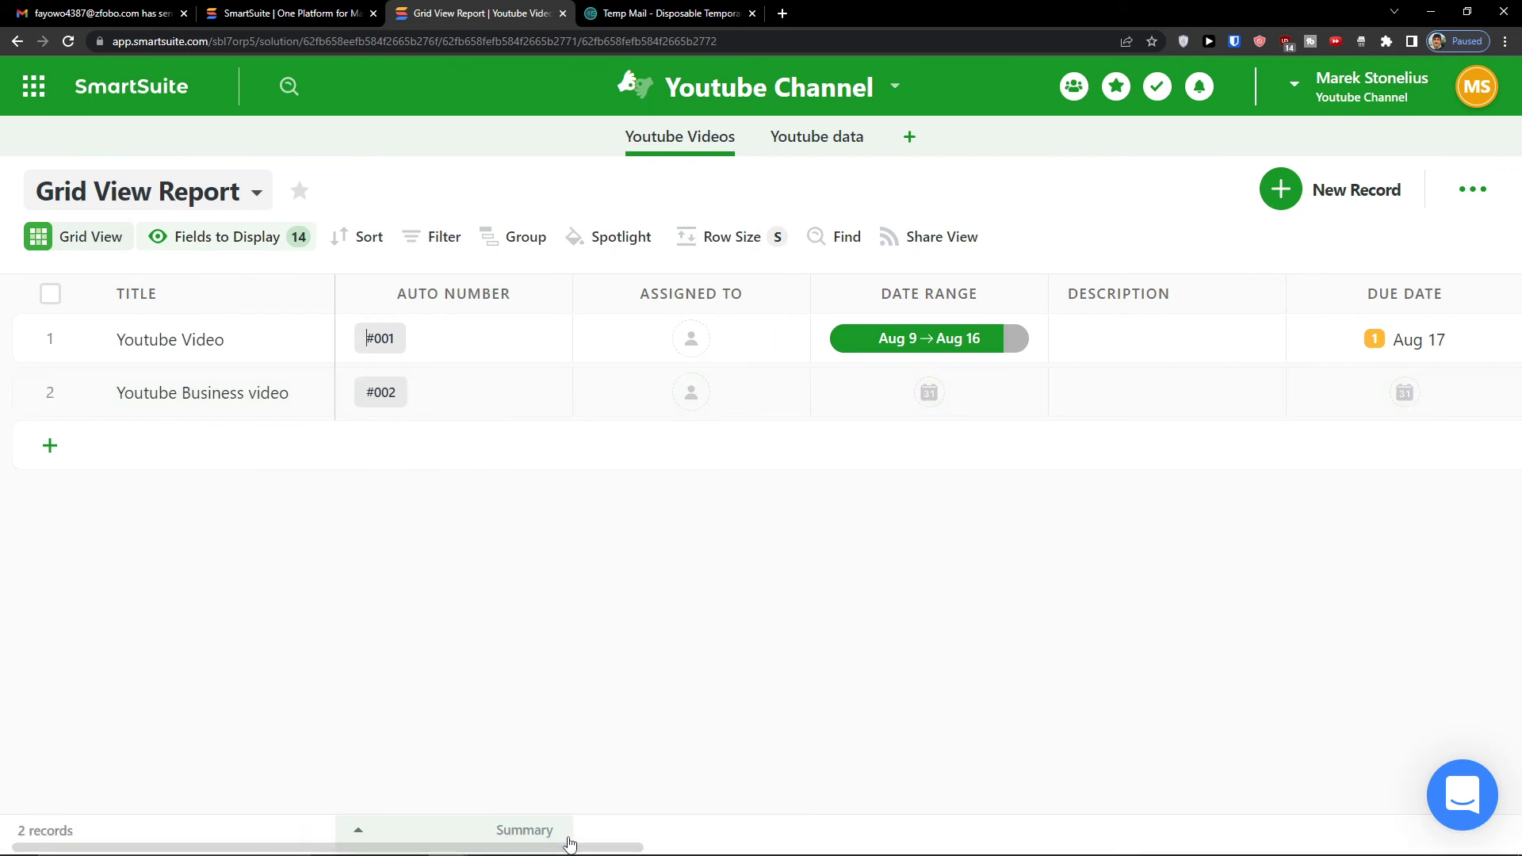
drag(569, 842, 880, 803)
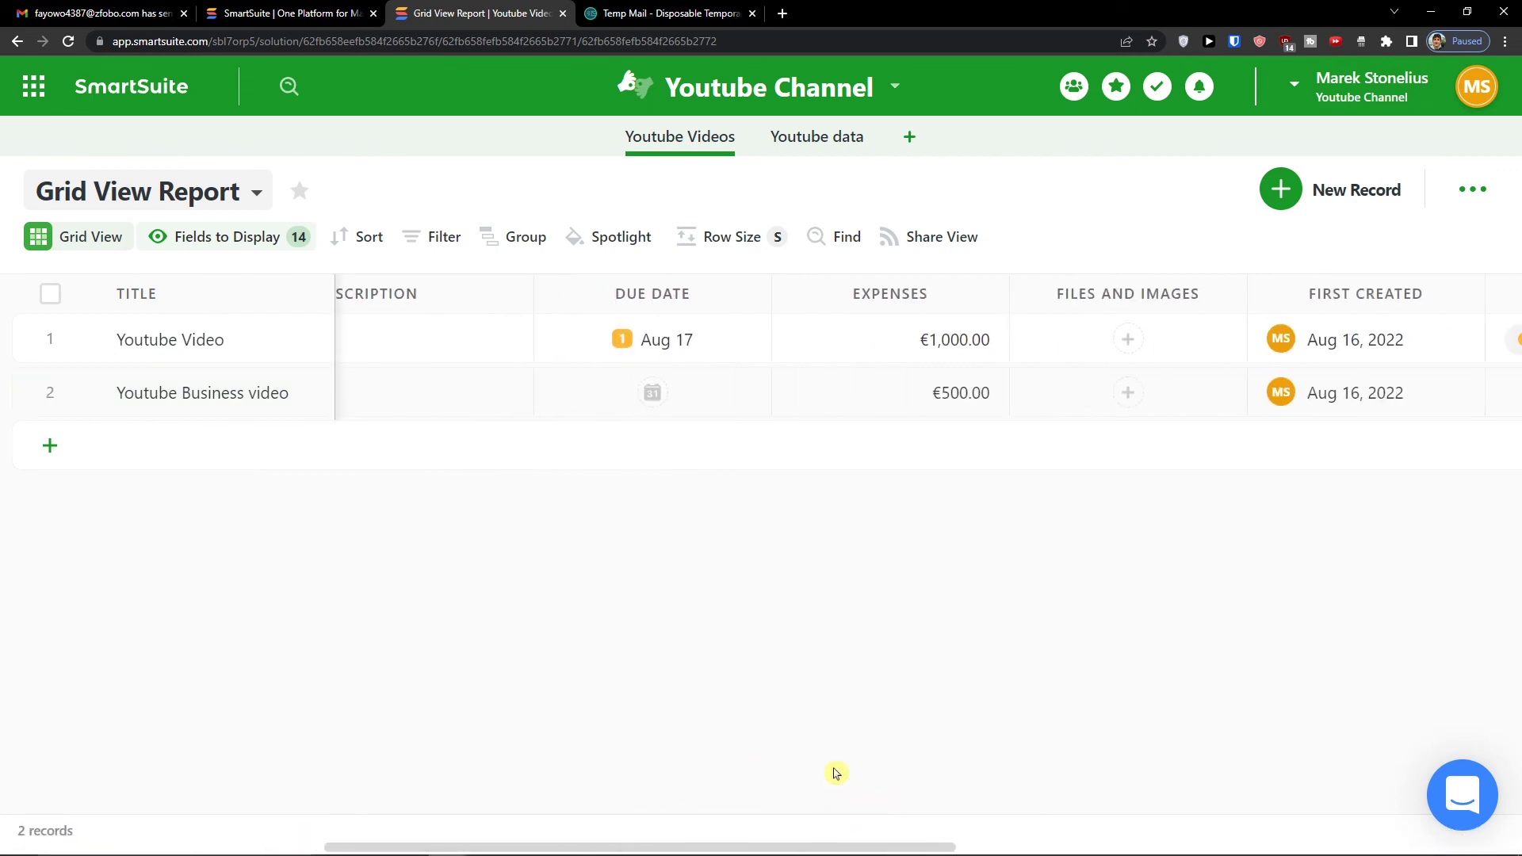
click(857, 831)
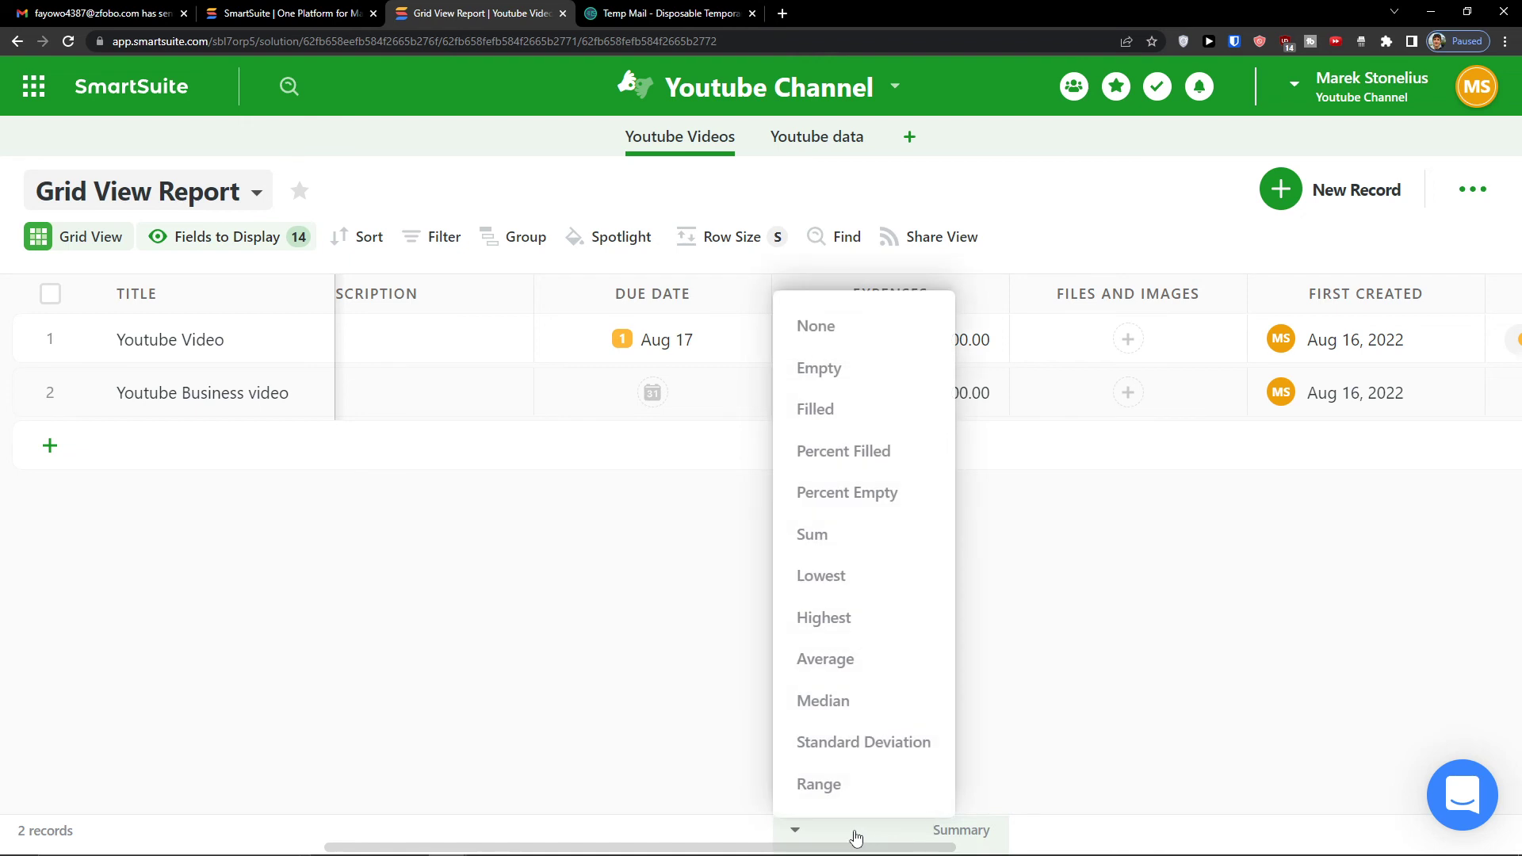
click(1172, 609)
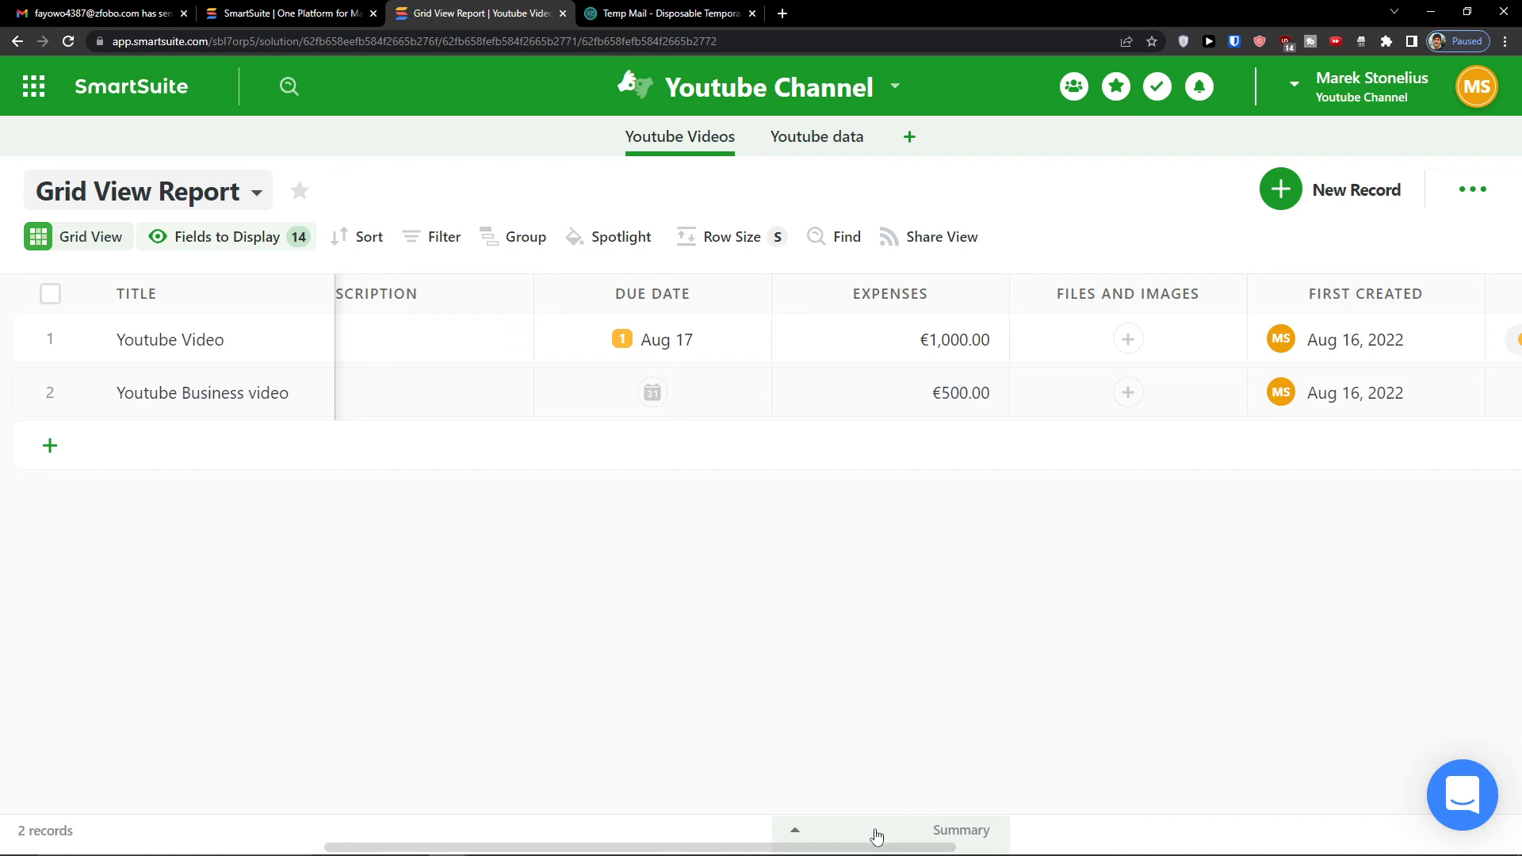
click(876, 837)
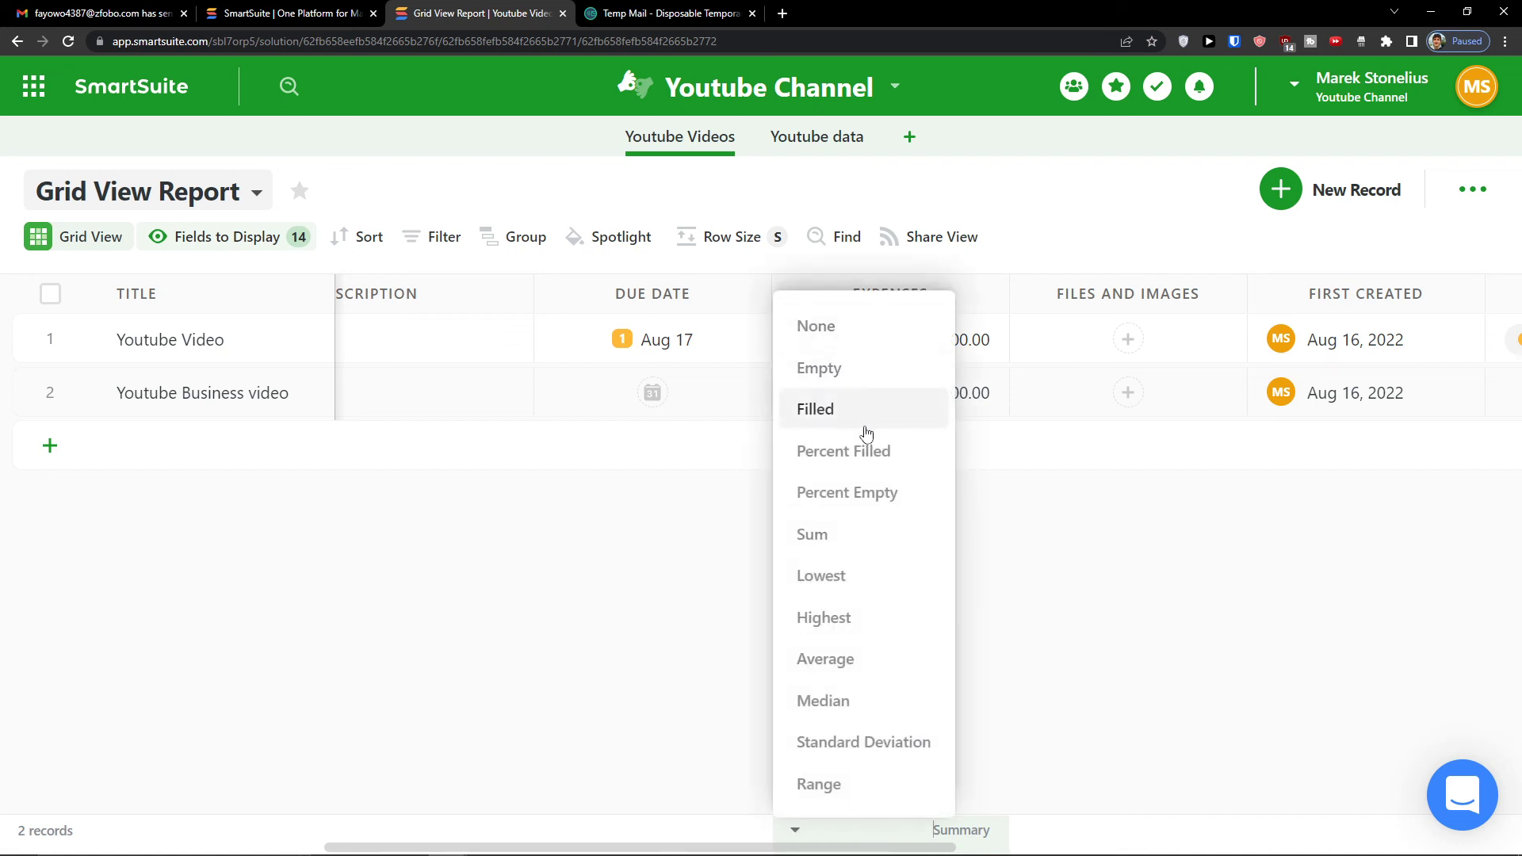
click(841, 536)
Step: Change the Expenses summary to the lowest value, then to Median (€750.00)
click(902, 826)
click(842, 579)
click(918, 827)
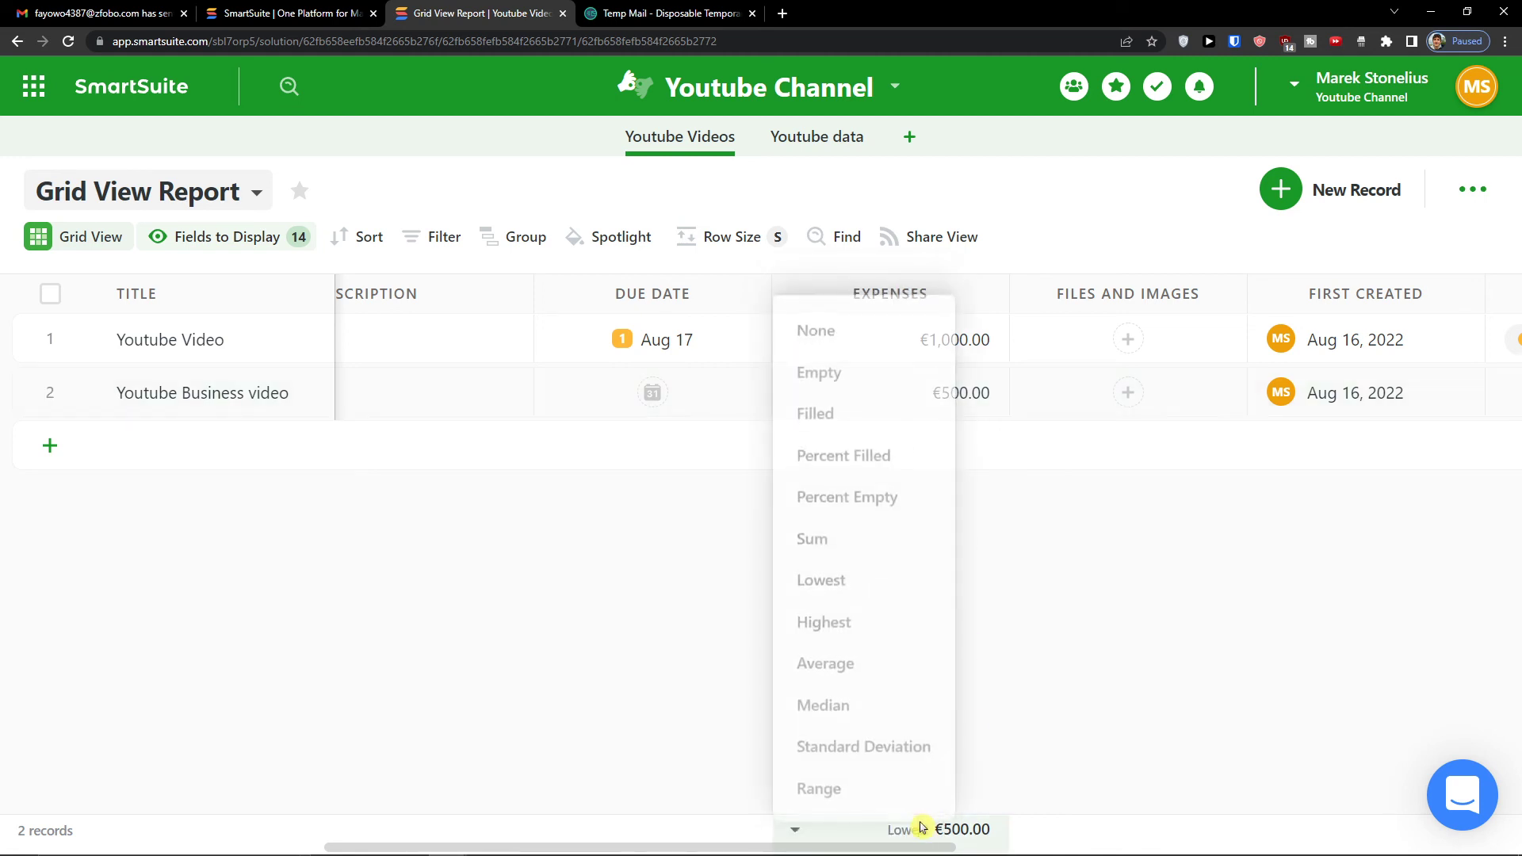
click(882, 713)
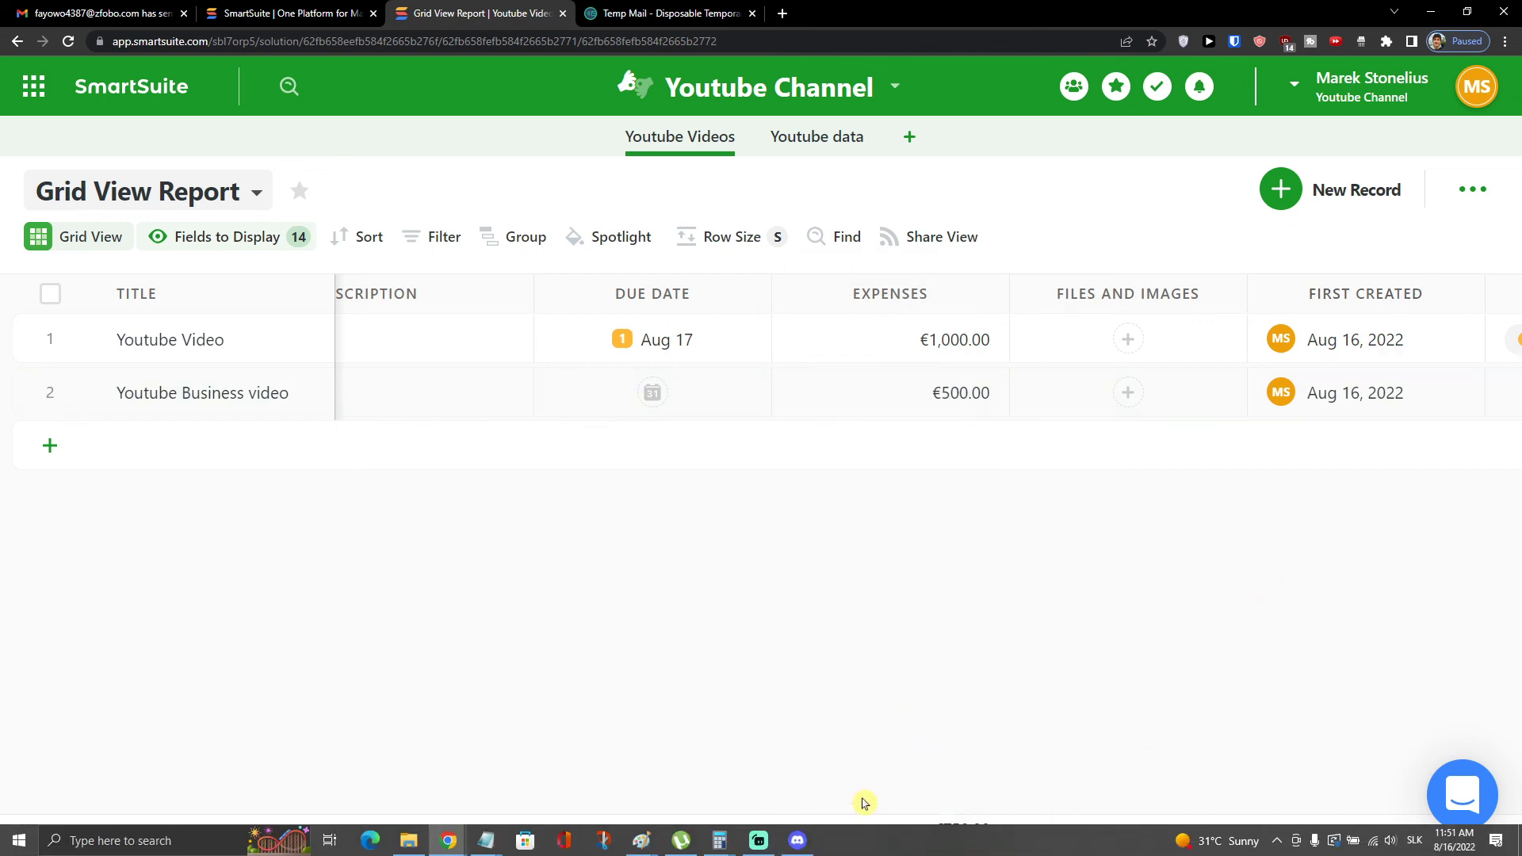
drag(876, 848, 1368, 842)
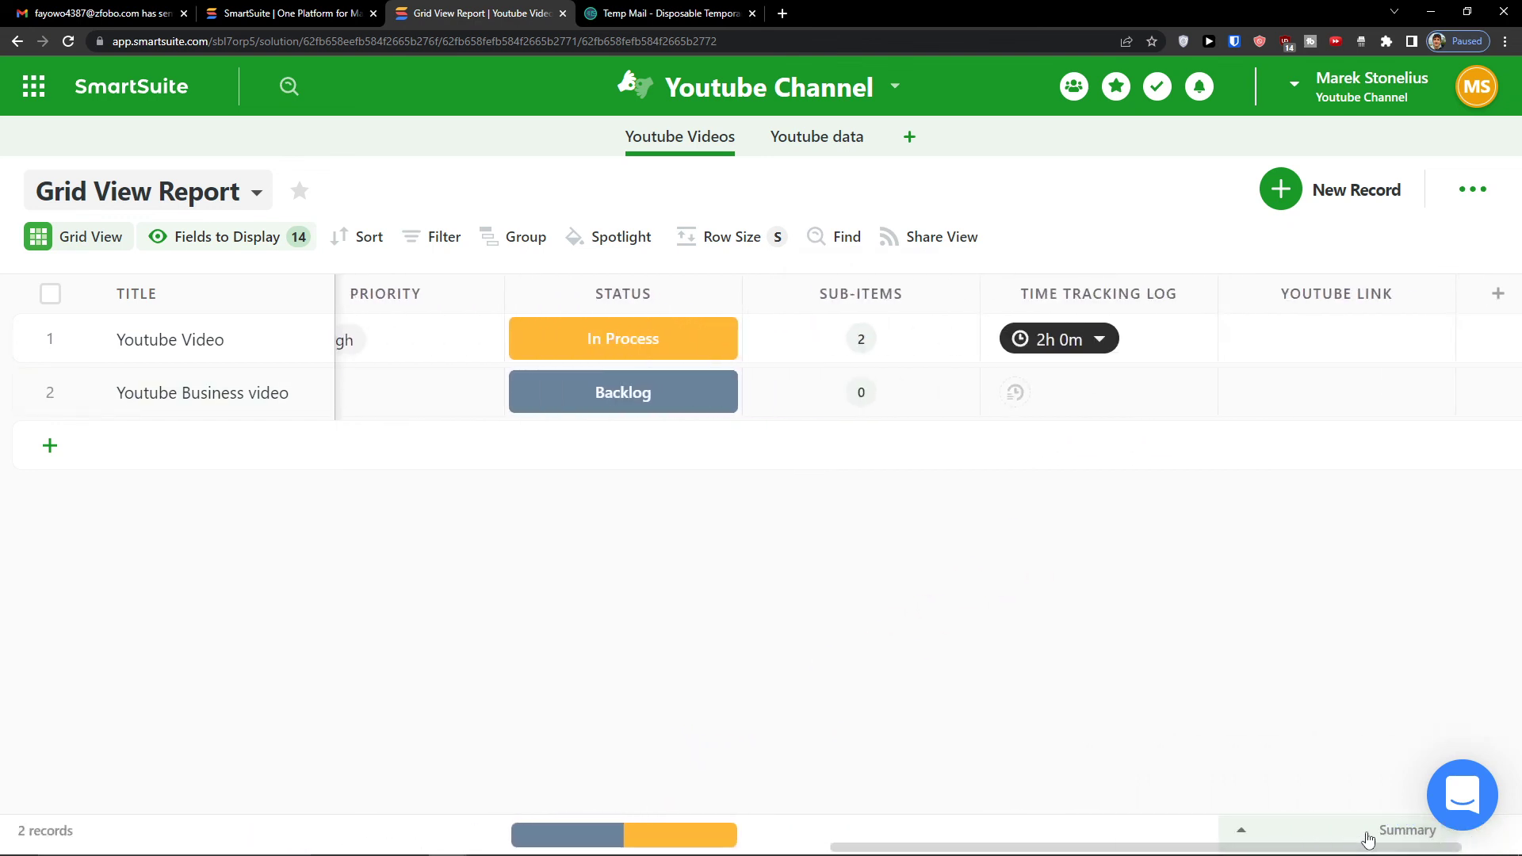
Step: Start a new field and pick Formula from all field types
click(1497, 293)
click(1262, 725)
scroll(1082, 526, down, 15)
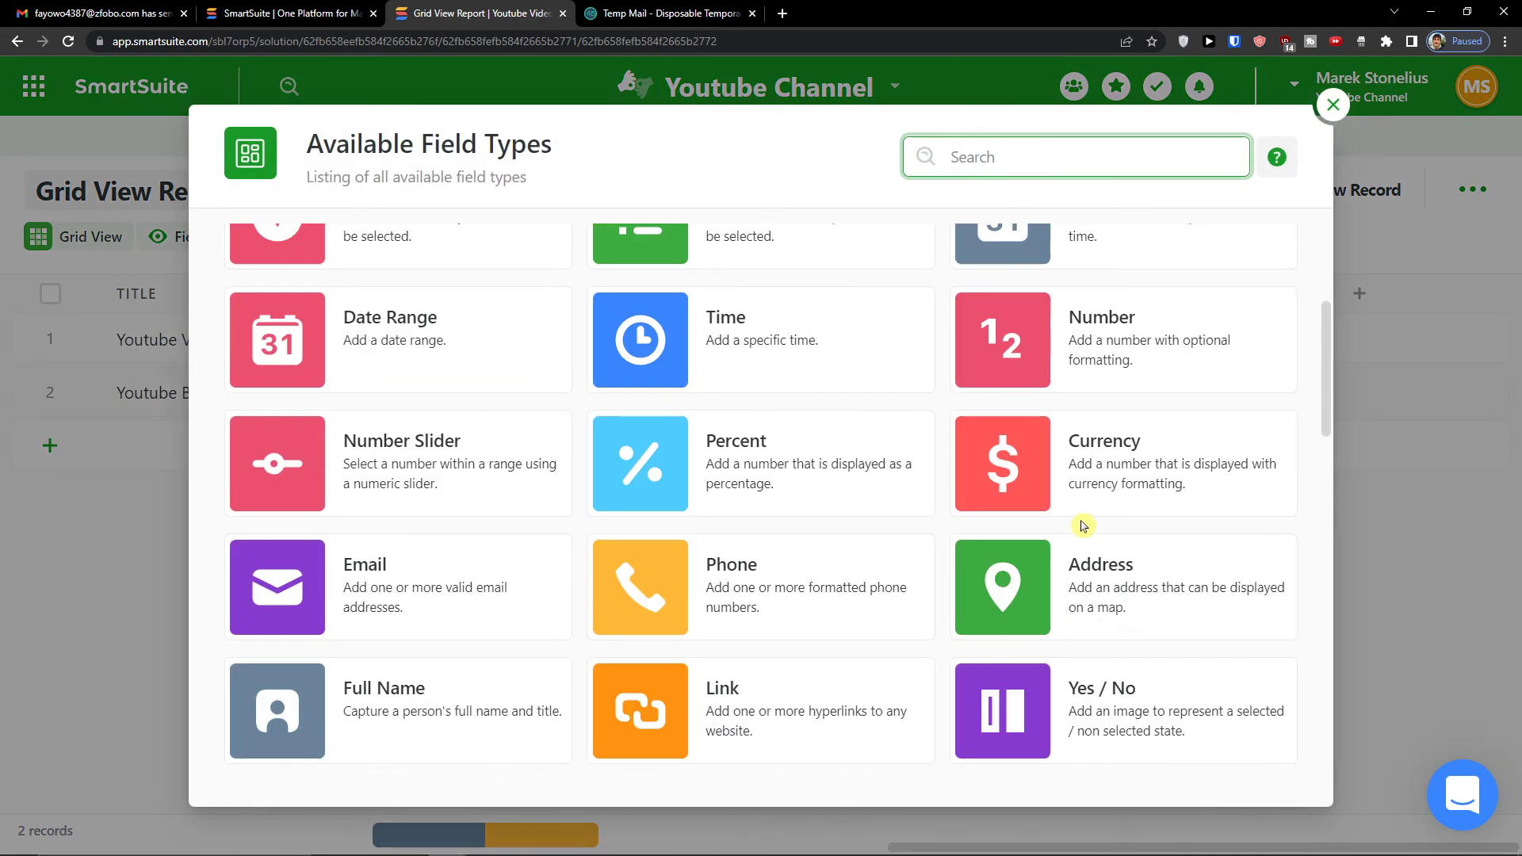
mouse_move(1120, 553)
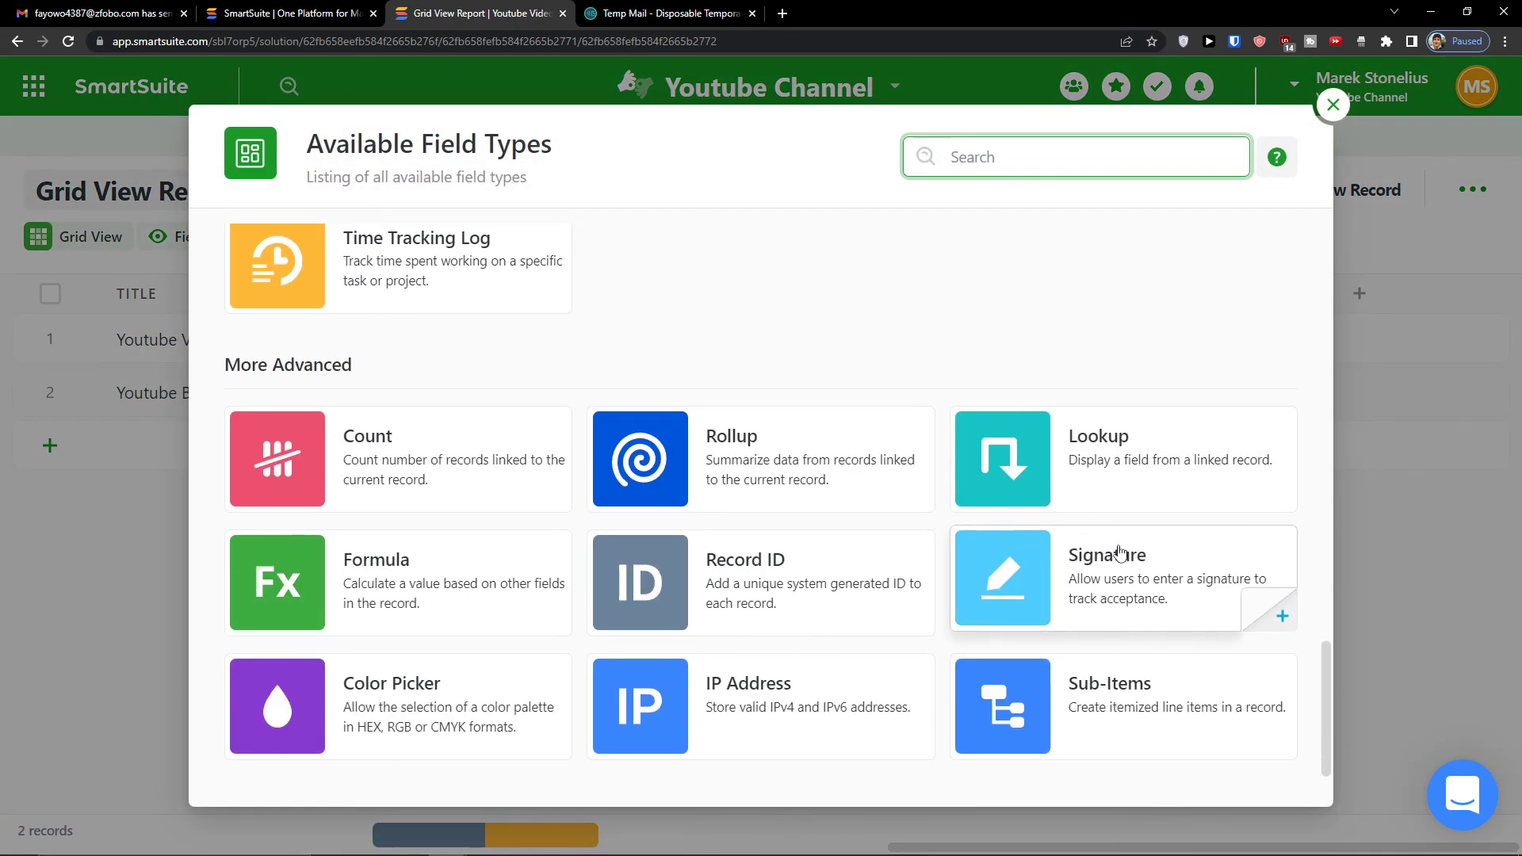
scroll(1274, 702, up, 1)
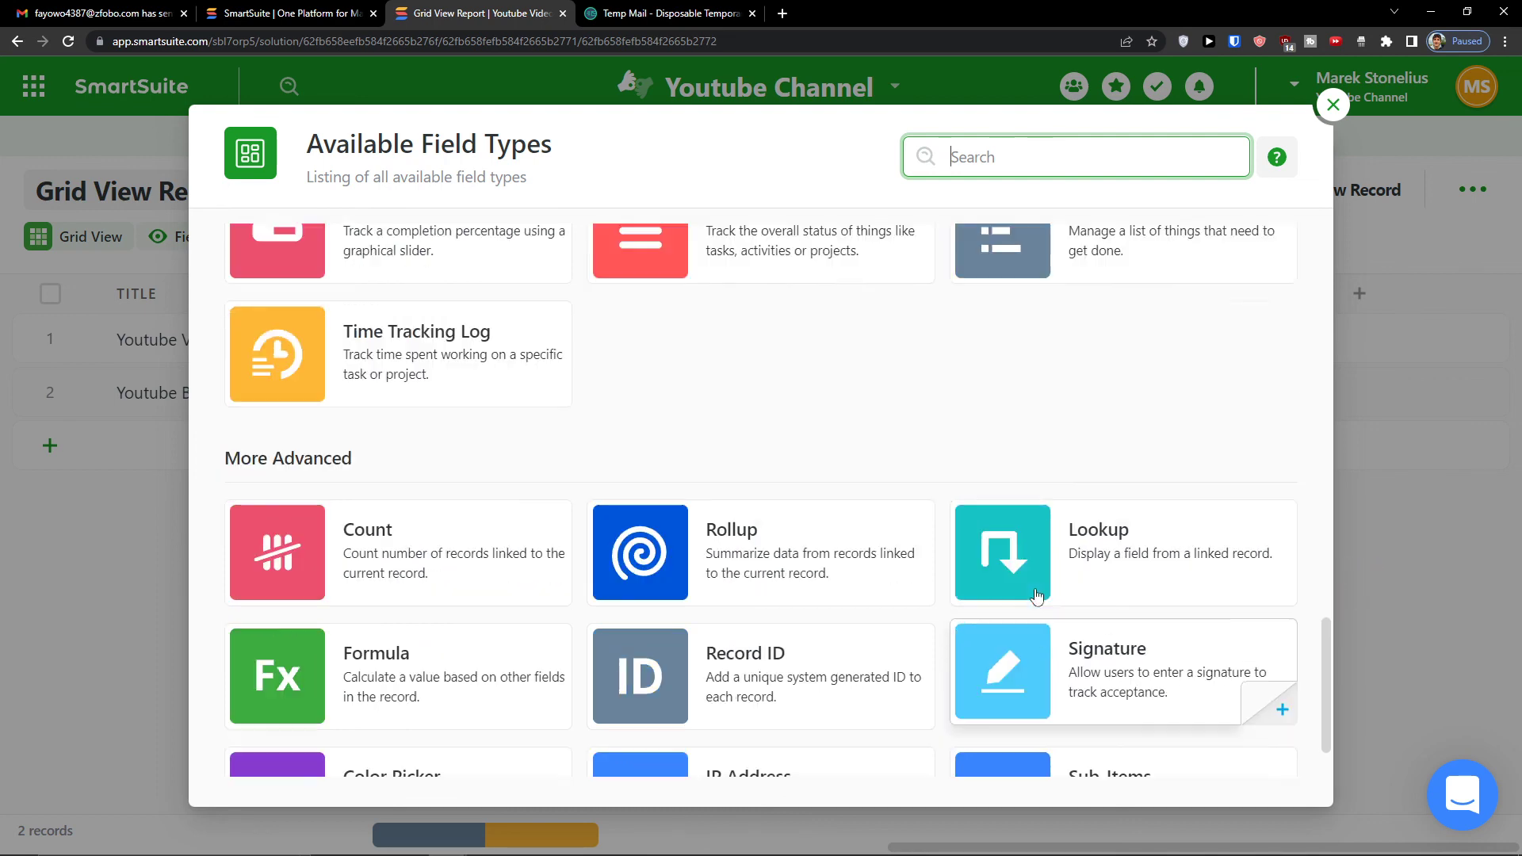
scroll(1274, 702, down, 1)
mouse_move(539, 612)
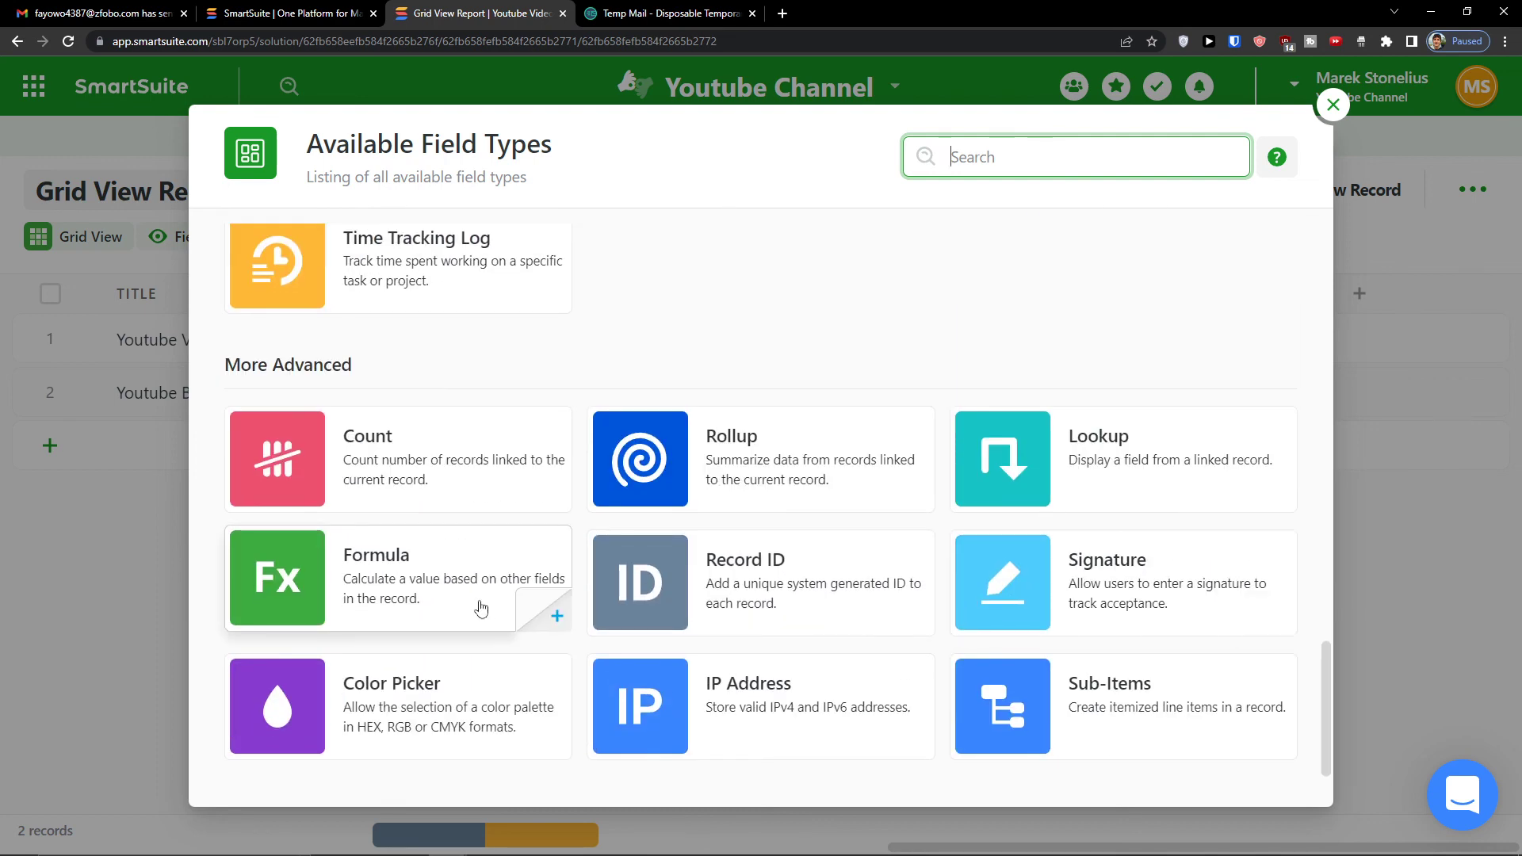
click(480, 607)
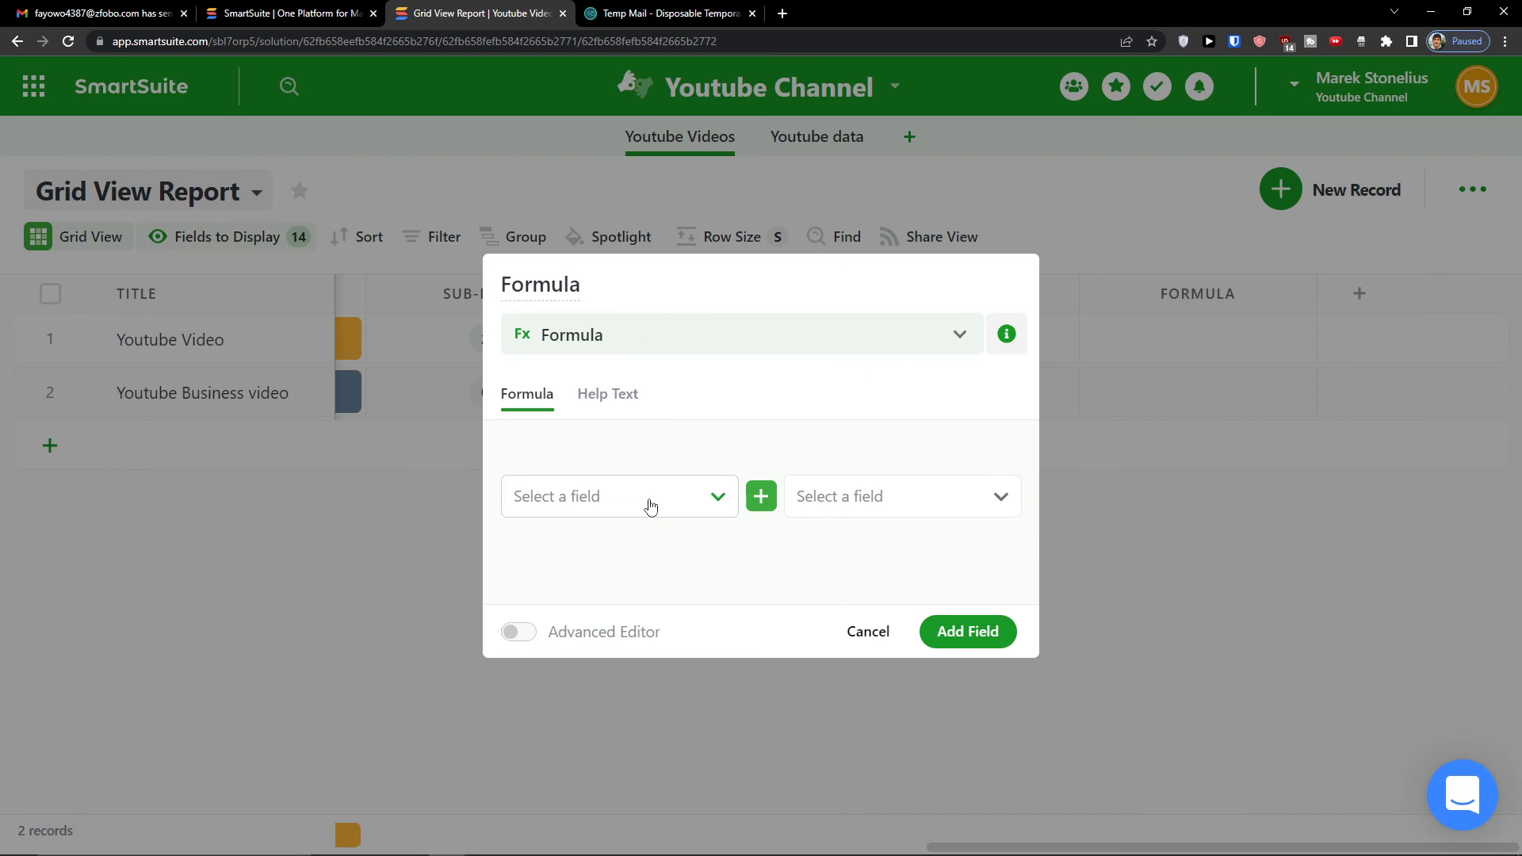
Step: Explore the Formula field's field list, operators and full formula editor
click(650, 506)
click(647, 506)
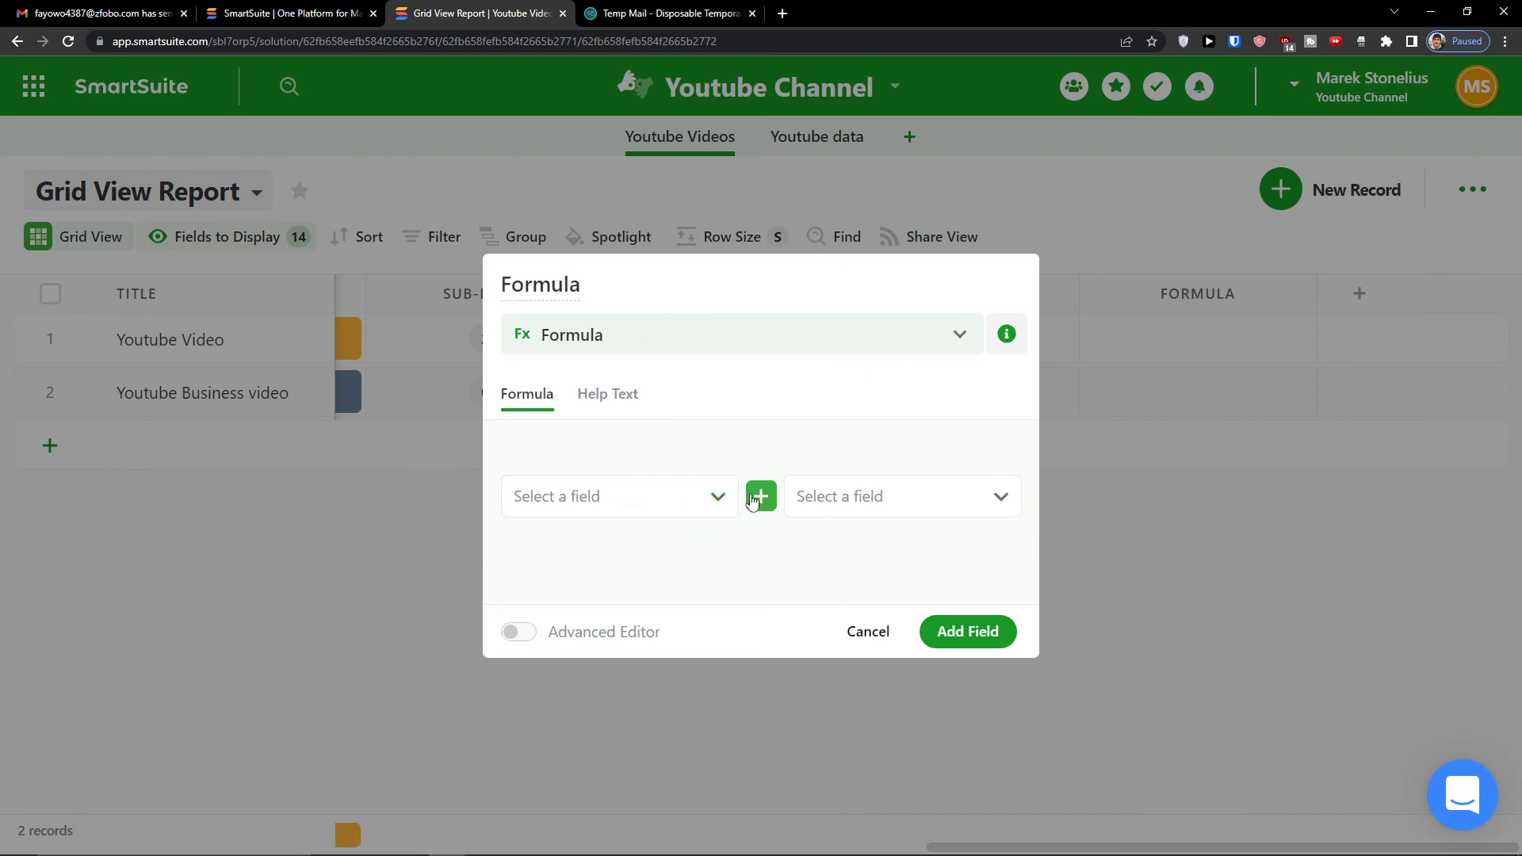
click(751, 503)
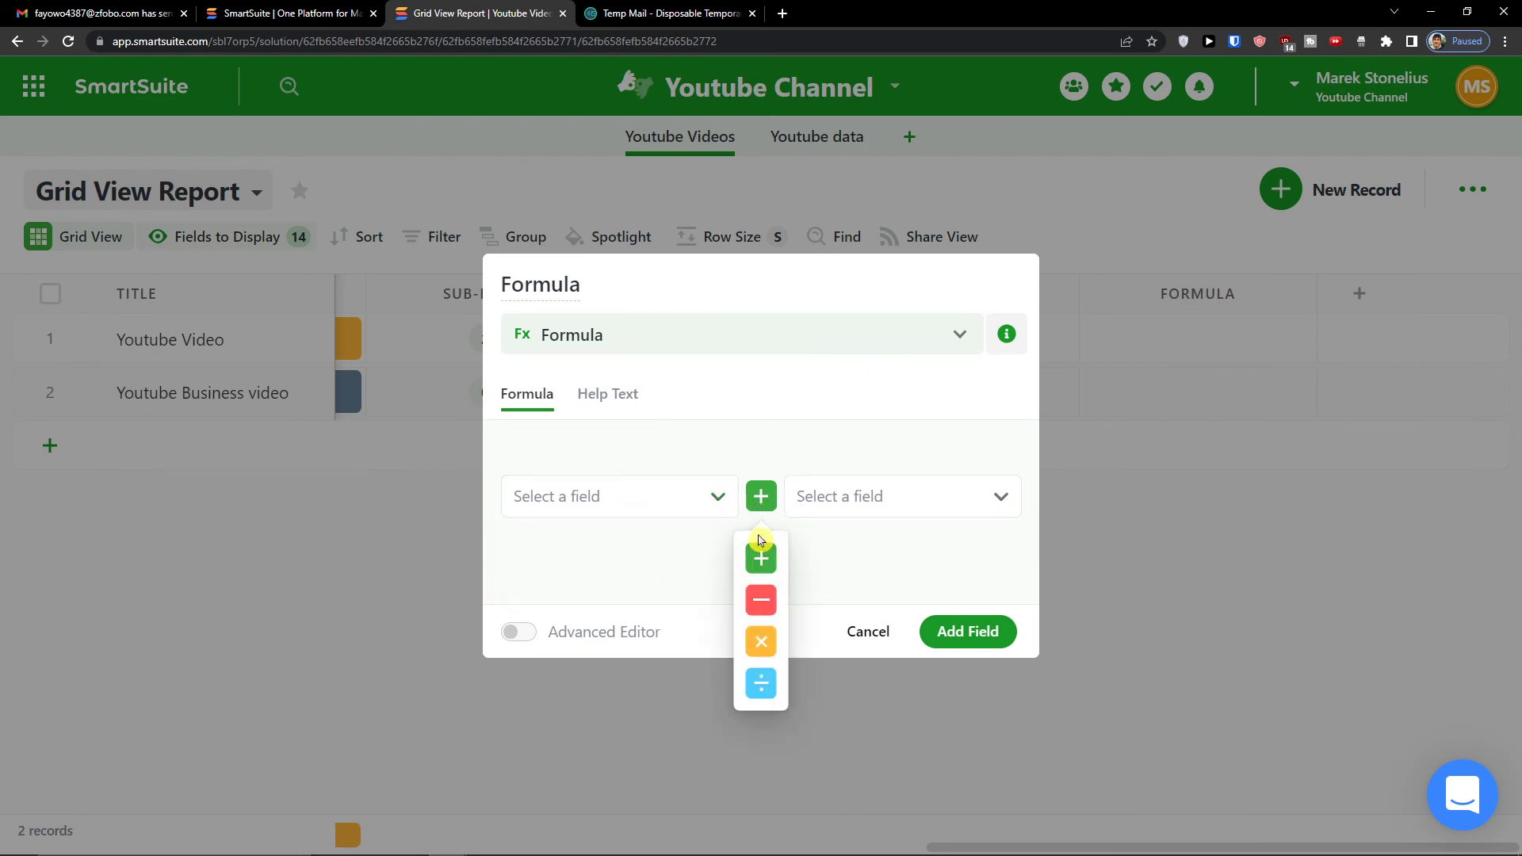
click(647, 600)
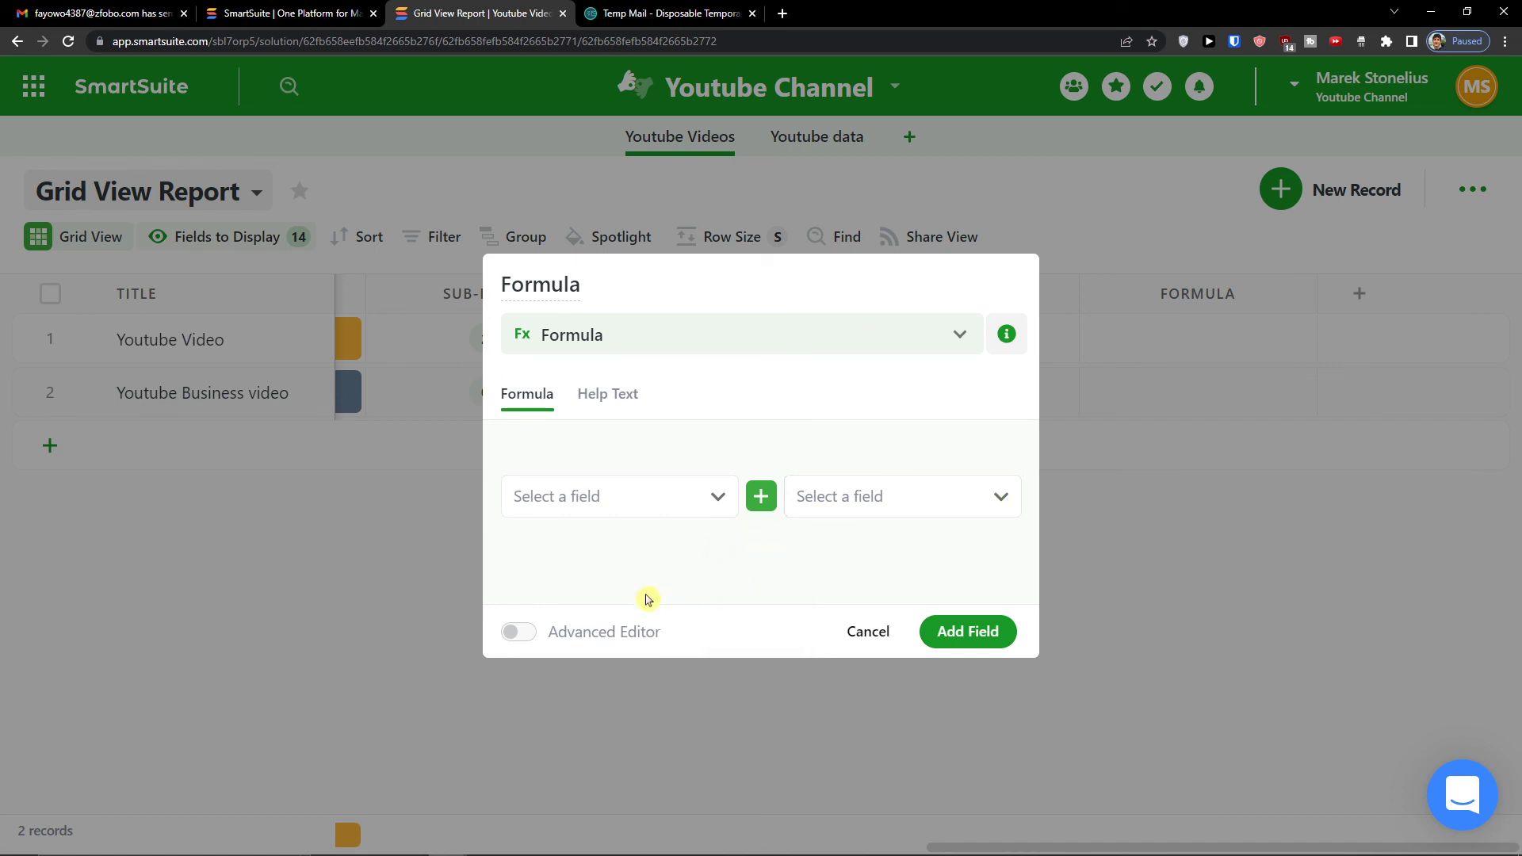
click(519, 631)
scroll(460, 547, down, 3)
scroll(432, 567, up, 3)
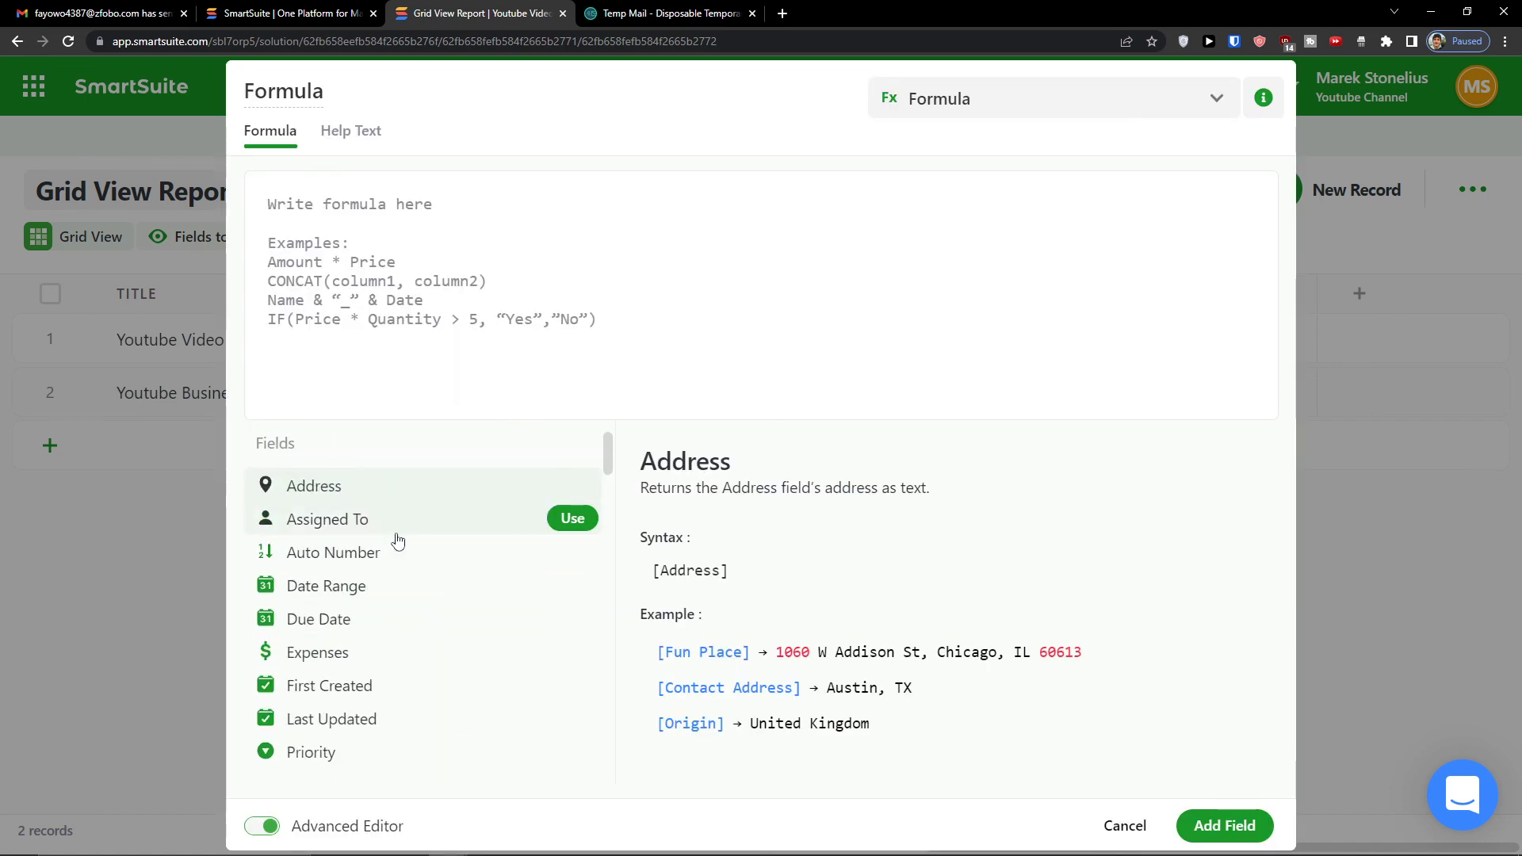
scroll(398, 541, down, 6)
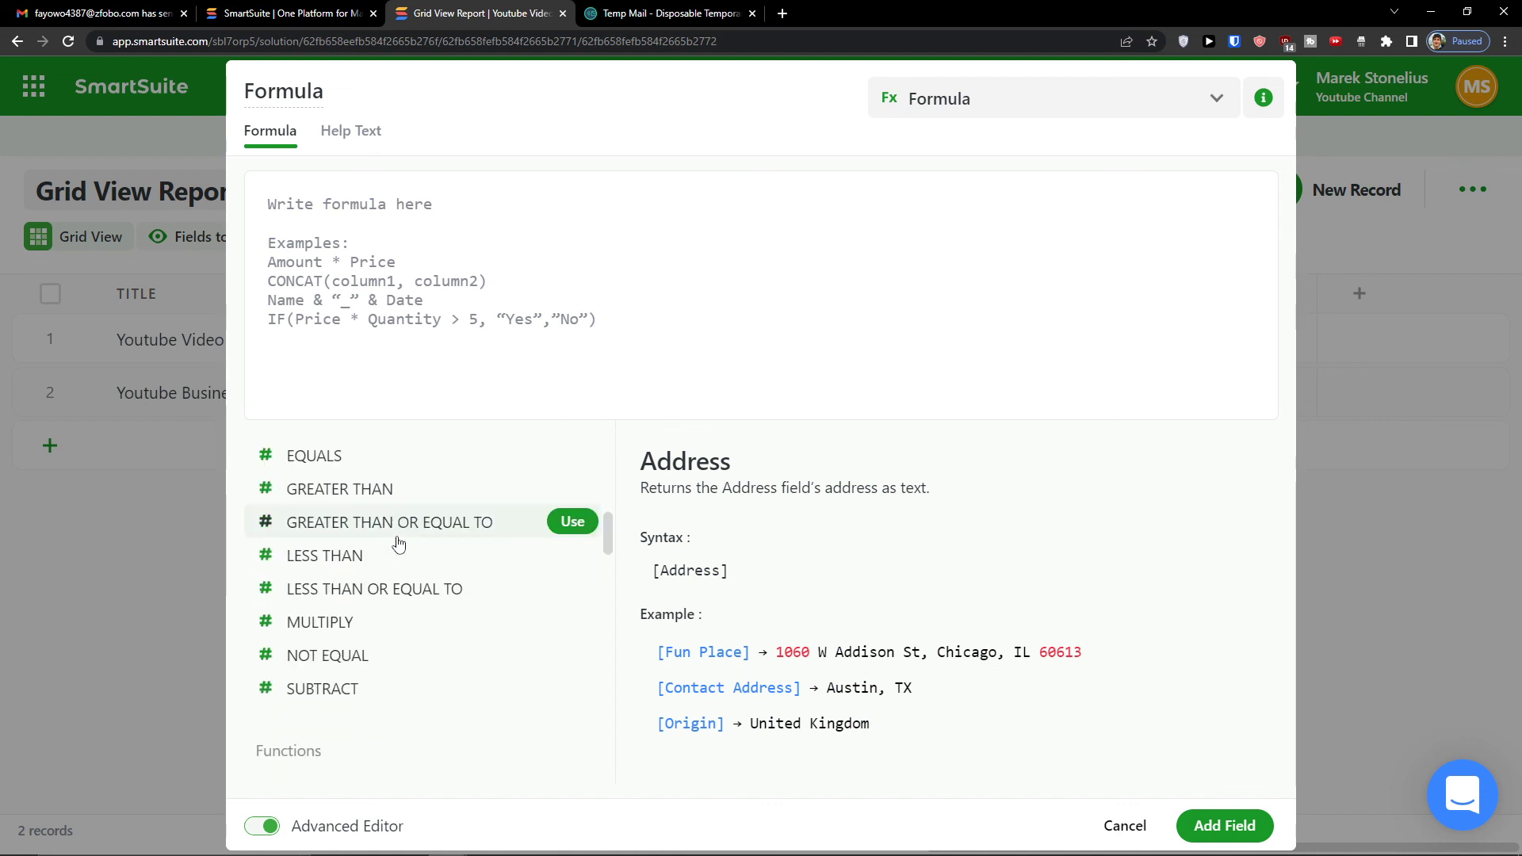
scroll(398, 544, down, 3)
scroll(400, 544, down, 15)
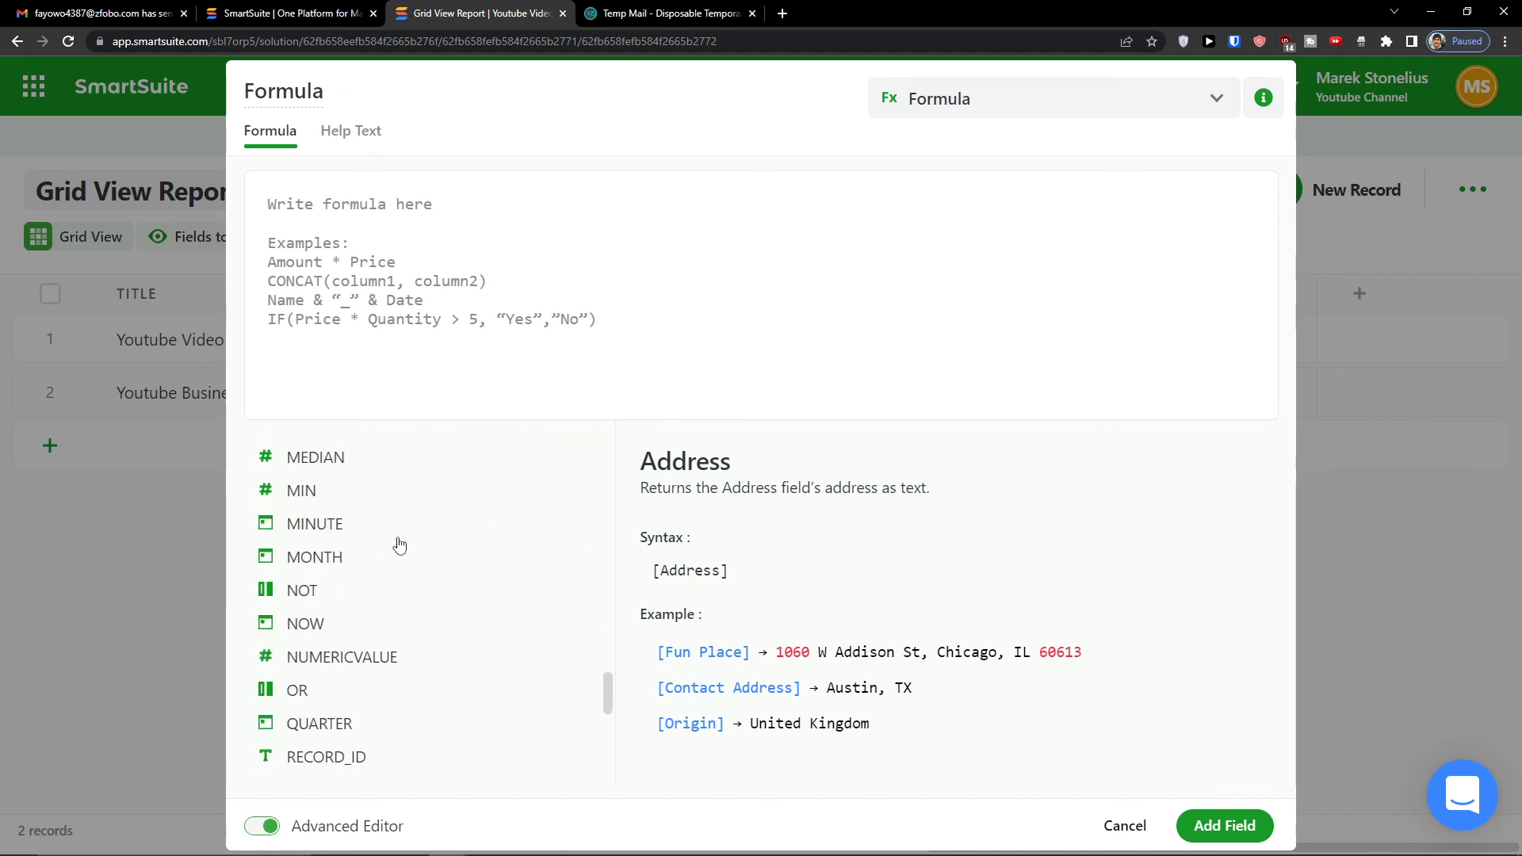
scroll(402, 545, up, 18)
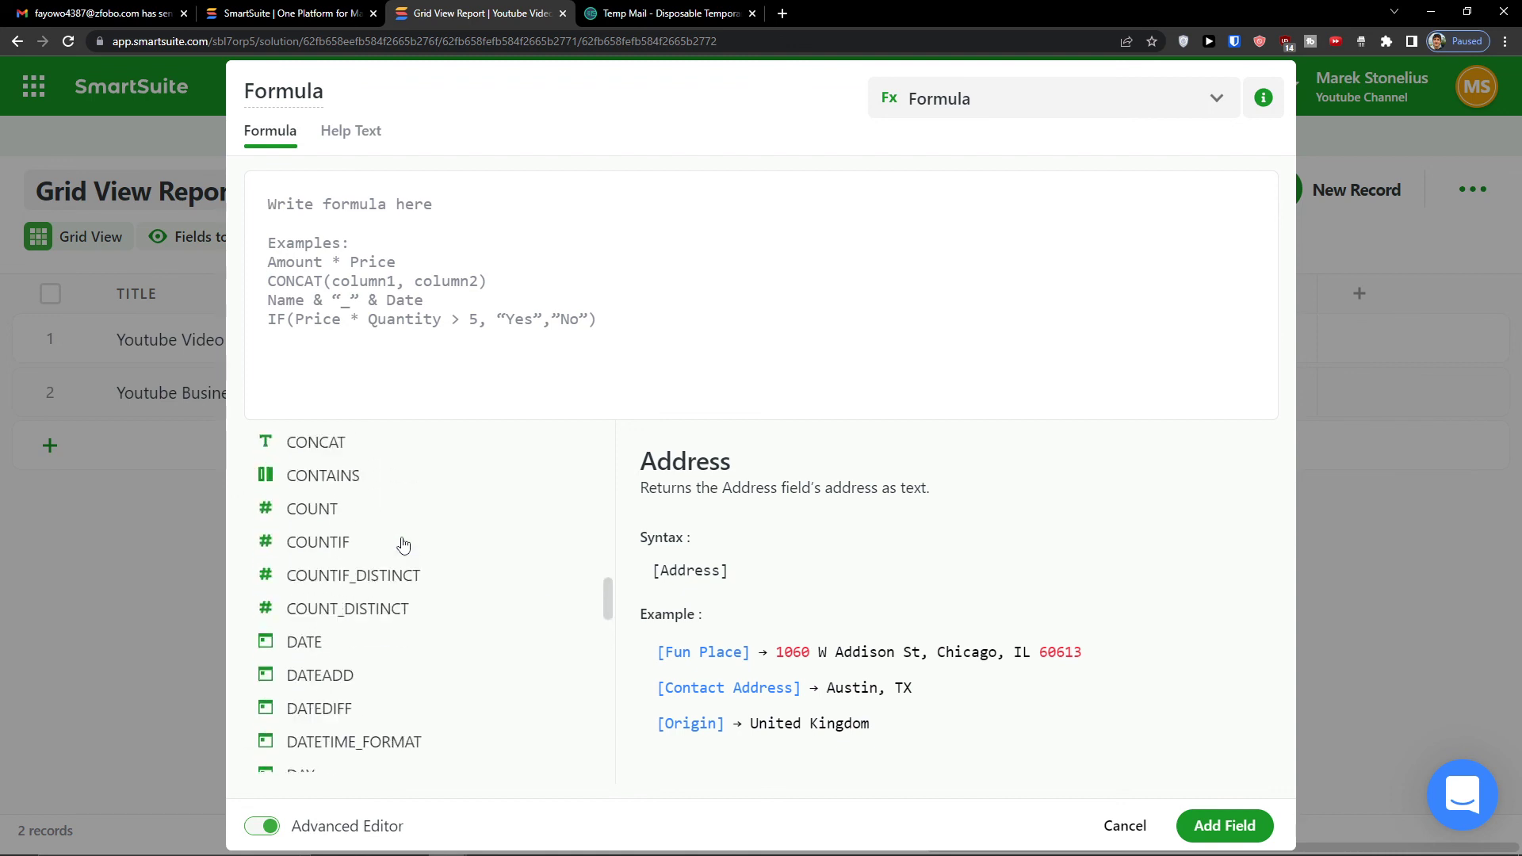
scroll(403, 545, up, 4)
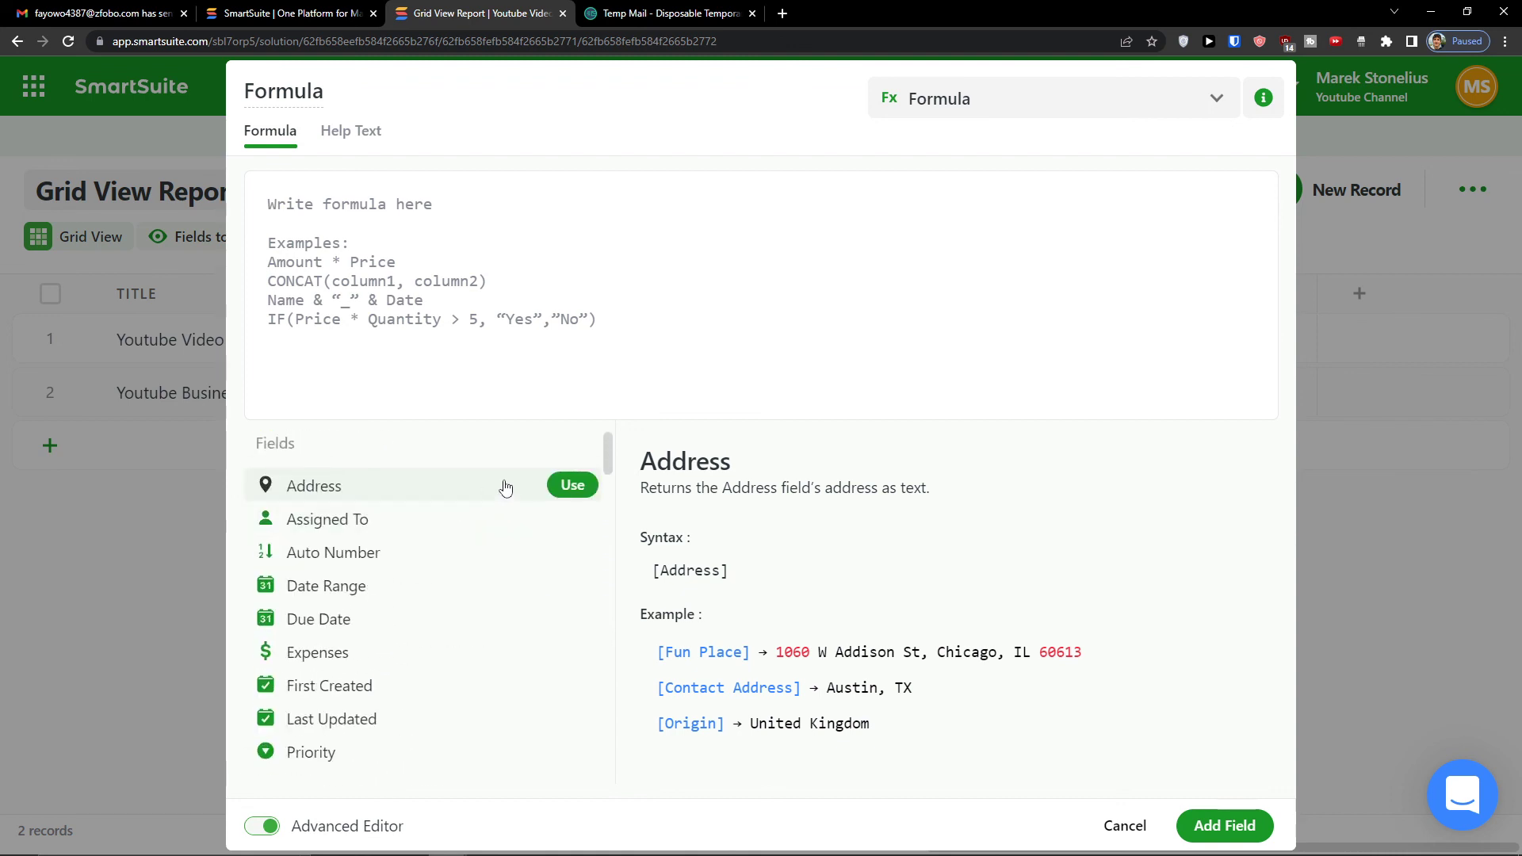
Step: Change the new field's type to Signature and create it
click(1043, 114)
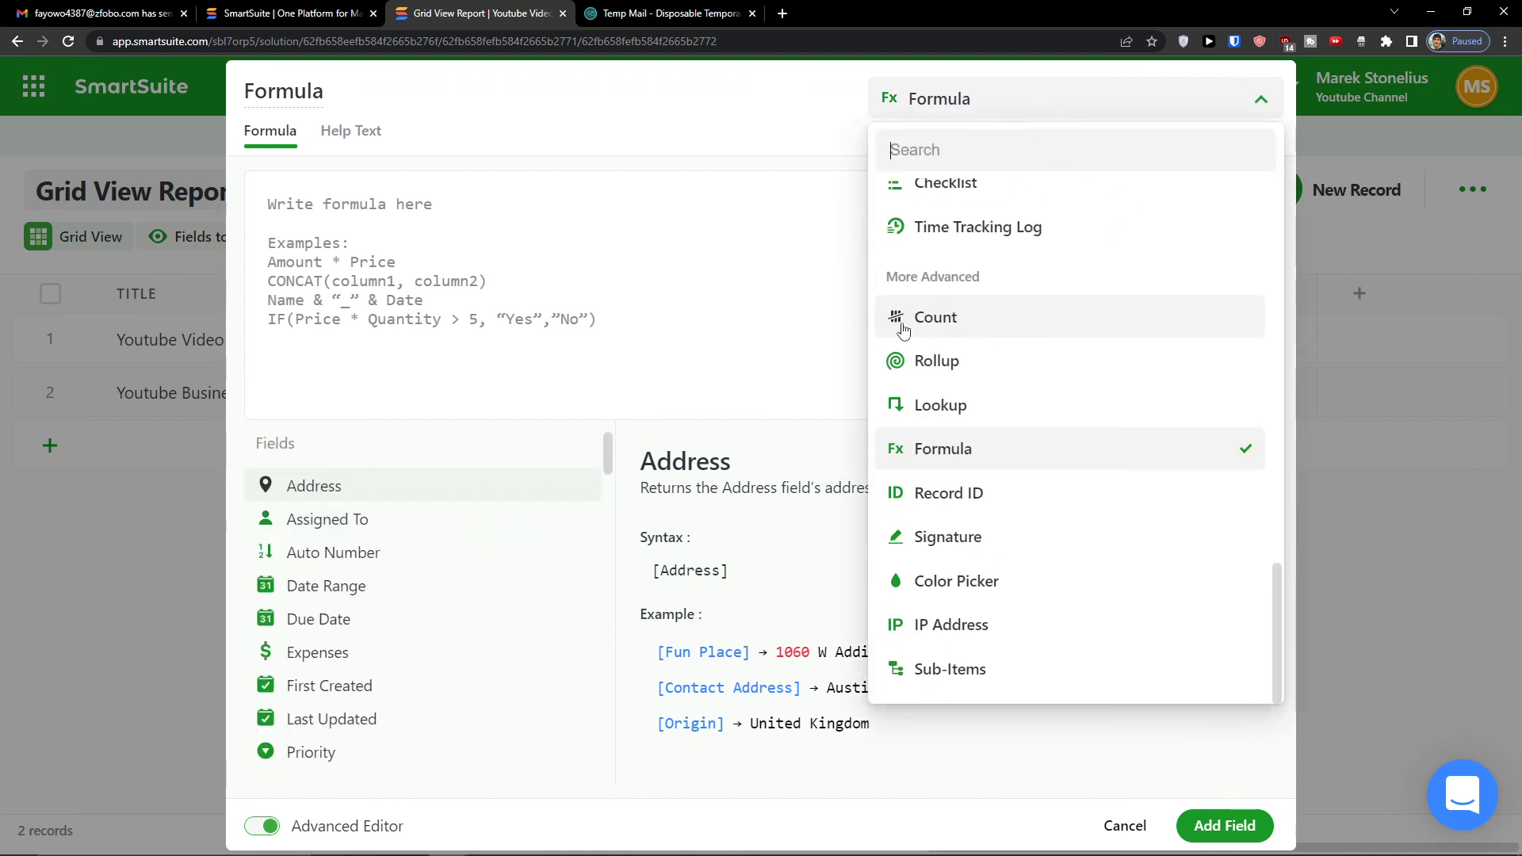
click(1013, 537)
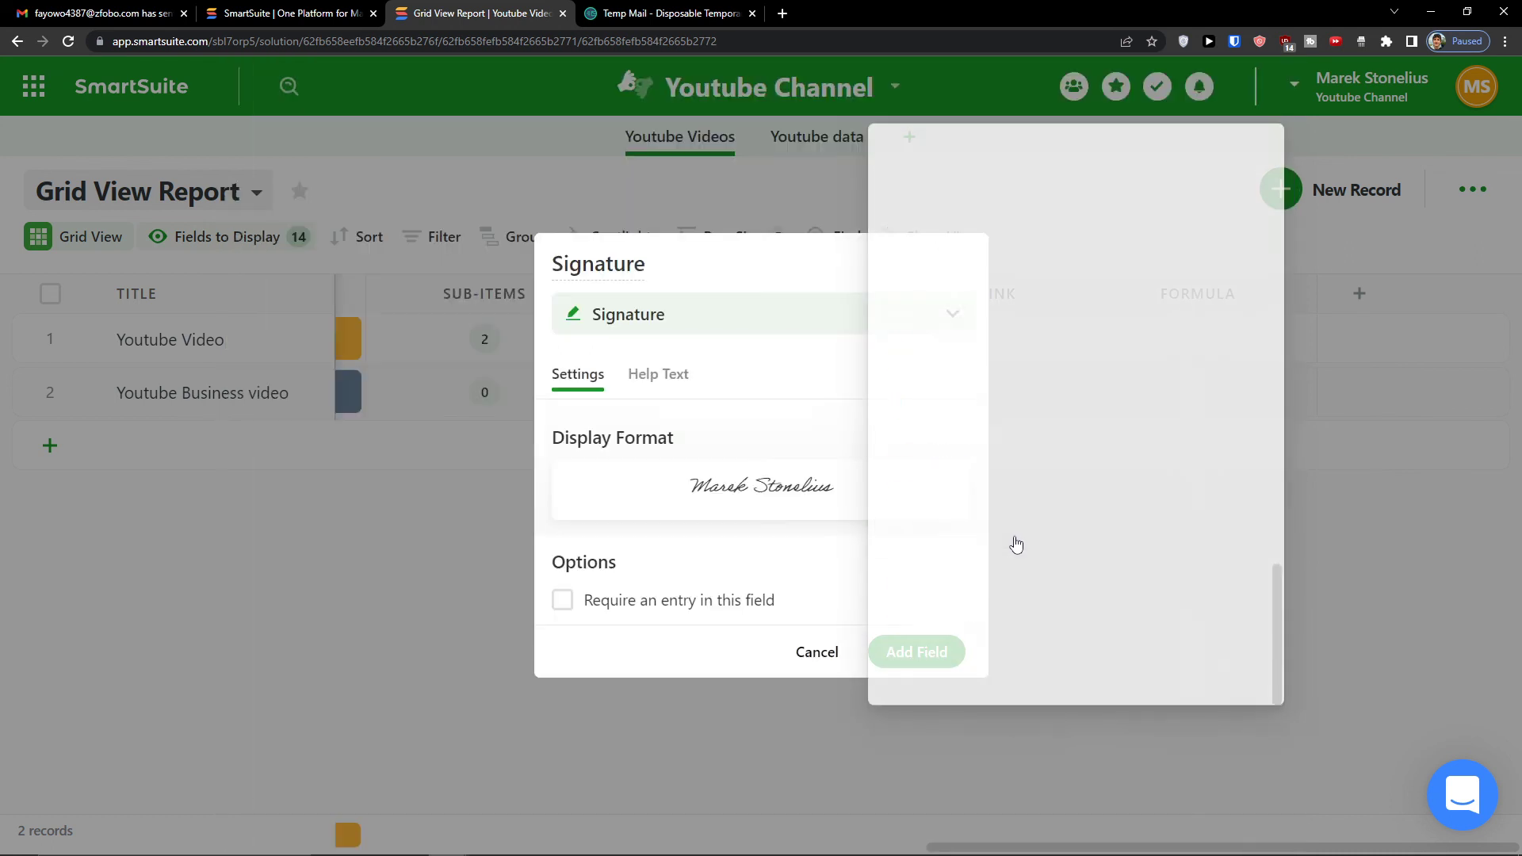
click(903, 666)
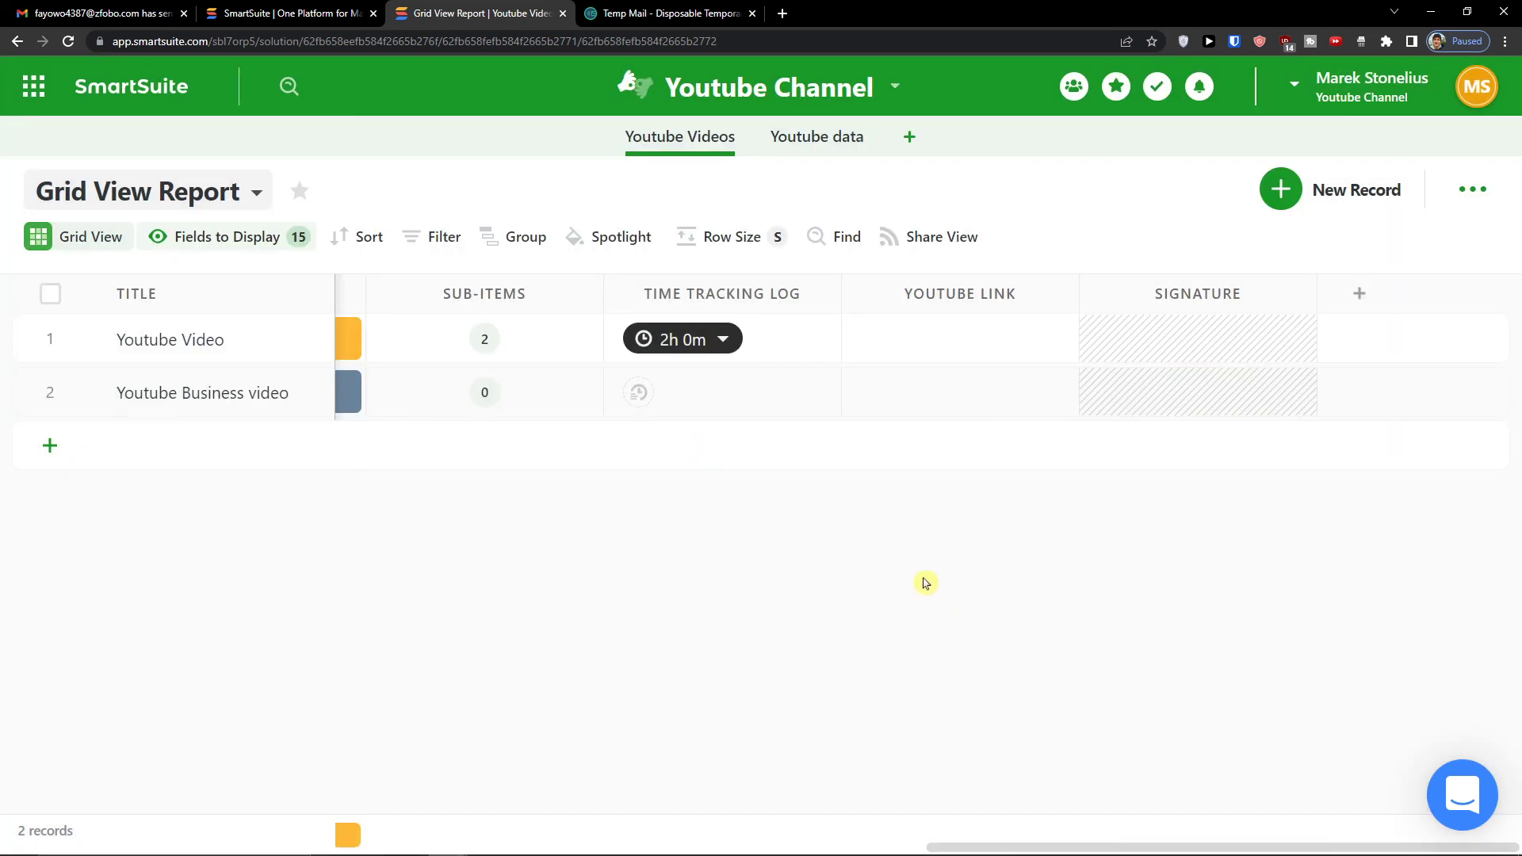
Step: Draw and save a freehand signature for the Youtube Video record
click(1213, 329)
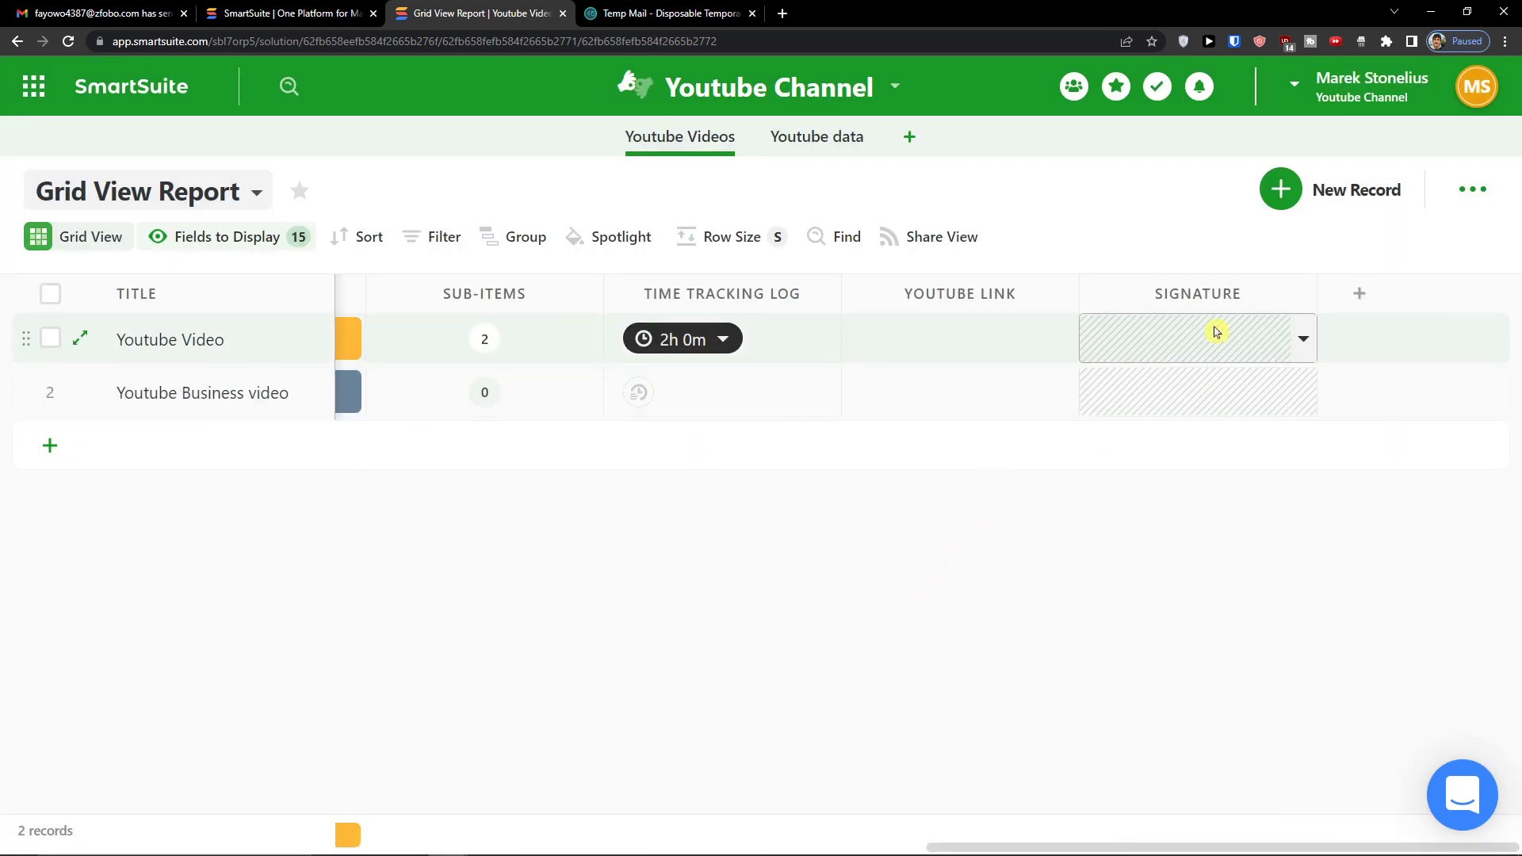
click(1303, 339)
mouse_move(1218, 364)
mouse_down()
mouse_move(1226, 377)
mouse_move(1239, 363)
mouse_move(1268, 403)
mouse_move(1359, 382)
mouse_up()
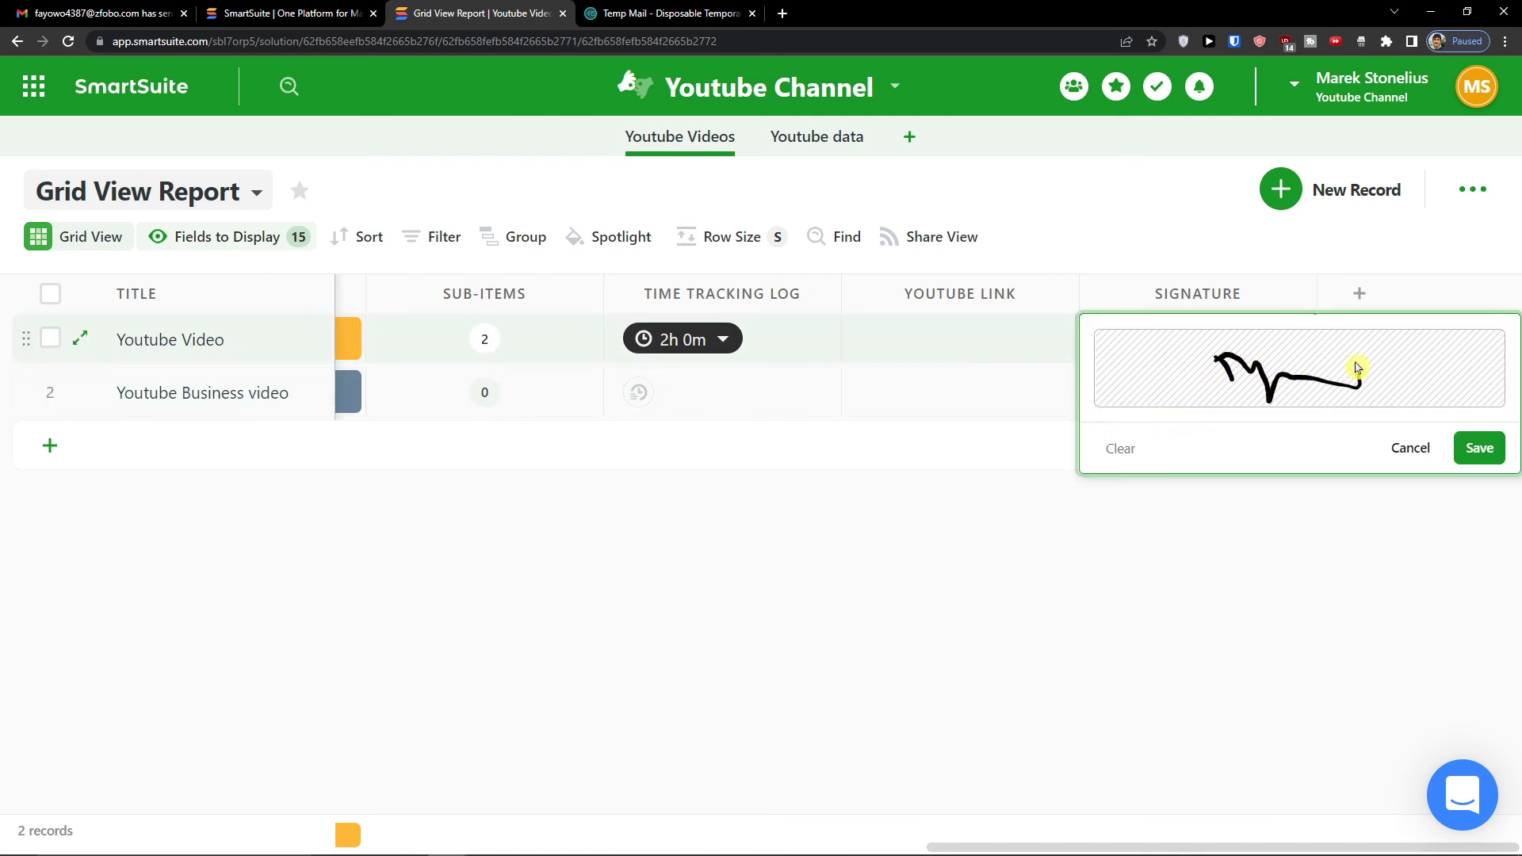
click(1479, 448)
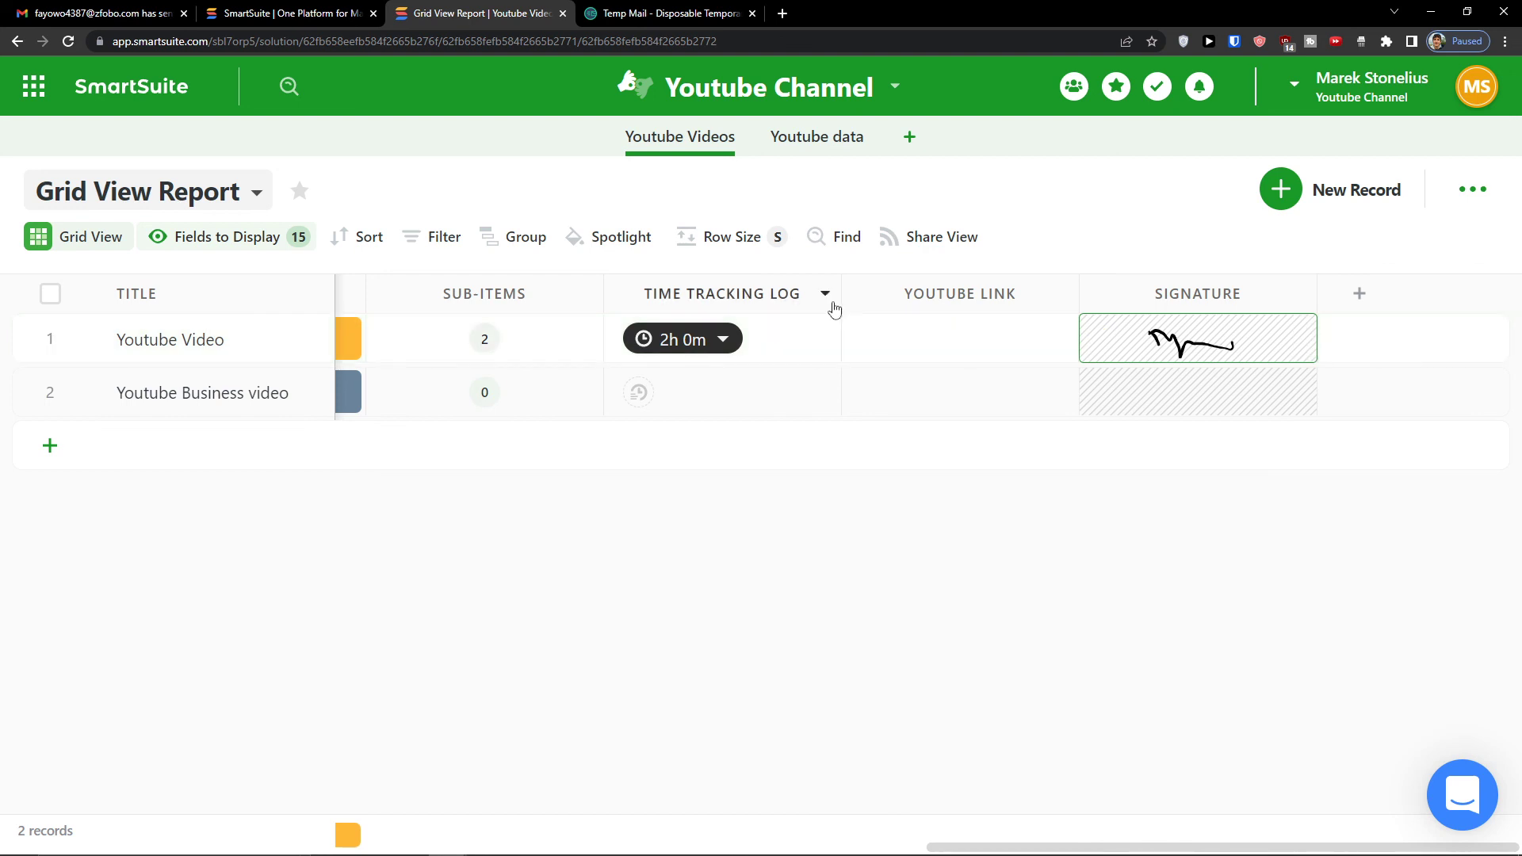
Step: Return to the SmartSuite home page and open the Sales CRM tile in My Workspace
click(156, 95)
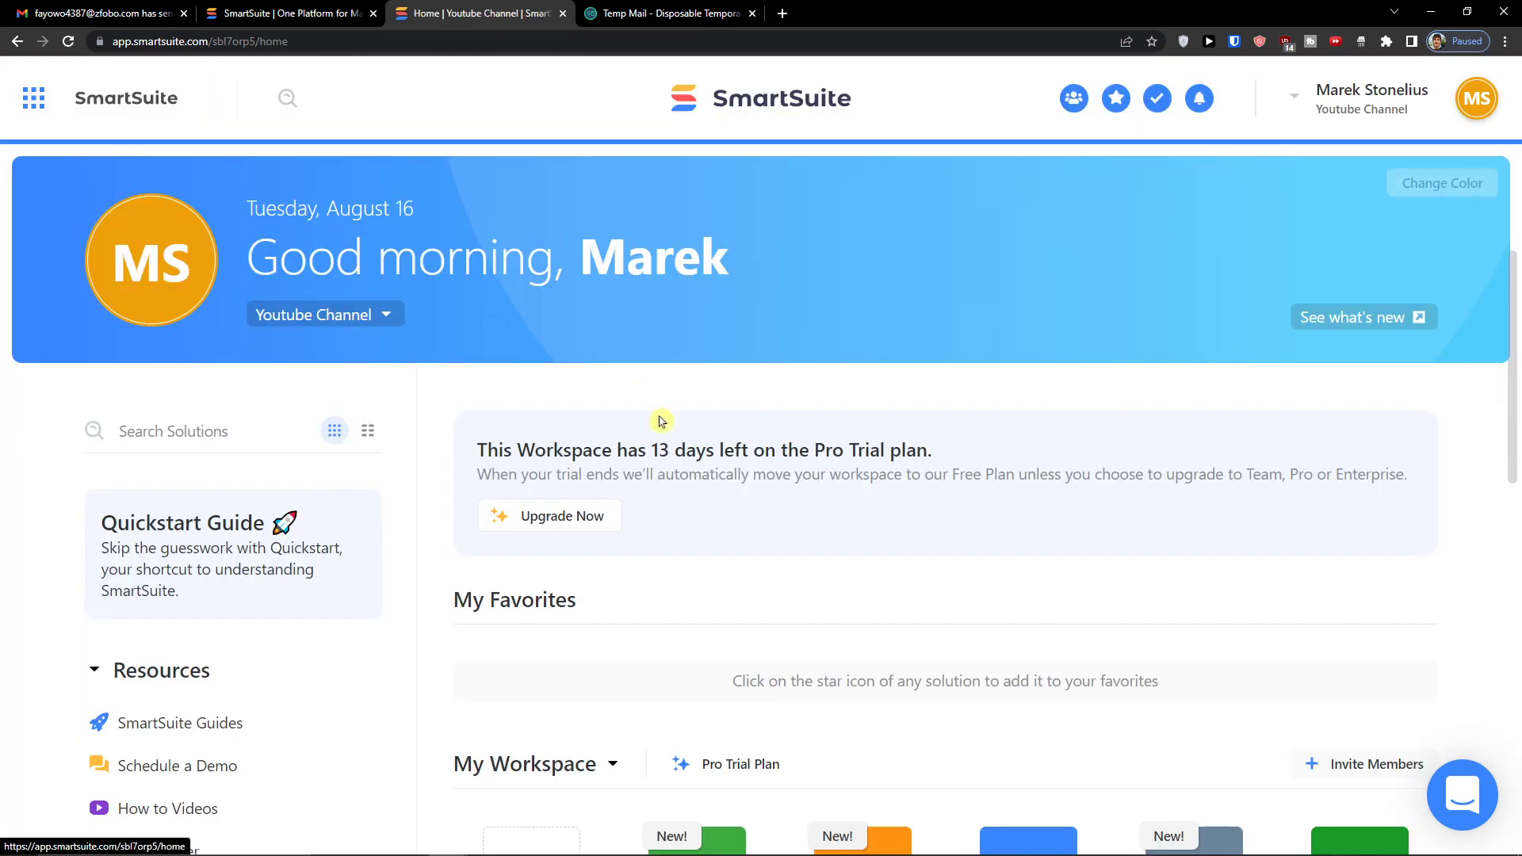
scroll(673, 436, down, 7)
scroll(675, 445, up, 3)
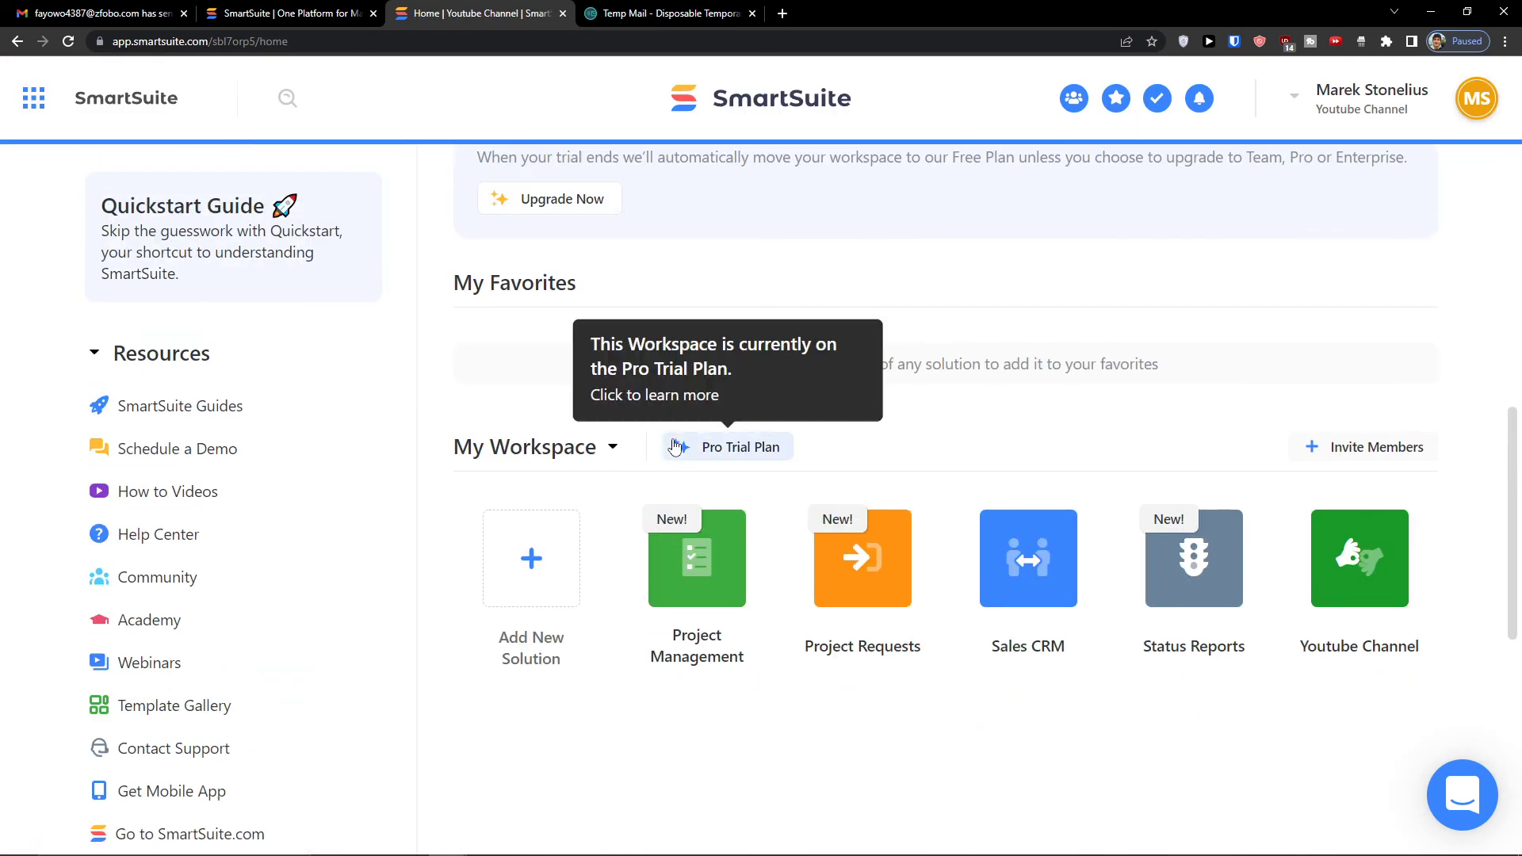
scroll(364, 563, down, 4)
scroll(661, 558, up, 4)
scroll(666, 565, up, 4)
scroll(683, 571, down, 4)
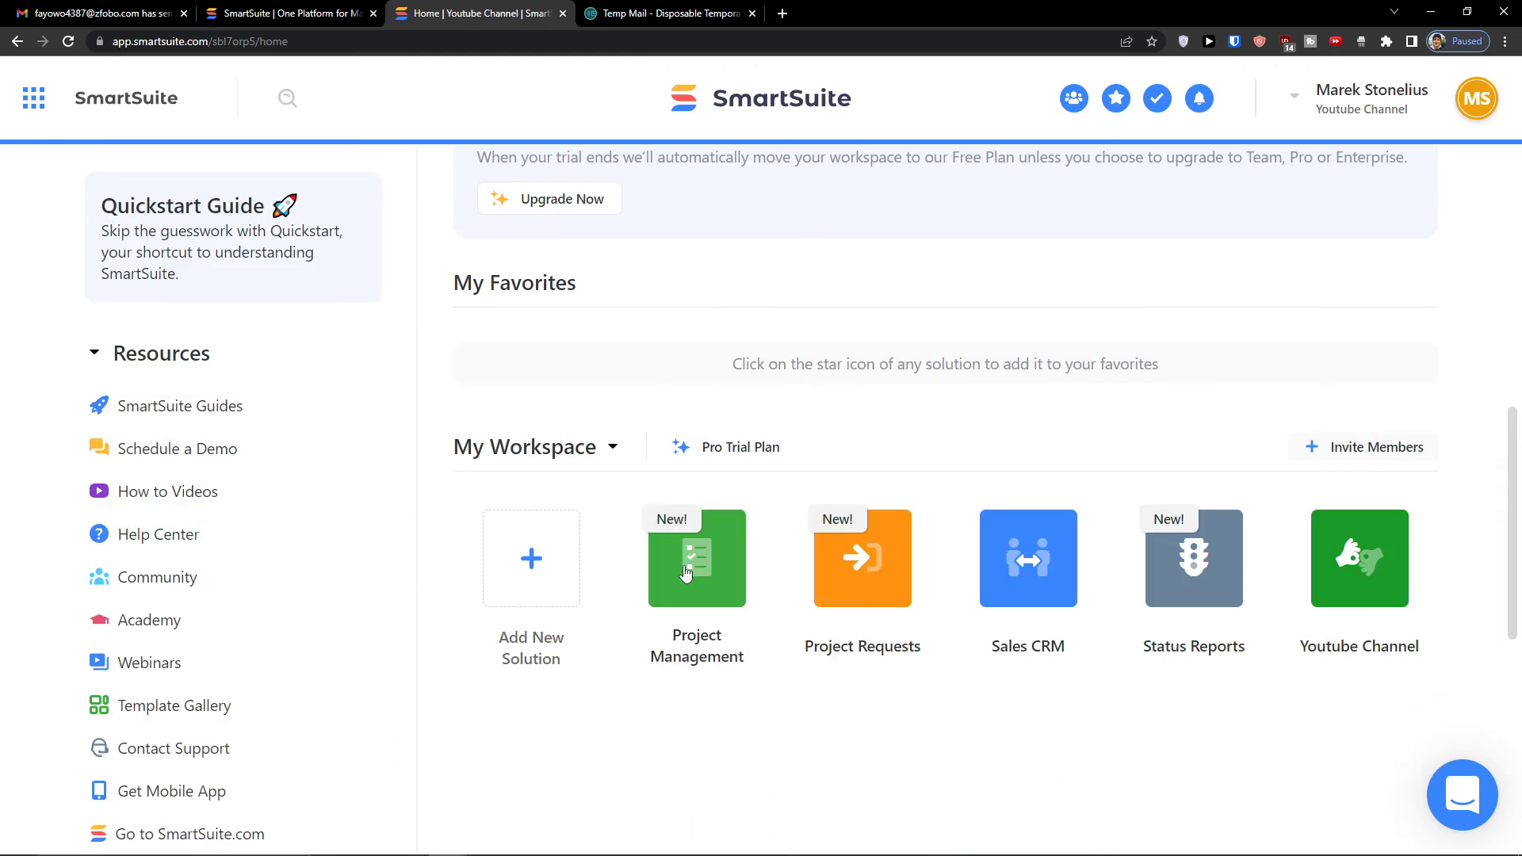
click(1023, 563)
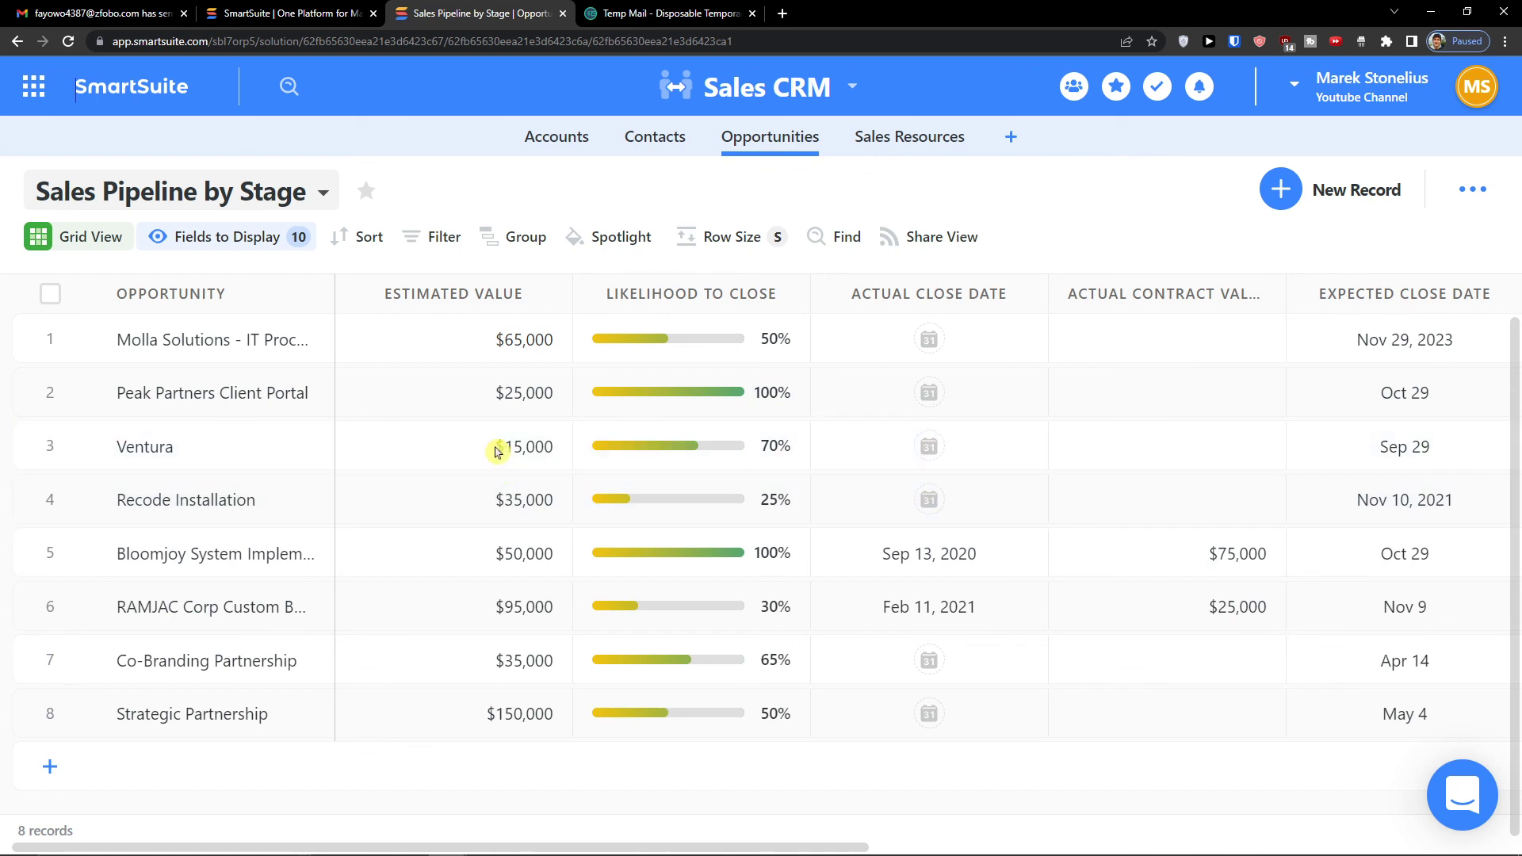